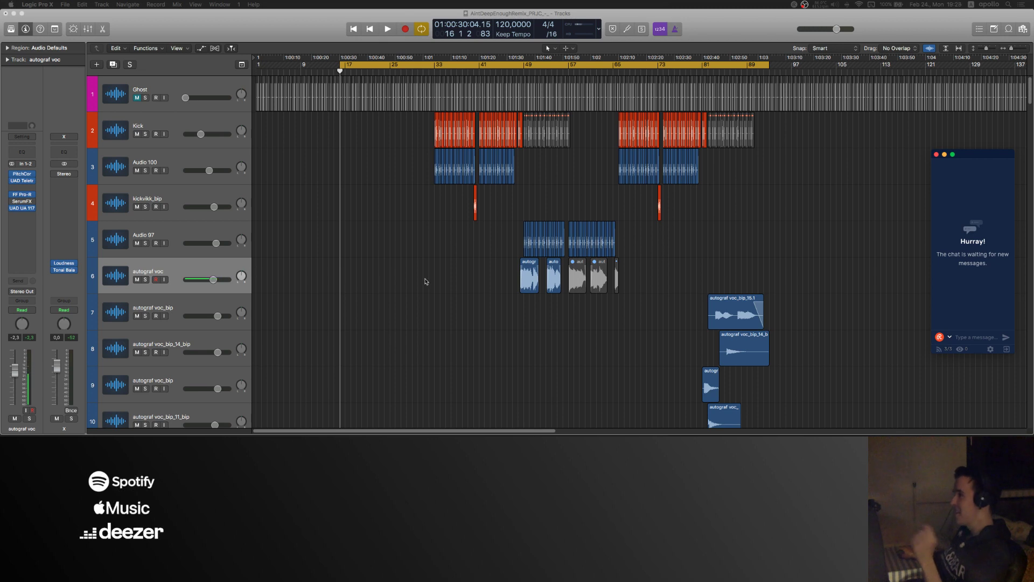
# Step: Select the Ghost track so that its channel strip and the X output strip are shown
pyautogui.click(425, 281)
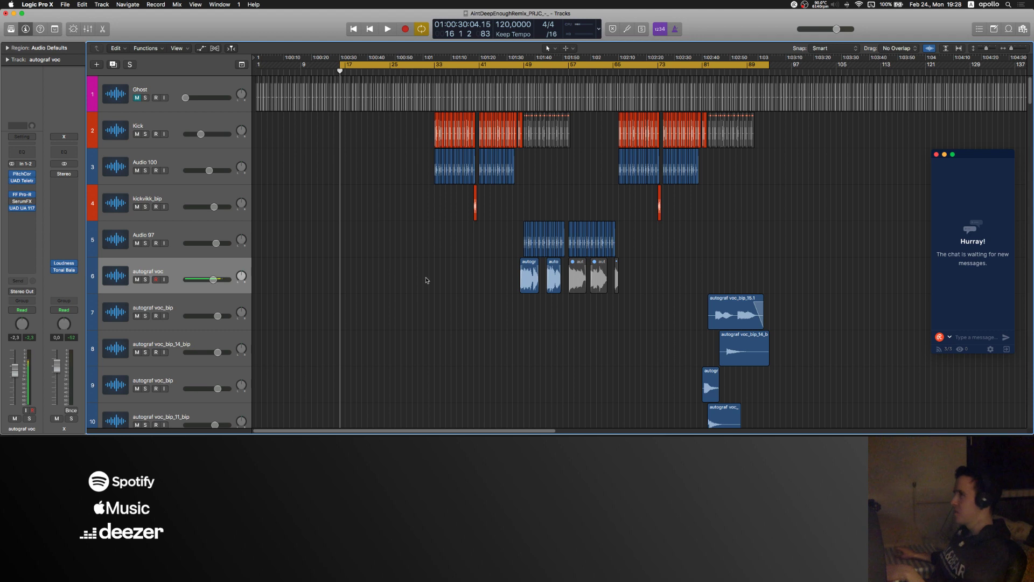
pyautogui.click(185, 157)
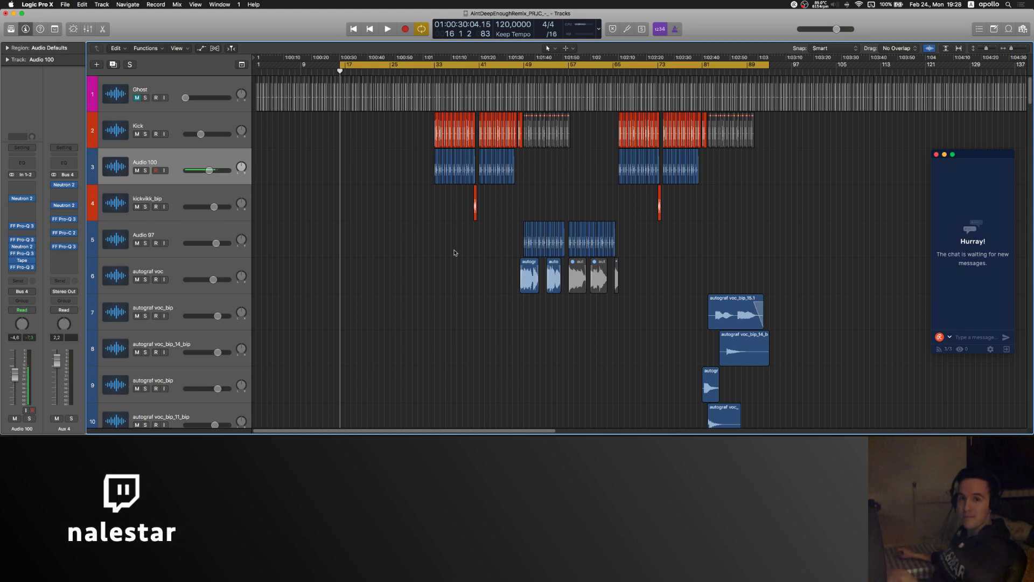
pyautogui.scroll(6, 456, 227)
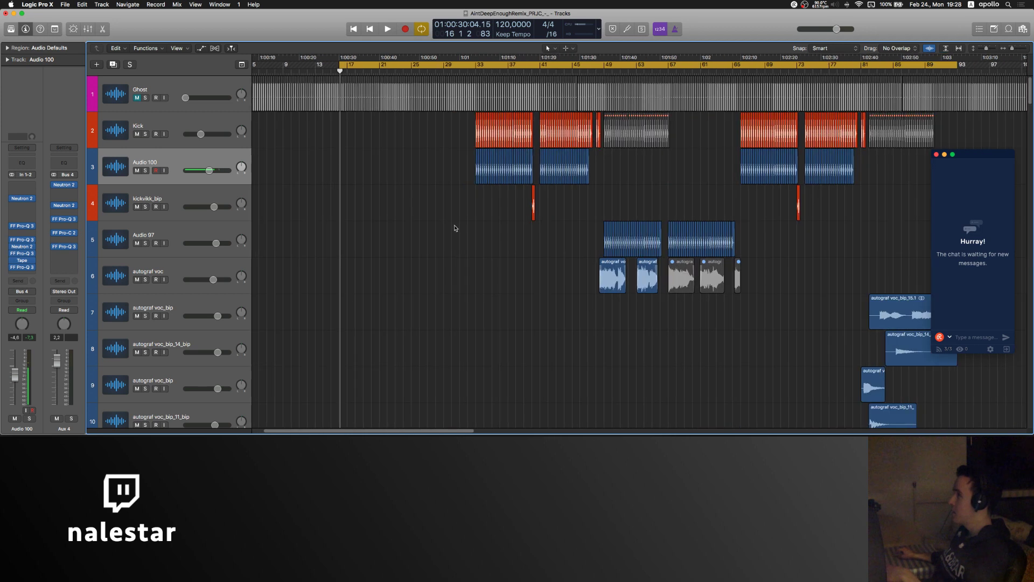
pyautogui.hscroll(1, 455, 228)
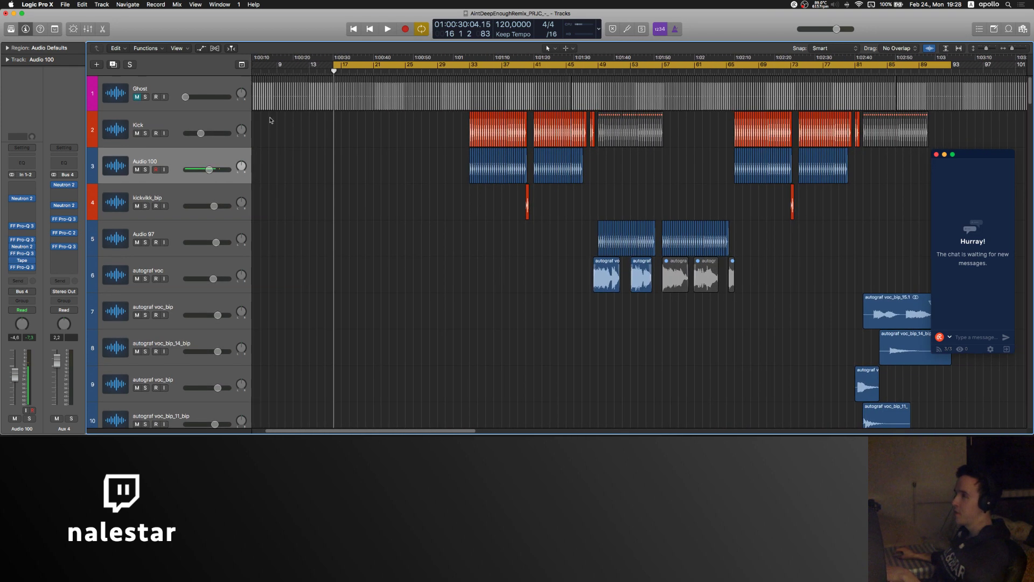
pyautogui.click(218, 83)
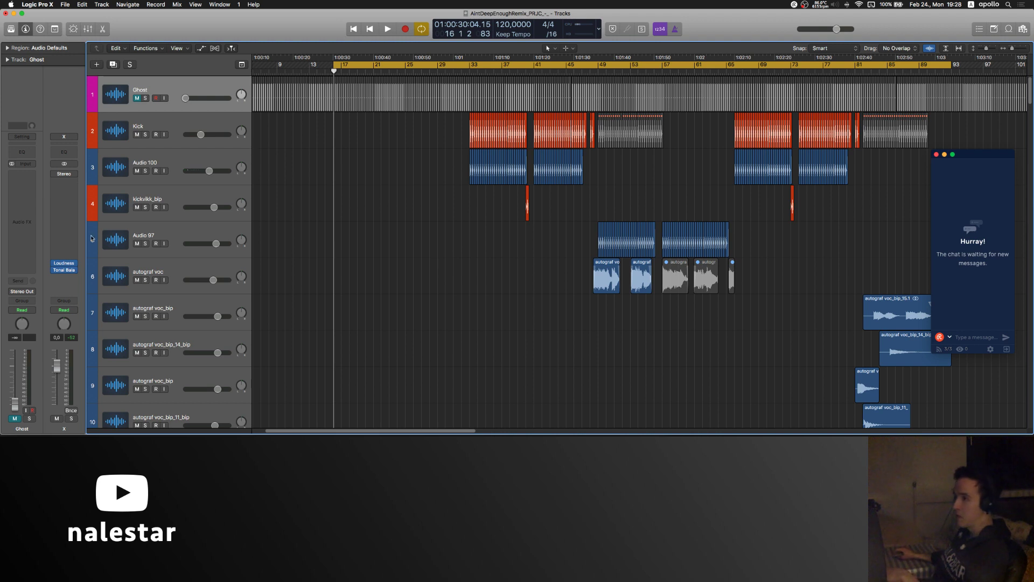
# Step: Play the arrangement from bar 16 to about bar 49 and look over its tracks and regions
pyautogui.press('space')
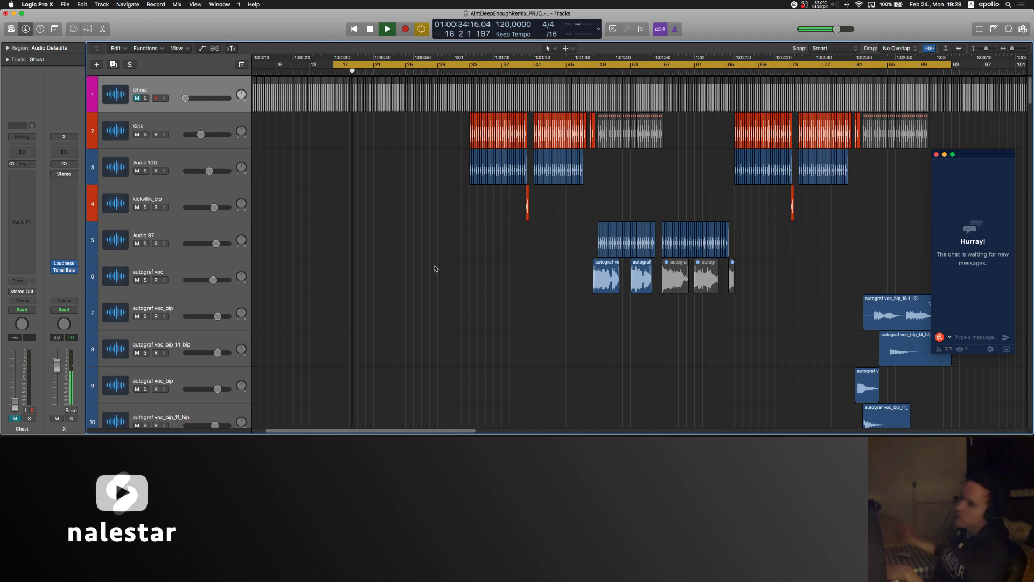
pyautogui.hscroll(5, 485, 232)
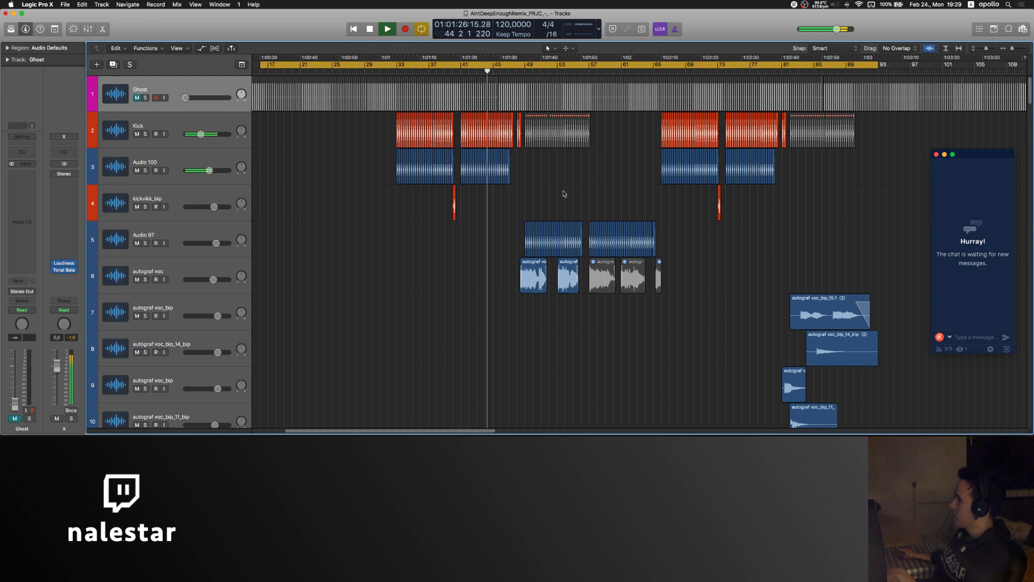
pyautogui.scroll(3, 564, 196)
pyautogui.hscroll(5, 566, 195)
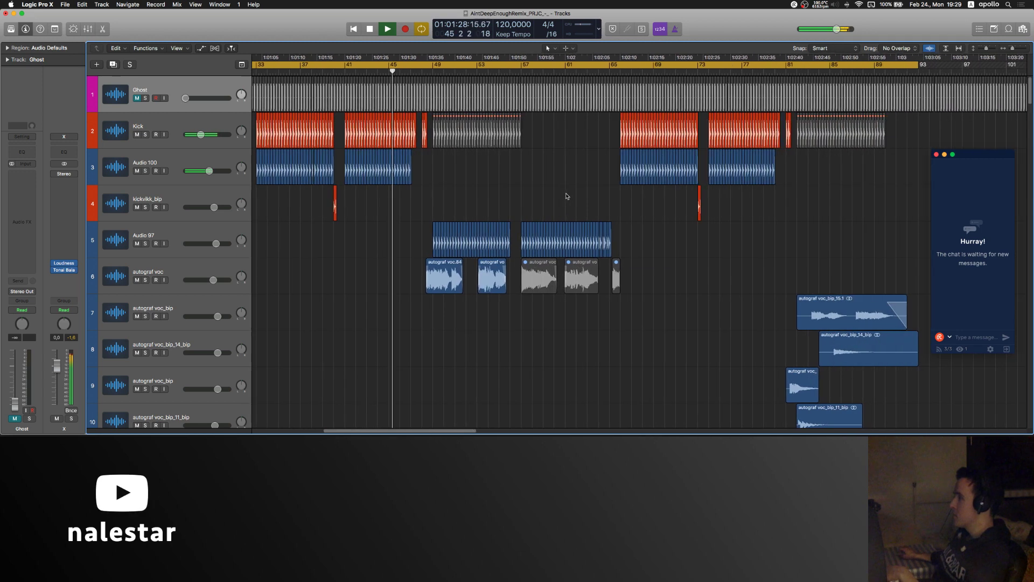
pyautogui.scroll(-15, 516, 202)
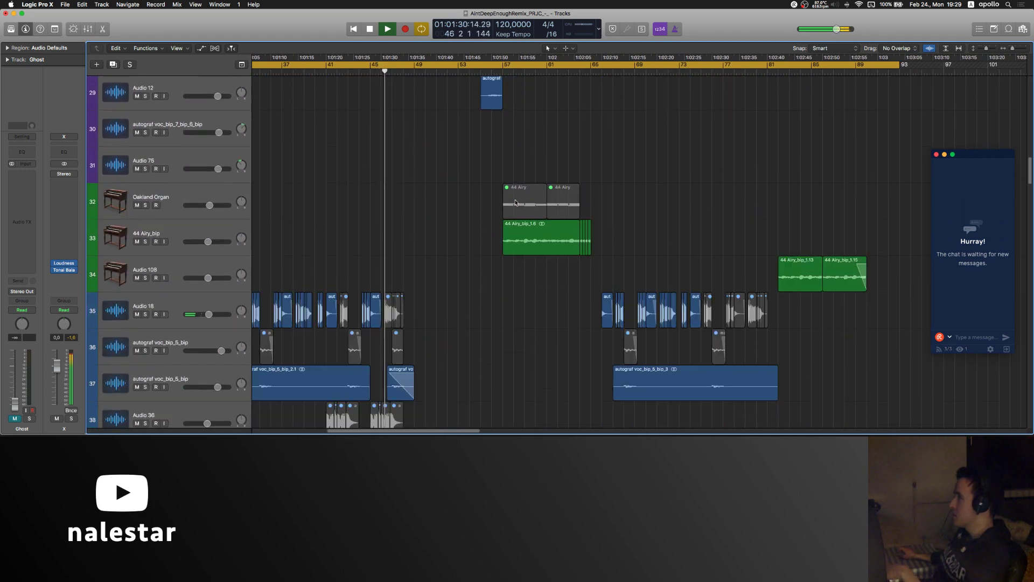
pyautogui.scroll(15, 515, 203)
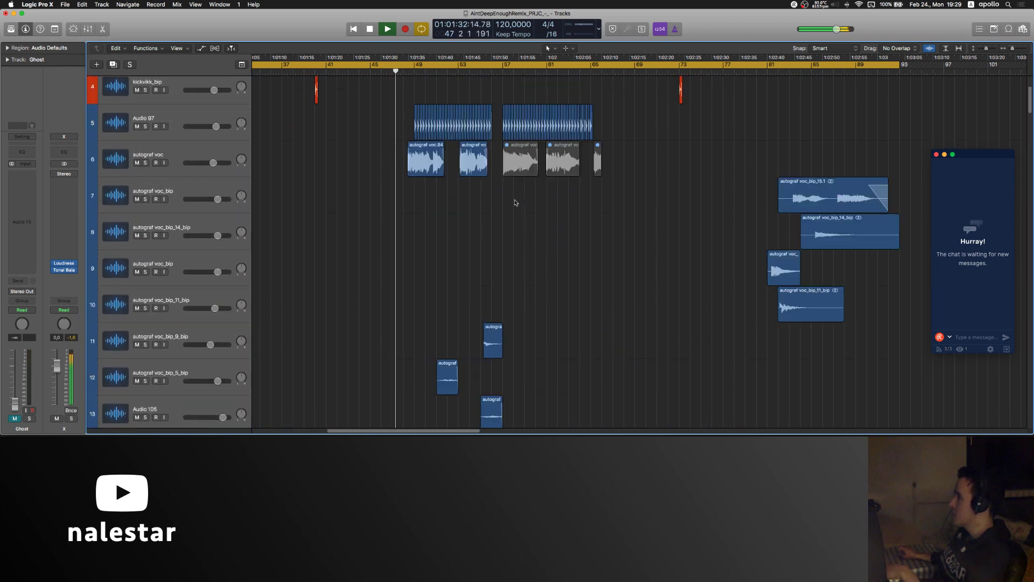
pyautogui.scroll(-2, 486, 198)
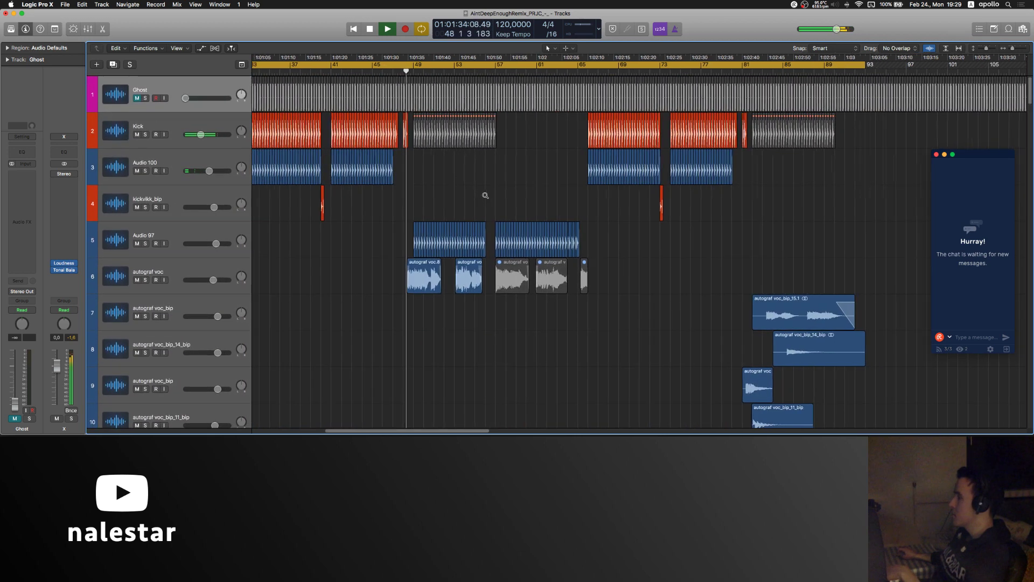
pyautogui.hscroll(-5, 486, 197)
pyautogui.hscroll(-3, 485, 198)
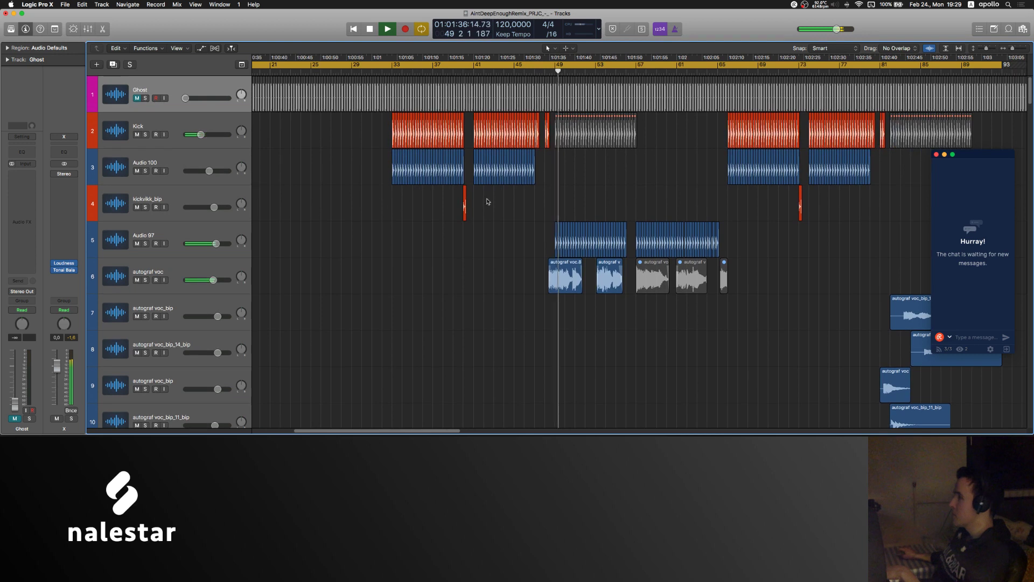
pyautogui.press('space')
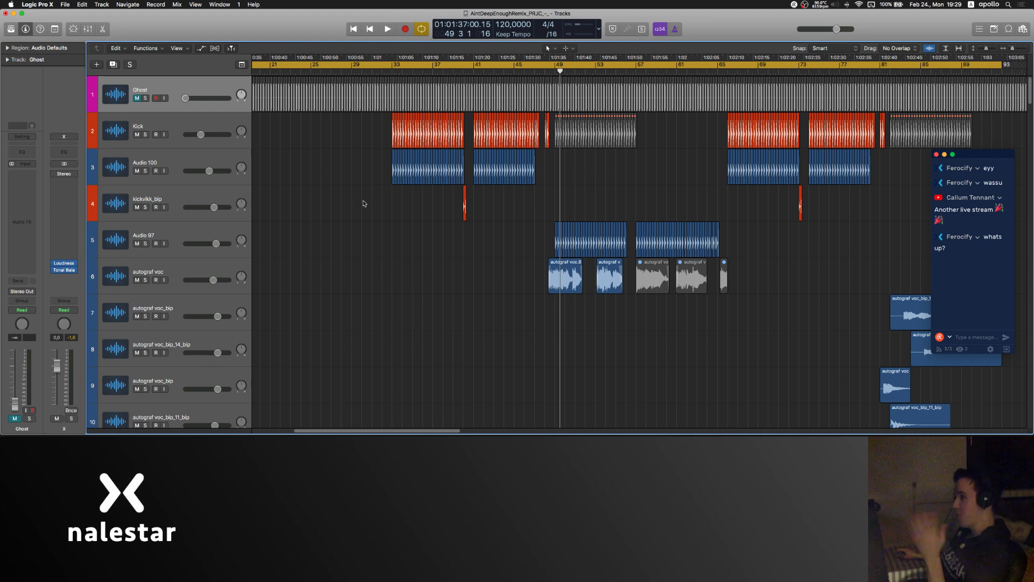
pyautogui.press('super+Left')
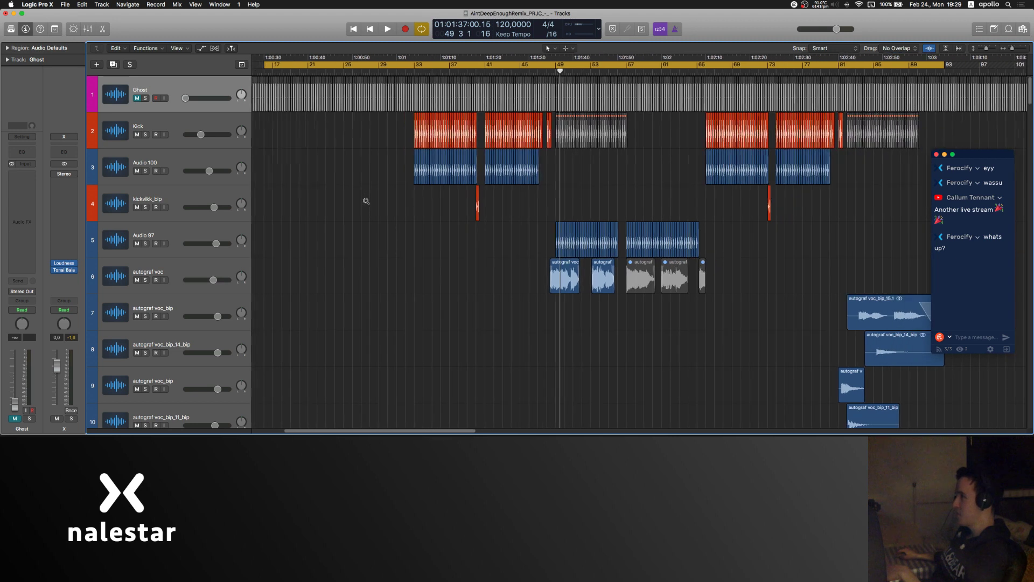
pyautogui.hscroll(3, 366, 203)
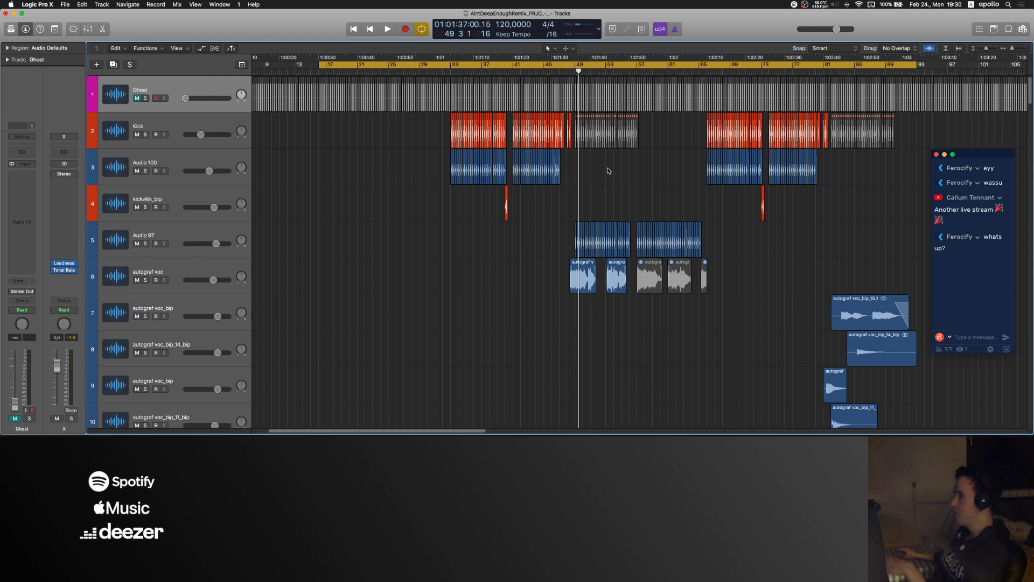
pyautogui.hscroll(10, 608, 171)
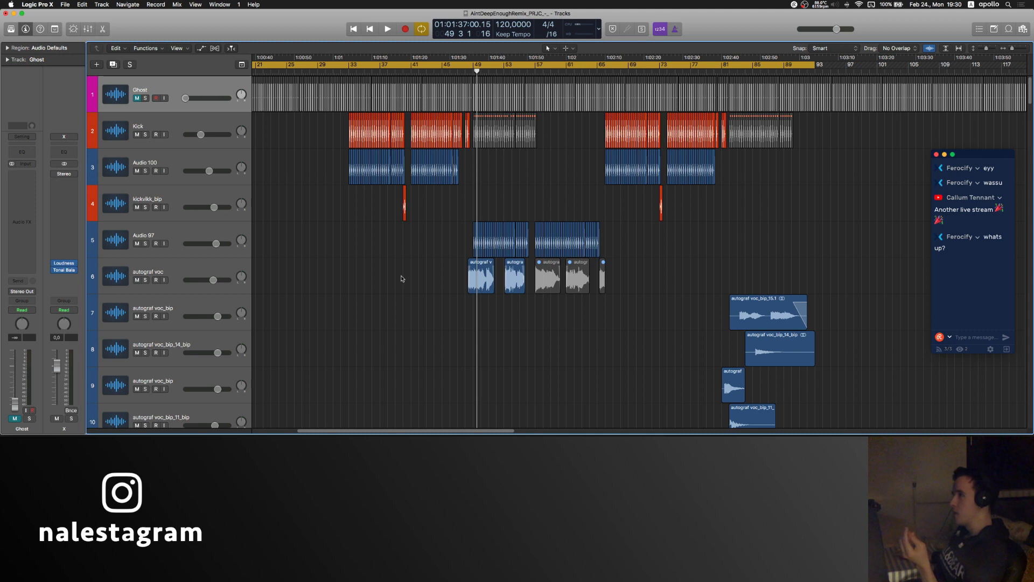
pyautogui.hscroll(-3, 401, 278)
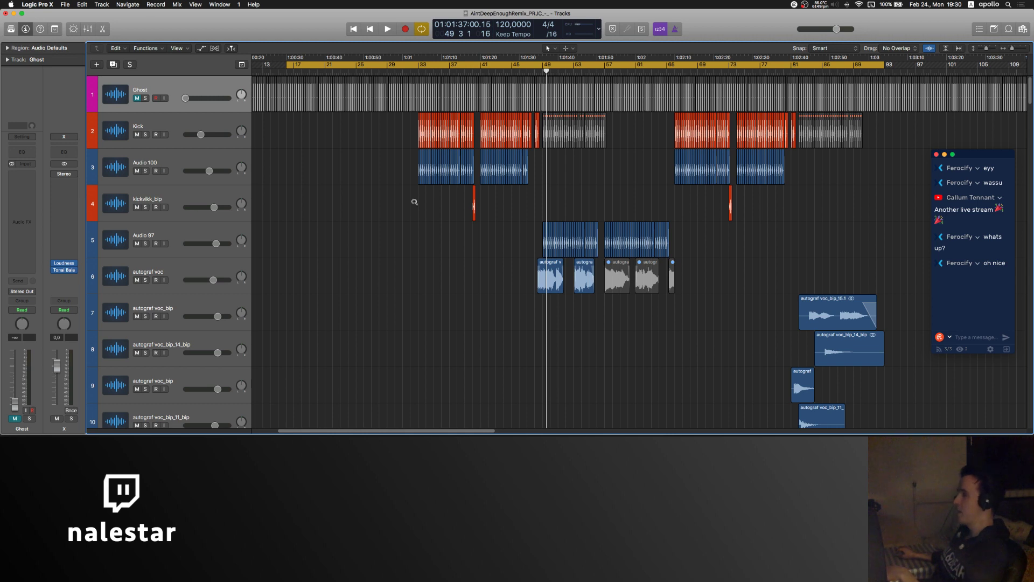
pyautogui.scroll(6, 414, 202)
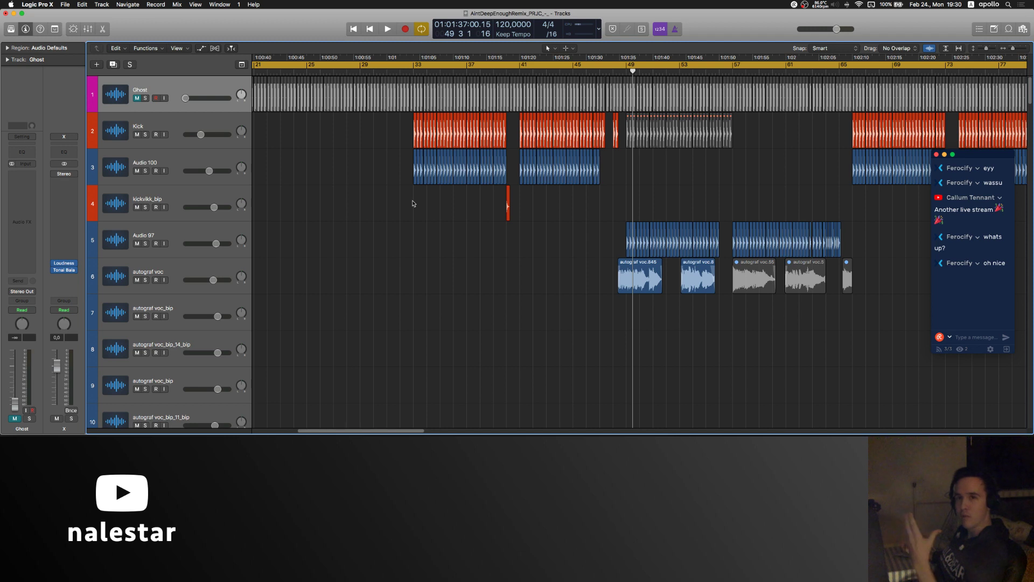
pyautogui.hscroll(-3, 407, 205)
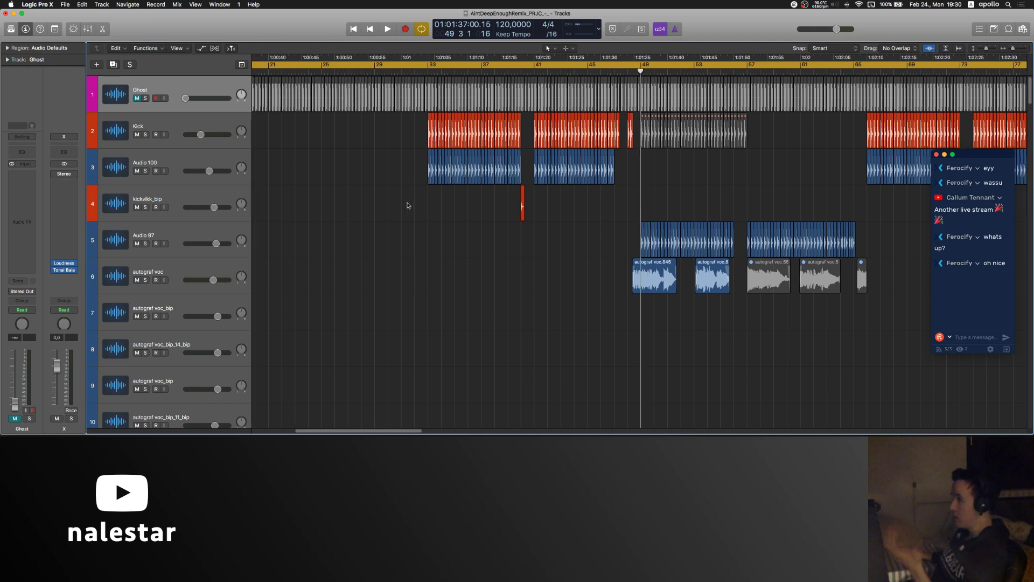
pyautogui.hscroll(4, 408, 206)
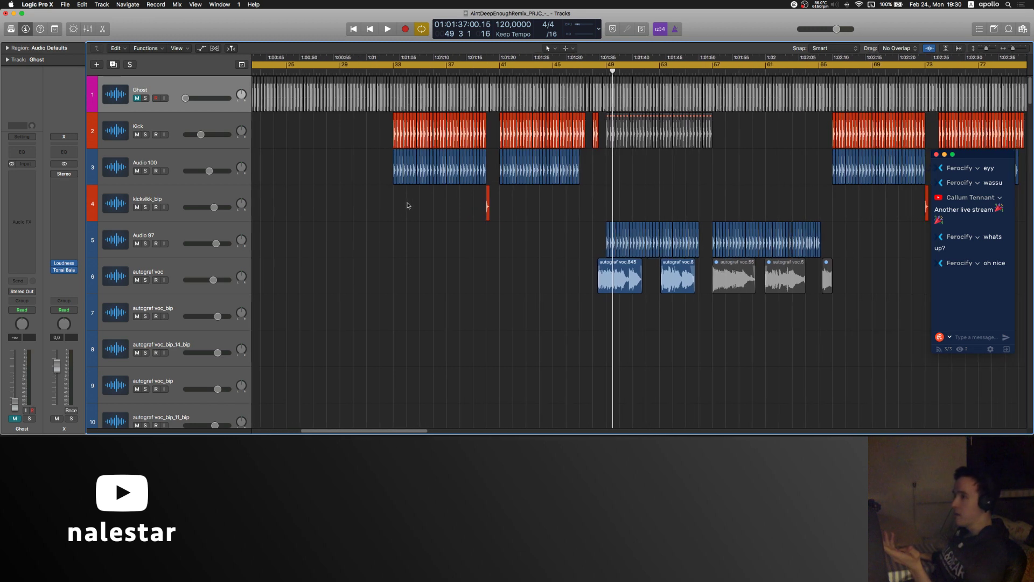
# Step: Insert the stereo version of Ozone 8 in an empty effect slot on the X output channel
pyautogui.click(68, 195)
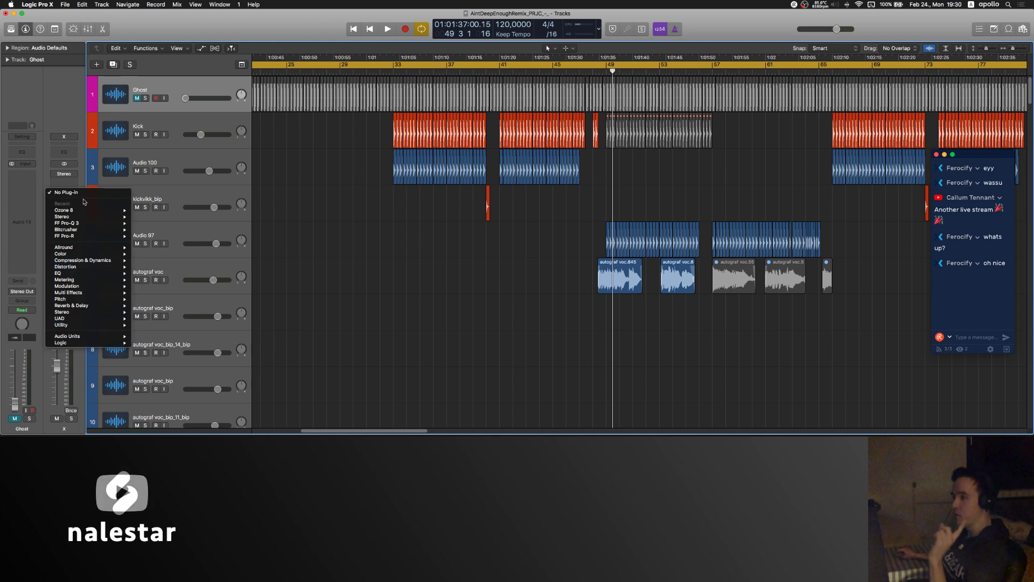
pyautogui.moveTo(102, 212)
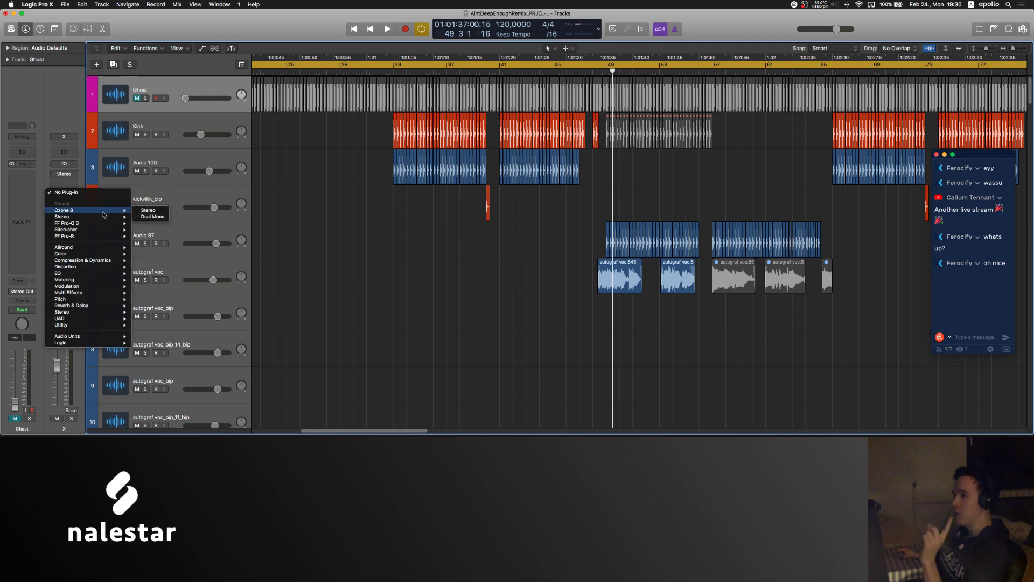
pyautogui.click(147, 211)
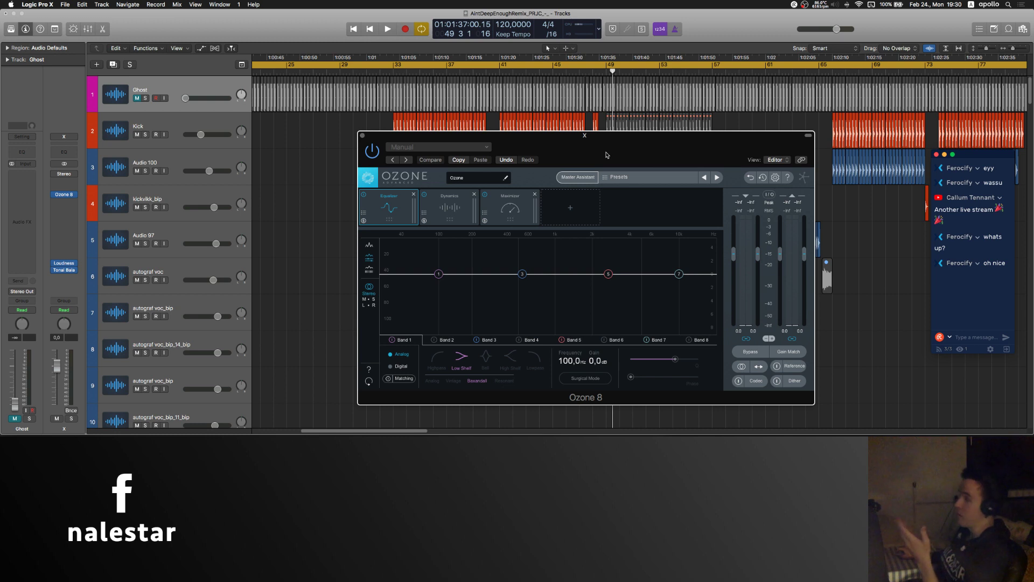
pyautogui.moveTo(603, 139); pyautogui.dragTo(644, 122)
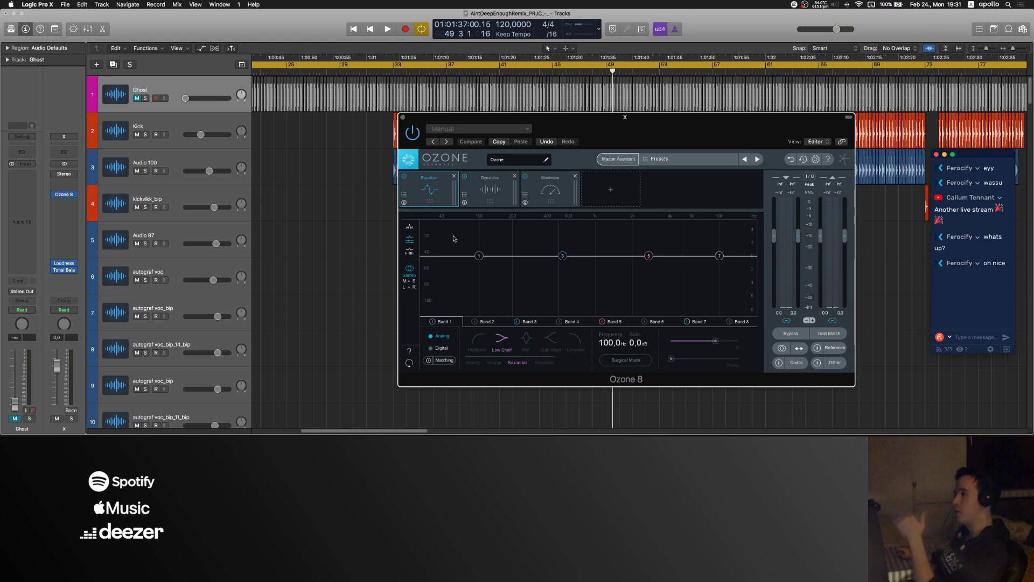
# Step: Turn off cycle mode and start playback from bar 31, keeping the Ozone 8 window in view
pyautogui.moveTo(619, 123); pyautogui.dragTo(613, 211)
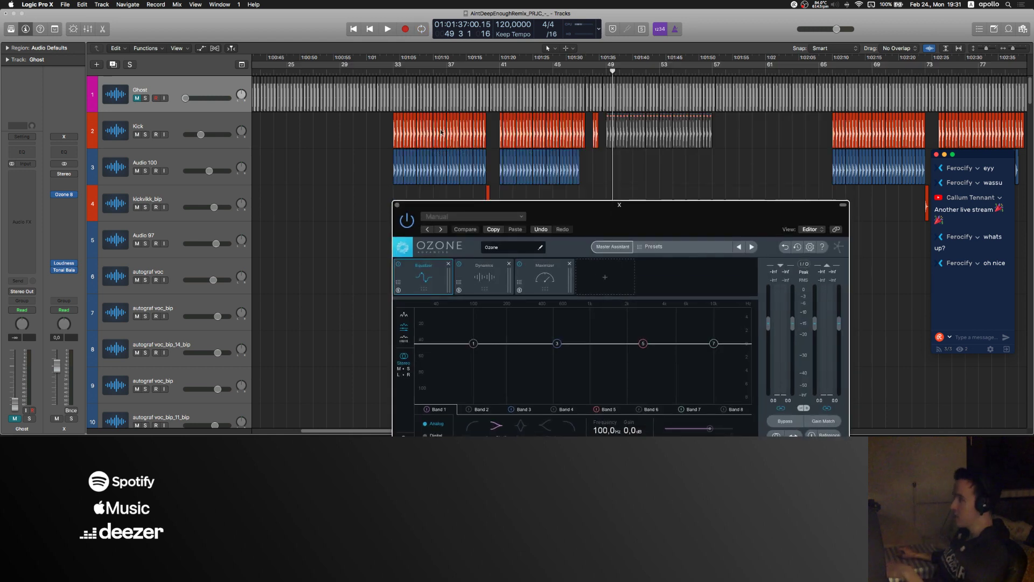
pyautogui.click(366, 70)
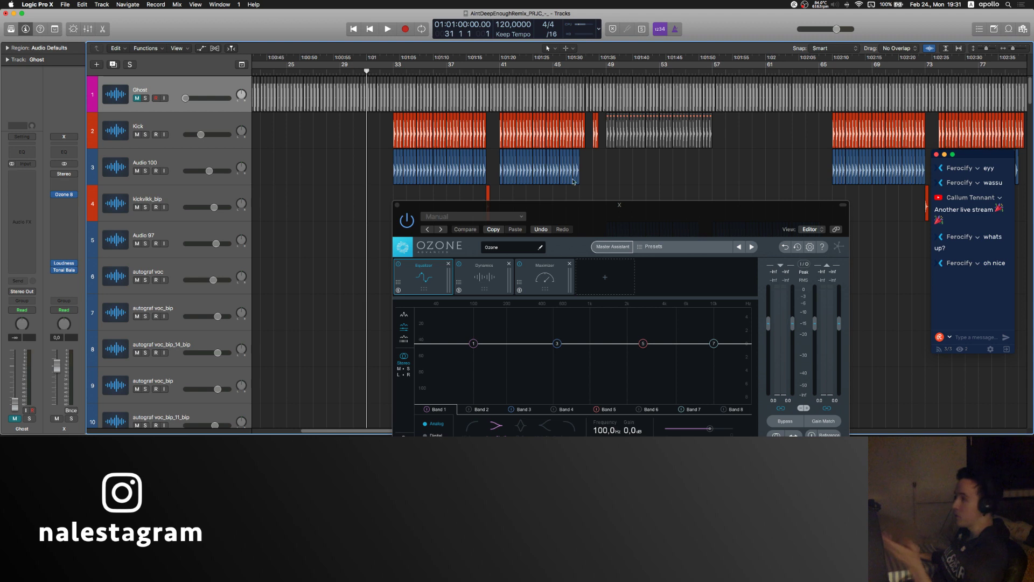
pyautogui.moveTo(619, 221); pyautogui.dragTo(625, 155)
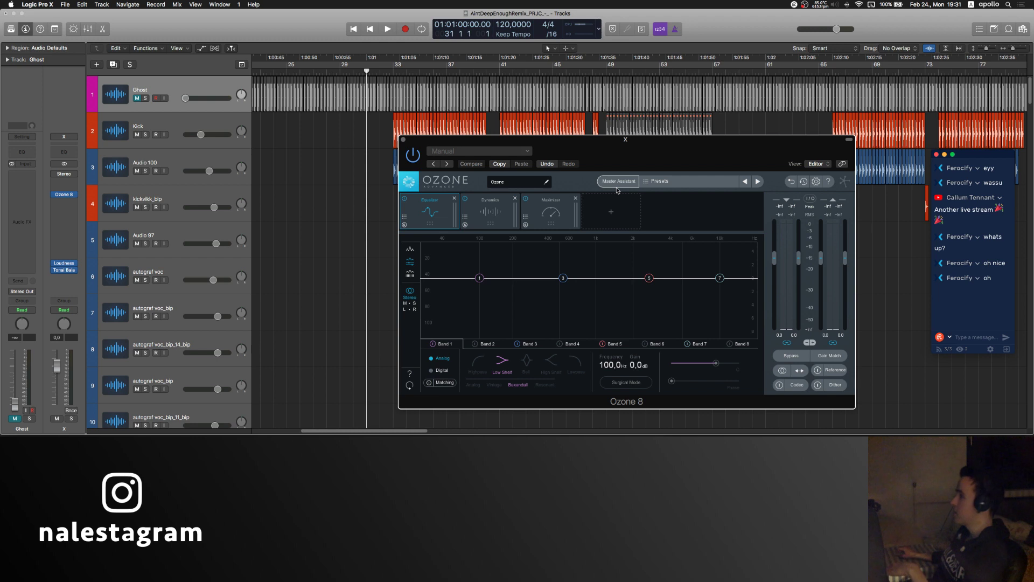
pyautogui.press('space')
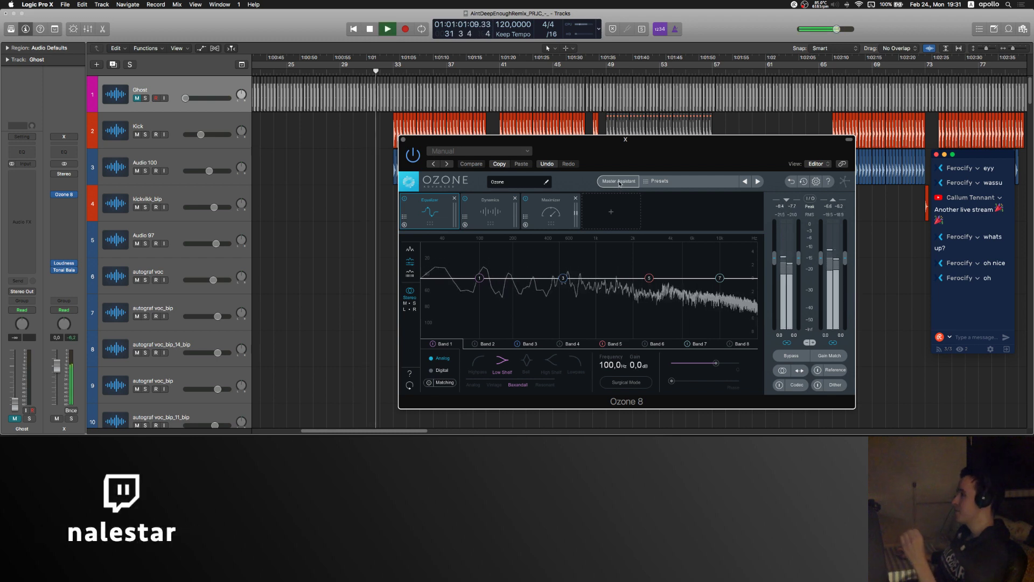
# Step: Run Ozone's Master Assistant with CD target and Medium intensity, accept its suggestion and stop playback
pyautogui.click(619, 183)
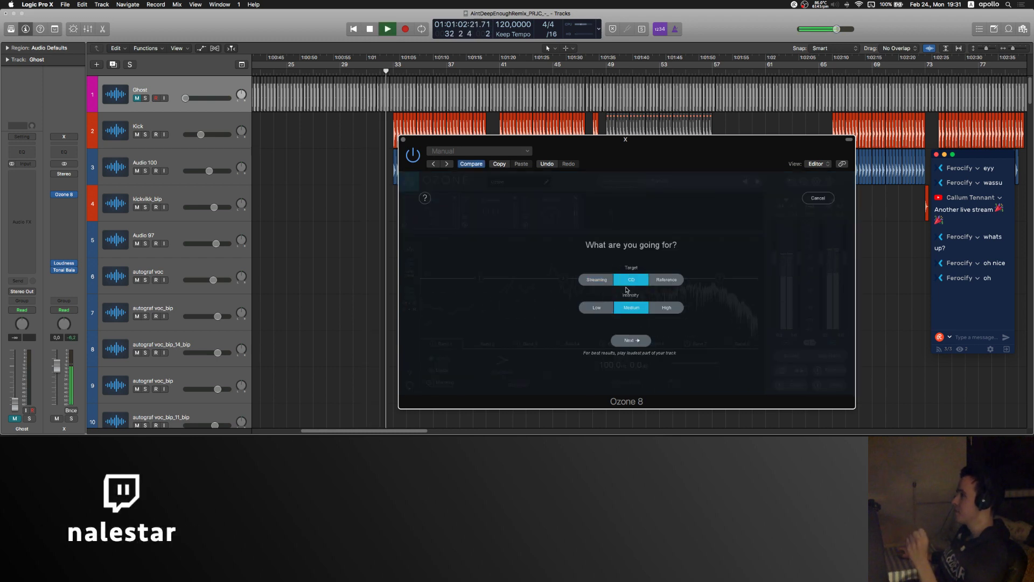
pyautogui.click(631, 340)
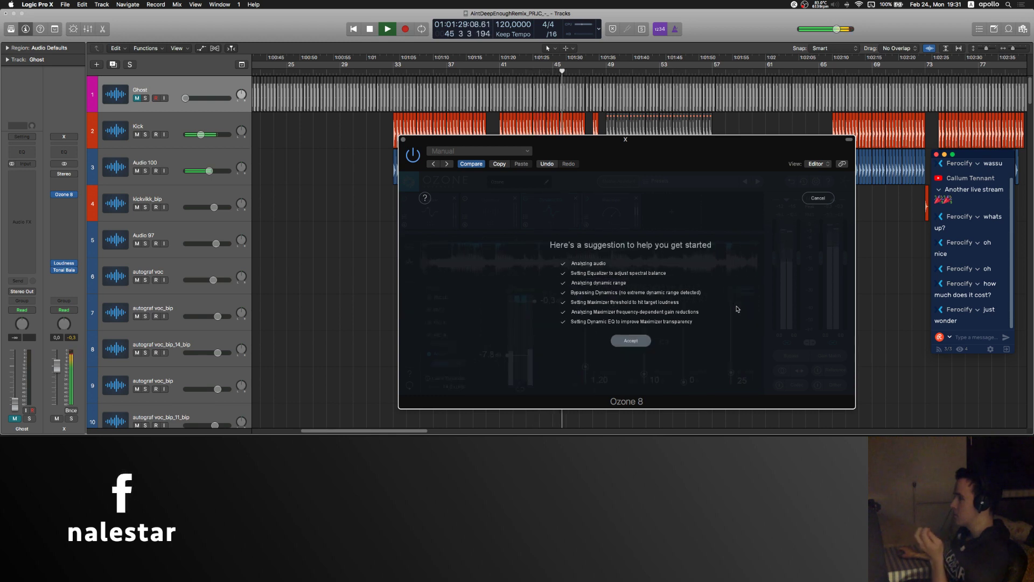
pyautogui.click(631, 342)
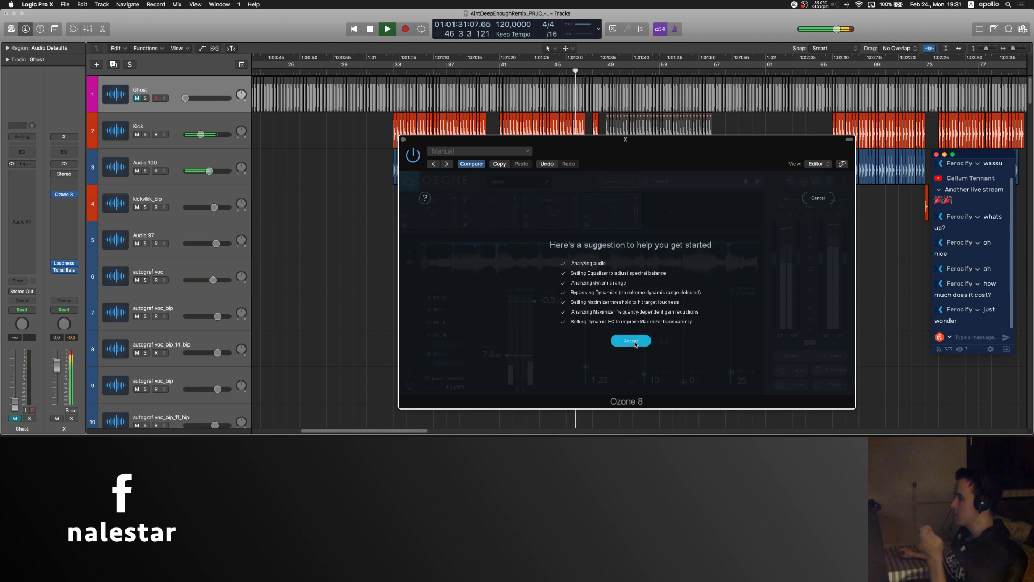
pyautogui.press('space')
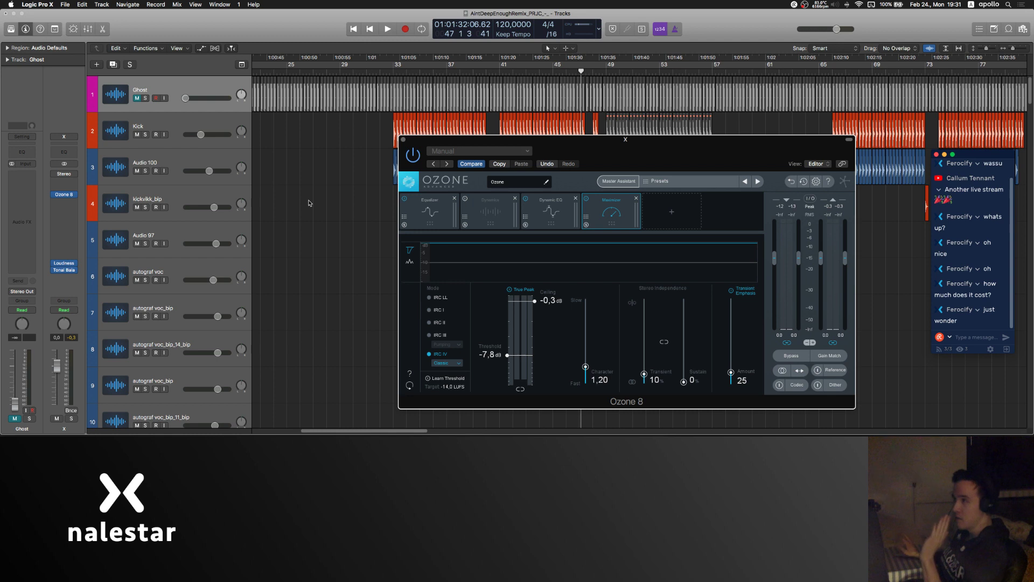
# Step: Look through the Compression & Dynamics plug-ins available for the empty slot below Ozone 8 on the X output channel
pyautogui.moveTo(640, 155); pyautogui.dragTo(450, 140)
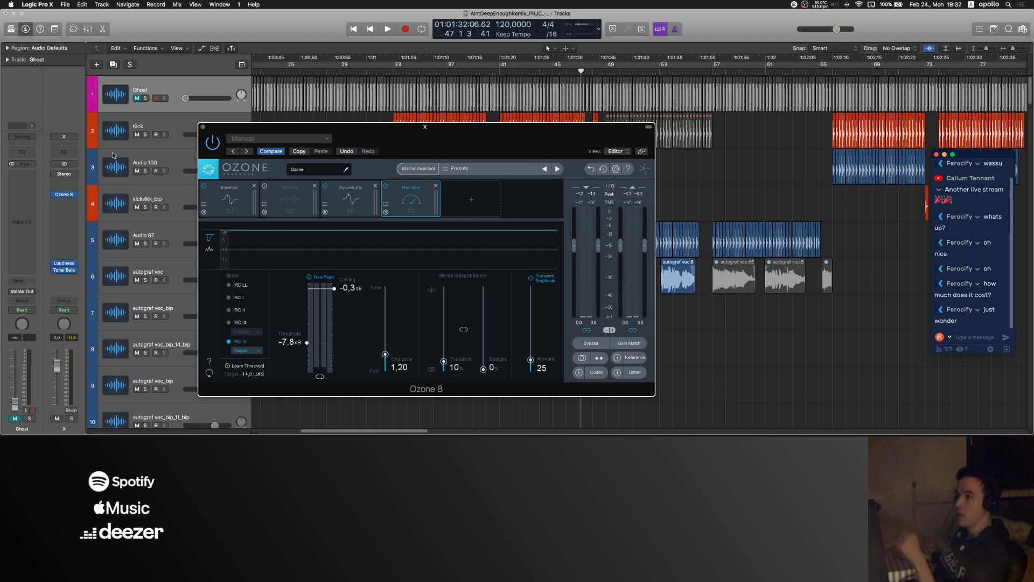
pyautogui.click(68, 209)
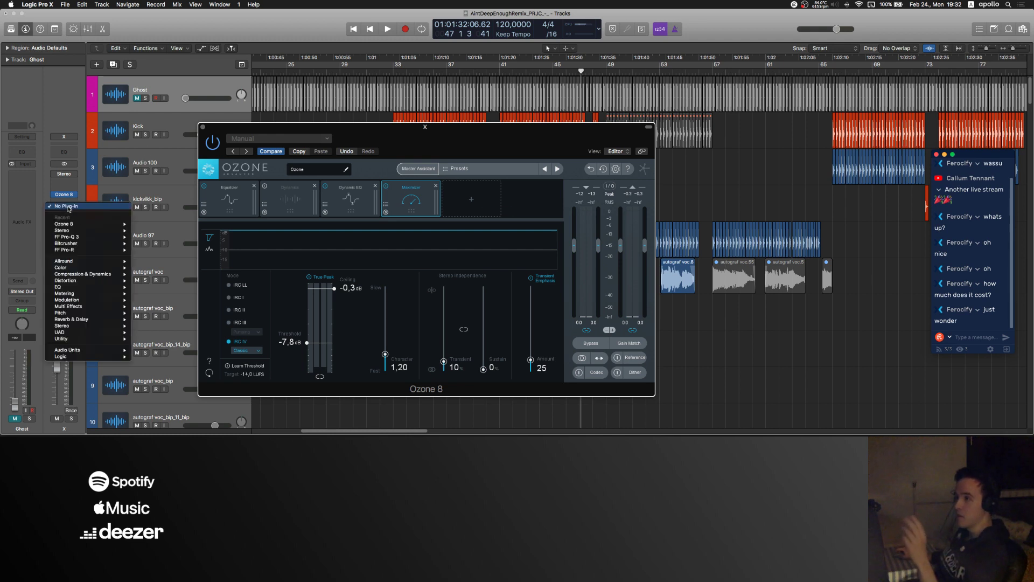
pyautogui.moveTo(84, 279)
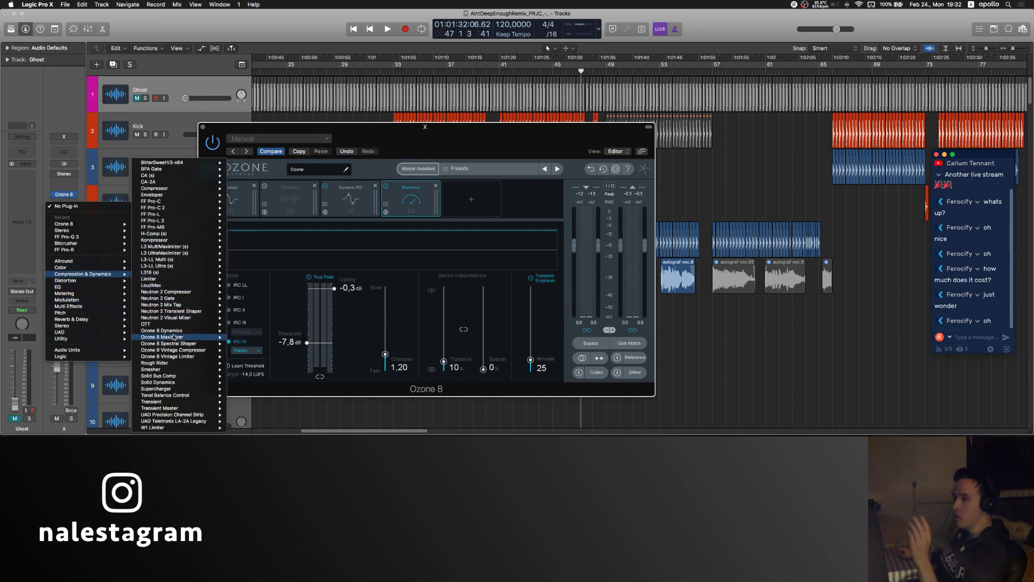
pyautogui.moveTo(176, 340)
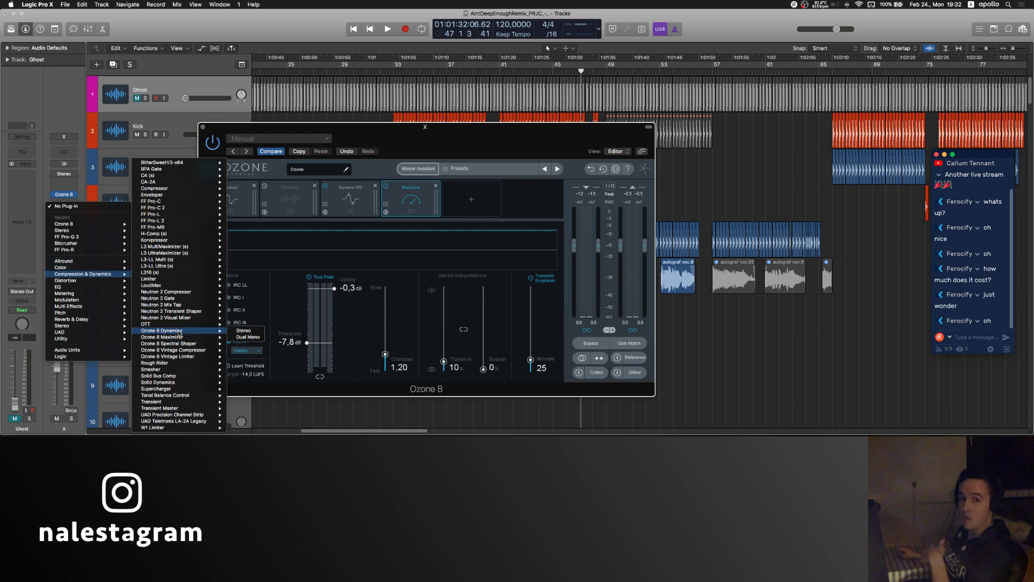
pyautogui.click(332, 197)
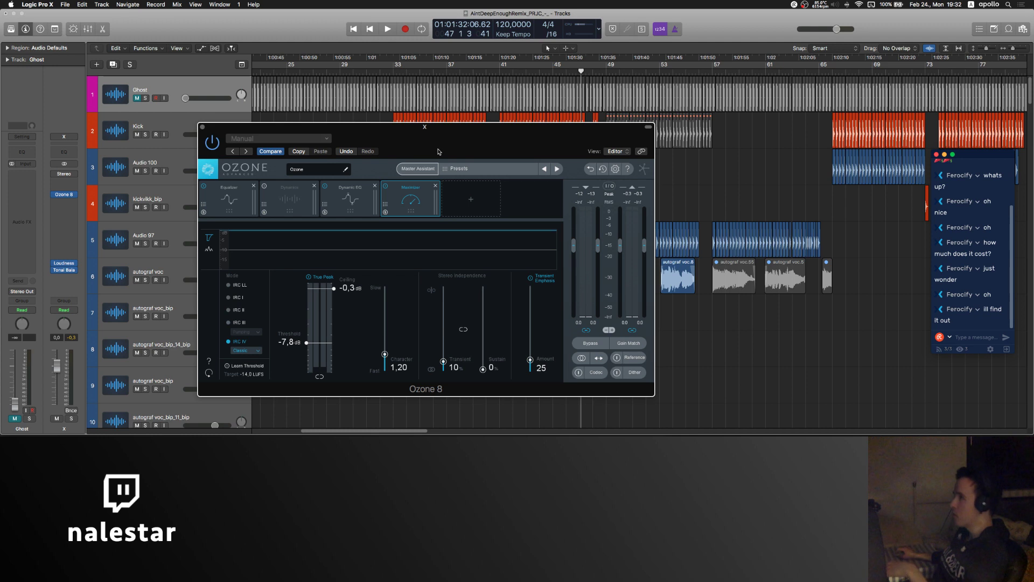
# Step: Move the playhead to bar 33 and reposition the Ozone 8 window over the arrangement
pyautogui.moveTo(447, 133); pyautogui.dragTo(542, 144)
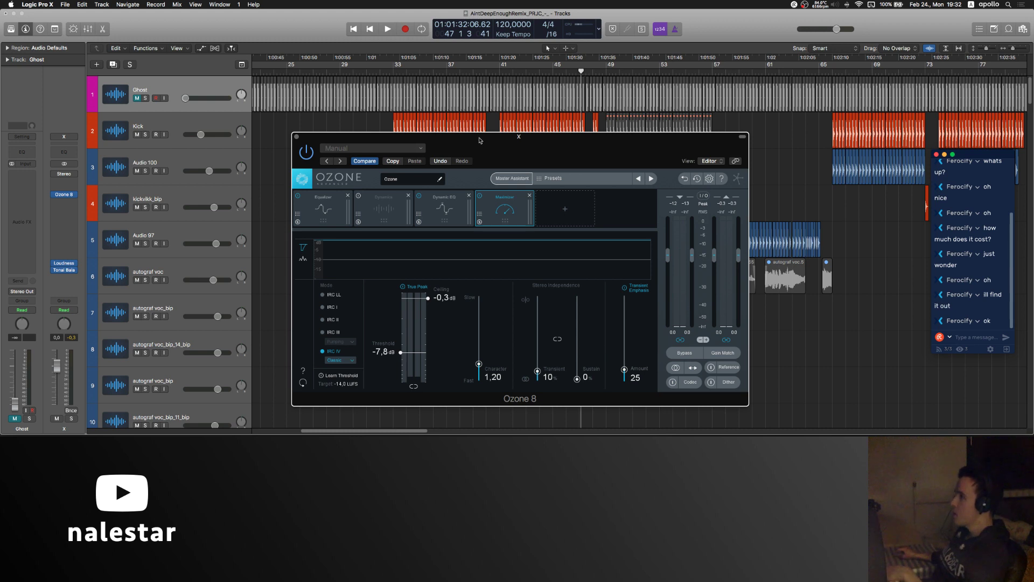
pyautogui.moveTo(479, 141); pyautogui.dragTo(494, 137)
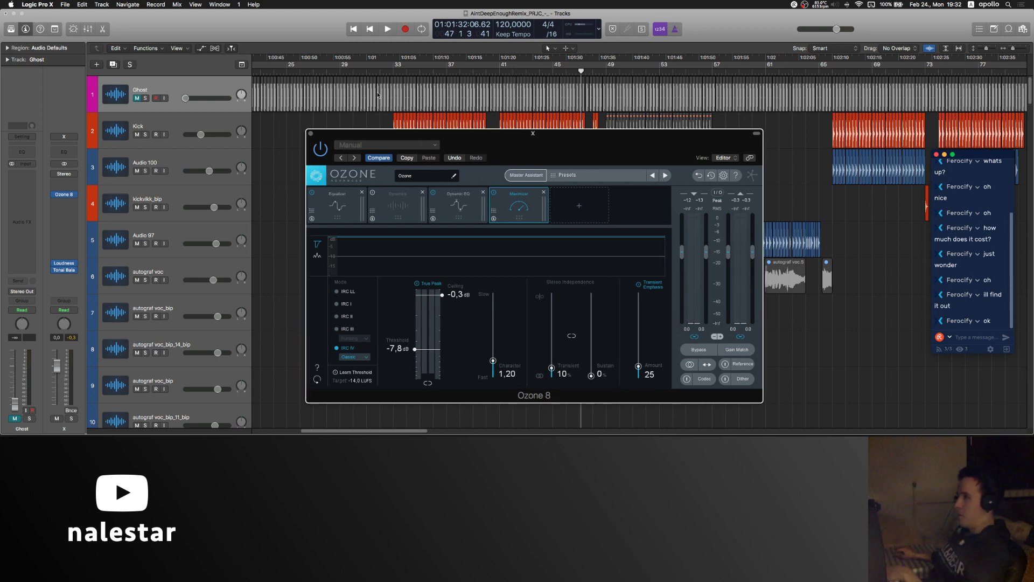
pyautogui.click(398, 72)
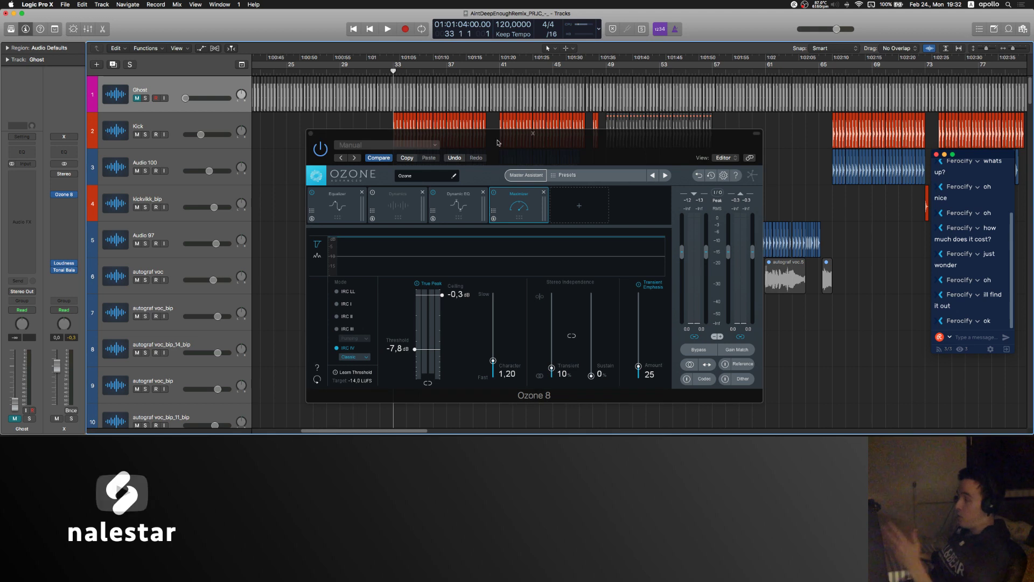
pyautogui.moveTo(499, 143); pyautogui.dragTo(517, 138)
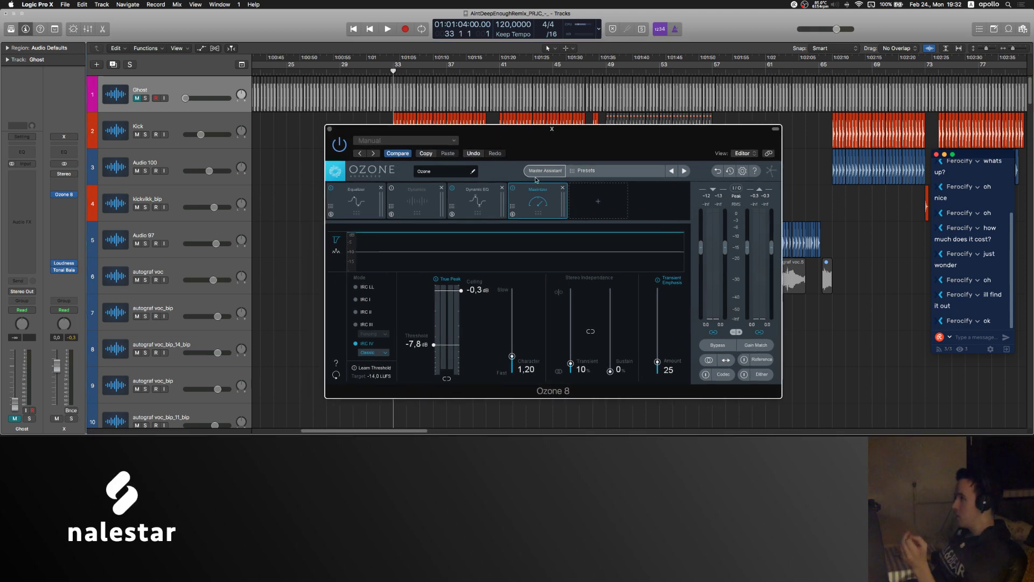
# Step: Lower the Ozone 8 Equalizer's Band 1 low shelf gain to -1.0 dB and close the plug-in window
pyautogui.click(370, 210)
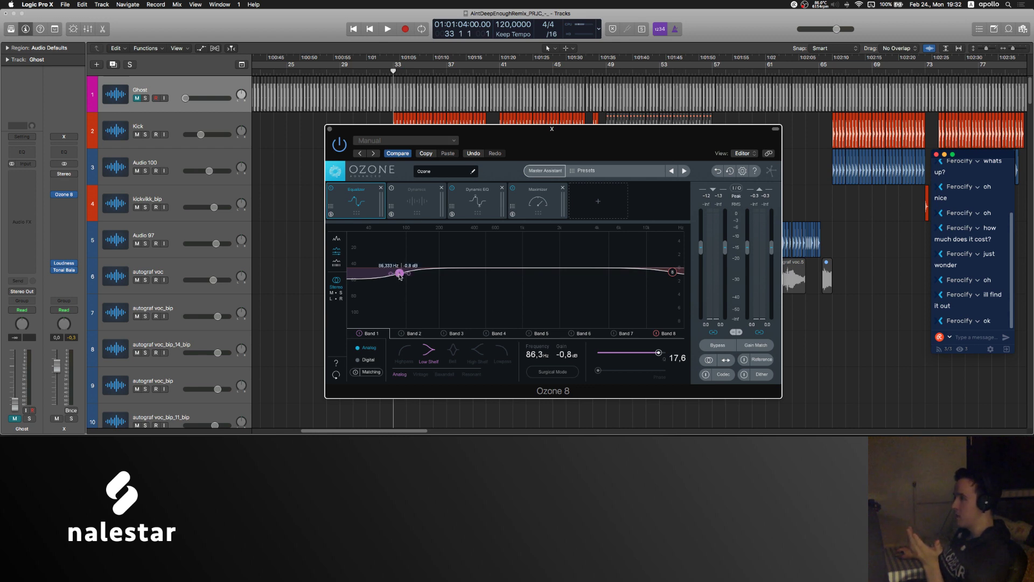
pyautogui.moveTo(399, 278); pyautogui.dragTo(400, 279)
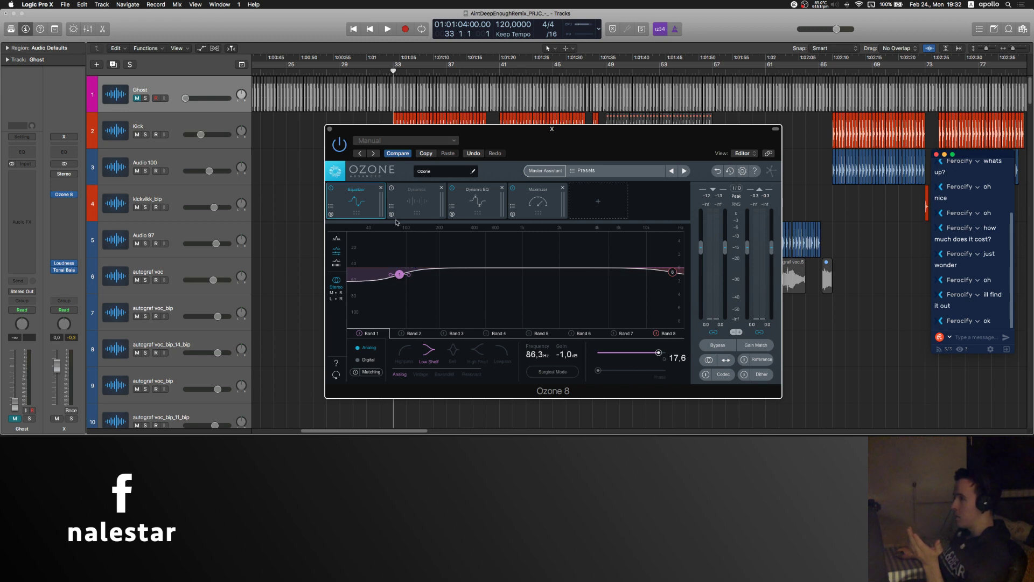
pyautogui.click(330, 129)
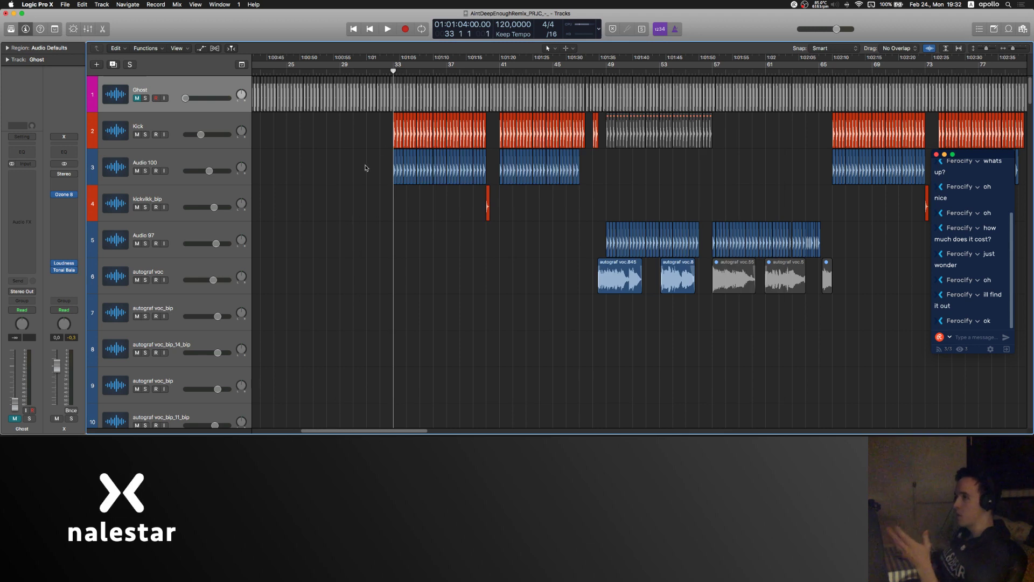
# Step: Find and select the 19 Watts instrument on track 51 in the arrangement
pyautogui.scroll(-15, 439, 228)
pyautogui.scroll(-20, 441, 229)
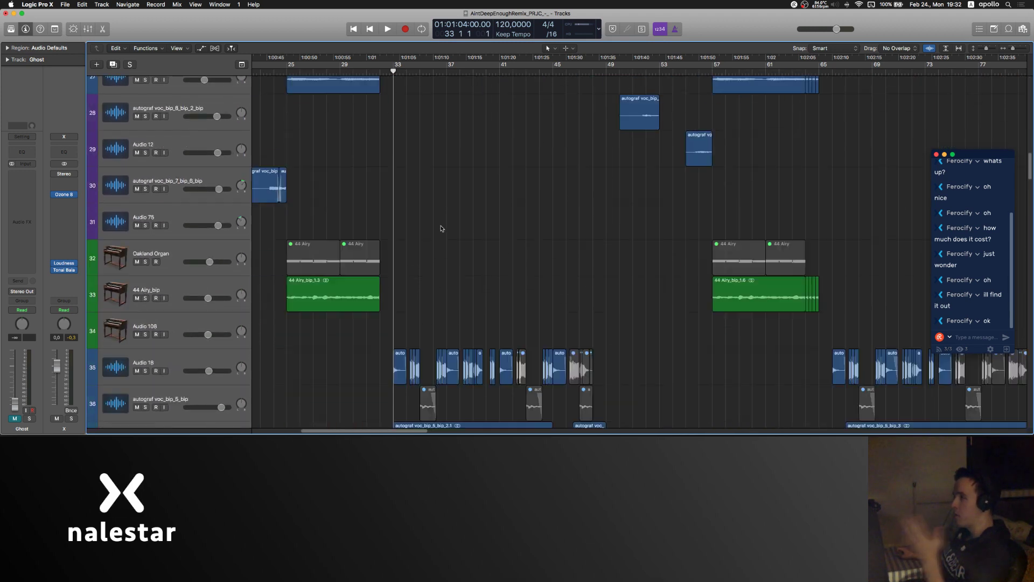
pyautogui.scroll(3, 441, 228)
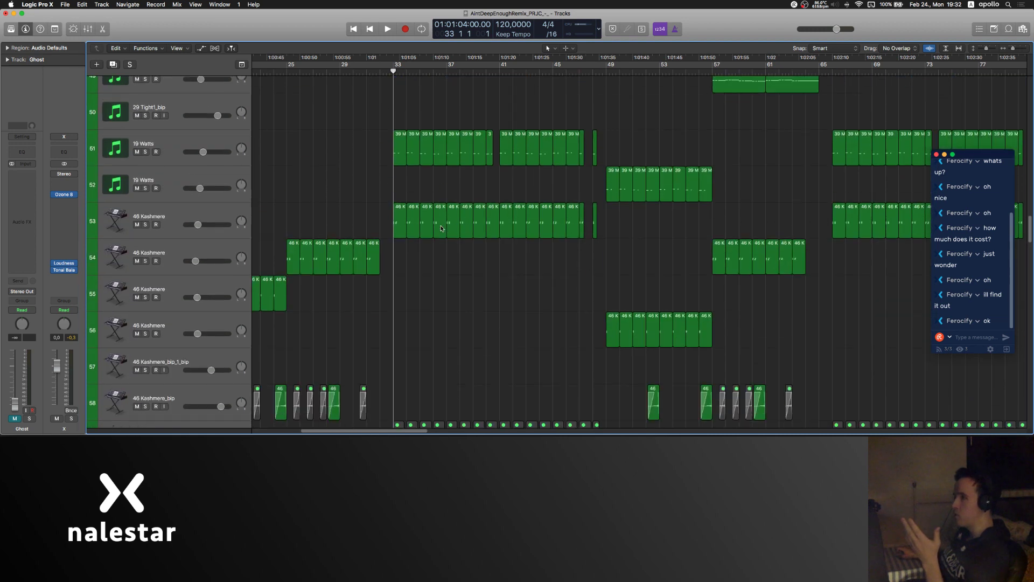
pyautogui.click(199, 299)
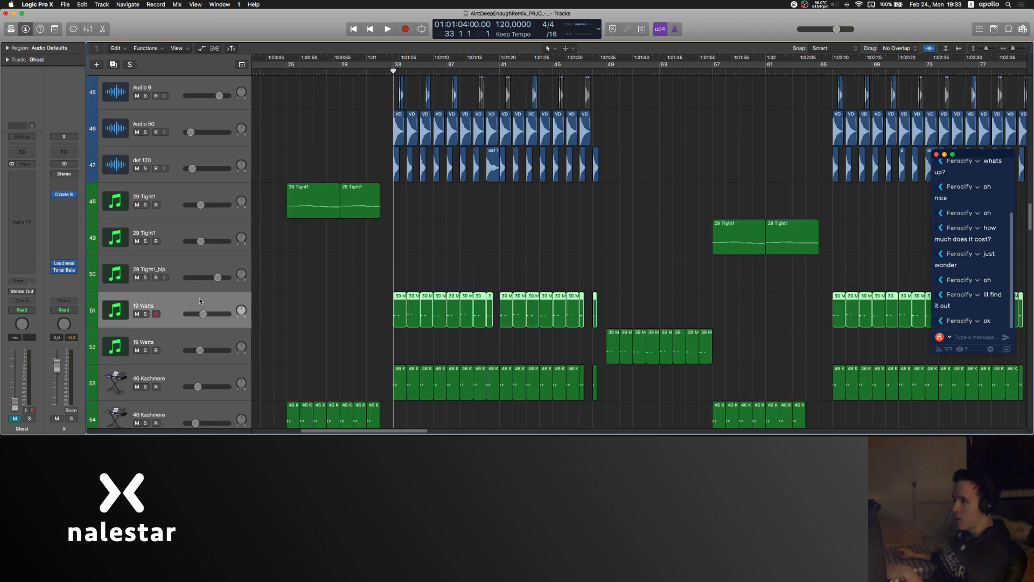
pyautogui.hscroll(3, 462, 249)
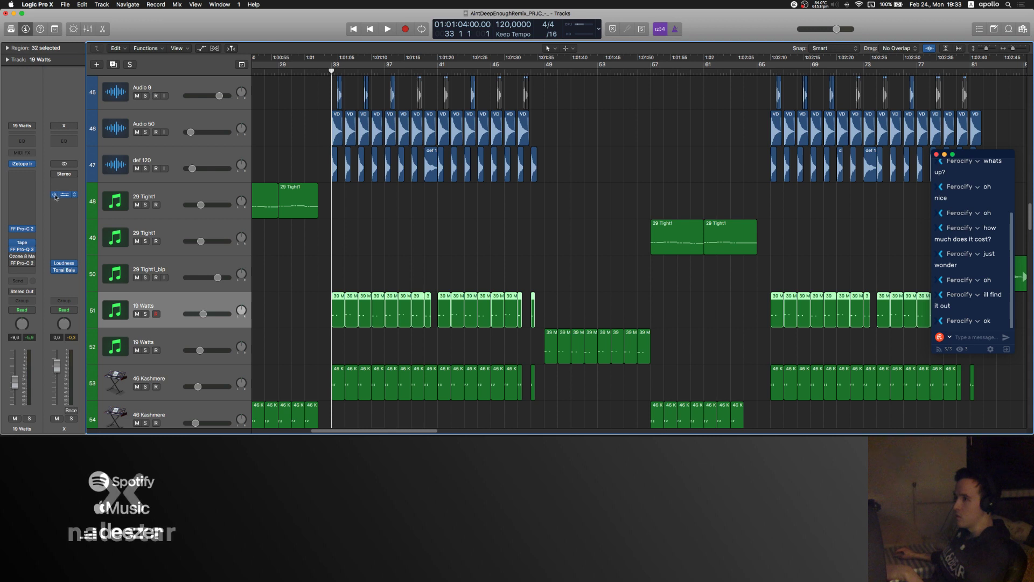
# Step: Bypass Ozone 8 on the X output channel and insert FF Pro-Q 3 before it with a raised output level
pyautogui.click(371, 207)
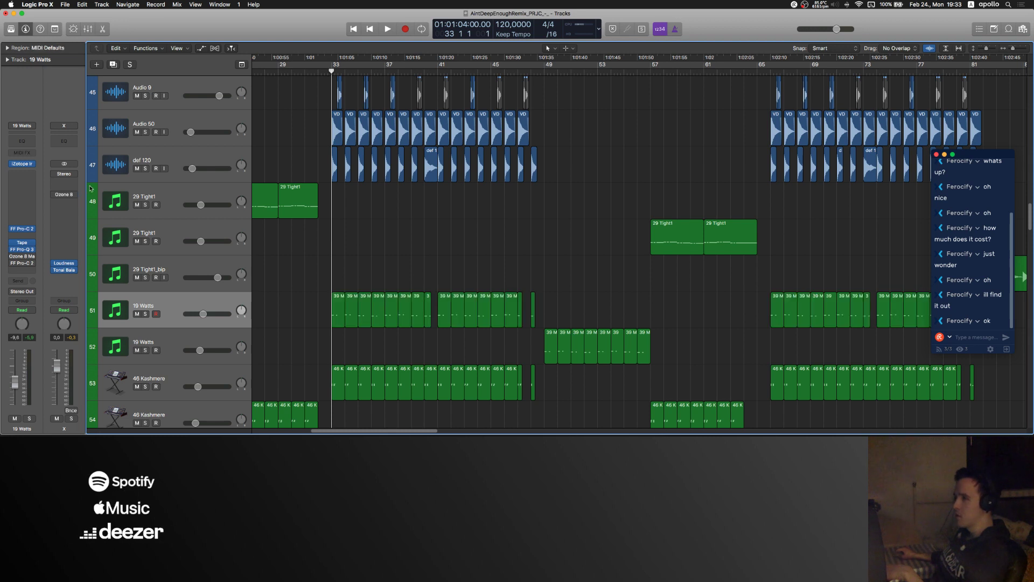
pyautogui.click(64, 184)
pyautogui.click(78, 211)
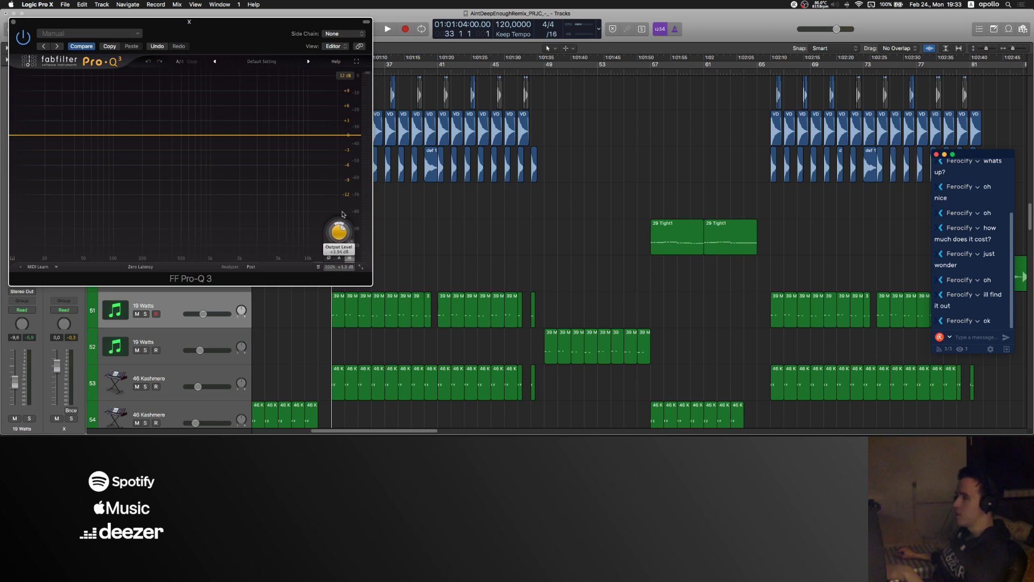
pyautogui.moveTo(343, 215); pyautogui.dragTo(344, 214)
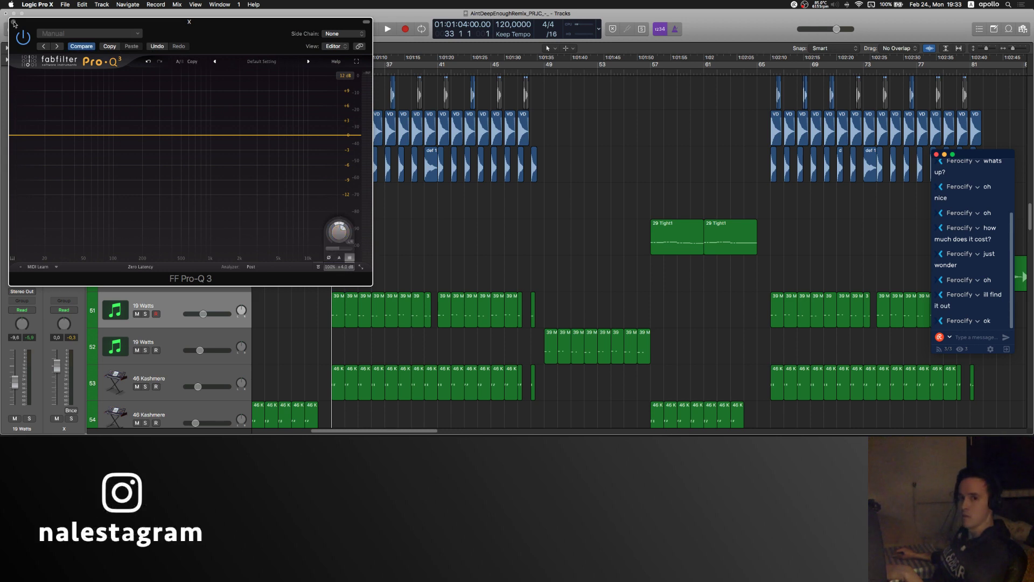
pyautogui.click(14, 22)
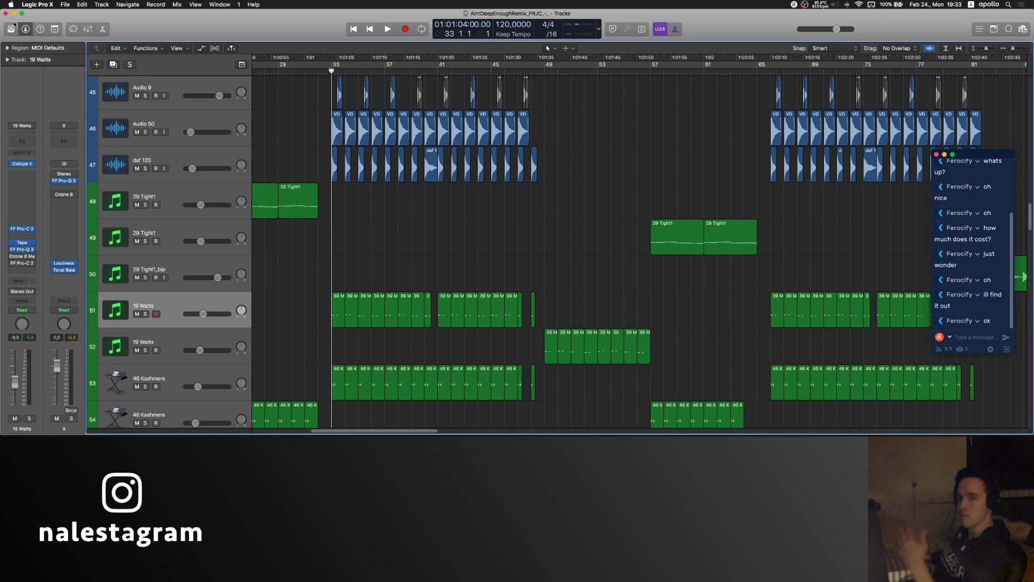
# Step: Mute the 19 Watts instrument on track 51 and play the arrangement from bar 29
pyautogui.click(281, 74)
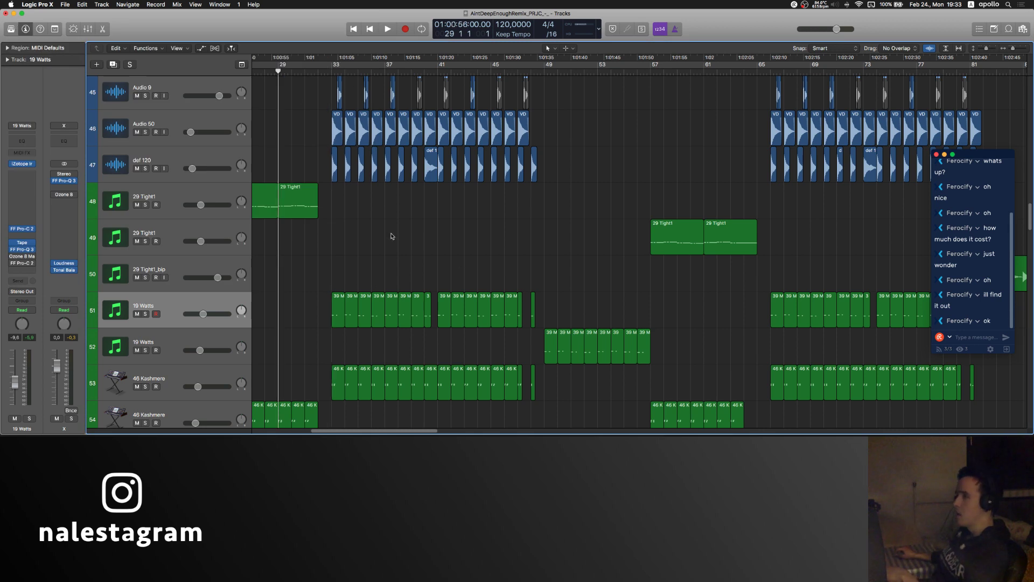
pyautogui.hscroll(-3, 392, 236)
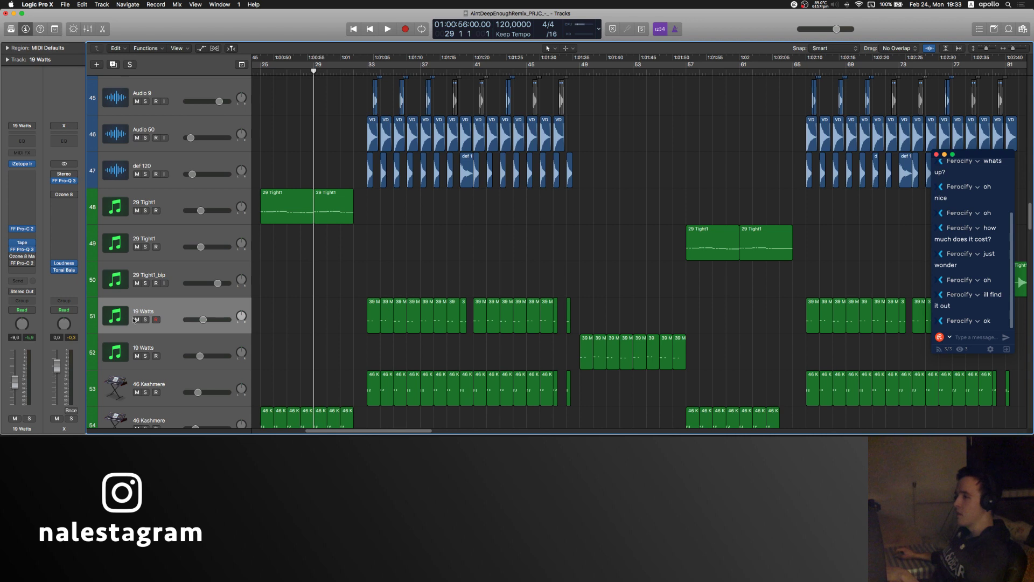
pyautogui.click(137, 320)
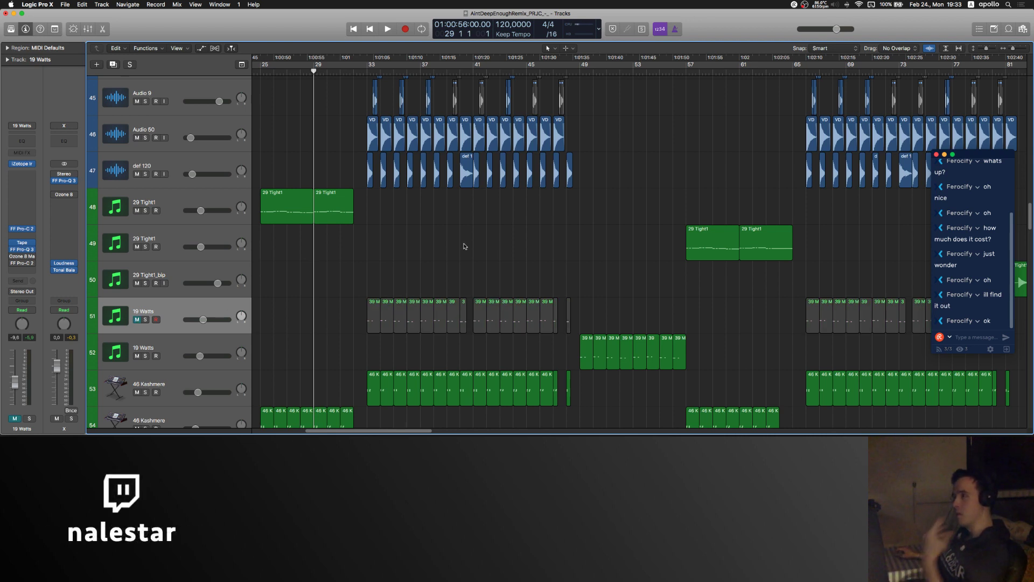
pyautogui.press('space')
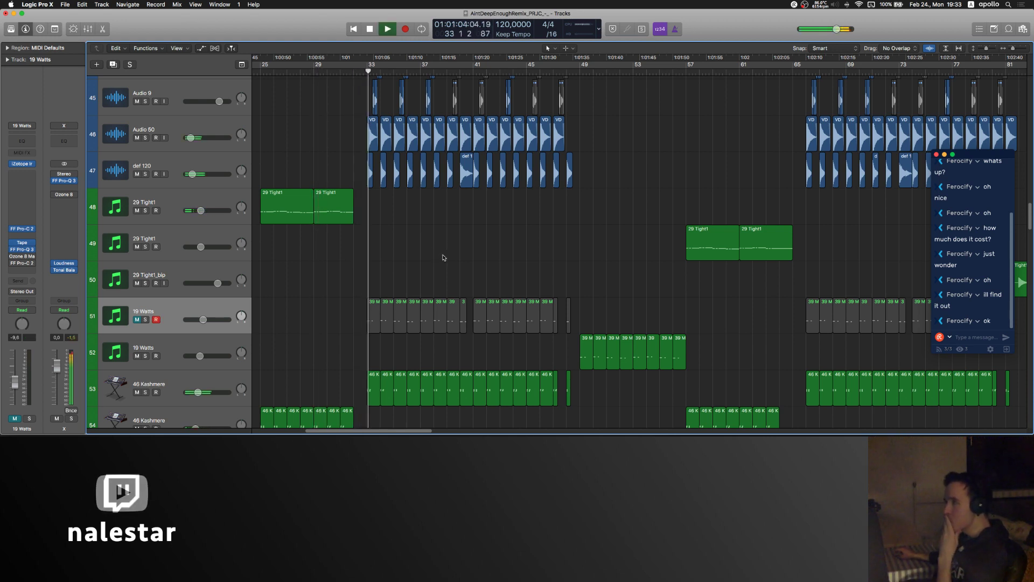
# Step: Loop bars 33 to 37, unmute track 51 to hear 19 Watts in the mix, and stop playback
pyautogui.moveTo(369, 65); pyautogui.dragTo(421, 66)
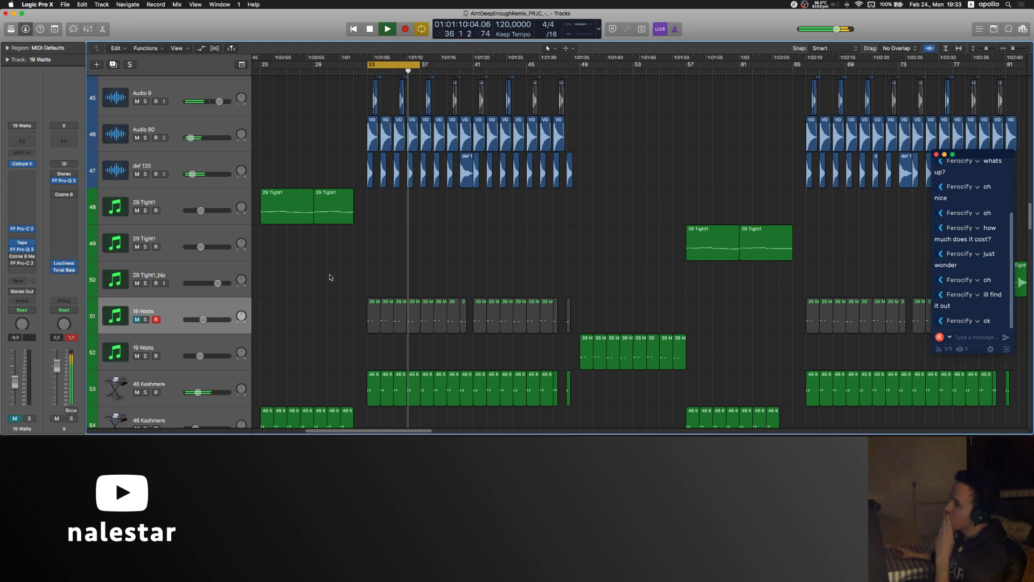
pyautogui.click(137, 320)
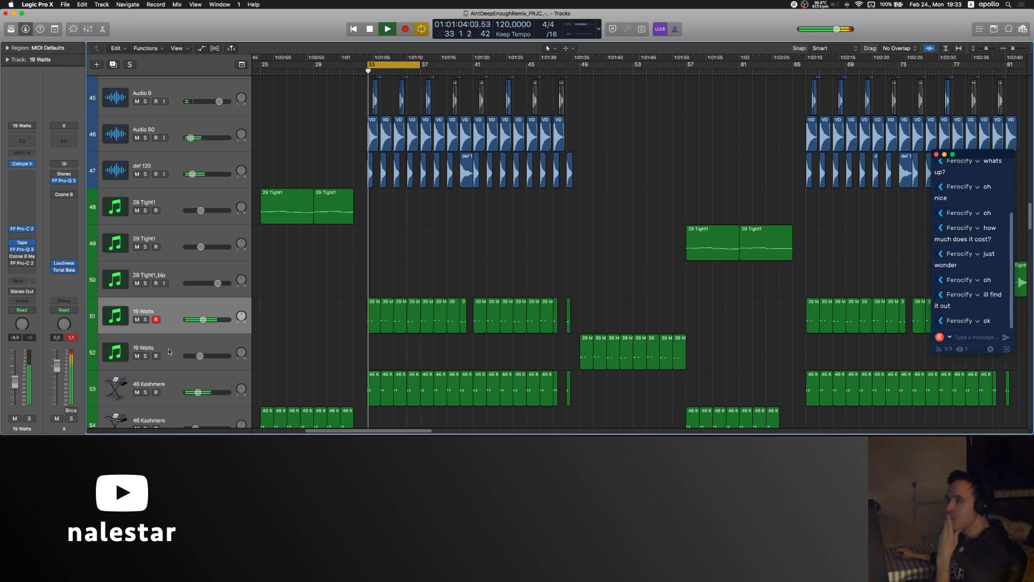
pyautogui.click(173, 307)
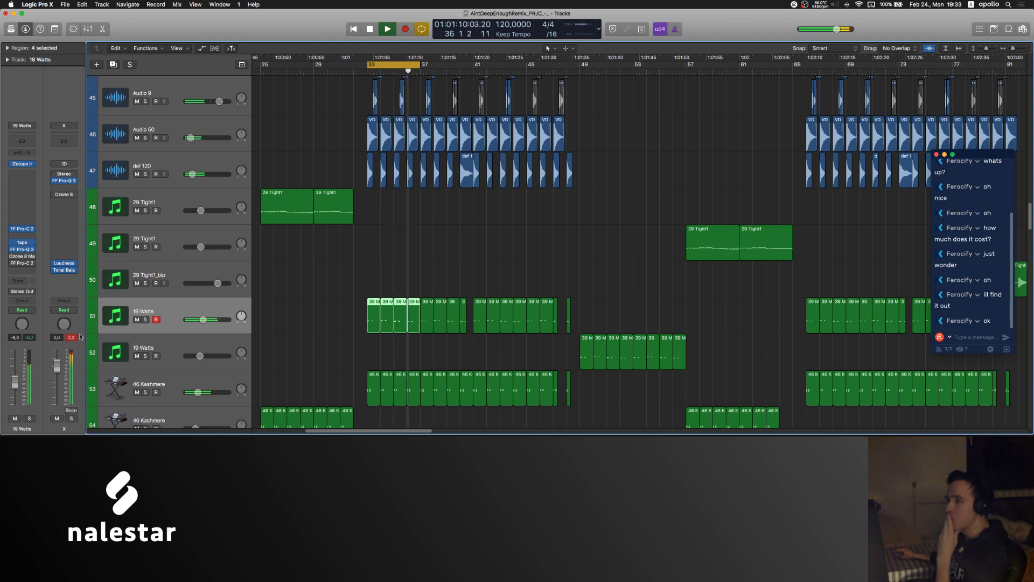
pyautogui.press('space')
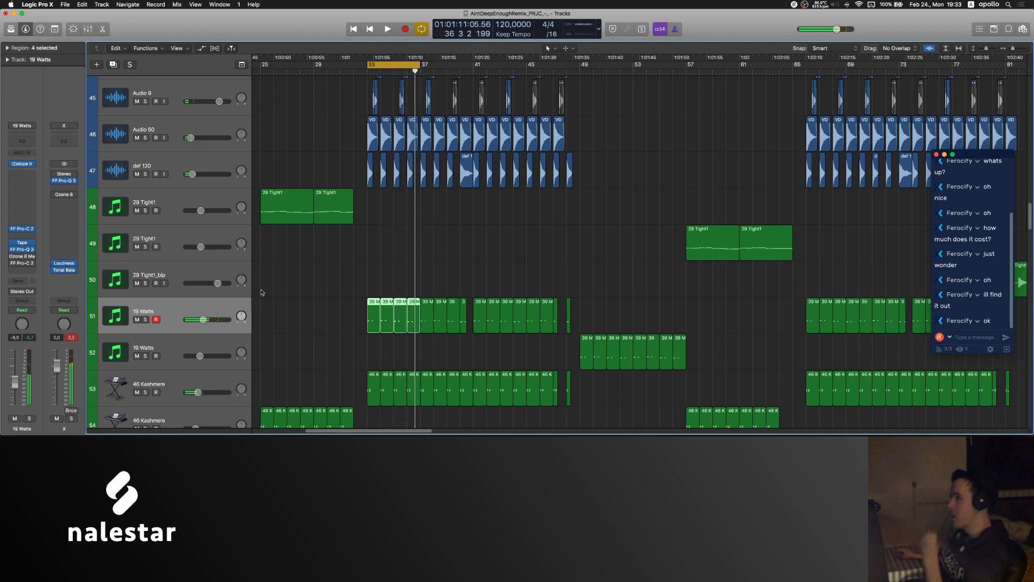
pyautogui.click(299, 269)
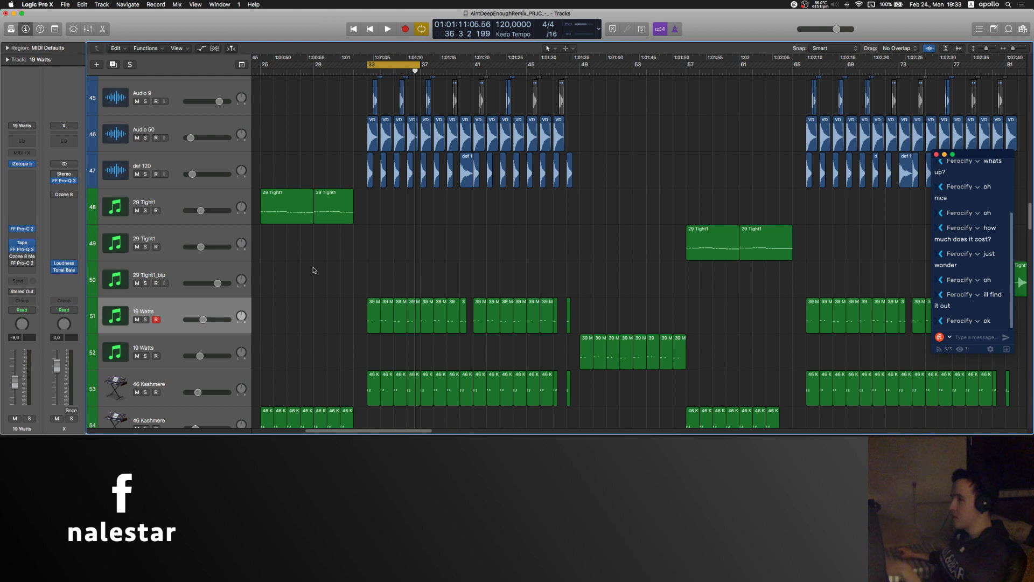
# Step: Turn off cycle mode and look over the vocal and synth tracks around 19 Watts
pyautogui.click(171, 302)
pyautogui.scroll(20, 380, 263)
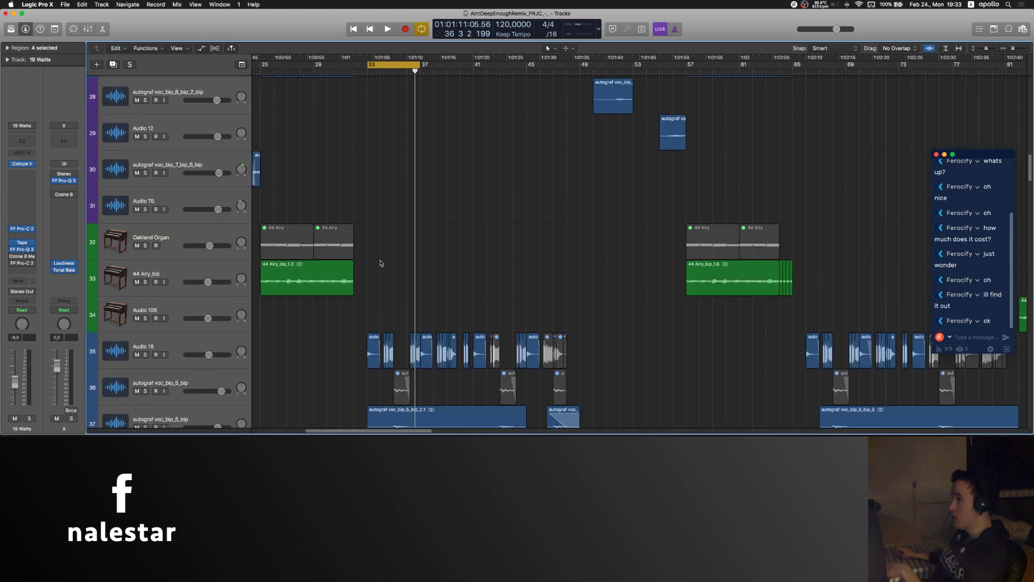
pyautogui.scroll(-20, 380, 264)
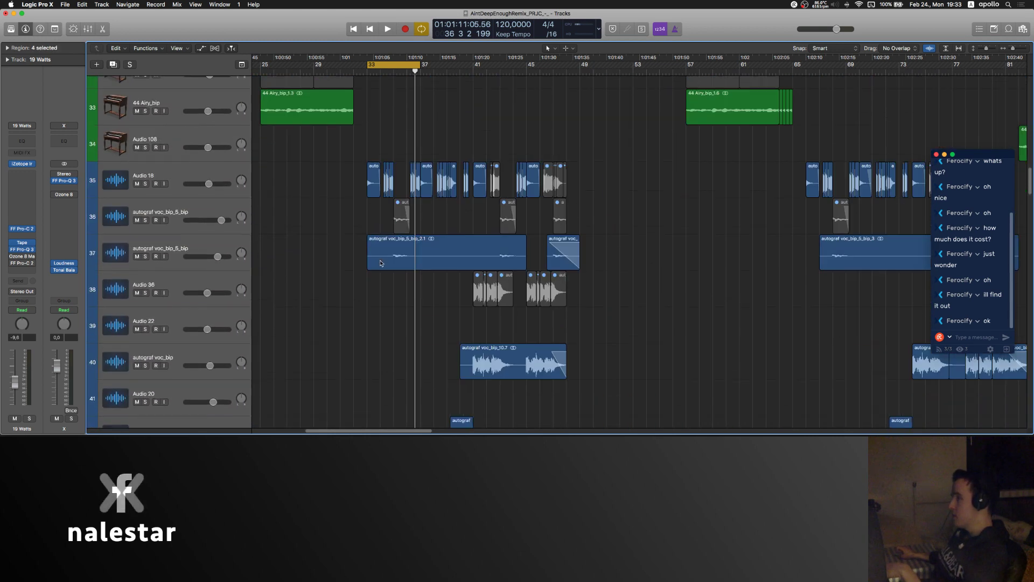
pyautogui.scroll(-3, 341, 256)
pyautogui.click(341, 256)
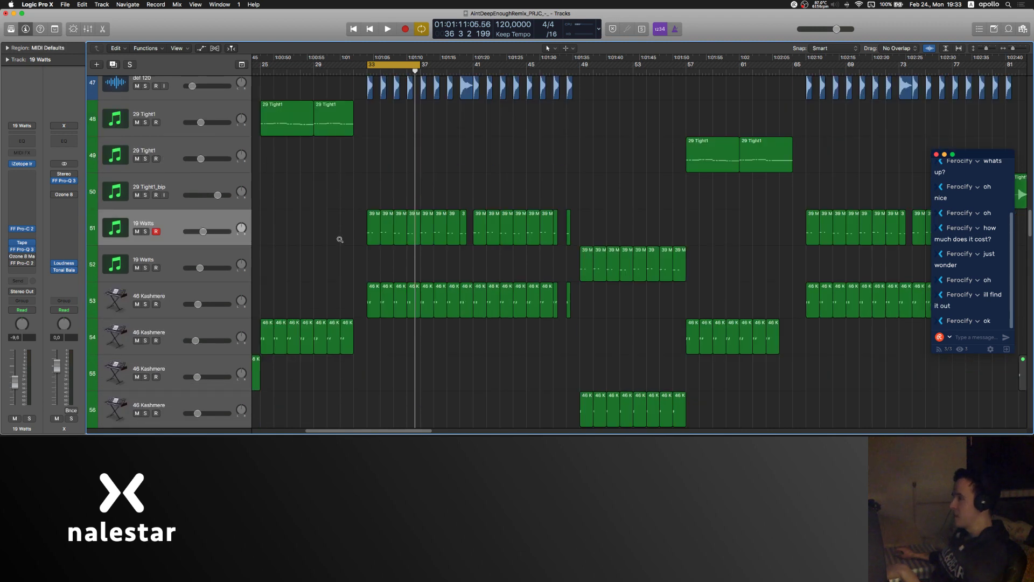
pyautogui.scroll(-5, 340, 239)
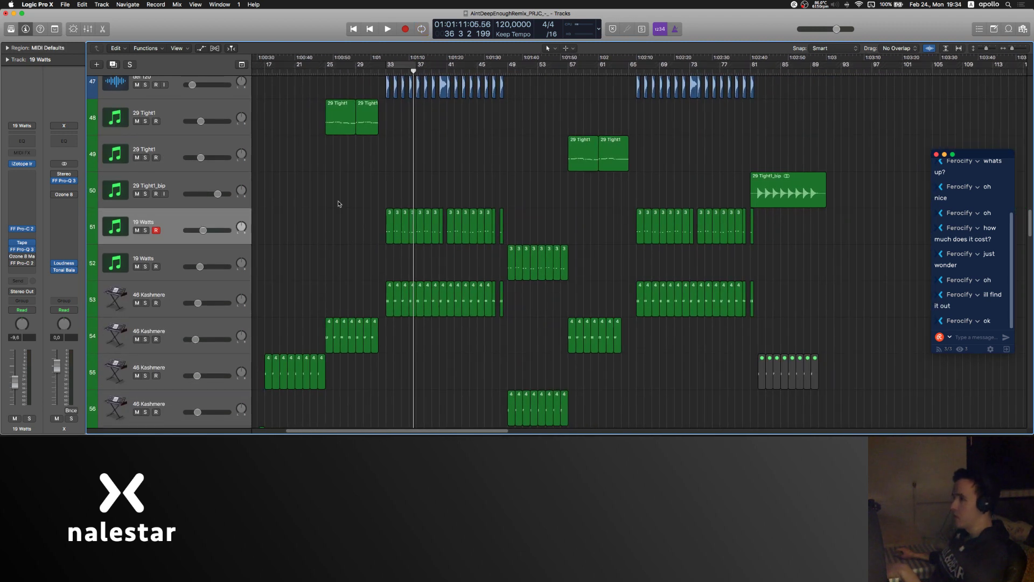
# Step: Remove Ozone 8 Maximizer and the FF Pro-C 2 below it from track 51, and bypass its Tape and FF Pro-Q 3 effects
pyautogui.click(28, 259)
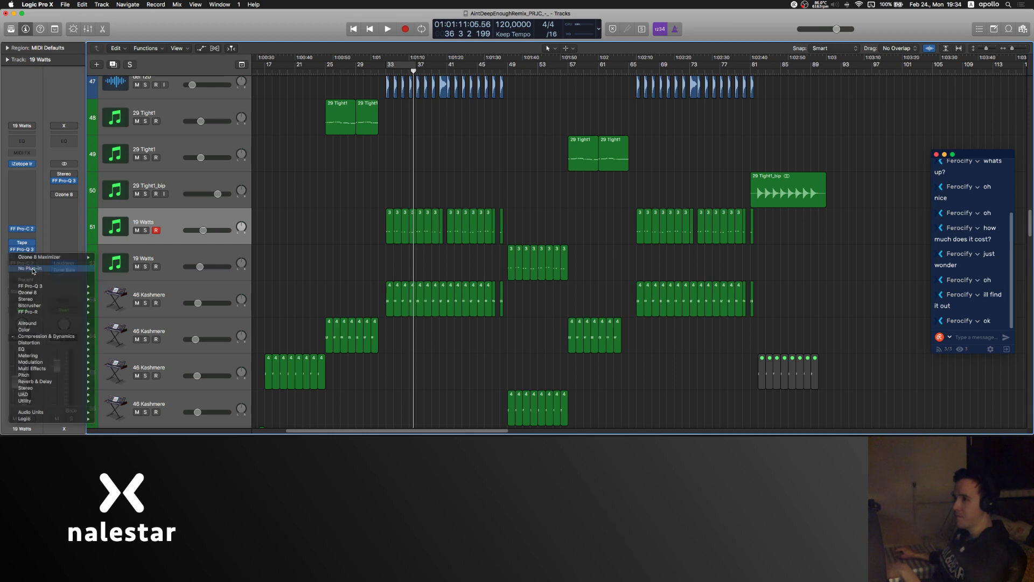
pyautogui.click(28, 259)
pyautogui.click(28, 259)
pyautogui.click(33, 276)
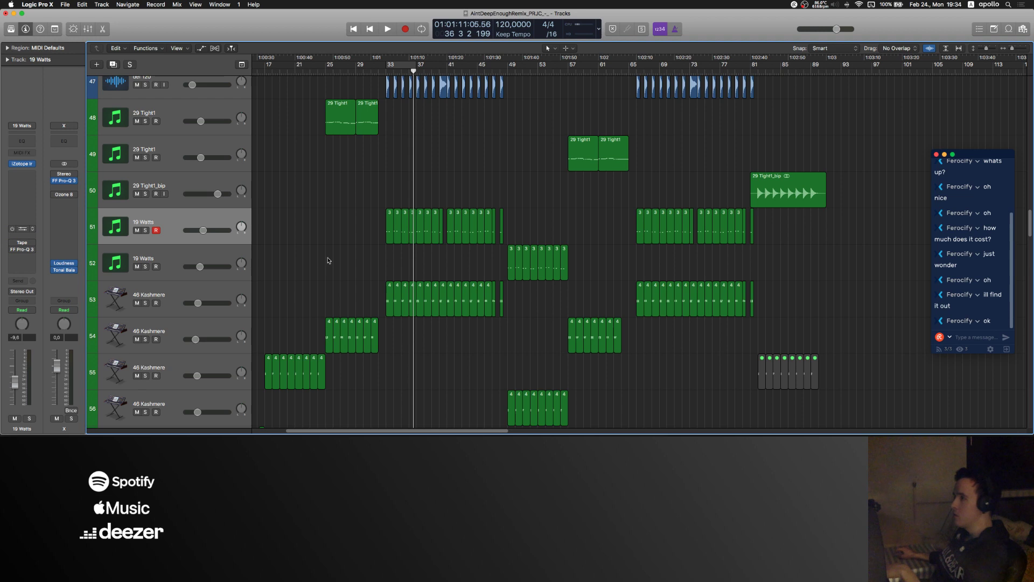
# Step: Remove the Ozone 8 Maximizer and the FF Pro-C 2 below it from the 19 Watts track 52
pyautogui.moveTo(379, 227); pyautogui.dragTo(757, 229)
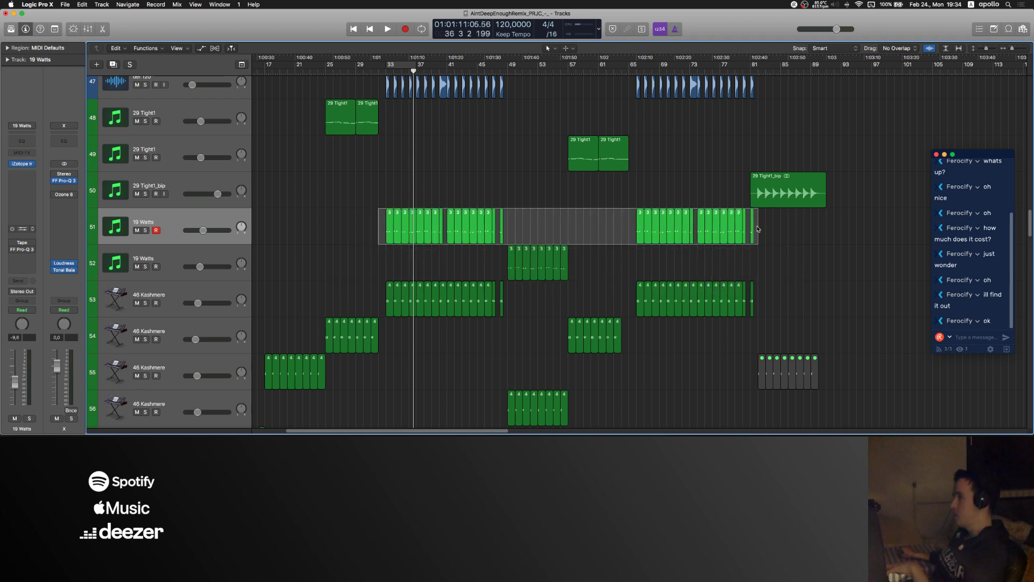
pyautogui.click(307, 237)
pyautogui.click(173, 272)
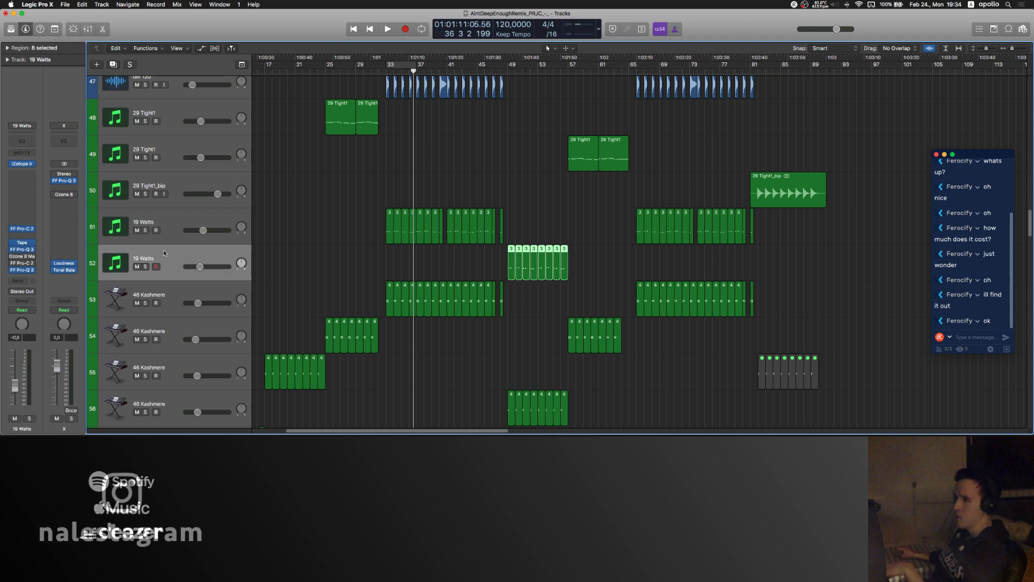
pyautogui.click(31, 256)
pyautogui.click(32, 268)
pyautogui.click(33, 264)
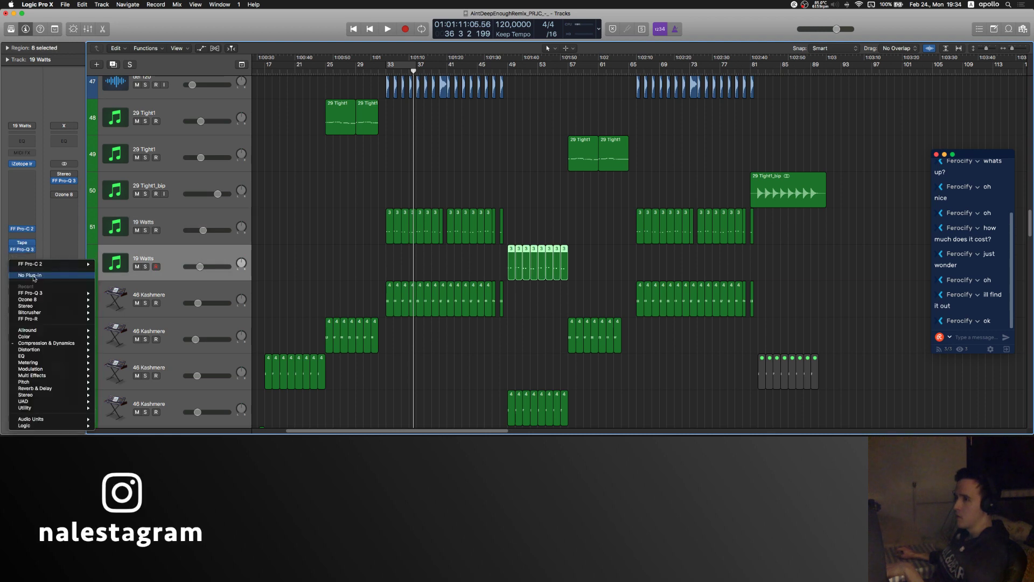
pyautogui.click(33, 275)
# Step: Check the effects of both 19 Watts tracks and bypass all remaining effects on track 52: FF Pro-C 2, Tape and both FF Pro-Q 3
pyautogui.moveTo(377, 225); pyautogui.dragTo(759, 265)
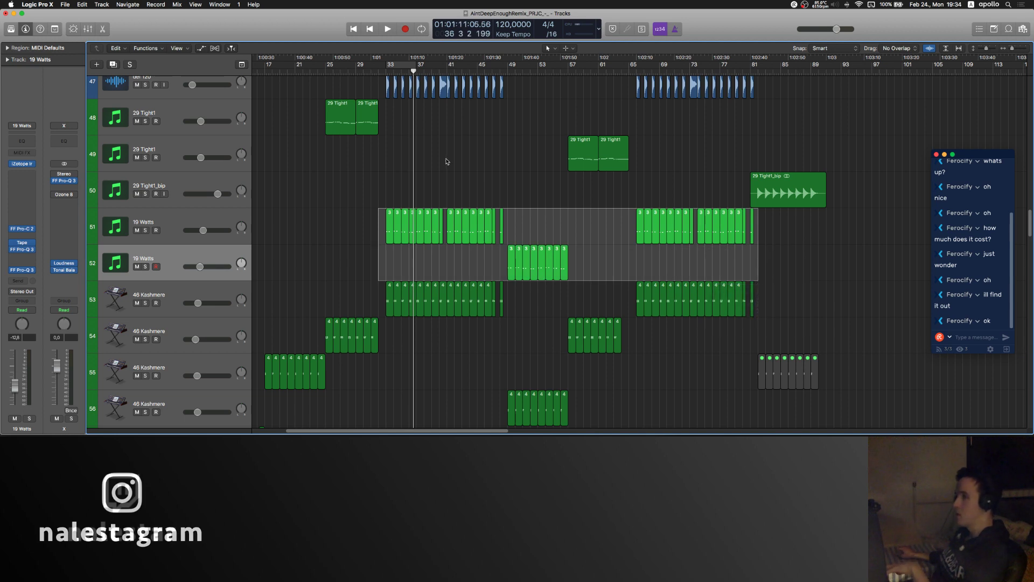
pyautogui.click(182, 221)
pyautogui.click(182, 255)
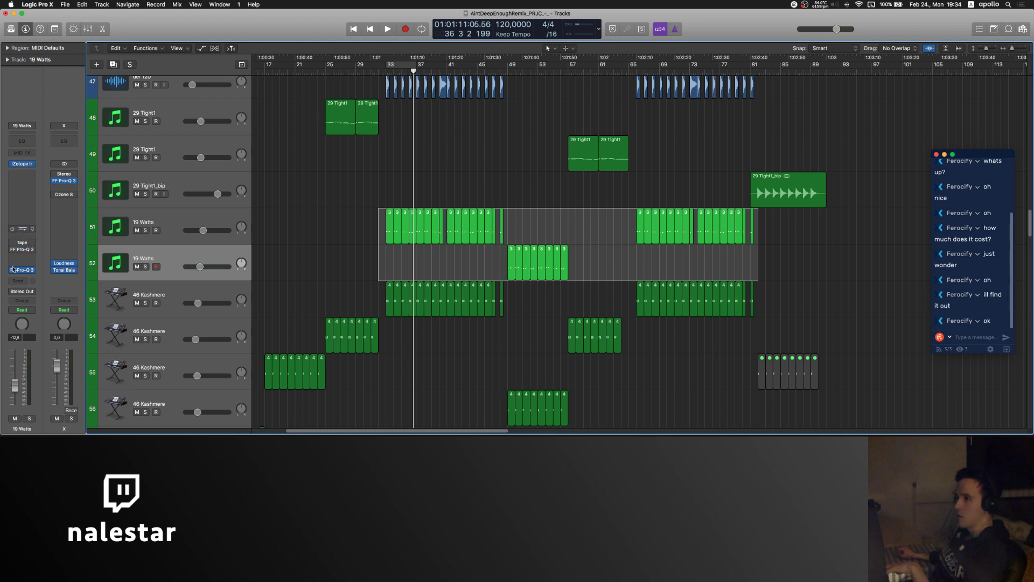
pyautogui.click(341, 211)
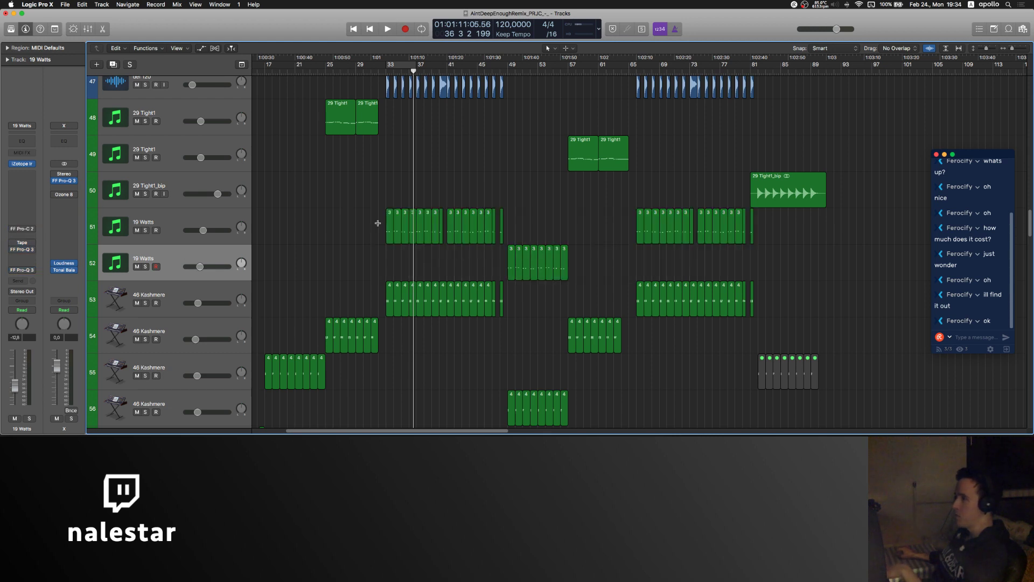
# Step: Bounce the 19 Watts regions of tracks 51 and 52 in place onto one new audio track and mute the source regions
pyautogui.moveTo(378, 223); pyautogui.dragTo(759, 262)
pyautogui.hotkey('ctrl', 'b')
pyautogui.press('Escape')
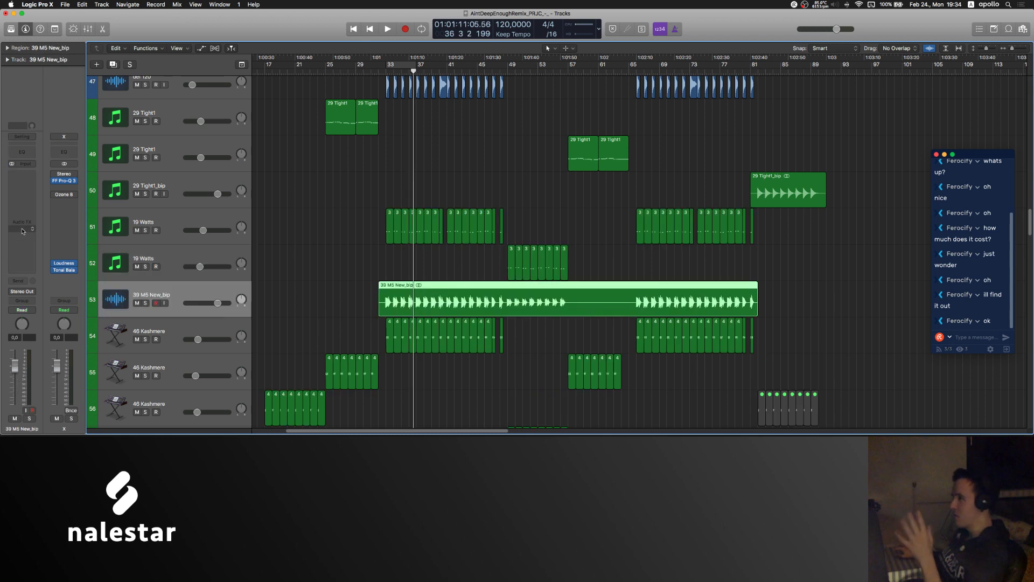
pyautogui.moveTo(330, 220); pyautogui.dragTo(792, 259)
pyautogui.hotkey('ctrl', 'm')
pyautogui.click(315, 255)
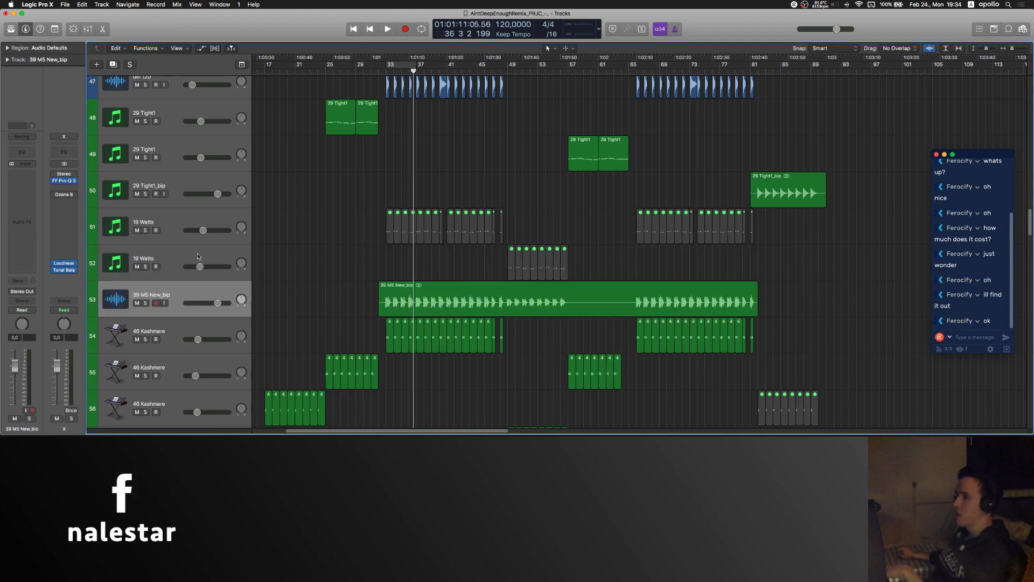
# Step: Split the bounced audio at bars 49 and 57 and move the middle section to a new audio track below
pyautogui.moveTo(509, 302); pyautogui.dragTo(536, 336)
pyautogui.click(537, 305)
pyautogui.press('alt+super+a')
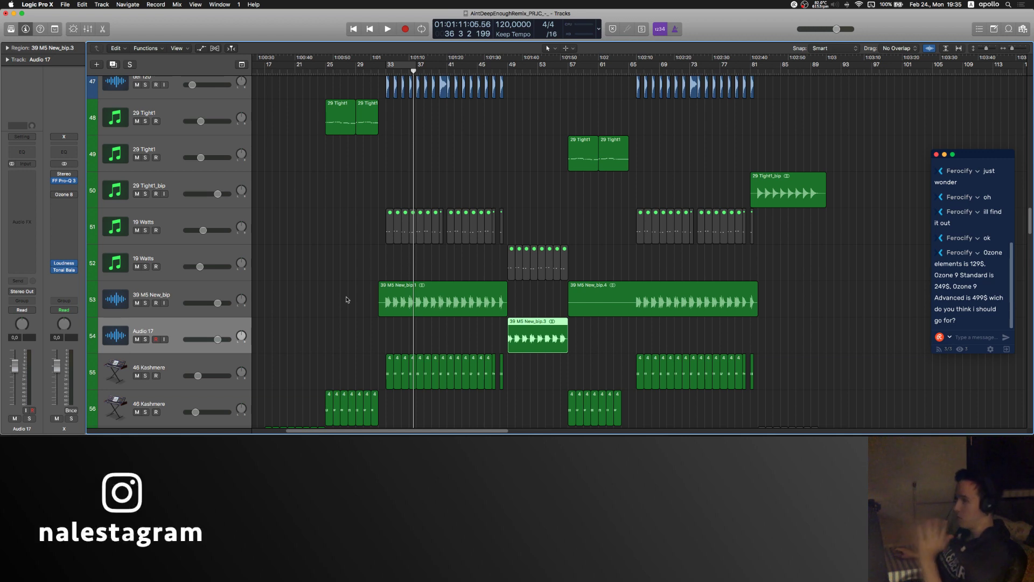
pyautogui.click(342, 258)
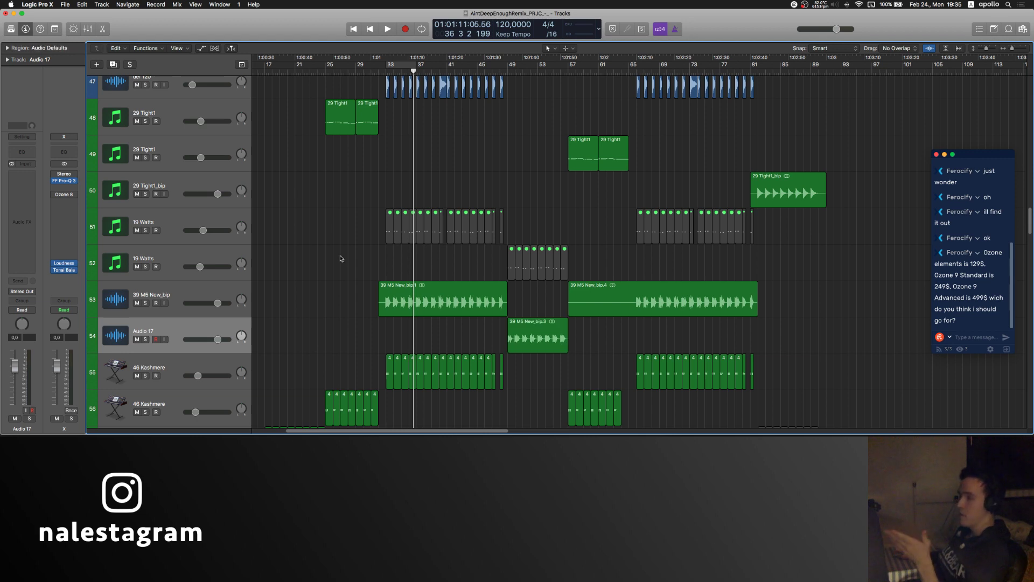
pyautogui.click(62, 209)
pyautogui.moveTo(62, 332)
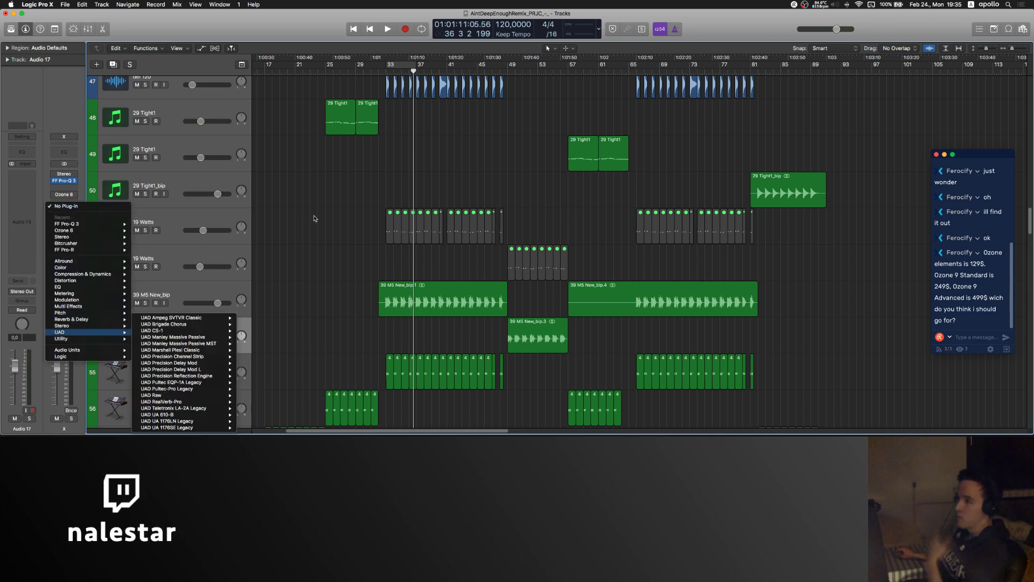
pyautogui.click(315, 216)
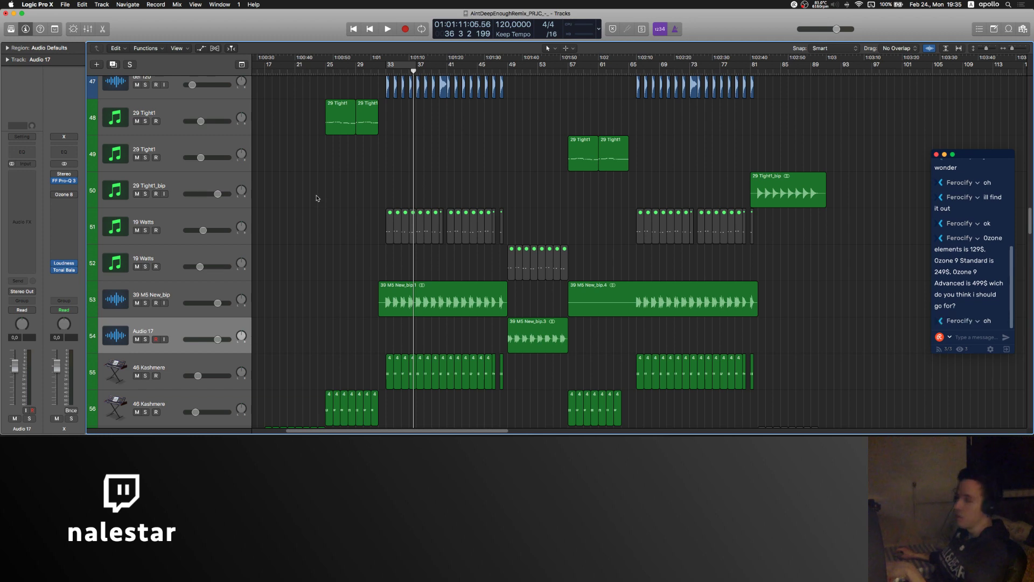
# Step: In the mixer, copy FF Pro-C 2, Tape and FF Pro-Q 3 from the 19 Watts channels to both bounced tracks, plus the second FF Pro-Q 3 to Audio 17
pyautogui.click(212, 289)
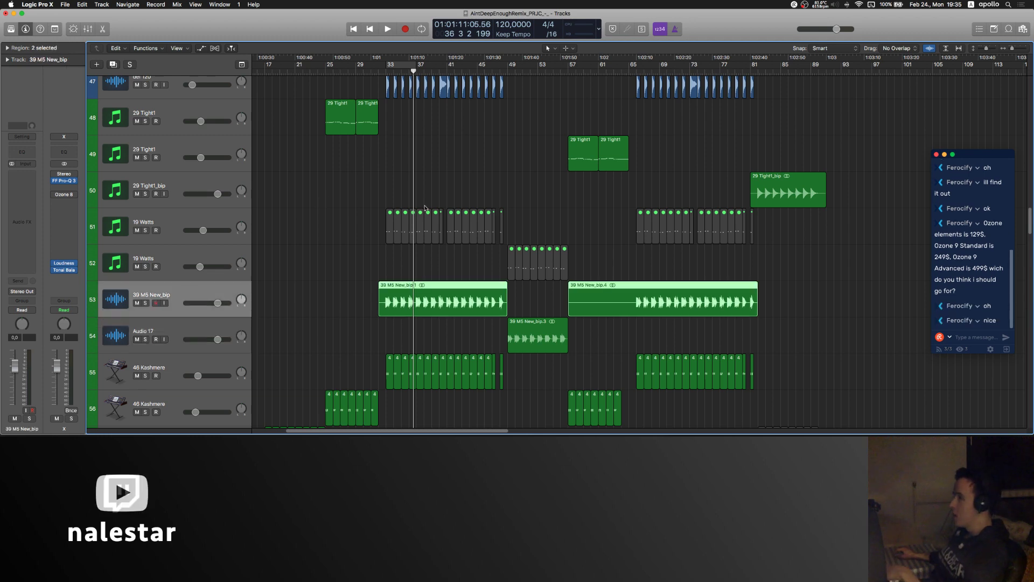
pyautogui.click(330, 254)
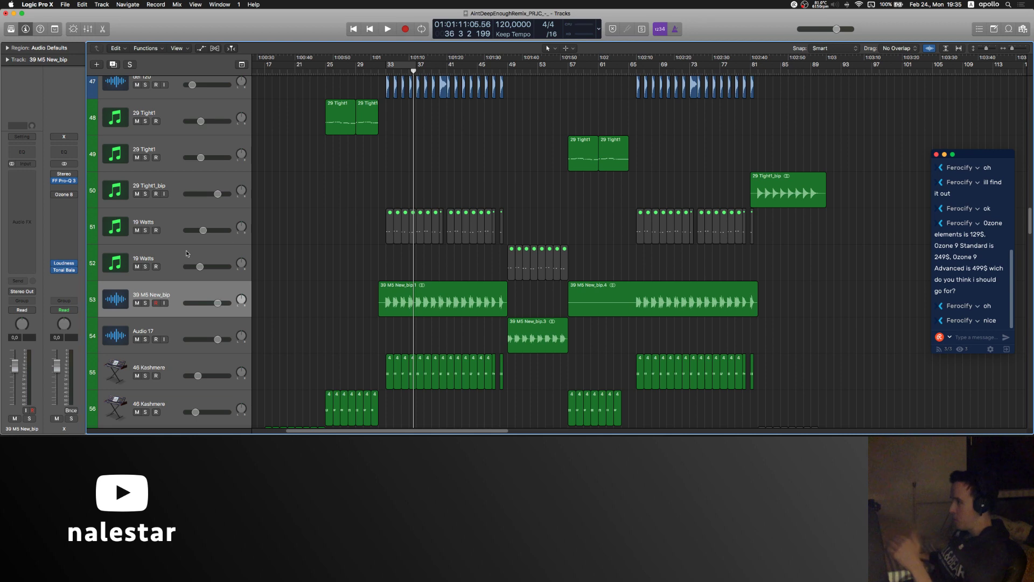
pyautogui.press('super+2')
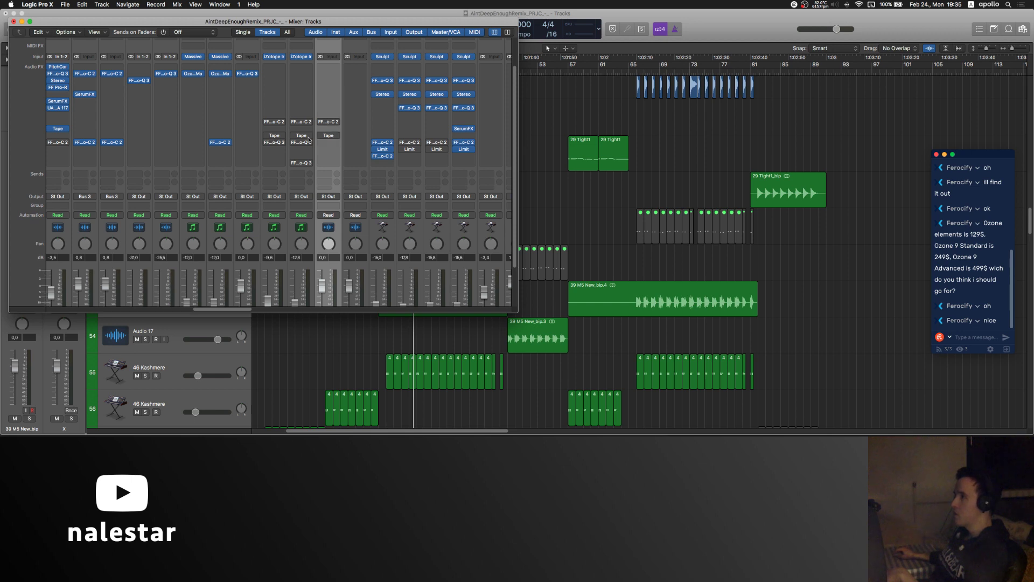
pyautogui.moveTo(309, 140); pyautogui.dragTo(358, 123)
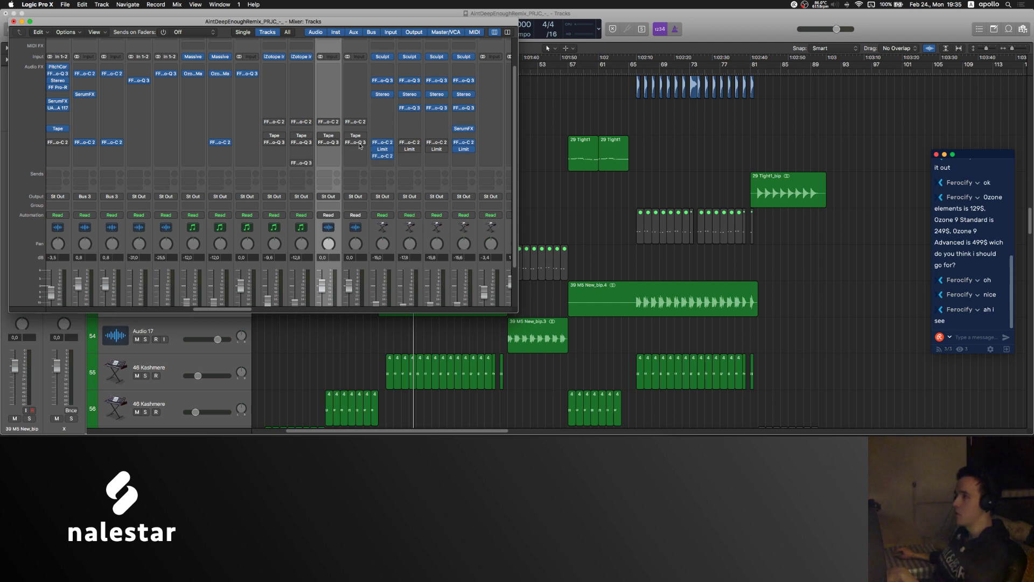
pyautogui.moveTo(305, 163); pyautogui.dragTo(340, 163)
# Step: Enable all copied effects on the two bounced audio channels and close the mixer
pyautogui.moveTo(347, 123); pyautogui.dragTo(348, 162)
pyautogui.moveTo(322, 122); pyautogui.dragTo(321, 144)
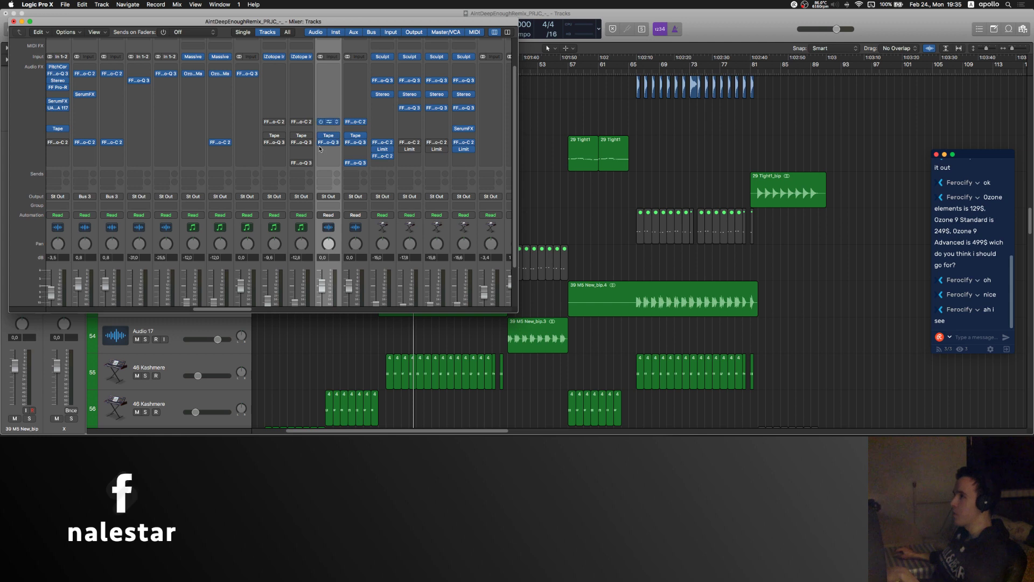
pyautogui.click(13, 22)
# Step: Solo the bounced 39 MS New_bip track 53
pyautogui.press('super+Right')
pyautogui.press('super+Right')
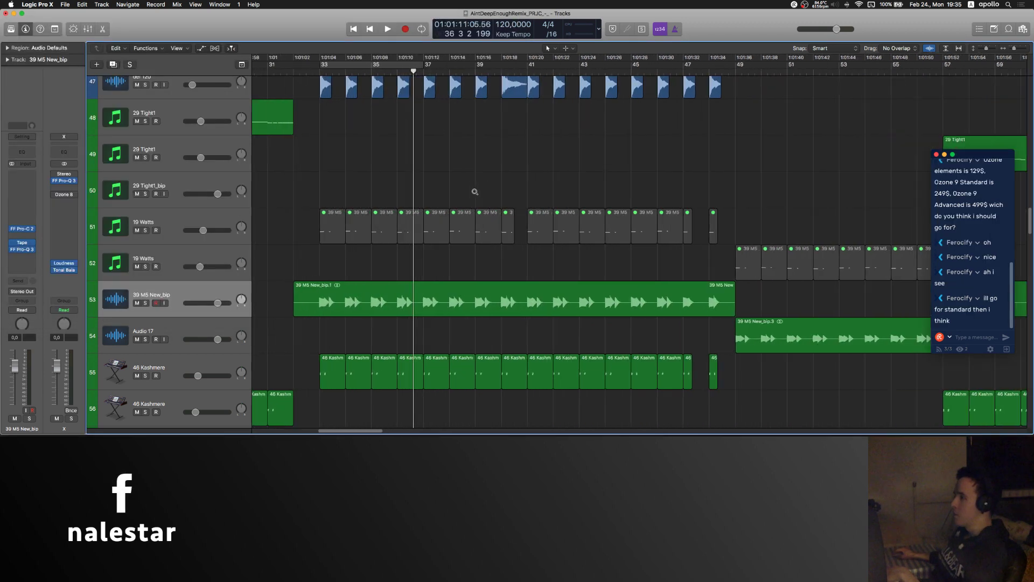
pyautogui.click(190, 284)
pyautogui.hotkey('ctrl', 's')
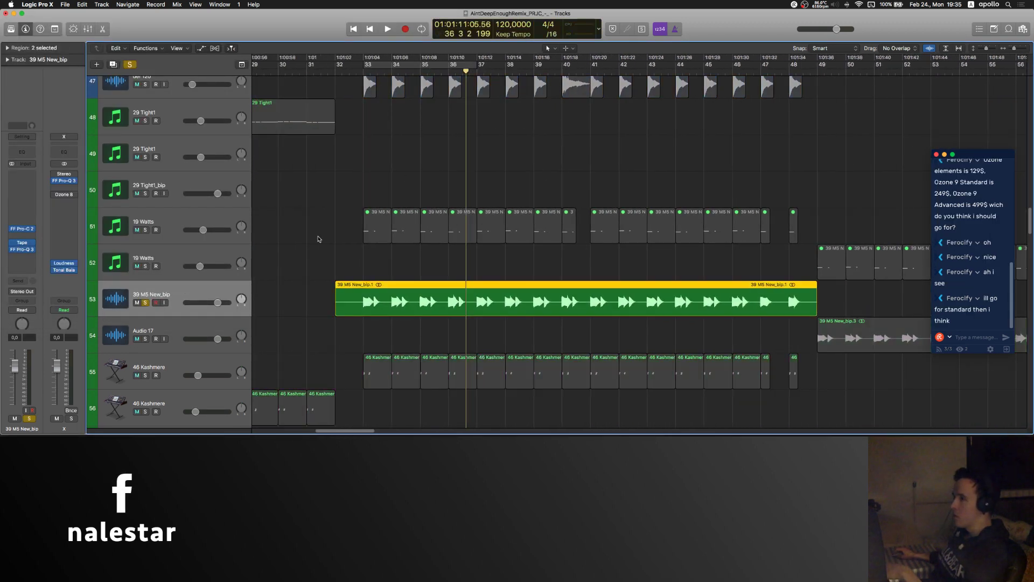
# Step: Solo the Kick and Audio 100 tracks as well and set the loop to bars 33 to 37
pyautogui.scroll(15, 331, 235)
pyautogui.scroll(10, 330, 236)
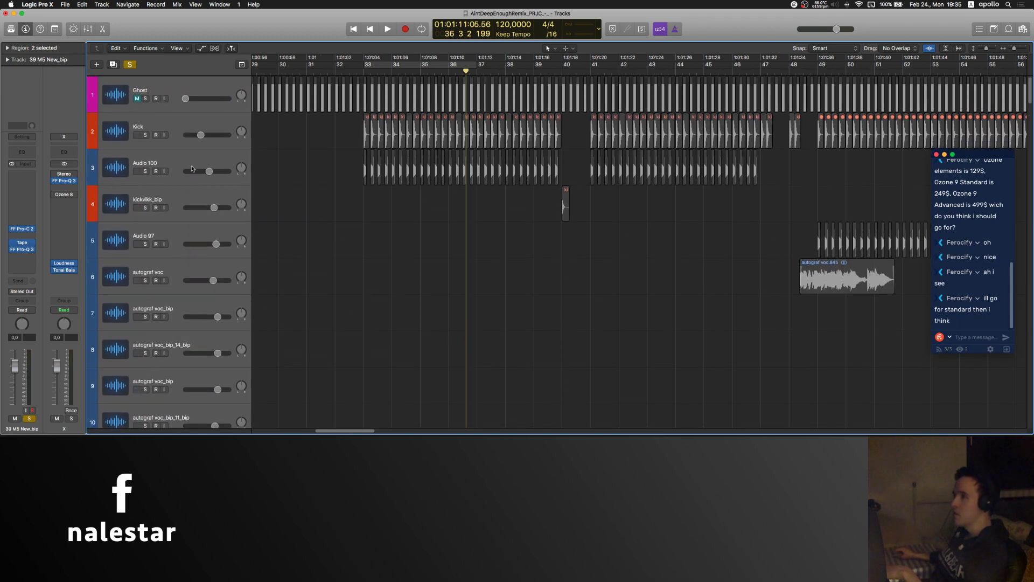
pyautogui.click(145, 171)
pyautogui.click(145, 135)
pyautogui.moveTo(371, 57); pyautogui.dragTo(476, 63)
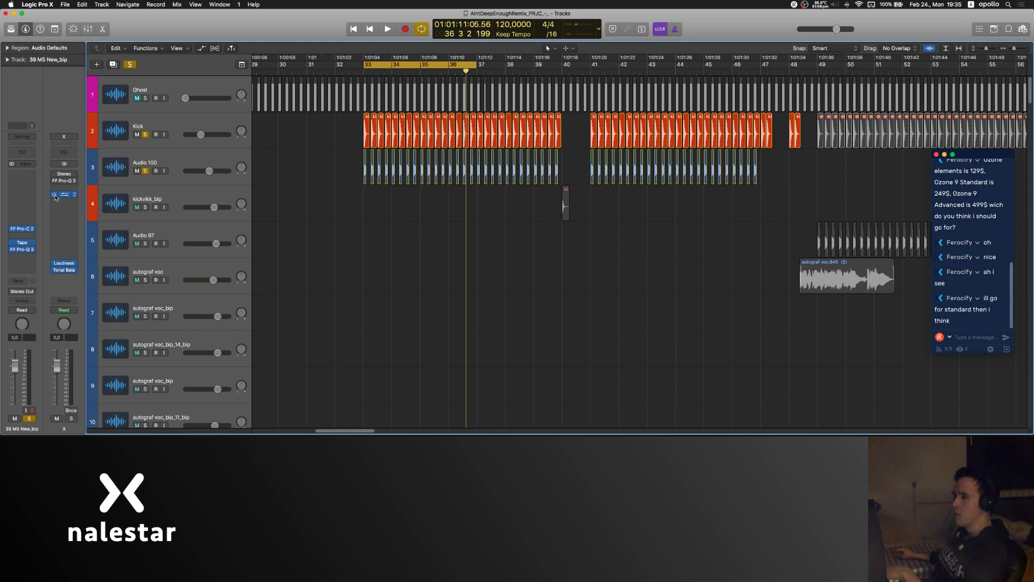
# Step: Insert a stereo Ozone 8 Maximizer in an empty effect slot of the output channel
pyautogui.click(66, 232)
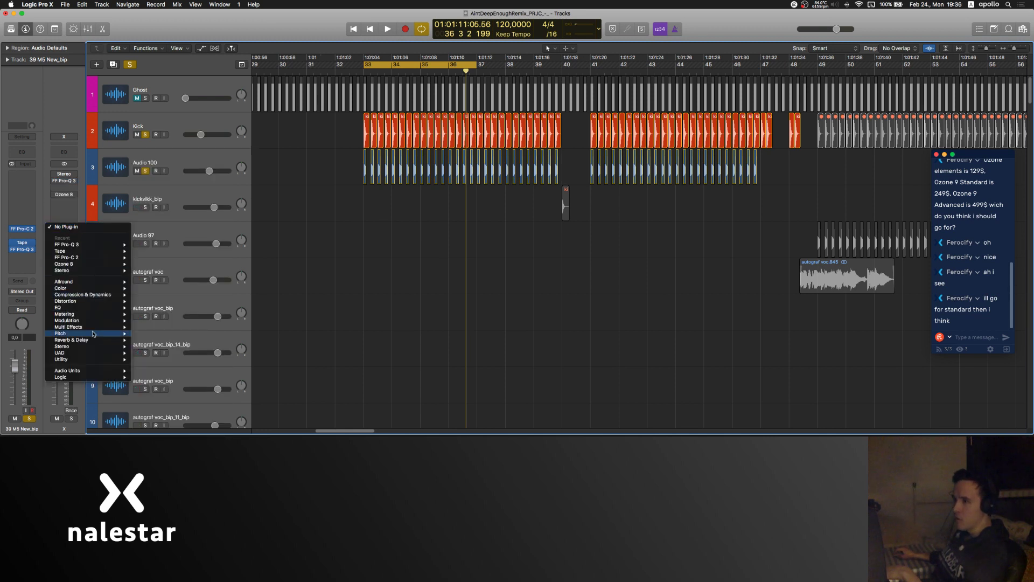
pyautogui.moveTo(97, 297)
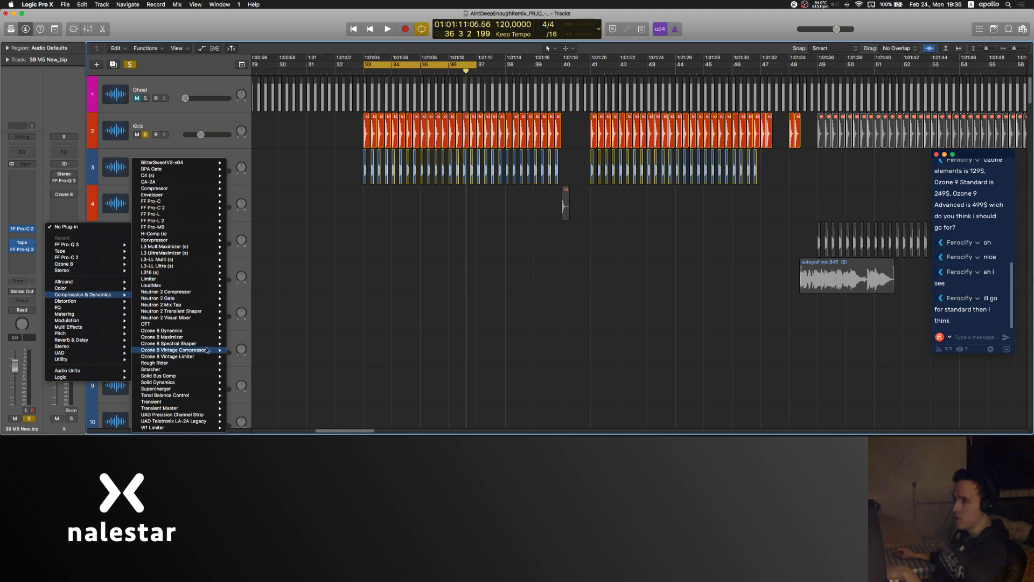
pyautogui.click(244, 337)
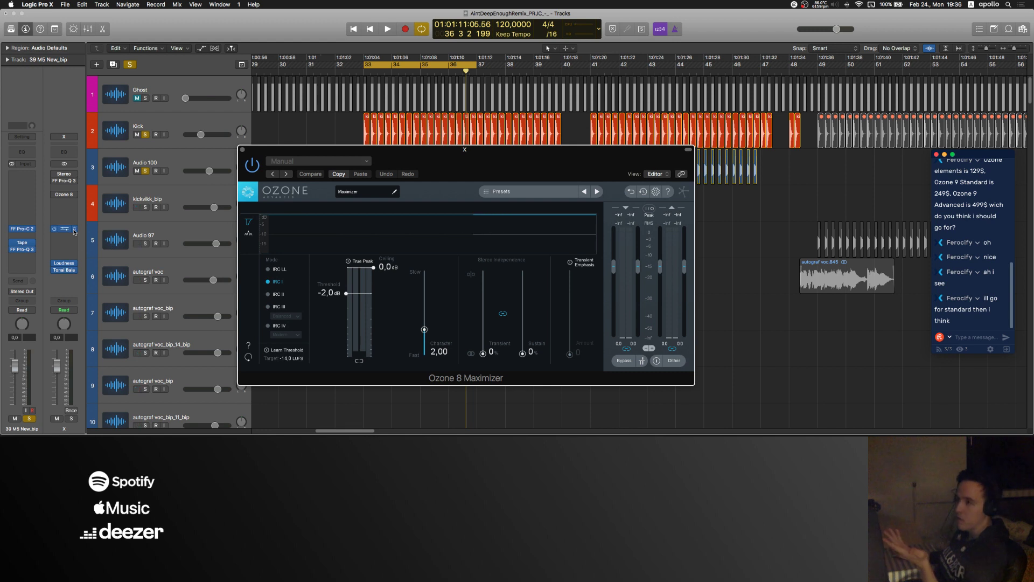
# Step: Replace the Ozone 8 Maximizer with the full stereo Ozone 8 and remove its Equalizer and Dynamics modules
pyautogui.click(74, 231)
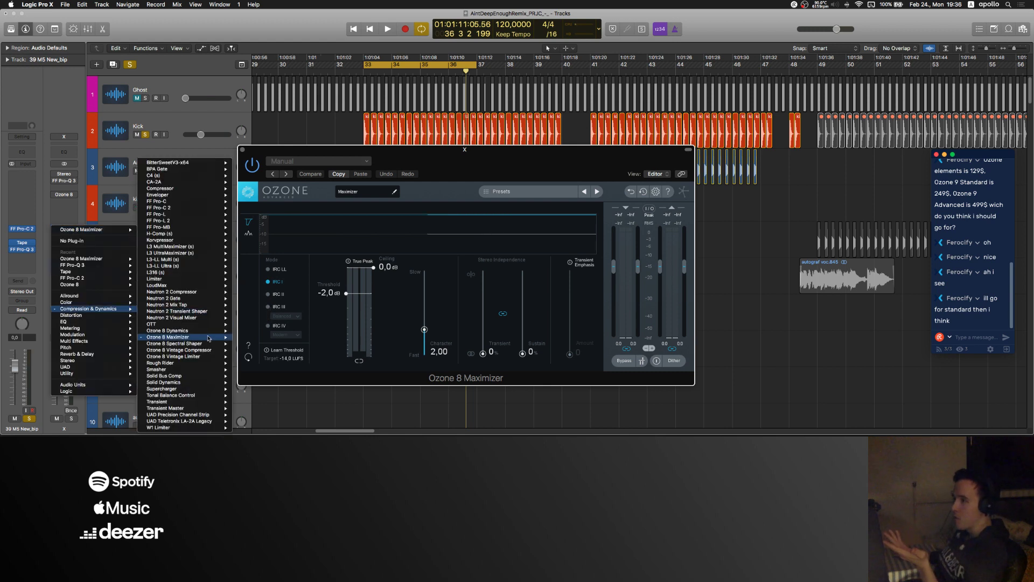
pyautogui.moveTo(102, 304)
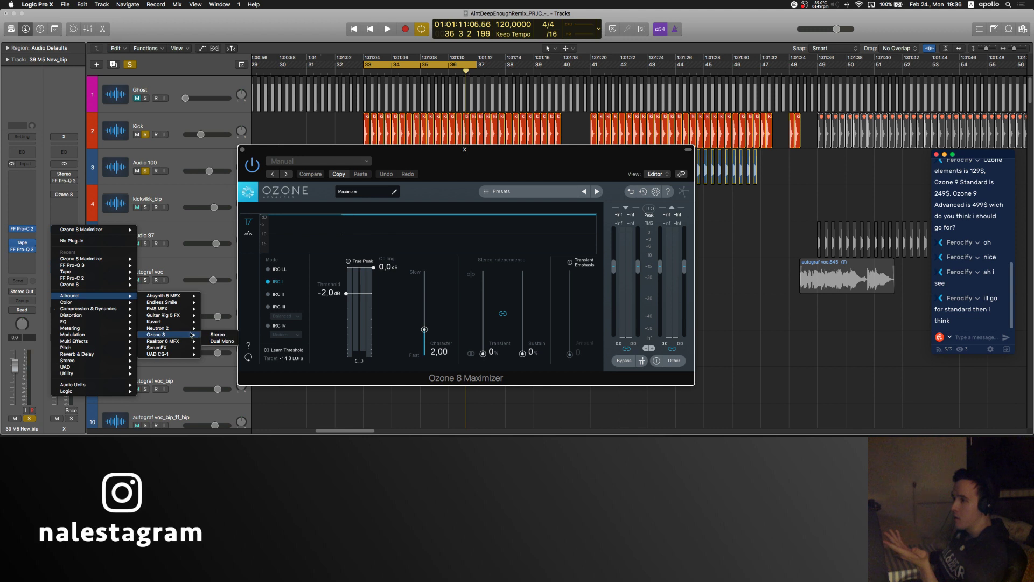
pyautogui.click(219, 334)
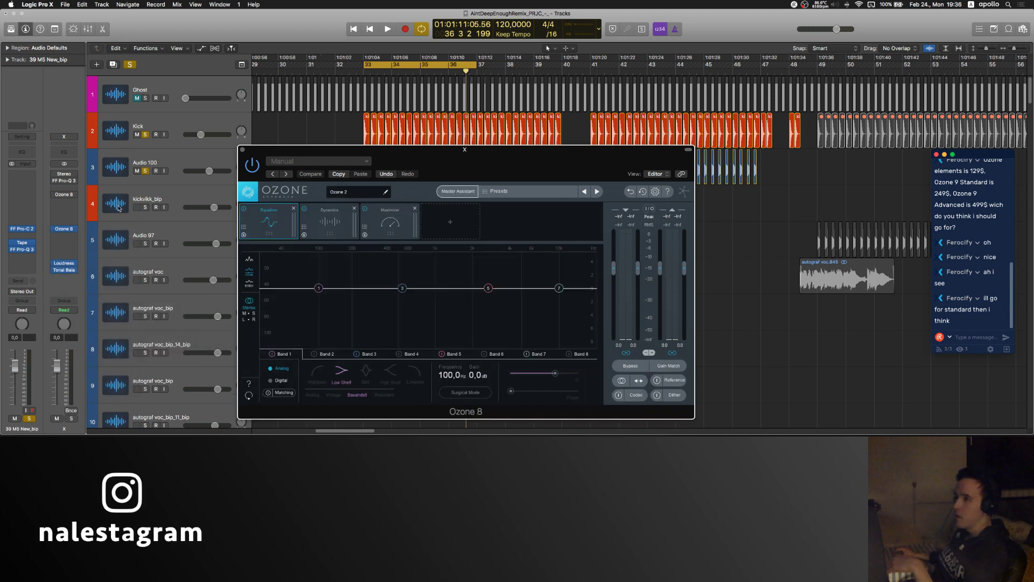
pyautogui.click(293, 208)
pyautogui.click(293, 209)
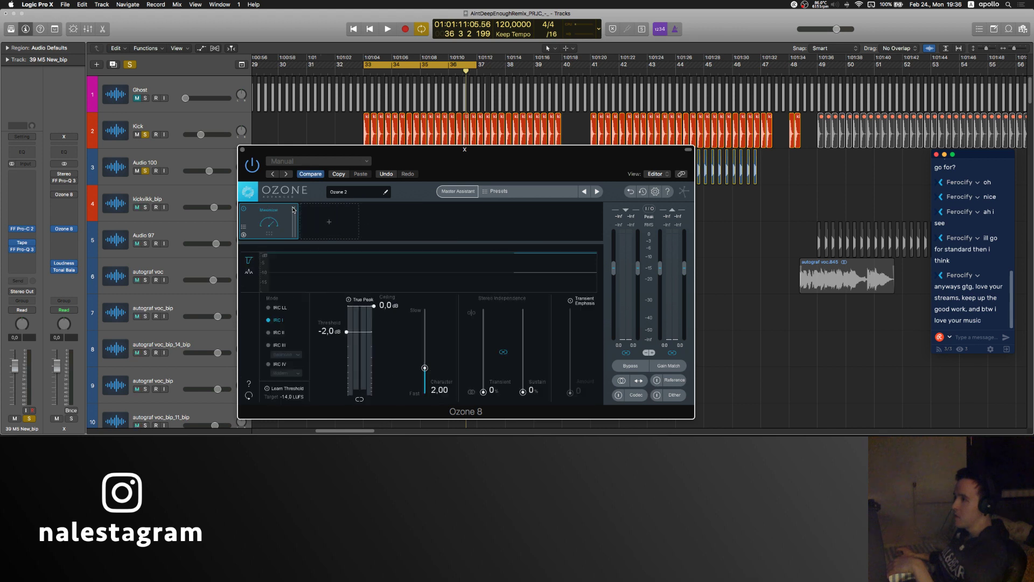
# Step: Swap the newly inserted Ozone 8 back to the stereo Ozone 8 Maximizer
pyautogui.click(70, 228)
pyautogui.moveTo(100, 303)
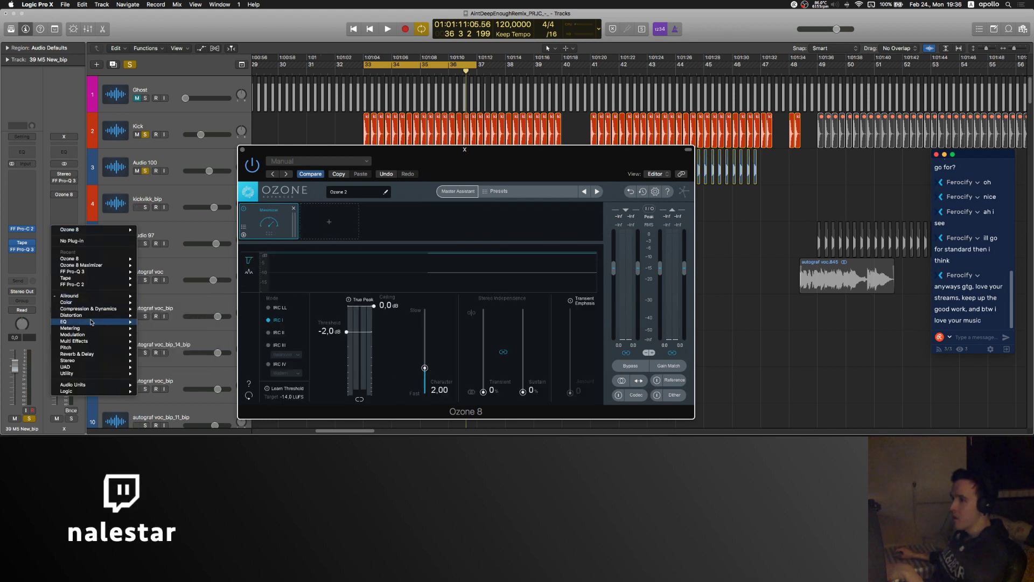
pyautogui.moveTo(203, 345)
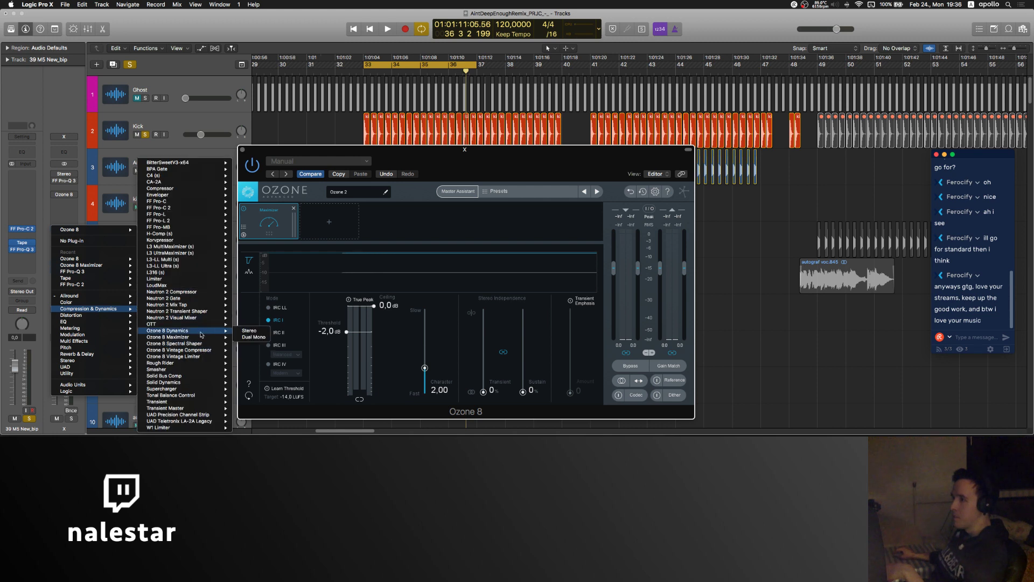
pyautogui.click(247, 338)
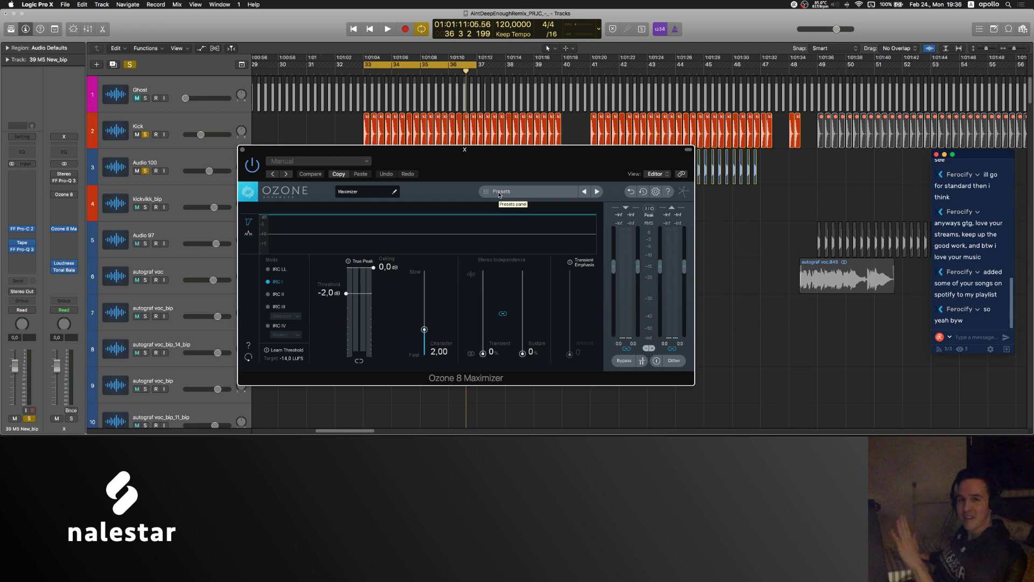
# Step: Set the Ozone 8 Maximizer's mode to IRC IV with the Classic style
pyautogui.moveTo(505, 157); pyautogui.dragTo(542, 174)
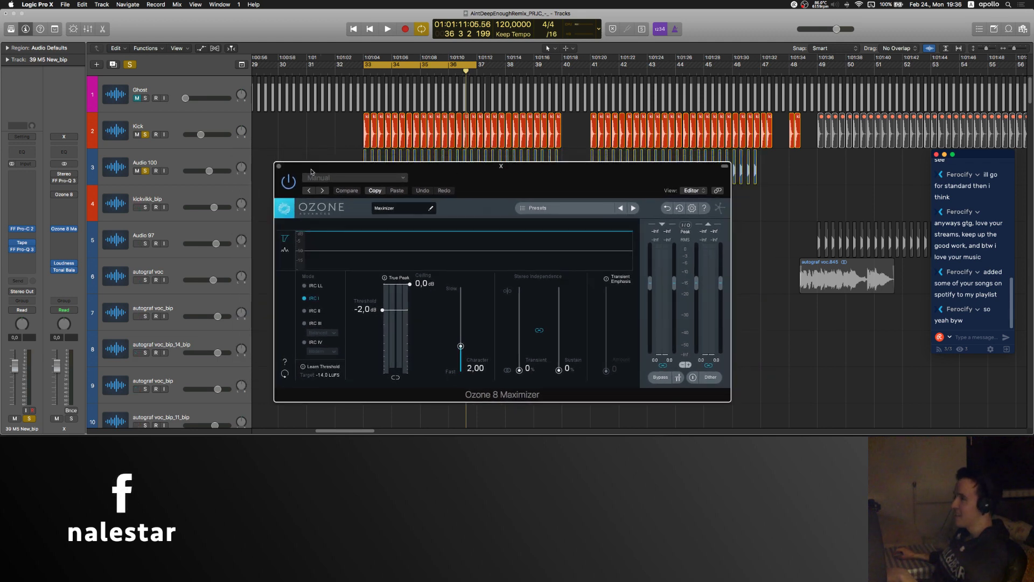
pyautogui.moveTo(311, 172)
pyautogui.mouseDown()
pyautogui.moveTo(337, 198)
pyautogui.moveTo(337, 173)
pyautogui.moveTo(320, 172)
pyautogui.mouseUp()
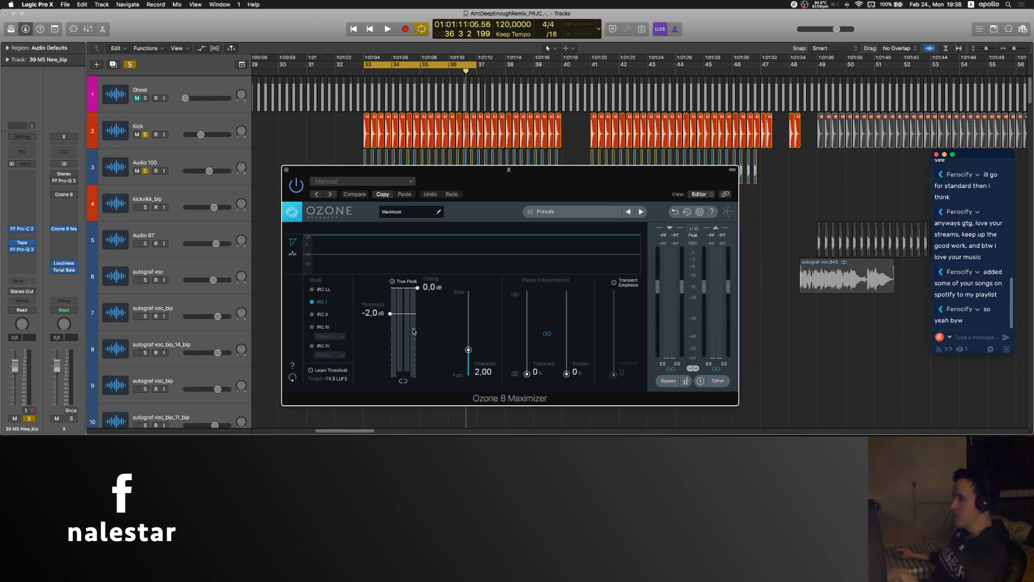
pyautogui.click(318, 347)
pyautogui.click(330, 355)
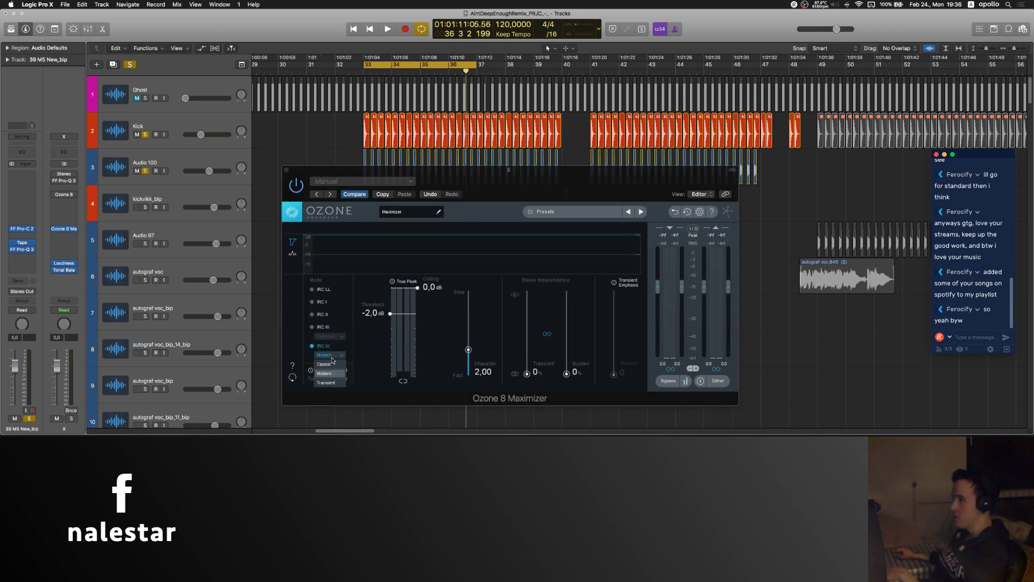
pyautogui.click(331, 365)
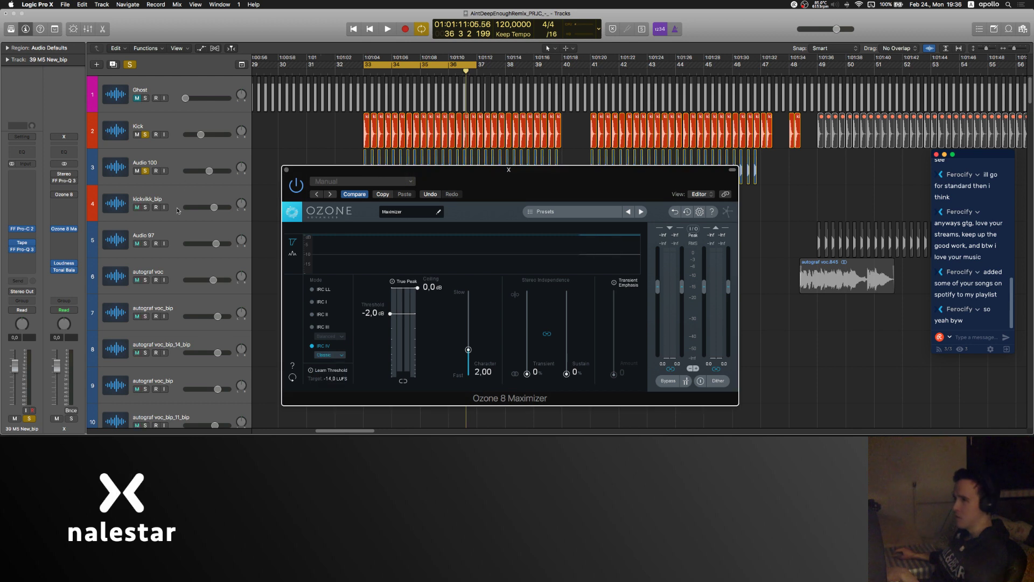
# Step: Check the Maximizer module settings in the full Ozone 8, and set the Ozone 8 Maximizer's threshold to -10.0 dB
pyautogui.click(67, 197)
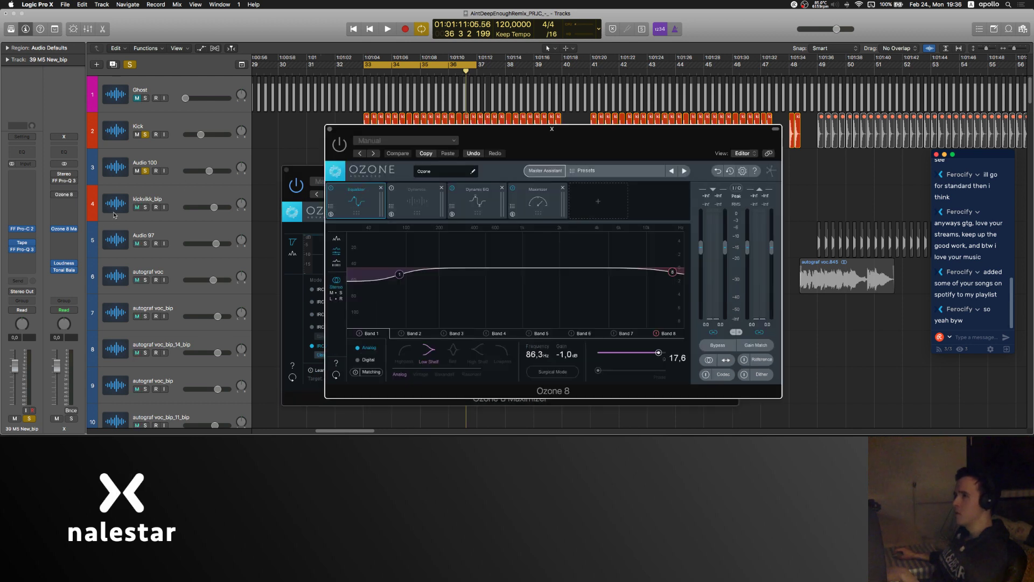
pyautogui.click(539, 203)
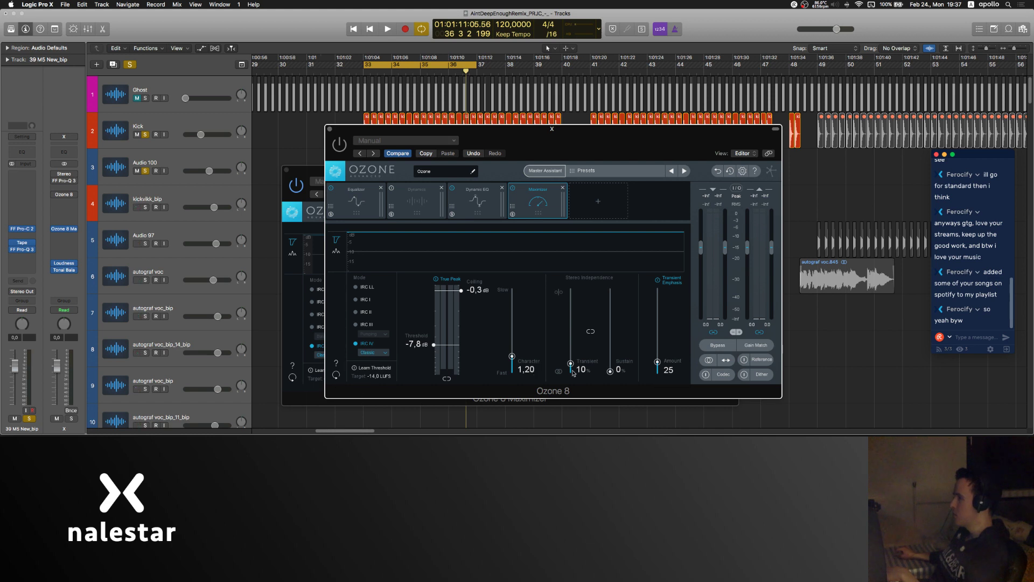
pyautogui.click(331, 131)
pyautogui.moveTo(403, 308); pyautogui.dragTo(410, 360)
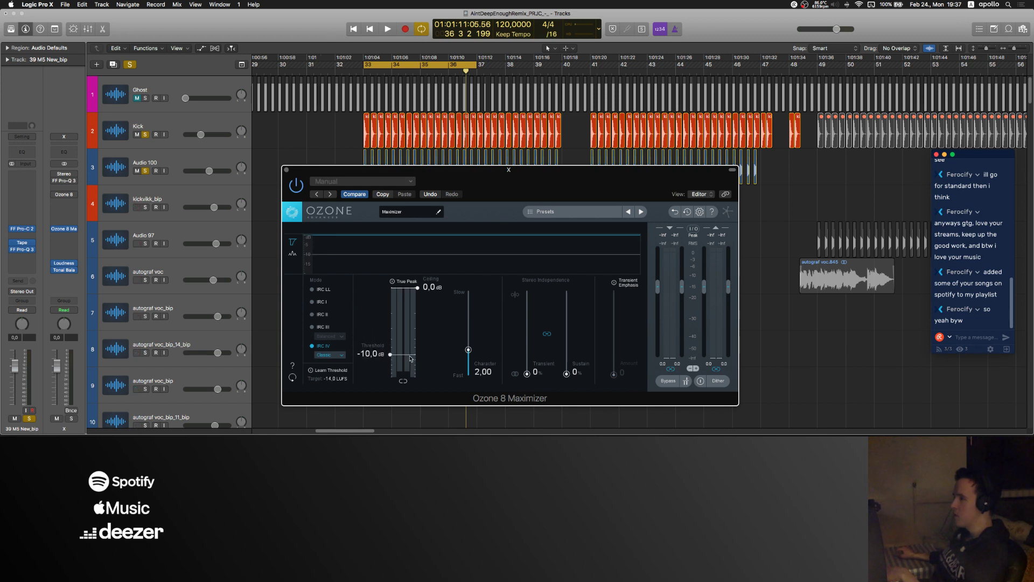
pyautogui.click(287, 169)
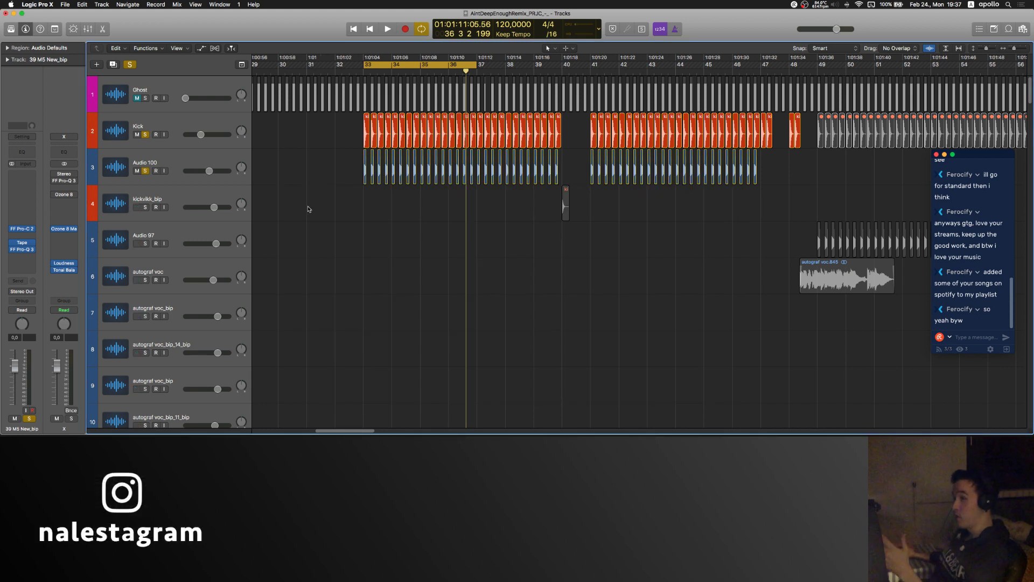
# Step: Listen to the cycled section with the new Maximizer threshold and select the 39 M5 New_bip track
pyautogui.press('space')
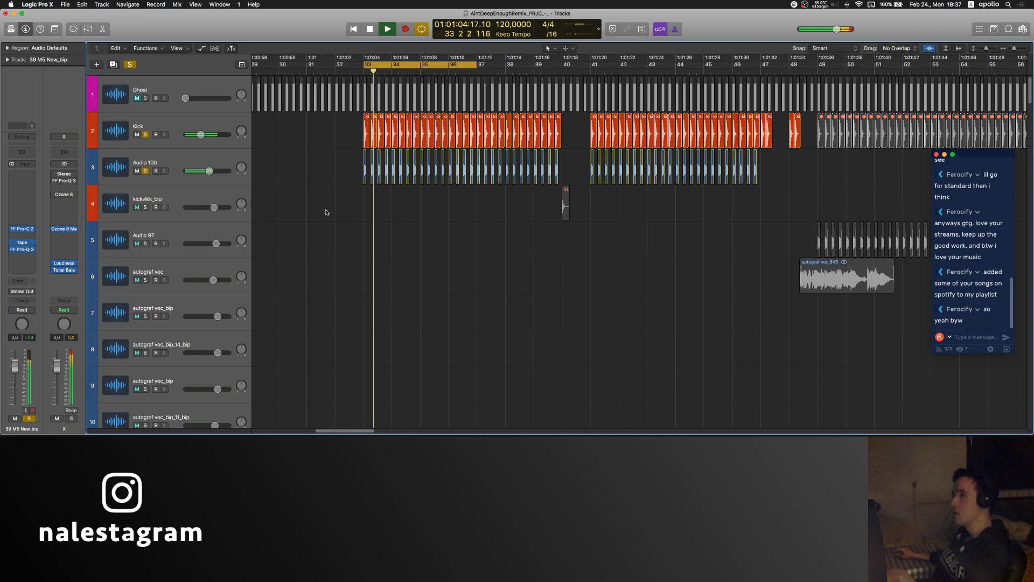
pyautogui.scroll(-15, 330, 214)
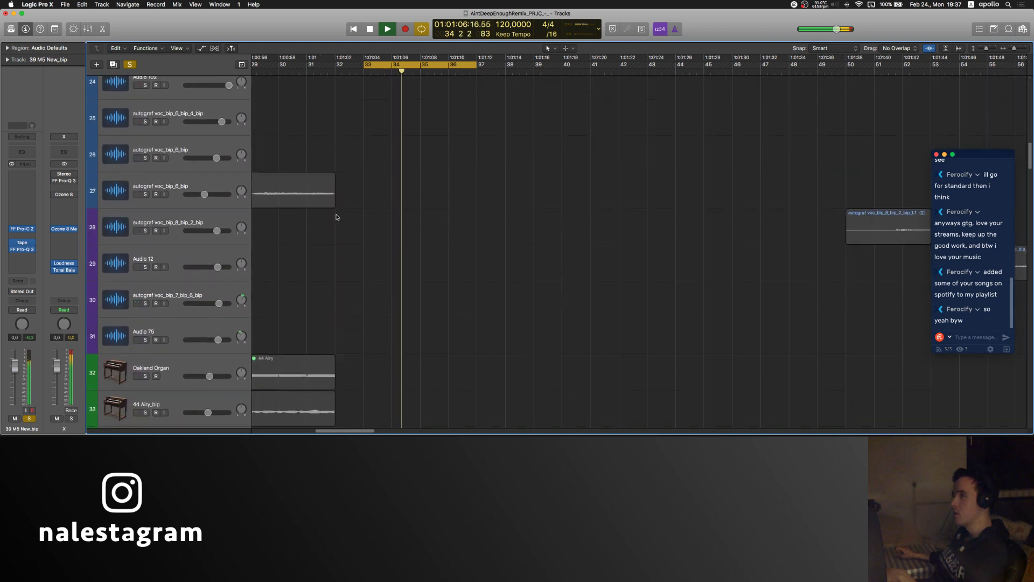
pyautogui.scroll(-8, 336, 217)
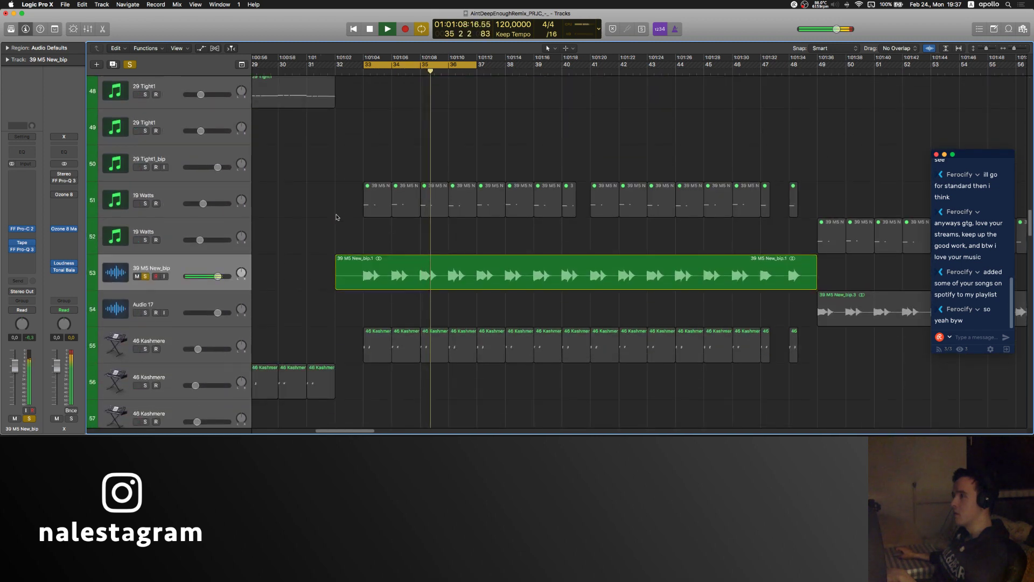
pyautogui.click(172, 258)
pyautogui.press('space')
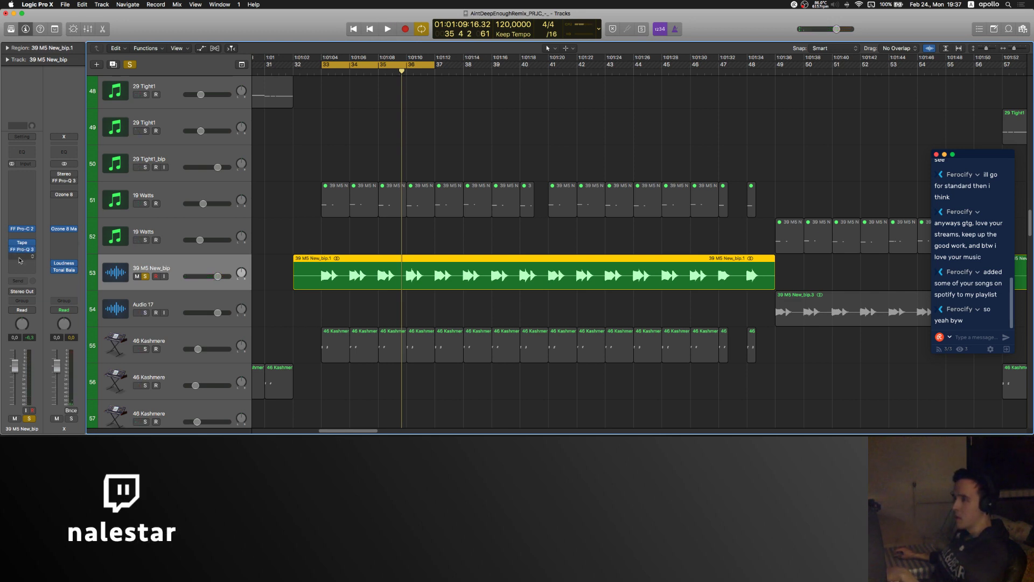
# Step: Route the outputs of the 39 M5 New_bip and Audio 17 tracks together to Bus 7
pyautogui.click(181, 301)
pyautogui.click(181, 269)
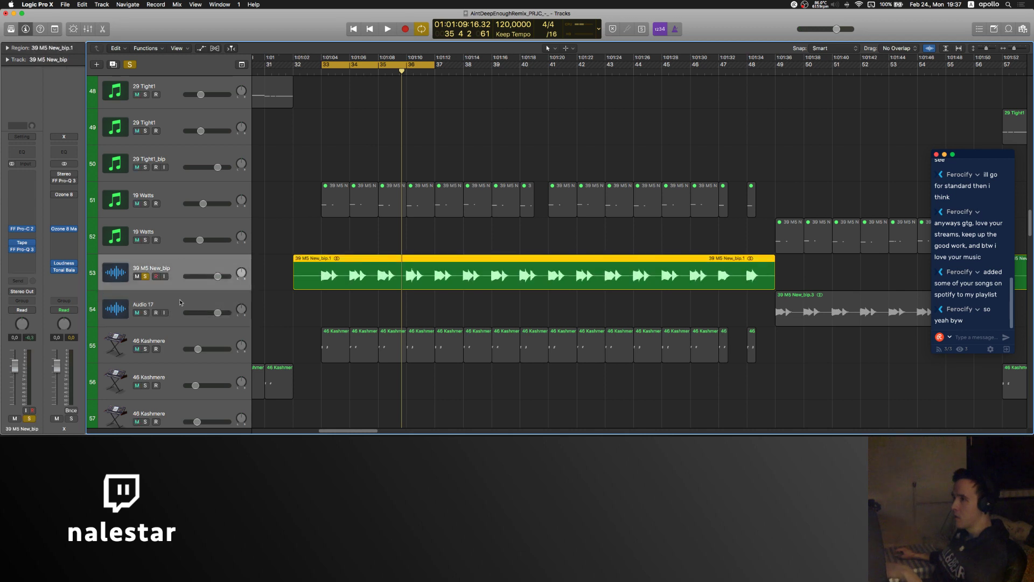
pyautogui.keyDown('shift'); pyautogui.click(180, 303); pyautogui.keyUp('shift')
pyautogui.press('super+2')
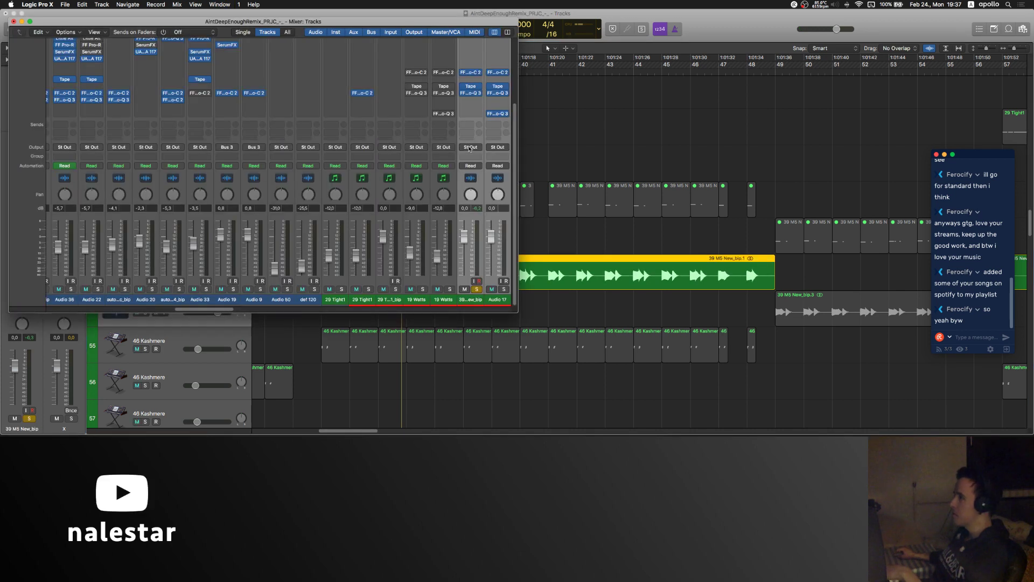
pyautogui.click(470, 147)
pyautogui.moveTo(472, 170)
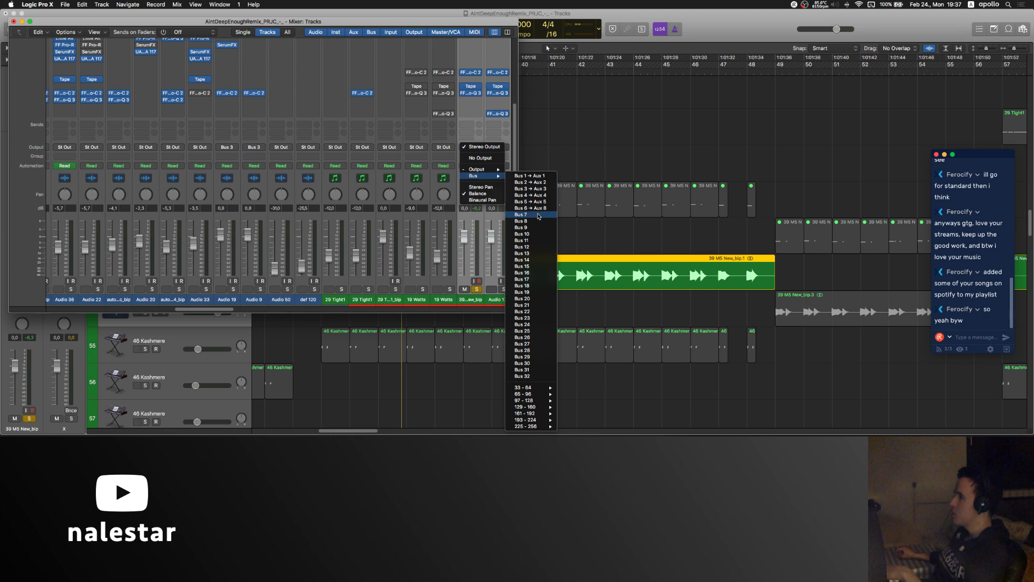
pyautogui.press('Escape')
pyautogui.click(14, 22)
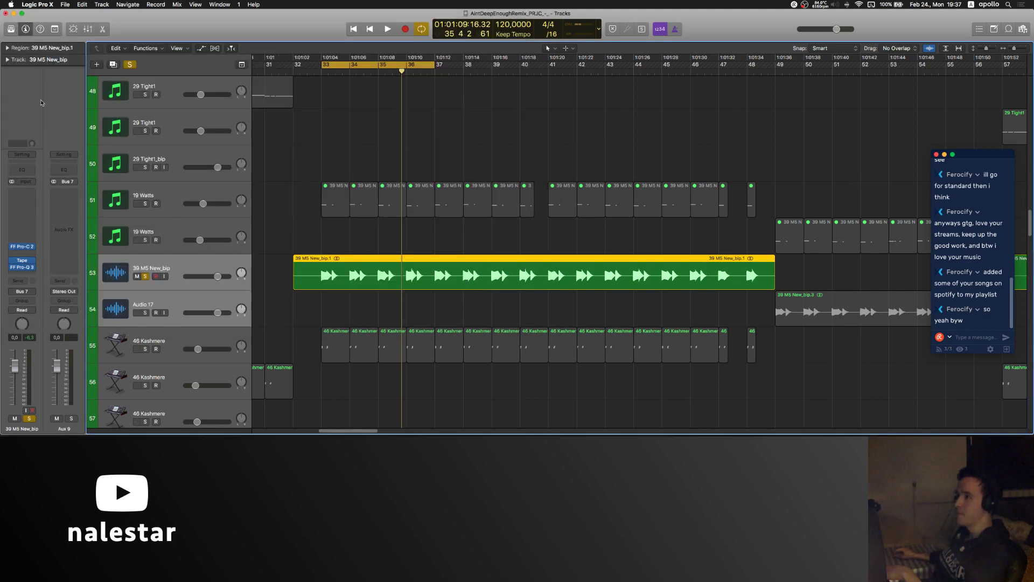
# Step: Insert a Neutron 2 Equalizer in the first effect slot of the Aux 9 channel fed by Bus 7
pyautogui.click(70, 194)
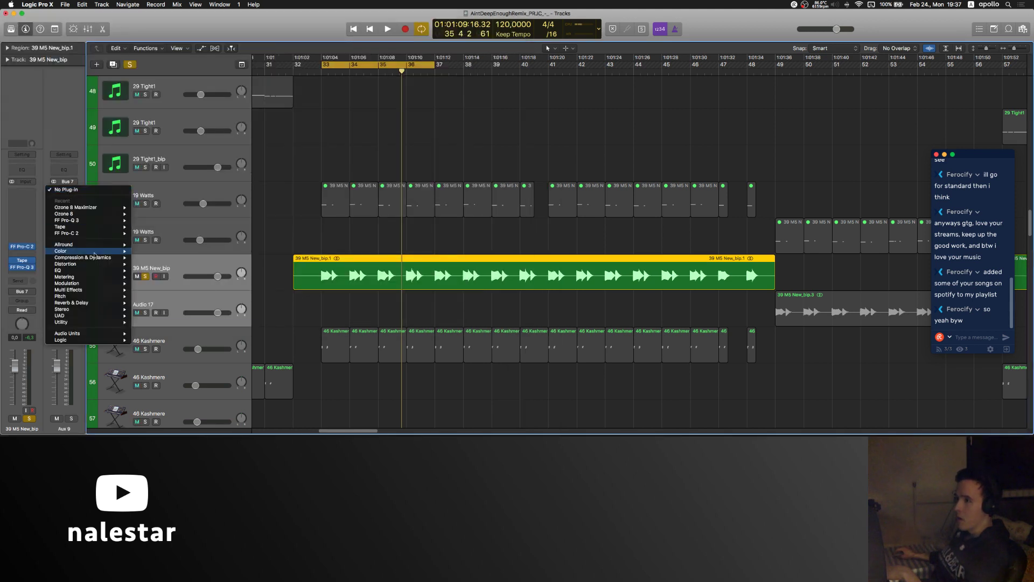
pyautogui.moveTo(95, 253)
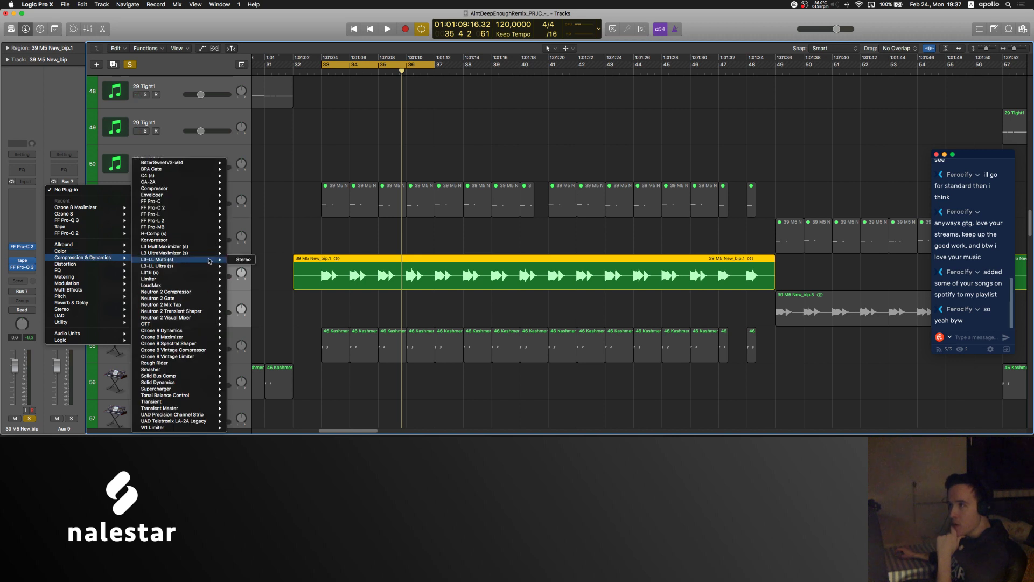
pyautogui.moveTo(207, 259)
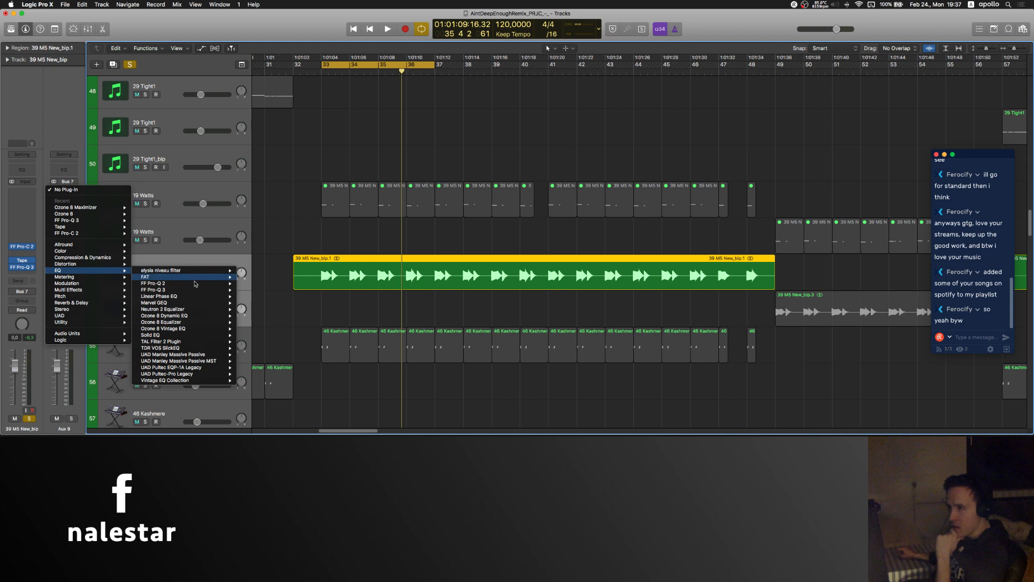
pyautogui.moveTo(207, 311)
pyautogui.click(251, 310)
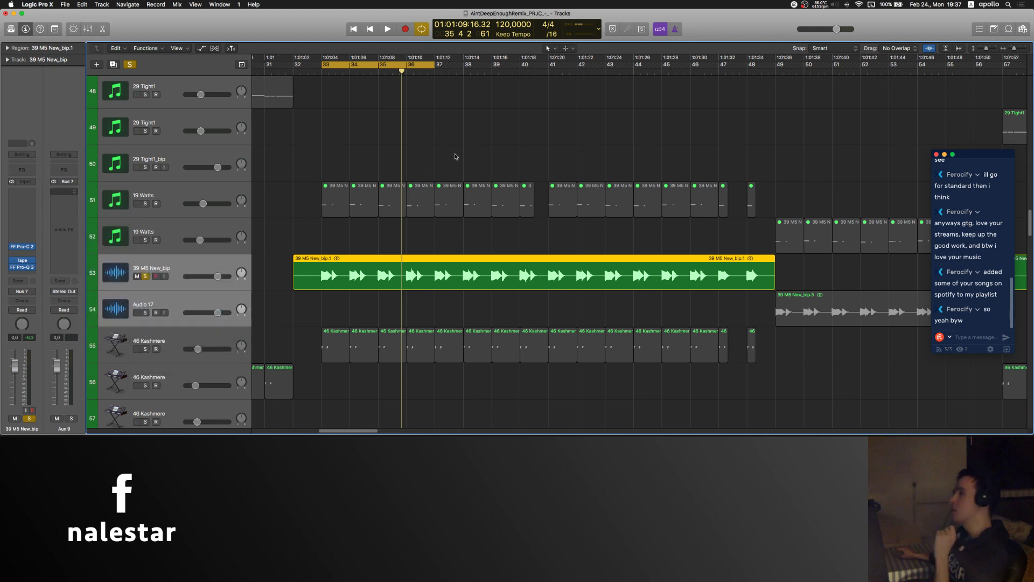
# Step: Solo the #default and perc low3 tracks
pyautogui.hscroll(-5, 479, 143)
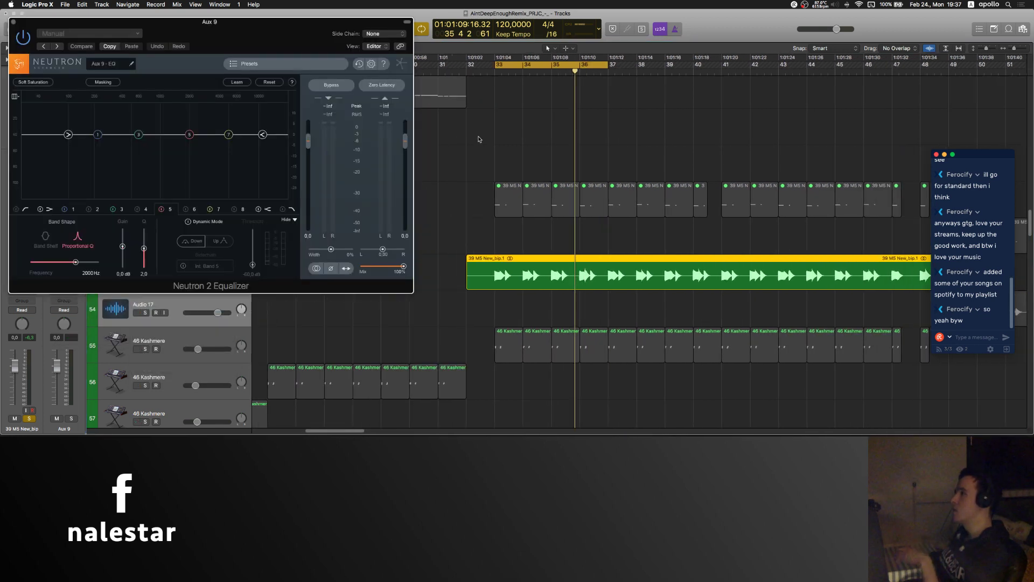
pyautogui.scroll(10, 480, 139)
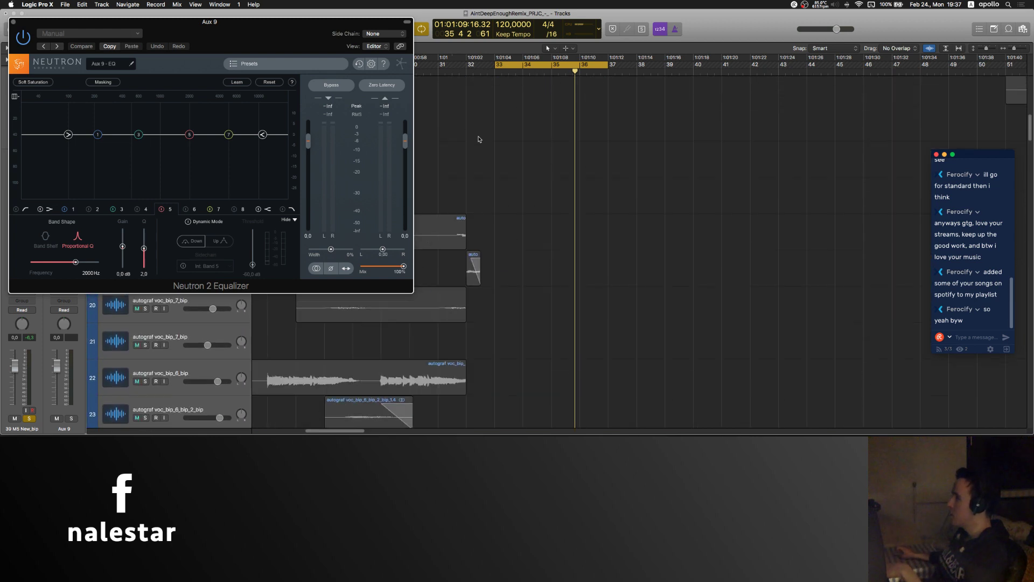
pyautogui.scroll(-20, 479, 139)
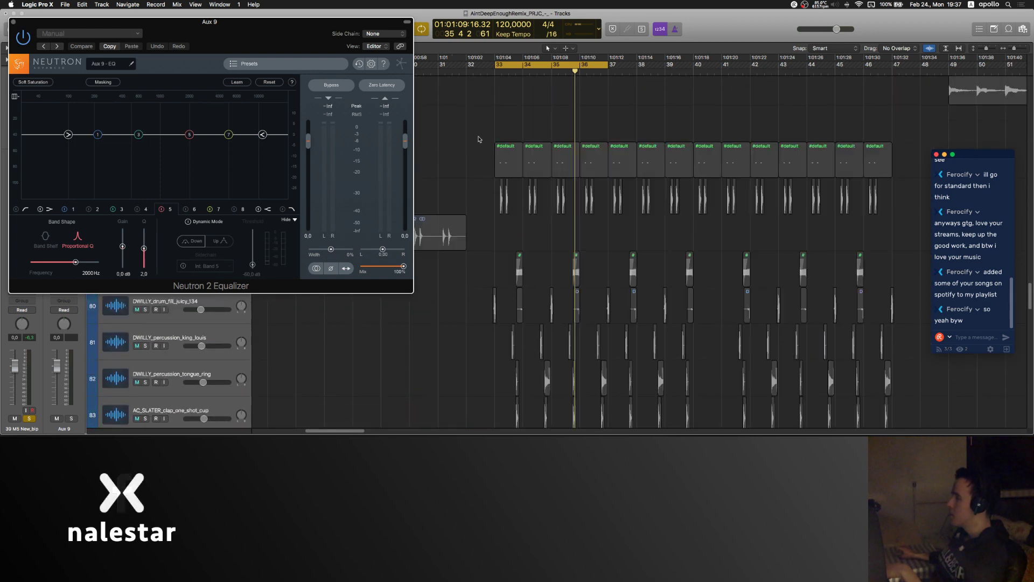
pyautogui.scroll(10, 479, 139)
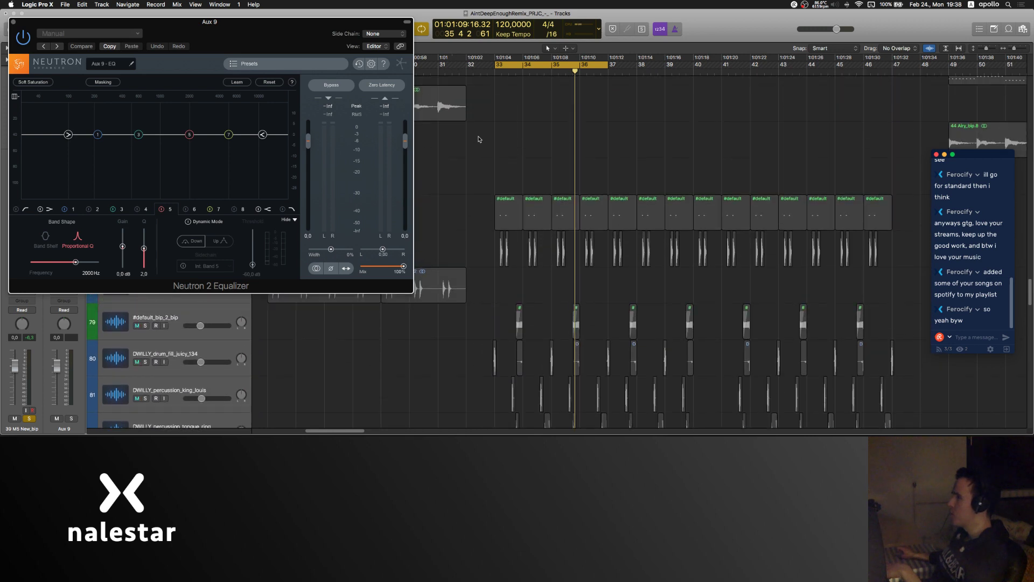
pyautogui.scroll(2, 478, 139)
pyautogui.click(146, 368)
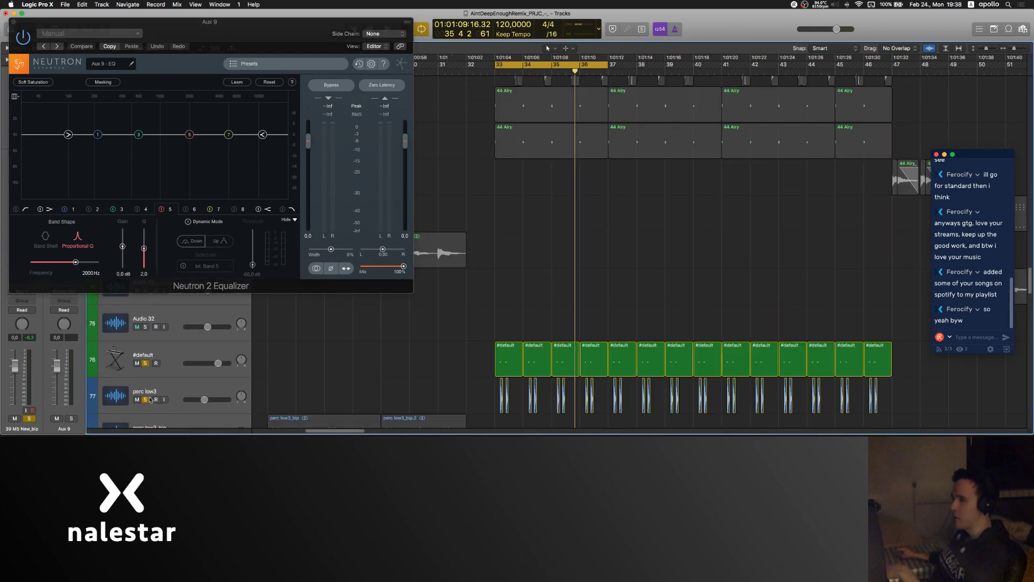
# Step: Solo the tracks from VAD1 FX Impacts & Bombs 009 through hey -
pyautogui.scroll(-3, 494, 337)
pyautogui.scroll(-5, 494, 337)
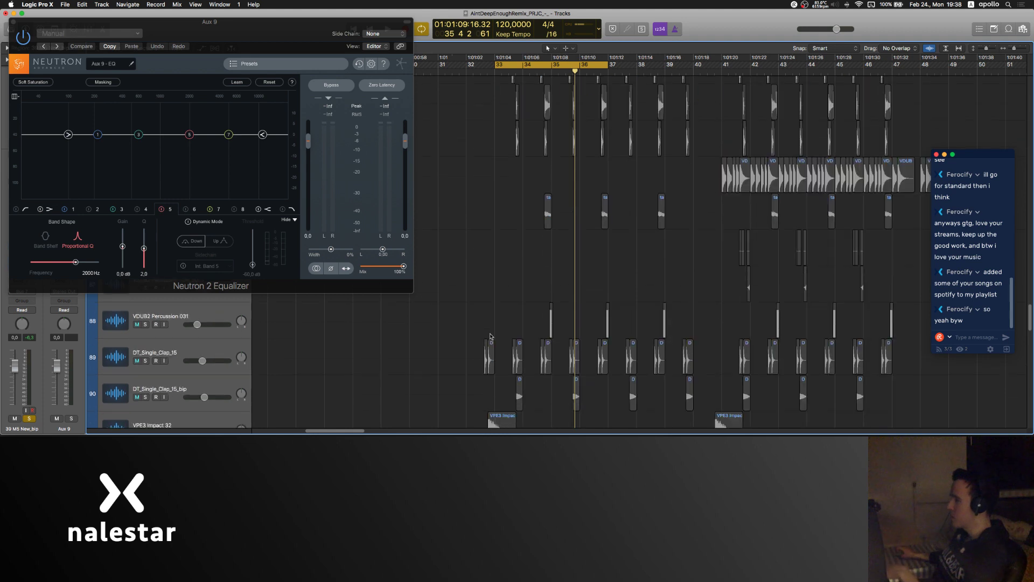
pyautogui.scroll(5, 490, 336)
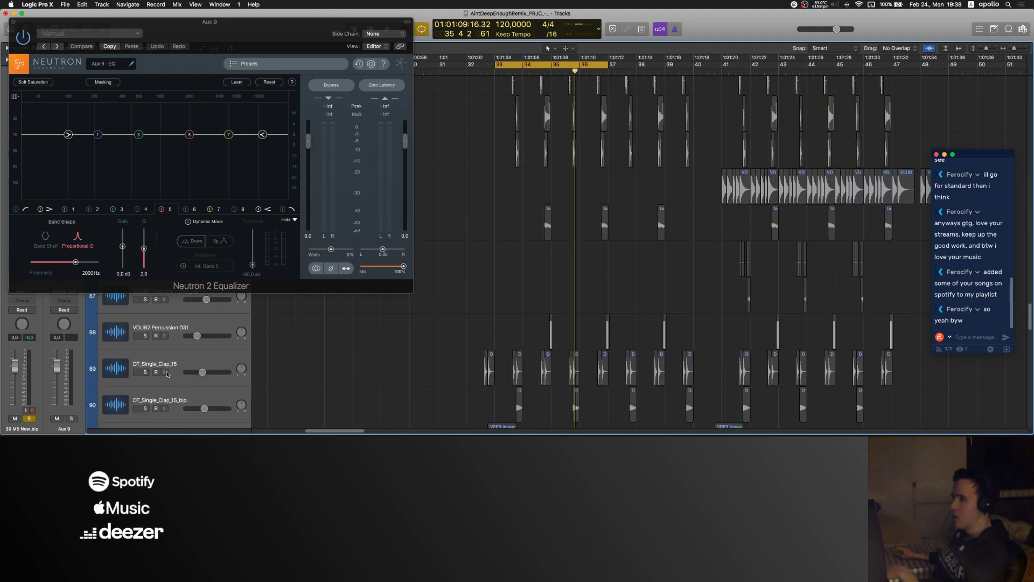
pyautogui.scroll(-5, 148, 377)
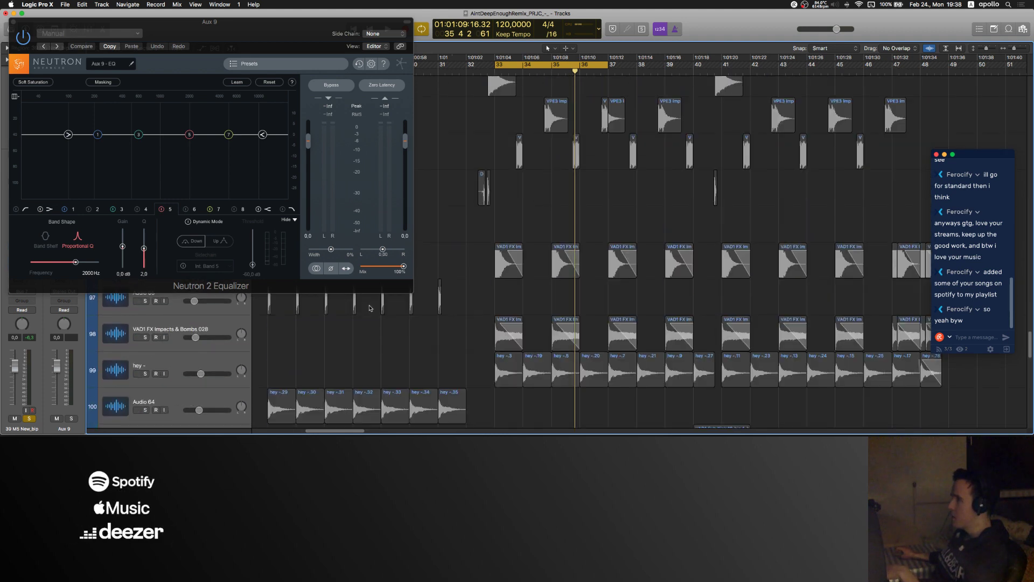
pyautogui.scroll(1, 158, 403)
pyautogui.moveTo(145, 407); pyautogui.dragTo(145, 298)
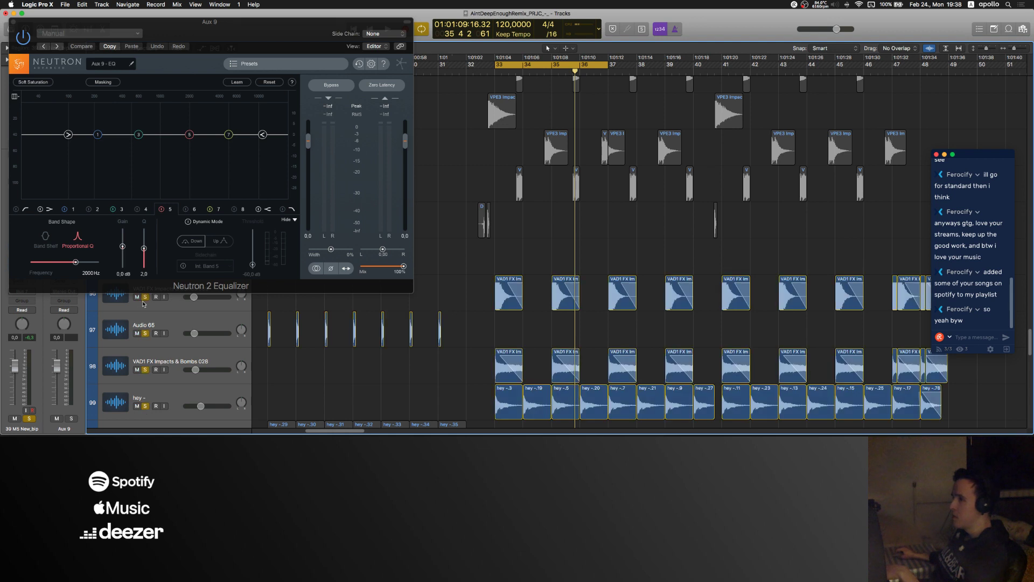
# Step: Play the section and set the Aux 9 Neutron 2 Equalizer's low shelf to 53 Hz with a gain of -2.9 dB
pyautogui.scroll(-13, 461, 350)
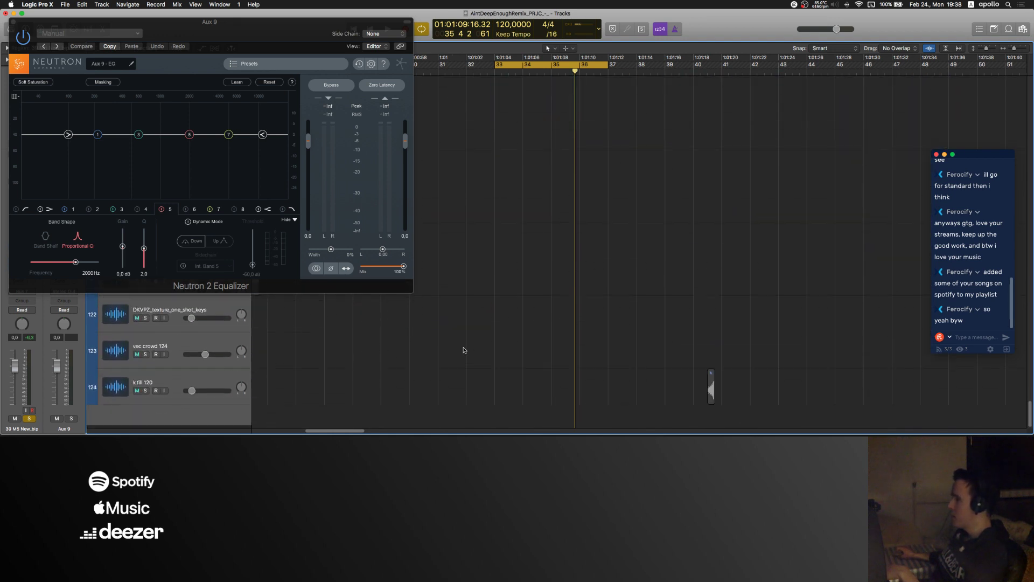
pyautogui.scroll(20, 463, 350)
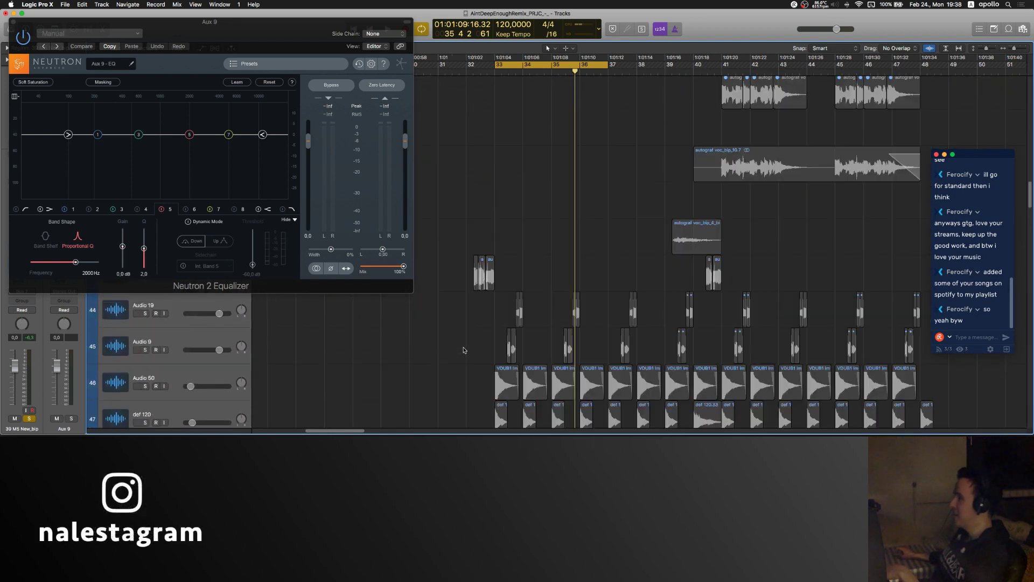
pyautogui.scroll(-5, 463, 350)
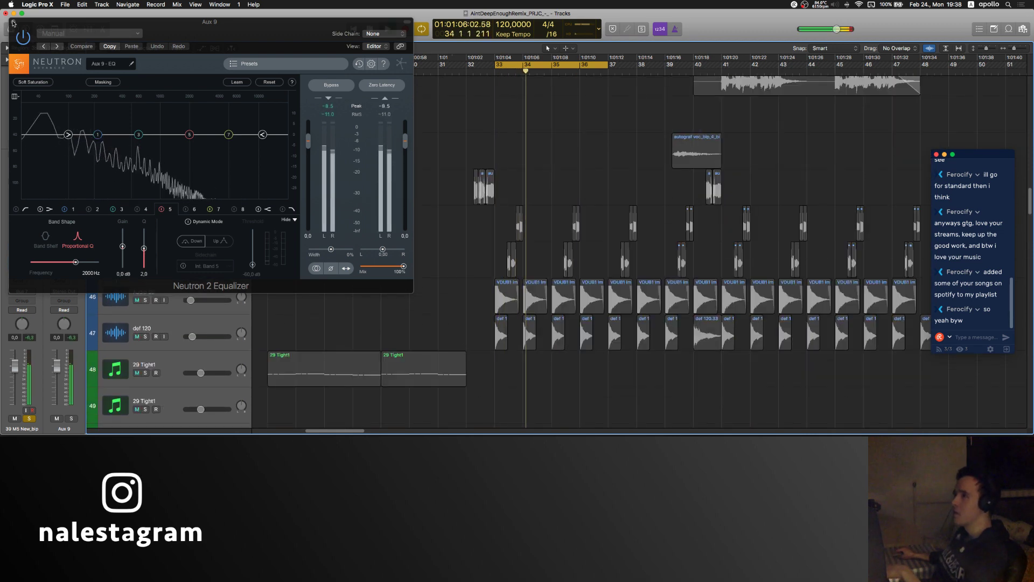
pyautogui.click(14, 22)
pyautogui.click(65, 193)
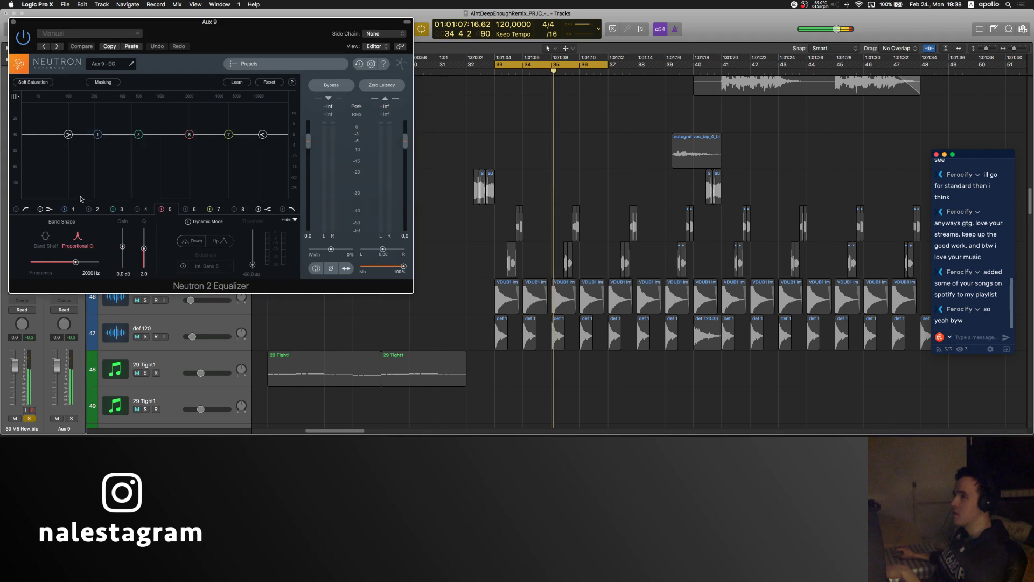
pyautogui.moveTo(51, 138); pyautogui.dragTo(46, 144)
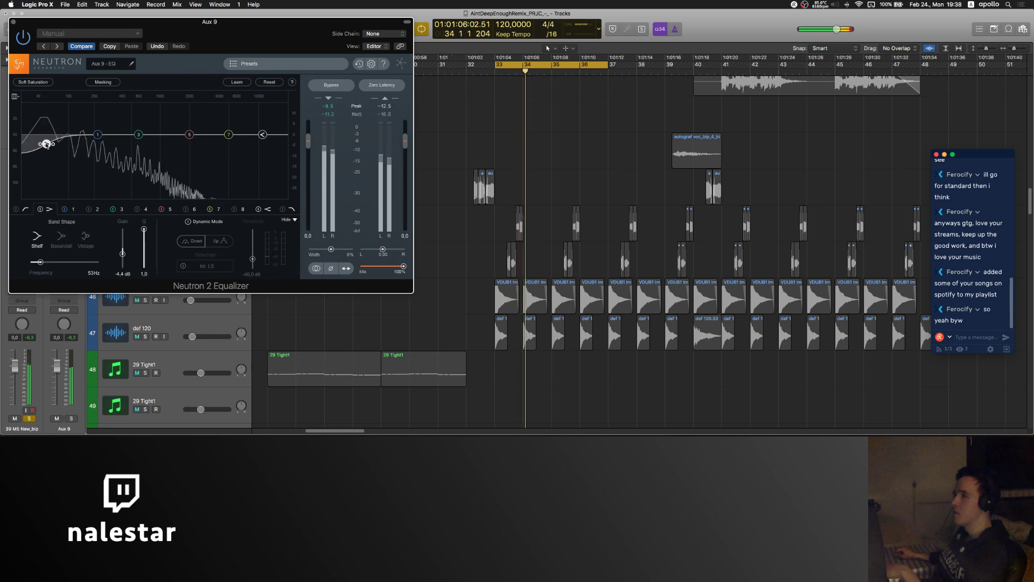
pyautogui.moveTo(46, 145); pyautogui.dragTo(47, 140)
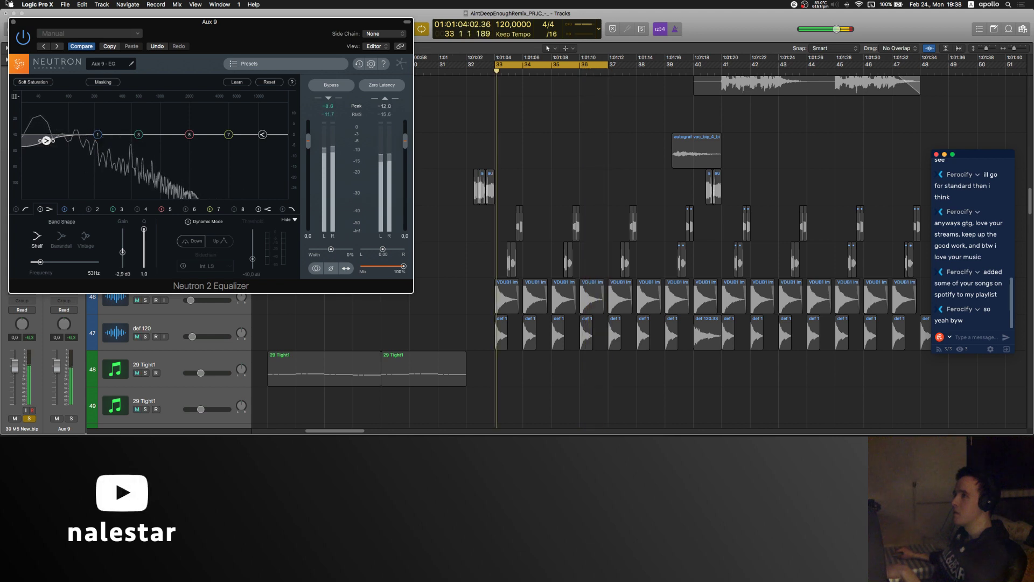
# Step: Take the hey - track out of solo during playback and close the Neutron 2 Equalizer
pyautogui.scroll(-20, 480, 305)
pyautogui.scroll(-15, 480, 305)
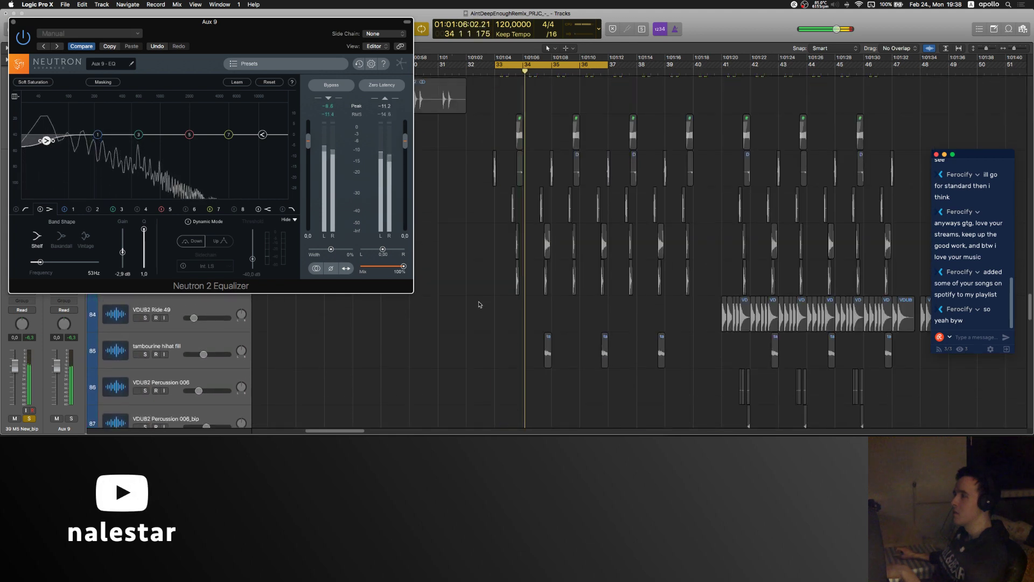
pyautogui.scroll(-3, 378, 353)
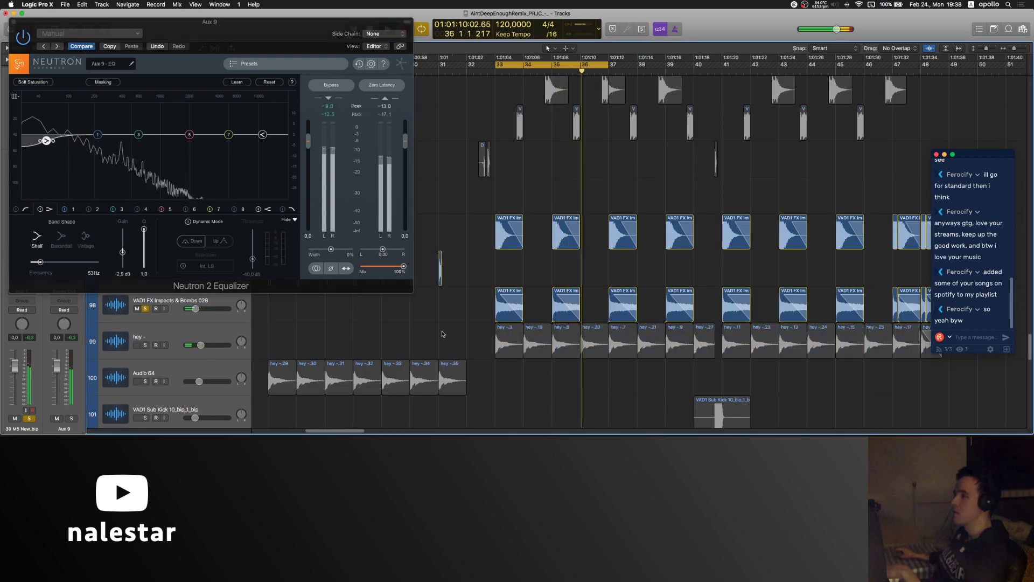
pyautogui.moveTo(241, 27); pyautogui.dragTo(377, 33)
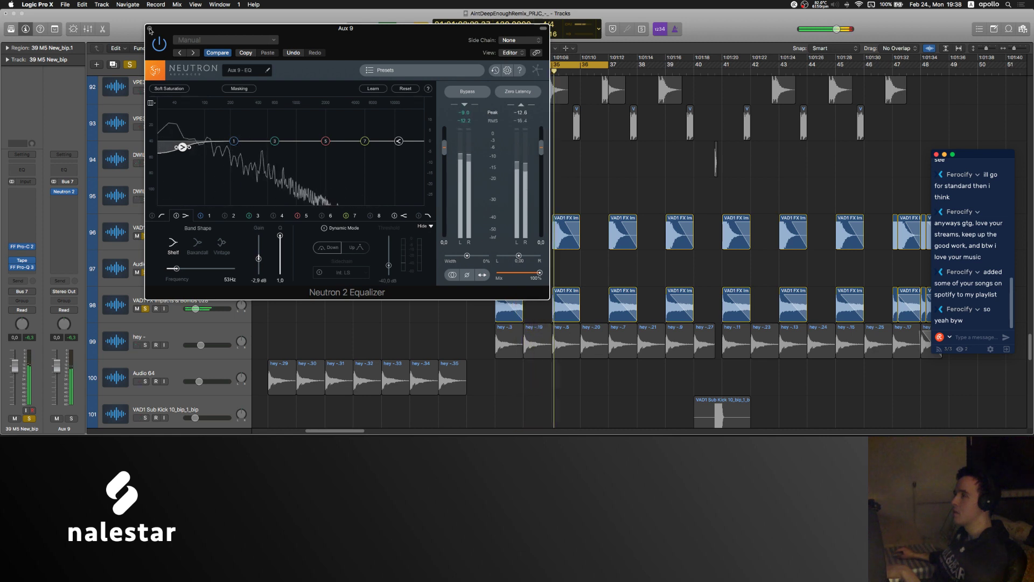
pyautogui.click(150, 28)
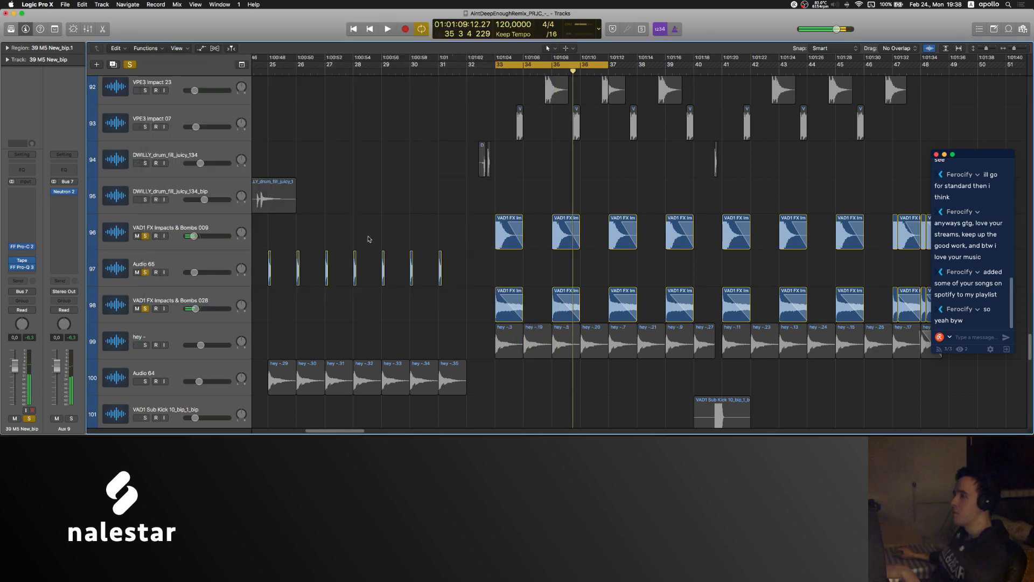
# Step: Clear the solo state from all soloed tracks at once
pyautogui.hscroll(3, 369, 238)
pyautogui.scroll(-1, 130, 216)
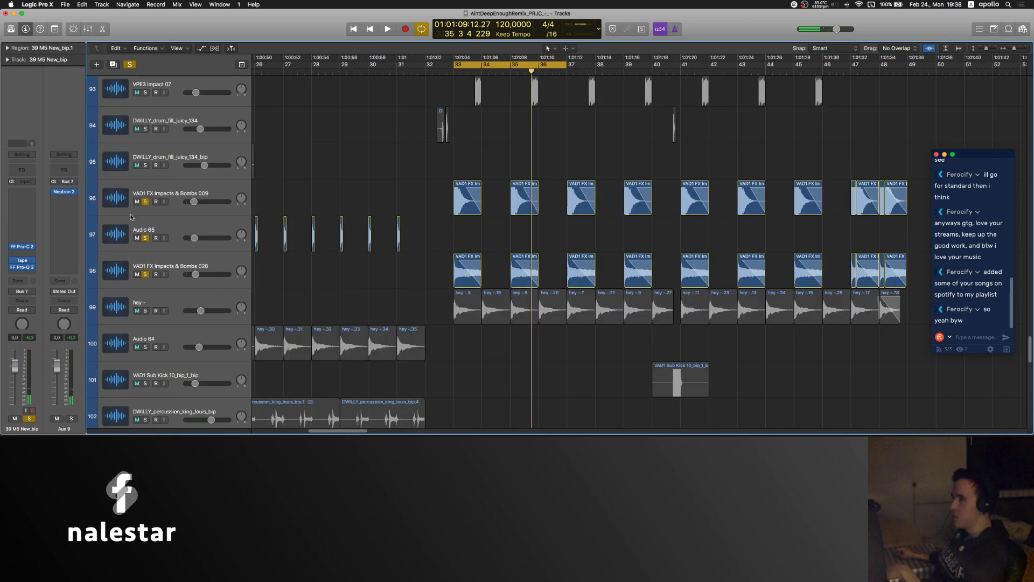
pyautogui.keyDown('alt'); pyautogui.click(144, 201); pyautogui.keyUp('alt')
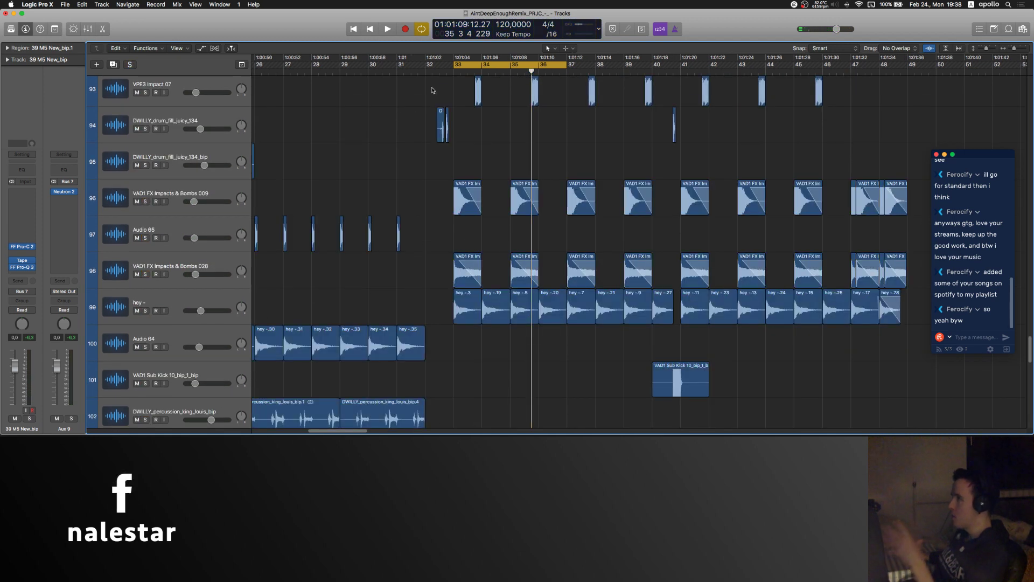
# Step: Play the full mix, check its level in the output channel's Loudness Meter, and close the meter and the Ozone 8 Maximizer
pyautogui.click(196, 335)
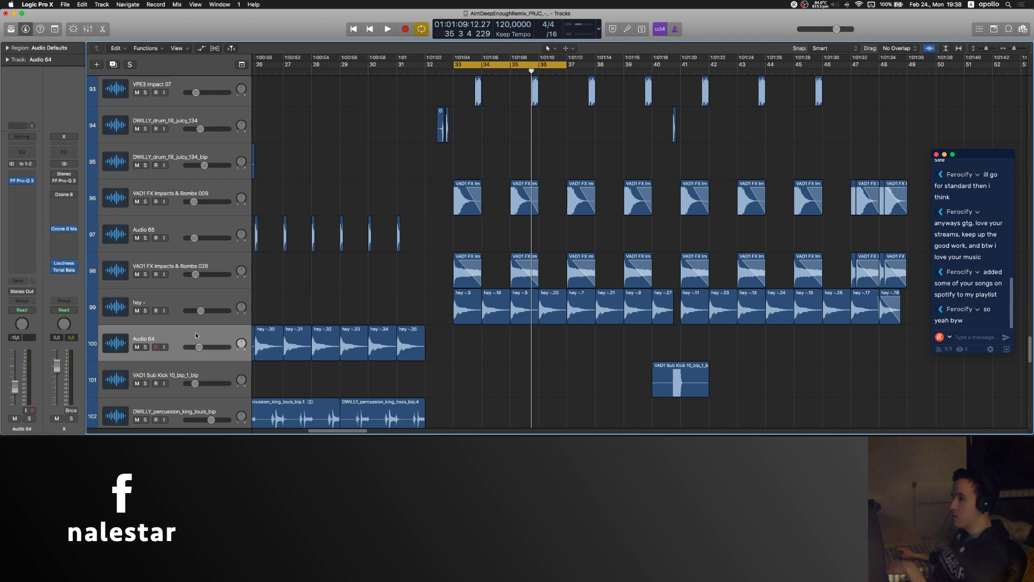
pyautogui.click(65, 263)
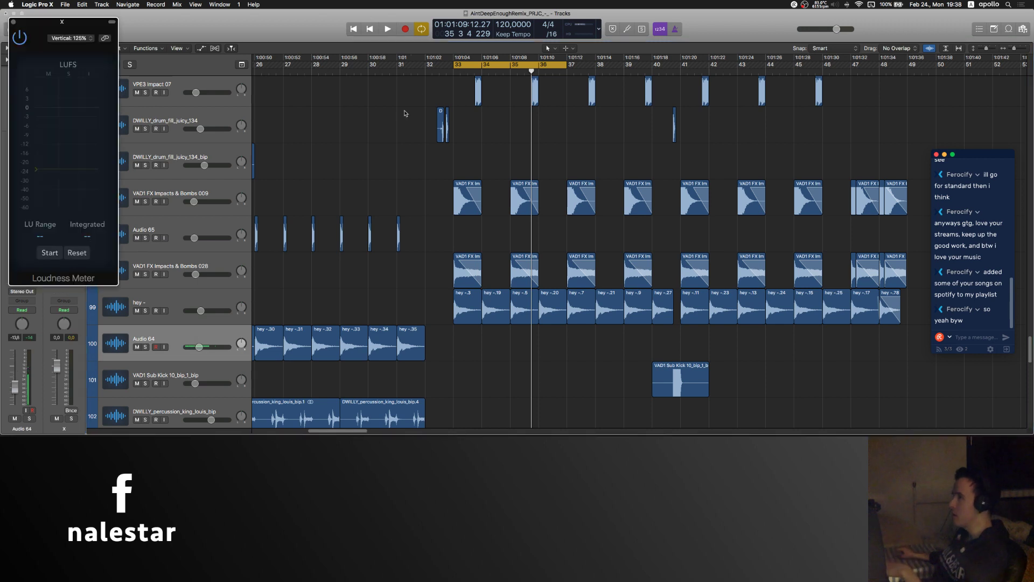
pyautogui.click(406, 113)
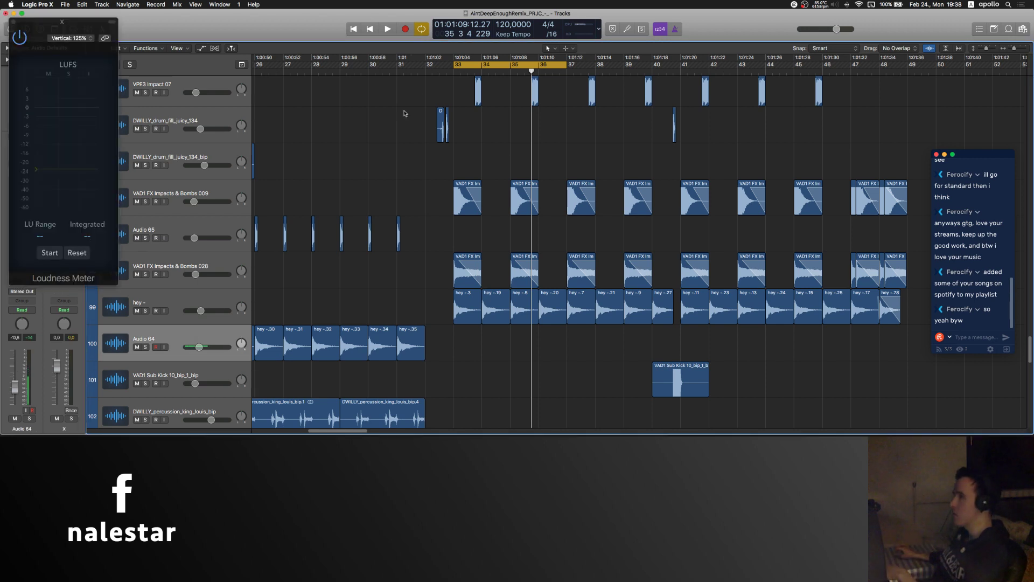
pyautogui.press('space')
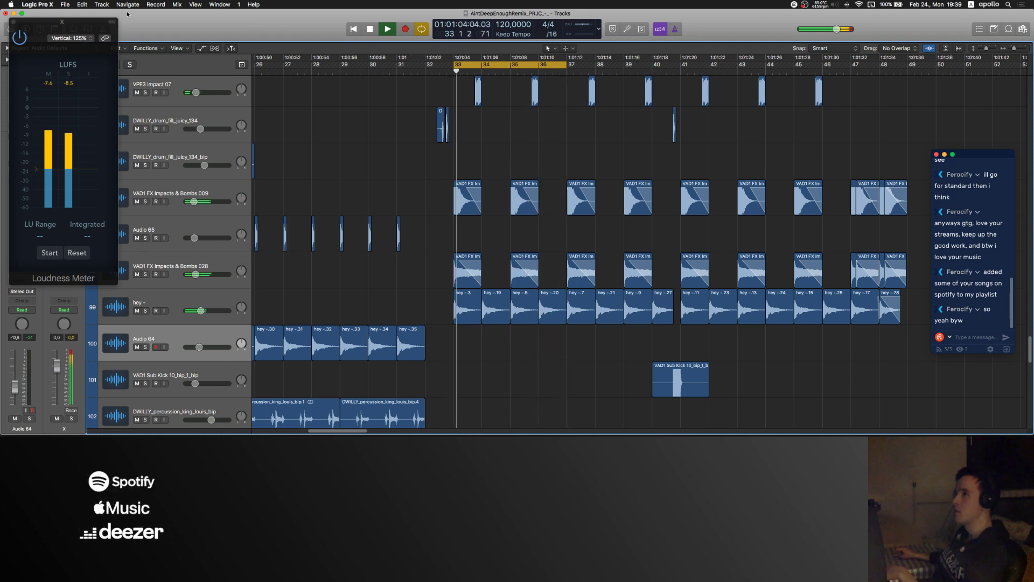
pyautogui.moveTo(92, 24); pyautogui.dragTo(401, 75)
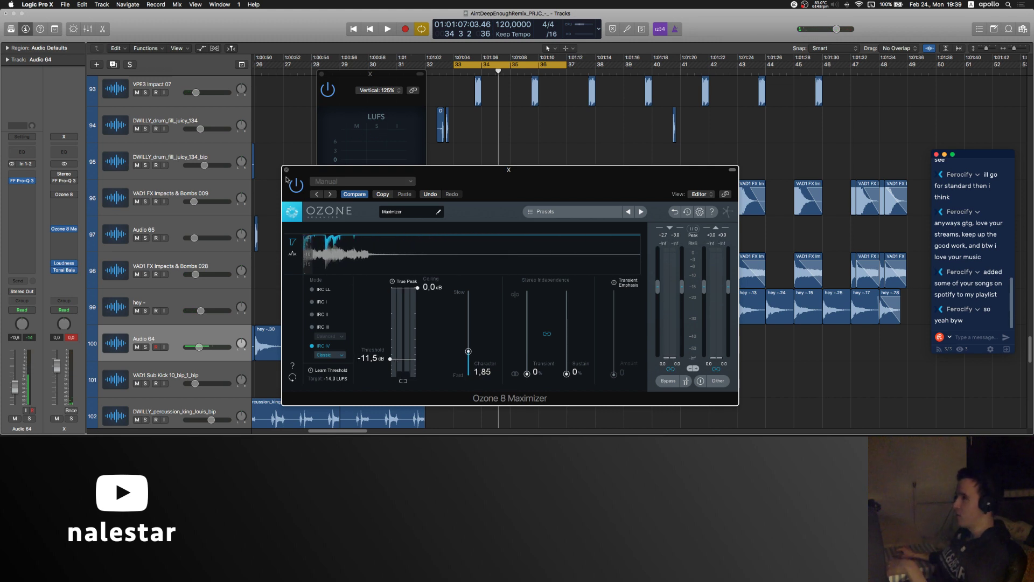
pyautogui.click(286, 170)
pyautogui.click(320, 74)
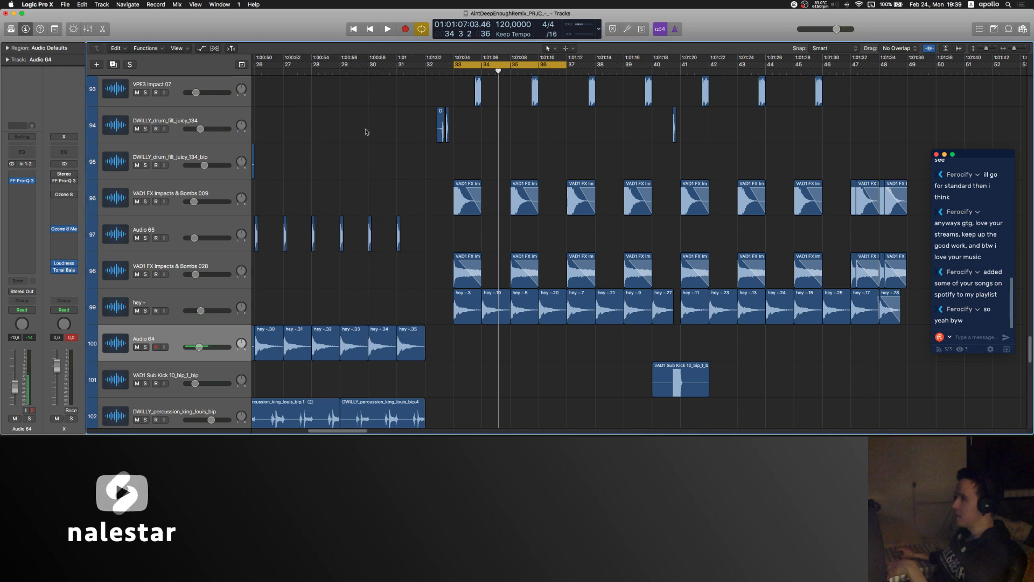
# Step: Solo the Kick and Audio 100 tracks
pyautogui.hscroll(5, 447, 150)
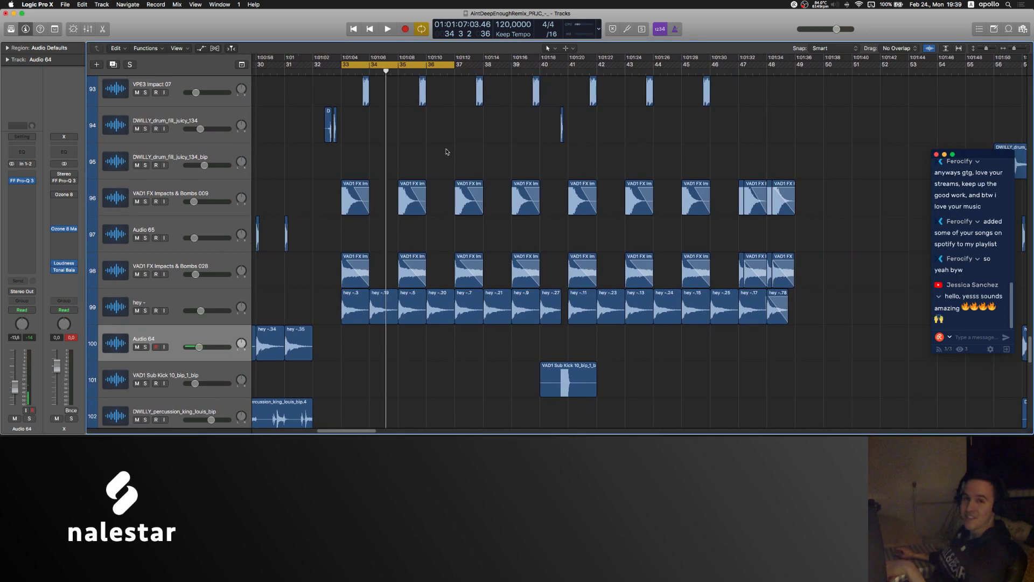
pyautogui.scroll(20, 446, 152)
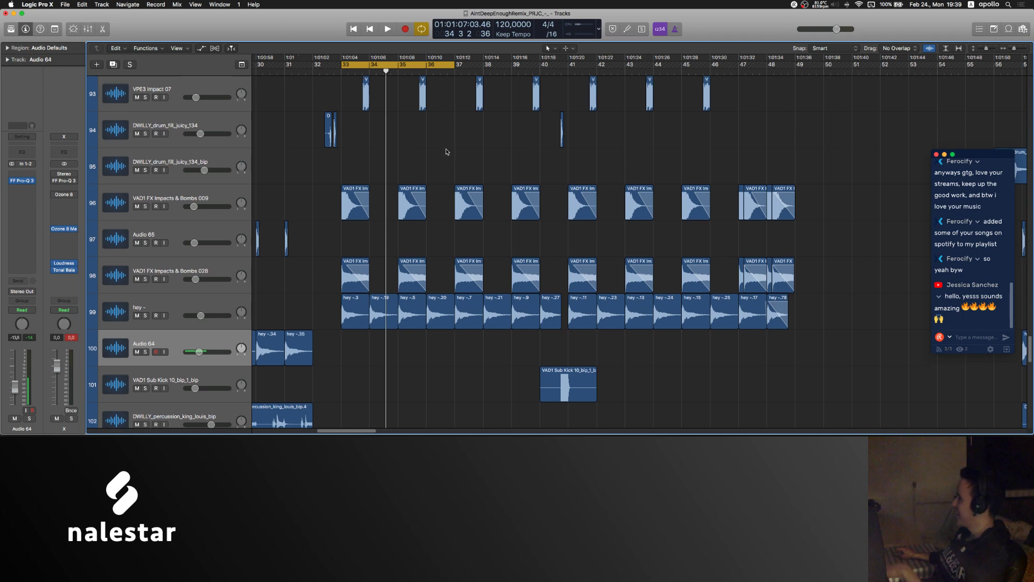
pyautogui.scroll(18, 308, 248)
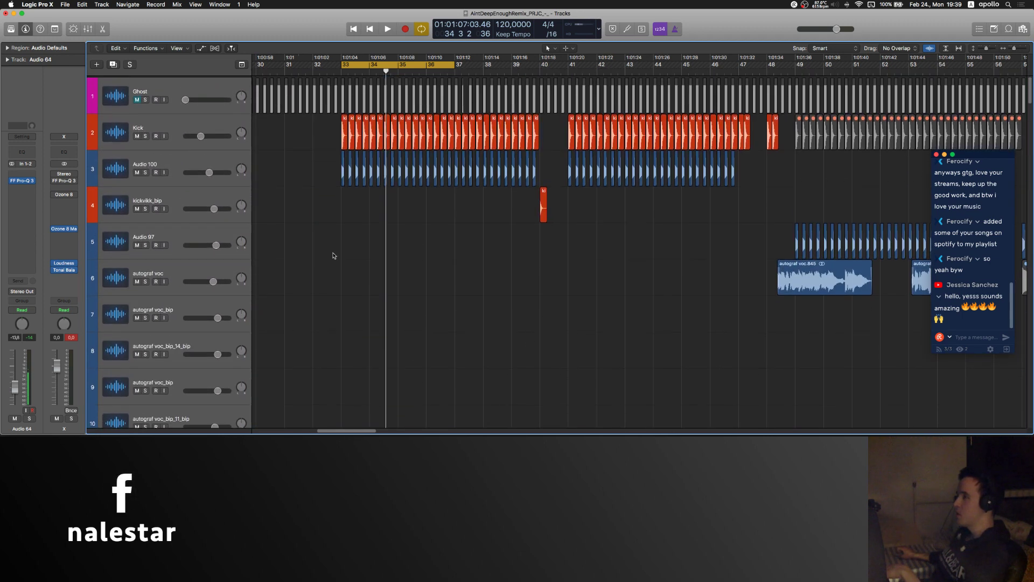
pyautogui.click(145, 134)
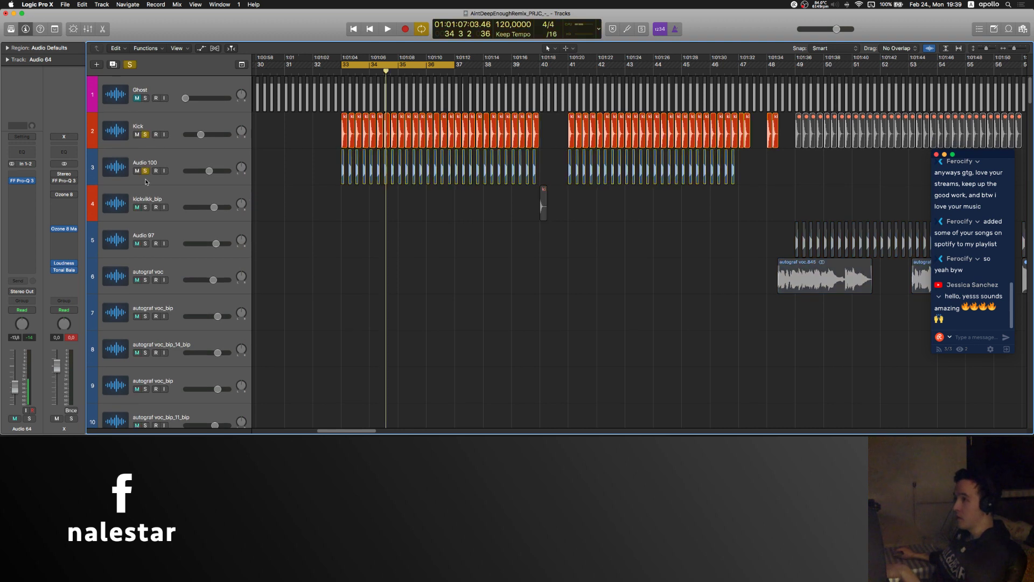
# Step: Add the tuba_bip_1_bip, 45 Sculpted_bip and 45 Sculpted_bip_1_bip tracks to the solo group
pyautogui.scroll(-20, 318, 236)
pyautogui.scroll(-20, 318, 236)
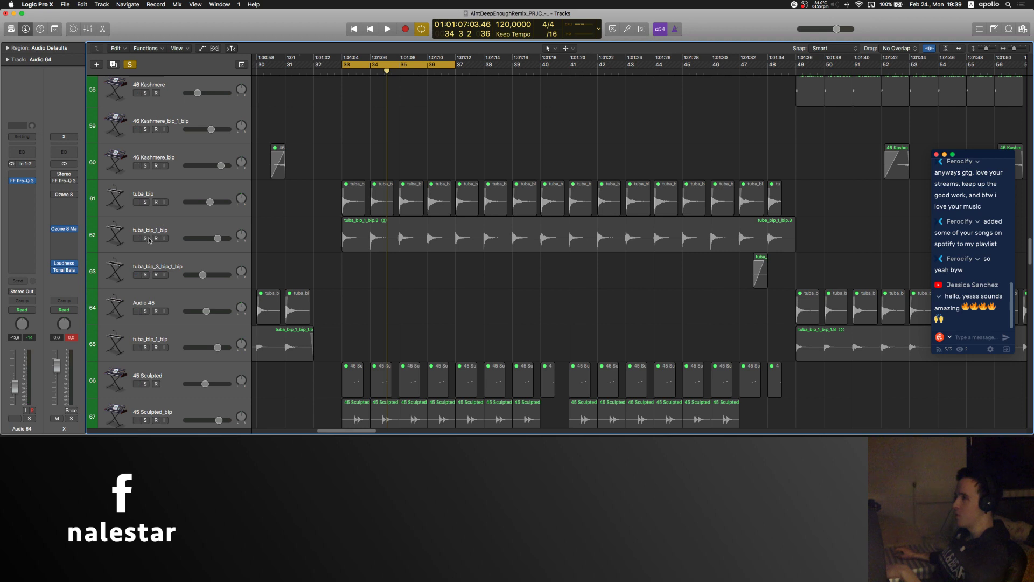
pyautogui.scroll(-5, 152, 230)
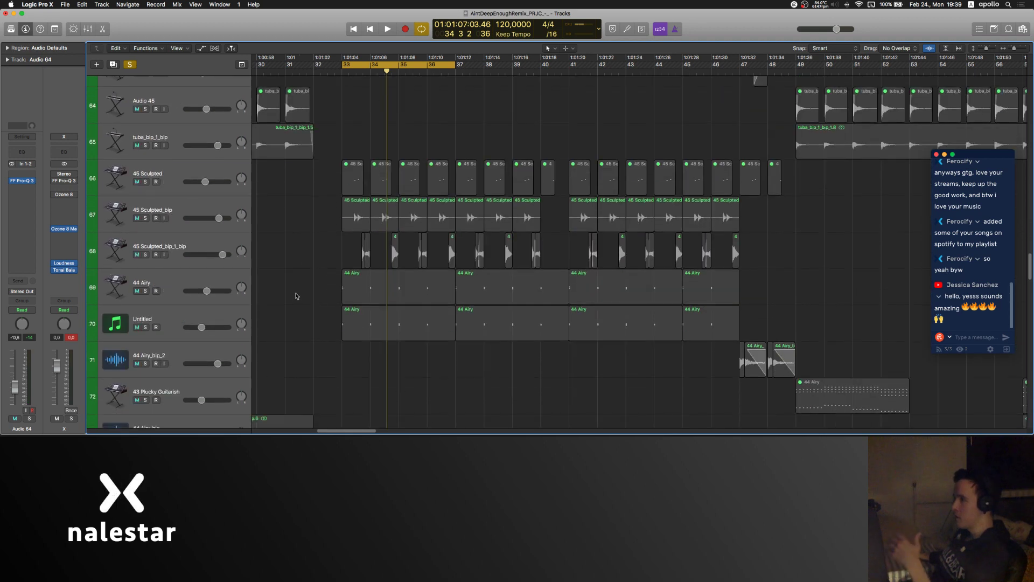
pyautogui.scroll(4, 281, 289)
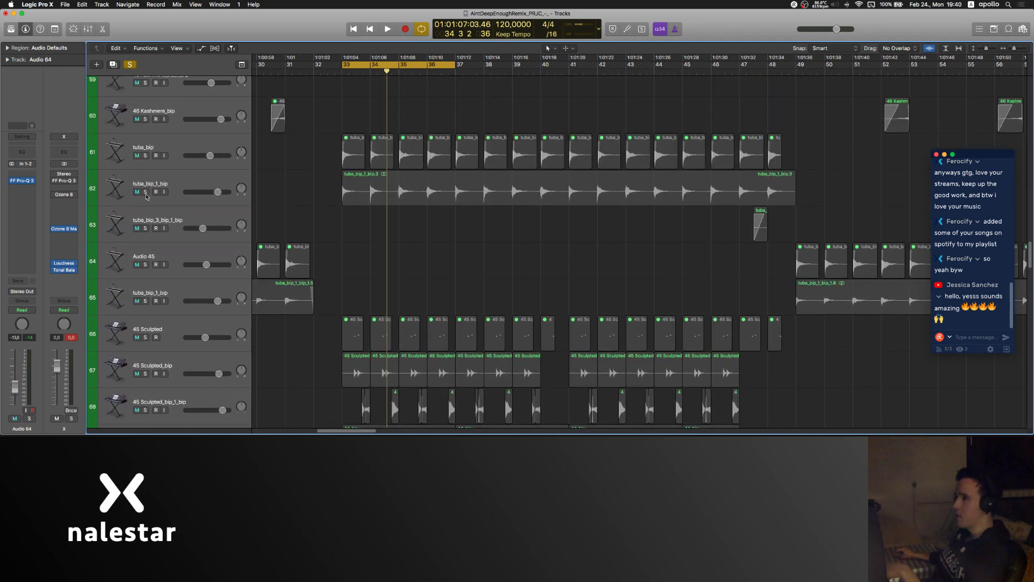
pyautogui.click(145, 193)
pyautogui.scroll(-5, 294, 238)
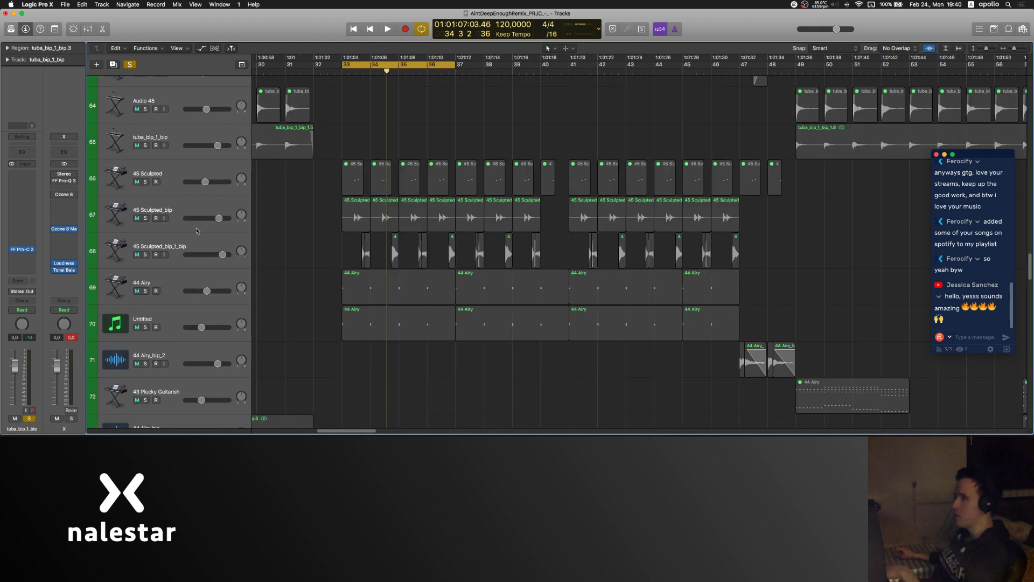
pyautogui.click(146, 218)
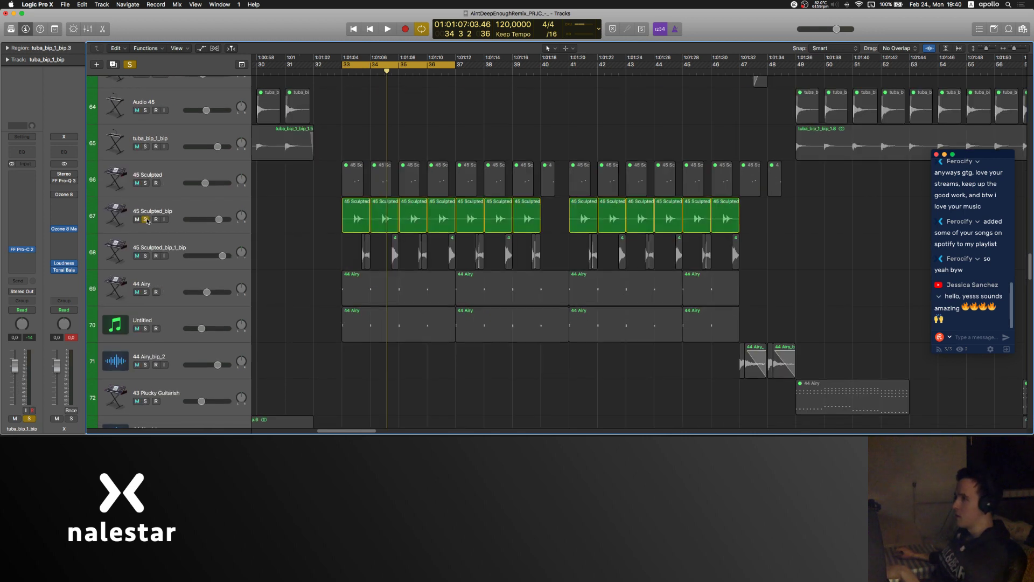
pyautogui.scroll(-1, 147, 248)
pyautogui.click(146, 253)
# Step: Add the #default and perc low3 tracks to the soloed tracks
pyautogui.scroll(-9, 178, 310)
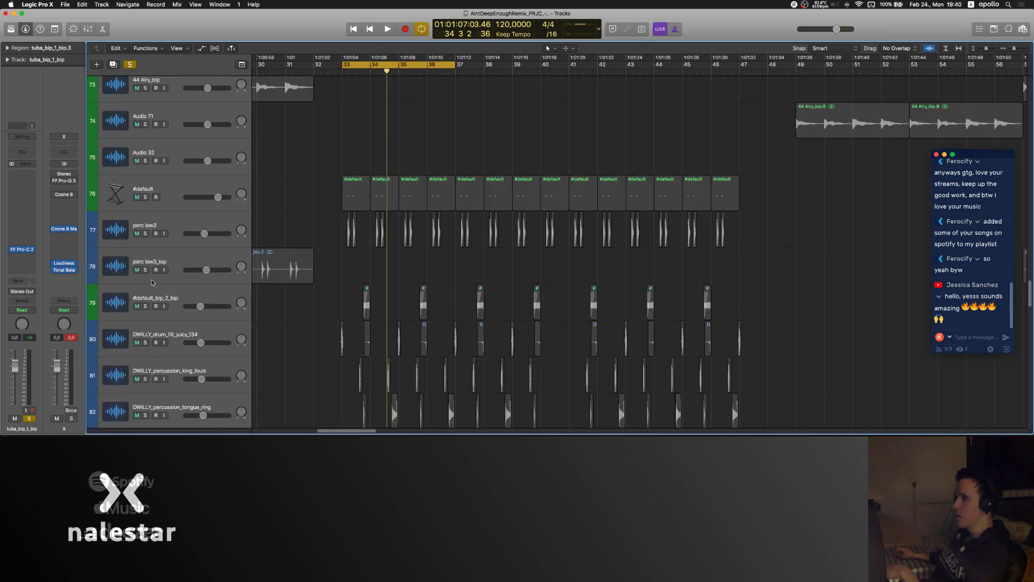
pyautogui.click(145, 197)
pyautogui.scroll(-10, 149, 232)
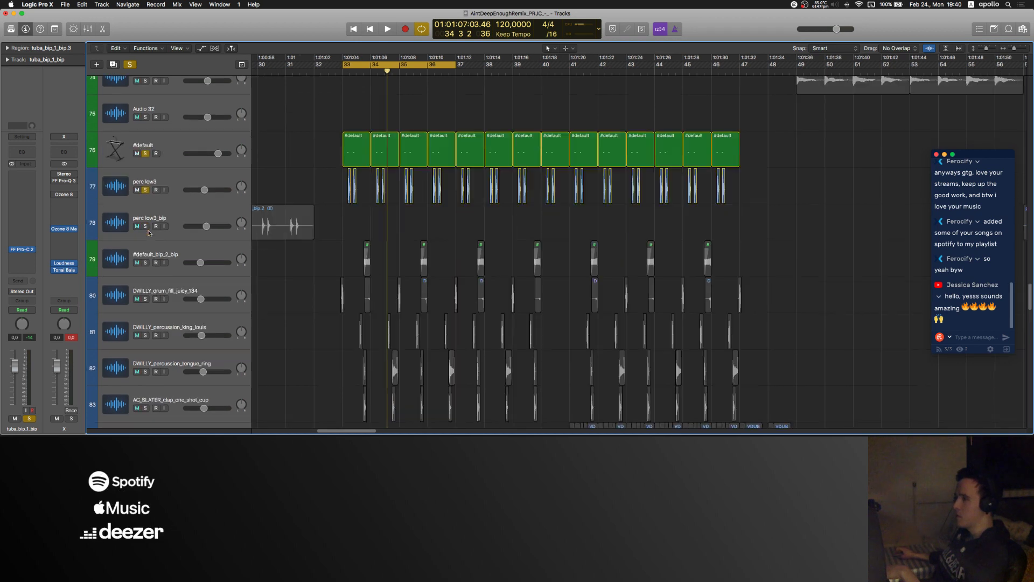
pyautogui.scroll(-15, 151, 235)
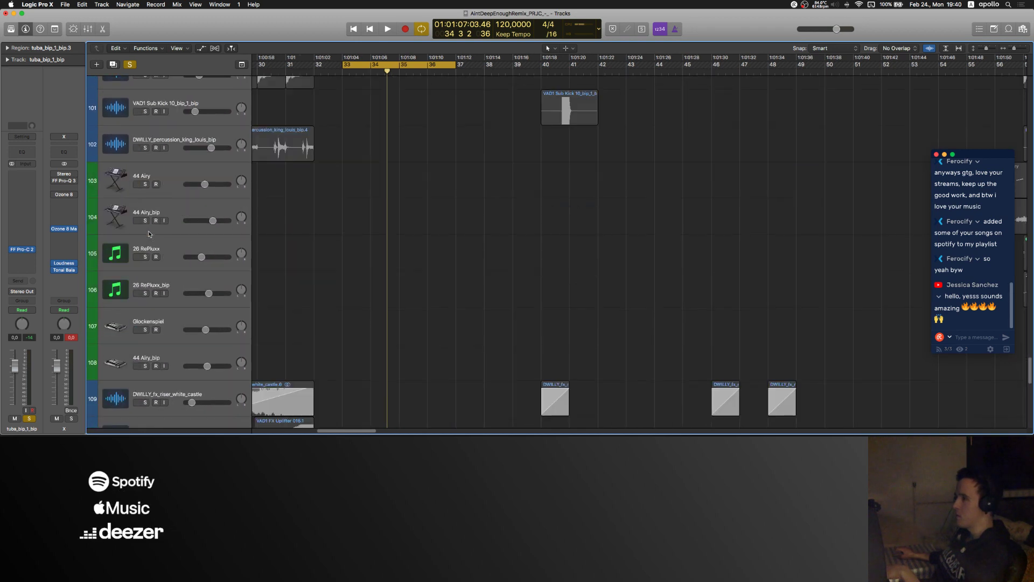
# Step: Solo the bounced synth tracks 39 M5 New_bip and Audio 17
pyautogui.scroll(15, 150, 234)
pyautogui.scroll(20, 150, 235)
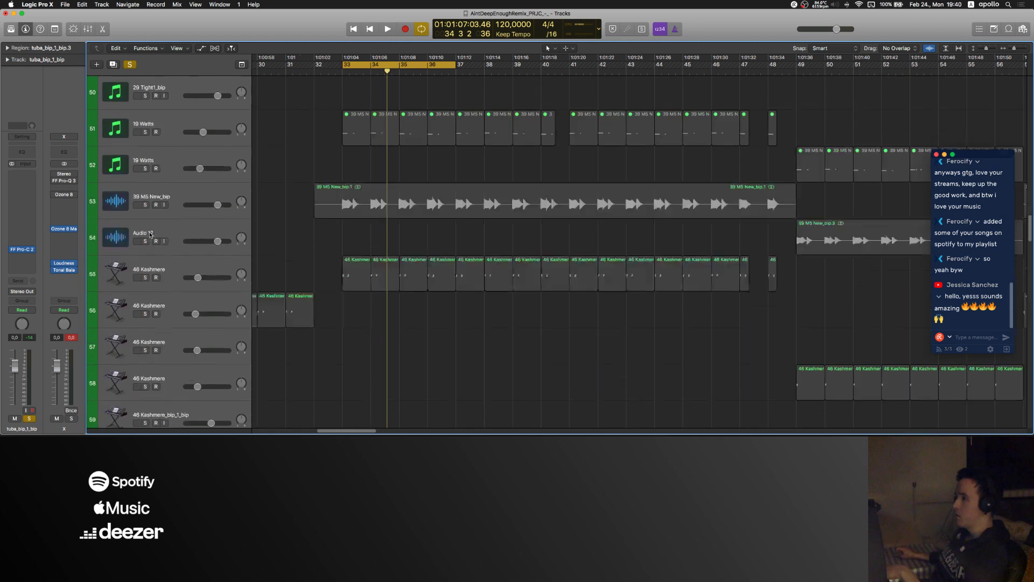
pyautogui.click(145, 307)
pyautogui.click(145, 344)
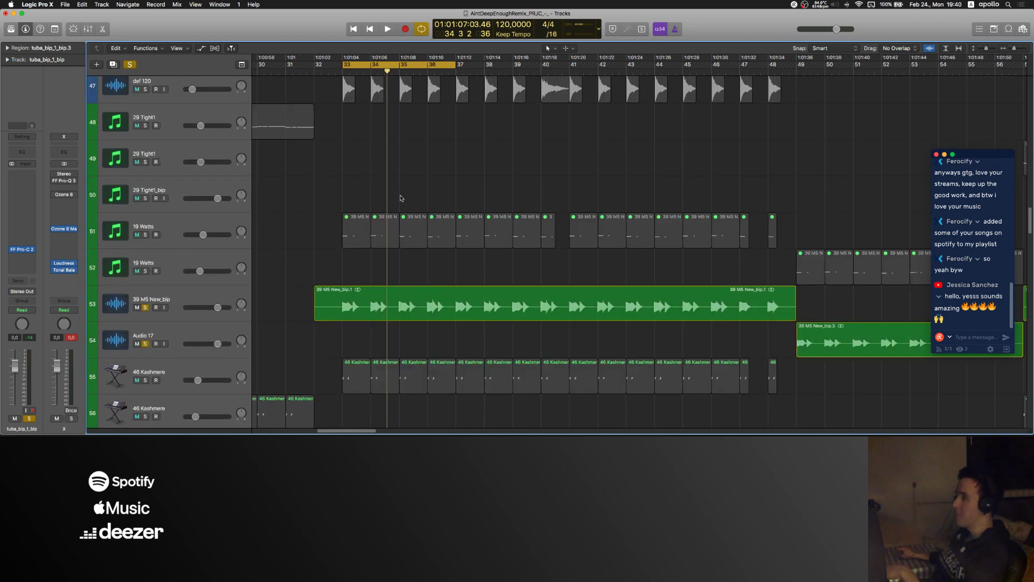
# Step: During playback, set band 1 of the Aux 9 Neutron 2 Equalizer to 28 Hz with about -3.6 dB gain and close it
pyautogui.press('space')
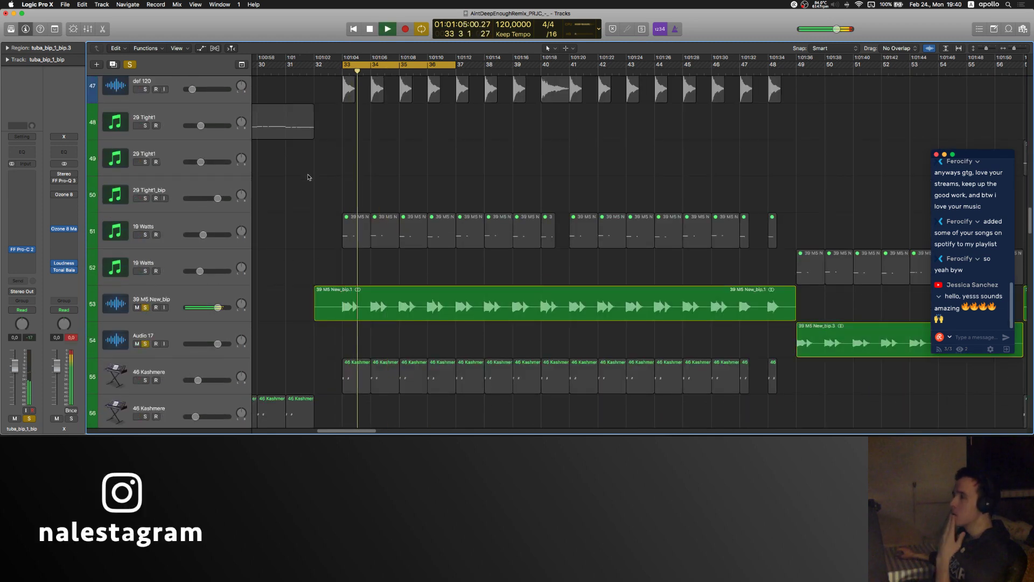
pyautogui.click(176, 294)
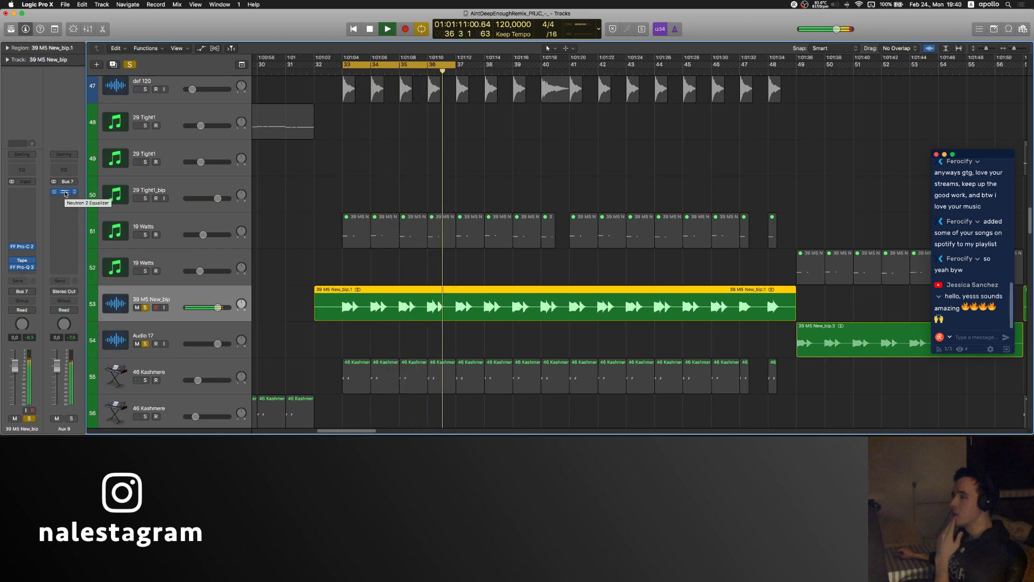
pyautogui.click(65, 193)
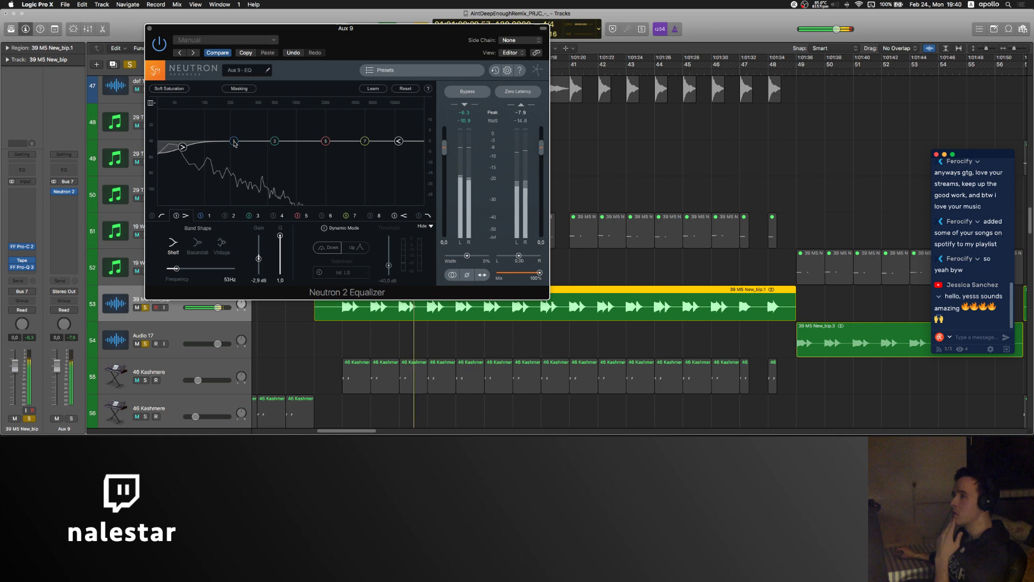
pyautogui.moveTo(234, 143); pyautogui.dragTo(164, 151)
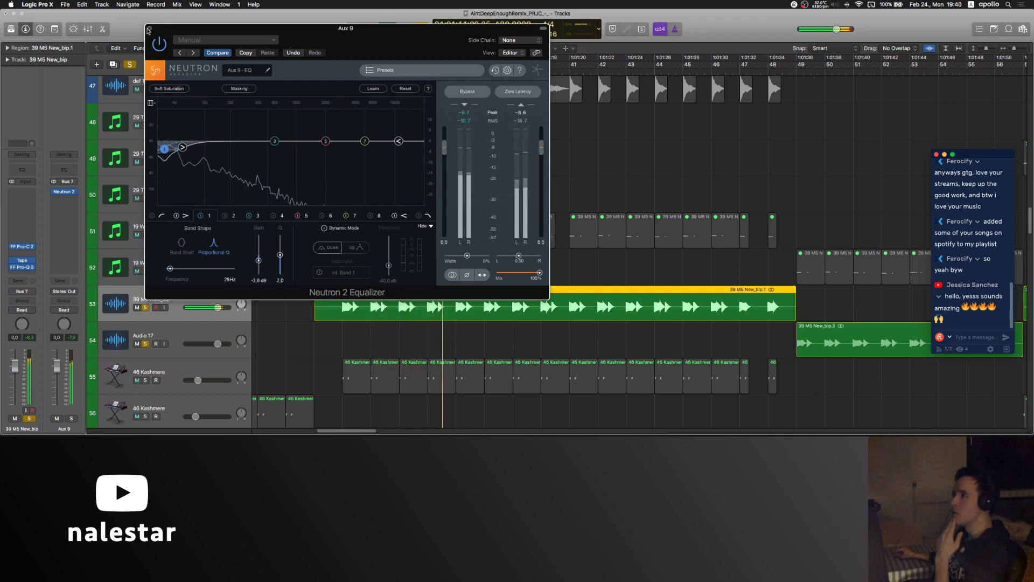
pyautogui.click(149, 30)
# Step: Stop playback and solo the VAD1 FX Impacts & Bombs 009 track
pyautogui.scroll(-15, 317, 181)
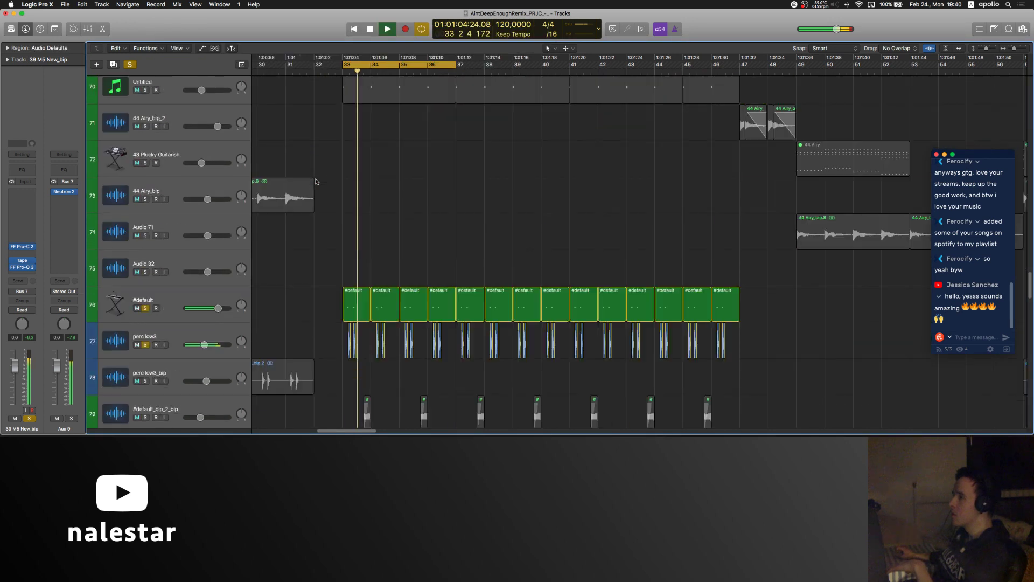
pyautogui.scroll(-8, 316, 181)
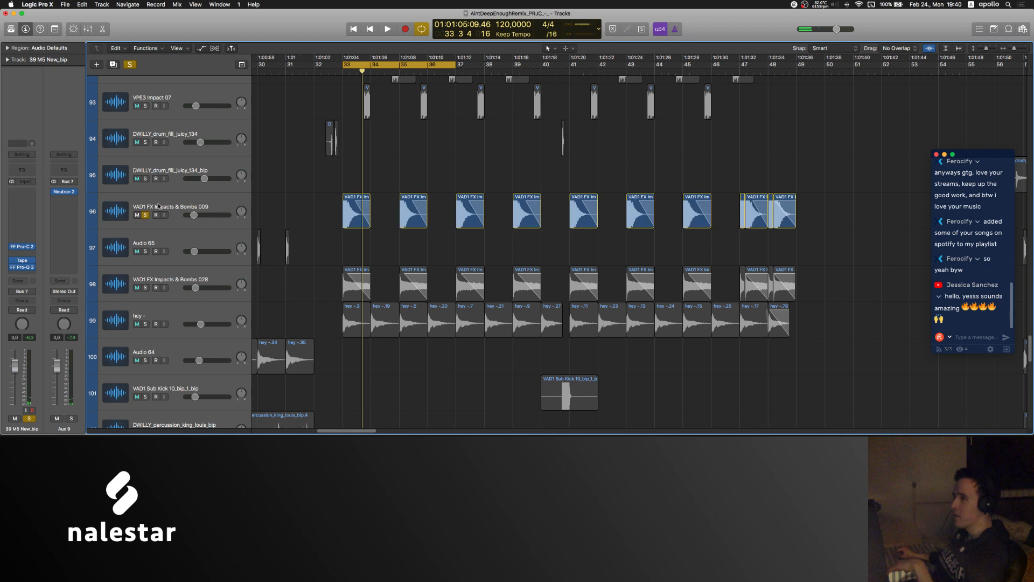
pyautogui.click(145, 215)
# Step: Review the existing FF Pro-Q 3 curve on VAD1 FX Impacts & Bombs 009, close it and insert a second FF Pro-Q 3 after it
pyautogui.click(24, 196)
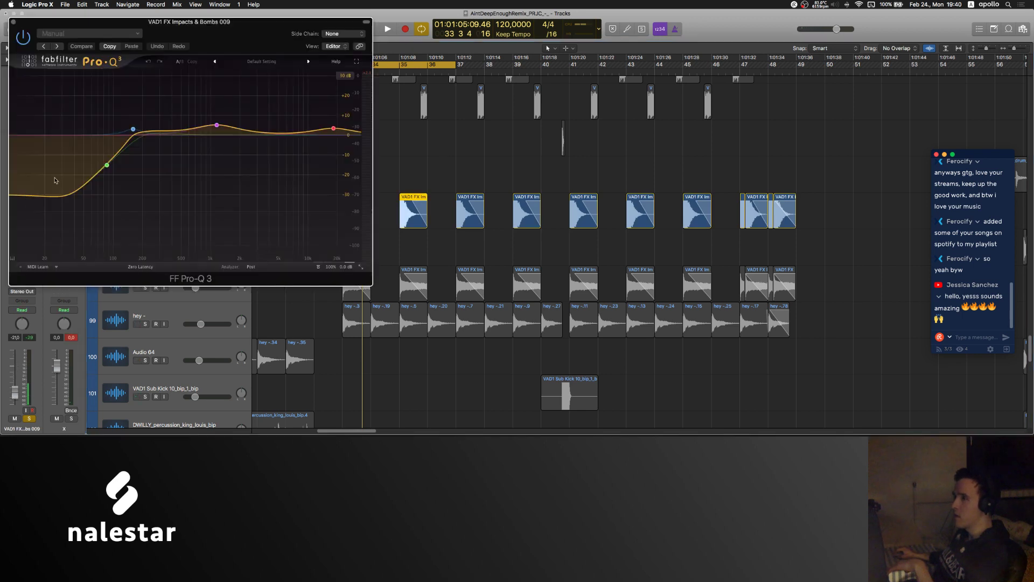
pyautogui.click(14, 22)
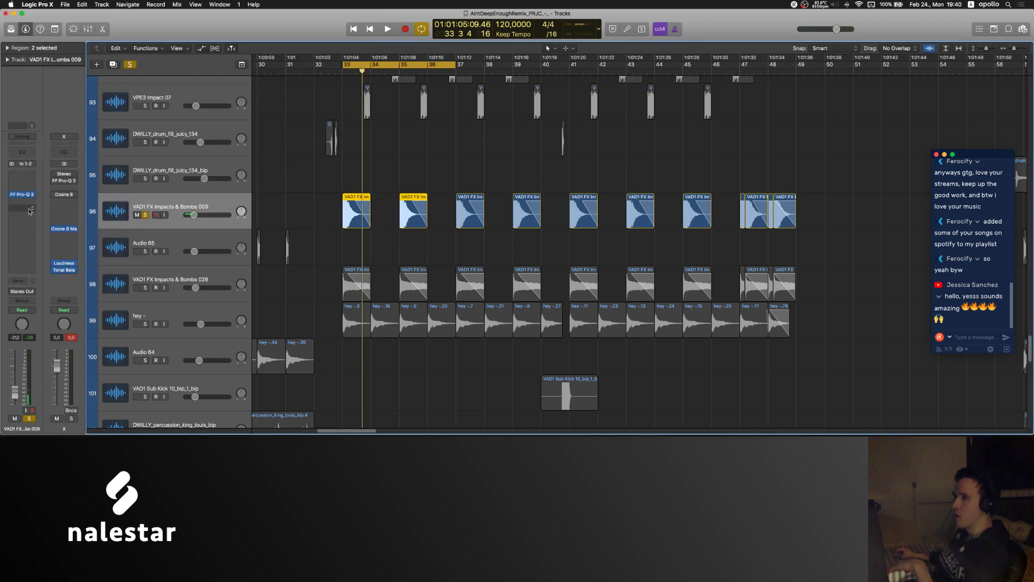
pyautogui.click(31, 209)
pyautogui.click(27, 243)
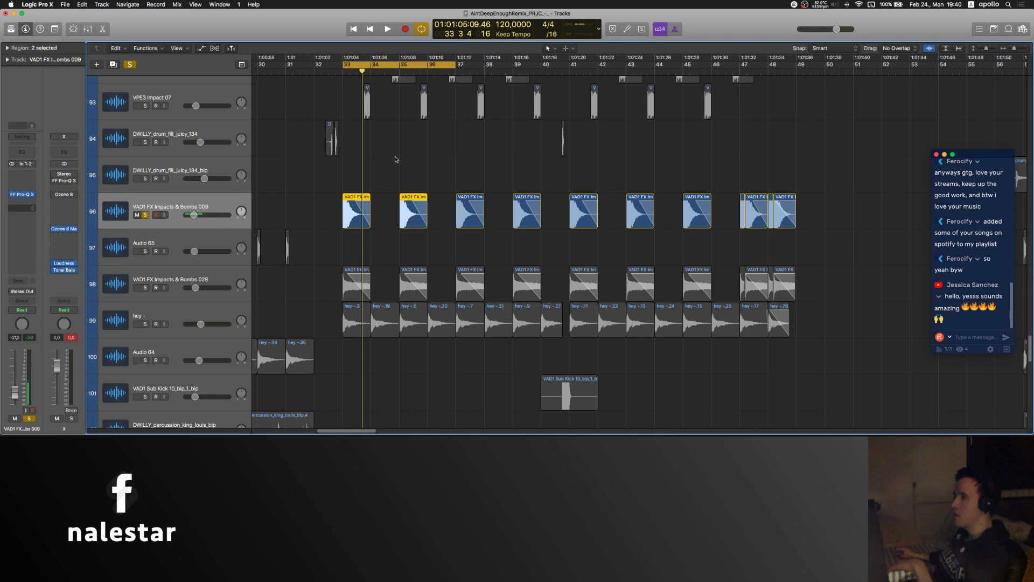
# Step: During playback, add a dynamic bell cut of about -3 dB below 100 Hz in the new FF Pro-Q 3
pyautogui.press('space')
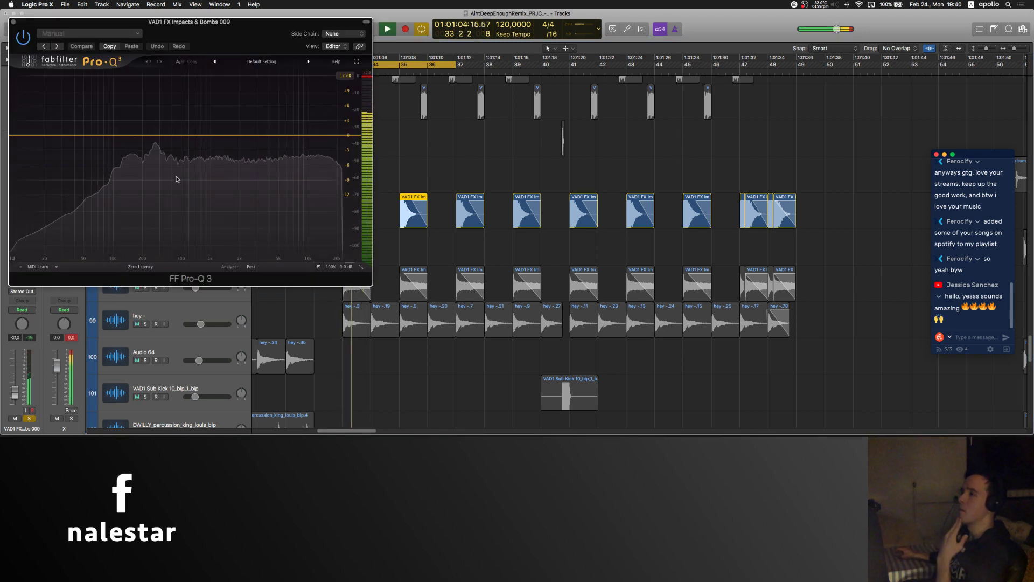
pyautogui.click(125, 139)
pyautogui.moveTo(125, 139); pyautogui.dragTo(115, 147)
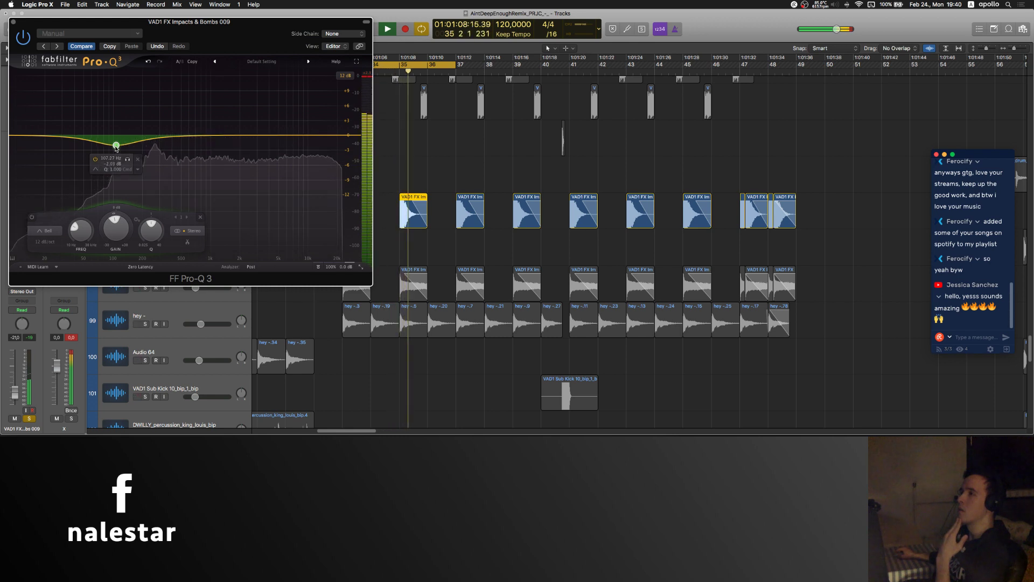
pyautogui.moveTo(113, 212)
pyautogui.moveTo(113, 213); pyautogui.dragTo(106, 222)
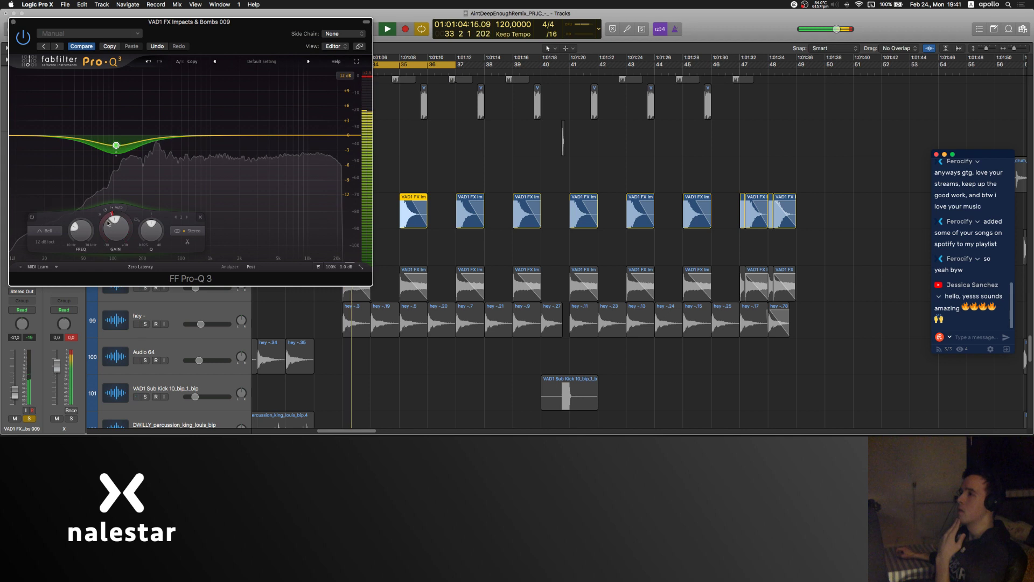
pyautogui.moveTo(115, 145); pyautogui.dragTo(103, 151)
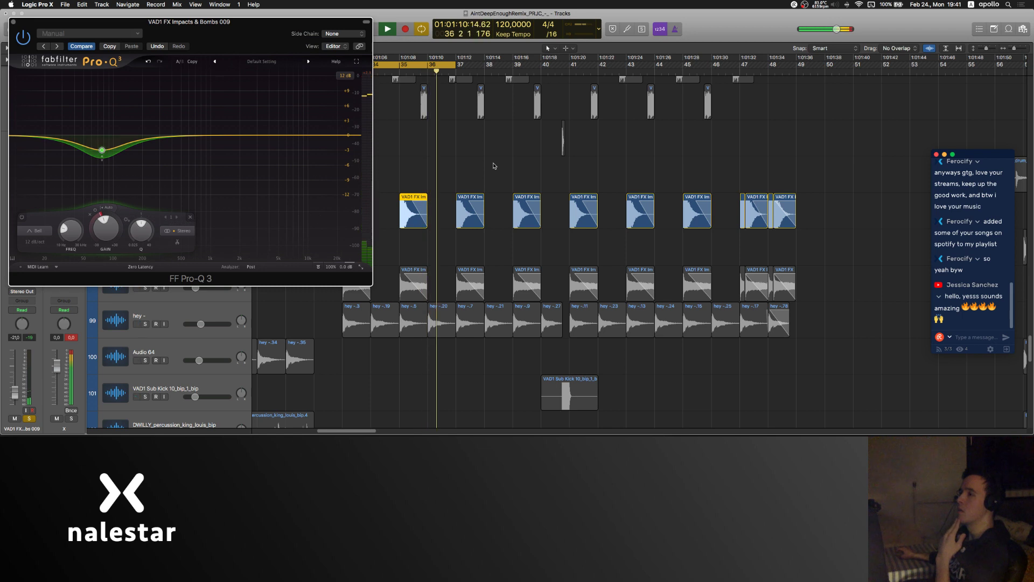
# Step: Audition the dynamic low cut on VAD1 FX Impacts & Bombs 009, close the FF Pro-Q 3 and stop playback
pyautogui.click(277, 329)
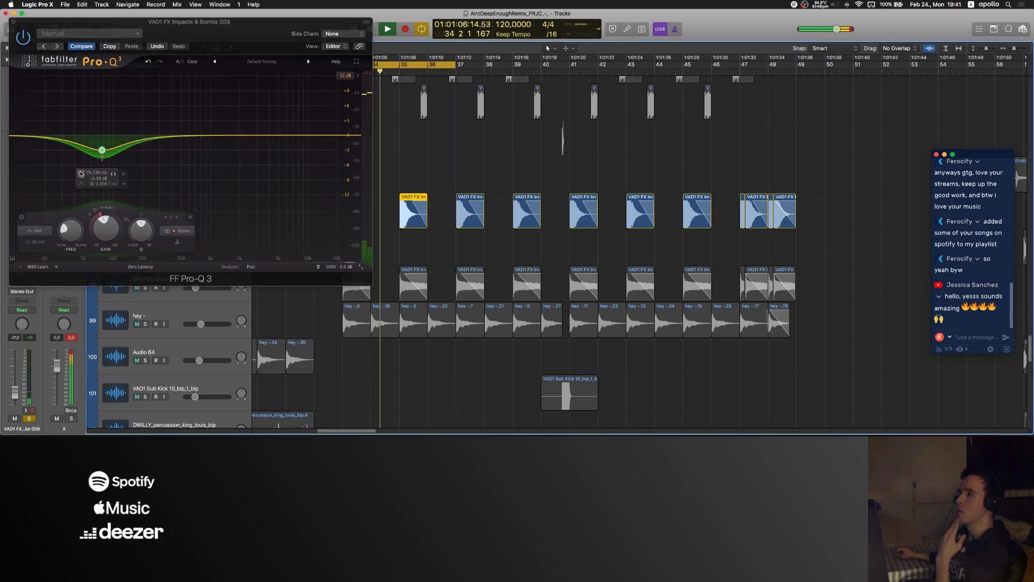
pyautogui.click(304, 186)
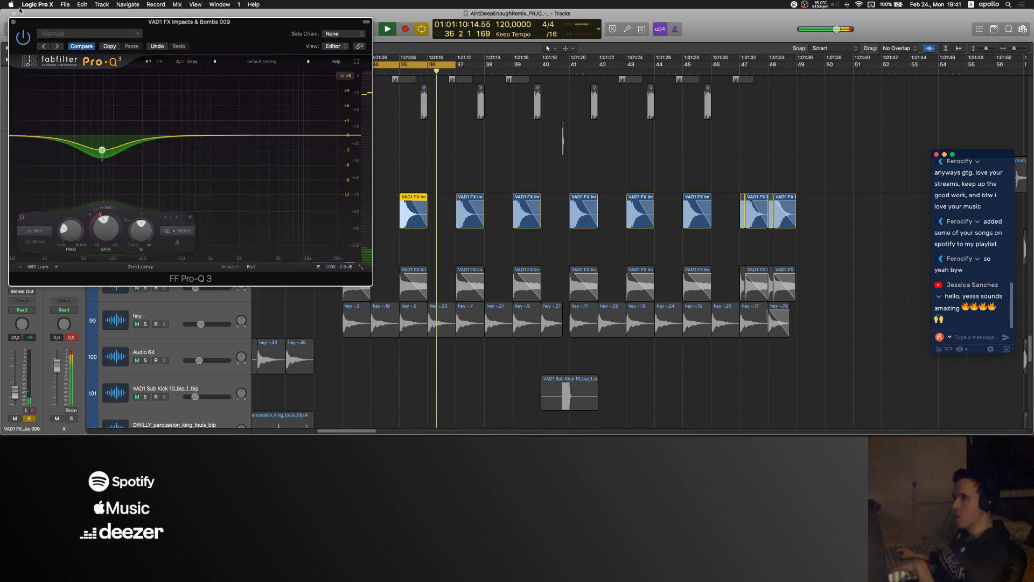
pyautogui.click(14, 22)
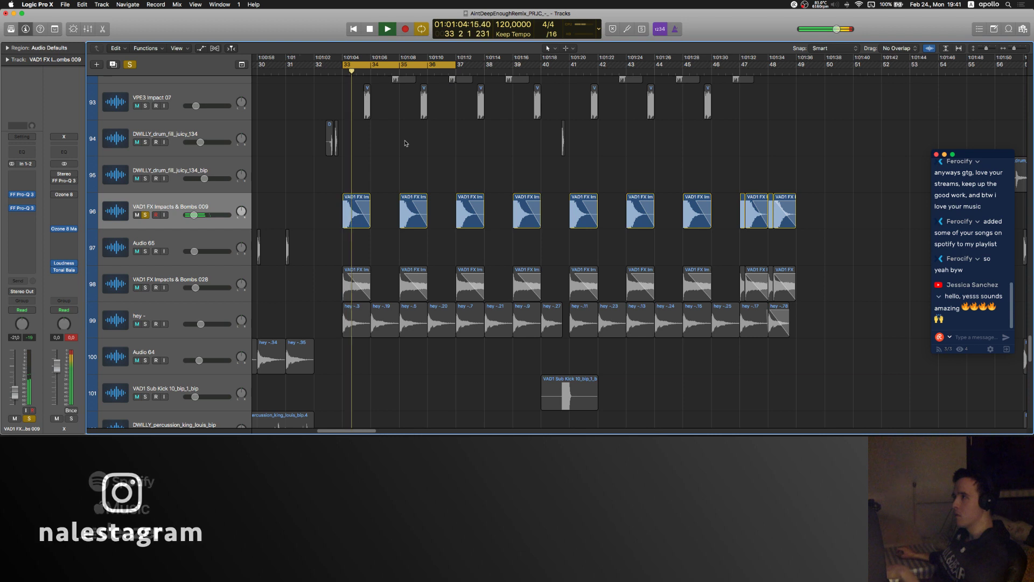
pyautogui.press('space')
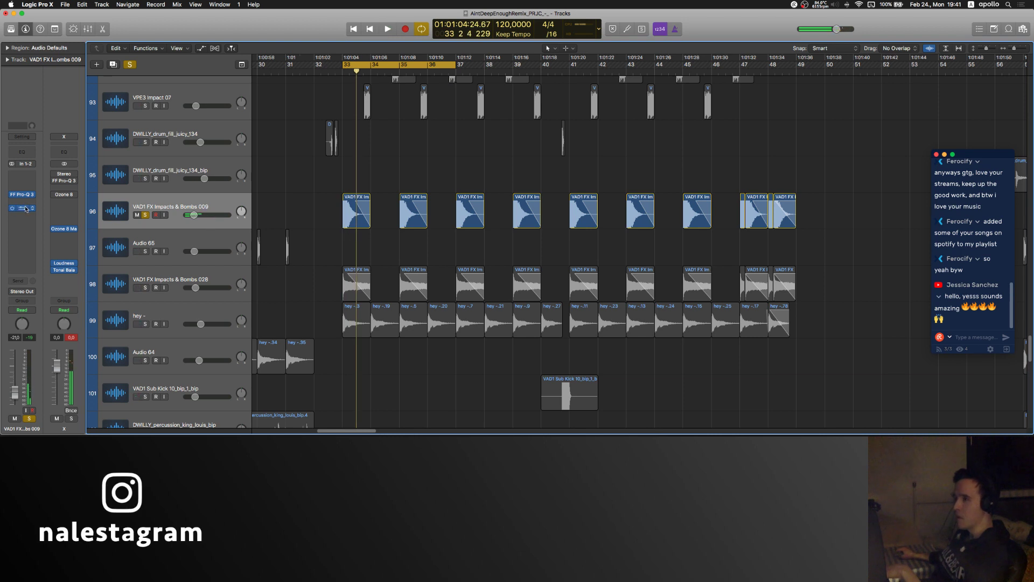
# Step: Reopen the second FF Pro-Q 3 on VAD1 FX Impacts & Bombs 009, reduce band 1's cut to about -1 dB, narrow its dynamic range and close it
pyautogui.click(25, 209)
pyautogui.moveTo(102, 151); pyautogui.dragTo(101, 138)
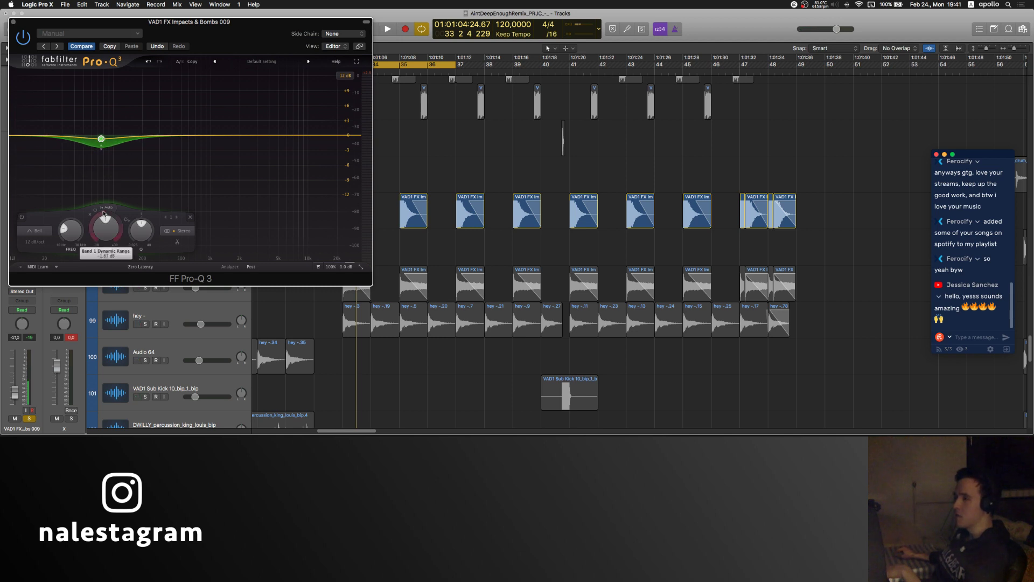
pyautogui.moveTo(102, 214); pyautogui.dragTo(104, 214)
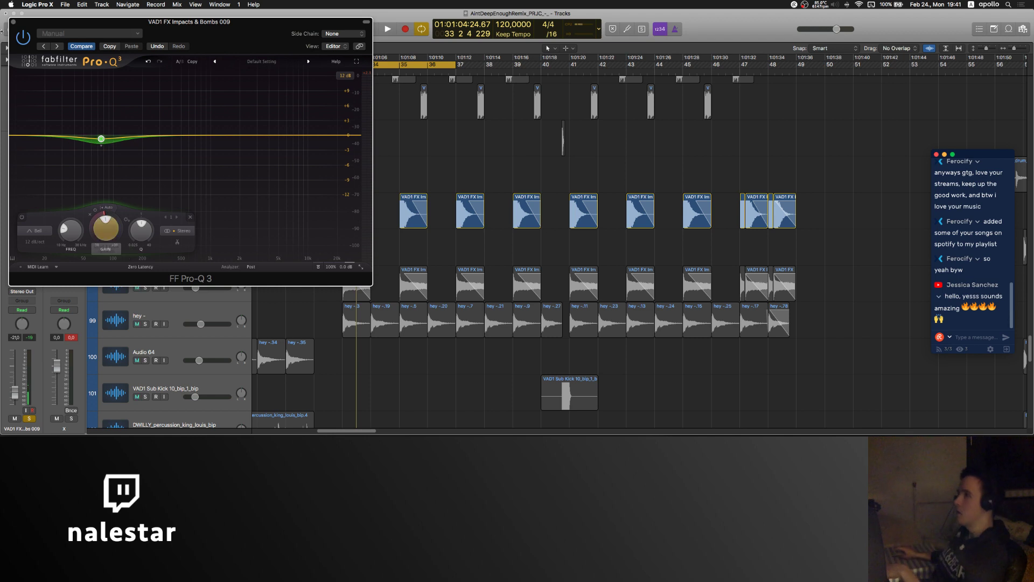
pyautogui.click(13, 23)
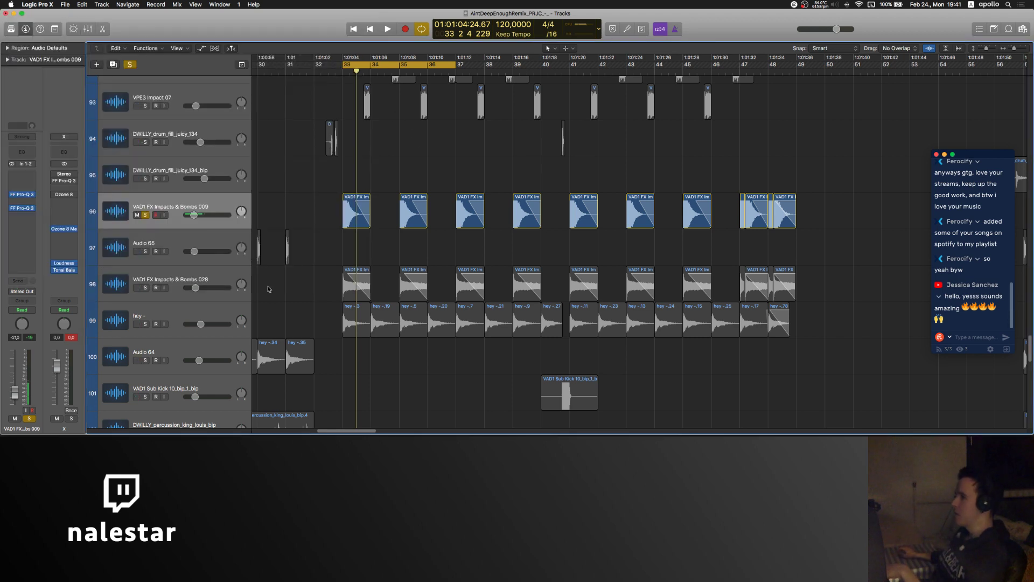
# Step: Also solo VAD1 FX Impacts & Bombs 028 and hey, start playback and lower the X output fader to -0.2 dB
pyautogui.moveTo(144, 288); pyautogui.dragTo(145, 322)
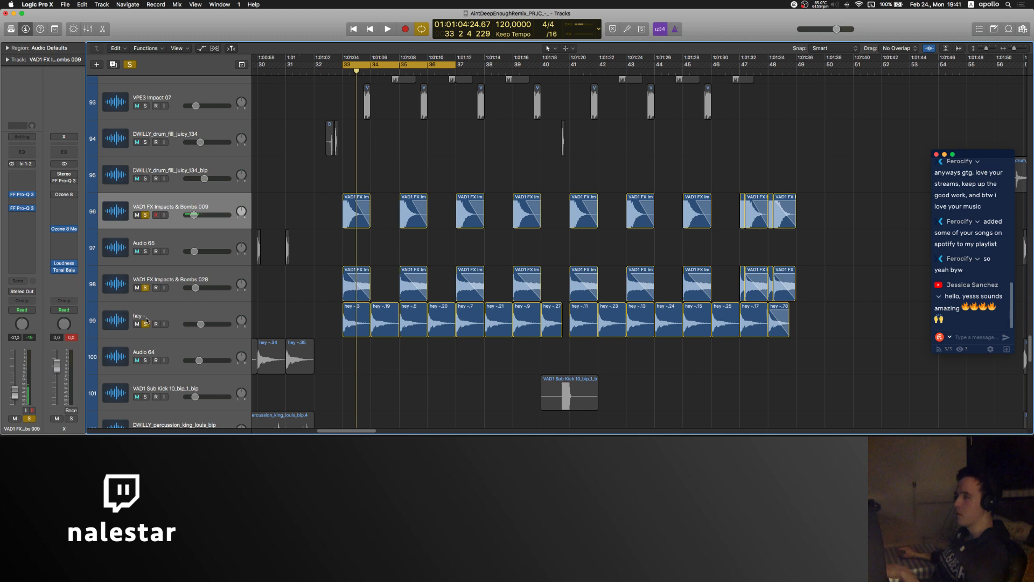
pyautogui.press('space')
pyautogui.scroll(1, 325, 257)
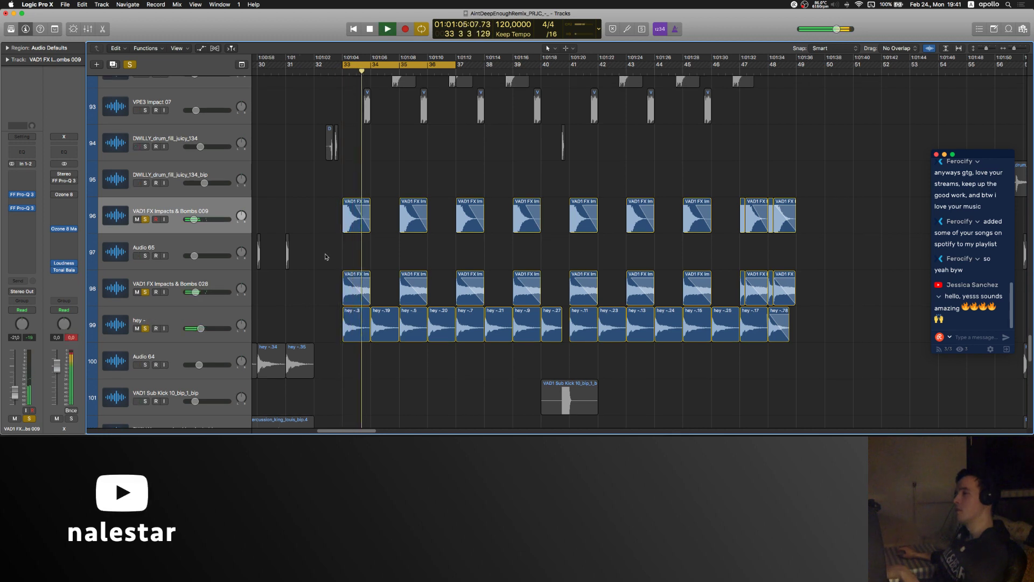
pyautogui.hscroll(-1, 326, 257)
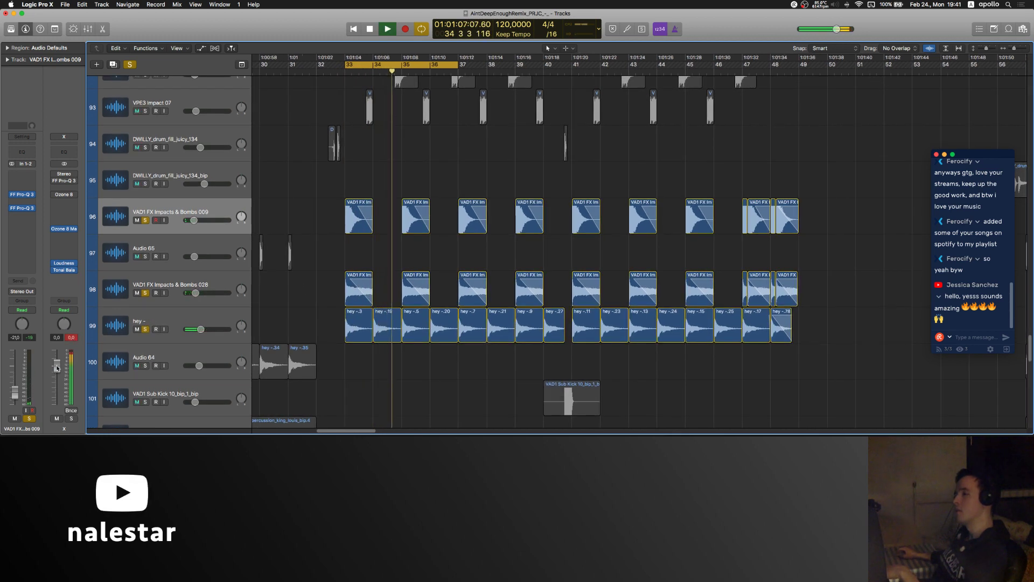
pyautogui.moveTo(57, 369); pyautogui.dragTo(57, 369)
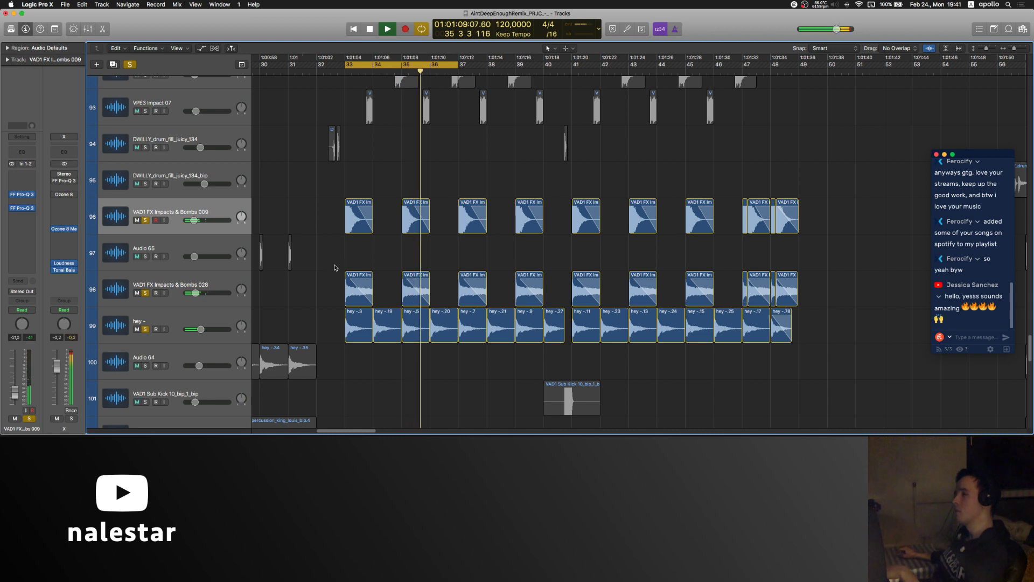
# Step: Check the soloed tracks in the X output's Loudness Meter, turn off cycle mode, stop playback and close the meter
pyautogui.click(63, 264)
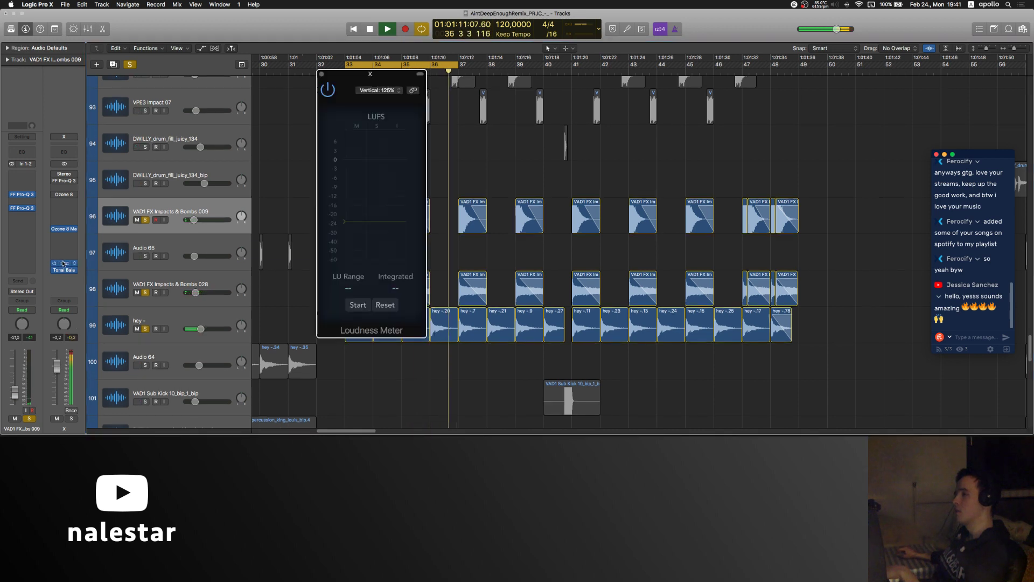
pyautogui.moveTo(381, 77); pyautogui.dragTo(678, 107)
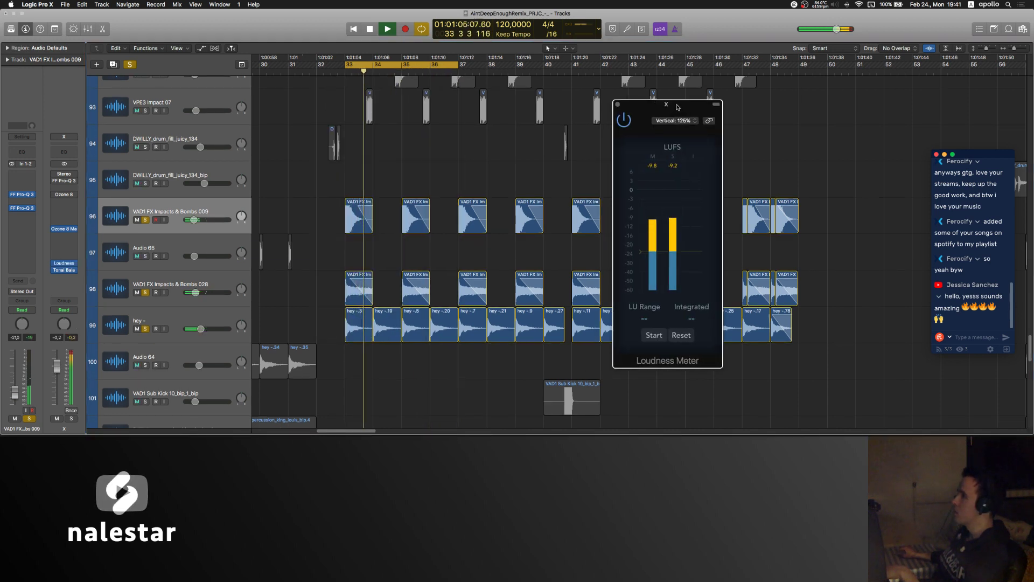
pyautogui.press('c')
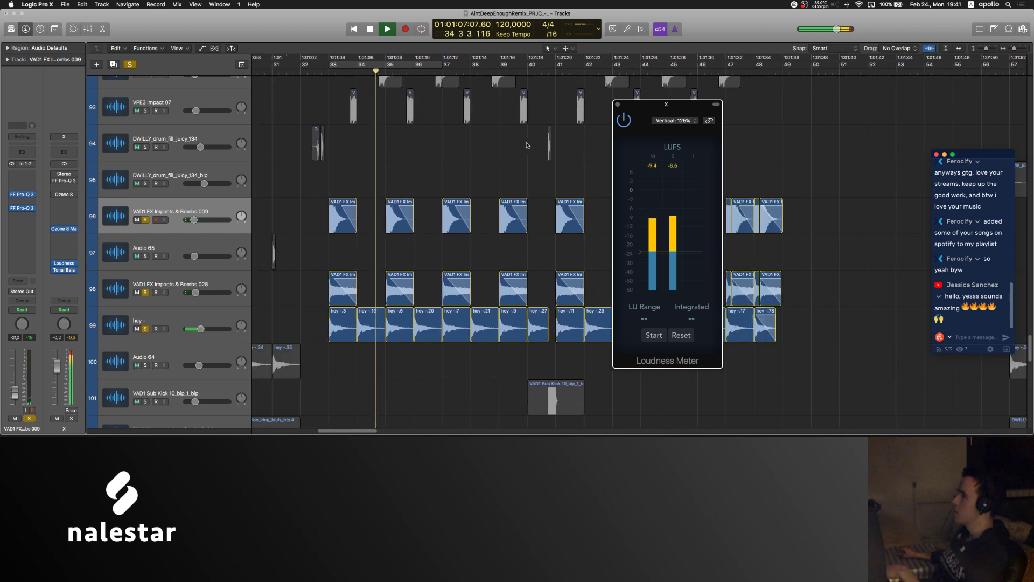
pyautogui.press('space')
pyautogui.click(618, 104)
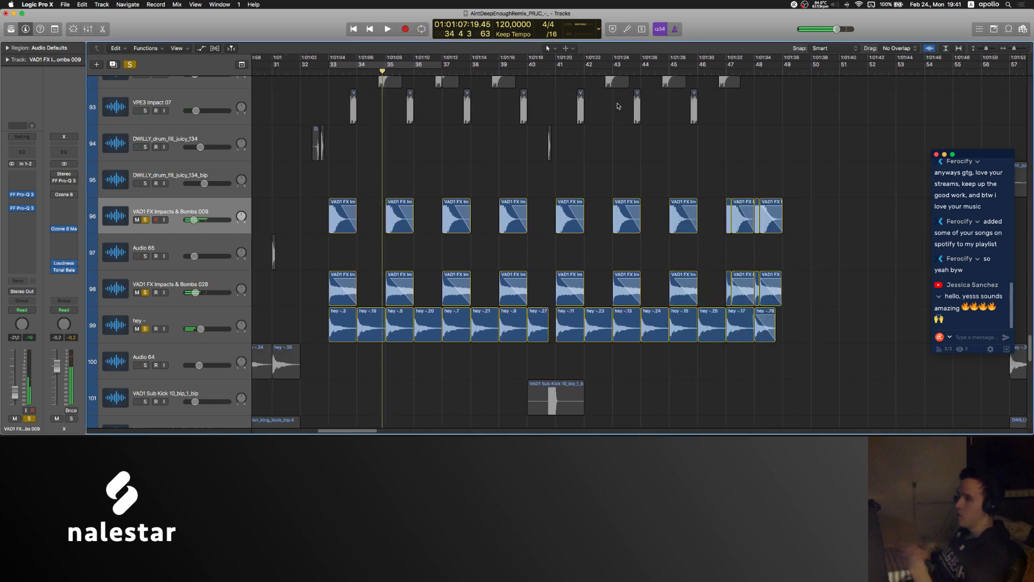
# Step: Clear all solos, enable and open Ozone 8 on the X output, with the separate Ozone 8 plug-in below it bypassed
pyautogui.scroll(2, 453, 178)
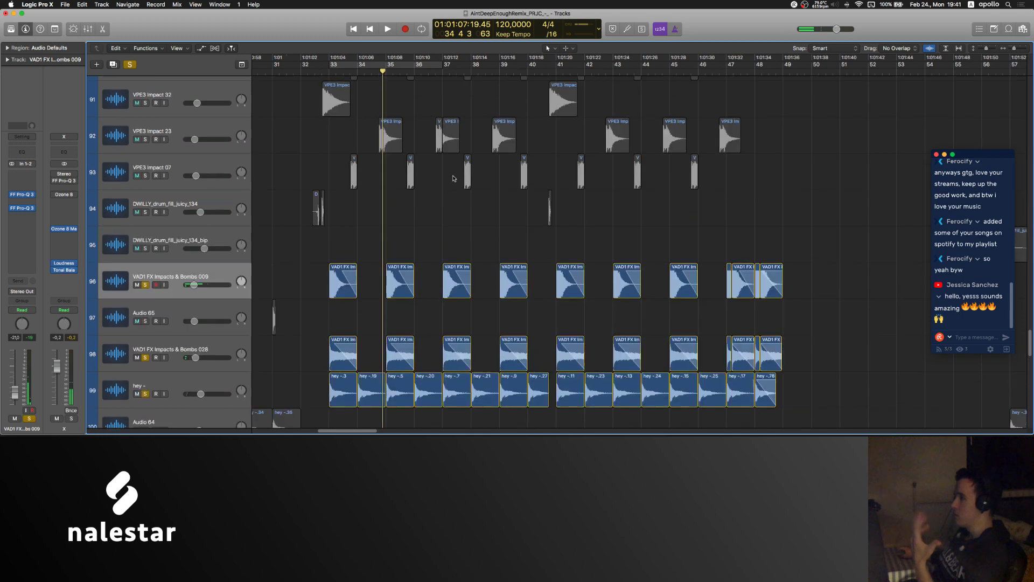
pyautogui.scroll(20, 453, 178)
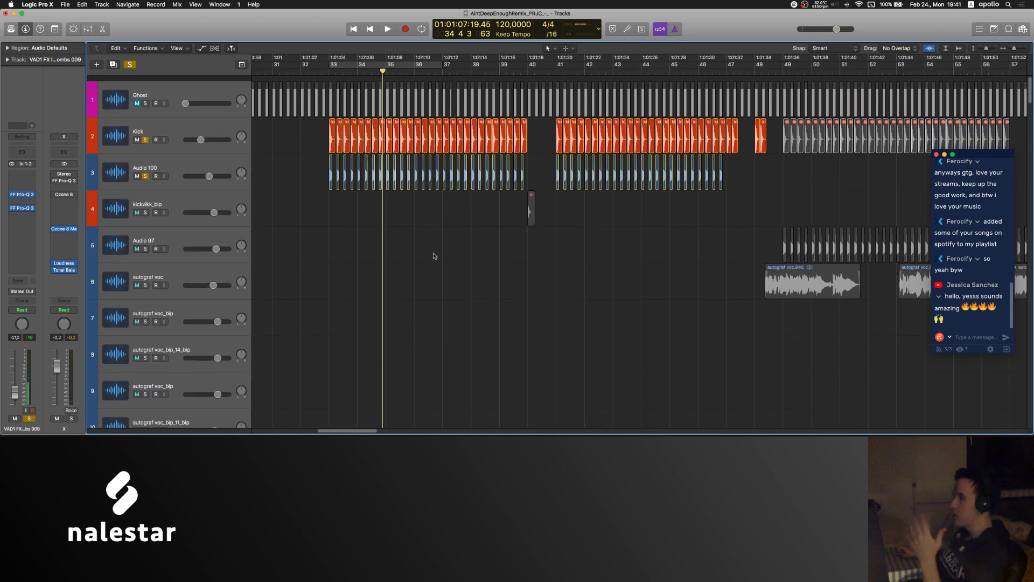
pyautogui.click(145, 136)
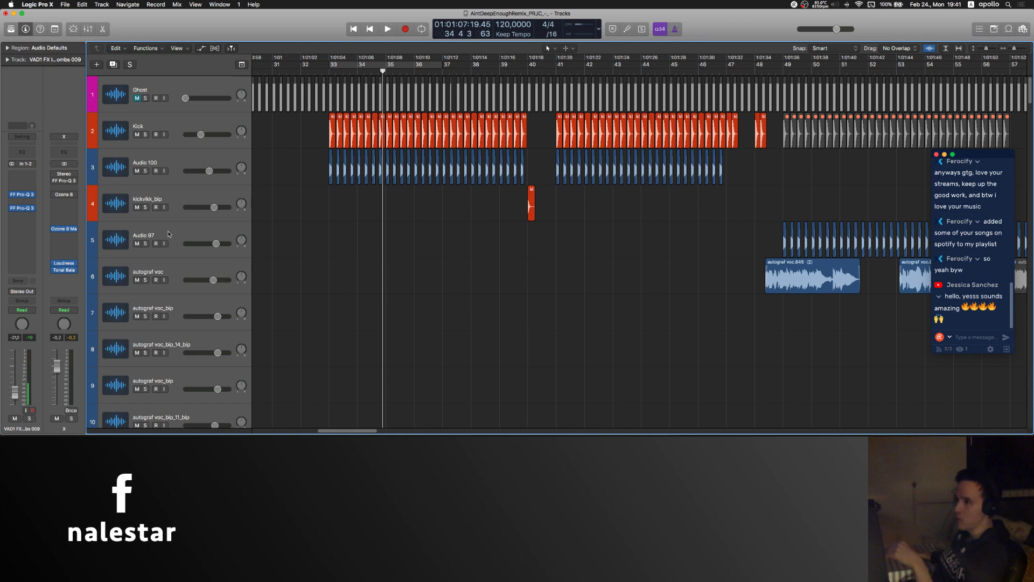
pyautogui.click(63, 196)
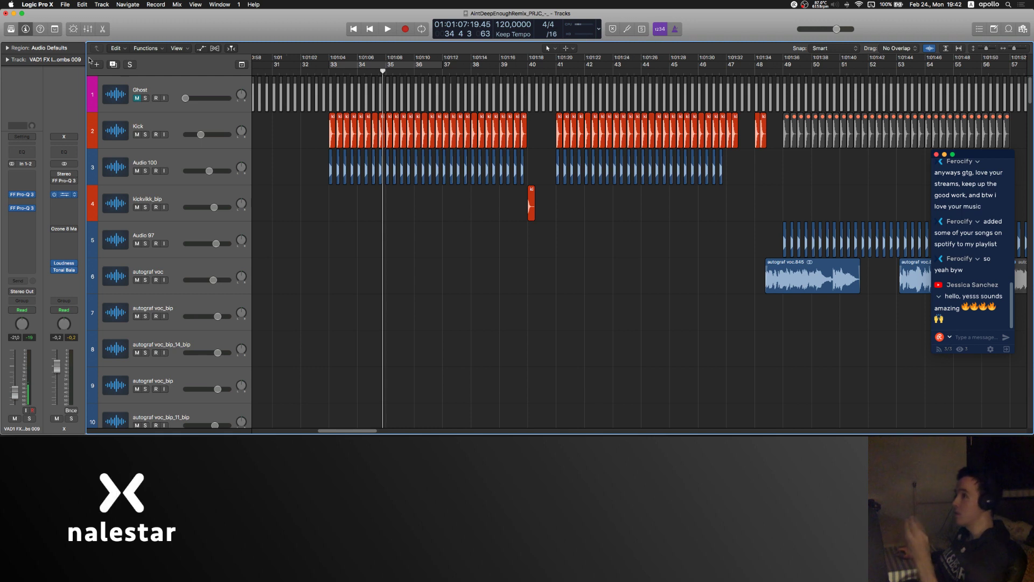
pyautogui.moveTo(493, 132); pyautogui.dragTo(504, 134)
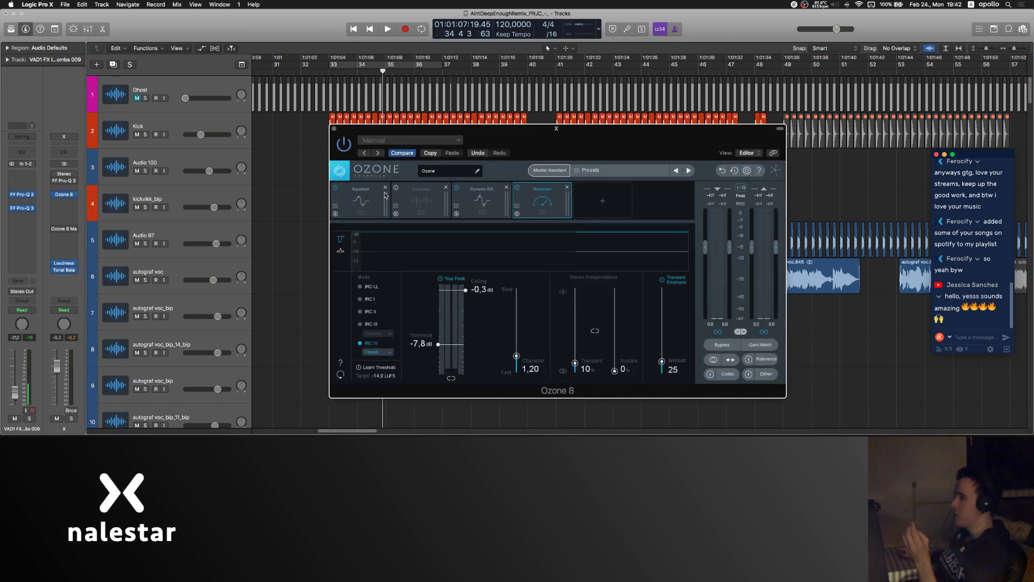
# Step: Review the low-shelf and high-shelf bands of Ozone 8's Equalizer module and bypass that module
pyautogui.click(356, 208)
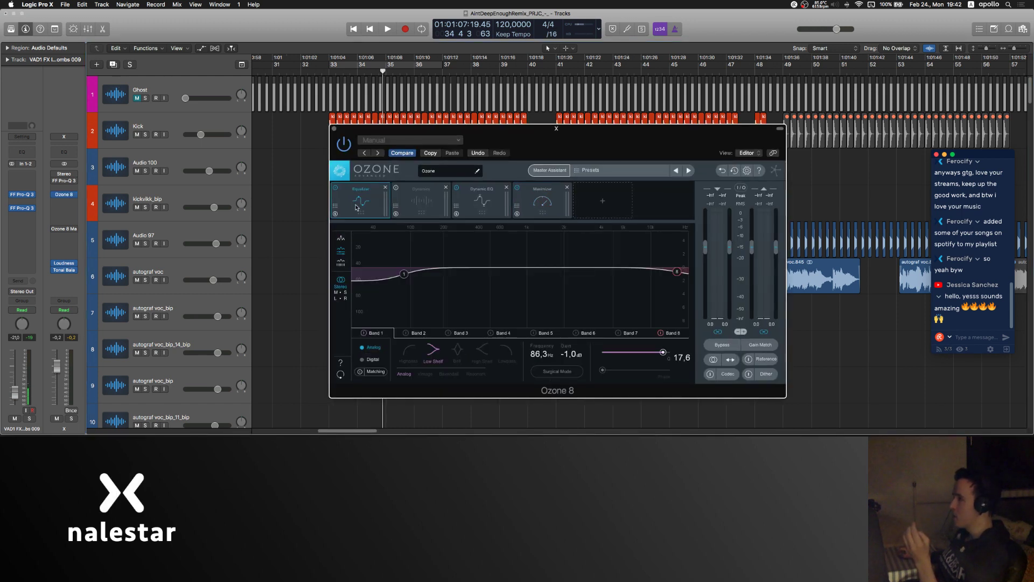
pyautogui.click(677, 272)
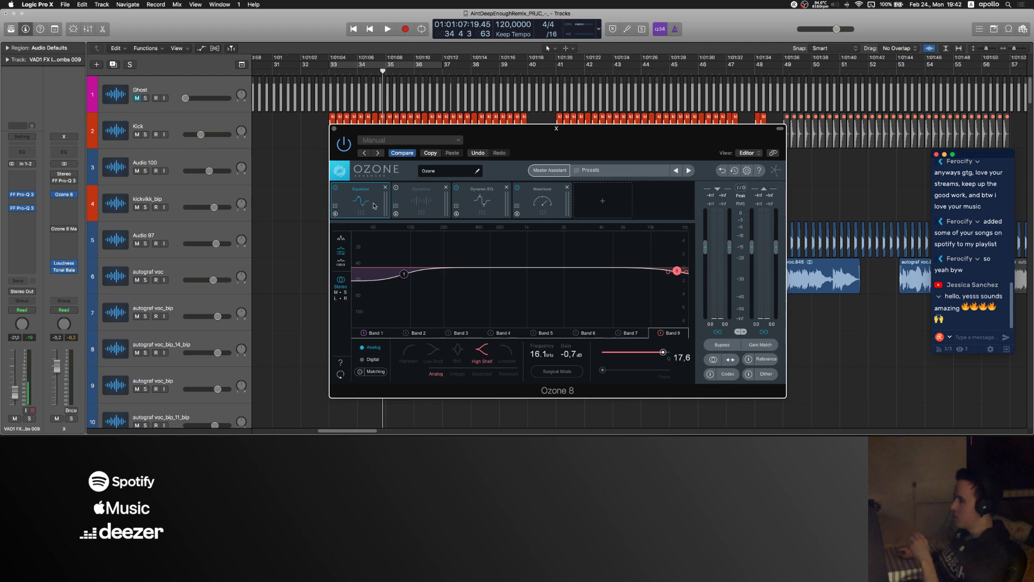
pyautogui.click(335, 188)
# Step: Show Ozone 8's Dynamic EQ module, select its band 1 and move the plug-in window clear of bar 33 on the timeline
pyautogui.click(481, 206)
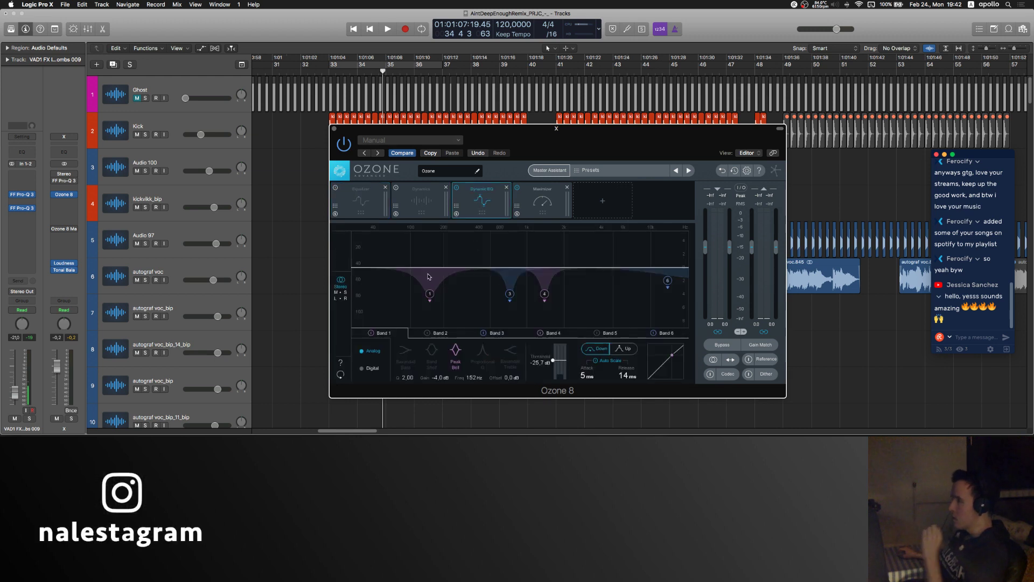
pyautogui.click(431, 295)
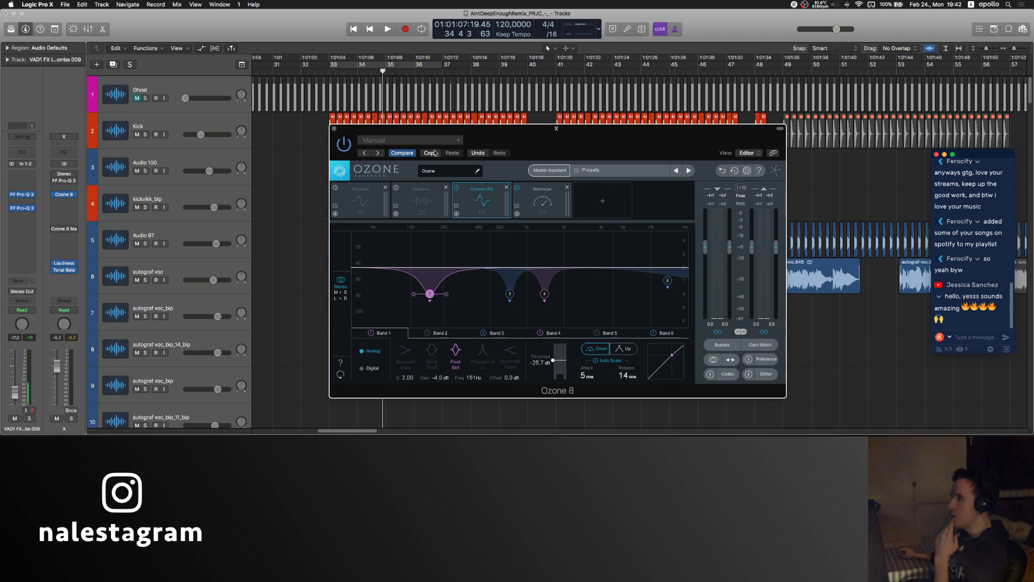
pyautogui.moveTo(441, 129); pyautogui.dragTo(496, 137)
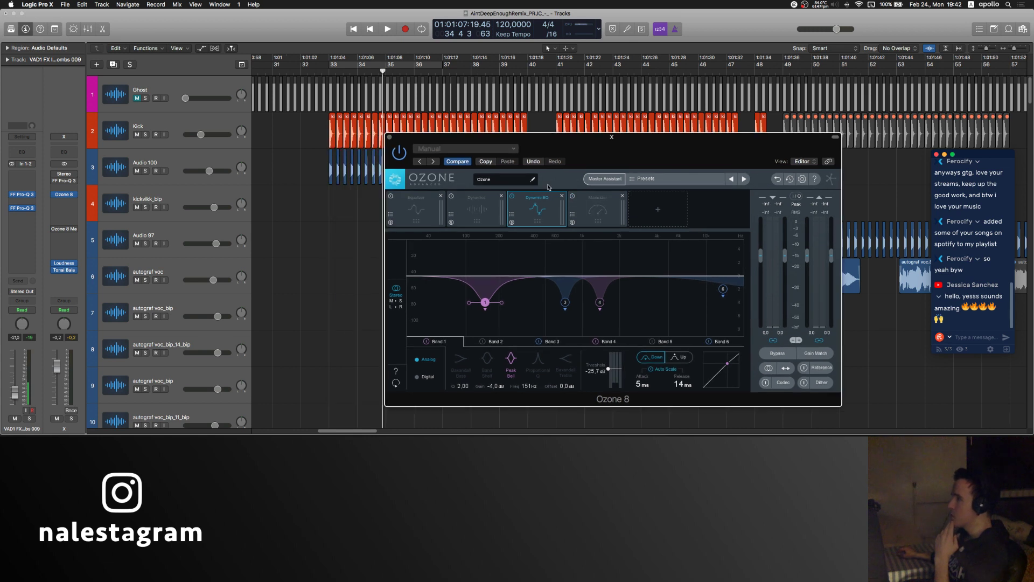
# Step: Play the drop from bar 33, compare the mix with Ozone 8 bypassed and active, and stop playback
pyautogui.click(325, 74)
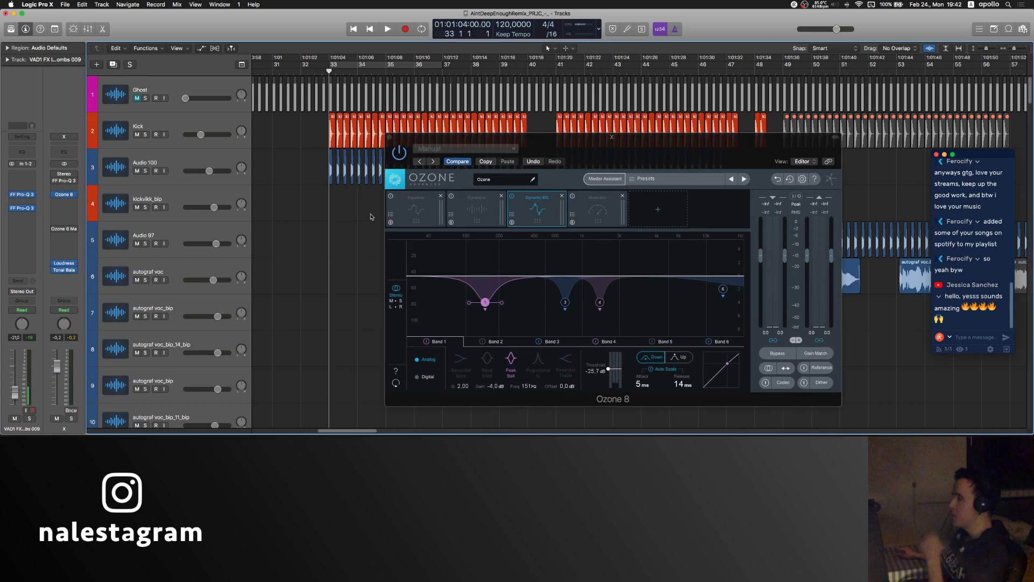
pyautogui.press('space')
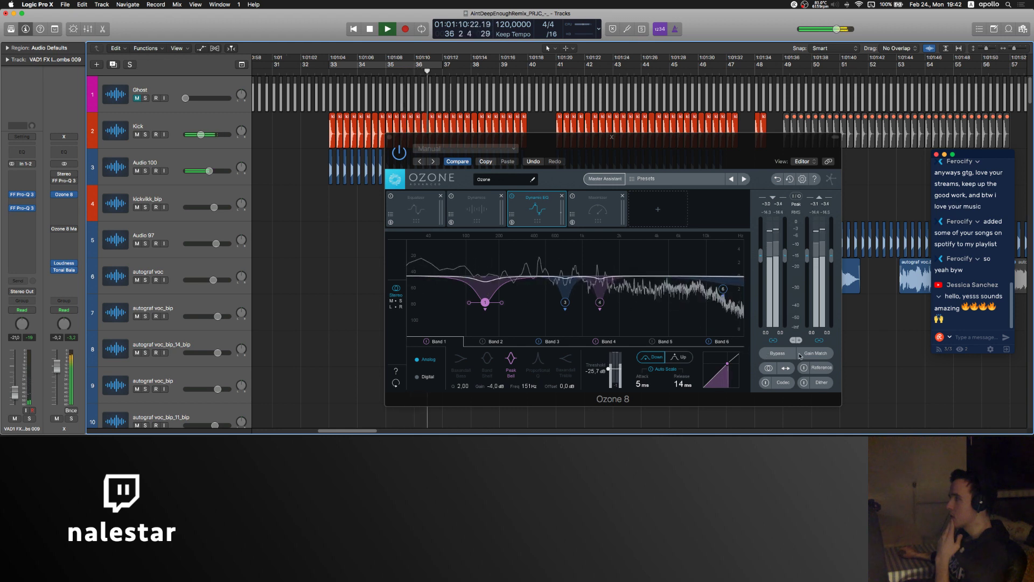
pyautogui.click(782, 355)
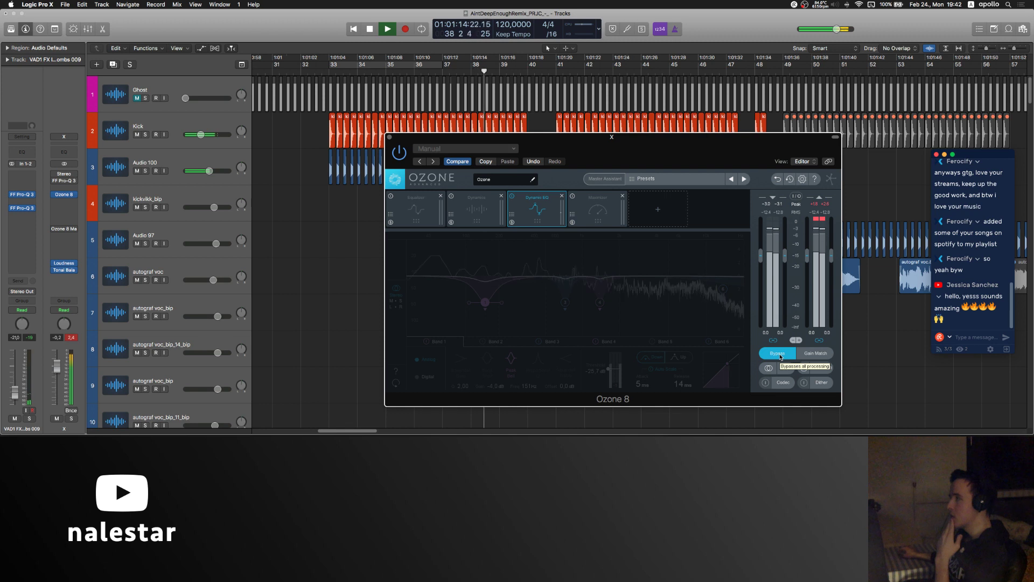
pyautogui.click(781, 355)
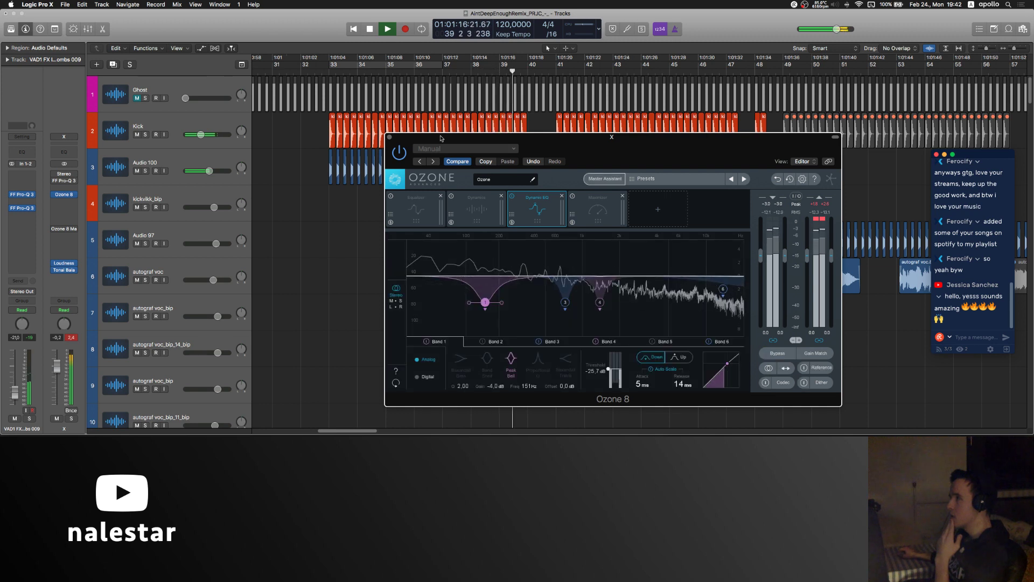
pyautogui.click(327, 66)
pyautogui.click(778, 353)
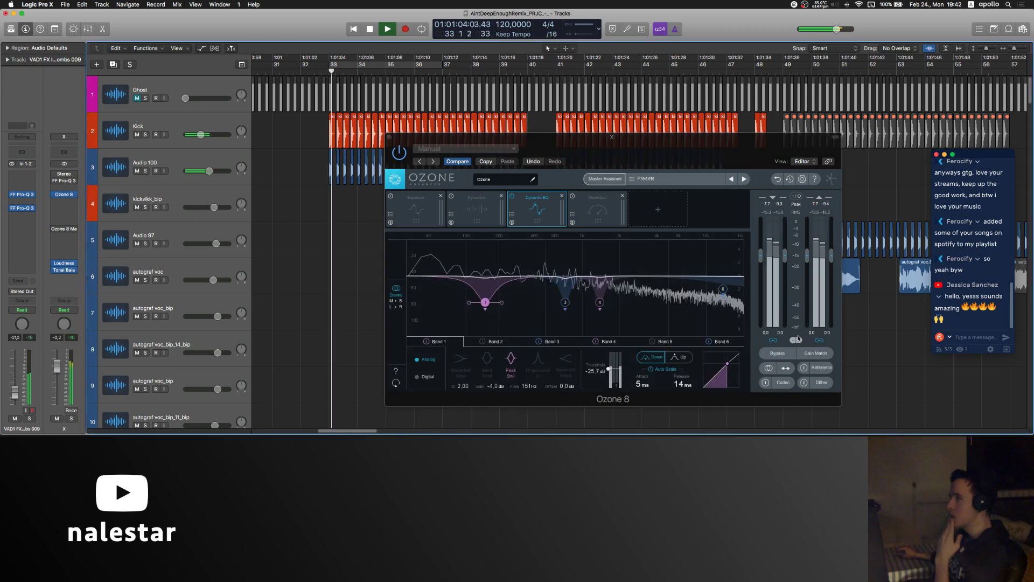
pyautogui.click(778, 356)
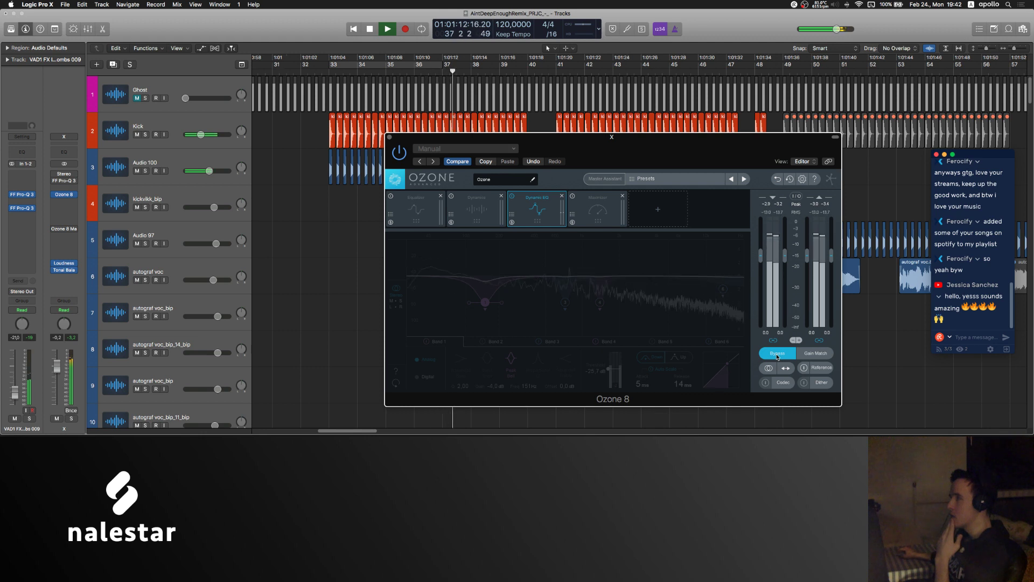
pyautogui.click(777, 354)
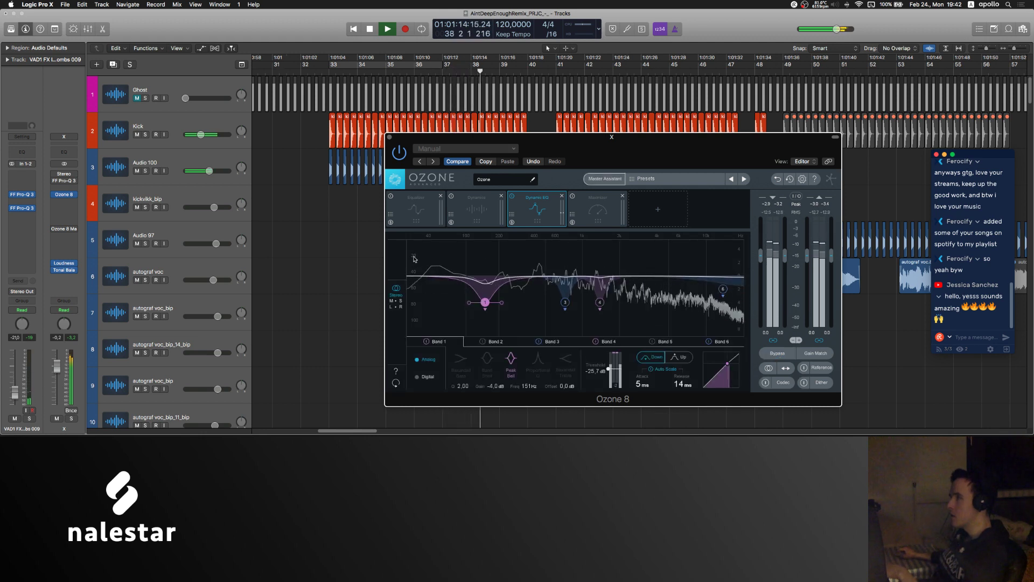
pyautogui.press('space')
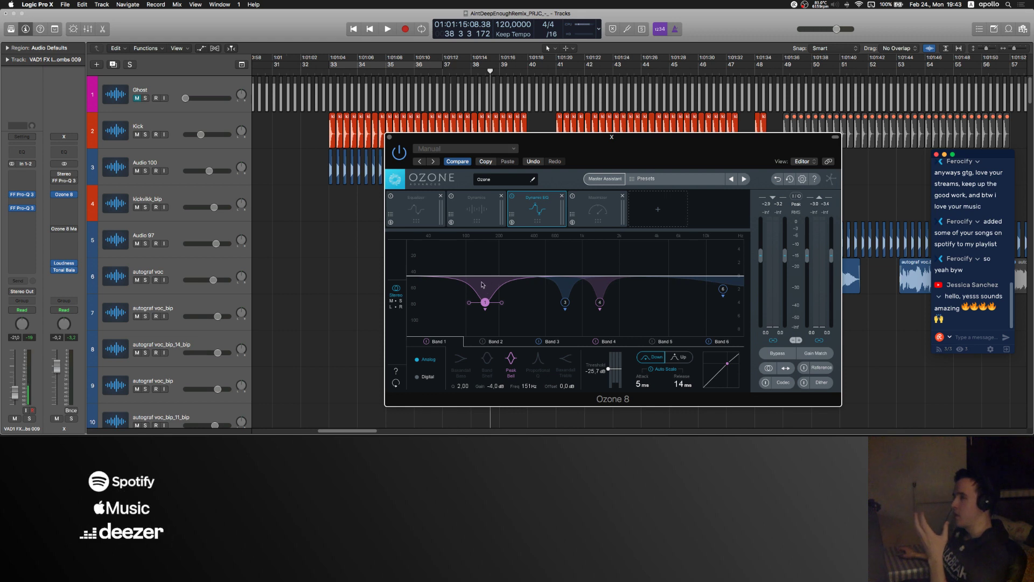
pyautogui.scroll(-15, 337, 265)
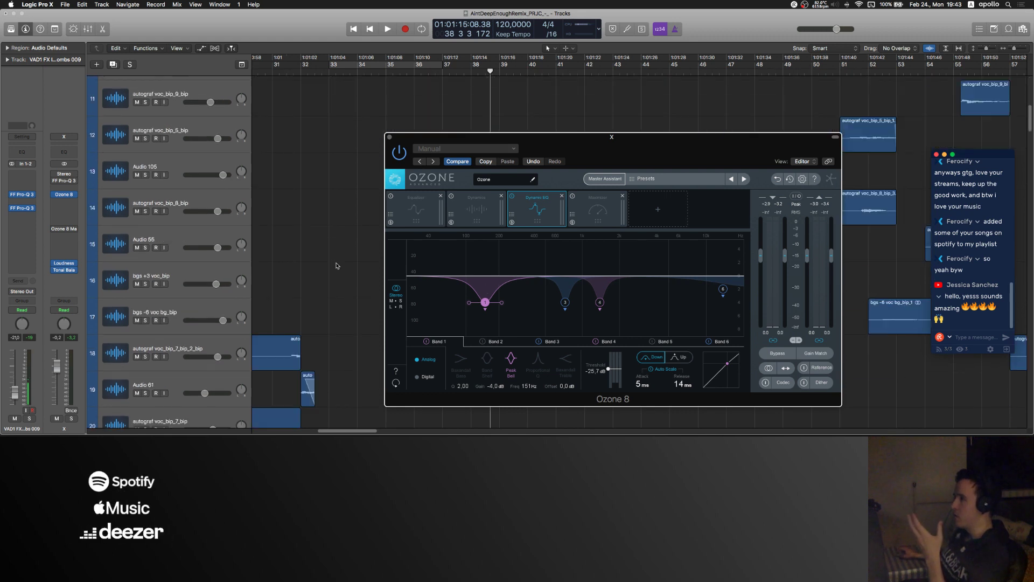
pyautogui.scroll(-6, 337, 265)
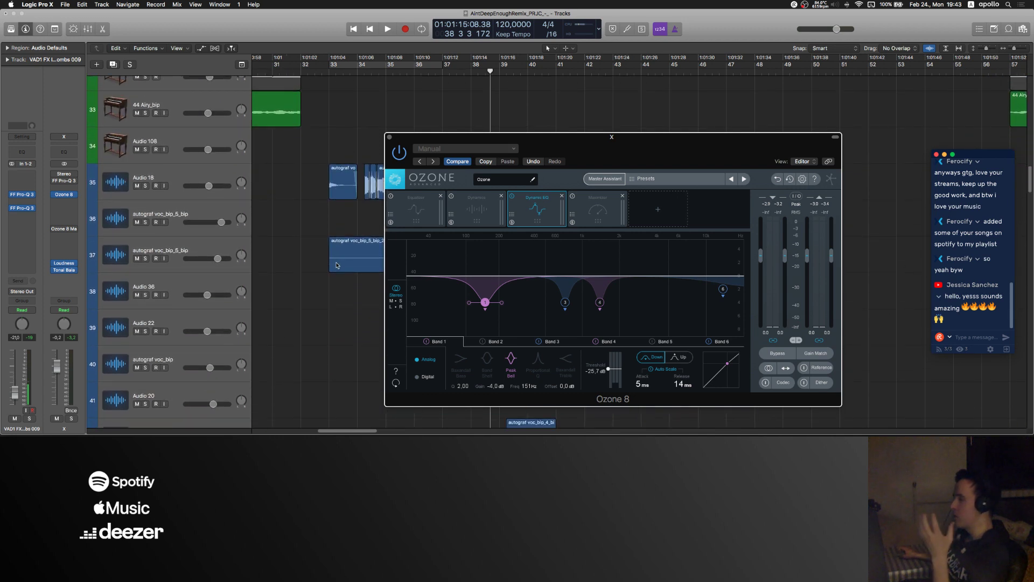
pyautogui.hscroll(2, 337, 265)
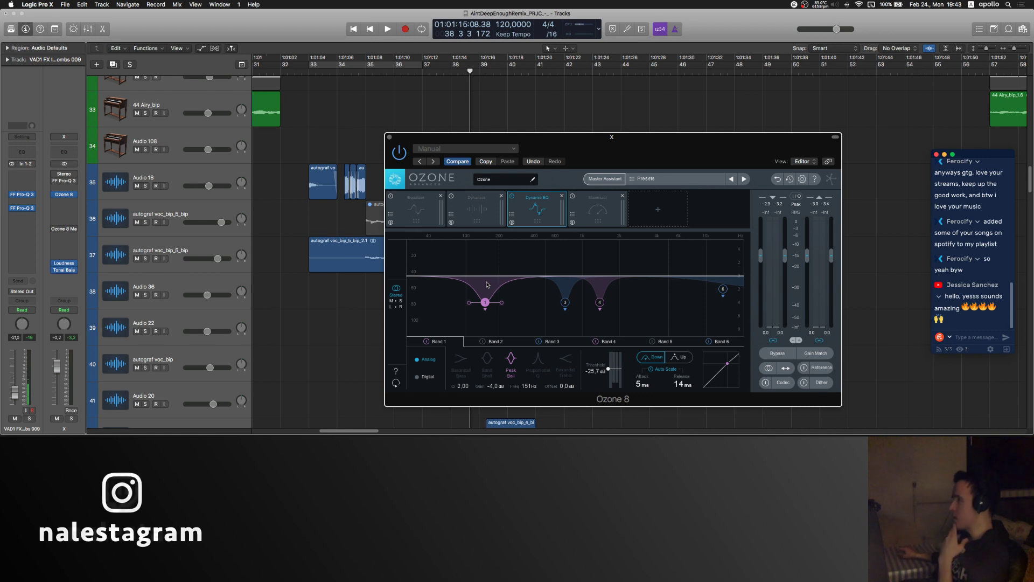
pyautogui.scroll(5, 323, 219)
pyautogui.scroll(20, 324, 219)
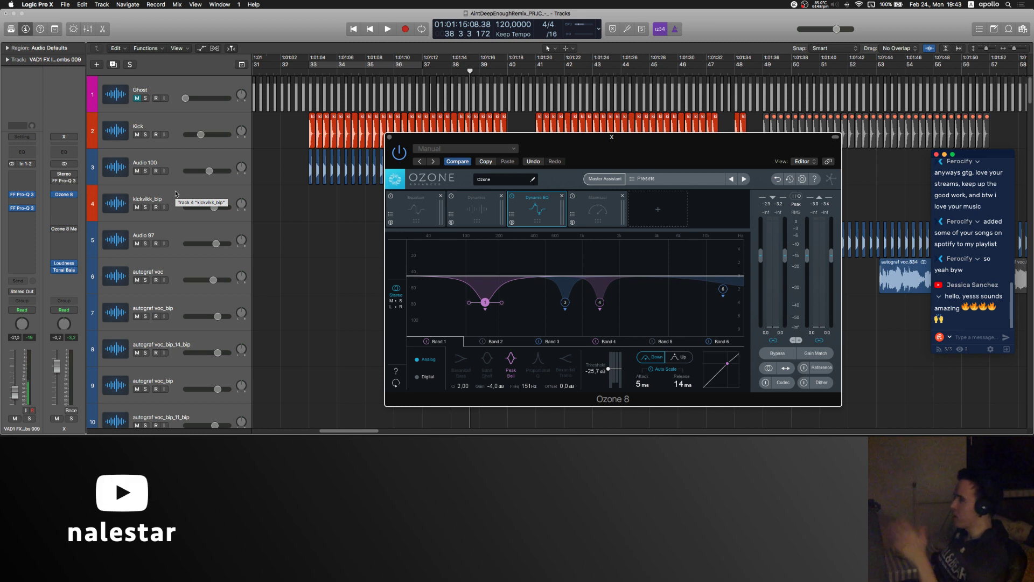
# Step: Select band 3 in Ozone 8's Dynamic EQ and play the drop from bar 33
pyautogui.click(565, 304)
pyautogui.press('space')
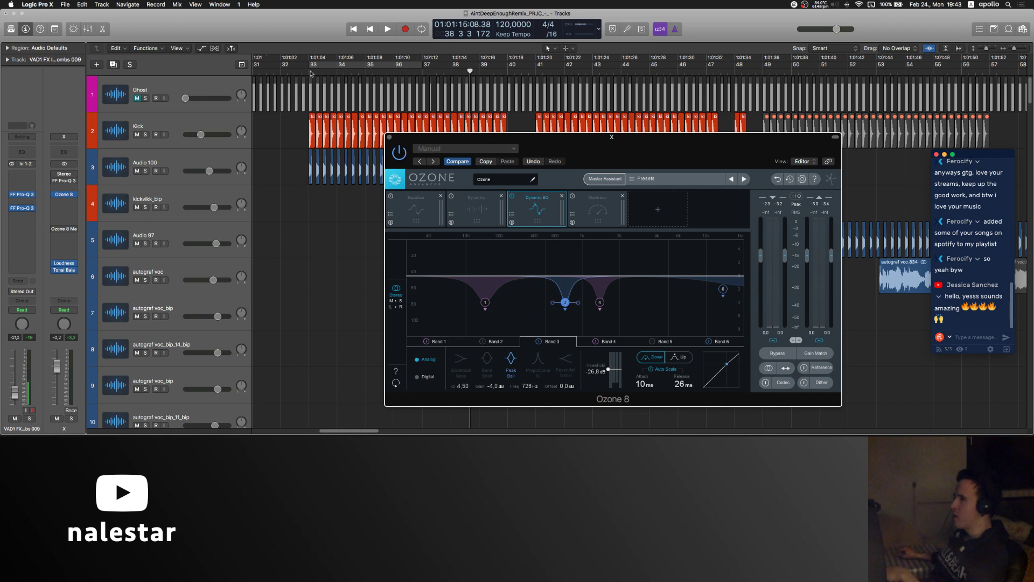
pyautogui.click(344, 277)
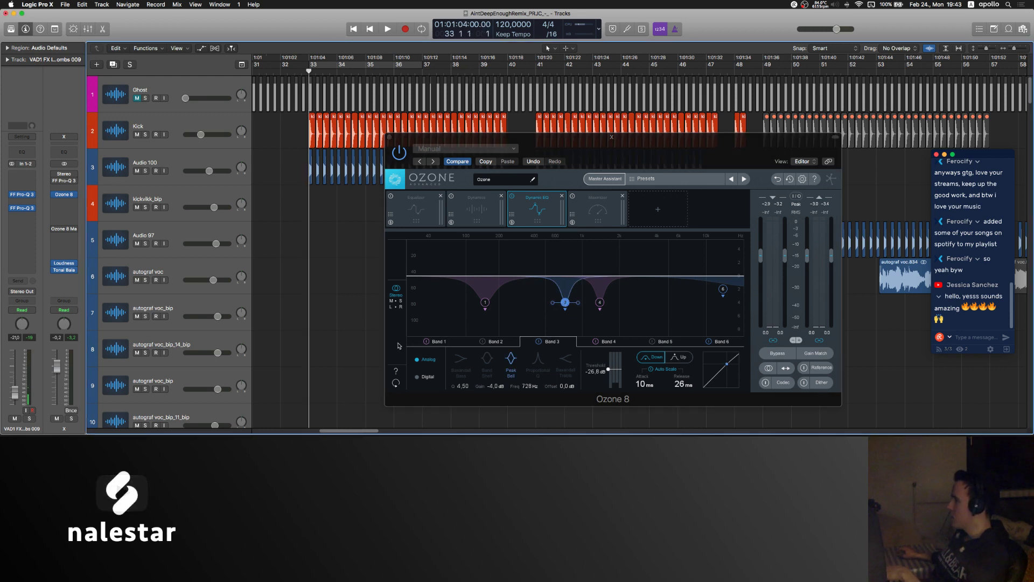
pyautogui.press('space')
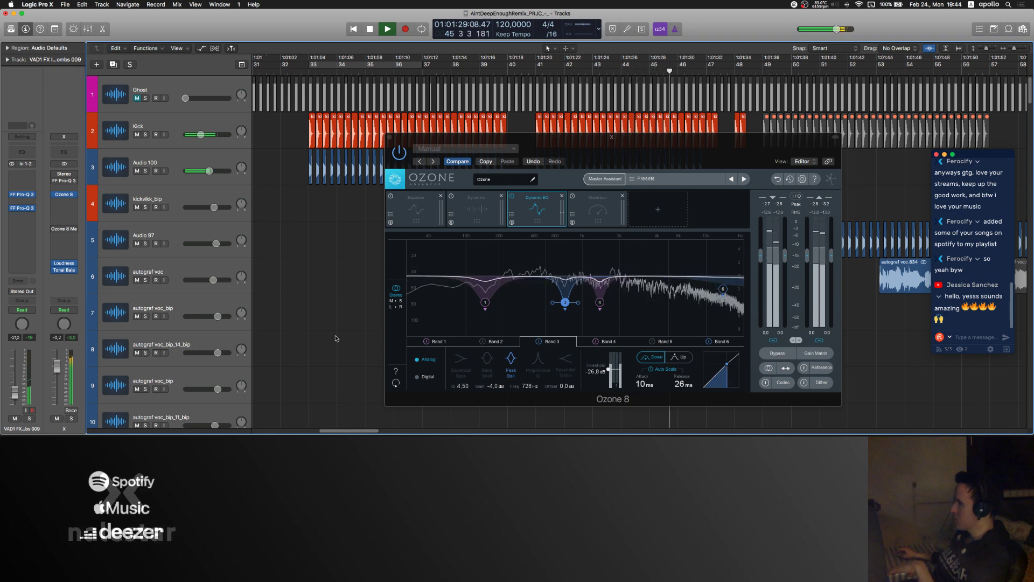
# Step: Compare the drop with Dynamic EQ bands 3 and 4 off and on, replaying from bar 41, and stop playback
pyautogui.click(541, 342)
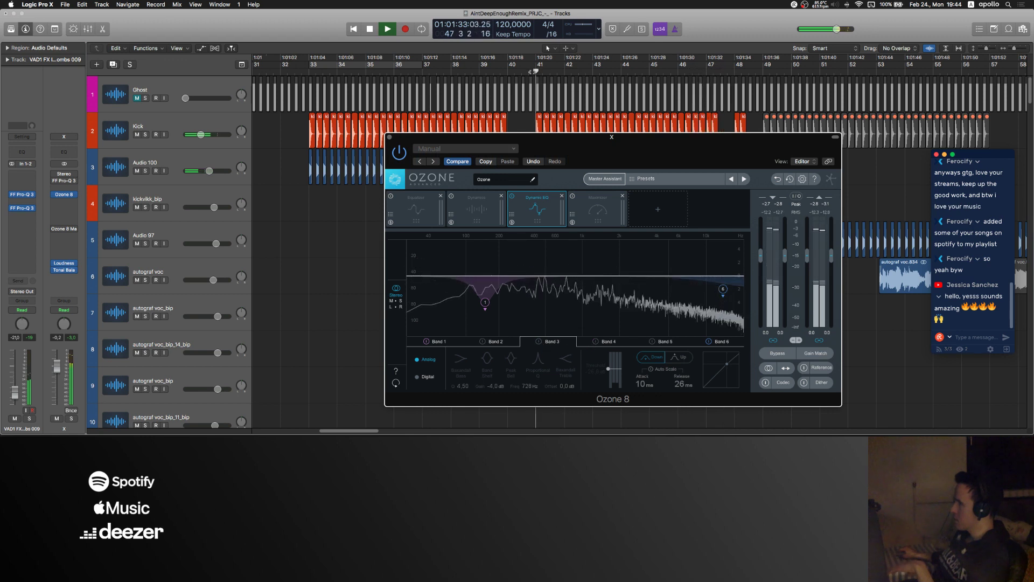
pyautogui.click(535, 71)
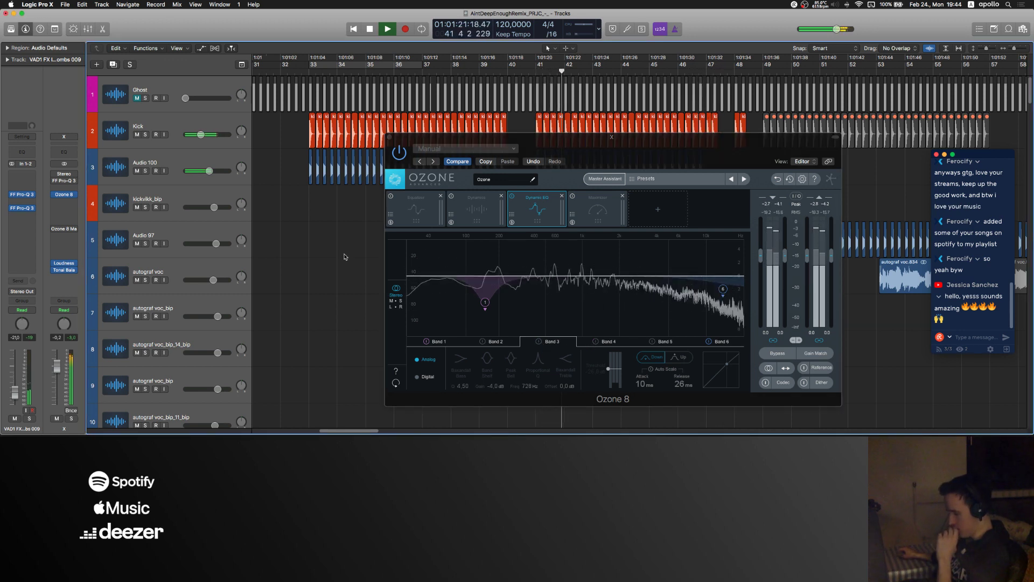
pyautogui.click(539, 342)
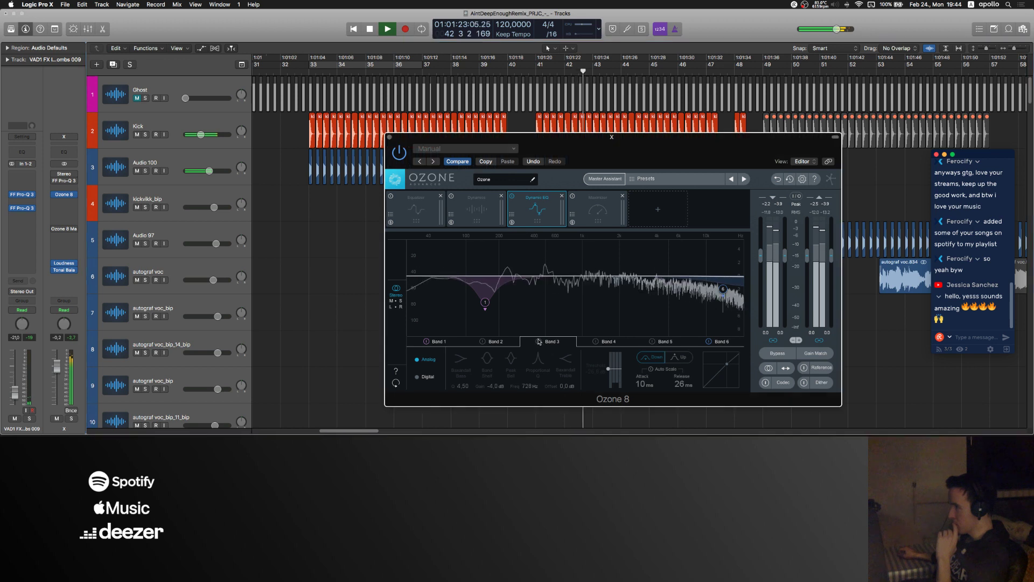
pyautogui.click(595, 342)
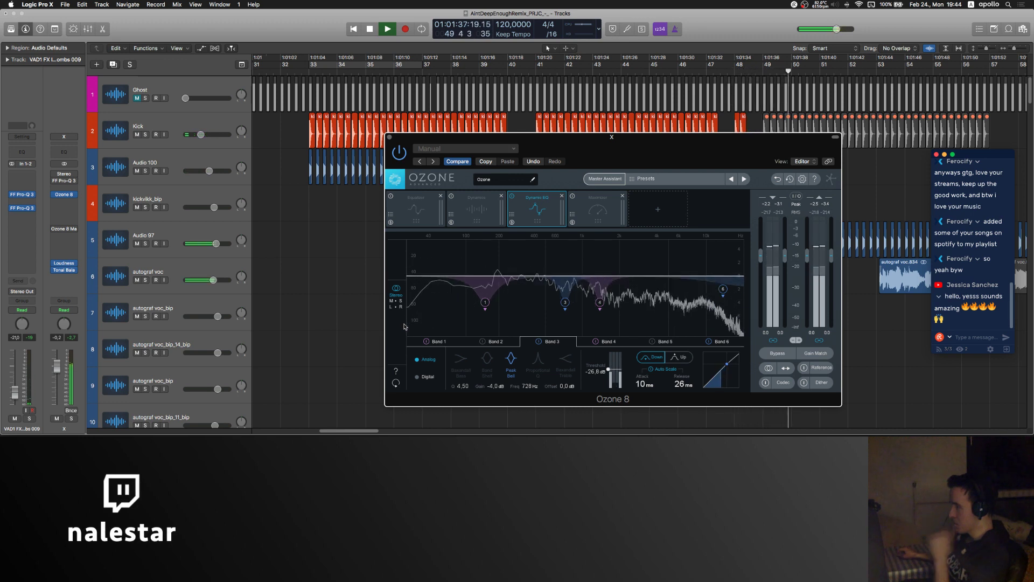
pyautogui.press('space')
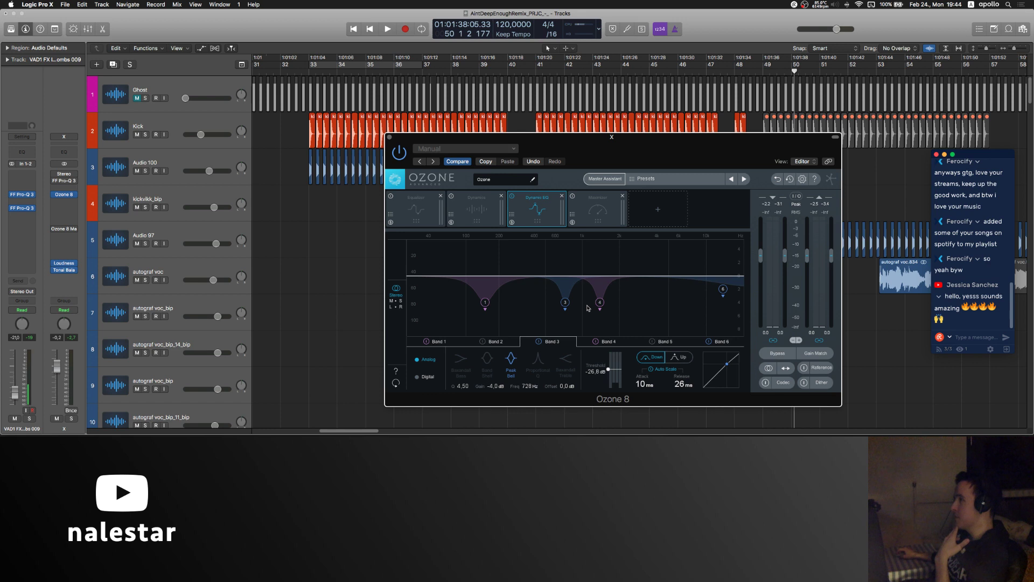
pyautogui.hscroll(3, 307, 241)
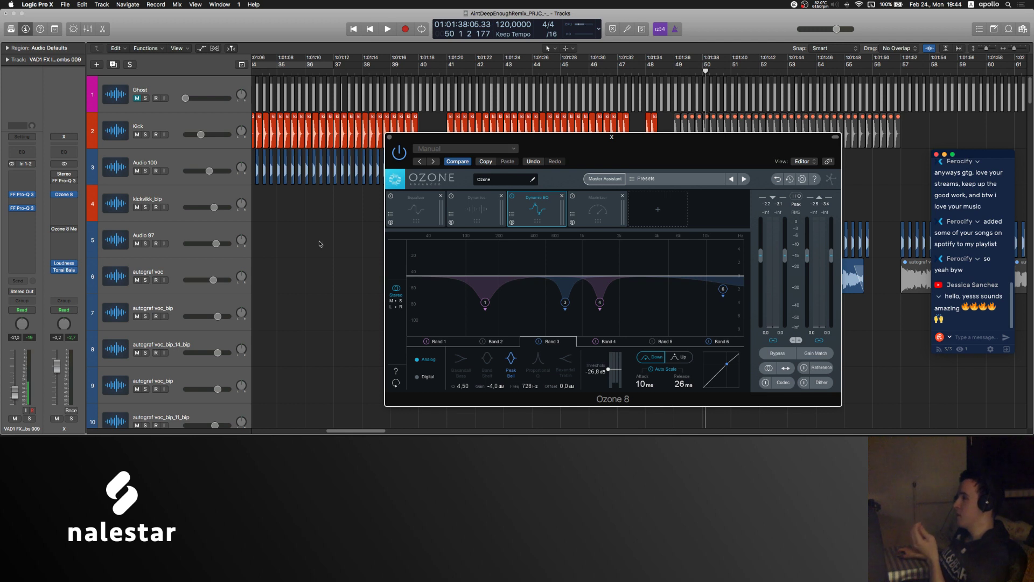
pyautogui.click(317, 245)
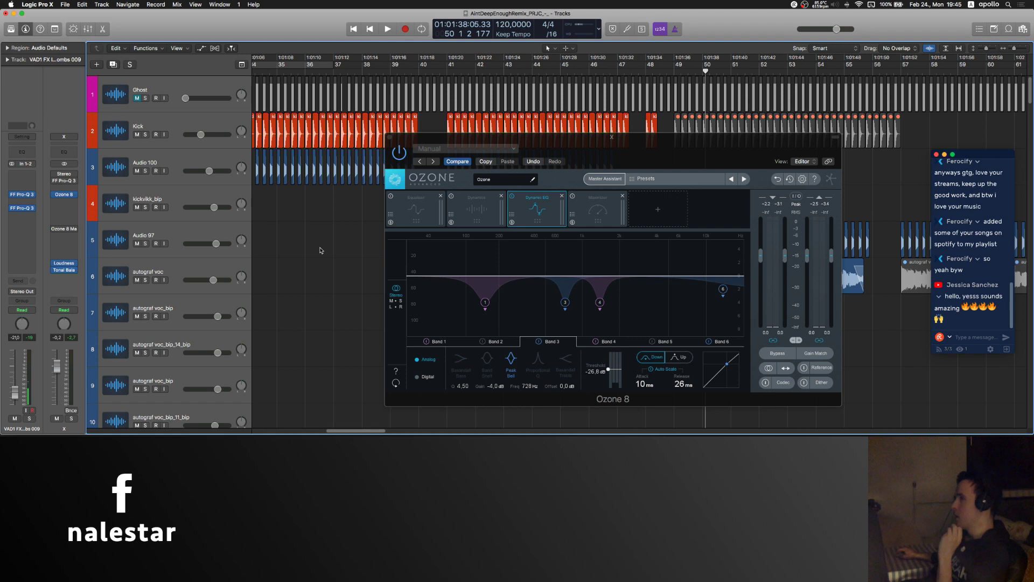
pyautogui.click(391, 138)
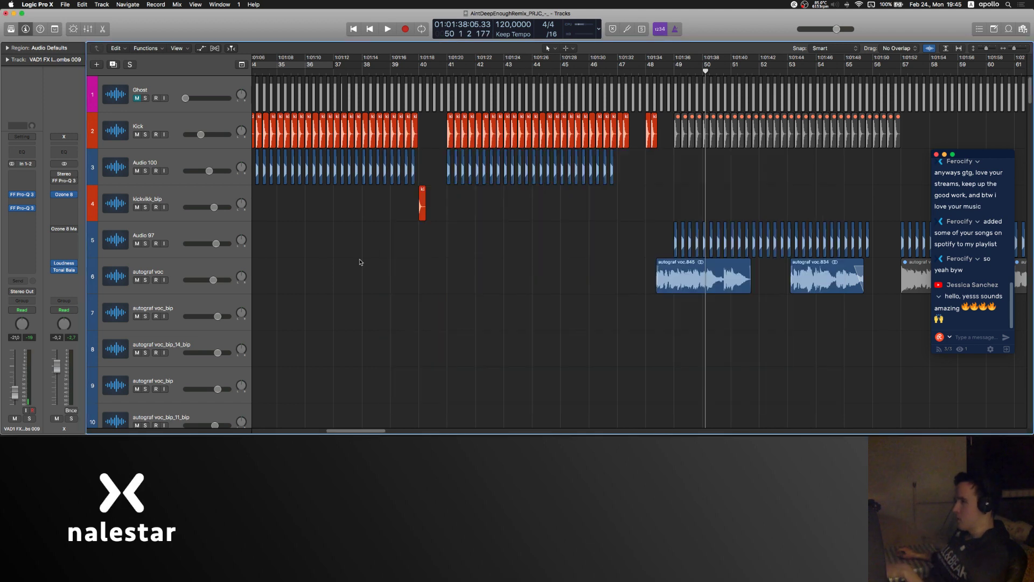
pyautogui.keyDown('ctrl'); pyautogui.keyDown('alt'); pyautogui.click(351, 237); pyautogui.keyUp('alt'); pyautogui.keyUp('ctrl')
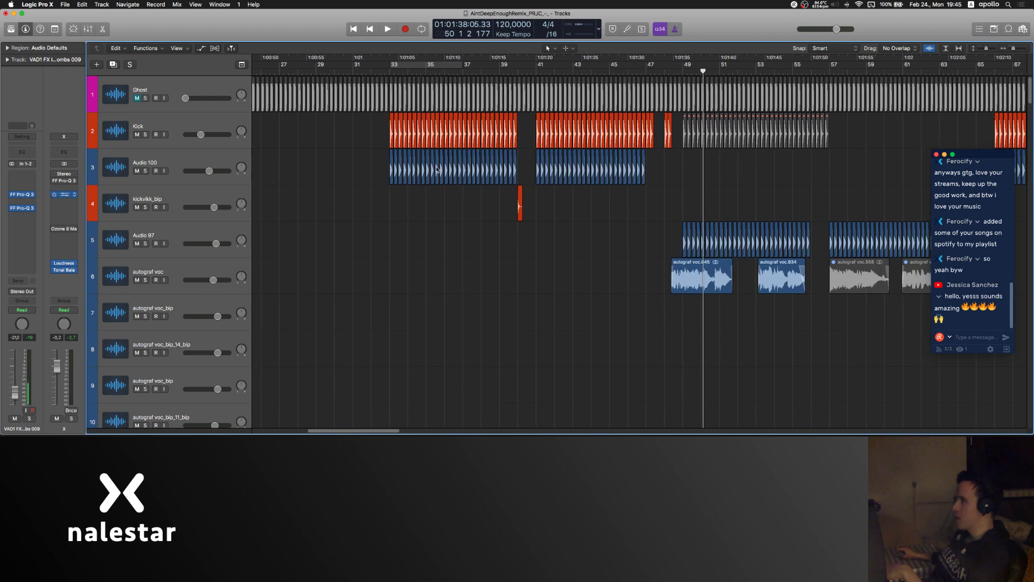
# Step: Reactivate the Equalizer and Maximizer modules in Ozone 8 and remove its Dynamics module
pyautogui.press('v')
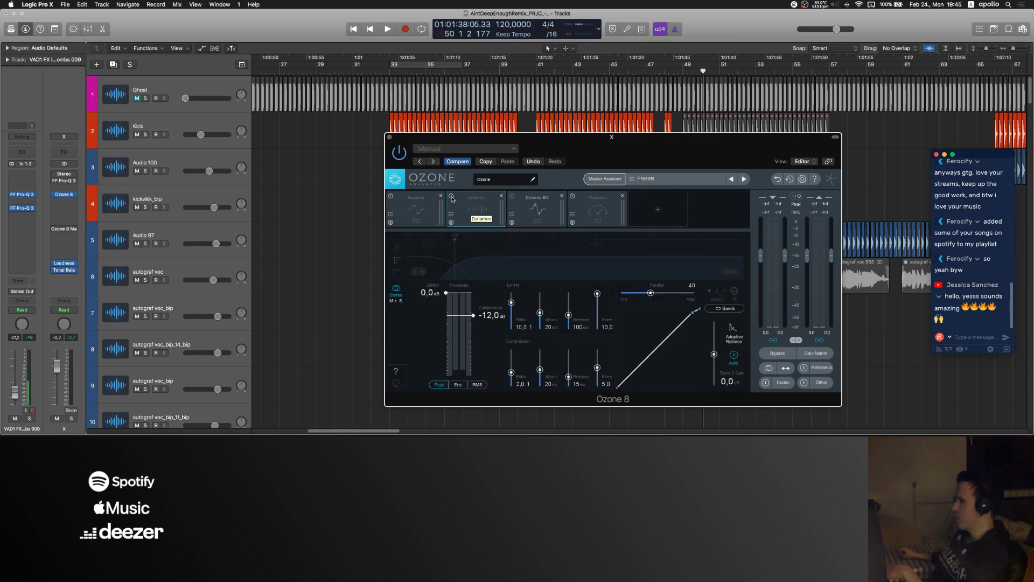
pyautogui.click(456, 161)
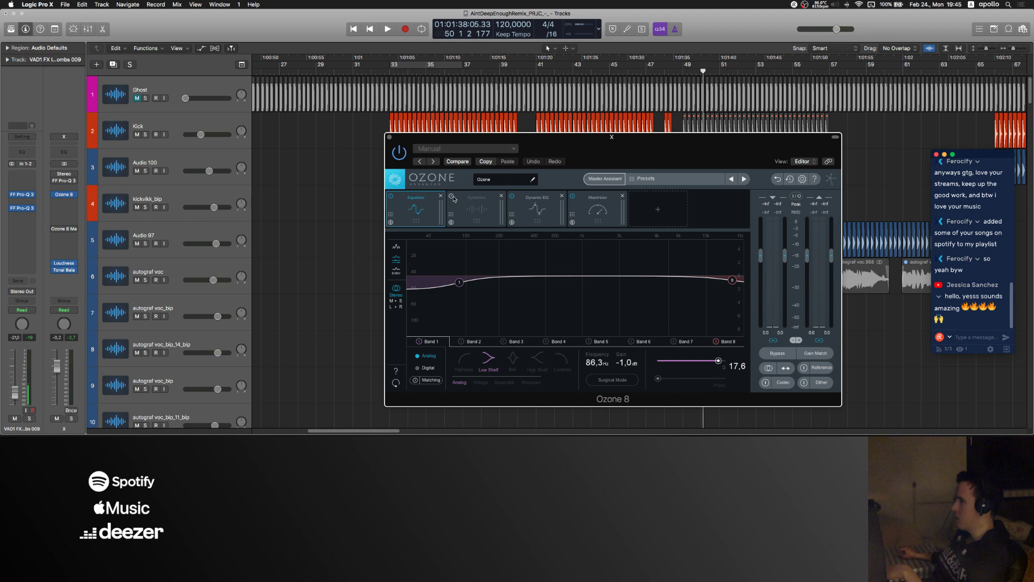
pyautogui.click(603, 217)
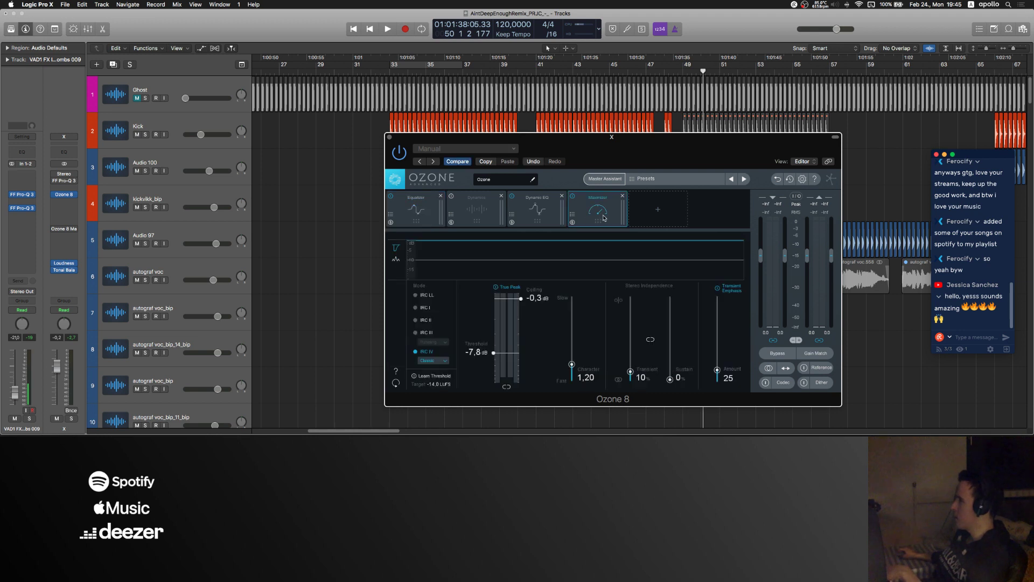
pyautogui.click(501, 196)
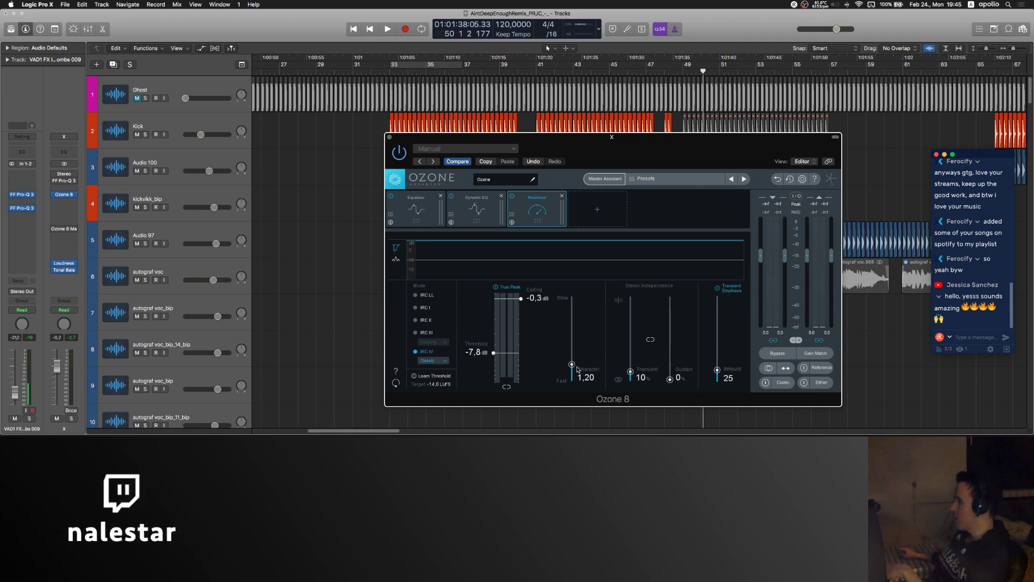
# Step: Enable and open the Ozone 8 Maximizer on the X output, setting Character to 1.60 and the linked Transient and Sustain stereo independence to 50%
pyautogui.click(64, 230)
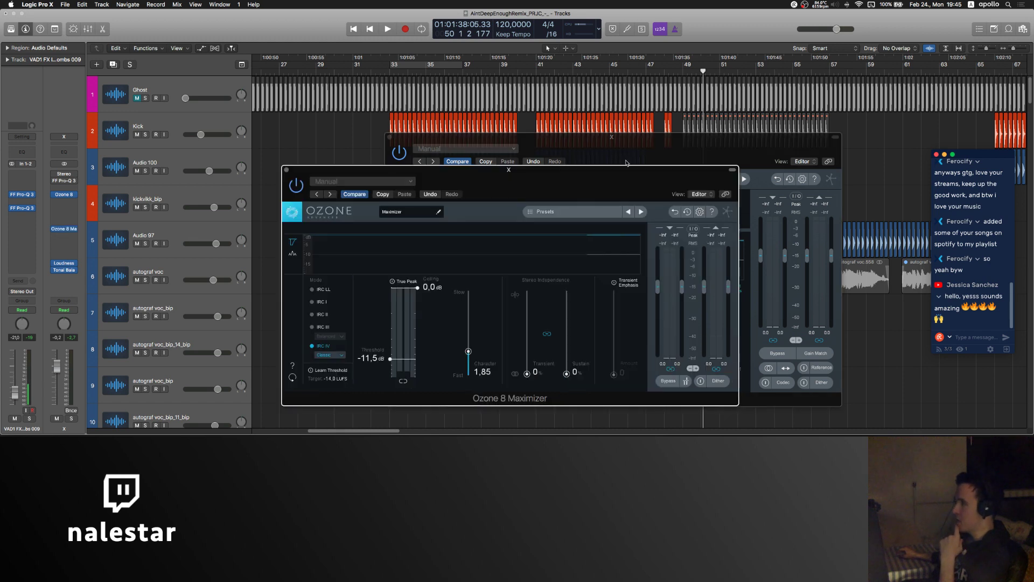
pyautogui.moveTo(603, 169); pyautogui.dragTo(425, 109)
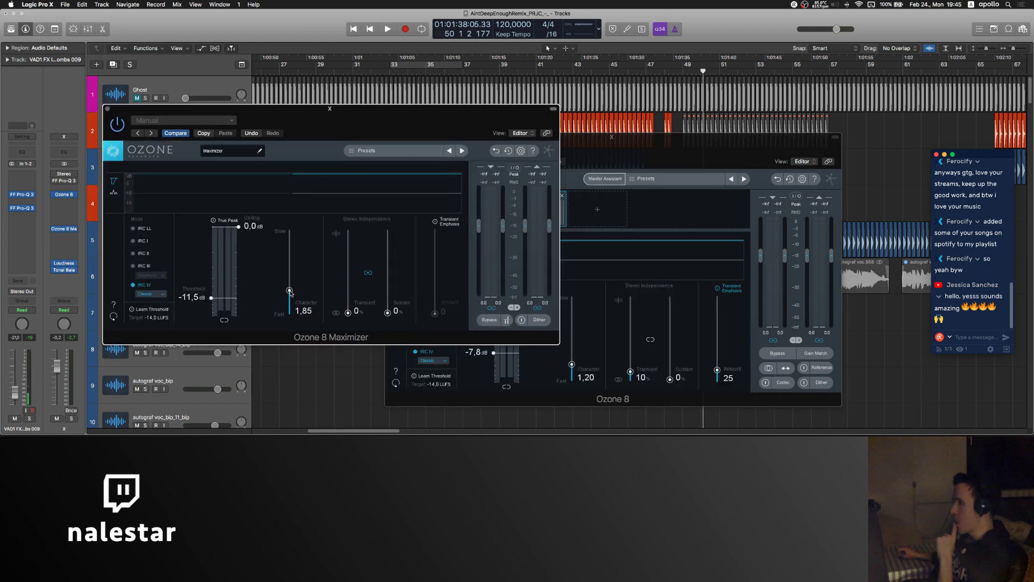
pyautogui.moveTo(291, 293); pyautogui.dragTo(291, 296)
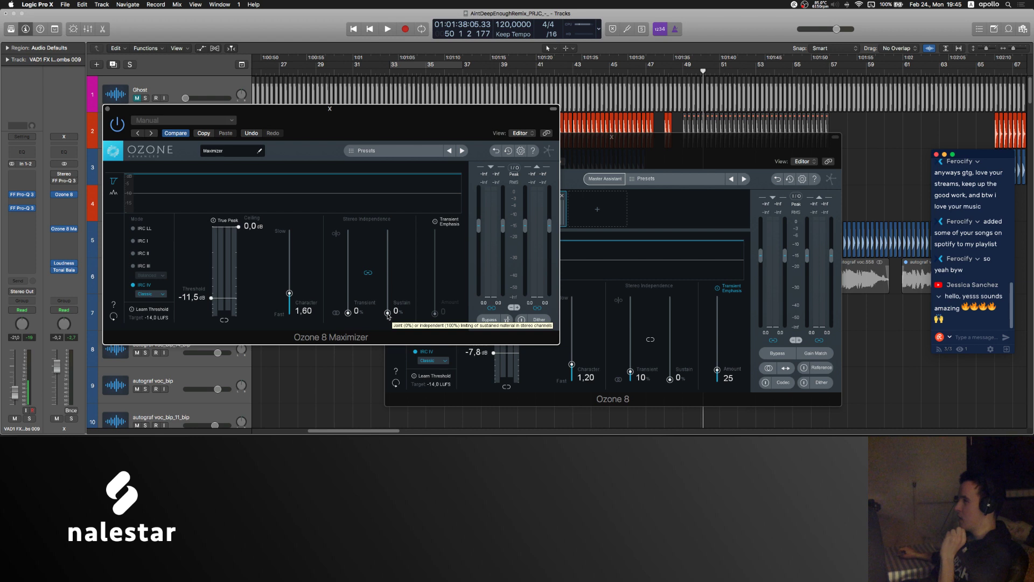
pyautogui.moveTo(388, 313); pyautogui.dragTo(388, 276)
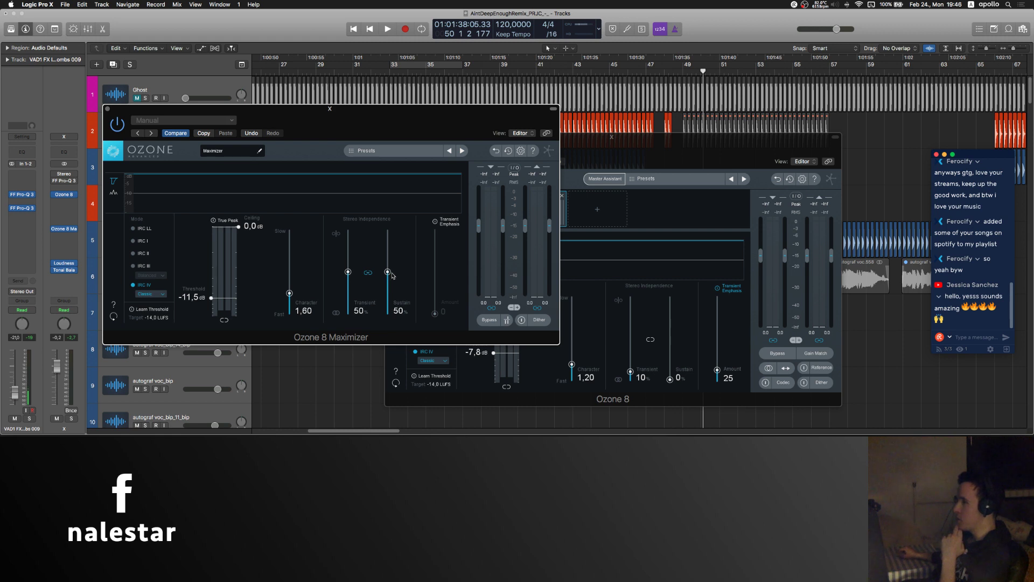
# Step: Enable Transient Emphasis in the Ozone 8 Maximizer with an amount of 100, close both Ozone windows and bypass the full Ozone 8
pyautogui.click(434, 222)
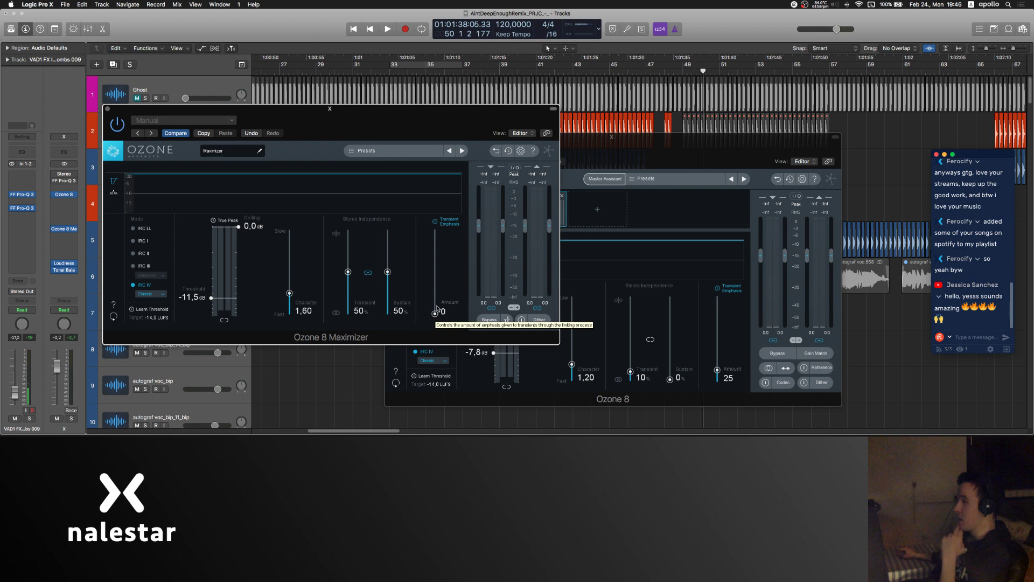
pyautogui.moveTo(436, 313); pyautogui.dragTo(436, 295)
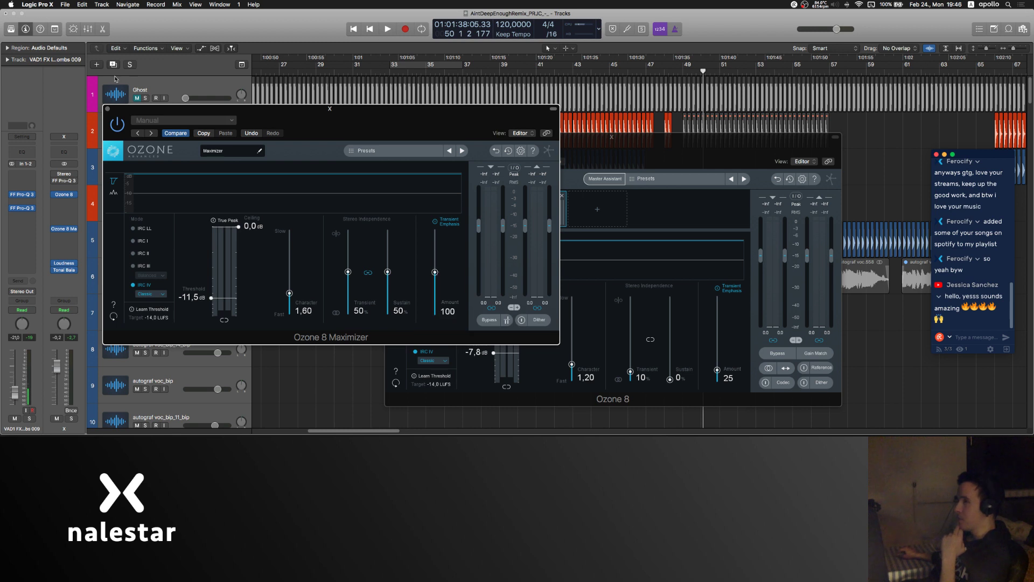
pyautogui.click(107, 108)
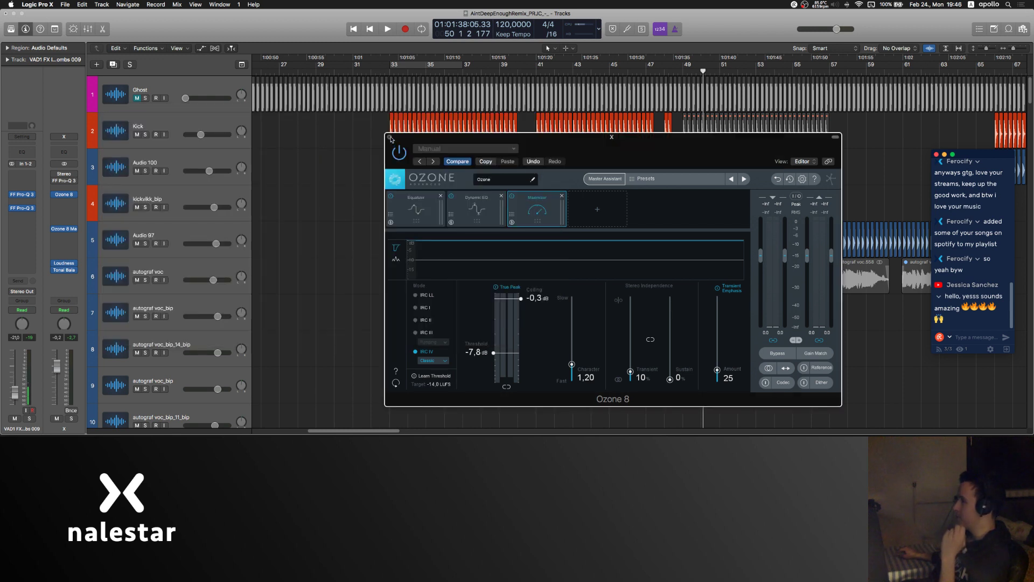
pyautogui.click(389, 137)
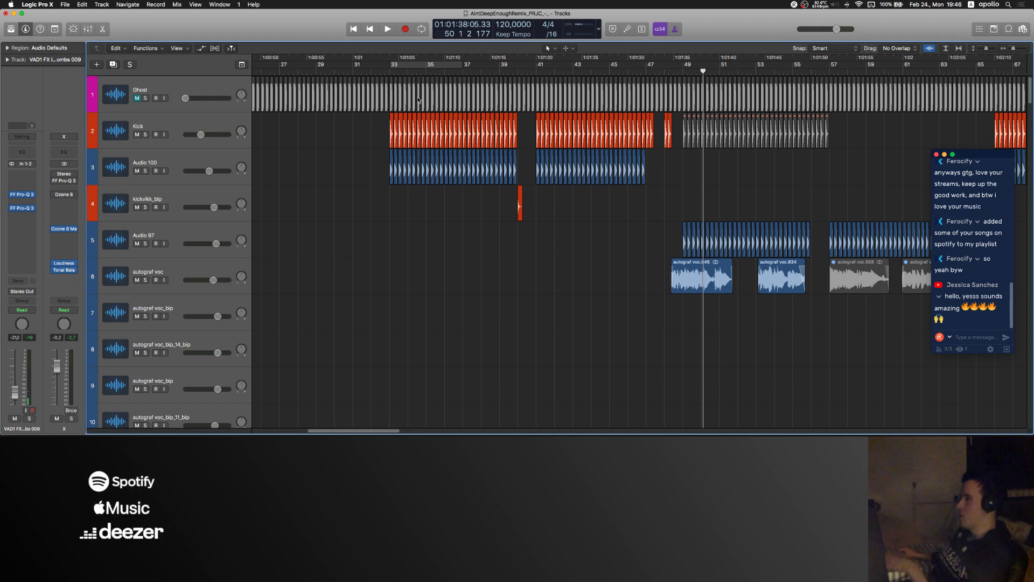
# Step: Play the arrangement from bar 16, with the timeline zoomed out to show both drops
pyautogui.click(375, 69)
pyautogui.scroll(-5, 365, 183)
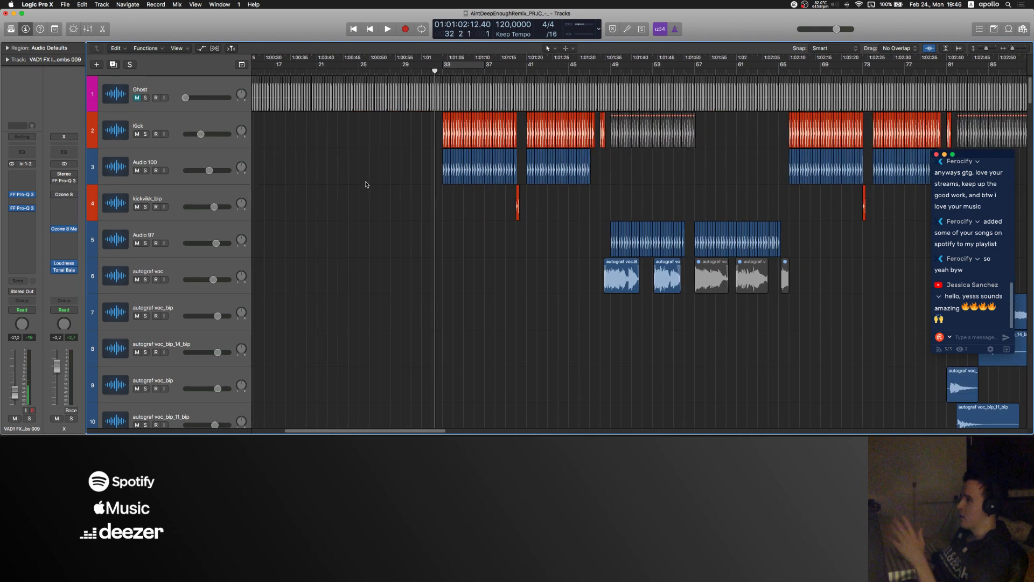
pyautogui.click(325, 72)
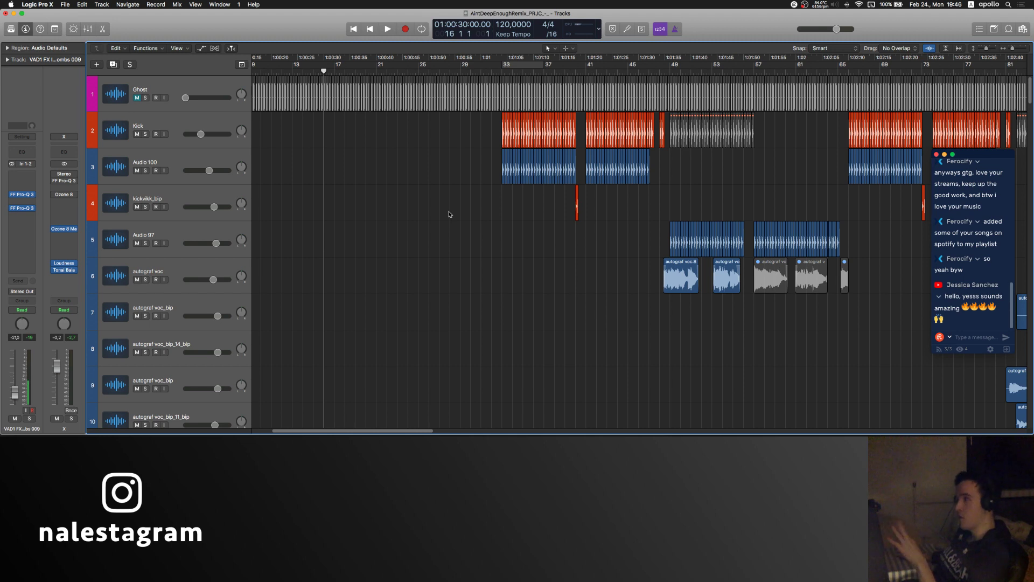
pyautogui.hscroll(5, 474, 217)
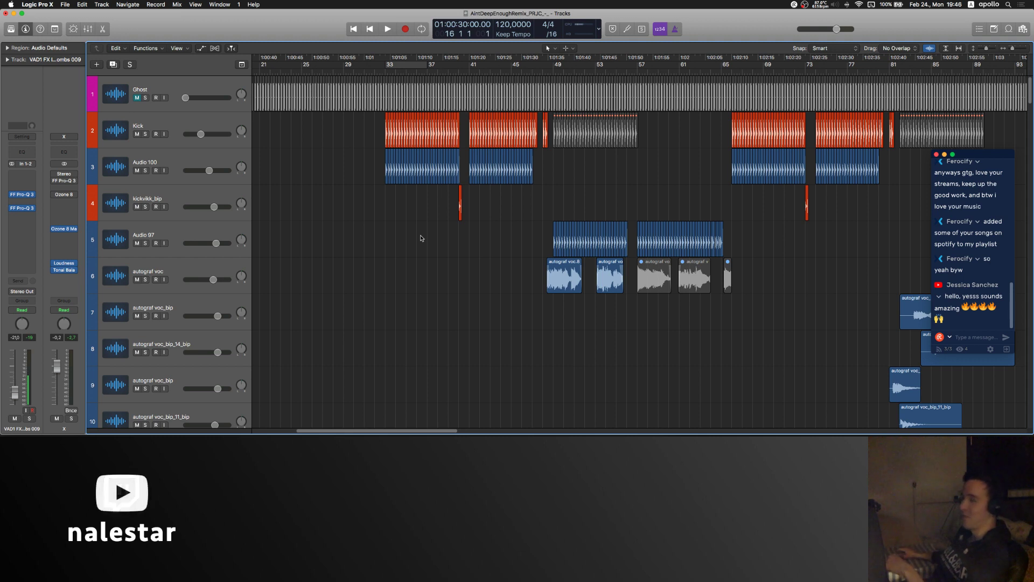
pyautogui.press('space')
pyautogui.scroll(-1, 356, 135)
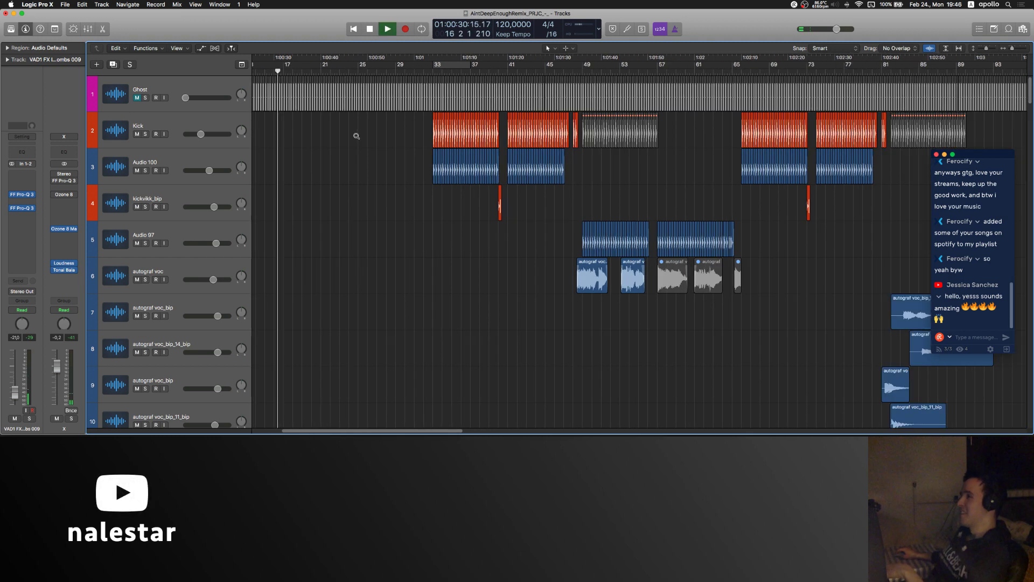
pyautogui.scroll(-1, 356, 136)
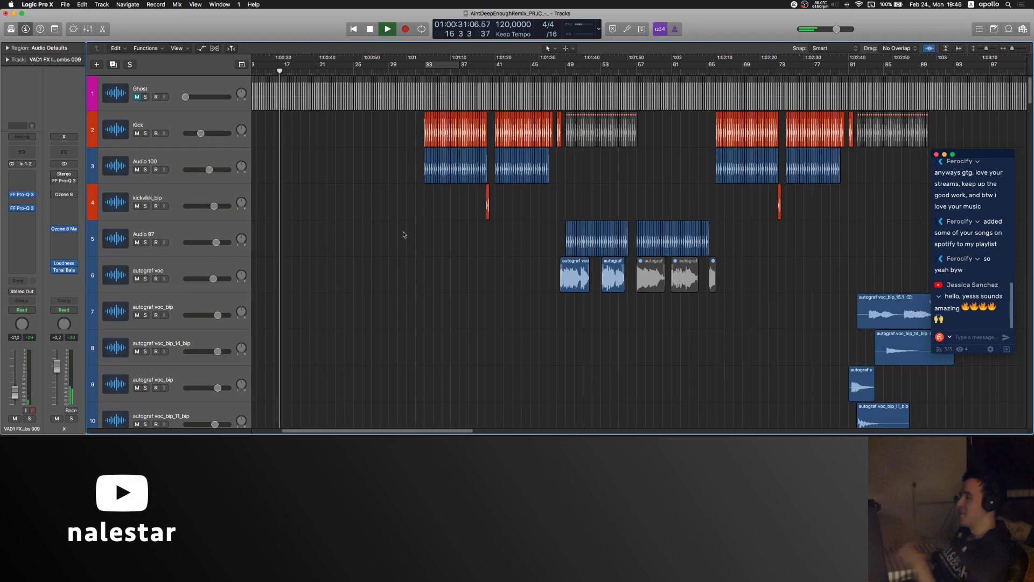
# Step: Open the Loudness Meter, Tonal Balance Control and Ozone 8 Maximizer during playback and arrange their windows side by side
pyautogui.click(63, 265)
pyautogui.moveTo(674, 103); pyautogui.dragTo(844, 106)
pyautogui.moveTo(134, 22); pyautogui.dragTo(553, 75)
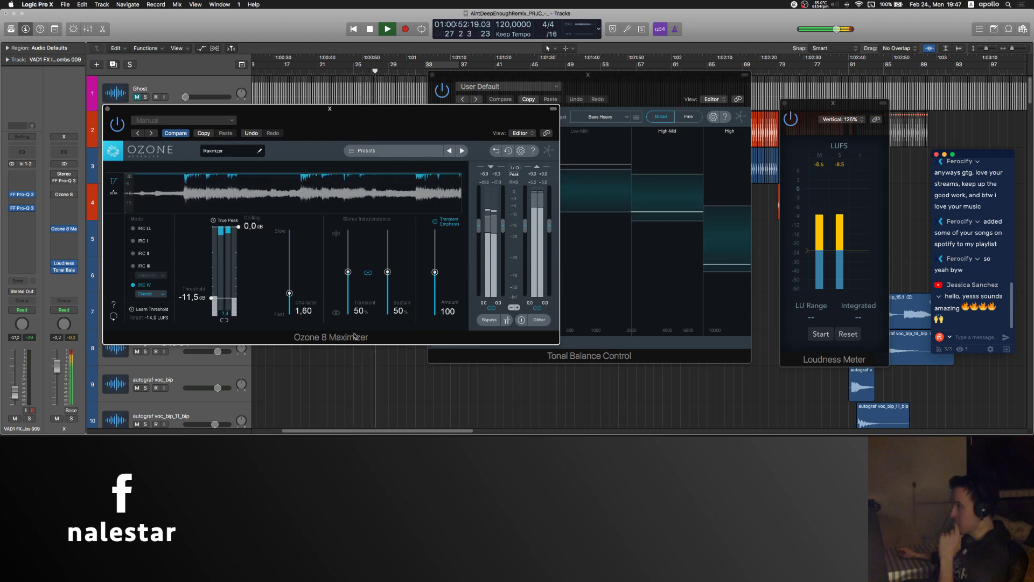
pyautogui.moveTo(455, 124); pyautogui.dragTo(312, 193)
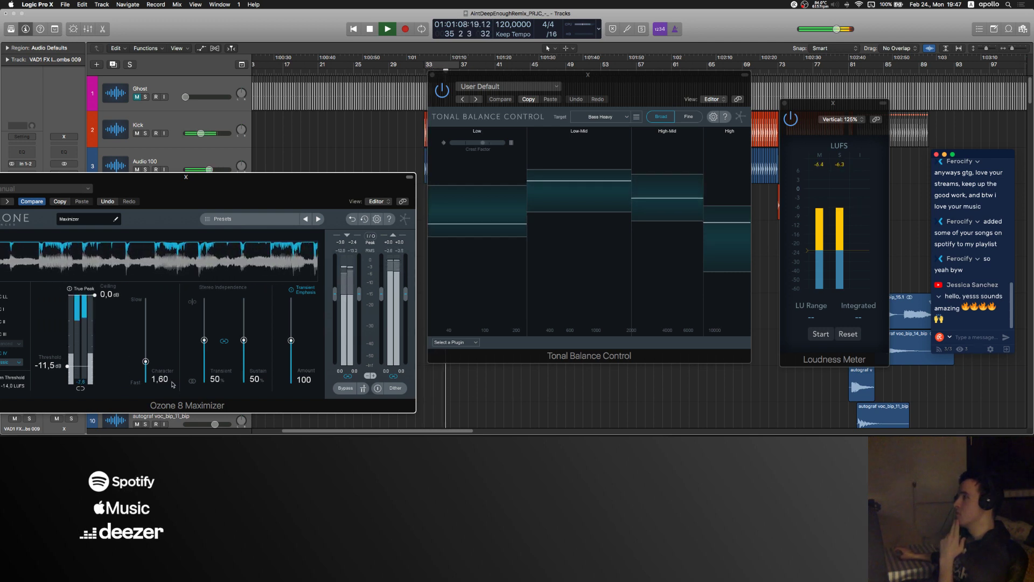
# Step: Set the Maximizer's Threshold to -10.5 dB and Character to 1.80, and start the Loudness Meter's integrated measurement
pyautogui.moveTo(83, 370); pyautogui.dragTo(84, 367)
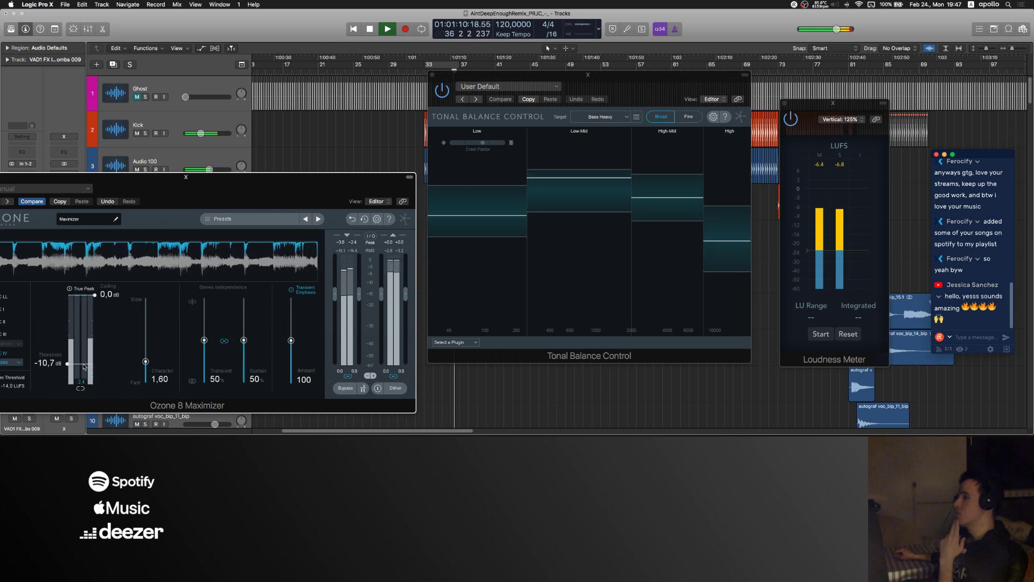
pyautogui.moveTo(146, 362); pyautogui.dragTo(147, 360)
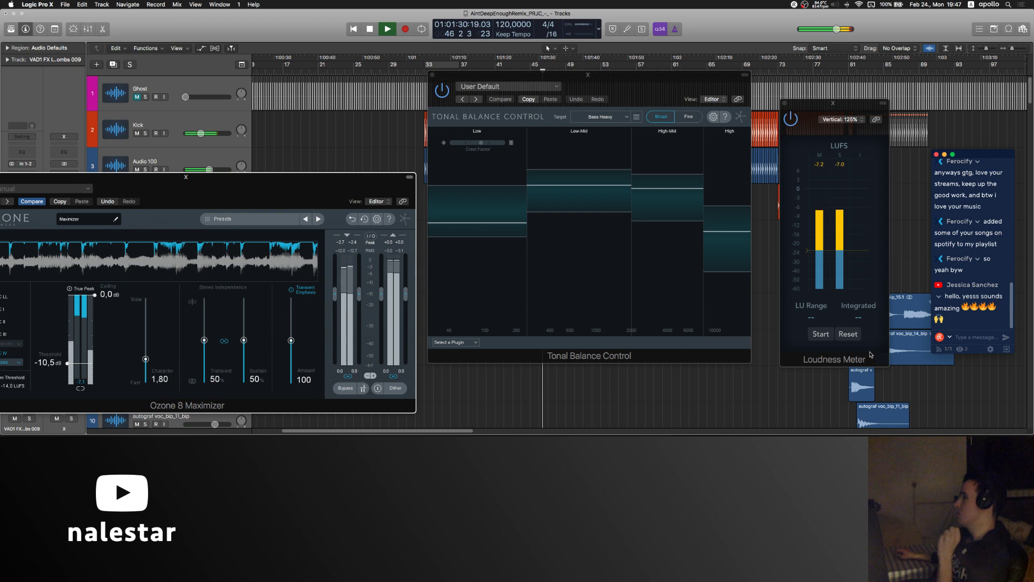
pyautogui.click(821, 334)
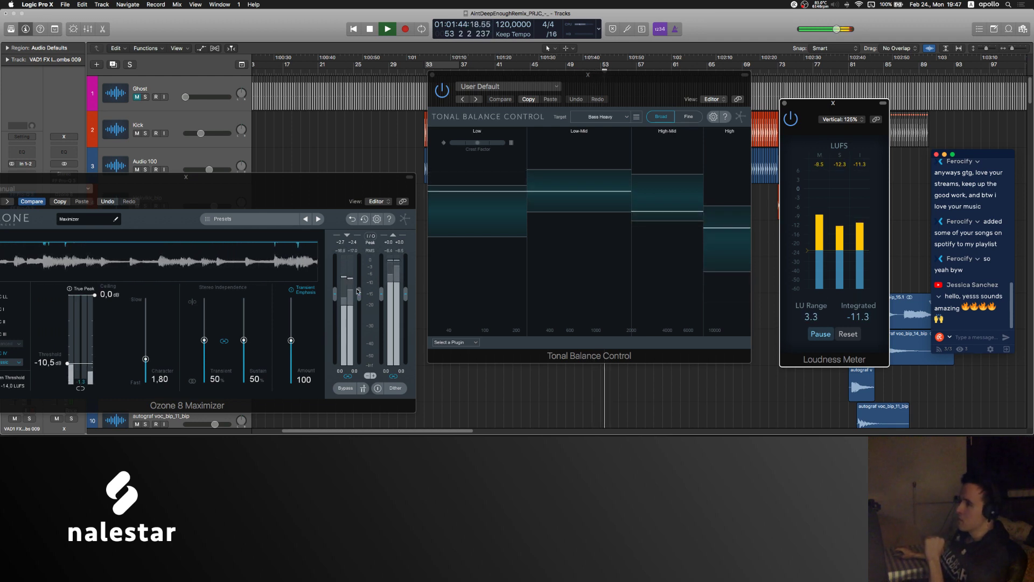
# Step: Set the Maximizer's linked Transient and Sustain stereo independence to 0% and Ceiling to -0.1 dB, and compare against gain-matched bypass
pyautogui.click(245, 352)
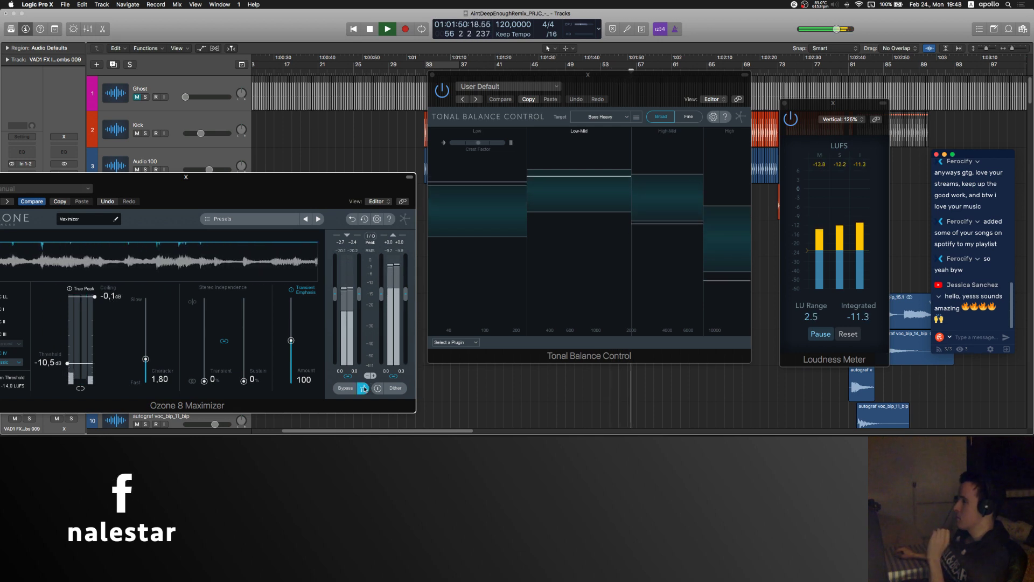
pyautogui.click(345, 388)
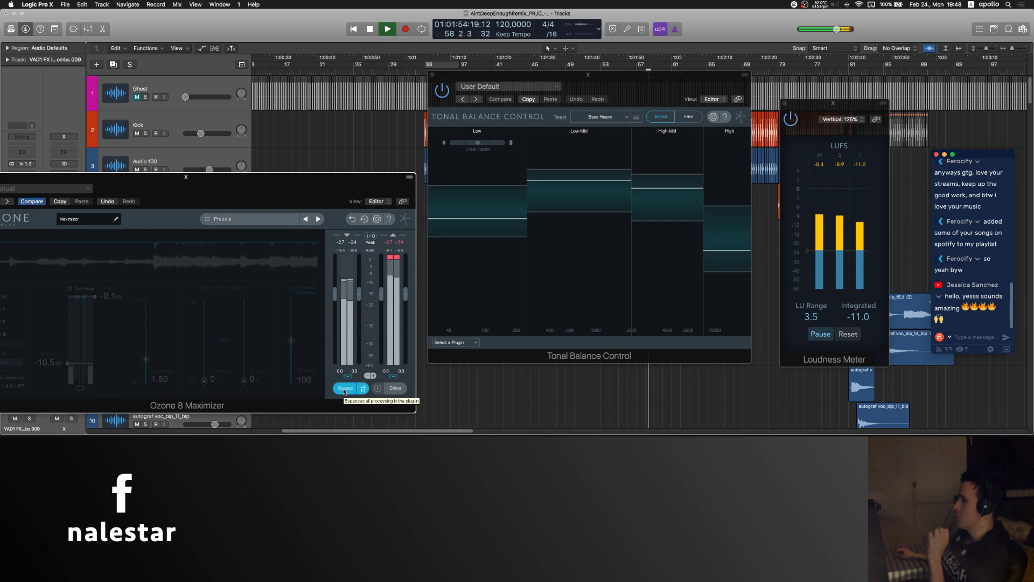
pyautogui.click(345, 389)
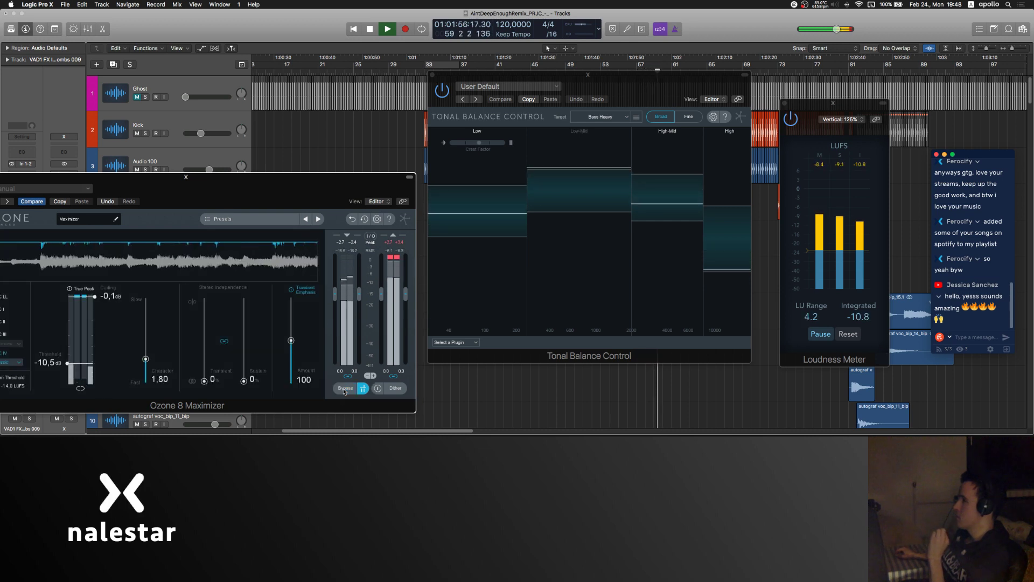
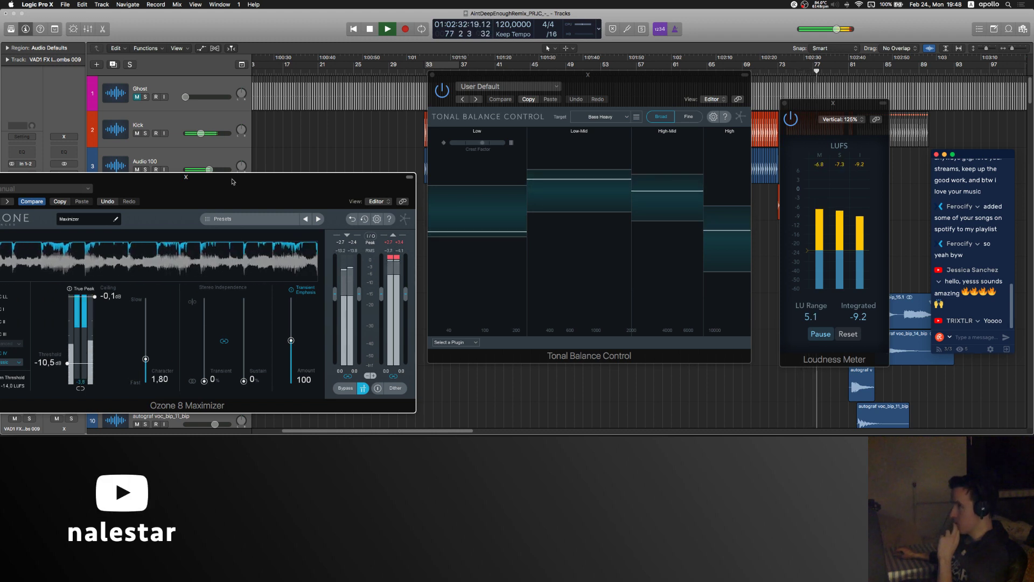
# Step: Lower the Maximizer's Transient Emphasis amount to 60, stop playback and pause the loudness measurement
pyautogui.moveTo(232, 182); pyautogui.dragTo(323, 175)
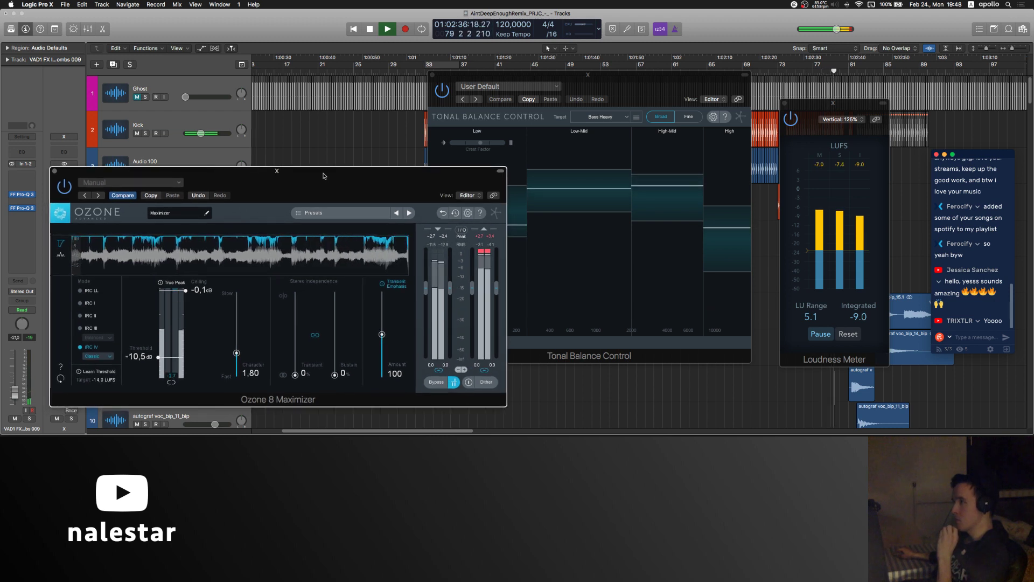
pyautogui.moveTo(382, 335); pyautogui.dragTo(384, 354)
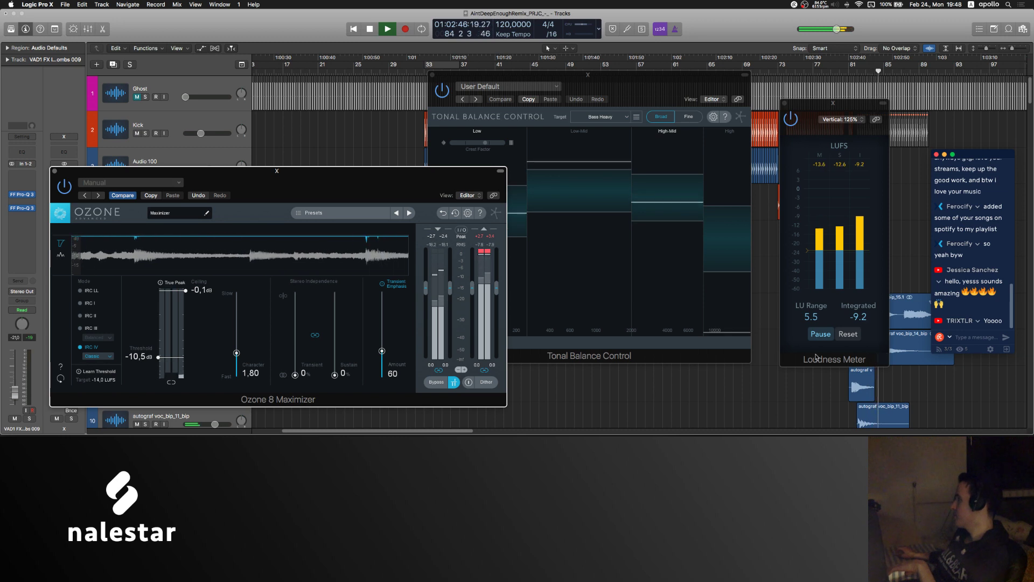
pyautogui.press('space')
pyautogui.click(821, 334)
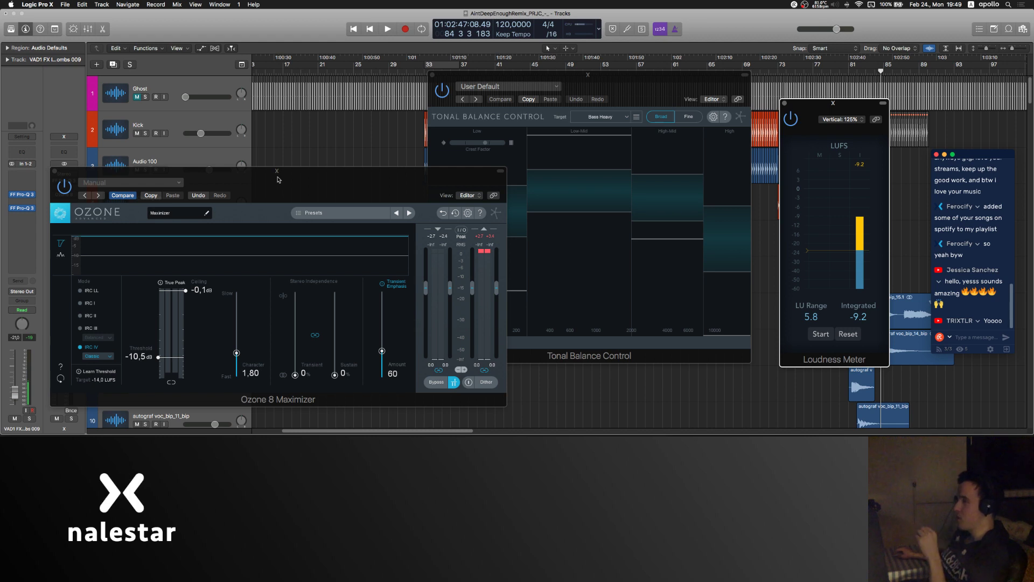
# Step: Set the Maximizer's Threshold to -10.1 dB and close the Maximizer, Tonal Balance Control and Loudness Meter windows
pyautogui.moveTo(278, 179); pyautogui.dragTo(440, 174)
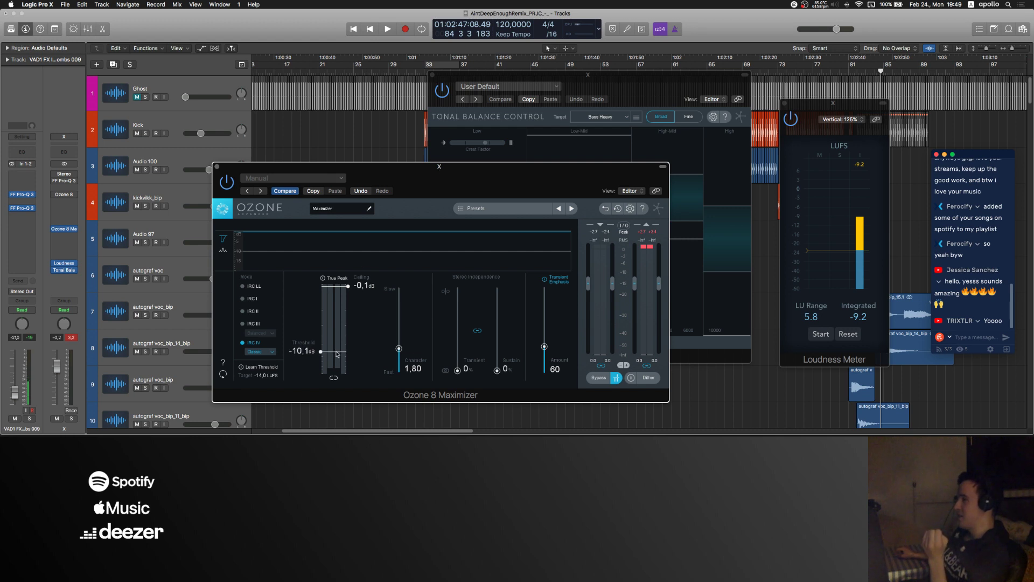
pyautogui.click(217, 167)
pyautogui.click(432, 75)
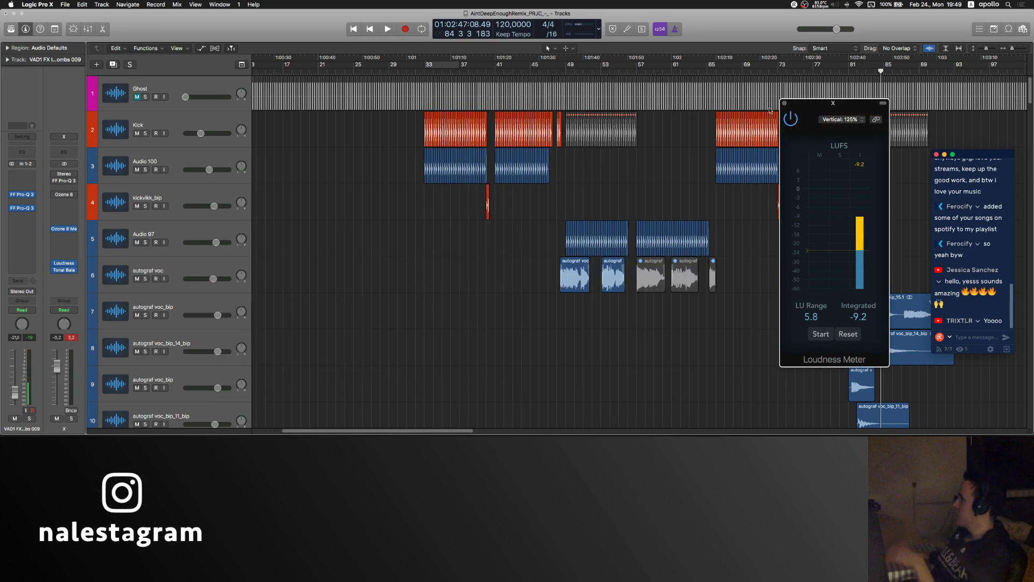
pyautogui.click(786, 103)
# Step: Place the playhead at bar 33 and enable cycling over bars 33 to 37 at the start of the first drop
pyautogui.click(425, 66)
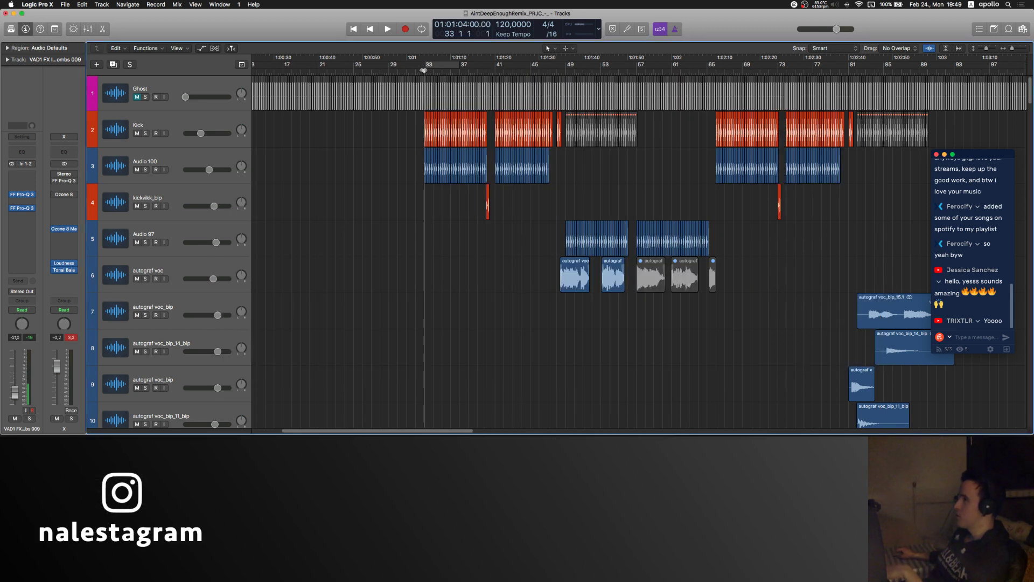
pyautogui.press('super+Right')
pyautogui.press('super+Right')
pyautogui.press('super+Right')
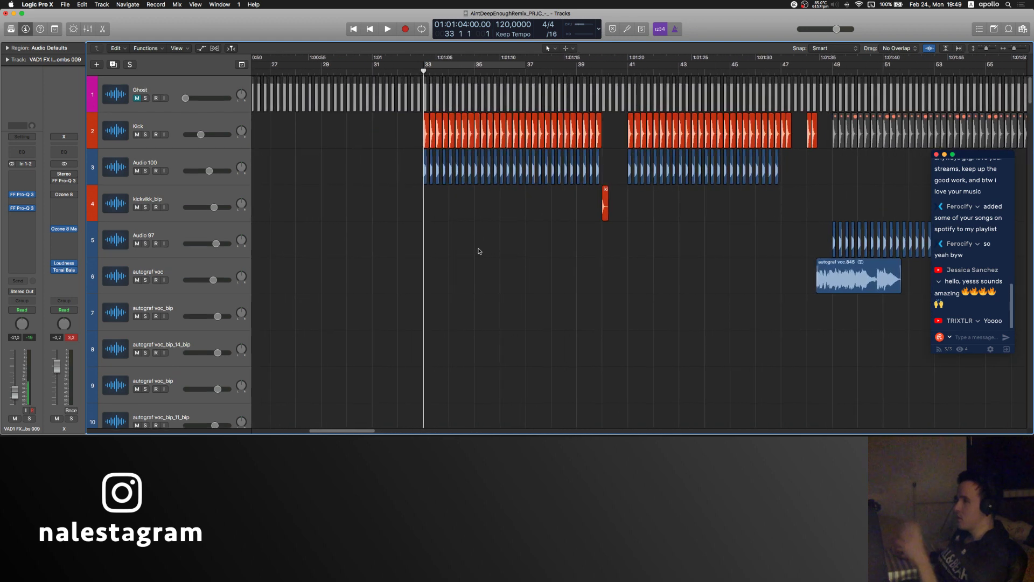
pyautogui.hscroll(2, 410, 218)
pyautogui.scroll(-10, 418, 222)
pyautogui.scroll(-10, 420, 222)
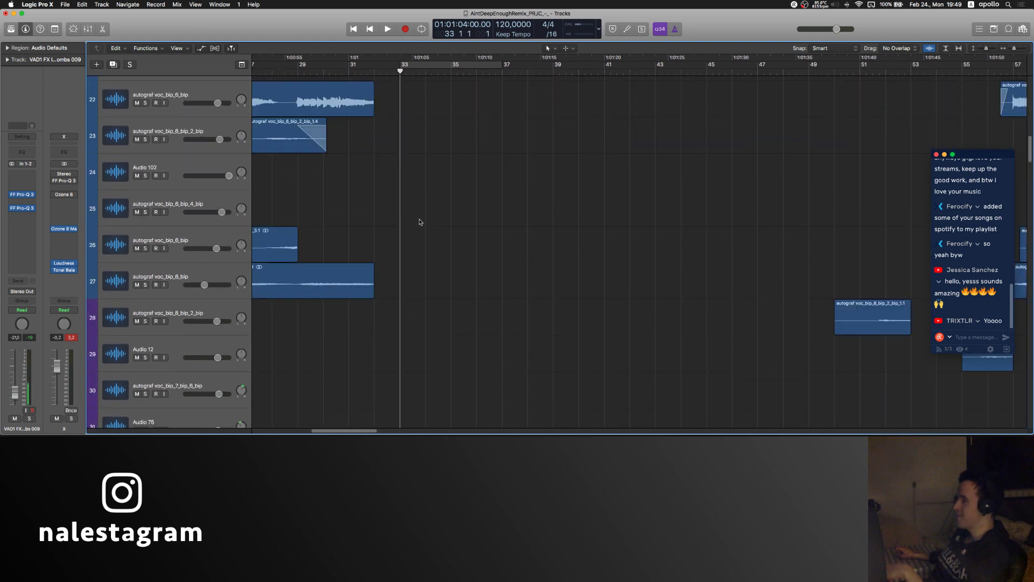
pyautogui.scroll(15, 421, 220)
pyautogui.scroll(10, 421, 220)
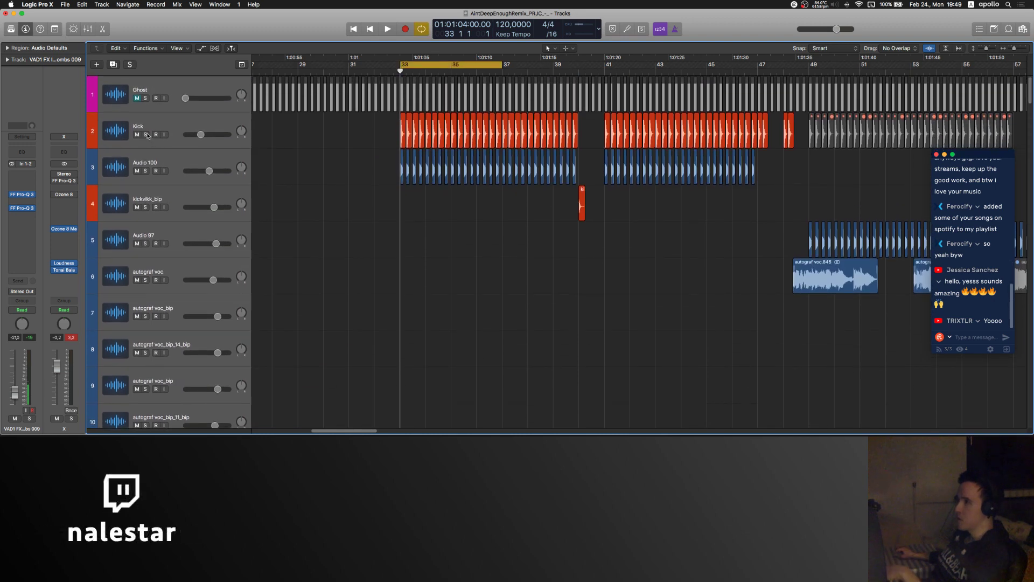
# Step: Solo the Kick and Audio 100 tracks, play the looped section and stop playback
pyautogui.moveTo(148, 135); pyautogui.dragTo(146, 171)
pyautogui.press('space')
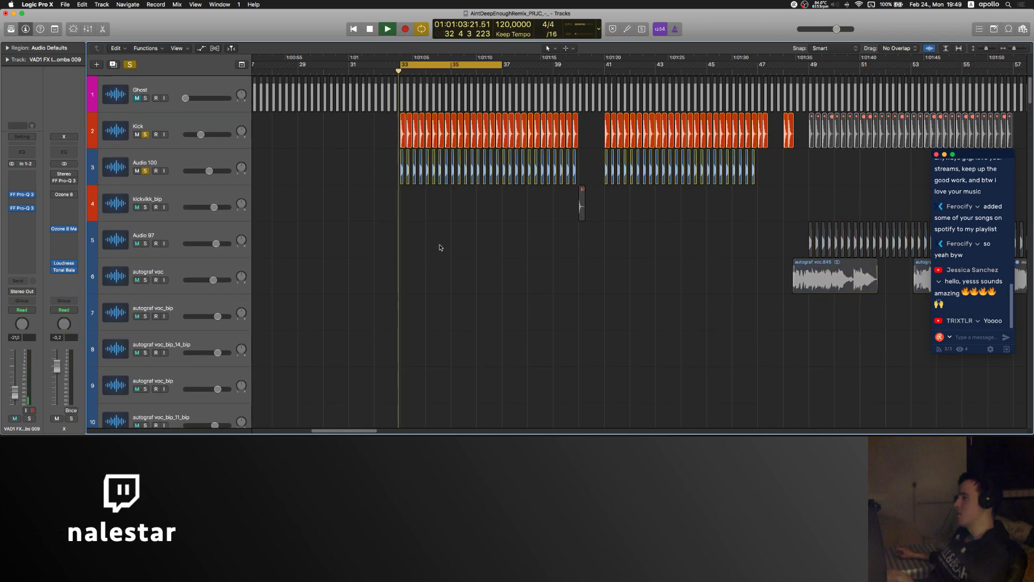
pyautogui.scroll(-10, 377, 248)
pyautogui.scroll(10, 353, 248)
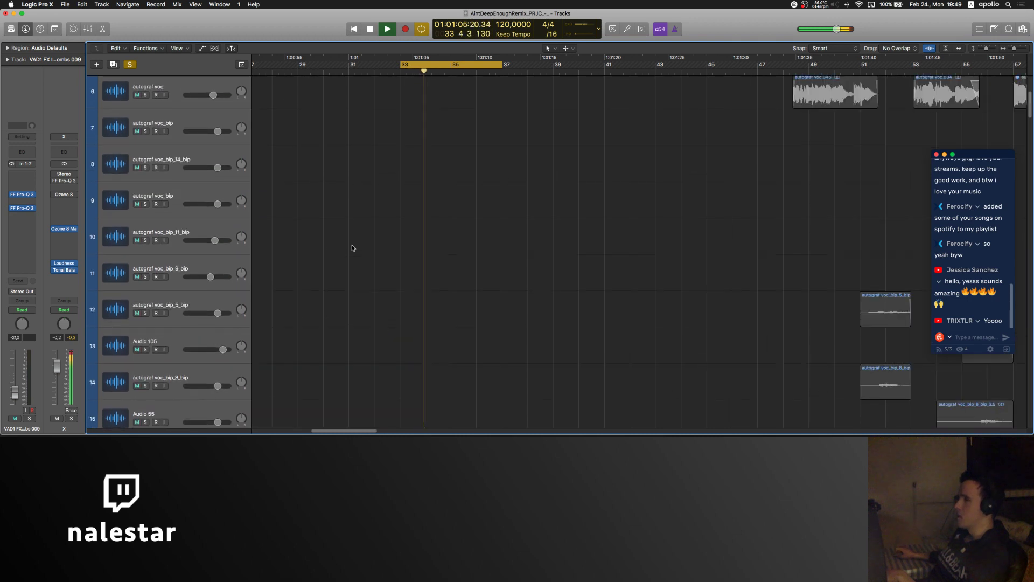
pyautogui.press('space')
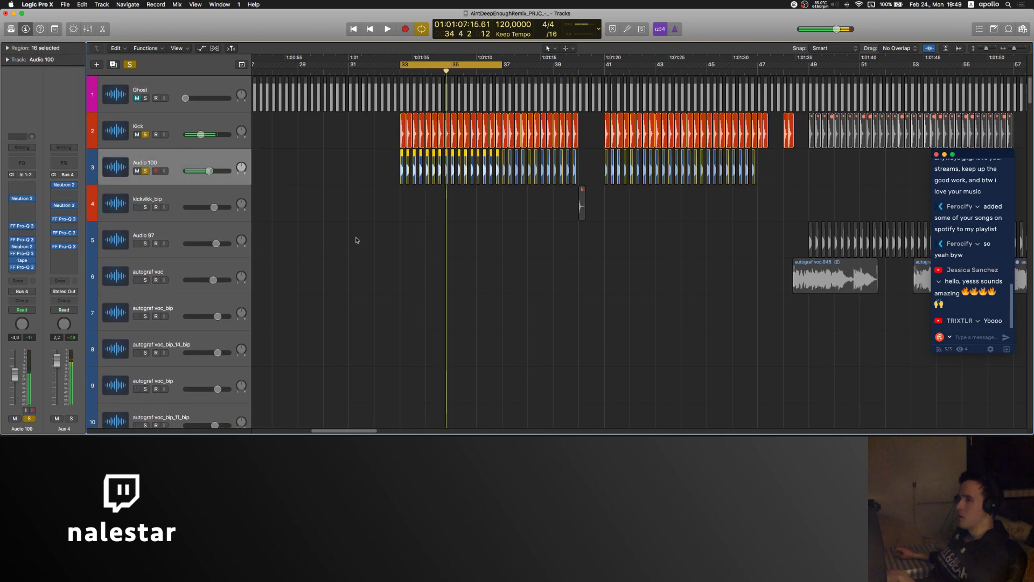
# Step: Reopen the Ozone 8 Maximizer on the X output, set its Threshold to -10.7 dB and close its window
pyautogui.click(168, 84)
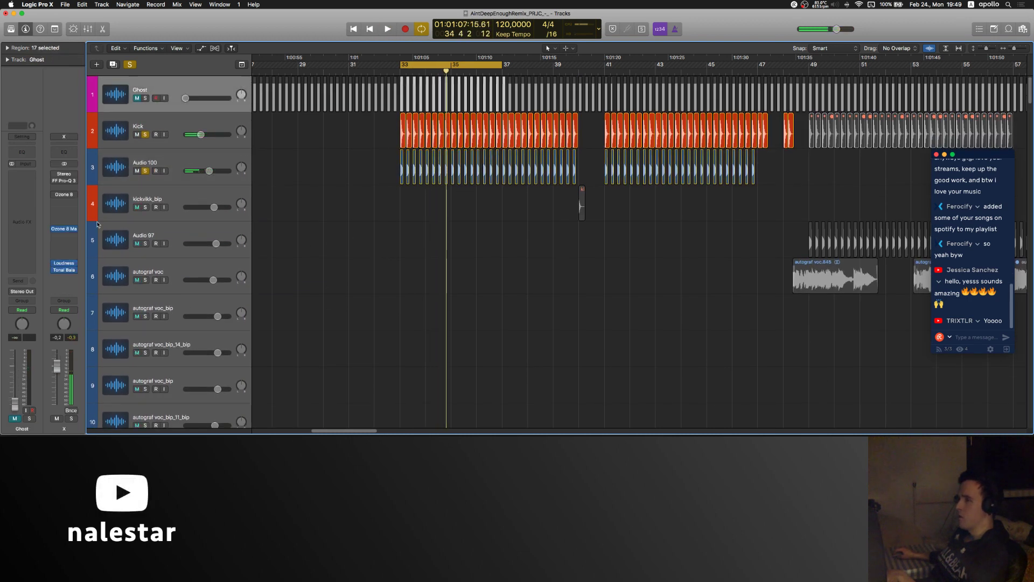
pyautogui.scroll(-20, 442, 232)
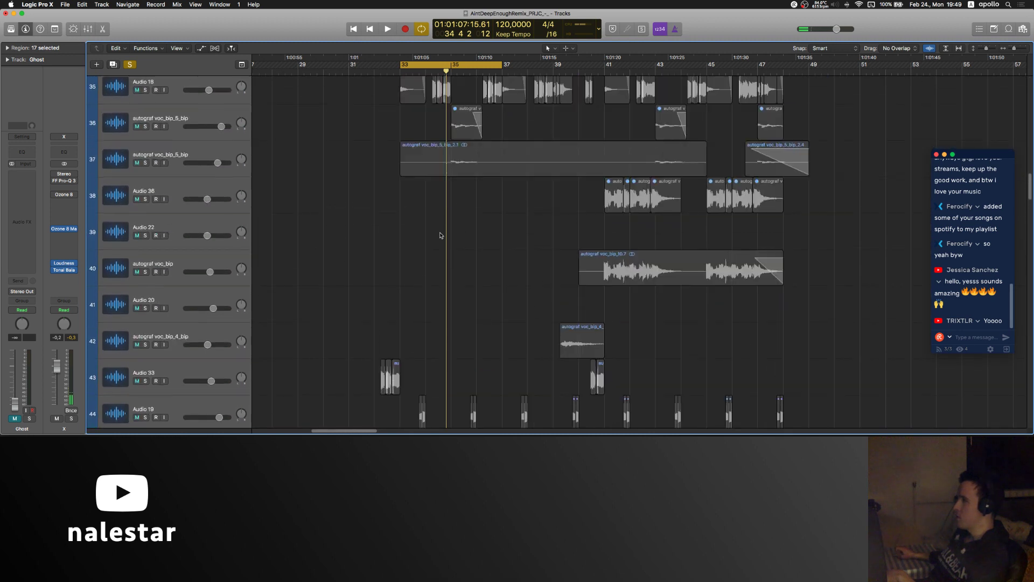
pyautogui.scroll(3, 440, 235)
pyautogui.click(426, 198)
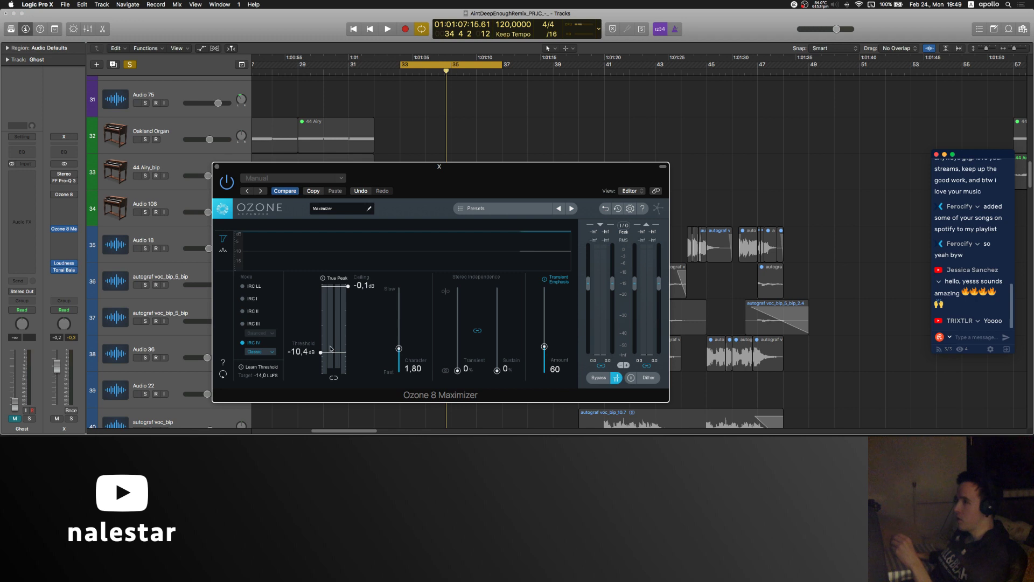
pyautogui.moveTo(340, 357); pyautogui.dragTo(341, 358)
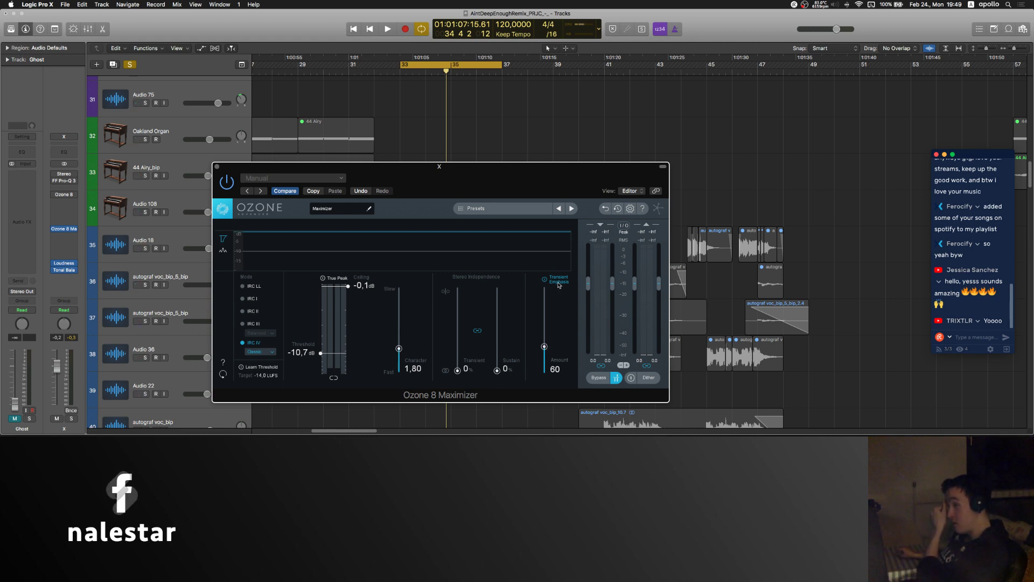
pyautogui.click(217, 168)
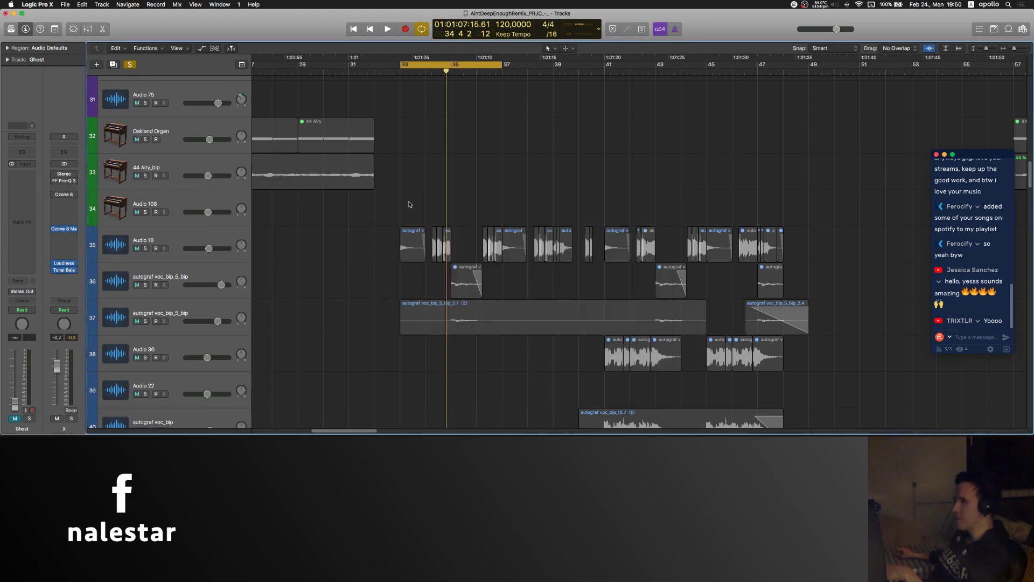
# Step: Add the Audio 50 and def 120 tracks to the solo group and play the loop from bar 33
pyautogui.scroll(-10, 373, 227)
pyautogui.hscroll(2, 373, 227)
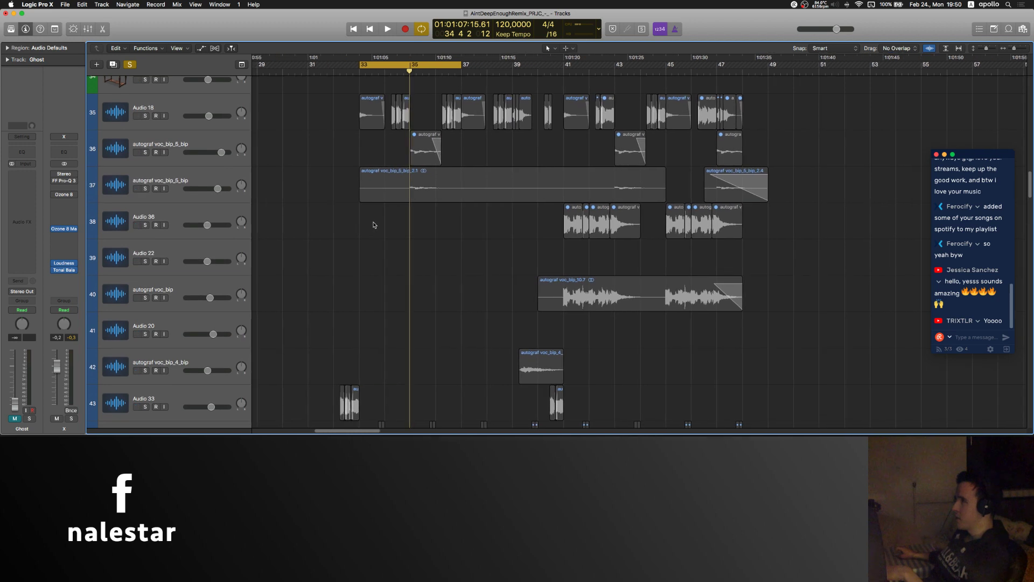
pyautogui.scroll(2, 373, 223)
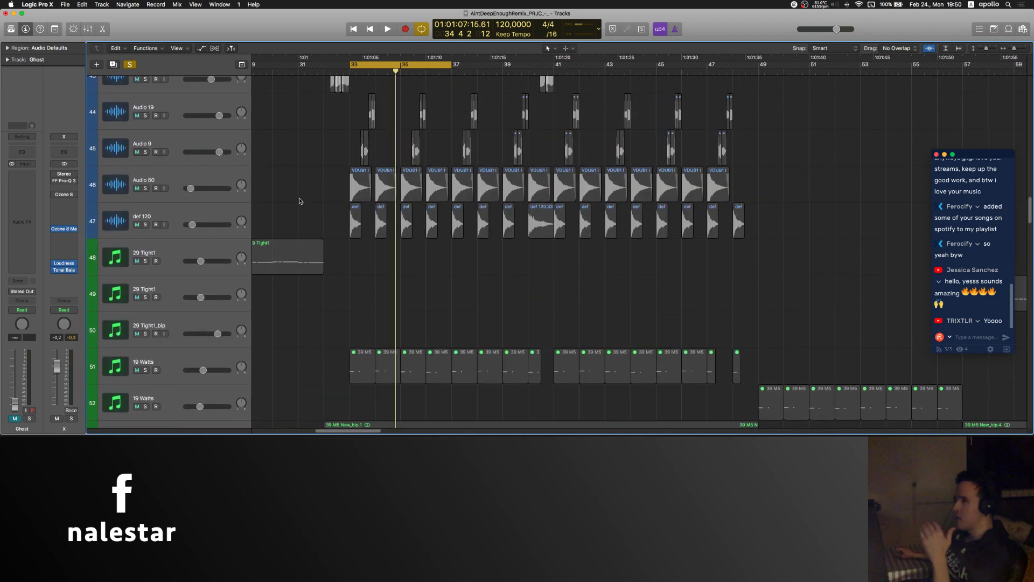
pyautogui.click(144, 190)
pyautogui.click(145, 226)
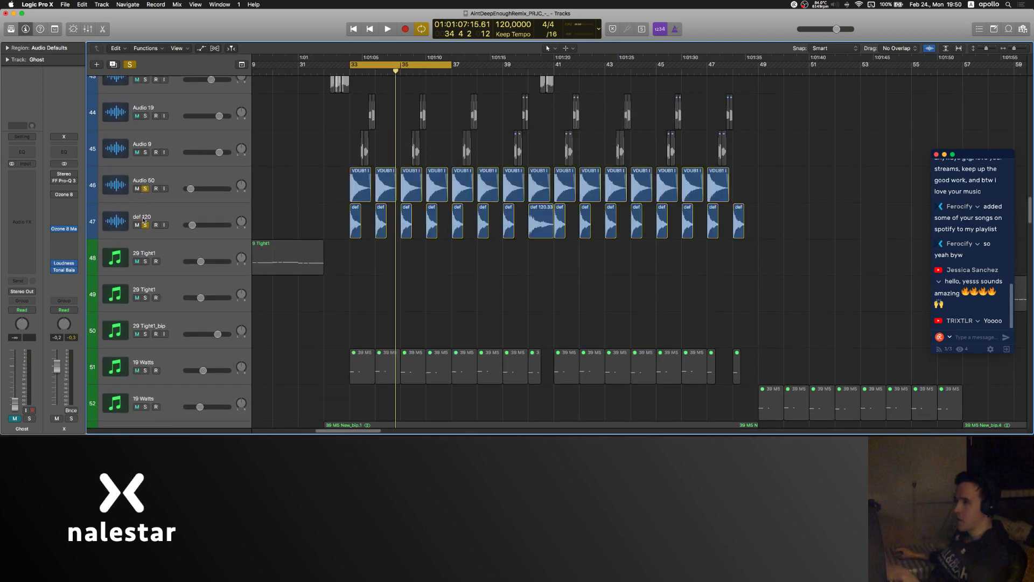
pyautogui.scroll(-1, 522, 306)
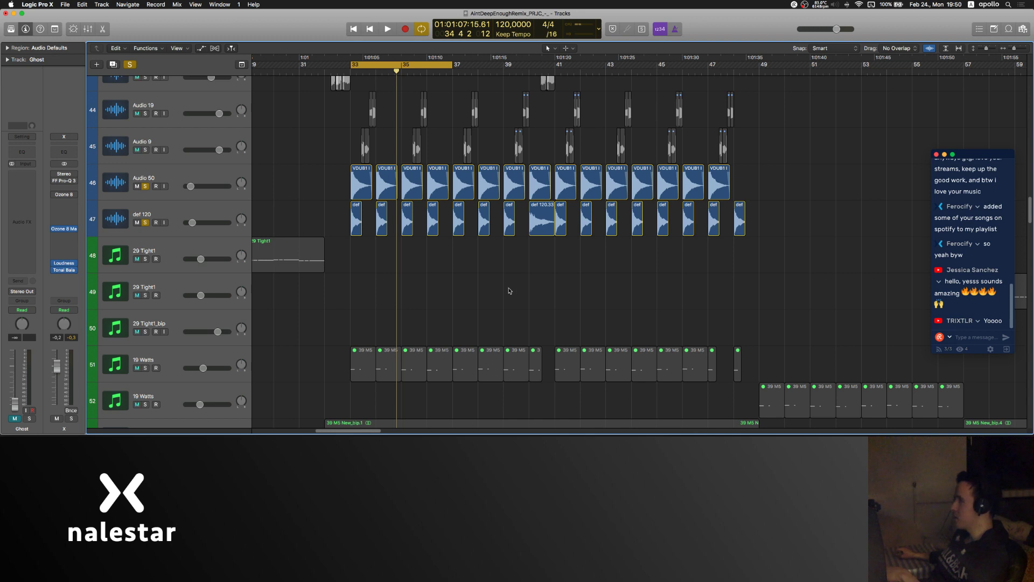
pyautogui.press('space')
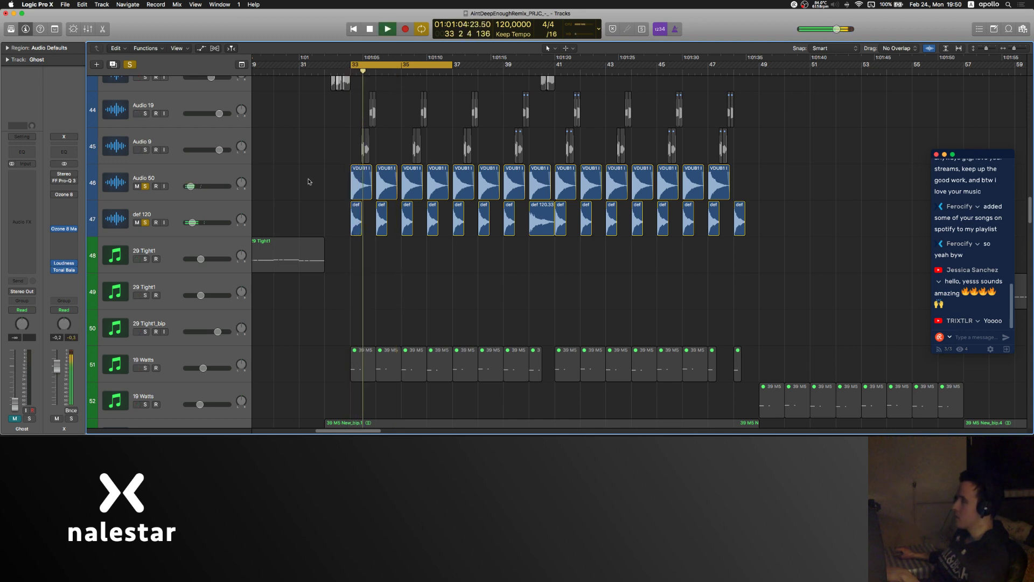
# Step: Select the 39 M5 New_bip track and add it to the soloed tracks during playback
pyautogui.scroll(-4, 309, 182)
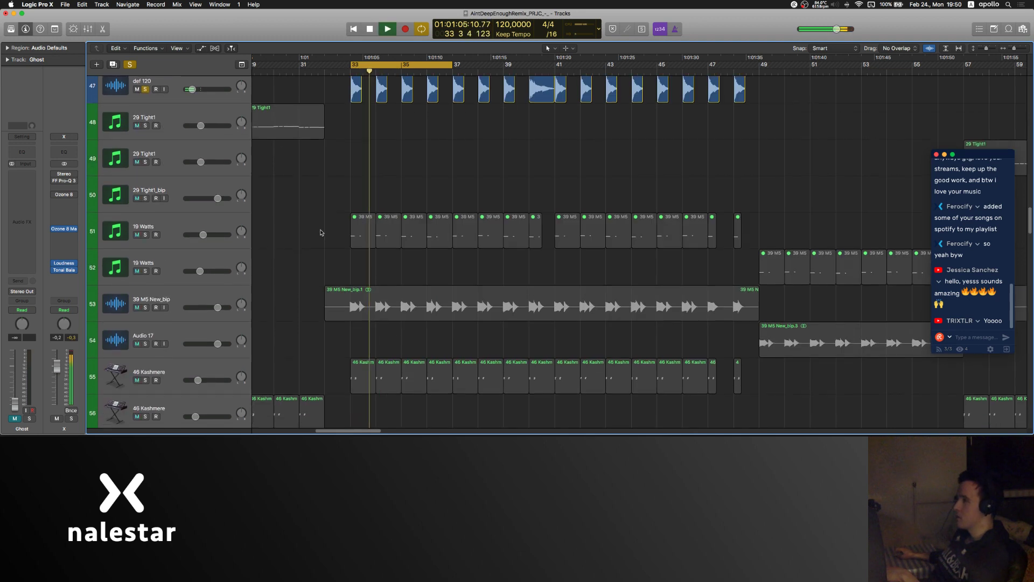
pyautogui.click(146, 306)
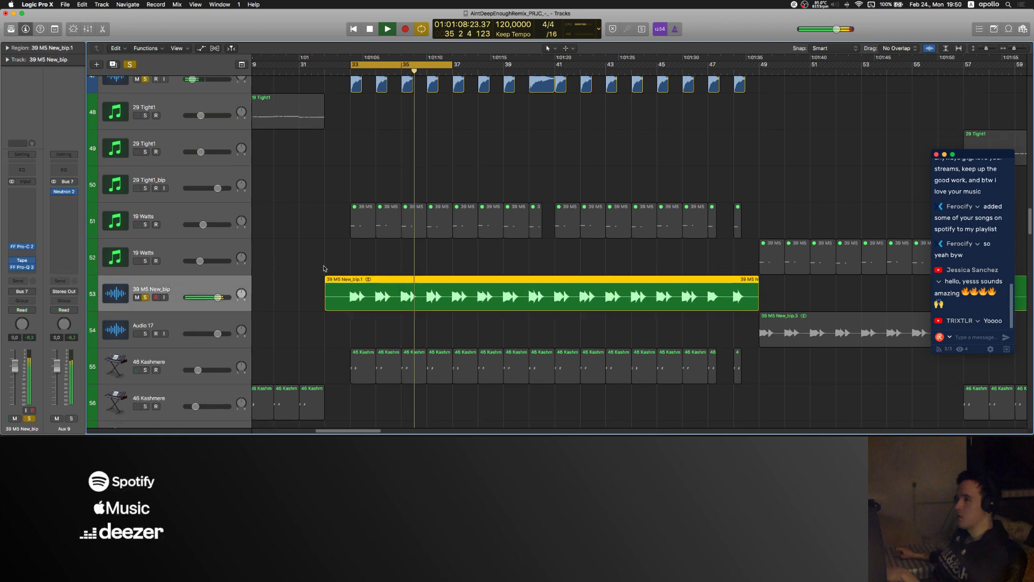
pyautogui.scroll(-2, 324, 268)
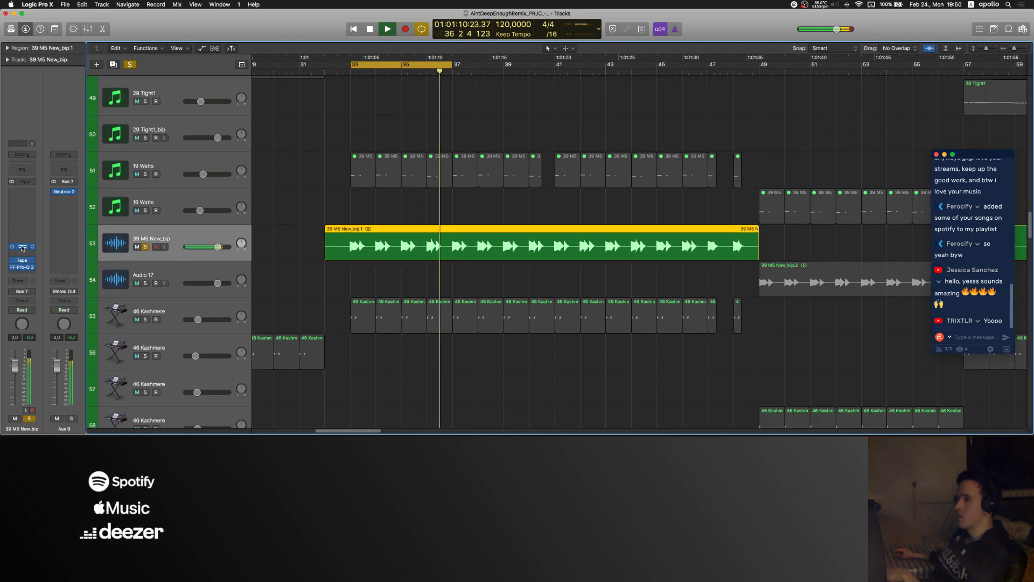
# Step: Adjust threshold, ratio and wet gain in the FabFilter Pro-C 2 sidechain compressor on 39 M5 New_bip while the loop plays
pyautogui.click(22, 248)
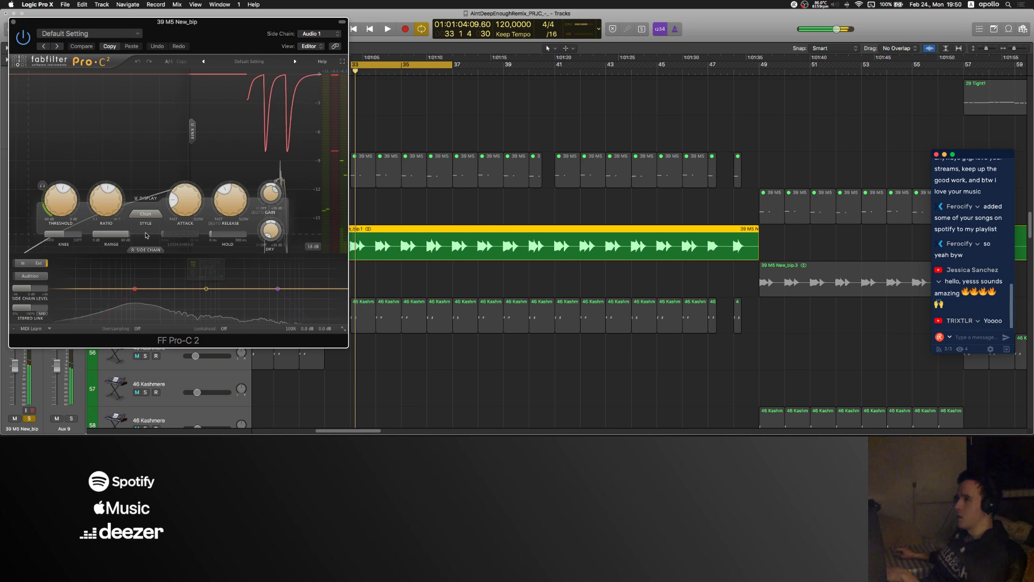
pyautogui.moveTo(59, 206); pyautogui.dragTo(62, 239)
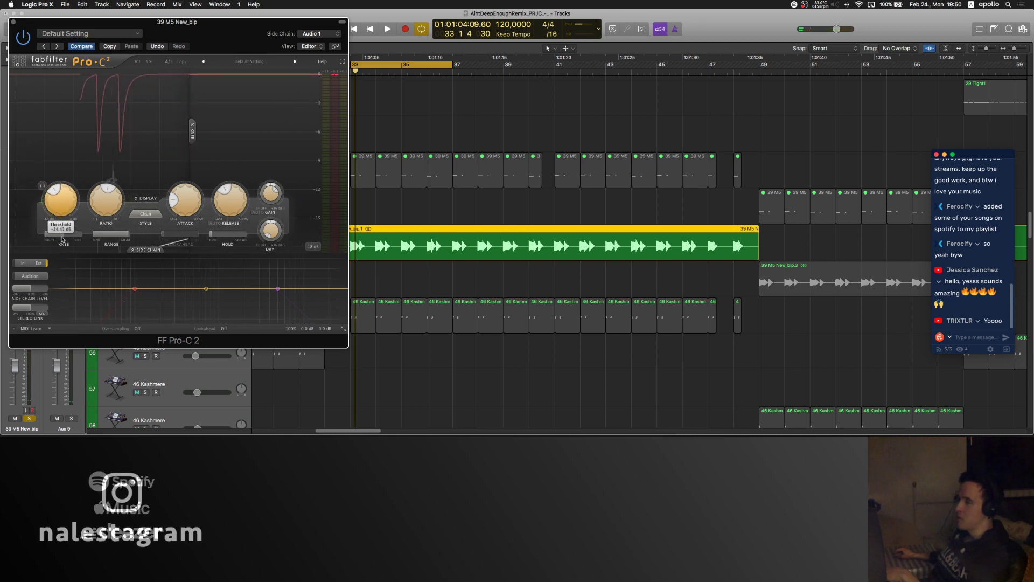
pyautogui.press('space')
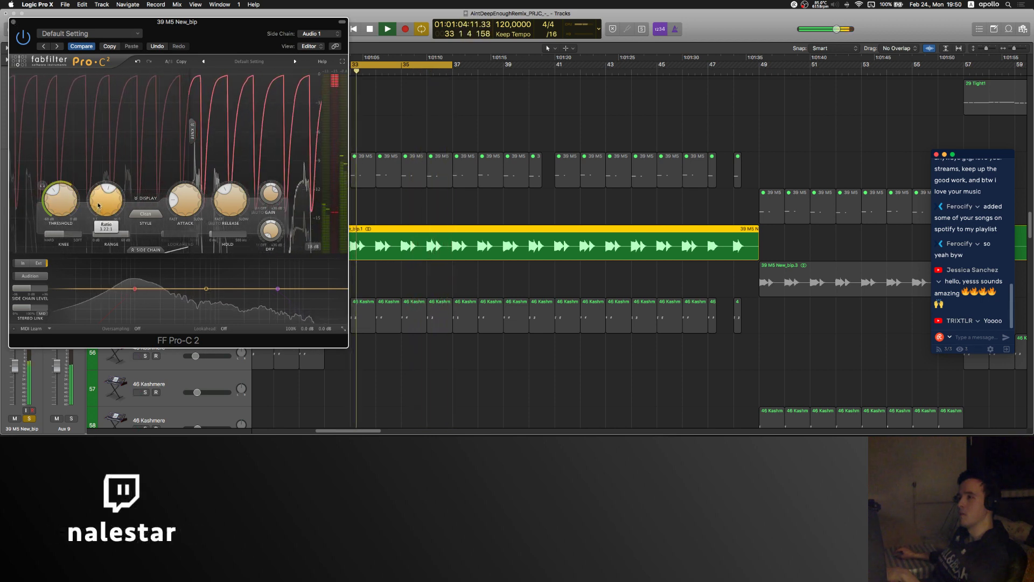
pyautogui.moveTo(98, 204); pyautogui.dragTo(99, 197)
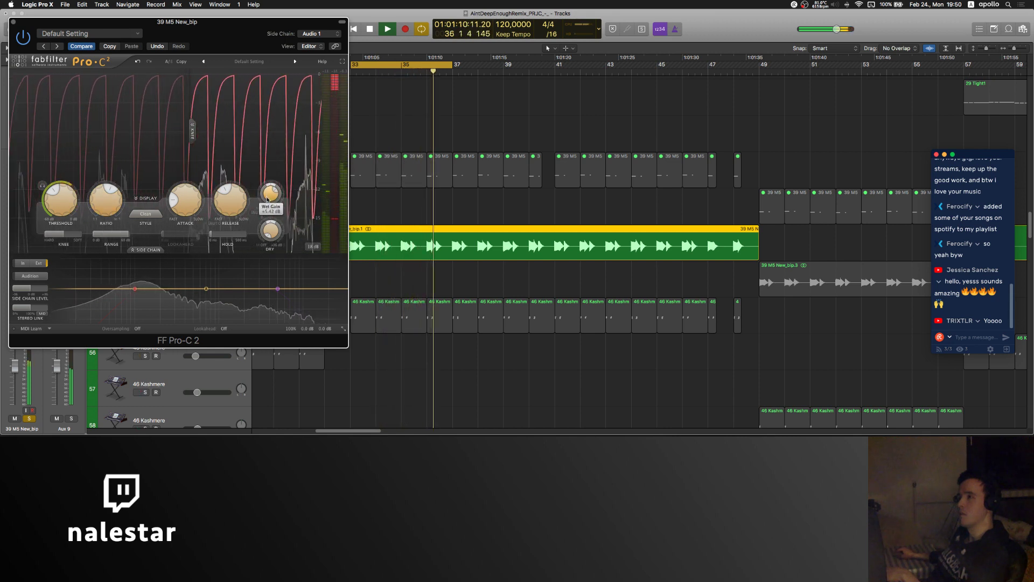
pyautogui.moveTo(268, 200); pyautogui.dragTo(269, 203)
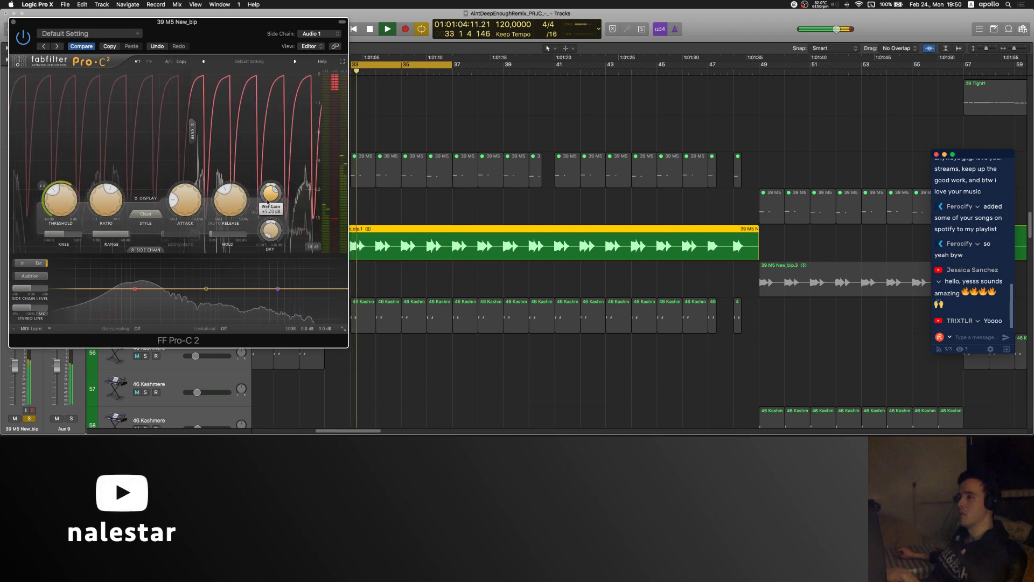
pyautogui.click(13, 23)
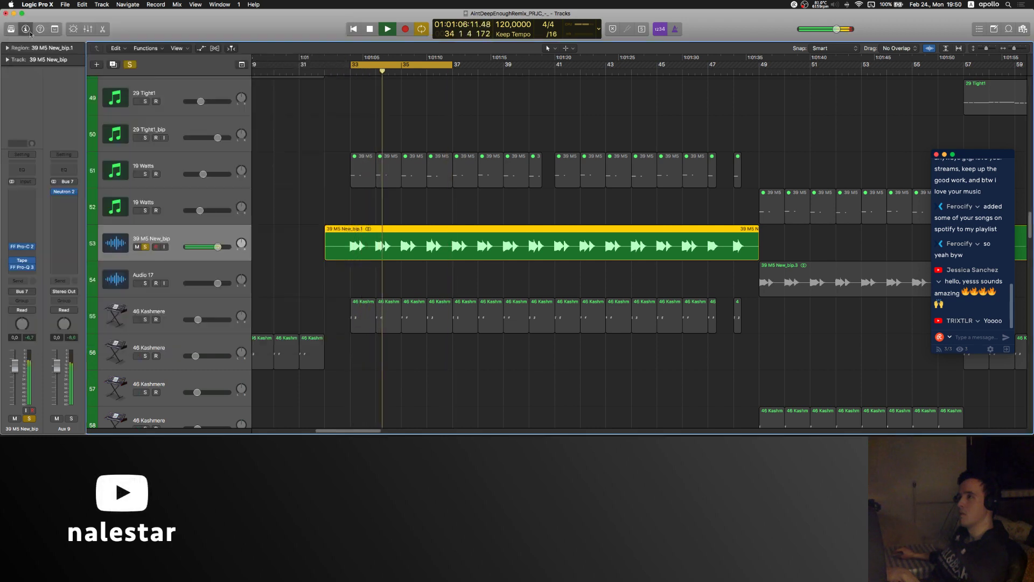
# Step: Compare the loop without and with the 39 M5 New_bip track by switching its solo off and on during playback
pyautogui.click(325, 138)
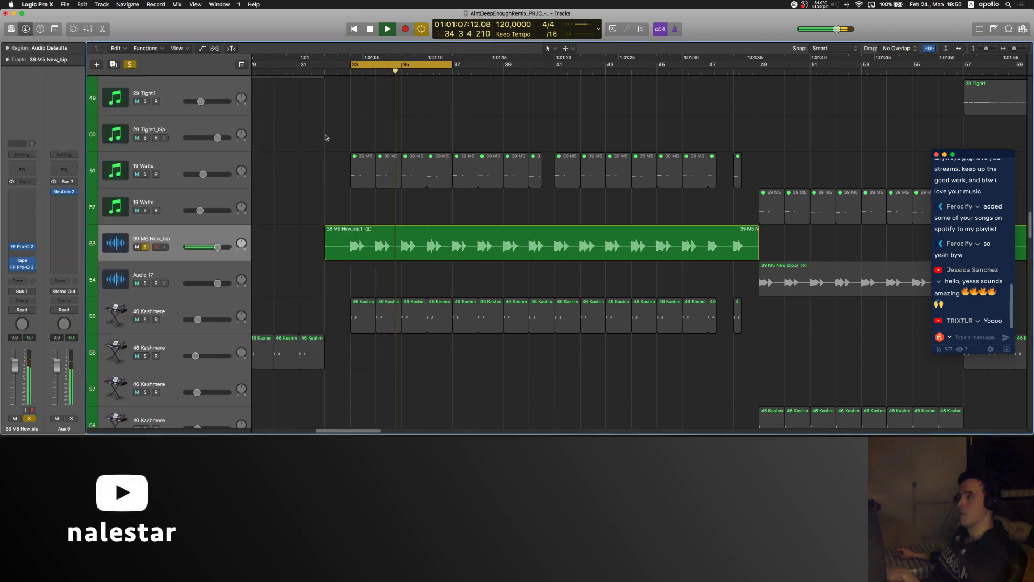
pyautogui.click(145, 246)
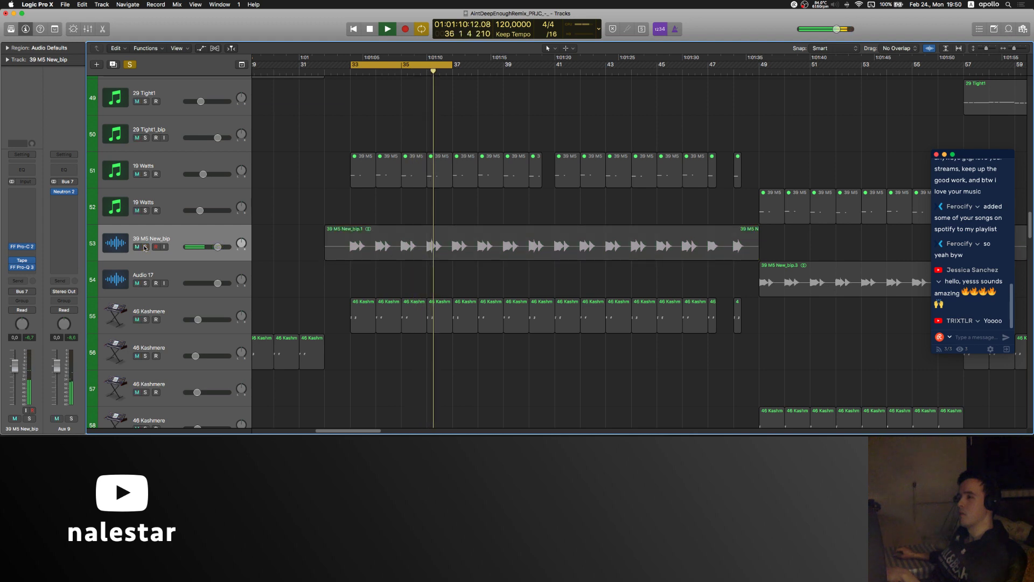
pyautogui.click(145, 247)
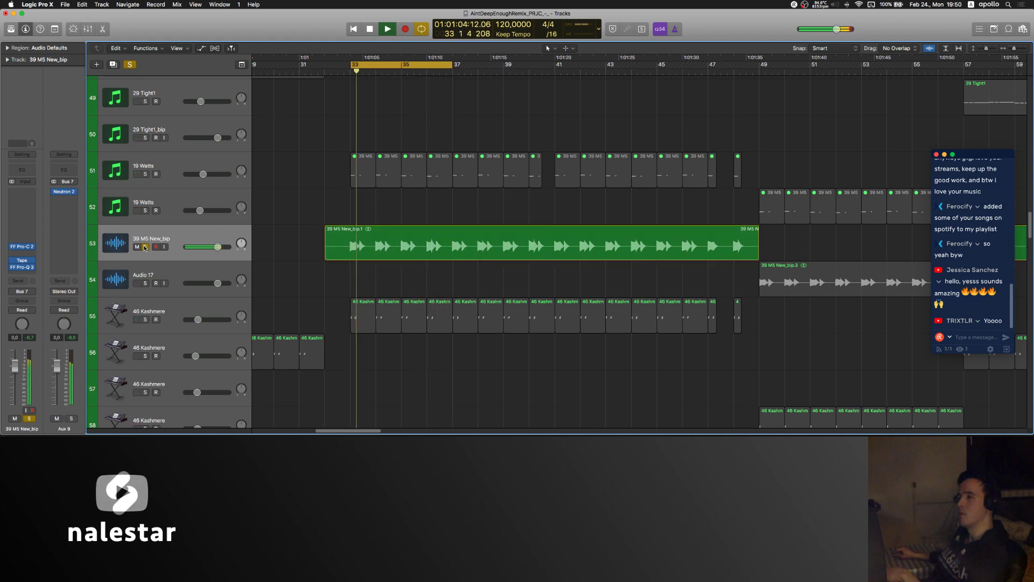
# Step: Insert an Ozone 8 Maximizer on the Aux 9 channel with its Threshold at -2.0 dB, and bypass the plug-in
pyautogui.click(68, 205)
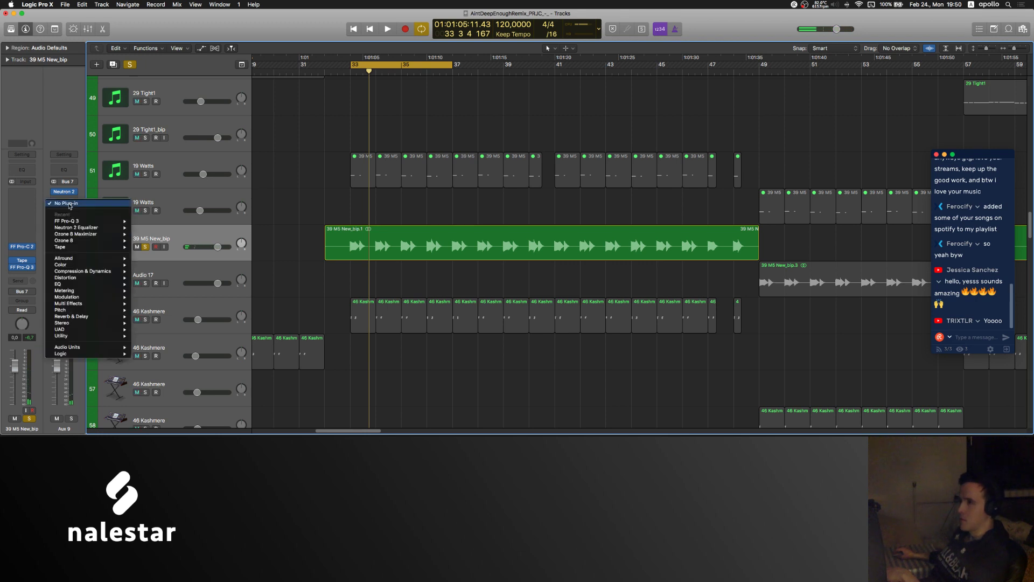
pyautogui.click(147, 235)
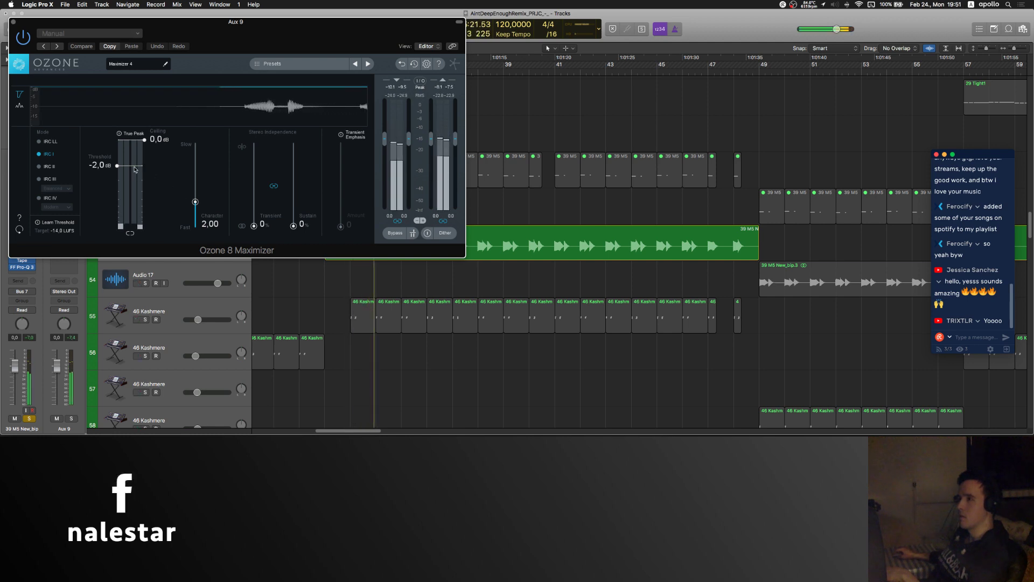
pyautogui.click(14, 22)
pyautogui.click(74, 205)
pyautogui.click(72, 217)
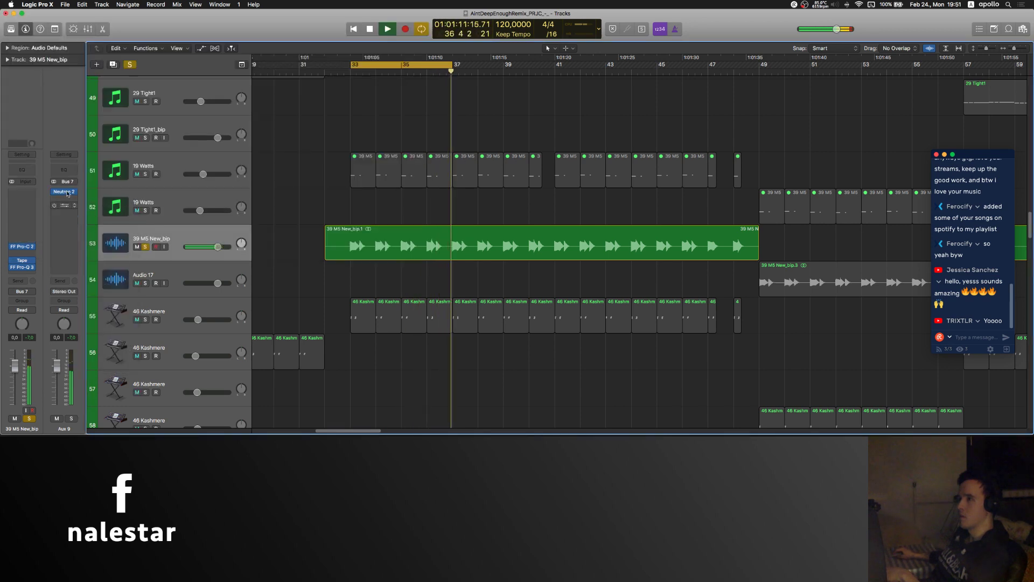
# Step: Try a band 3 cut around 151 Hz in the Neutron 2 Equalizer on Aux 9 and switch the band off again
pyautogui.click(65, 192)
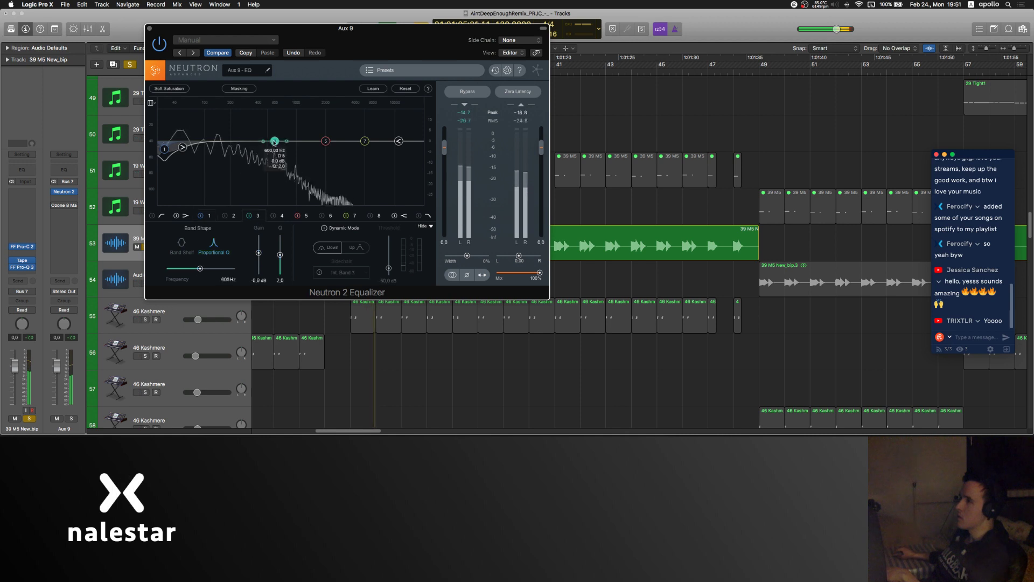
pyautogui.moveTo(274, 142); pyautogui.dragTo(232, 157)
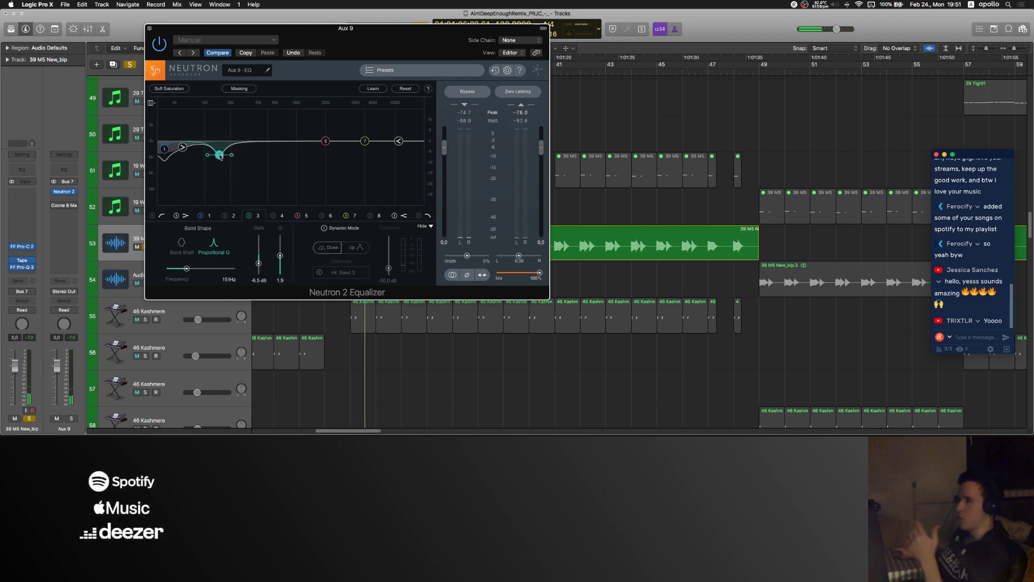
pyautogui.moveTo(223, 146); pyautogui.dragTo(223, 144)
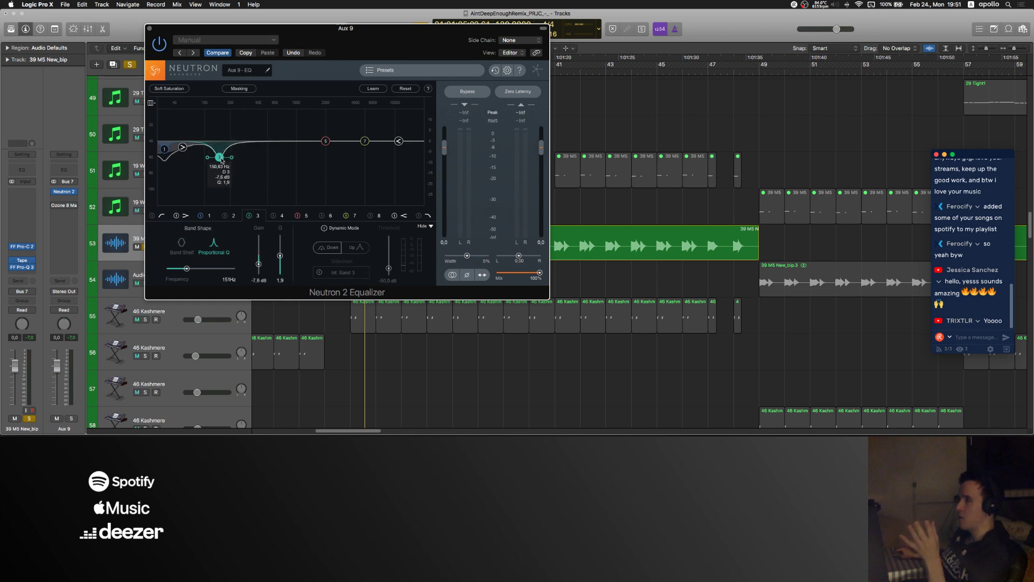
pyautogui.moveTo(221, 154); pyautogui.dragTo(220, 143)
pyautogui.click(250, 216)
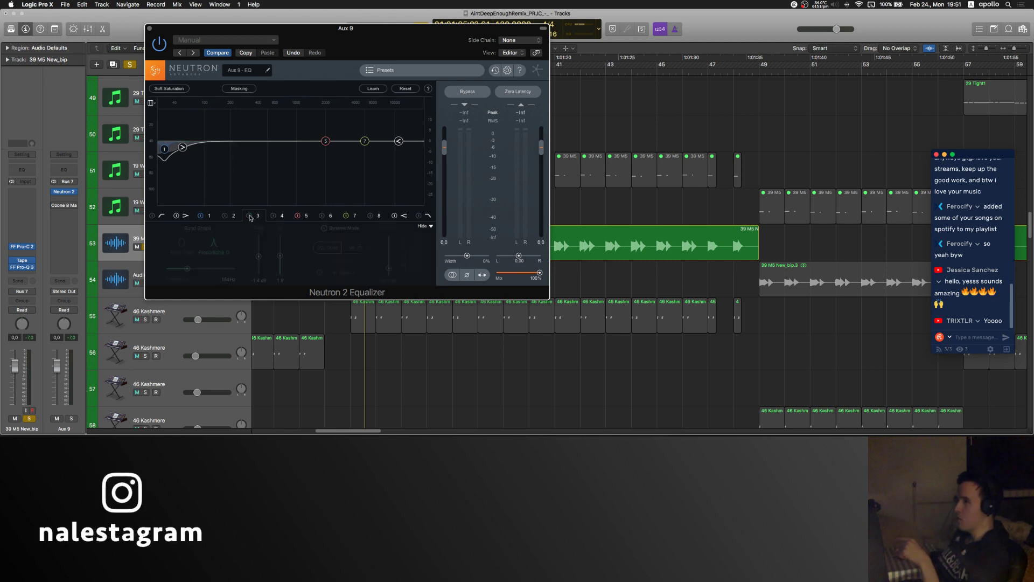
pyautogui.click(149, 28)
# Step: Open Ozone 8 on the X output, bring up its Dynamic EQ module and copy the plug-in's settings
pyautogui.scroll(20, 363, 273)
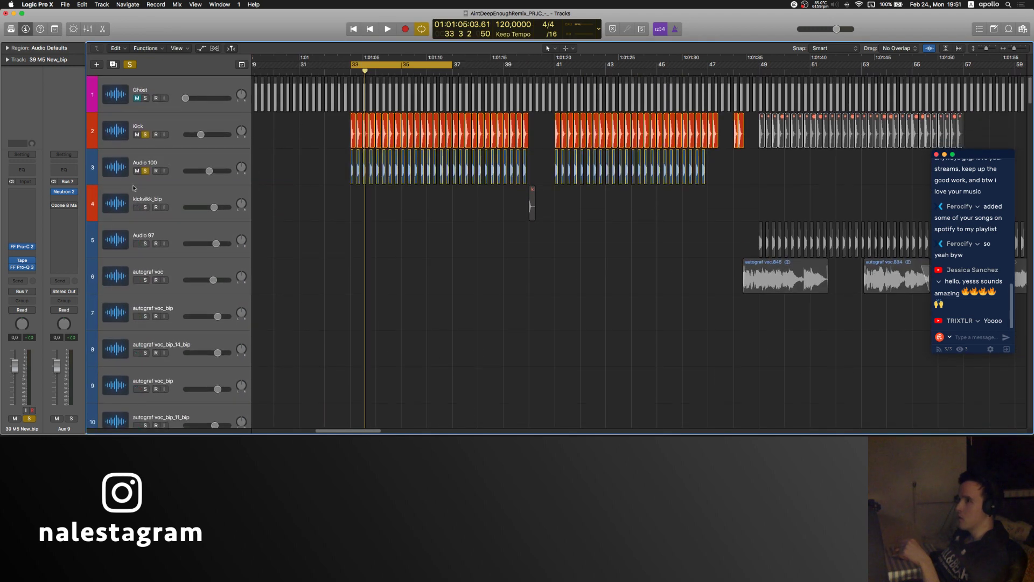
pyautogui.click(167, 88)
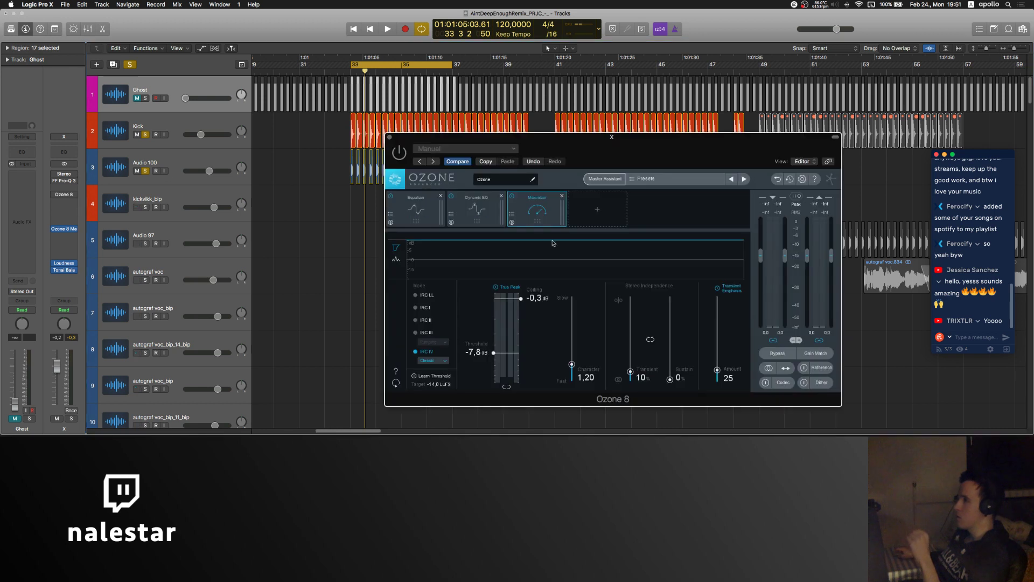
pyautogui.click(481, 213)
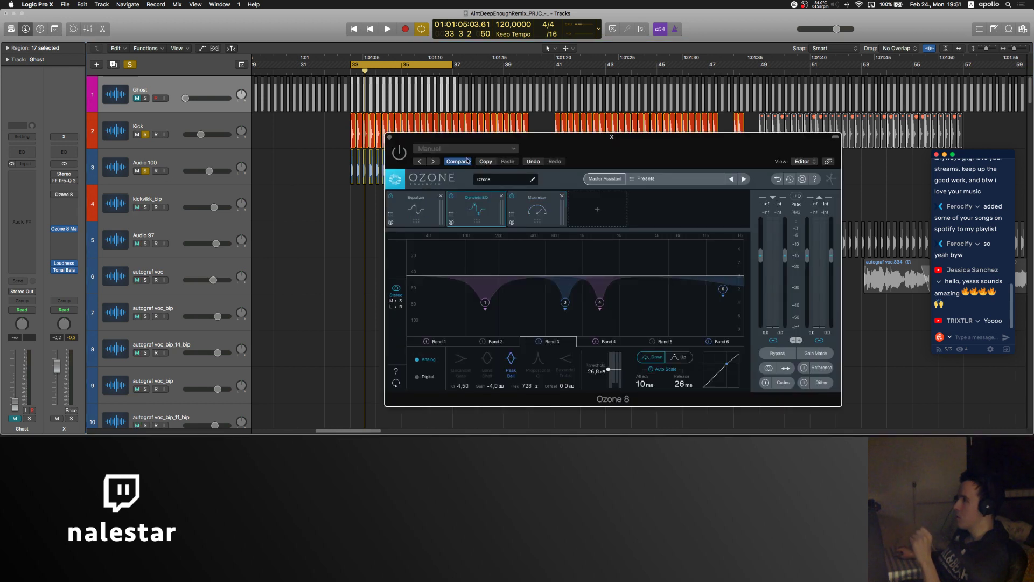
pyautogui.click(390, 139)
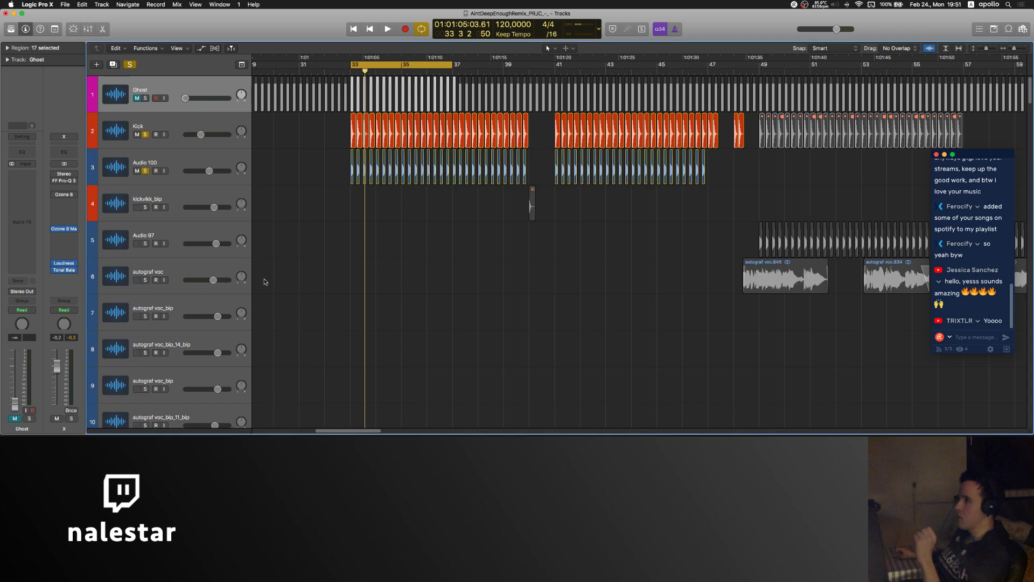
# Step: Insert Ozone 8 on the Aux 9 channel of the 39 M5 New_bip track and paste the copied settings into it
pyautogui.scroll(-15, 264, 280)
pyautogui.scroll(-8, 268, 281)
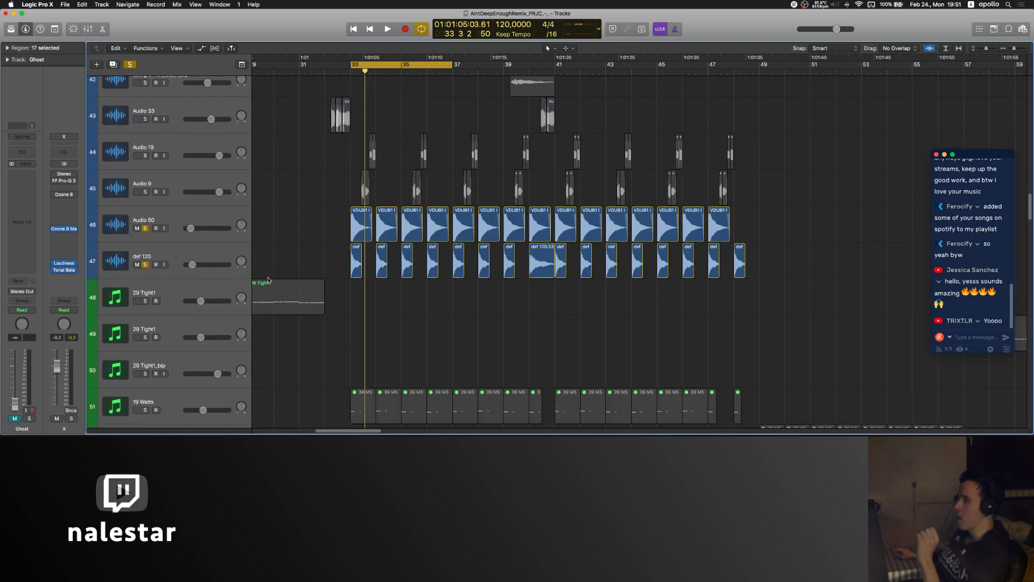
pyautogui.click(177, 317)
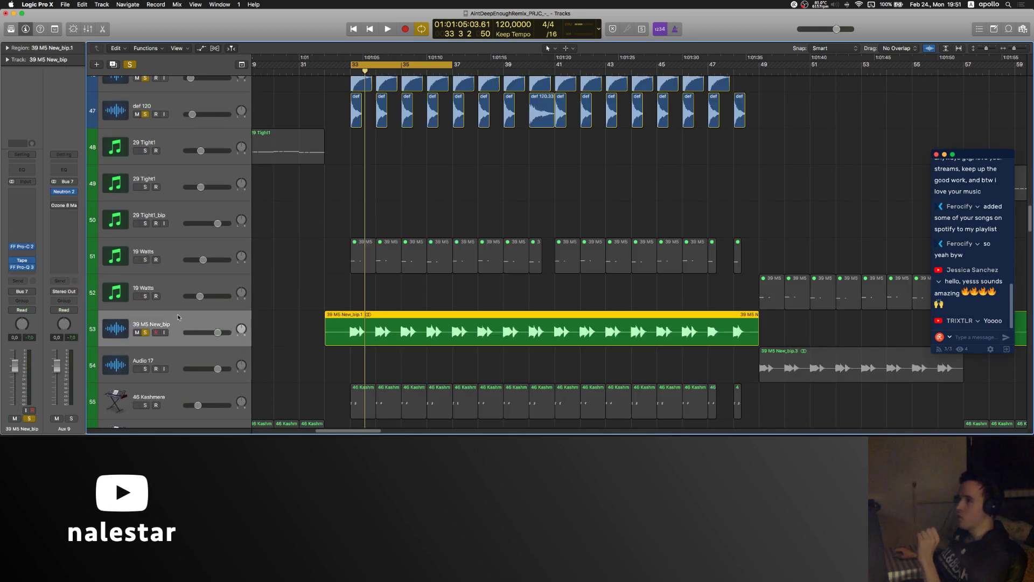
pyautogui.click(62, 213)
pyautogui.click(77, 249)
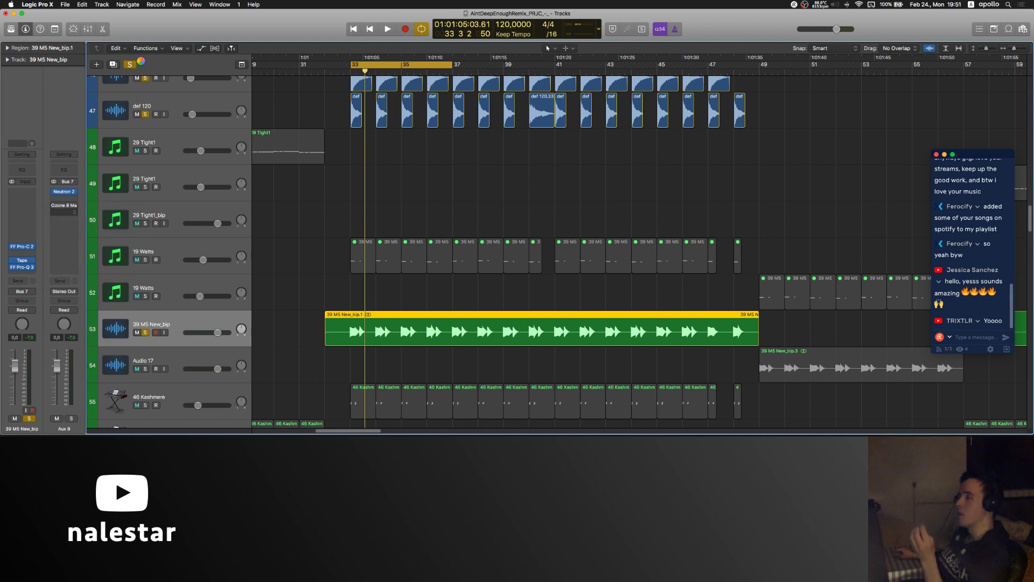
pyautogui.click(132, 47)
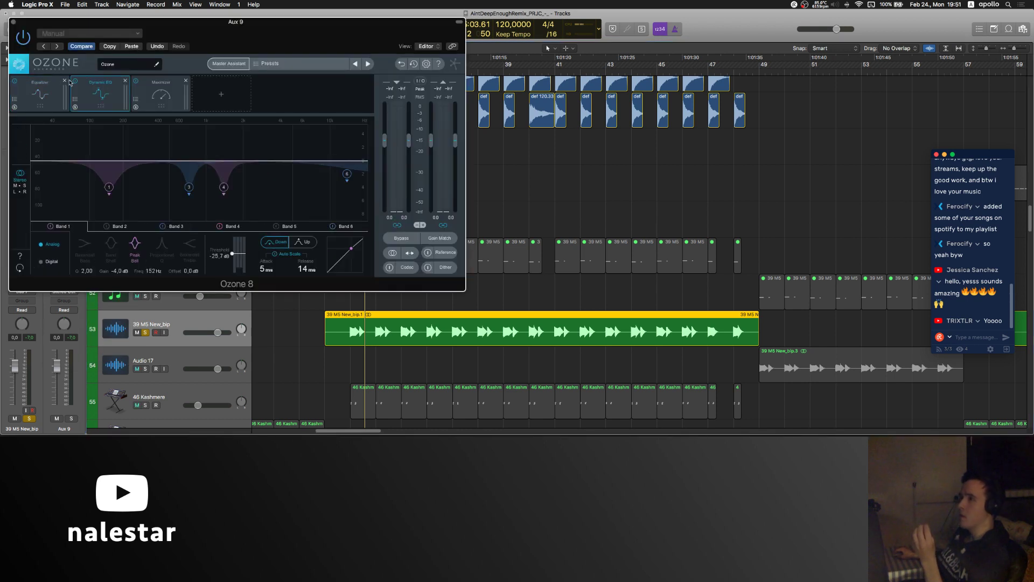
# Step: Remove the Equalizer and Maximizer modules from Ozone 8 on Aux 9 and disable Dynamic EQ bands 3, 4 and 6
pyautogui.click(64, 81)
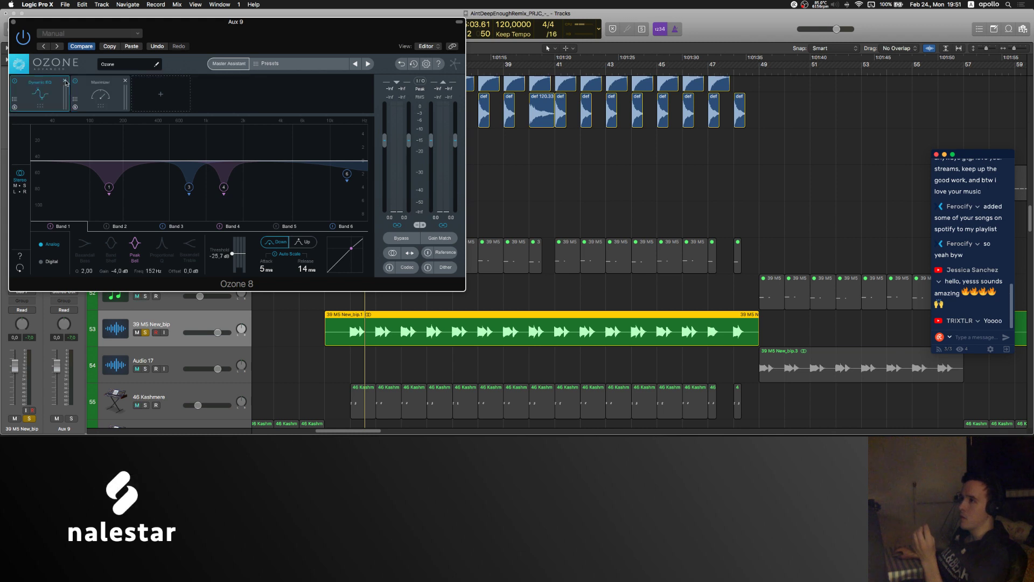
pyautogui.click(125, 82)
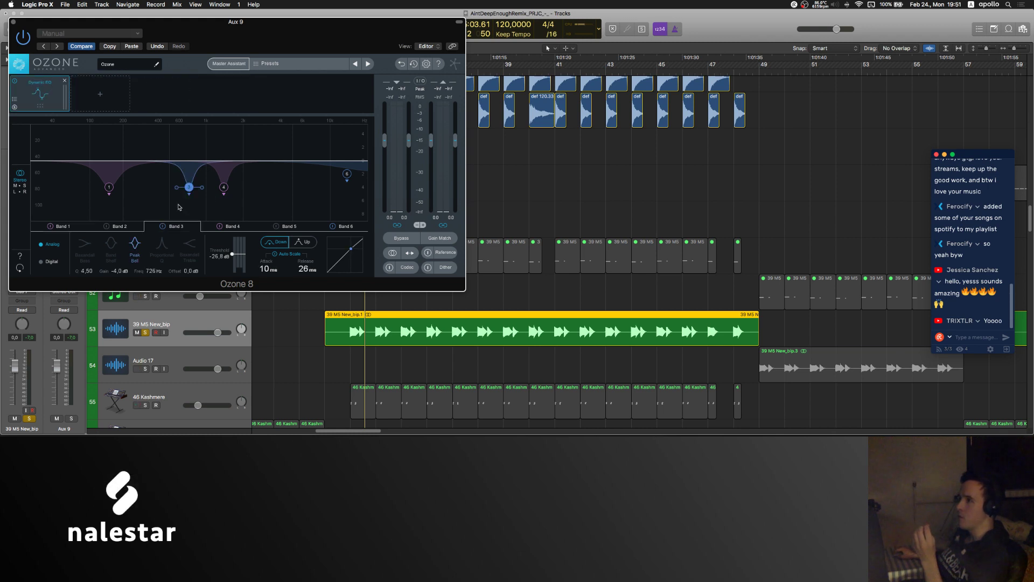
pyautogui.click(162, 227)
pyautogui.click(220, 227)
pyautogui.click(221, 227)
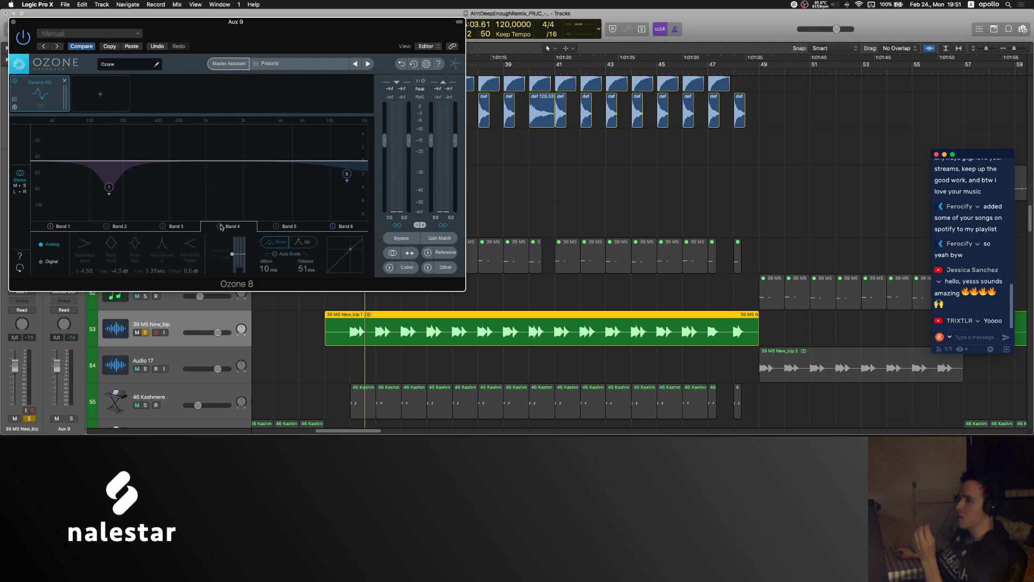
pyautogui.click(346, 175)
pyautogui.click(332, 226)
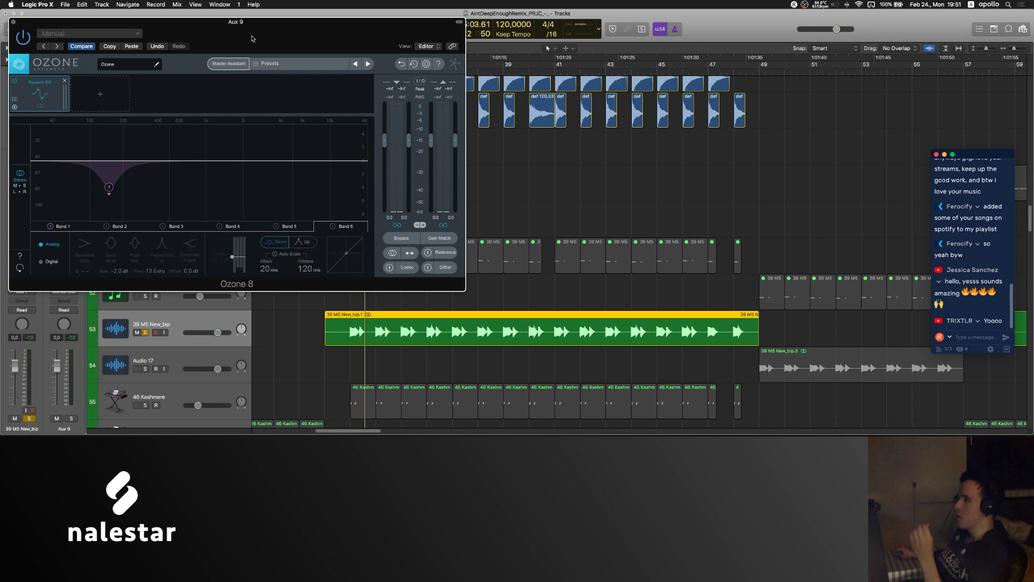
# Step: Set Dynamic EQ band 1 on Aux 9 to a Threshold of -39.2 dB and a frequency of 149 Hz while playing the loop
pyautogui.moveTo(243, 22); pyautogui.dragTo(763, 49)
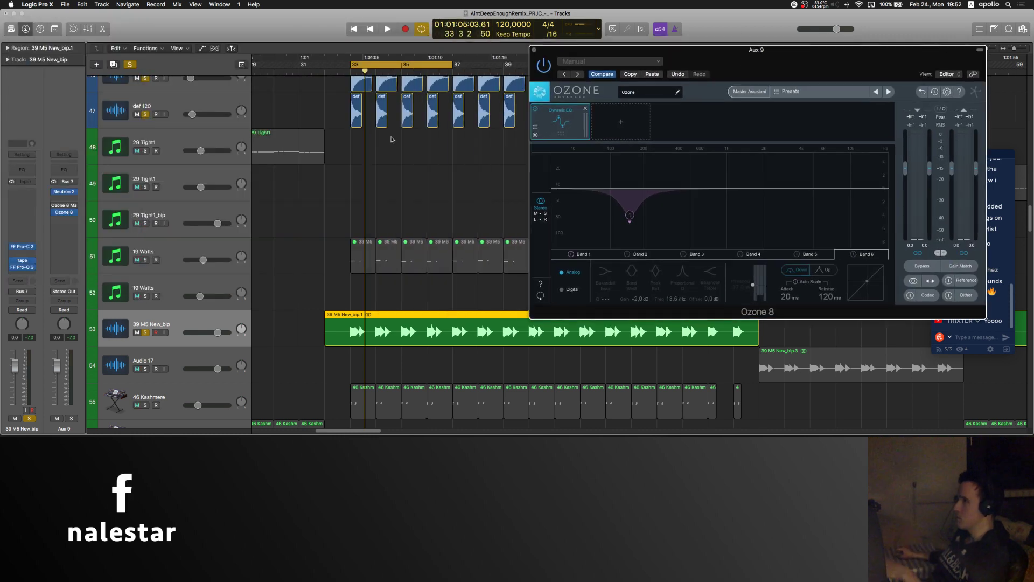
pyautogui.click(443, 172)
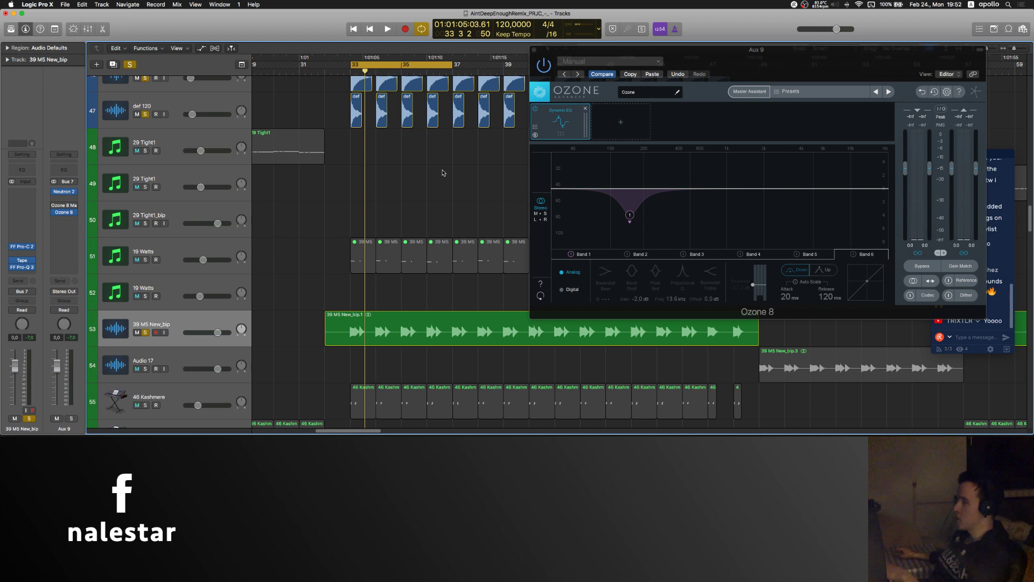
pyautogui.press('space')
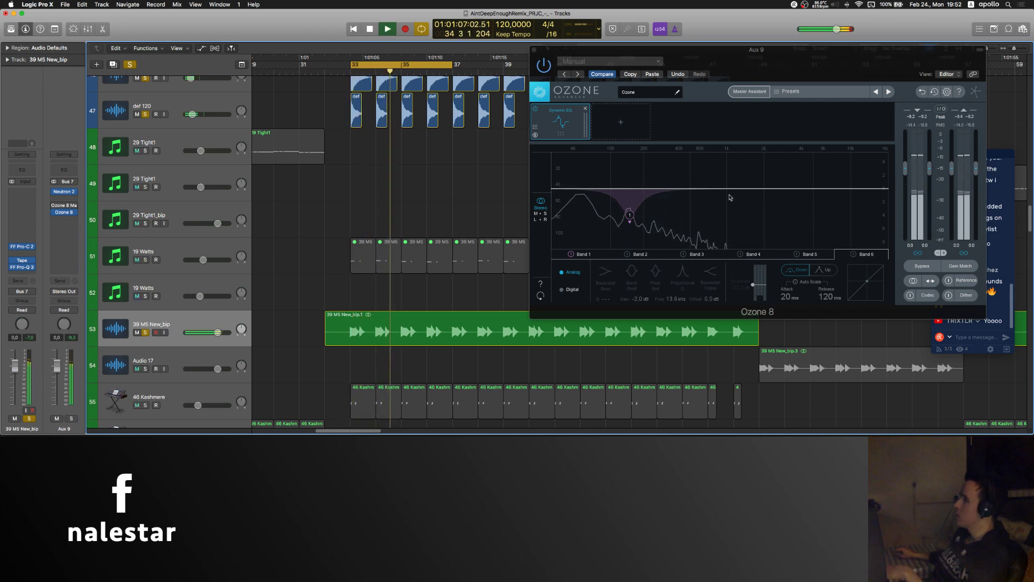
pyautogui.click(630, 217)
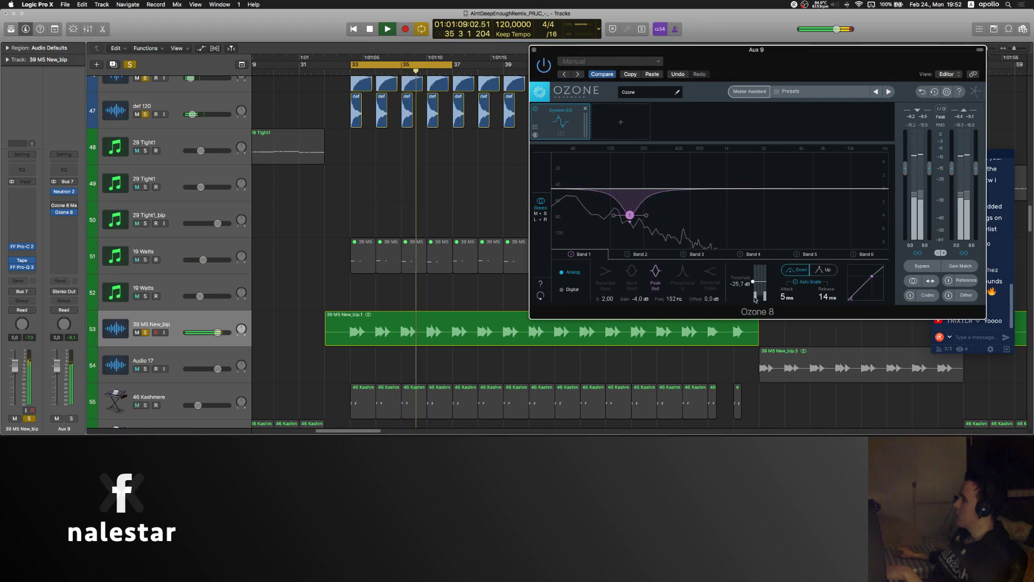
pyautogui.moveTo(762, 287); pyautogui.dragTo(762, 295)
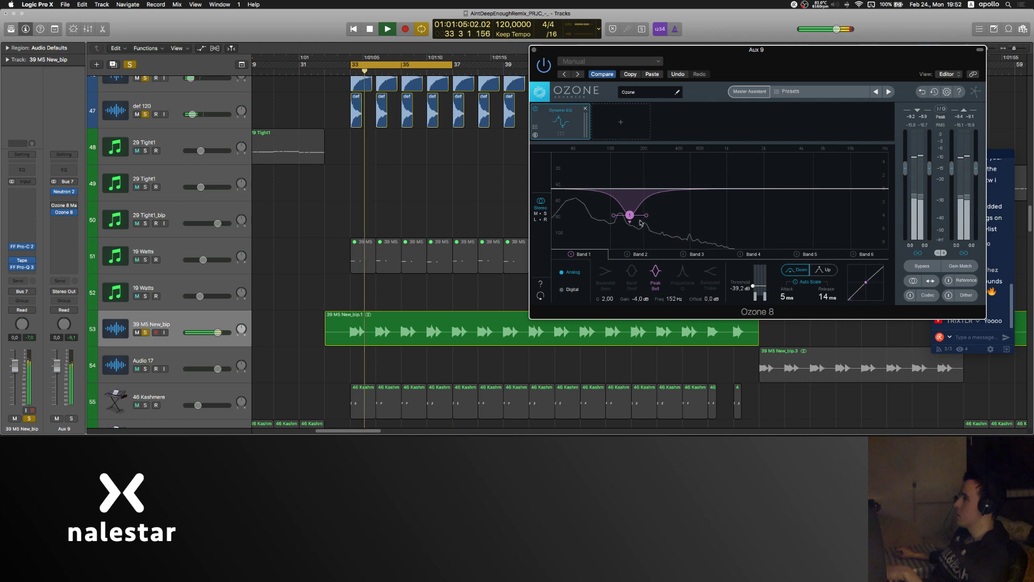
pyautogui.moveTo(630, 216); pyautogui.dragTo(630, 218)
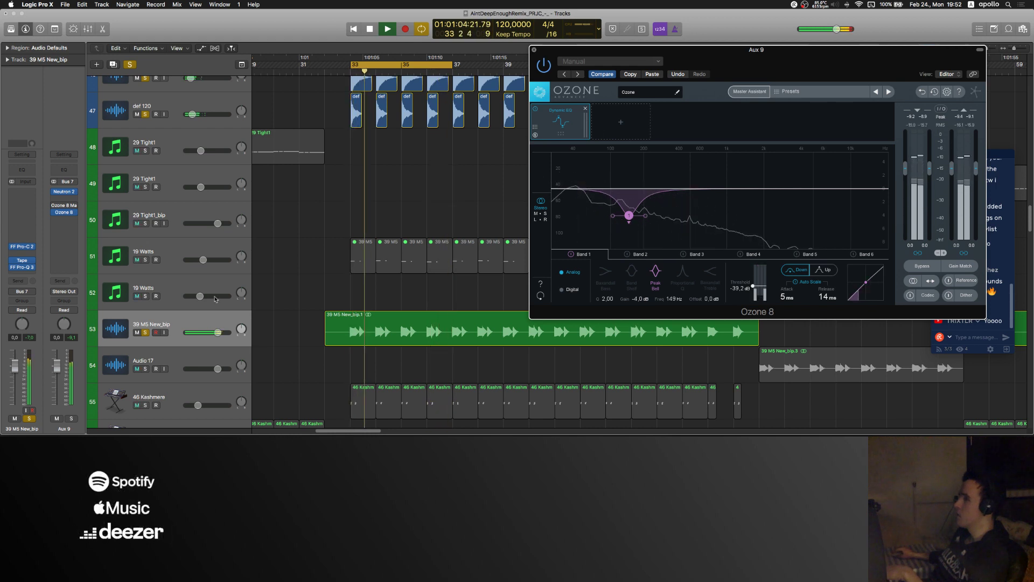
# Step: Hide the plug-in windows, solo only the 39 M5 New_bip track and replay the loop
pyautogui.press('v')
pyautogui.press('space')
pyautogui.click(144, 332)
pyautogui.click(145, 332)
pyautogui.press('space')
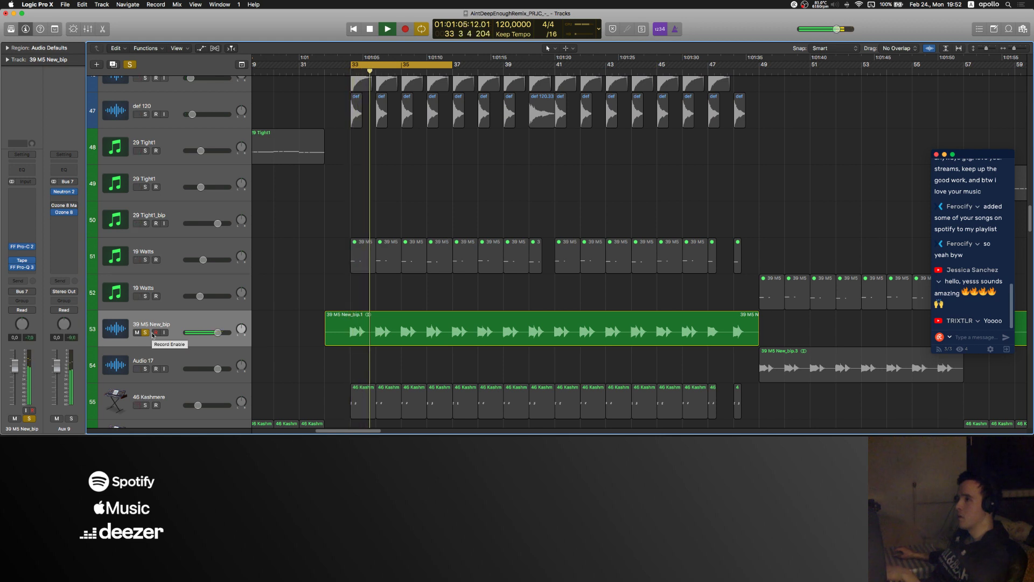
# Step: Raise the Threshold of Dynamic EQ band 1 in Ozone 8 on Aux 9 to -32.5 dB during playback, stop and close the plug-in
pyautogui.scroll(-3, 313, 281)
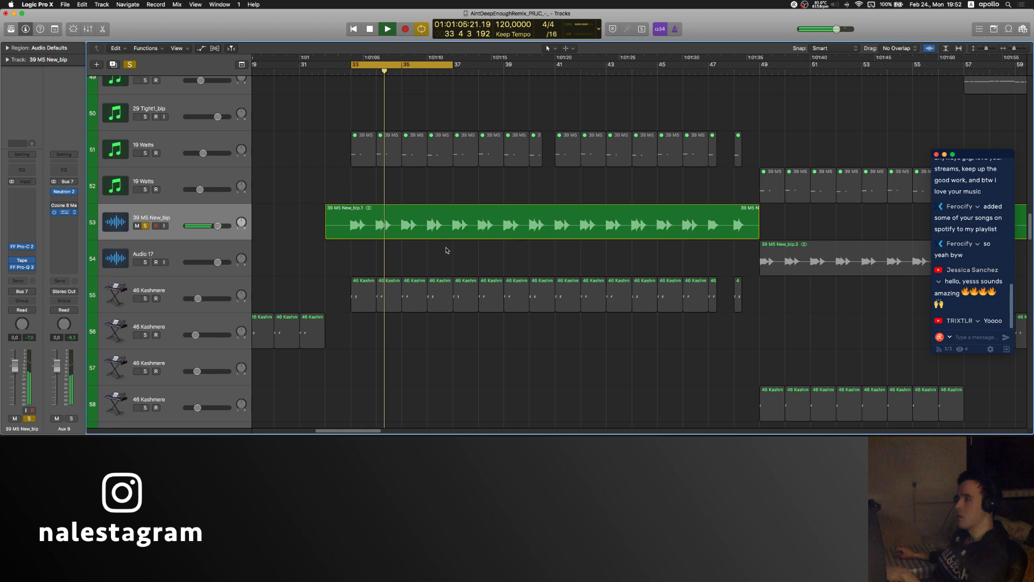
pyautogui.press('v')
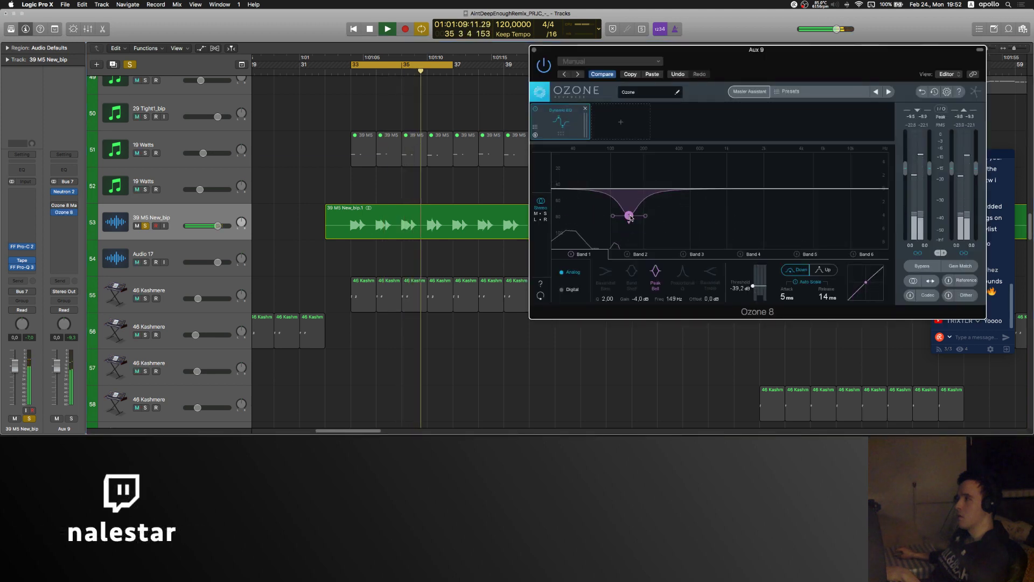
pyautogui.moveTo(763, 290); pyautogui.dragTo(758, 290)
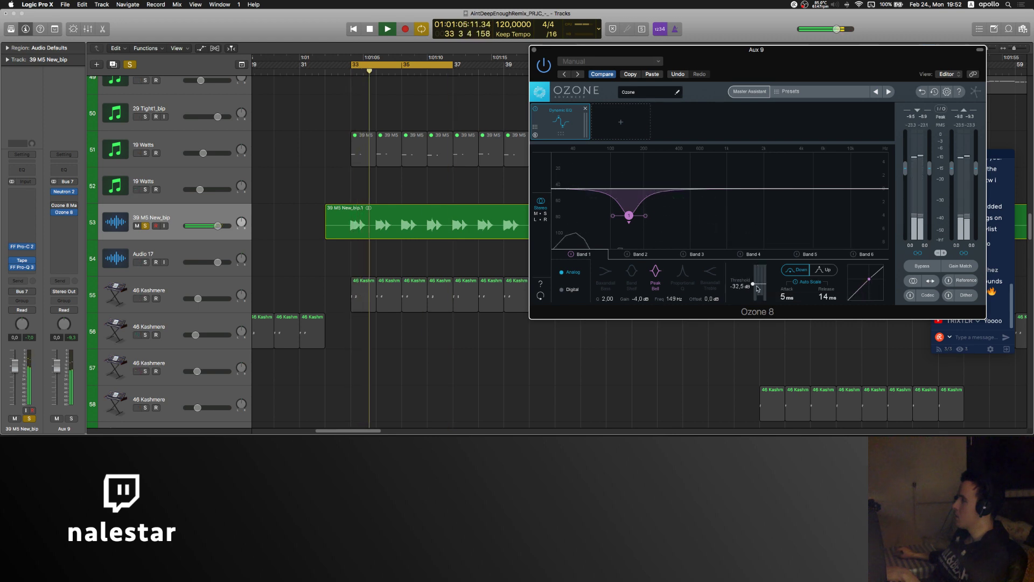
pyautogui.press('space')
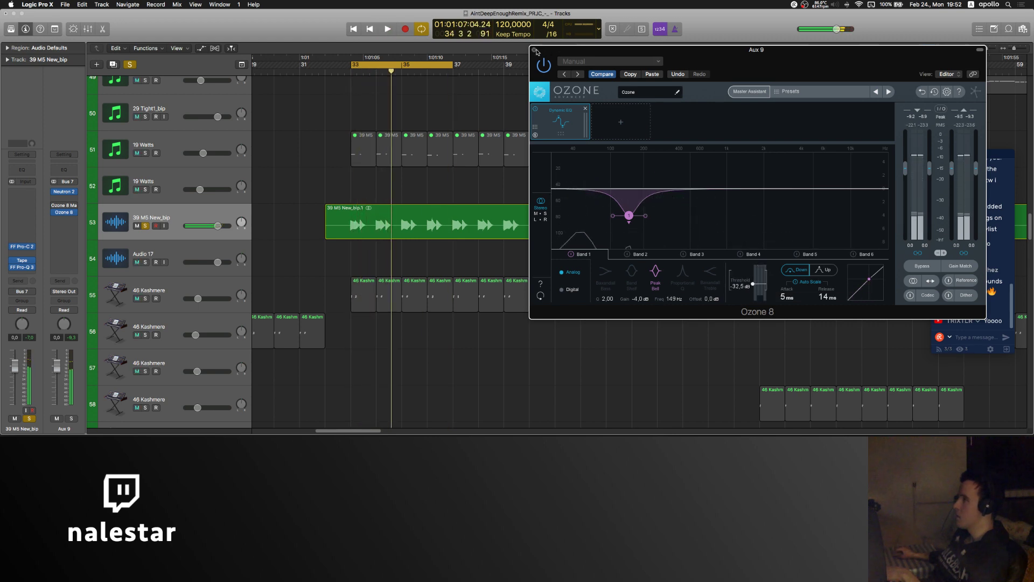
pyautogui.click(535, 50)
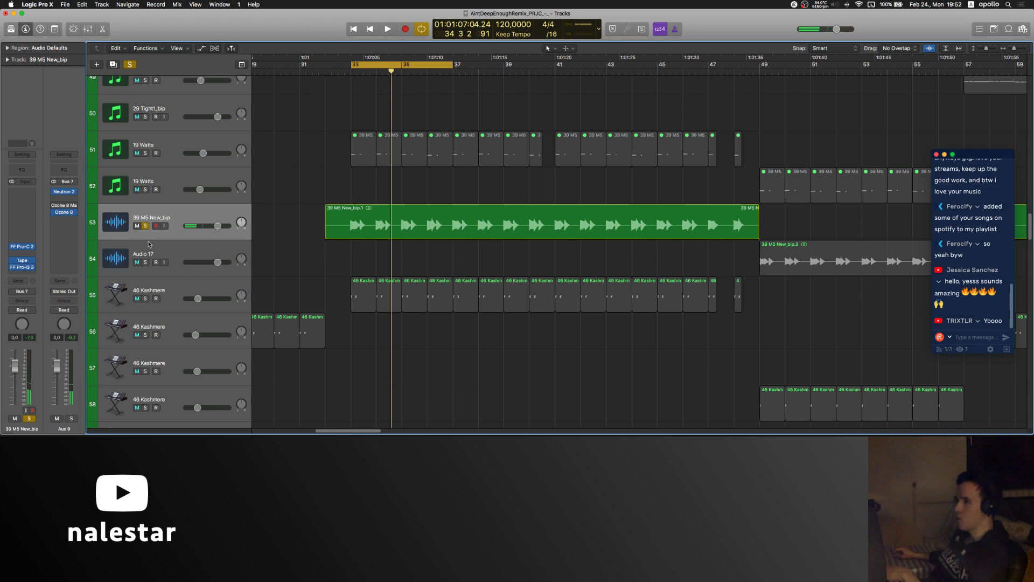
# Step: Add the Audio 50, def 120 and 46 Kashmere (track 55) tracks to the solo alongside 39 M5 New_bip
pyautogui.scroll(8, 153, 300)
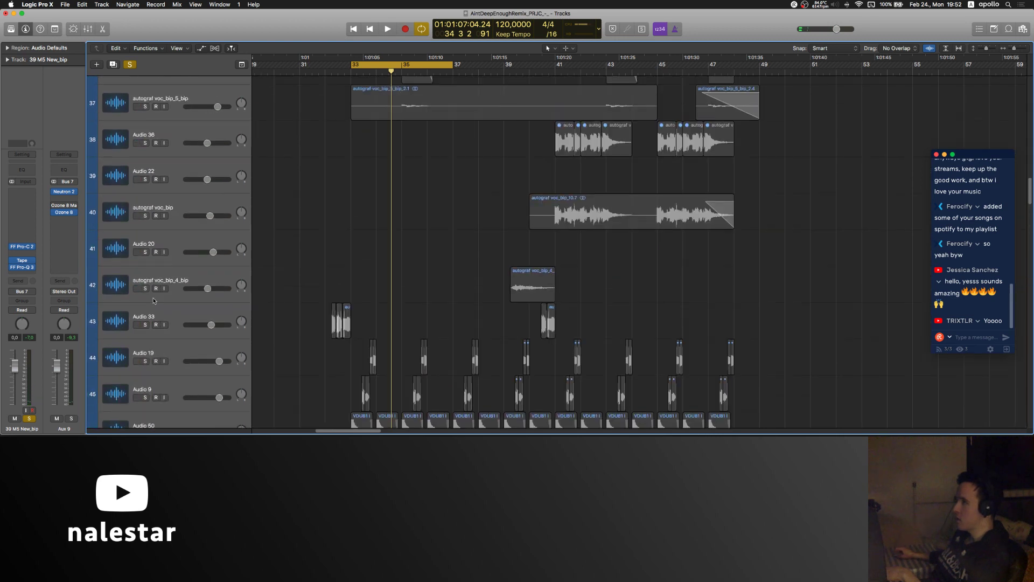
pyautogui.scroll(20, 146, 267)
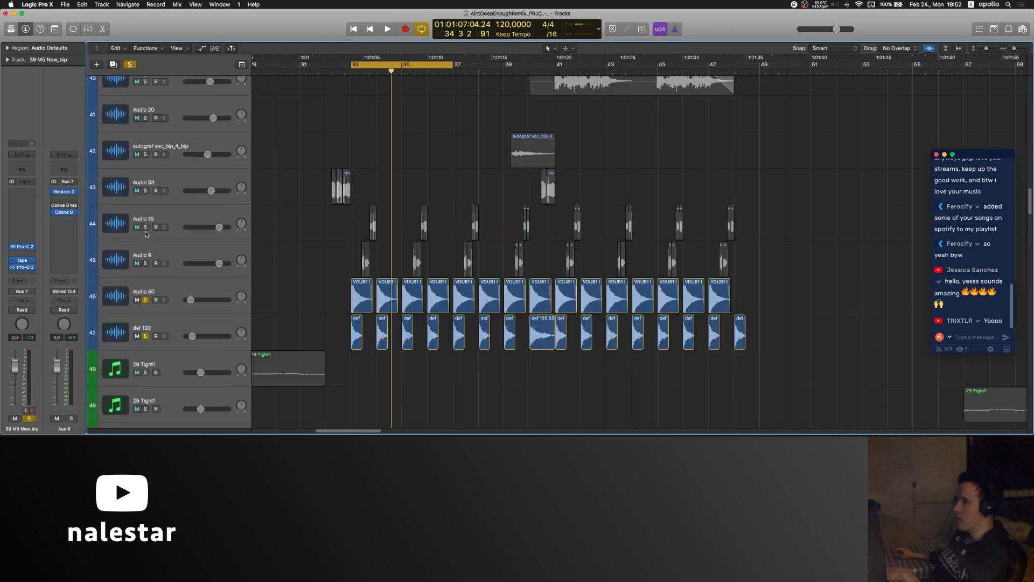
pyautogui.scroll(10, 145, 233)
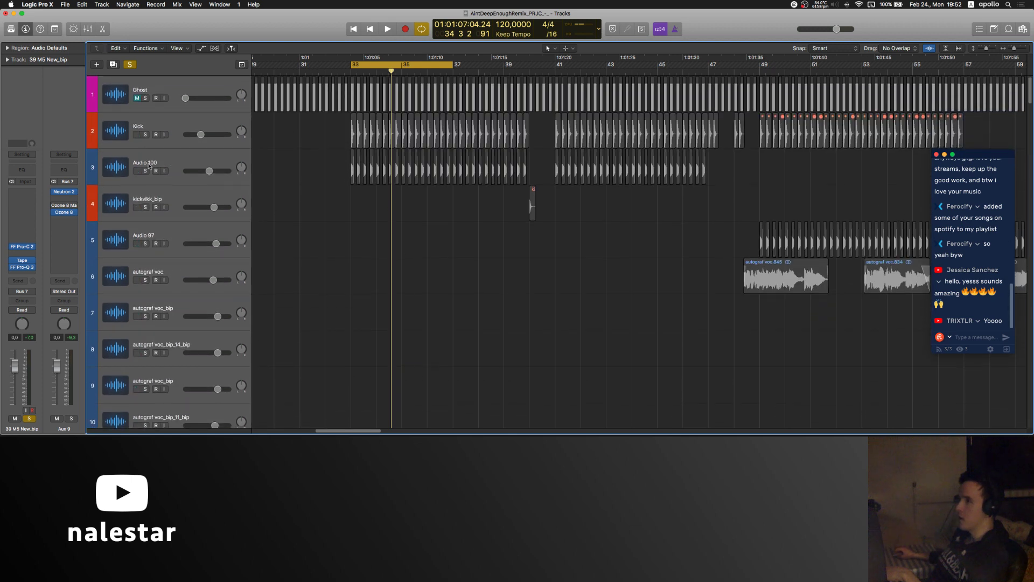
pyautogui.scroll(-20, 334, 219)
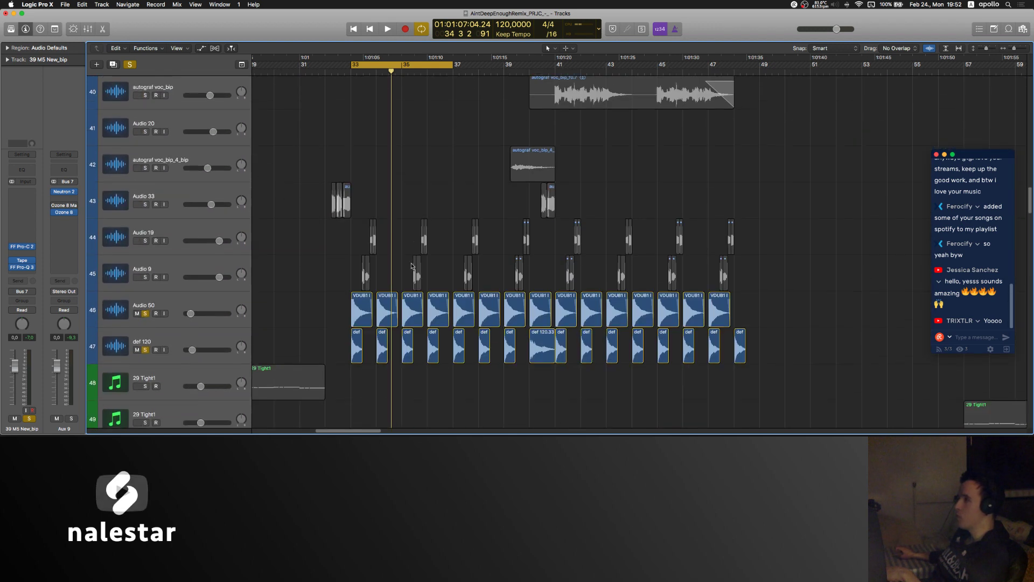
pyautogui.scroll(-5, 410, 266)
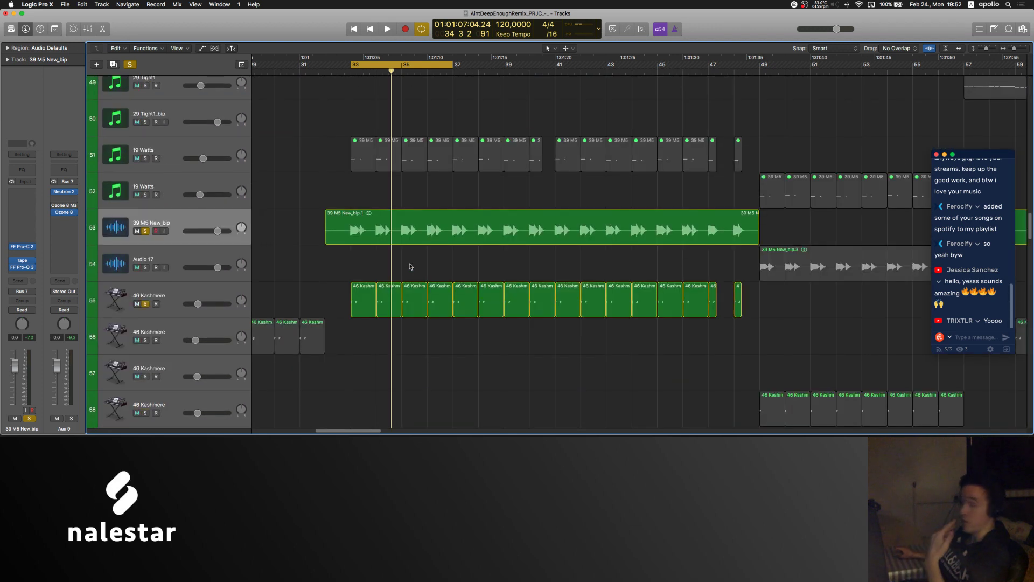
pyautogui.scroll(-8, 333, 275)
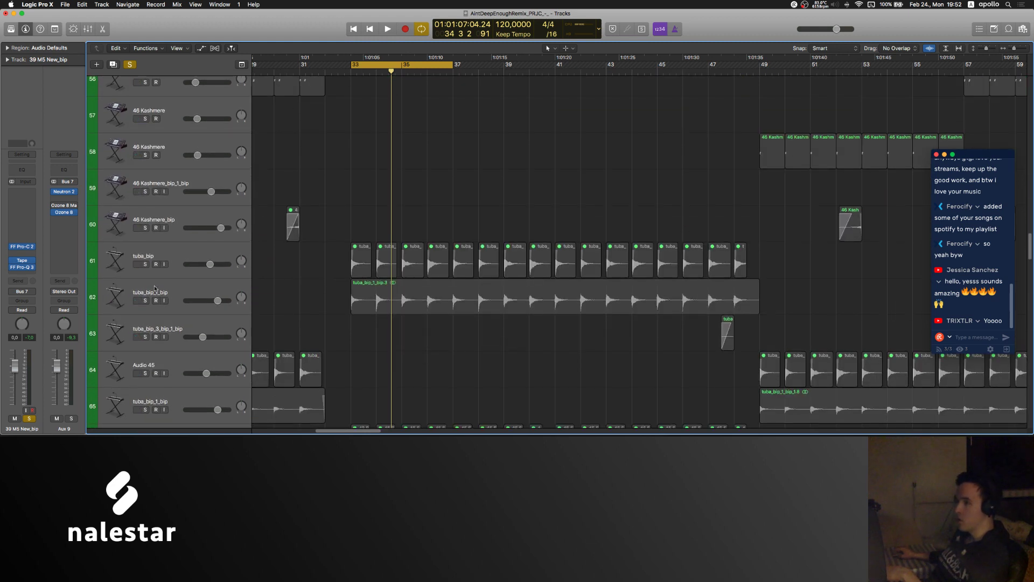
# Step: Play the loop and also solo the tube_bip_1_bip (track 62), 44 Airy and Untitled tracks
pyautogui.press('space')
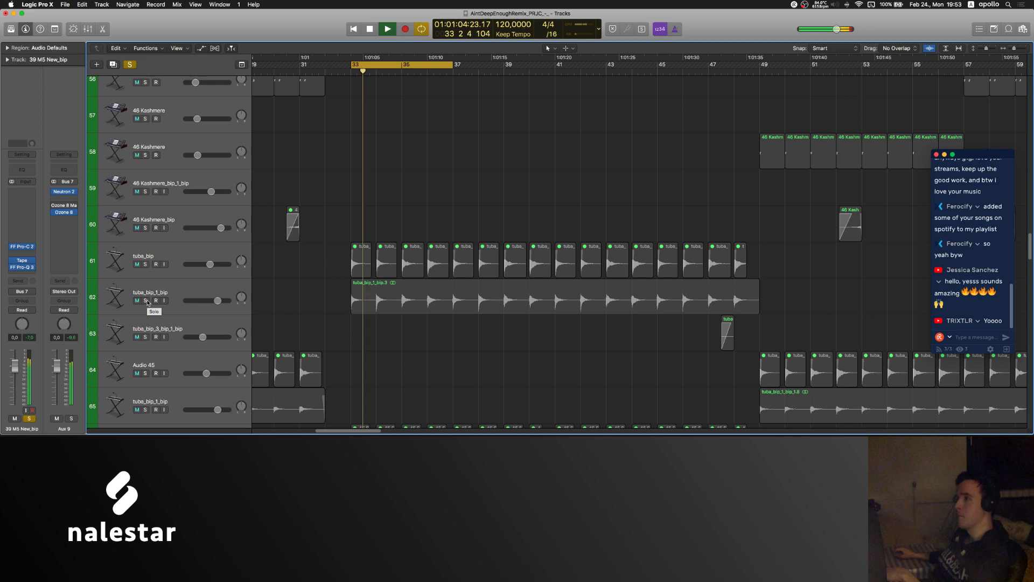
pyautogui.click(146, 300)
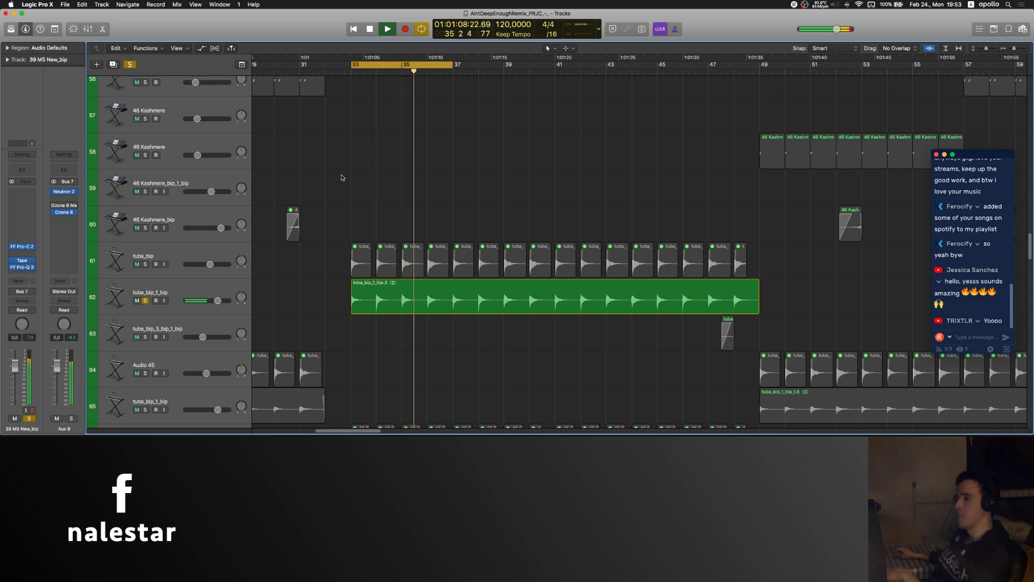
pyautogui.scroll(-10, 229, 212)
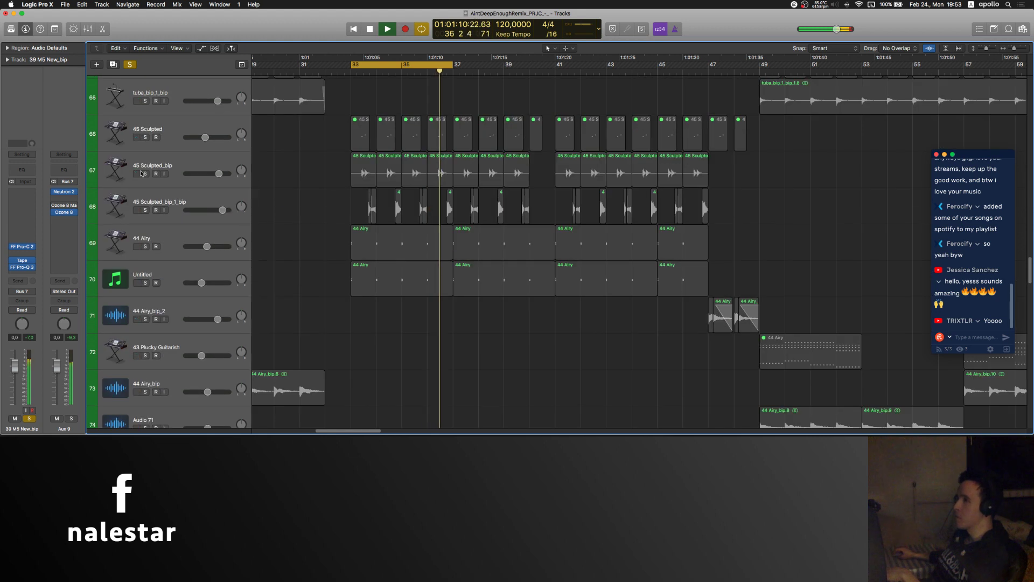
pyautogui.click(146, 247)
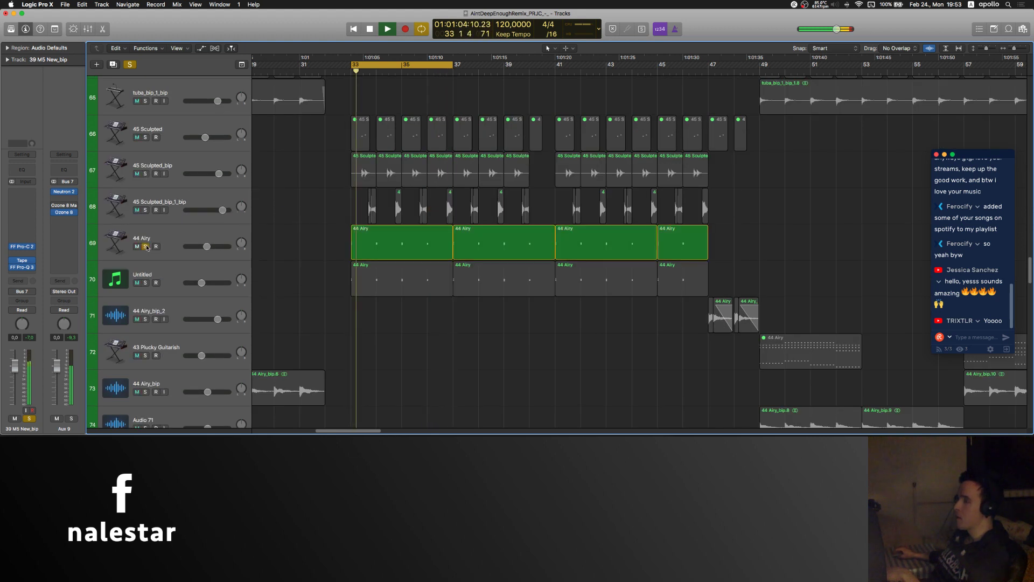
pyautogui.click(145, 282)
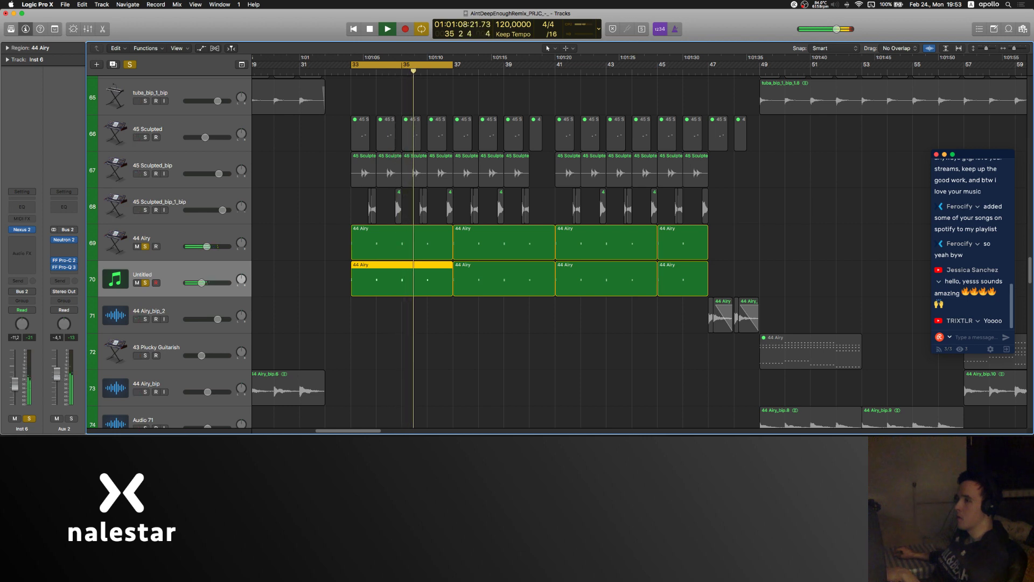
# Step: Insert a Neutron 2 Equalizer at the end of the Aux 2 chain and play the loop to check the synths' spectrum
pyautogui.click(322, 275)
pyautogui.click(69, 275)
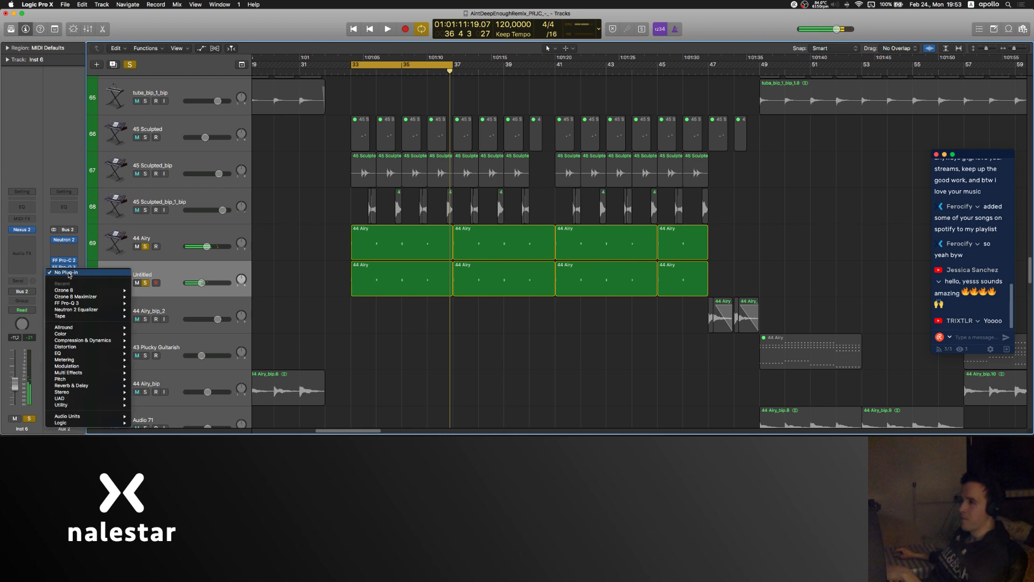
pyautogui.moveTo(108, 309)
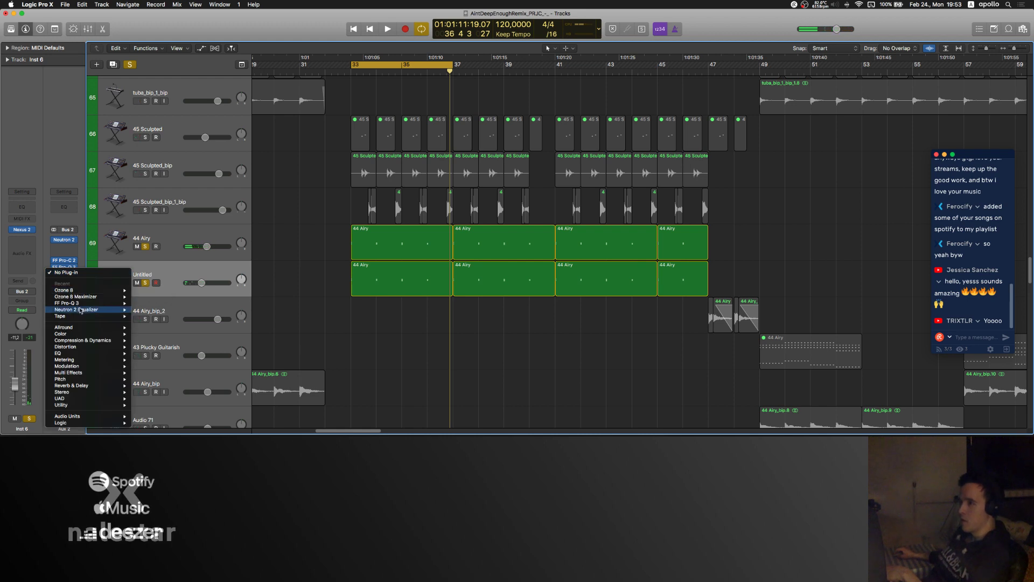
pyautogui.click(145, 310)
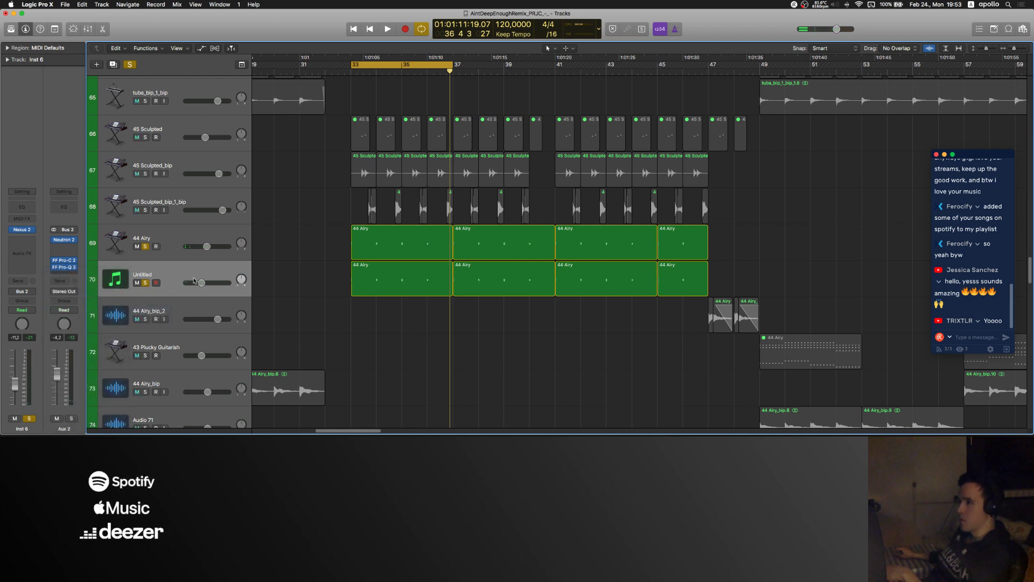
pyautogui.moveTo(221, 60); pyautogui.dragTo(703, 87)
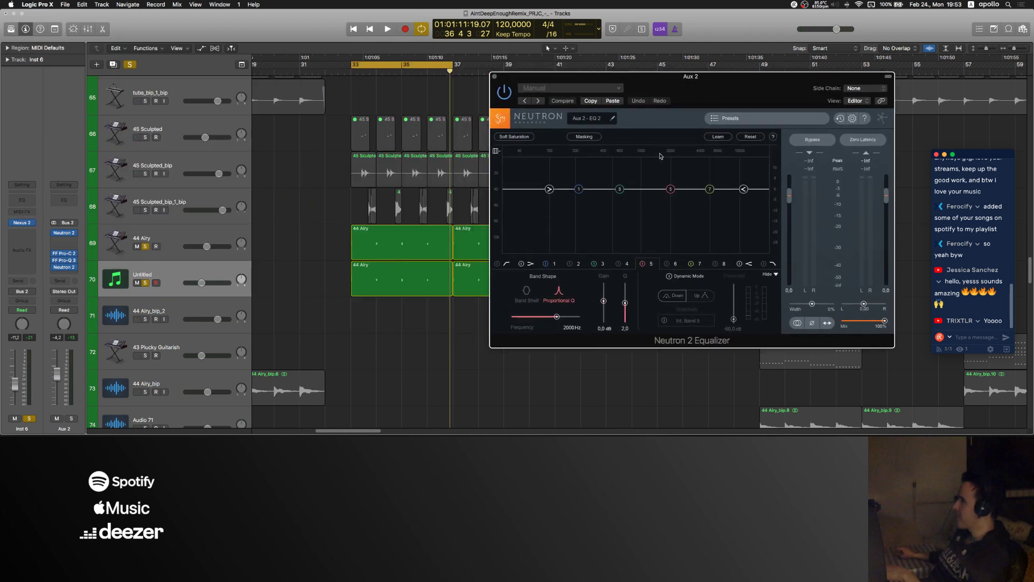
pyautogui.press('space')
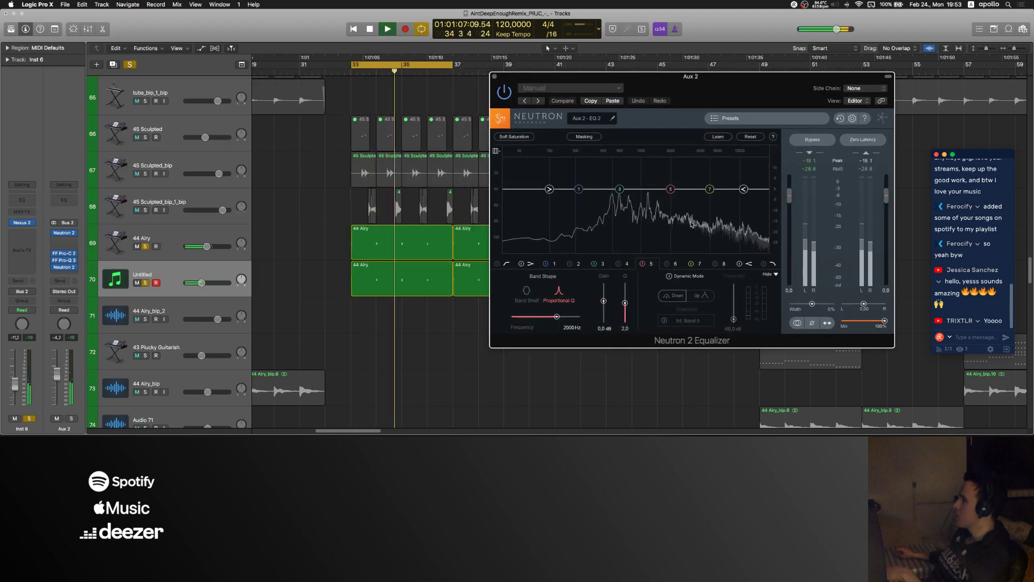
pyautogui.press('space')
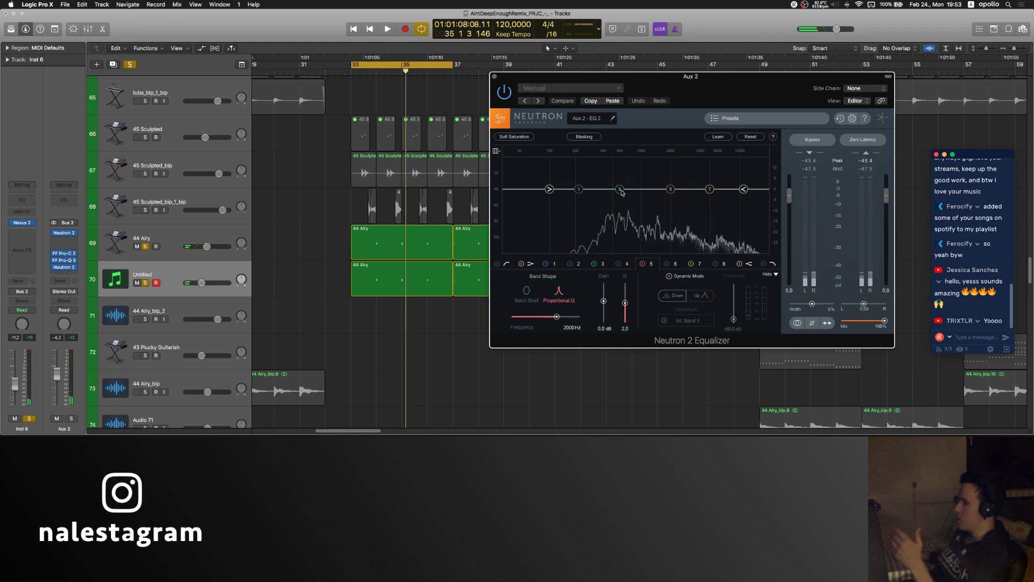
# Step: Try Neutron 2 Equalizer cuts at about 800 Hz on band 3 and about 1.7 kHz on band 5, and switch both bands off
pyautogui.moveTo(622, 192); pyautogui.dragTo(635, 225)
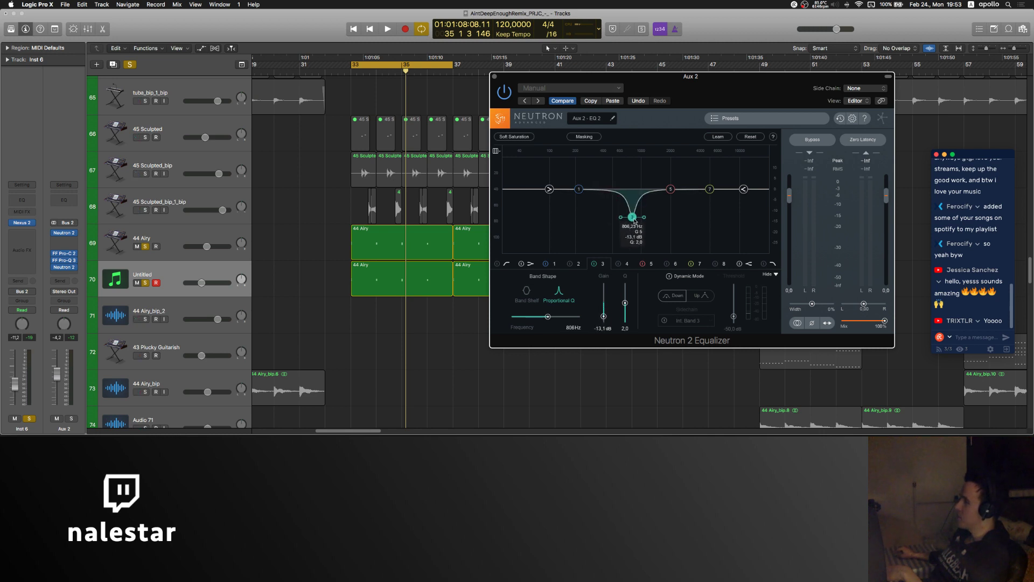
pyautogui.moveTo(634, 220); pyautogui.dragTo(634, 224)
pyautogui.moveTo(669, 190); pyautogui.dragTo(661, 220)
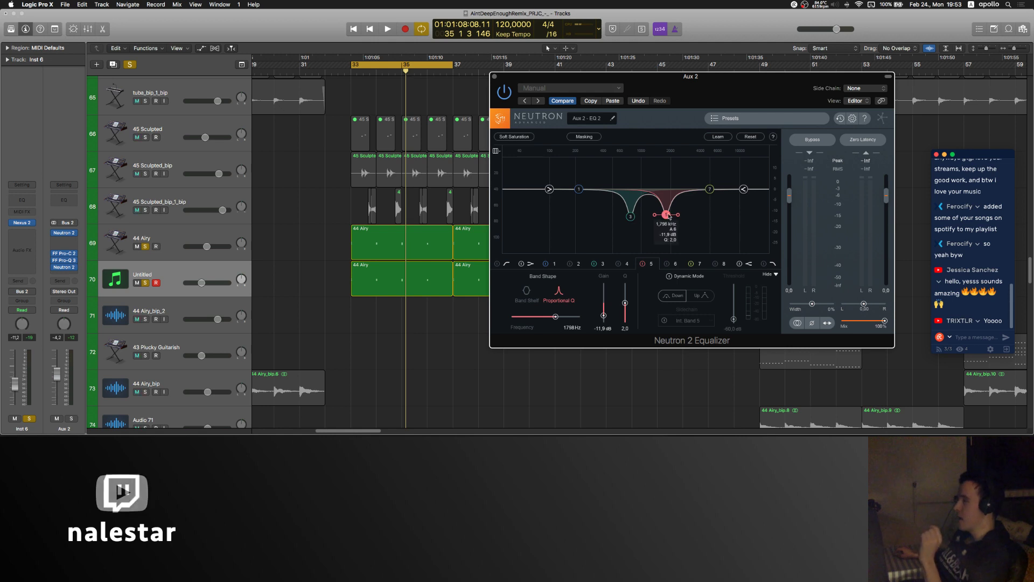
pyautogui.moveTo(669, 216)
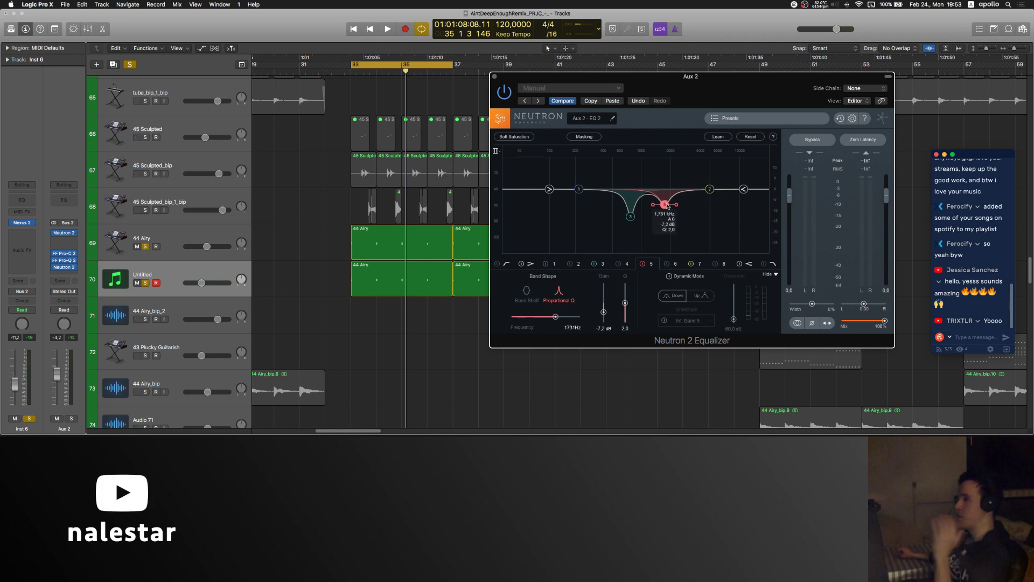
pyautogui.moveTo(669, 206); pyautogui.dragTo(668, 197)
pyautogui.click(643, 263)
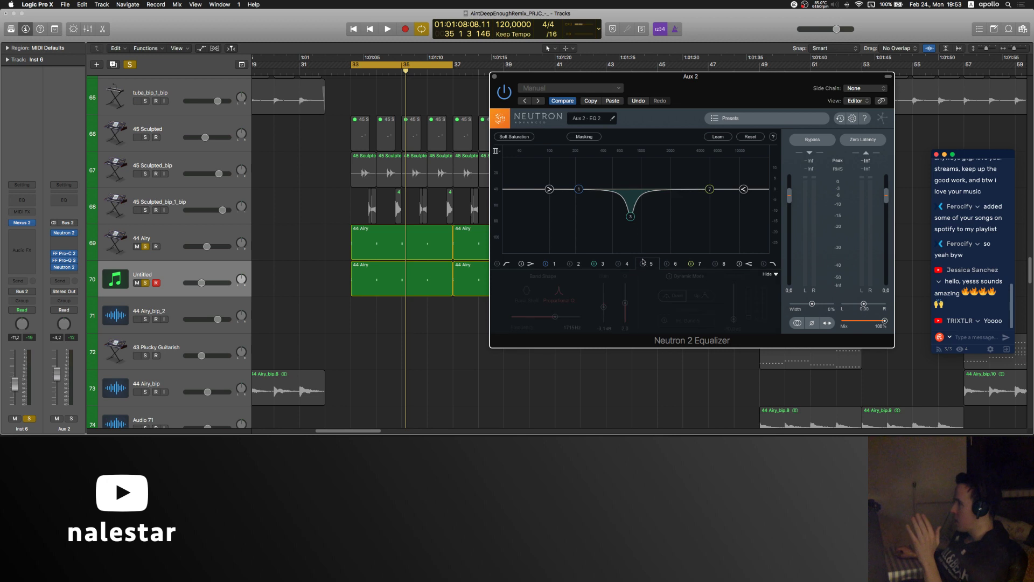
pyautogui.click(595, 264)
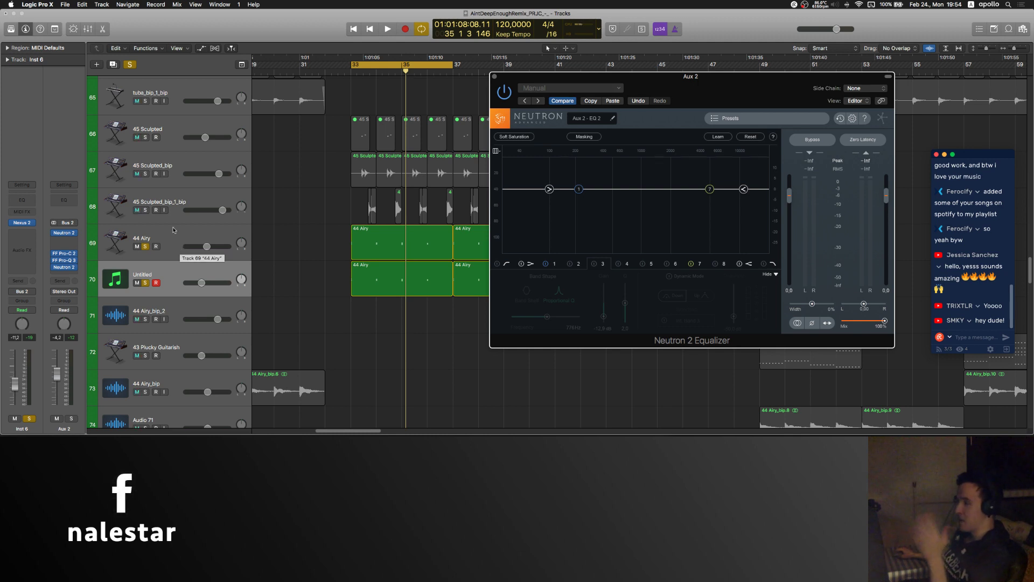
# Step: Examine the Equalizer, Dynamic EQ and Maximizer settings of Ozone 8 on the stereo output channel, and close the plug-in
pyautogui.click(199, 302)
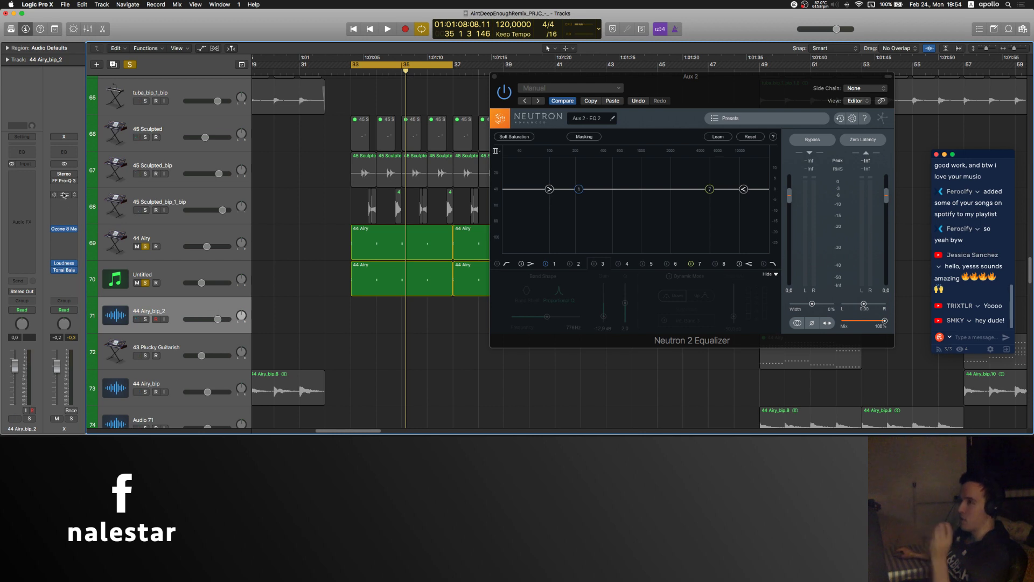
pyautogui.click(65, 194)
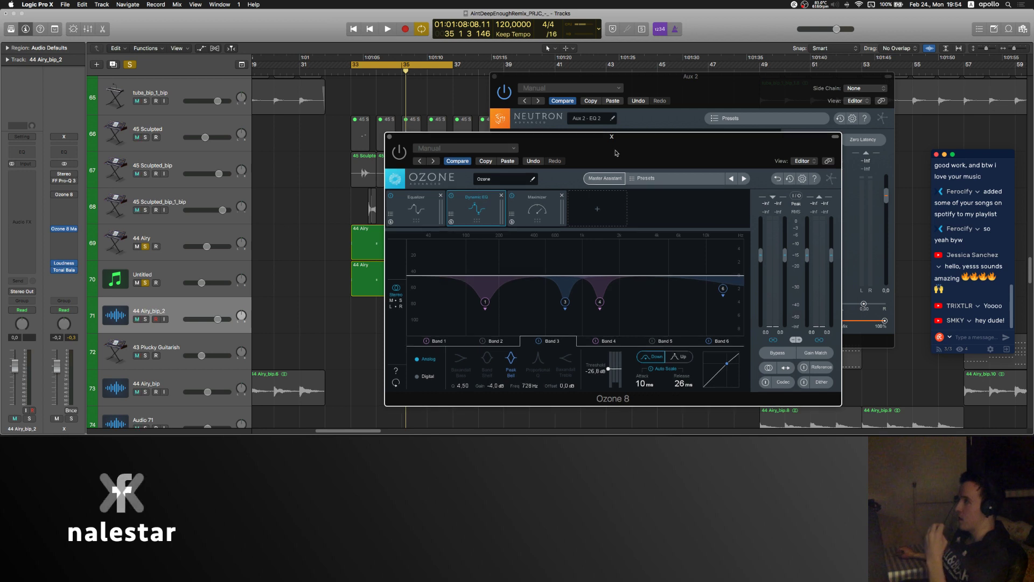
pyautogui.moveTo(616, 153); pyautogui.dragTo(443, 130)
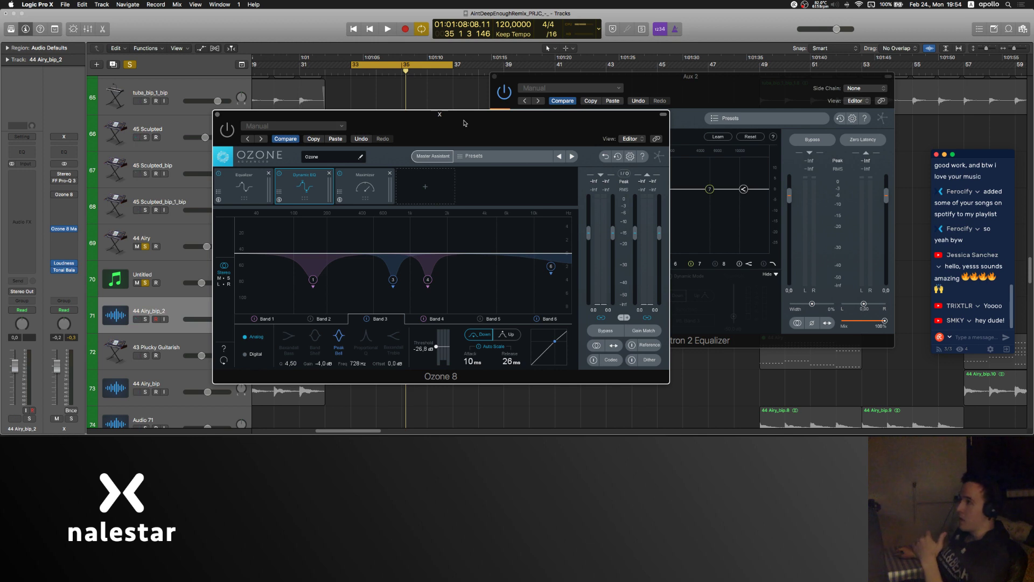
pyautogui.moveTo(465, 123); pyautogui.dragTo(593, 128)
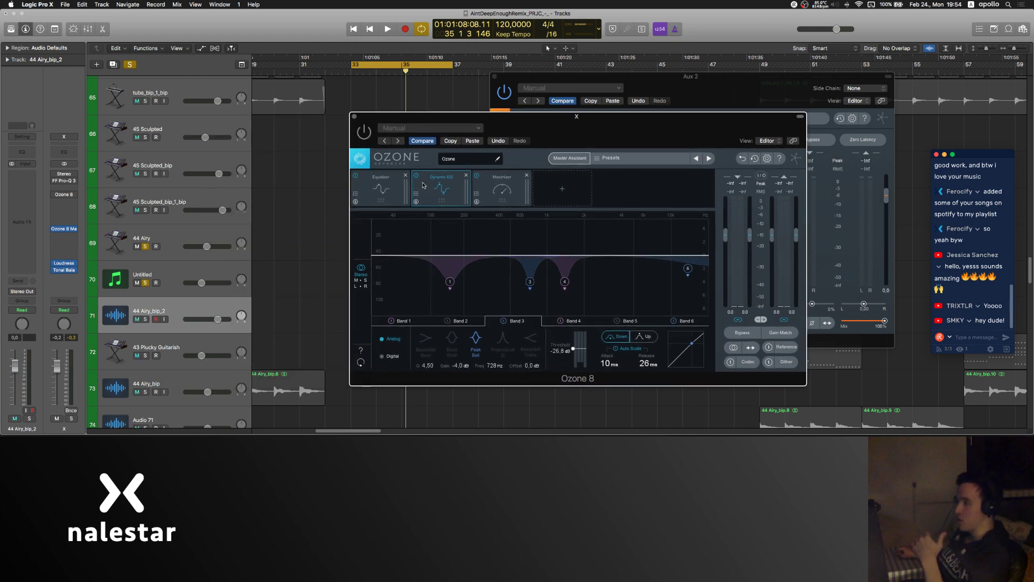
pyautogui.click(383, 189)
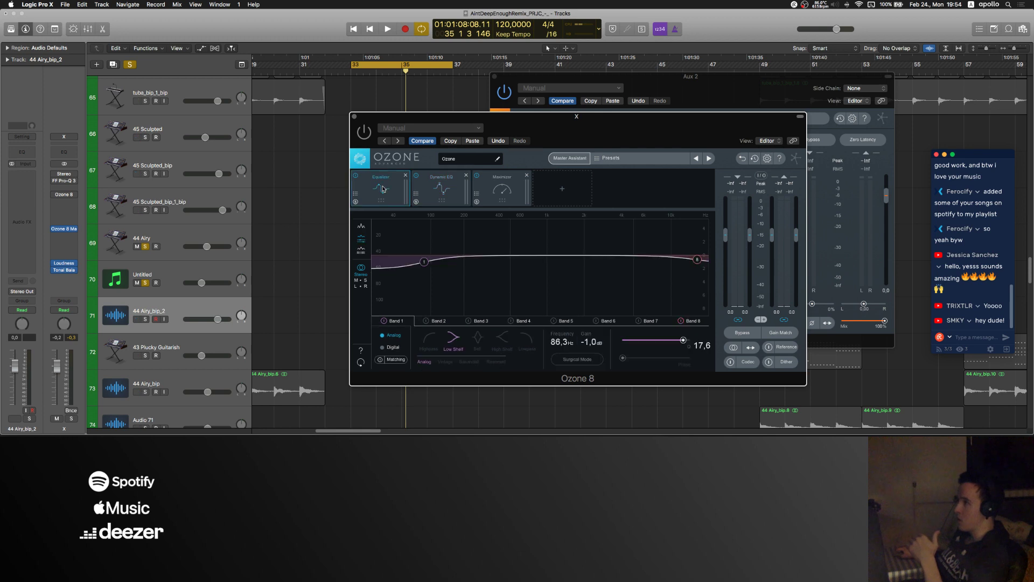
pyautogui.click(441, 192)
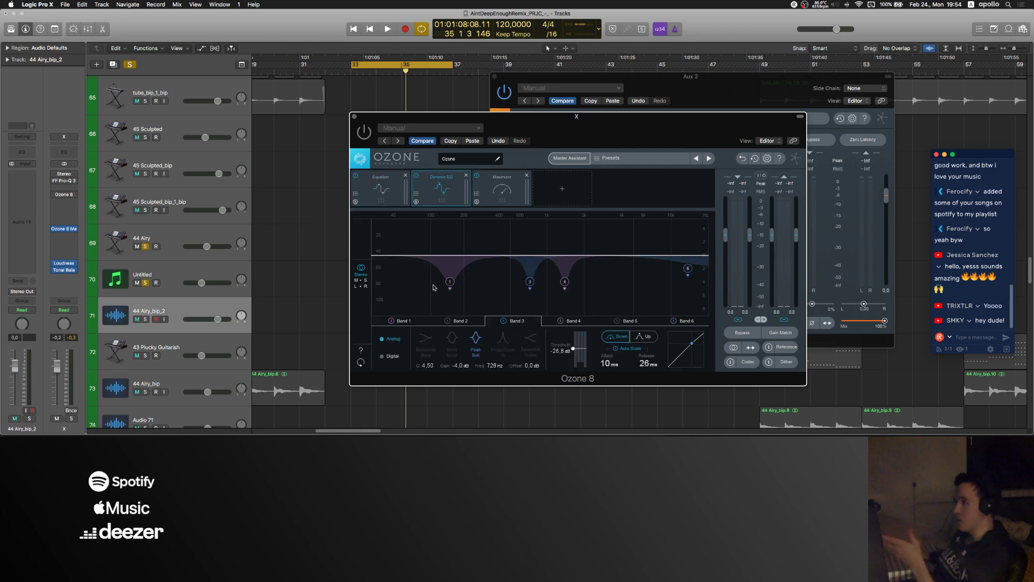
pyautogui.click(491, 189)
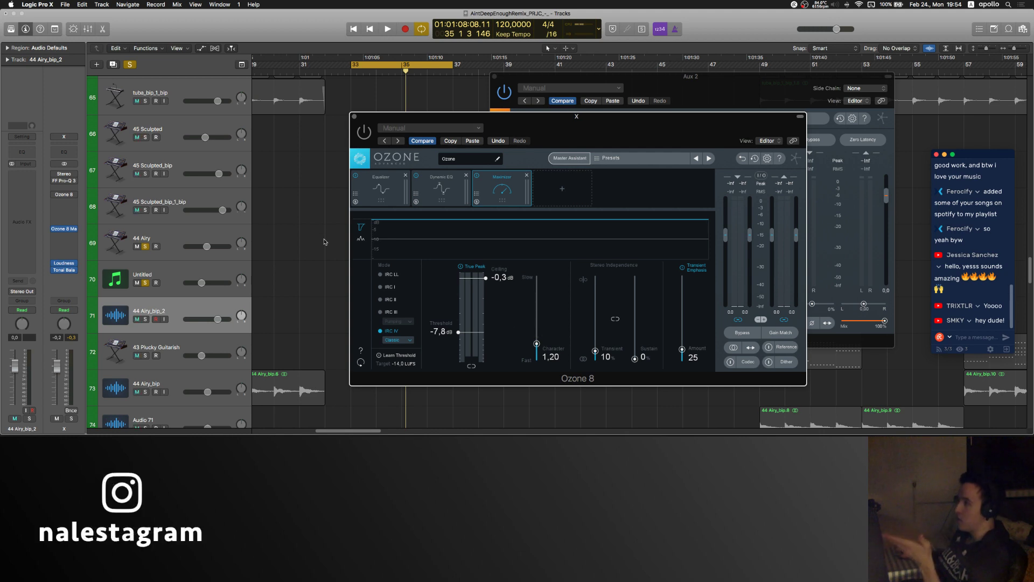
pyautogui.click(354, 116)
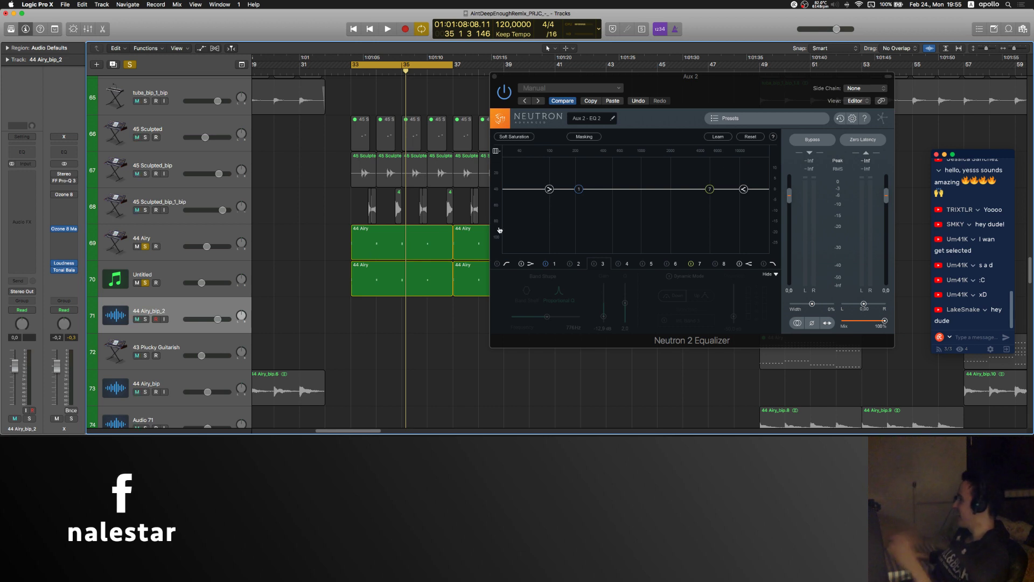
# Step: Place the playhead at bar 32, select the Untitled track and reopen the last Neutron 2 Equalizer on Aux 2
pyautogui.click(344, 70)
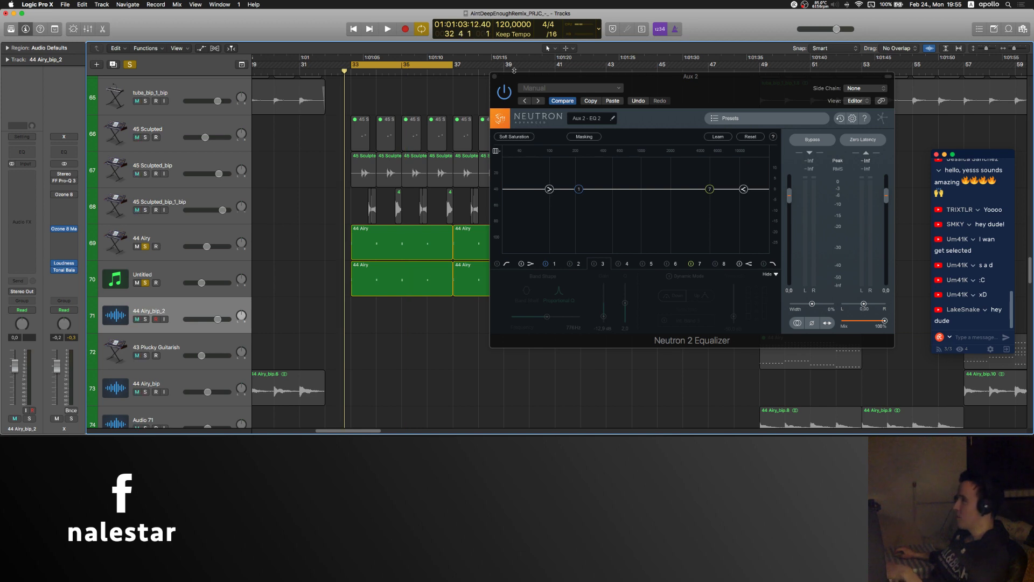
pyautogui.click(495, 78)
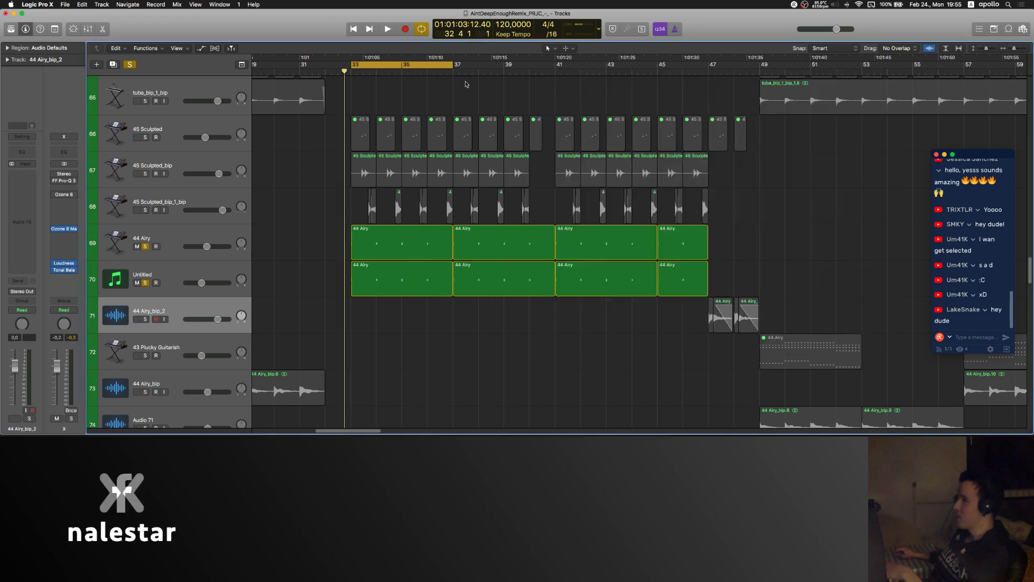
pyautogui.click(188, 270)
pyautogui.click(170, 318)
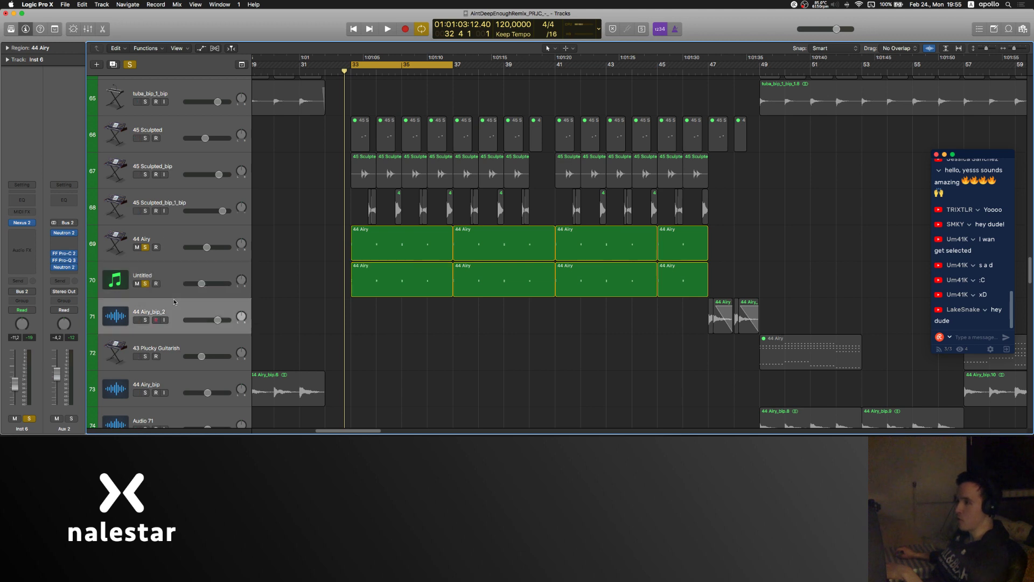
pyautogui.click(188, 272)
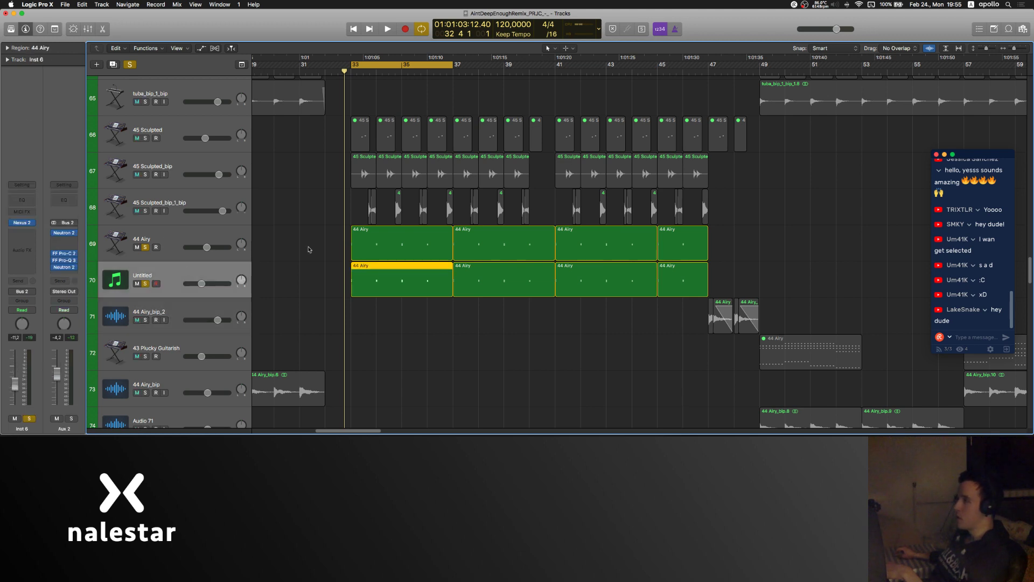
pyautogui.click(65, 267)
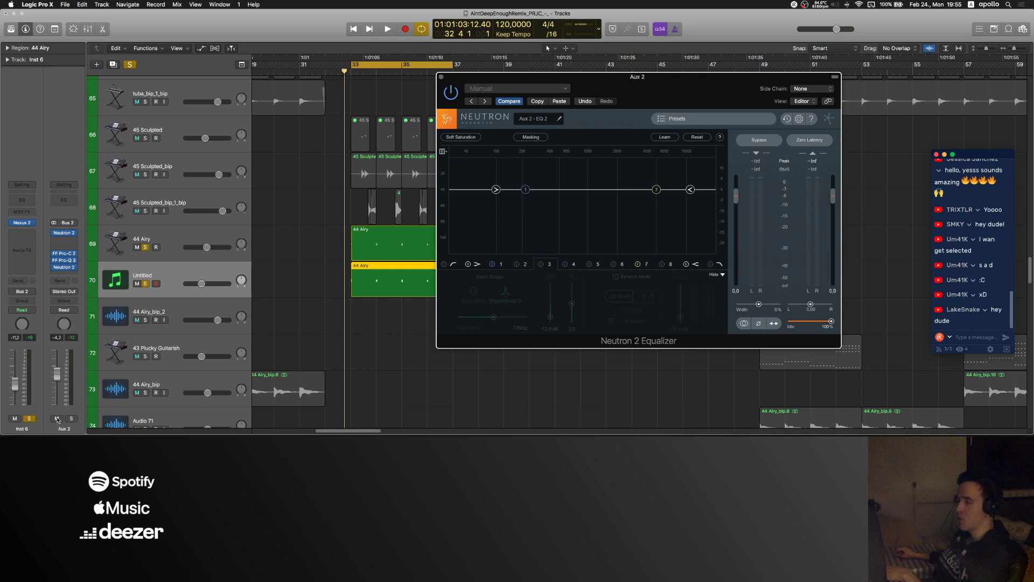
# Step: Play the loop and gradually raise the Aux 2 channel's volume from silence while monitoring the synth spectrum
pyautogui.press('super+w')
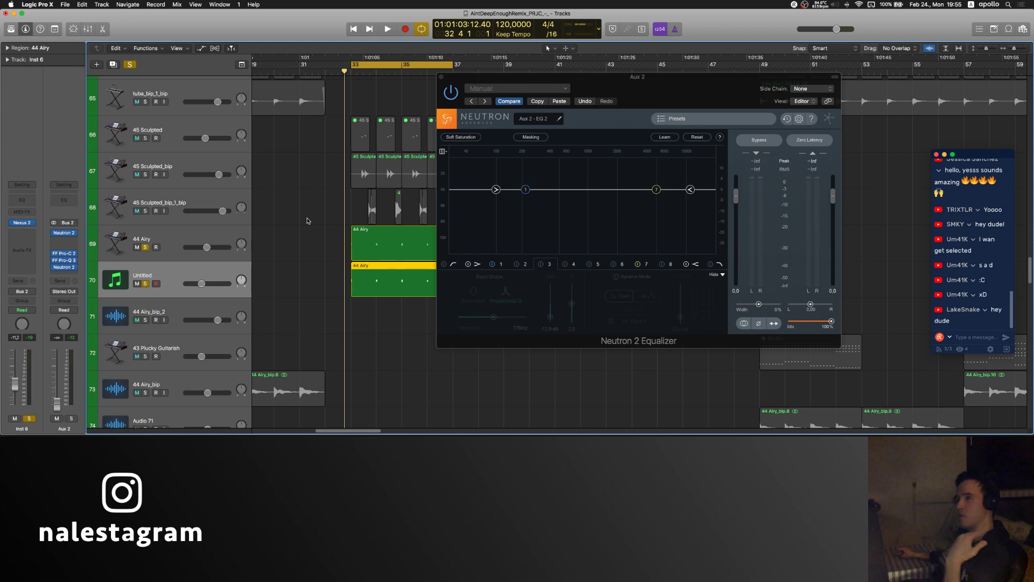
pyautogui.press('space')
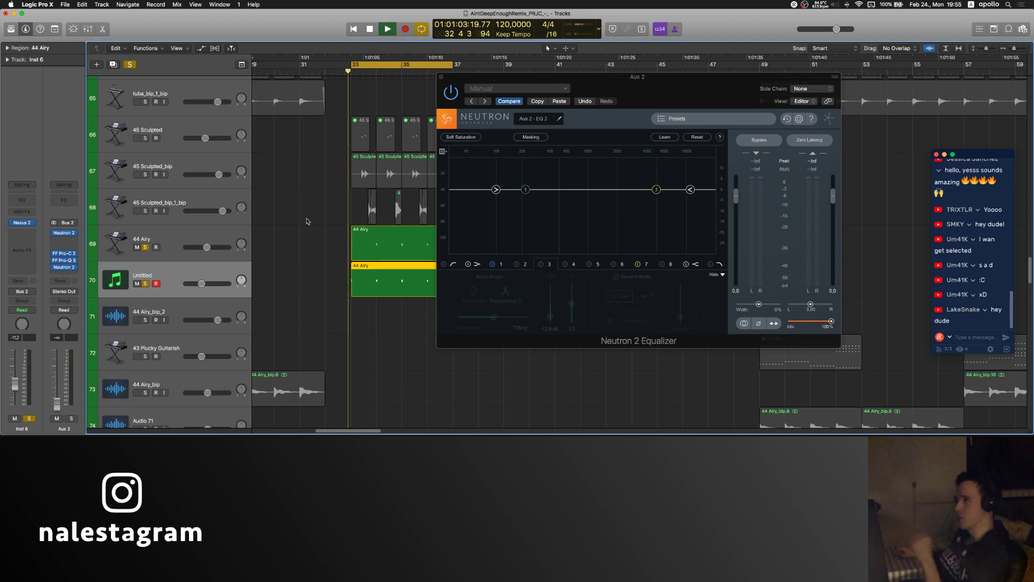
pyautogui.moveTo(60, 406); pyautogui.dragTo(61, 386)
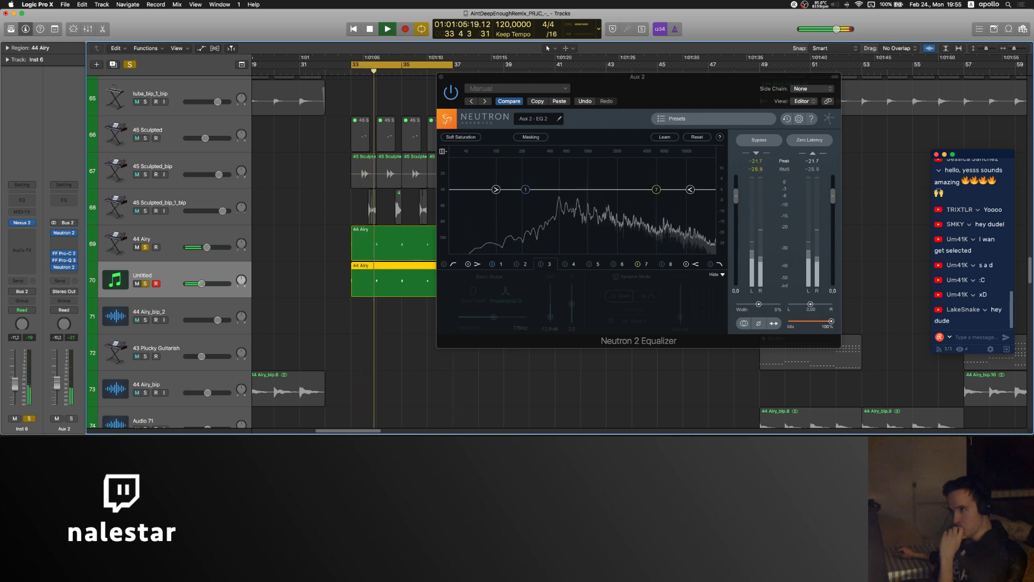
pyautogui.moveTo(57, 383); pyautogui.dragTo(58, 376)
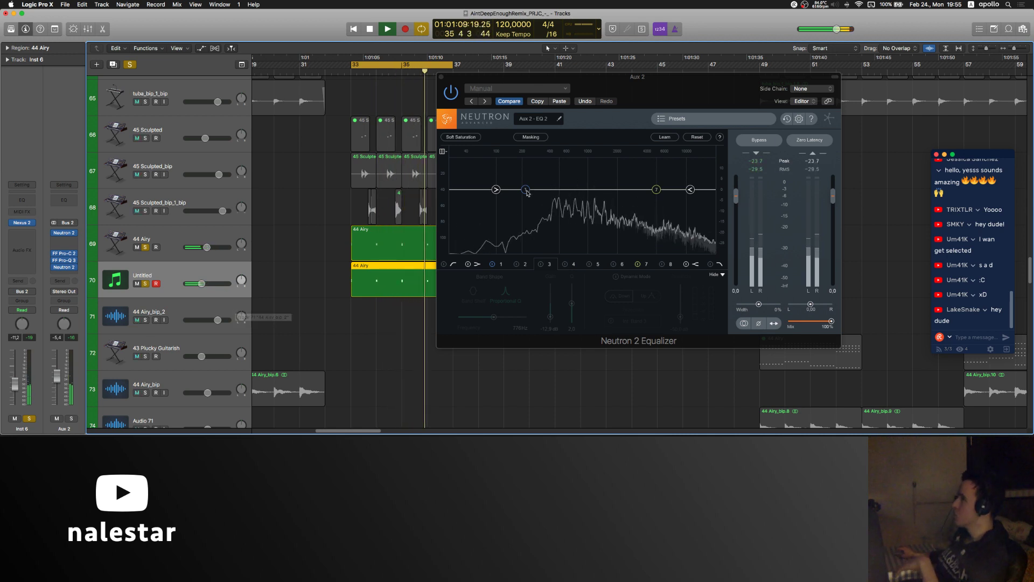
# Step: Cut 4.2 dB at 492 Hz on band 1 and about 7.4 dB at 1139 Hz on band 7, and switch off the high shelf
pyautogui.moveTo(527, 193); pyautogui.dragTo(560, 200)
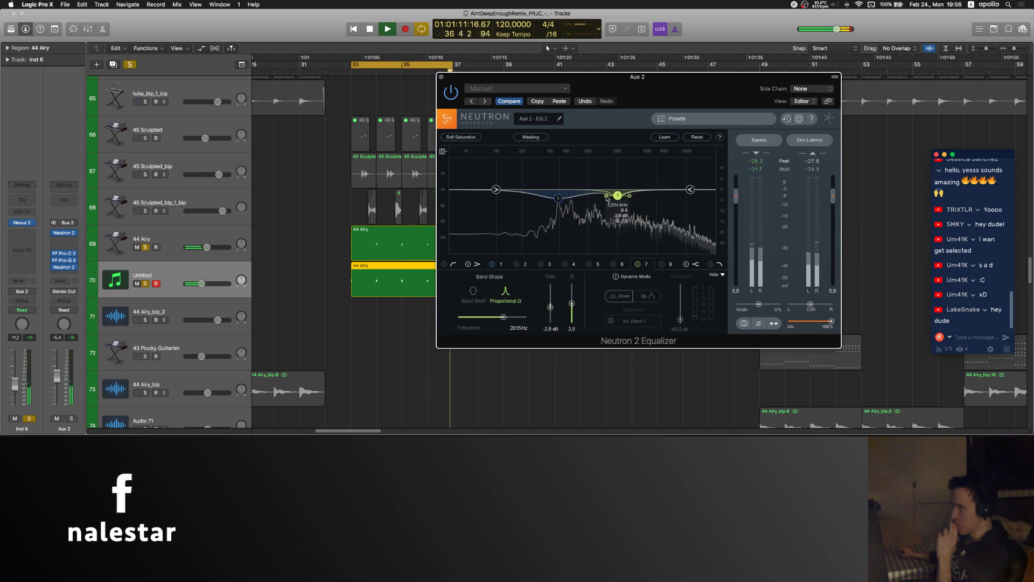
pyautogui.moveTo(608, 199); pyautogui.dragTo(596, 210)
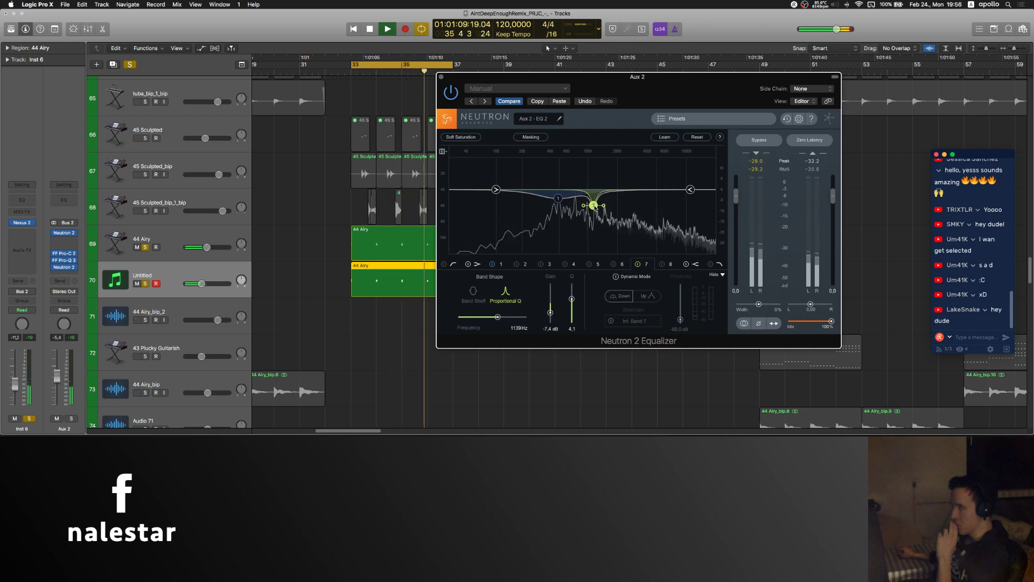
pyautogui.moveTo(689, 190); pyautogui.dragTo(634, 189)
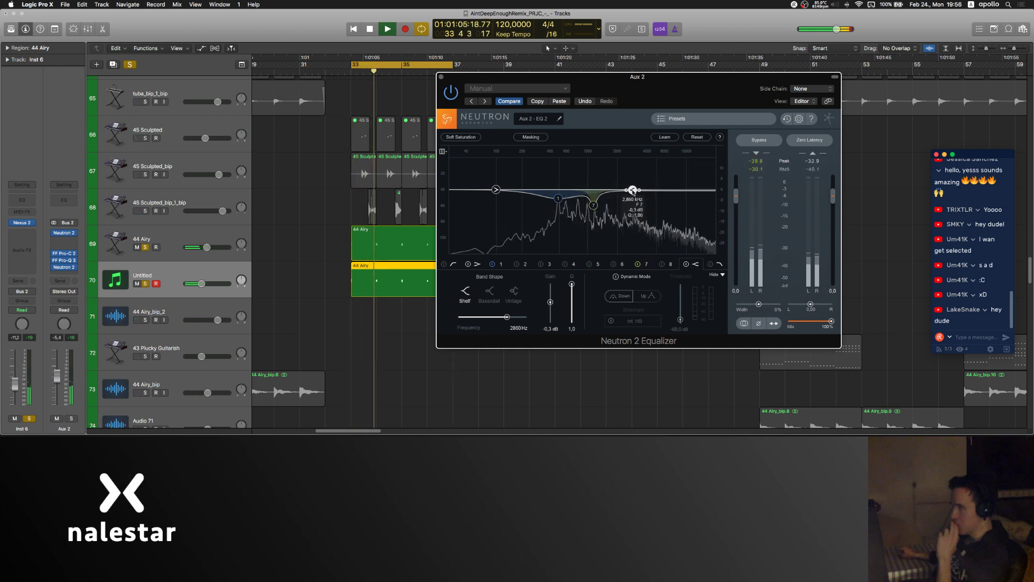
pyautogui.click(686, 265)
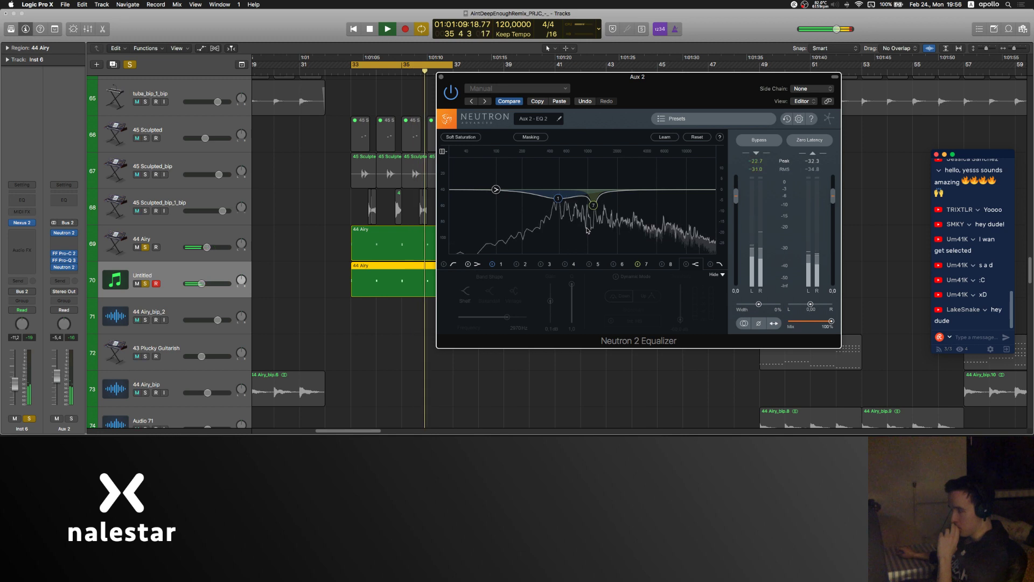
# Step: Compare the looped synths with the Aux 2 Neutron 2 Equalizer bypassed and active, and close the plug-in
pyautogui.click(77, 338)
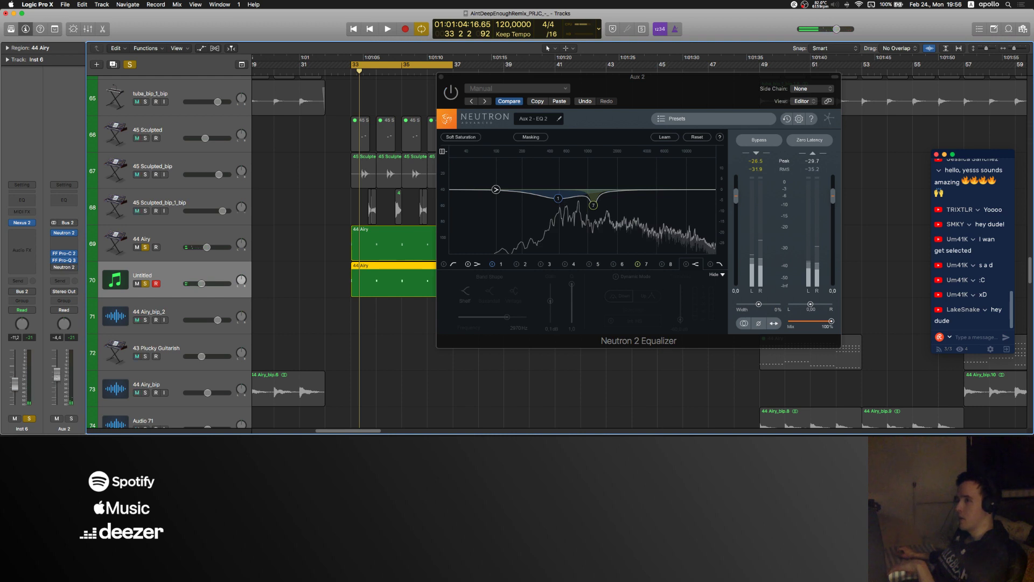
pyautogui.press('space')
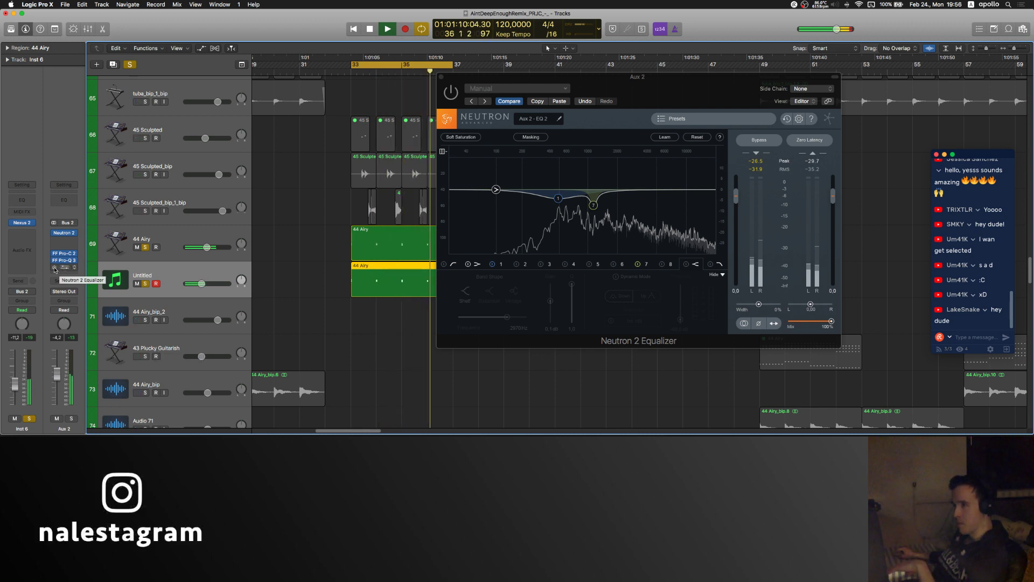
pyautogui.press('space')
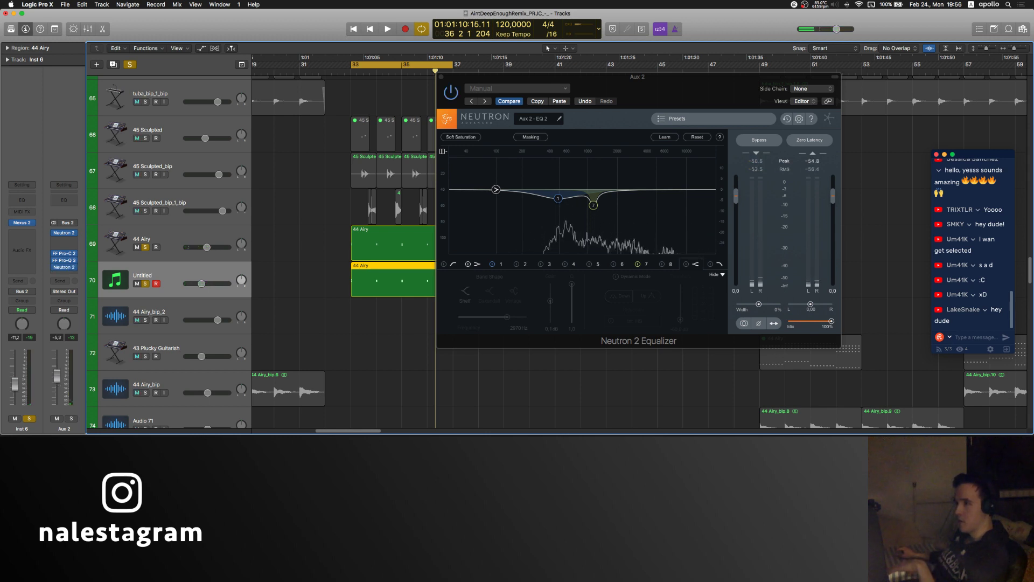
pyautogui.press('space')
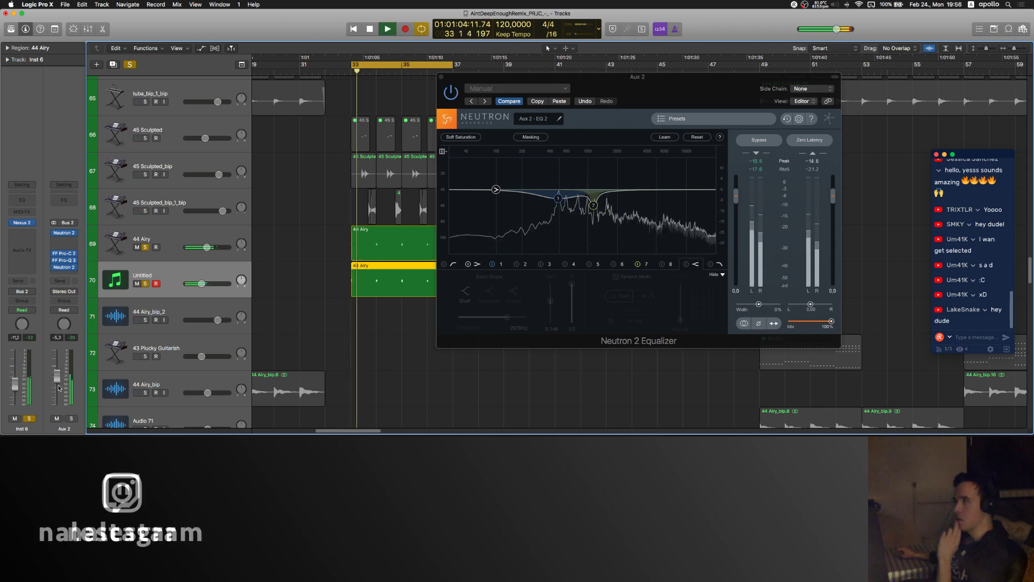
pyautogui.click(441, 77)
pyautogui.click(358, 97)
pyautogui.hscroll(1, 358, 97)
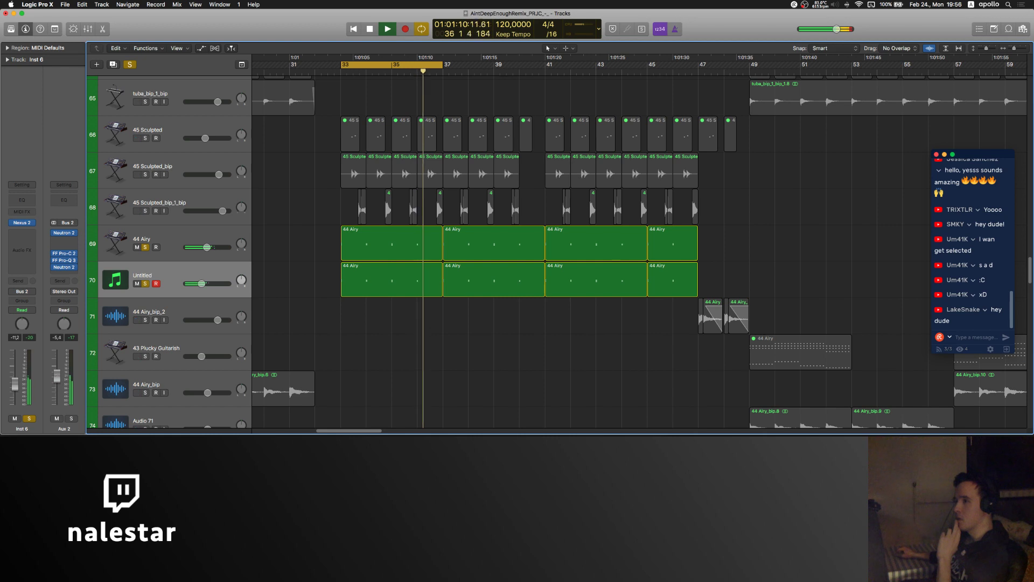
# Step: Reopen the Aux 2 Neutron 2 Equalizer from the Untitled track, inspect band 1's settings and close it
pyautogui.click(150, 279)
pyautogui.click(63, 268)
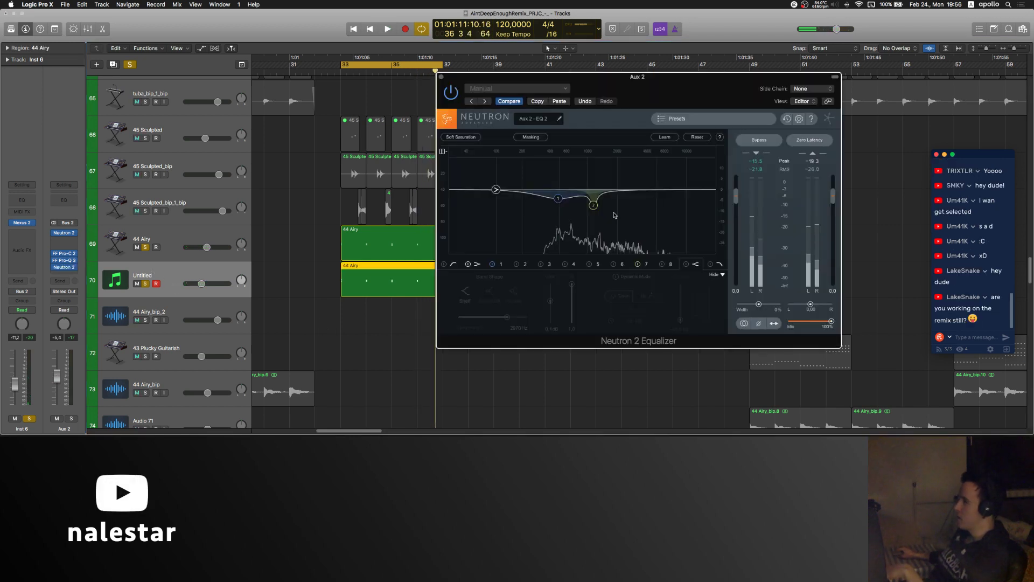
pyautogui.click(559, 199)
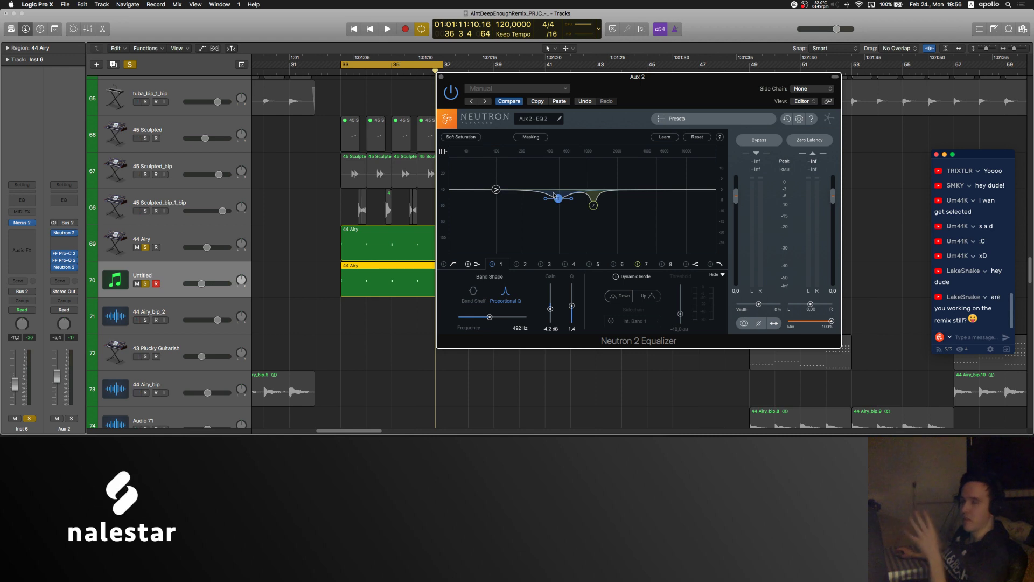
pyautogui.click(440, 77)
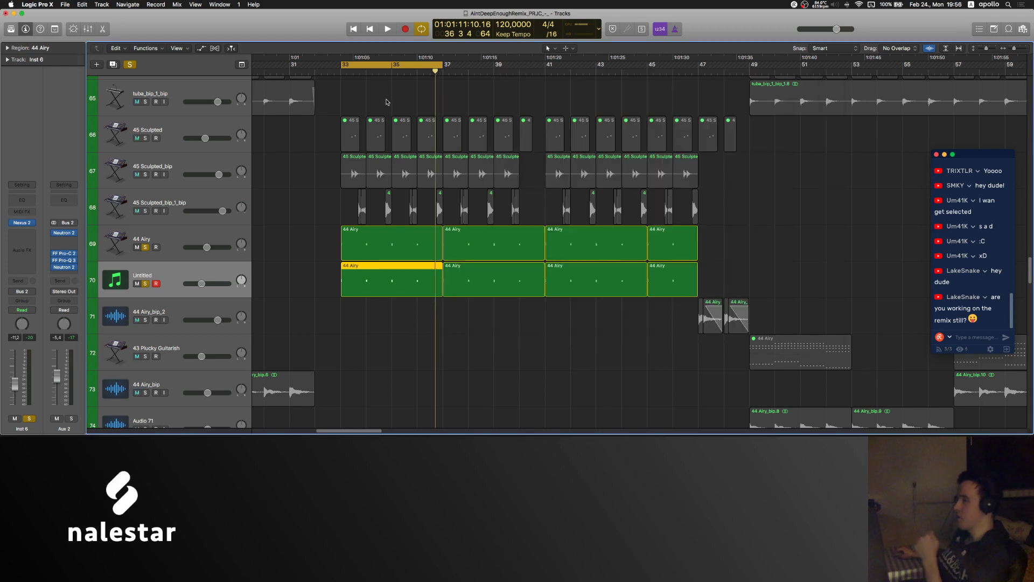
# Step: Toggle solo on the 44 Airy track to compare it with the Untitled track below
pyautogui.click(387, 102)
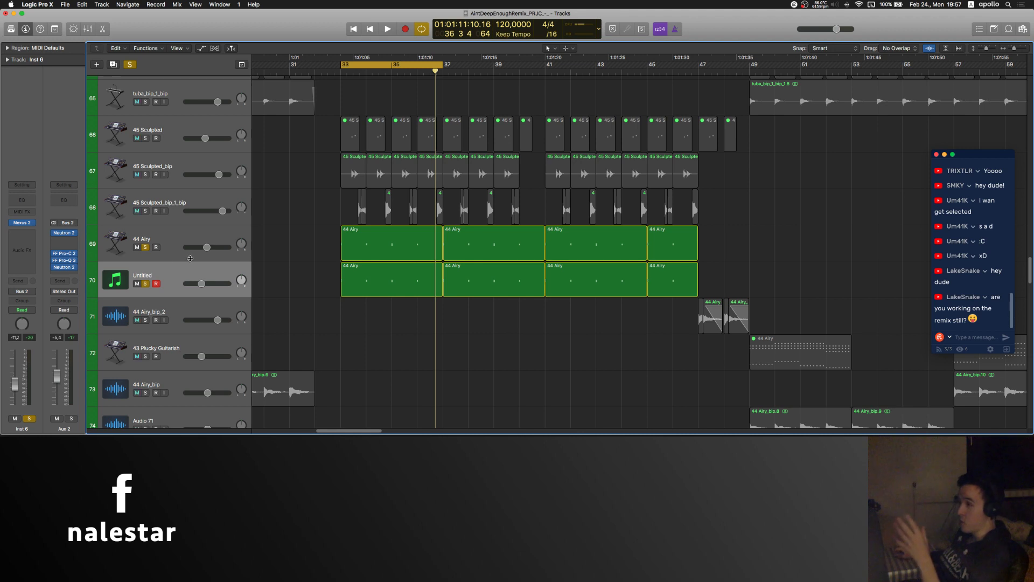
pyautogui.click(145, 257)
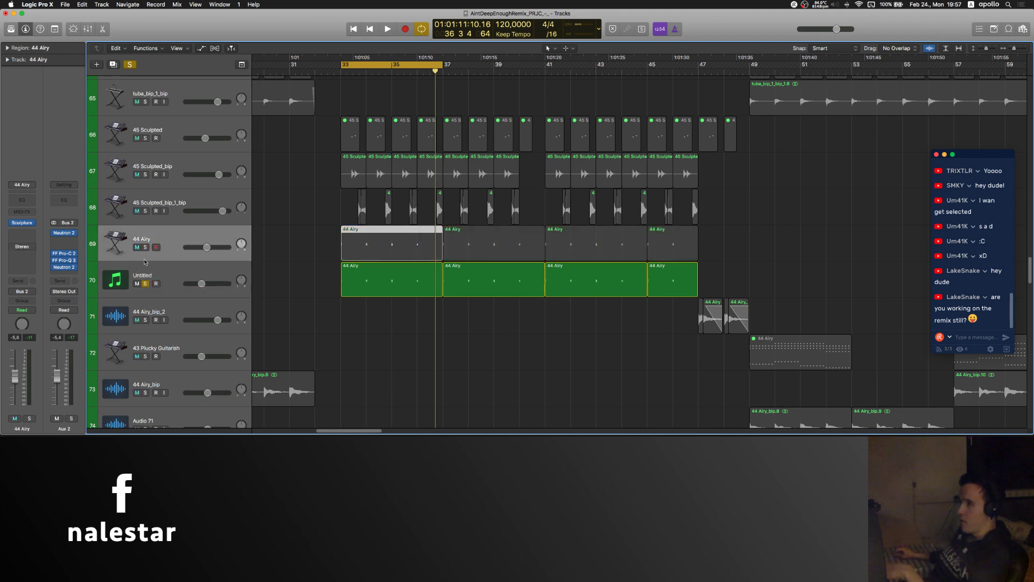
pyautogui.click(145, 284)
pyautogui.click(146, 248)
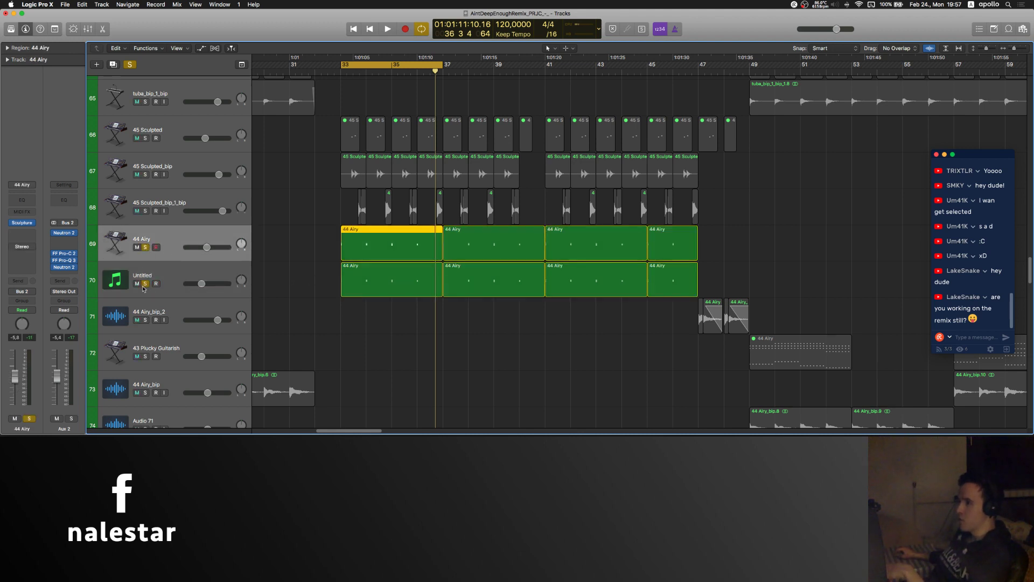
# Step: Solo the Audio 18 track and the two autograf voc_bip_5_bip tracks beneath it
pyautogui.scroll(-8, 412, 296)
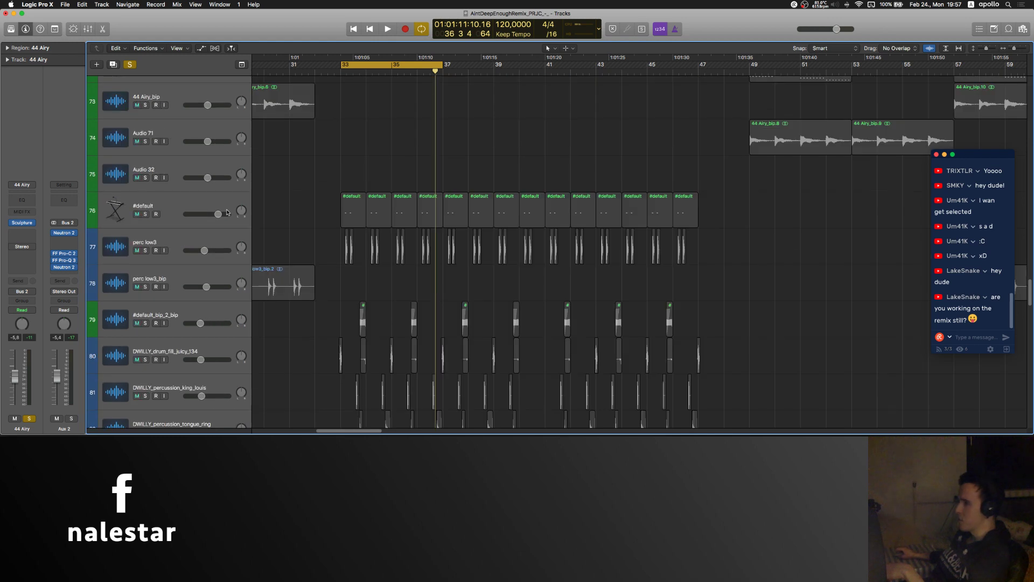
pyautogui.scroll(-14, 319, 178)
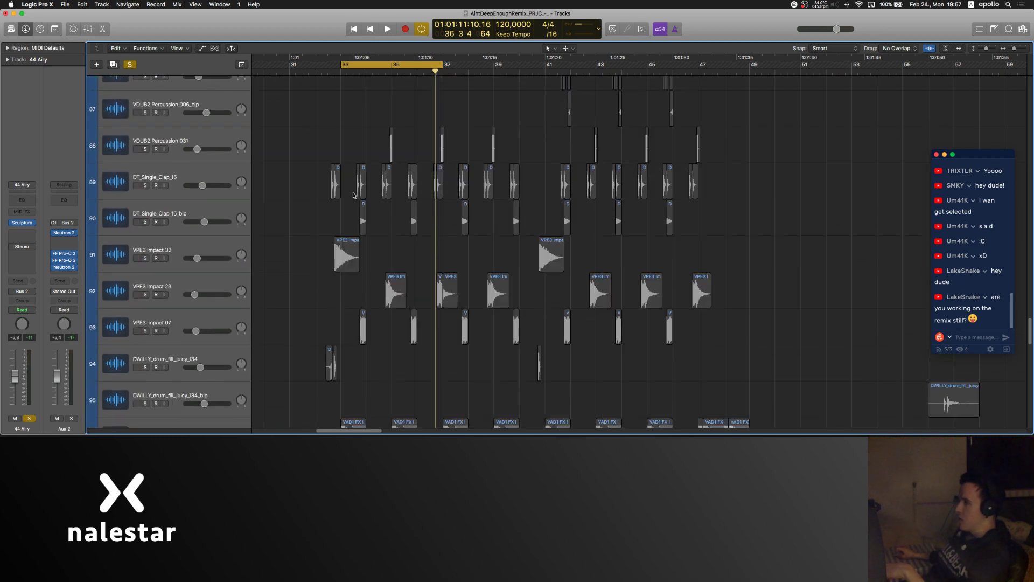
pyautogui.scroll(20, 325, 182)
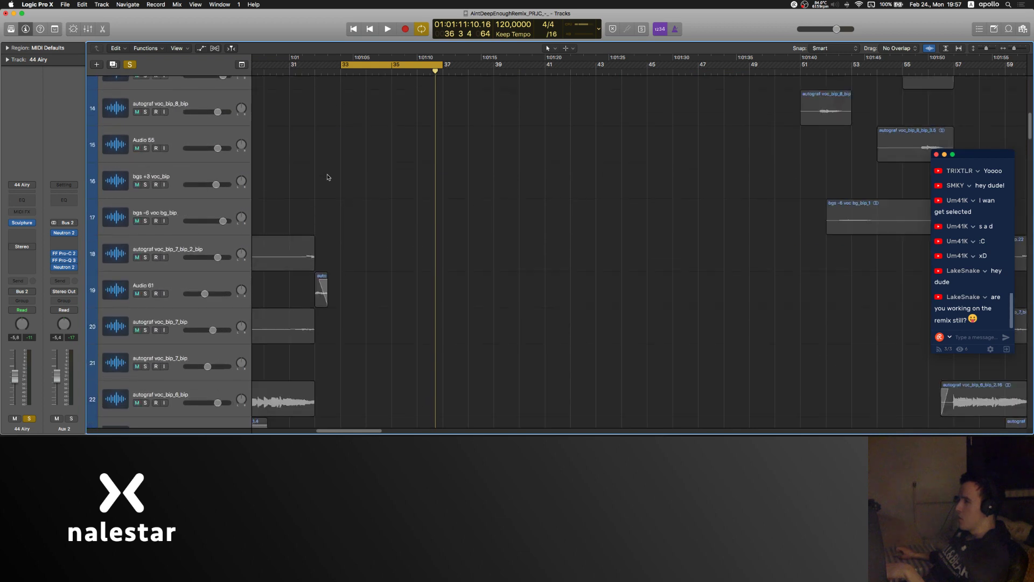
pyautogui.scroll(-12, 327, 179)
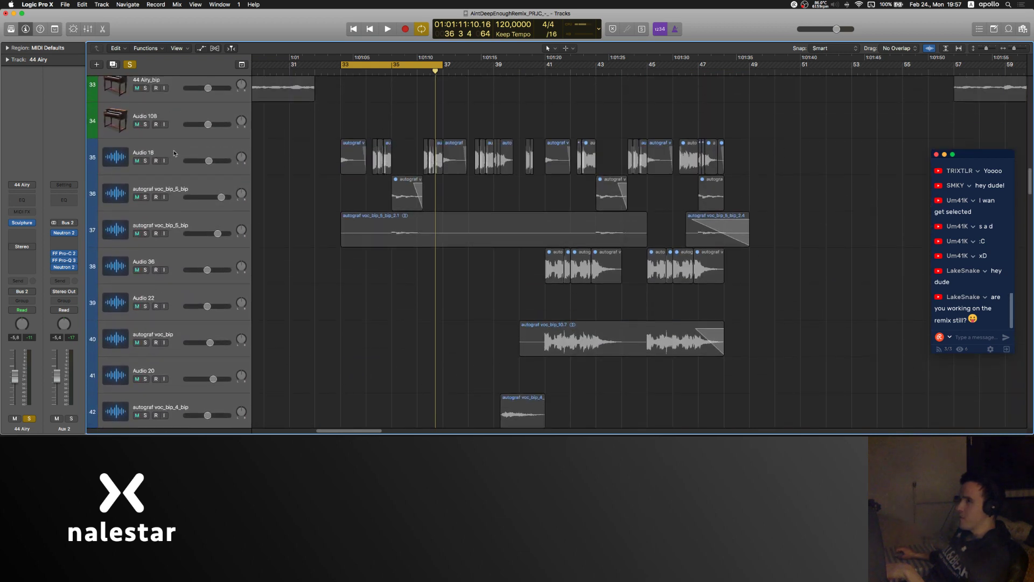
pyautogui.click(135, 168)
pyautogui.moveTo(146, 163); pyautogui.dragTo(143, 233)
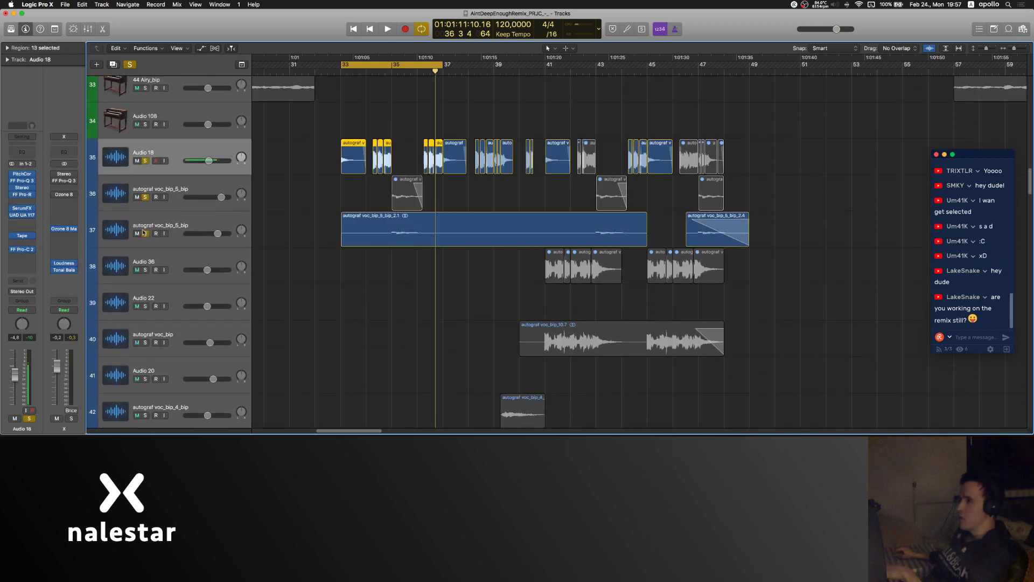
# Step: Play the cycle from bar 33 and add Audio 19, Audio 9, Audio 50 and def 120 to the solo
pyautogui.click(355, 293)
pyautogui.press('space')
pyautogui.scroll(-4, 291, 284)
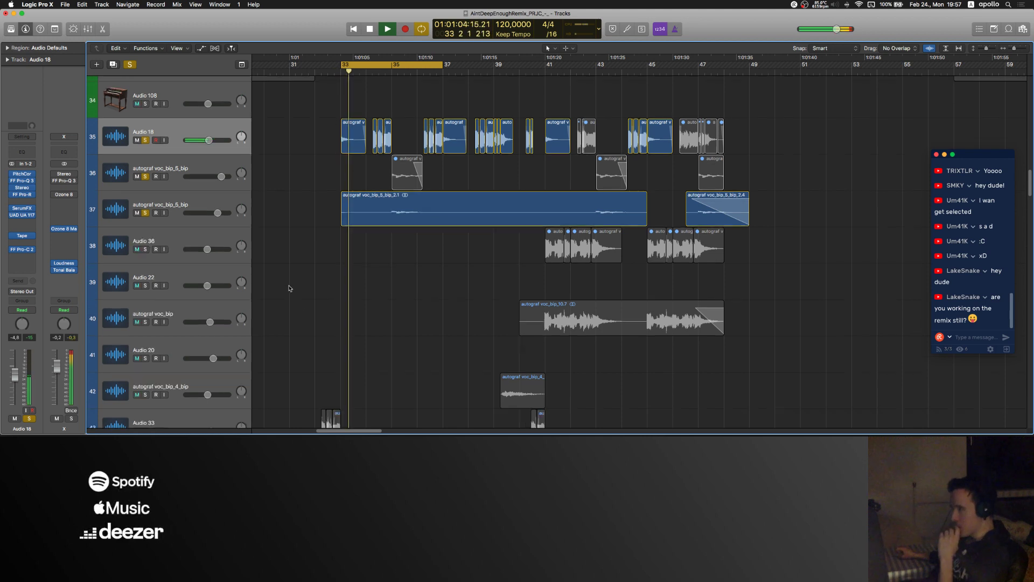
pyautogui.moveTo(144, 387); pyautogui.dragTo(145, 350)
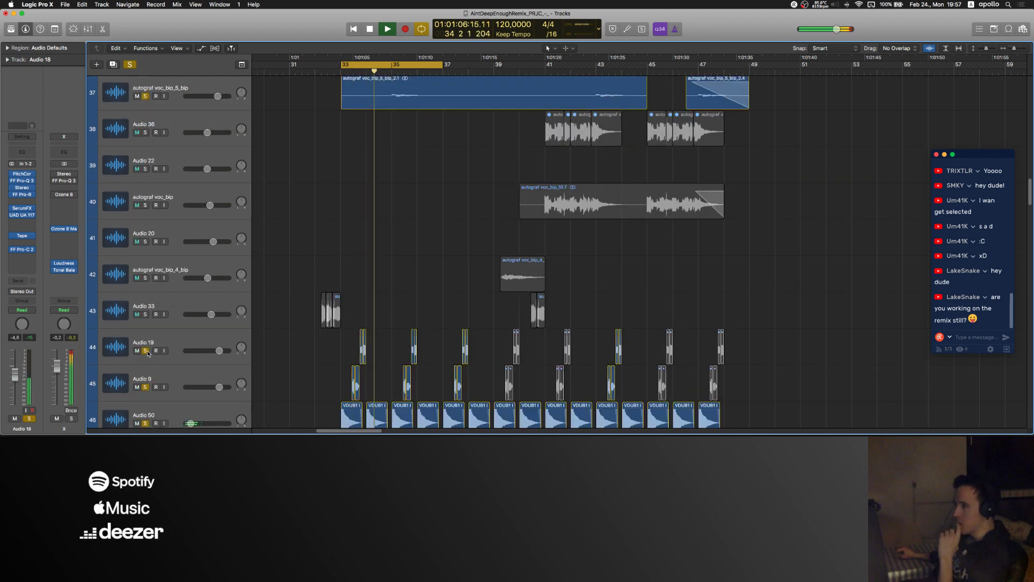
pyautogui.scroll(8, 345, 216)
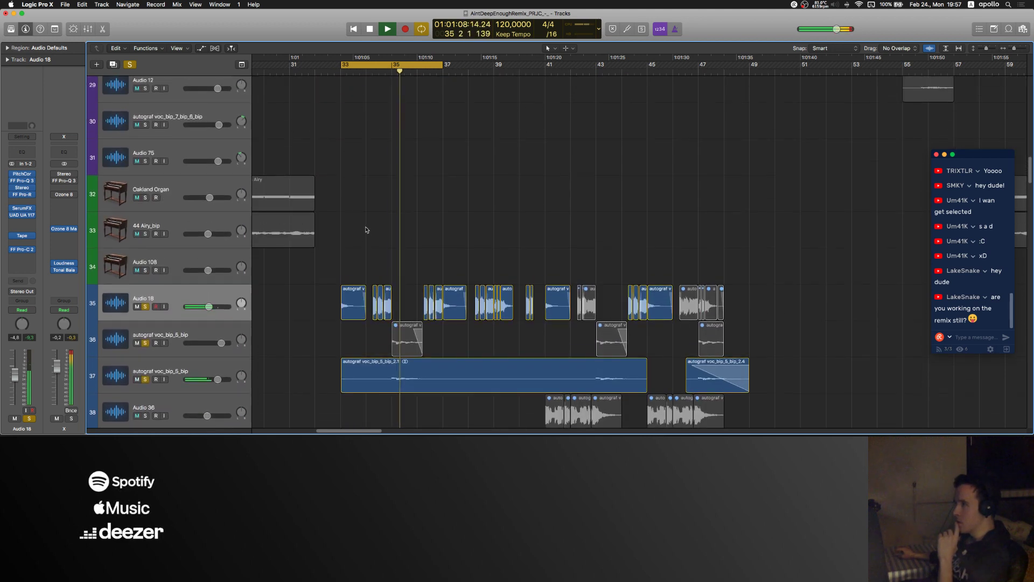
pyautogui.hscroll(-1, 319, 268)
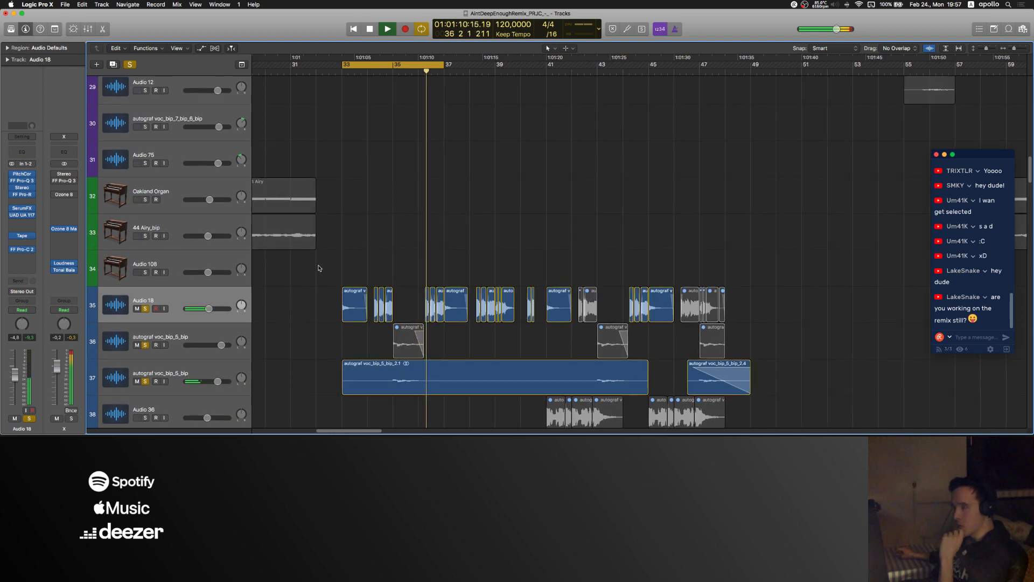
pyautogui.scroll(1, 319, 268)
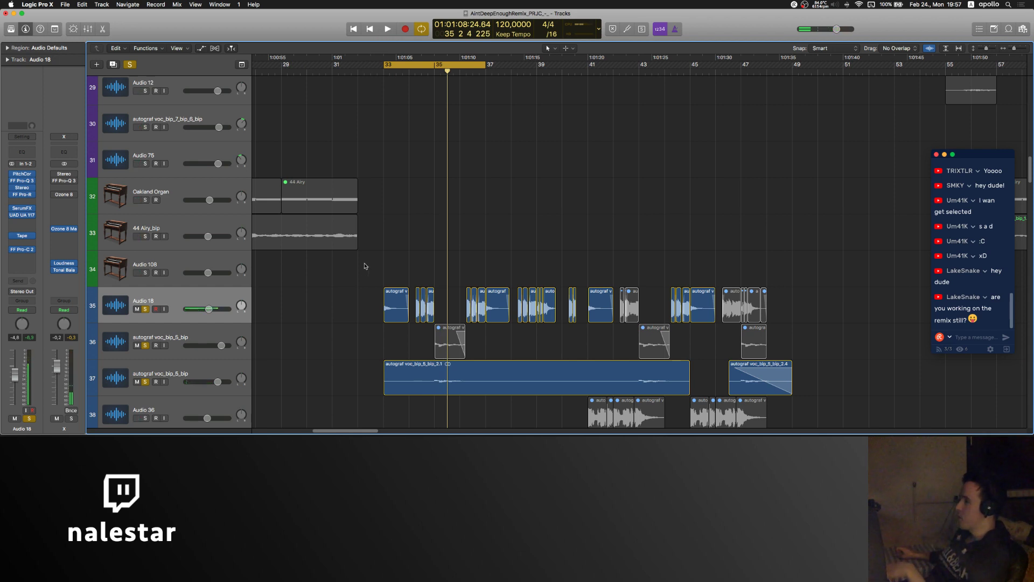
# Step: Look over the soloed tracks and their neighbouring vocal tracks across the whole arrangement
pyautogui.click(191, 298)
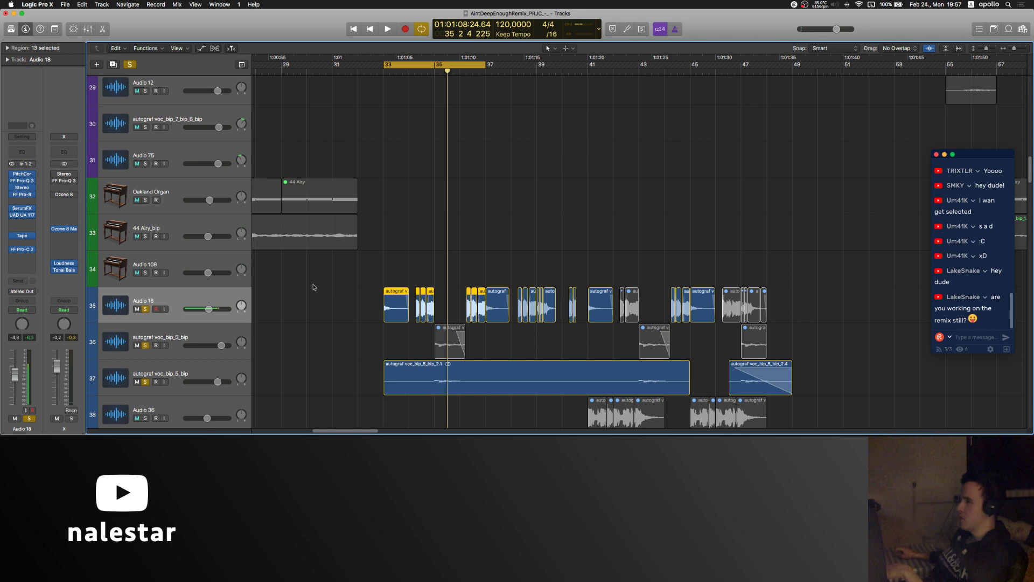
pyautogui.press('super+Left')
pyautogui.press('super+Left')
pyautogui.press('super+Left')
pyautogui.scroll(-5, 223, 298)
pyautogui.scroll(-6, 224, 298)
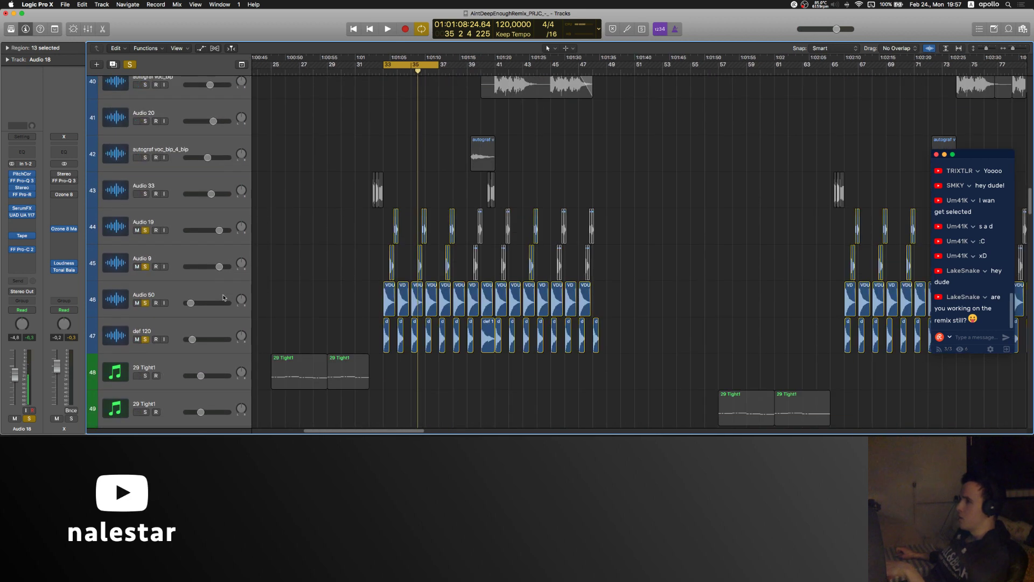
pyautogui.scroll(9, 226, 258)
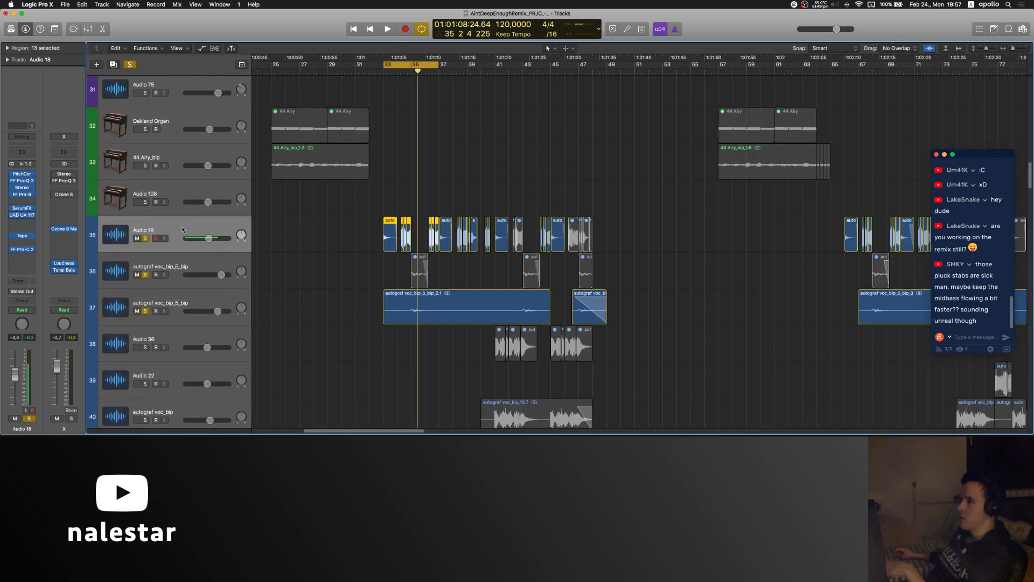
pyautogui.scroll(9, 301, 252)
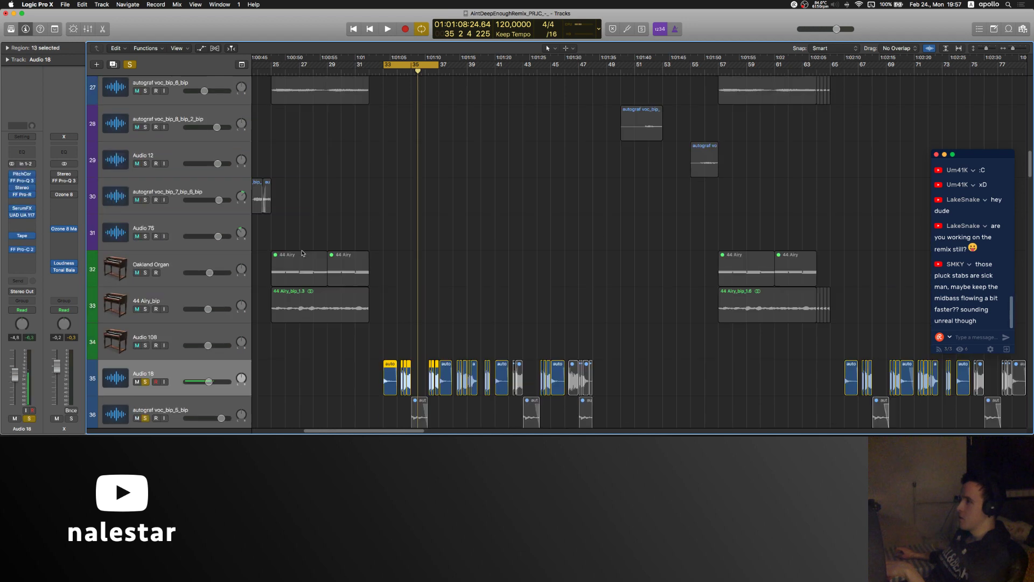
pyautogui.scroll(8, 302, 253)
pyautogui.scroll(-10, 302, 253)
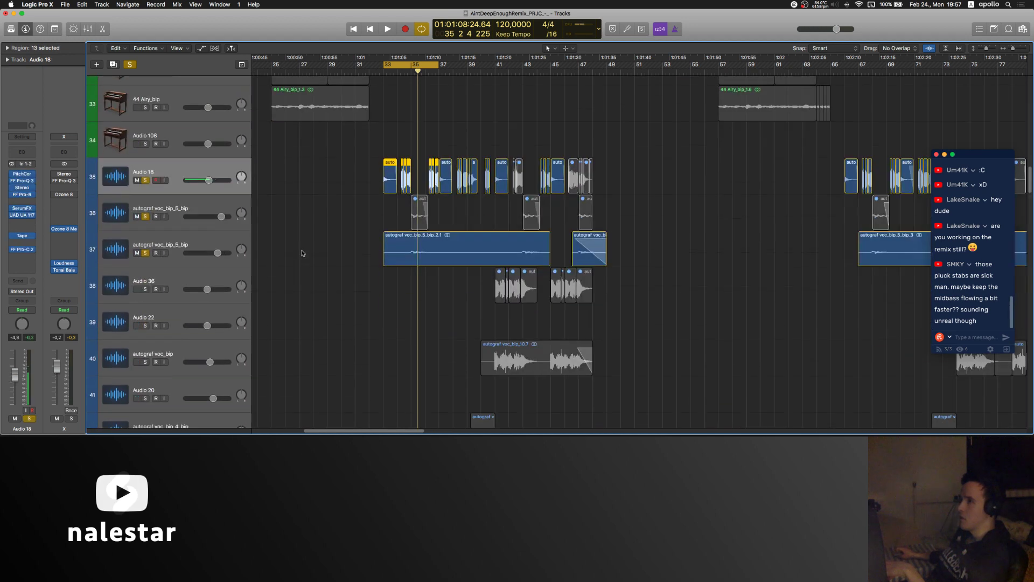
pyautogui.scroll(-4, 302, 252)
pyautogui.scroll(-3, 302, 251)
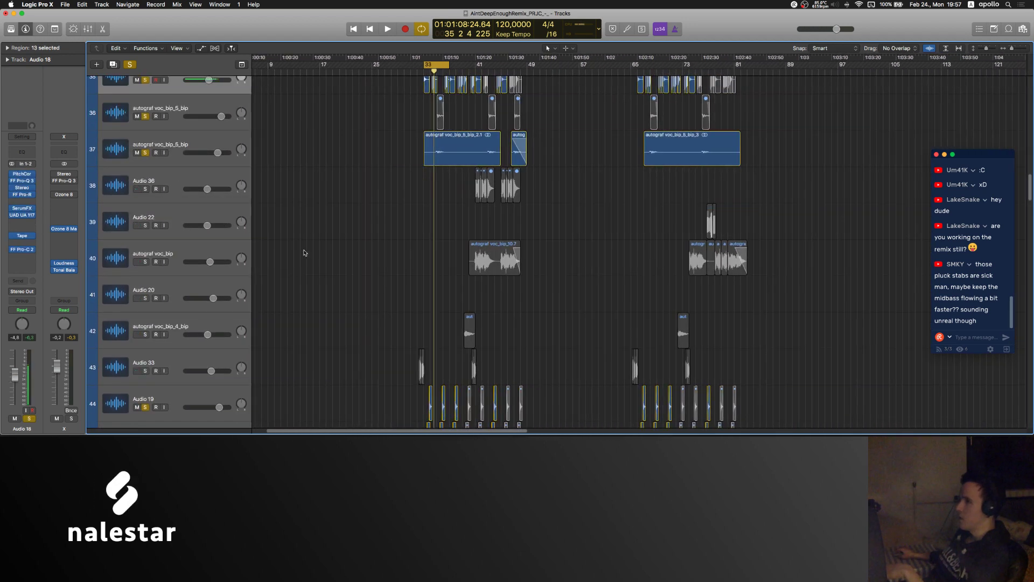
# Step: Clear solo on all tracks and delete the Audio 36 track, erasing its automation data
pyautogui.keyDown('alt'); pyautogui.click(145, 153); pyautogui.keyUp('alt')
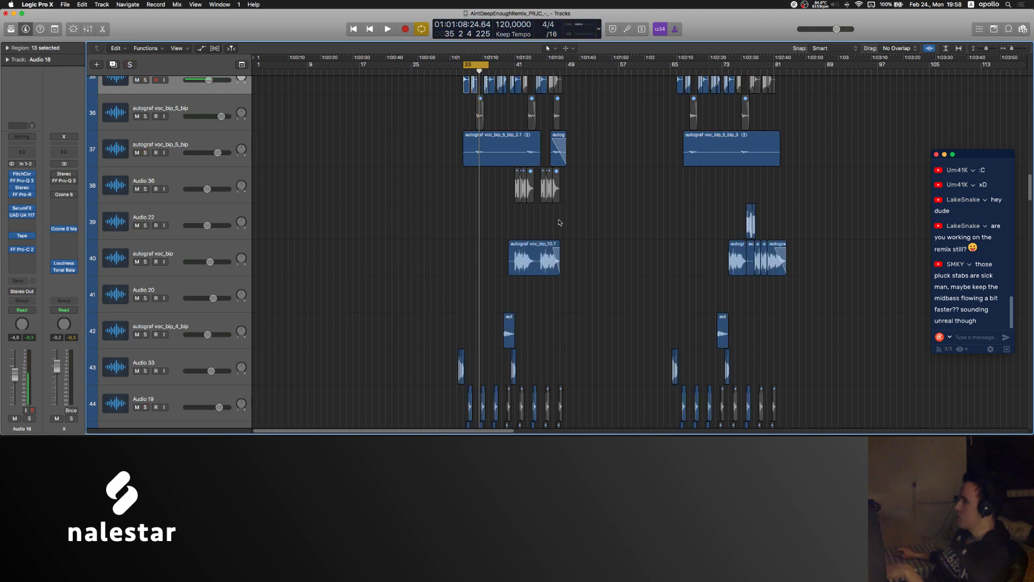
pyautogui.scroll(2, 409, 210)
pyautogui.click(369, 239)
pyautogui.scroll(-2, 368, 240)
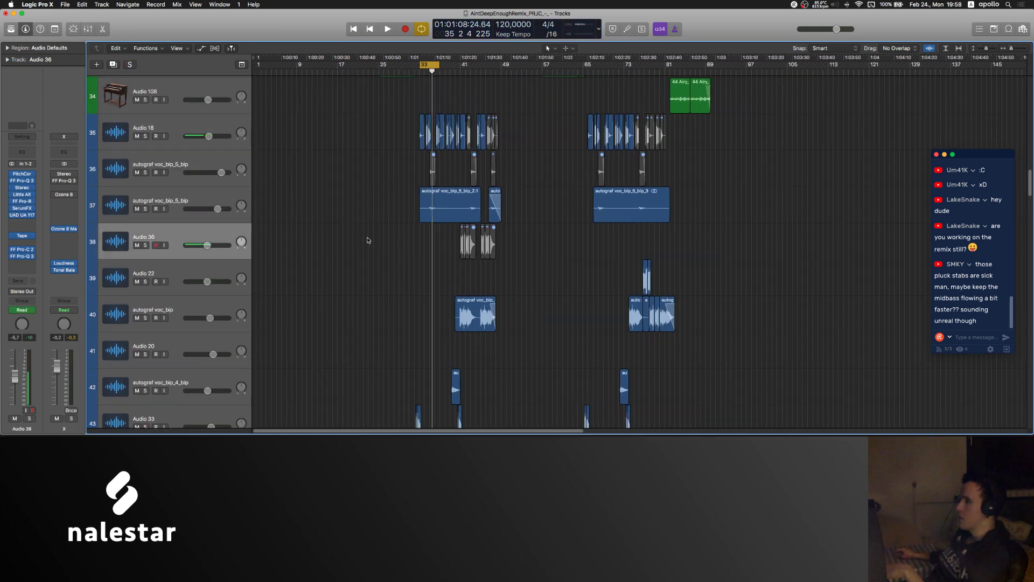
pyautogui.scroll(5, 517, 247)
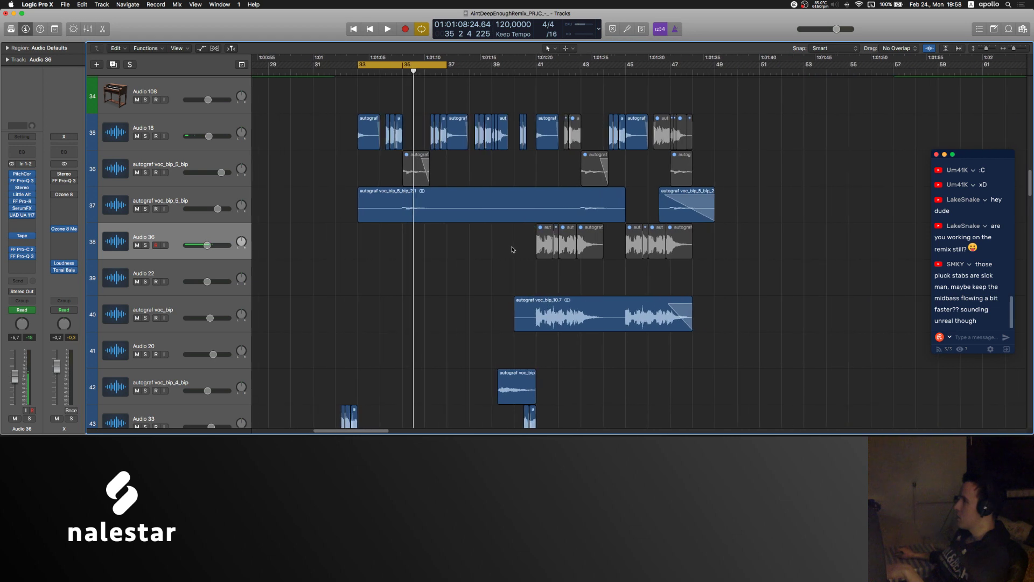
pyautogui.scroll(-4, 512, 249)
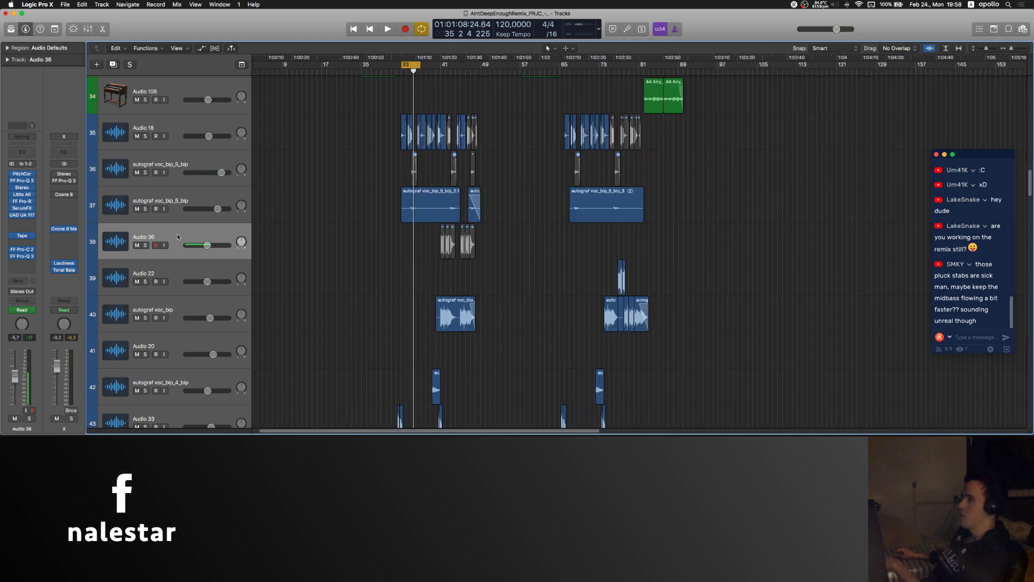
pyautogui.hotkey('ctrl', 'BackSpace')
pyautogui.click(577, 150)
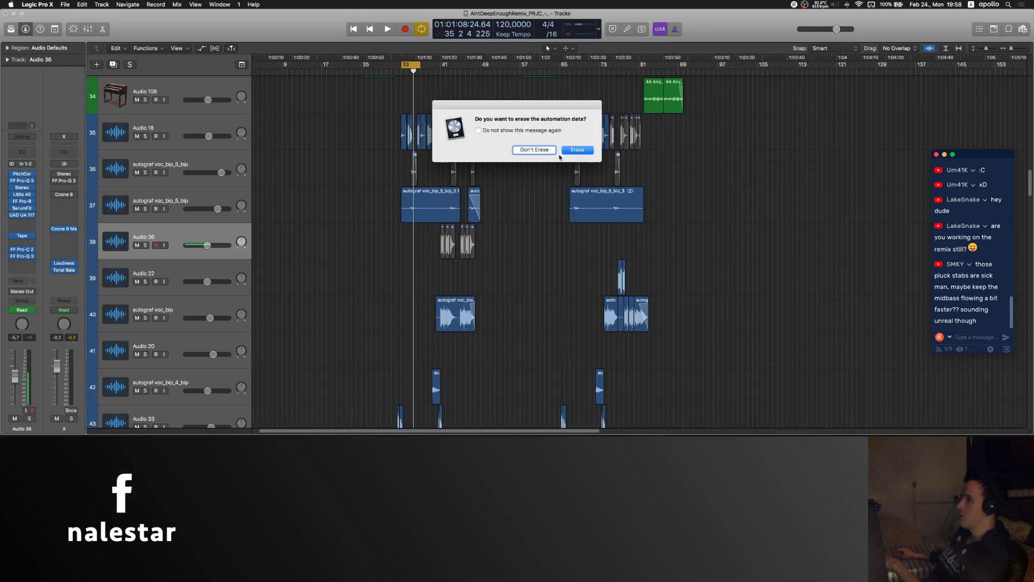
pyautogui.press('Return')
# Step: Delete the autograf voc_bip_5_bip track with the muted regions directly below Audio 18
pyautogui.click(172, 160)
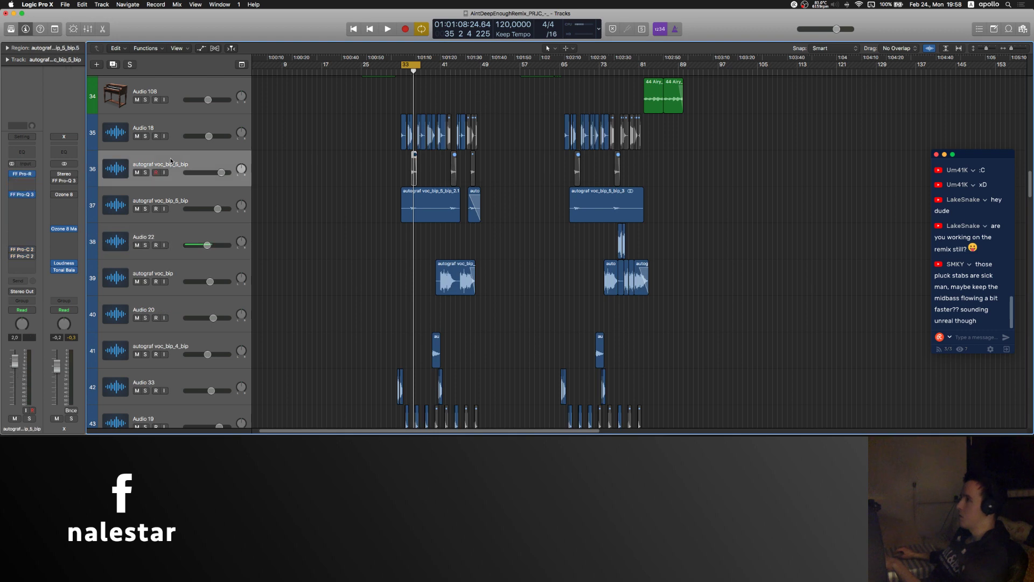
pyautogui.press('super+BackSpace')
pyautogui.press('Return')
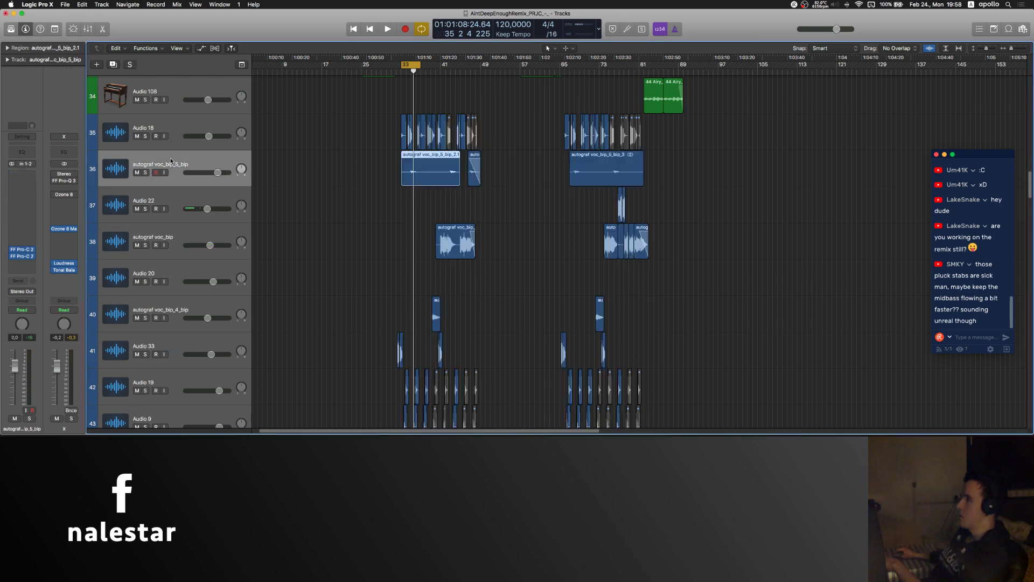
# Step: Delete the empty Audio 20 track
pyautogui.click(348, 212)
pyautogui.click(170, 274)
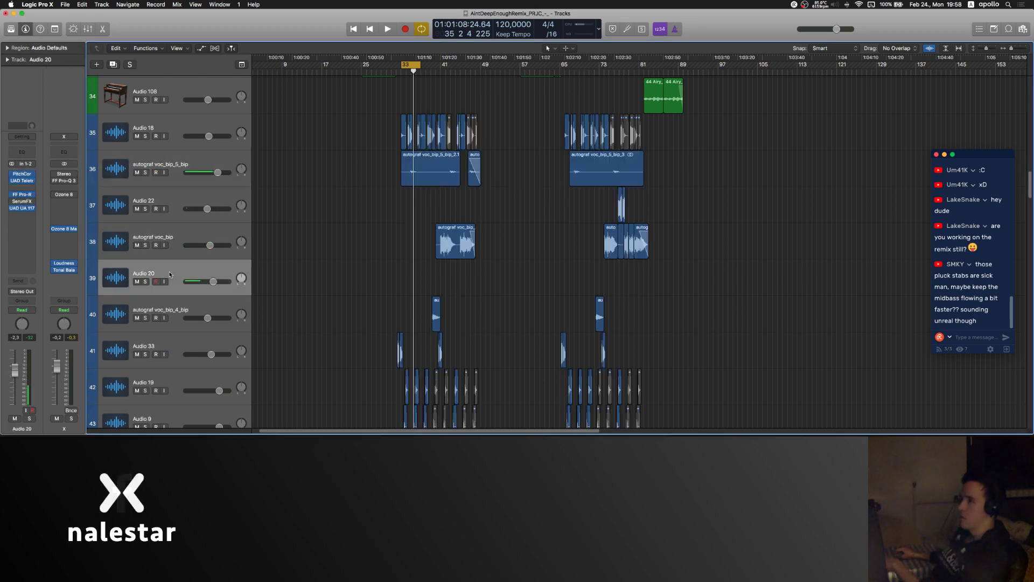
pyautogui.press('super+BackSpace')
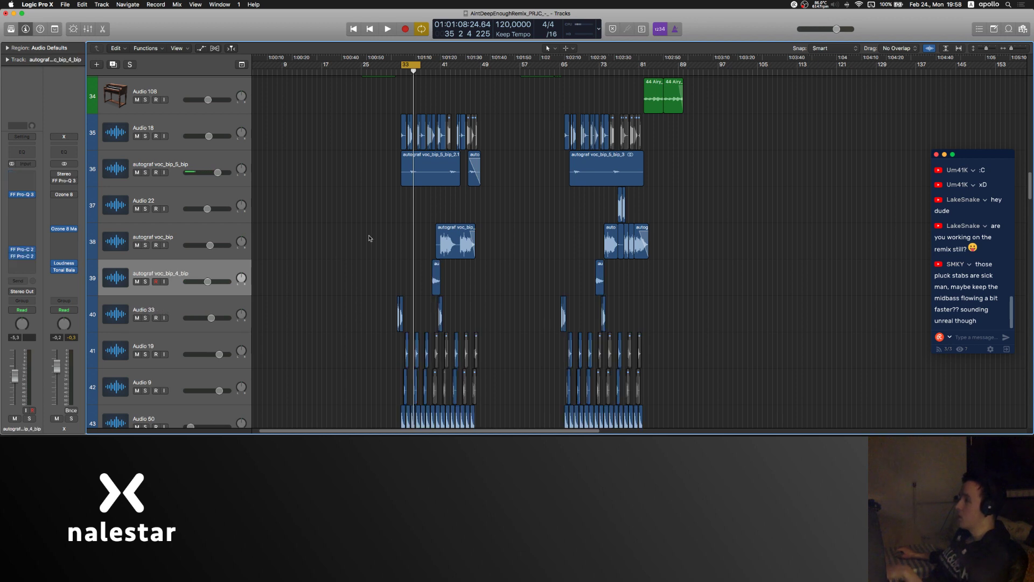
# Step: Check the channel strips of the tracks between Audio 18 and Audio 9
pyautogui.press('super+Right')
pyautogui.press('super+Right')
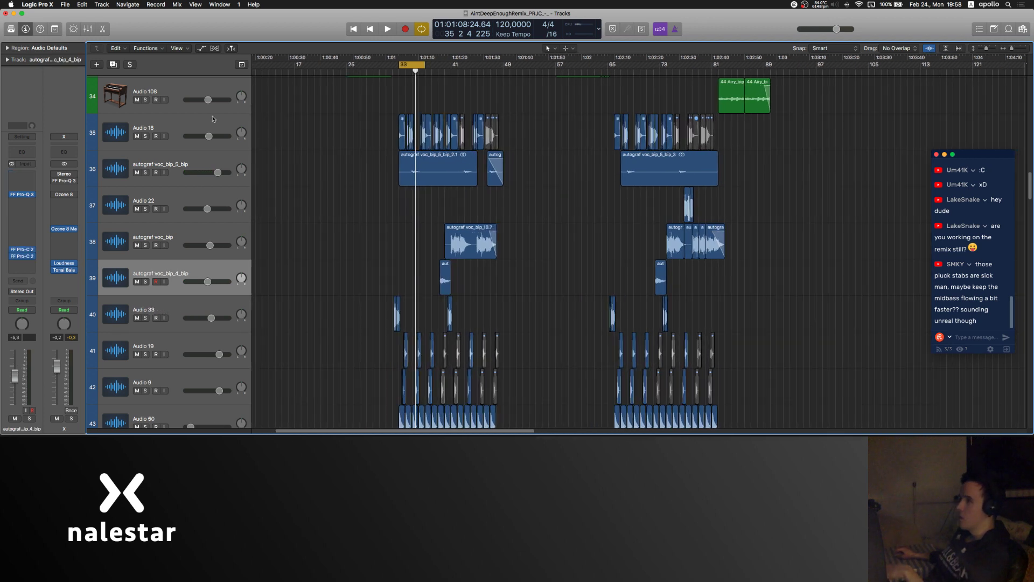
pyautogui.click(189, 125)
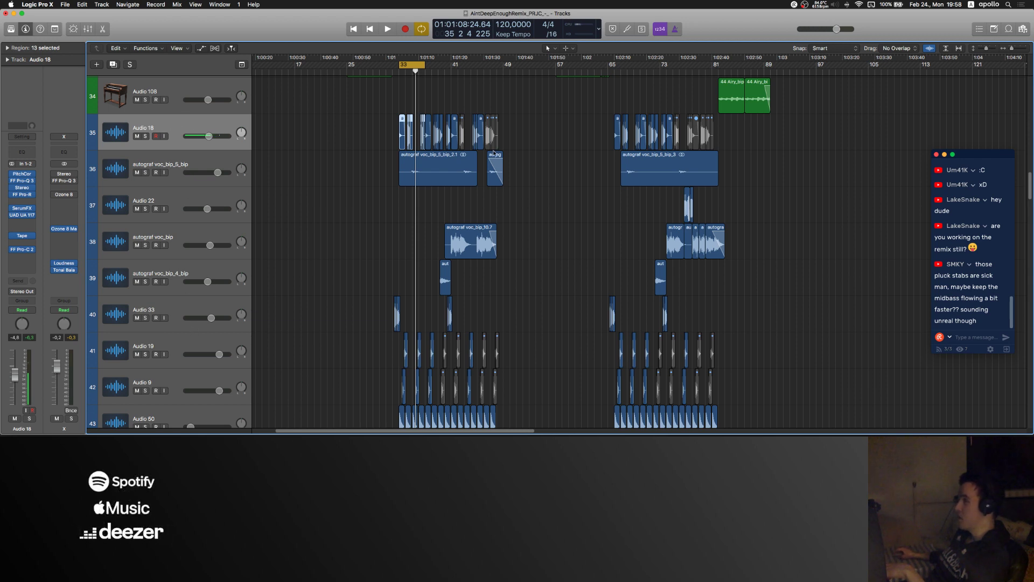
pyautogui.click(191, 381)
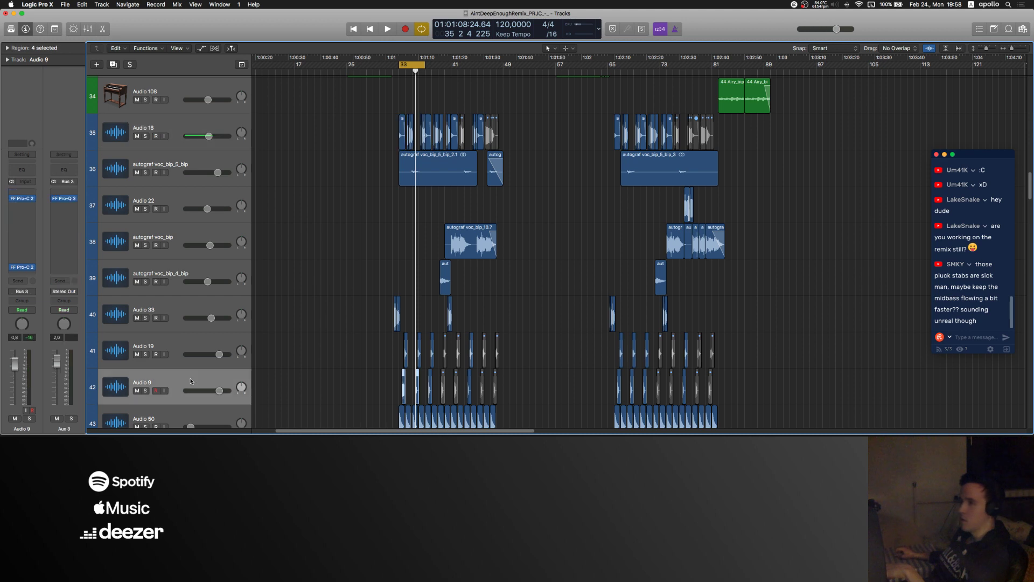
pyautogui.click(185, 340)
pyautogui.click(183, 303)
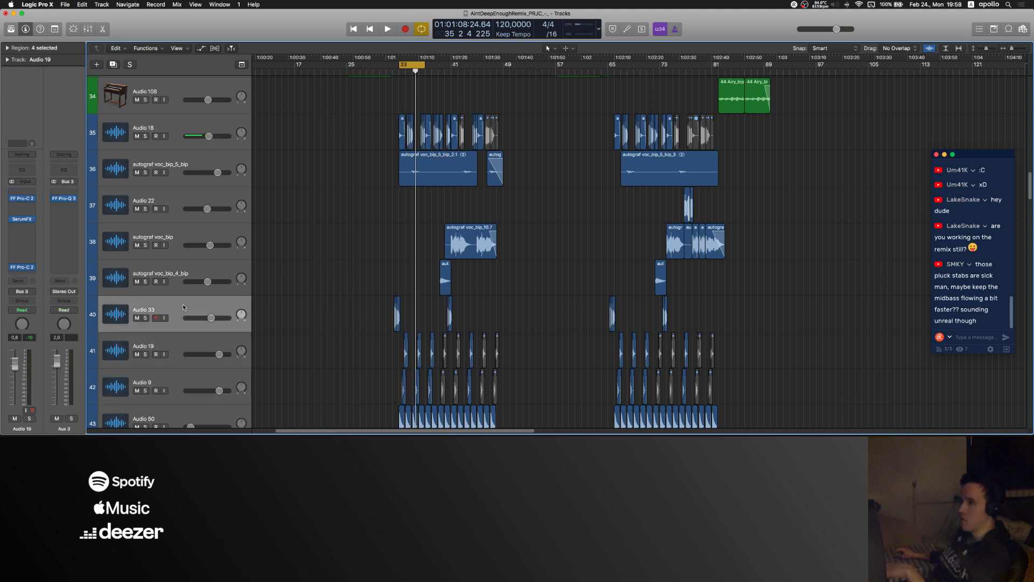
pyautogui.click(186, 273)
pyautogui.press('Up')
pyautogui.press('Up')
pyautogui.press('Up')
pyautogui.press('Up')
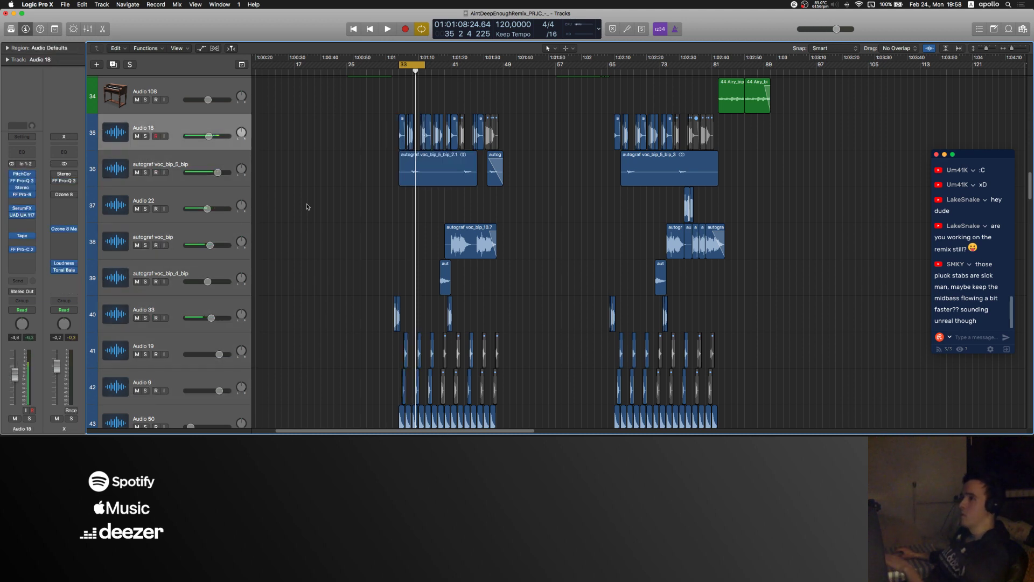
# Step: Mute the Audio 18 track and play the section with the Loudness Meter open
pyautogui.click(14, 419)
pyautogui.press('space')
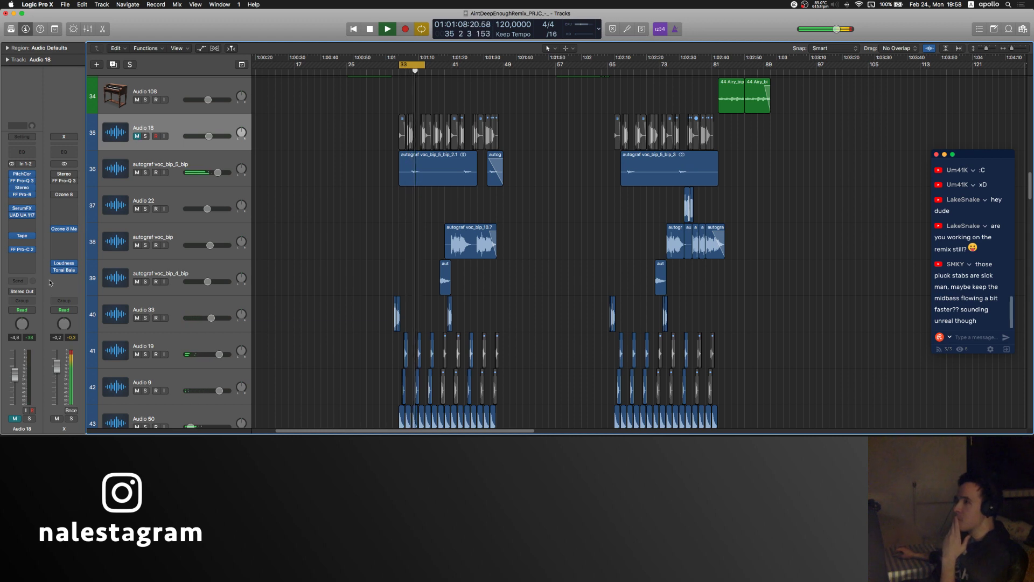
pyautogui.click(63, 263)
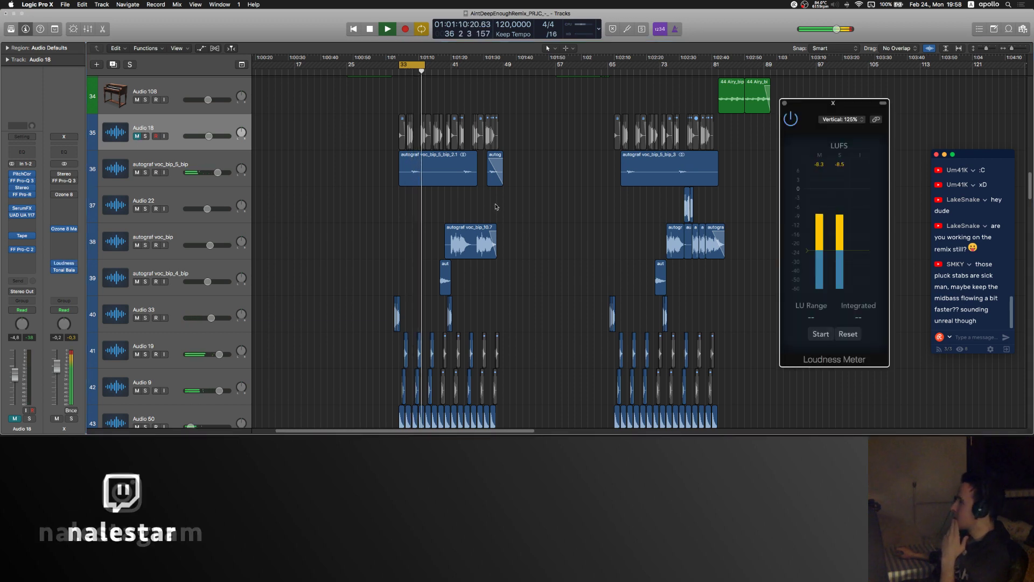
# Step: Unmute the Audio 18 track and lower its volume to -5.4 dB
pyautogui.click(15, 419)
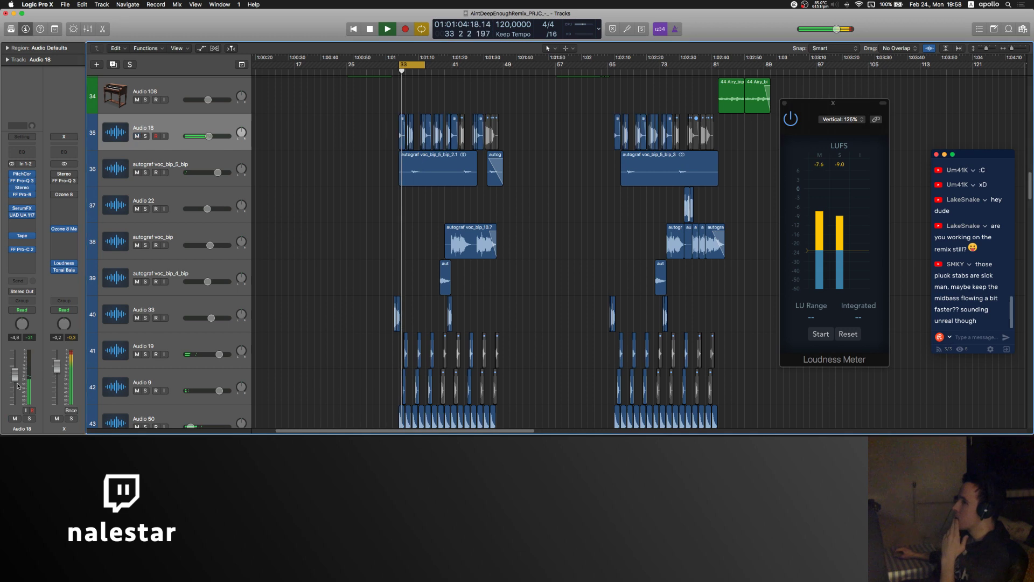
pyautogui.moveTo(18, 386); pyautogui.dragTo(17, 389)
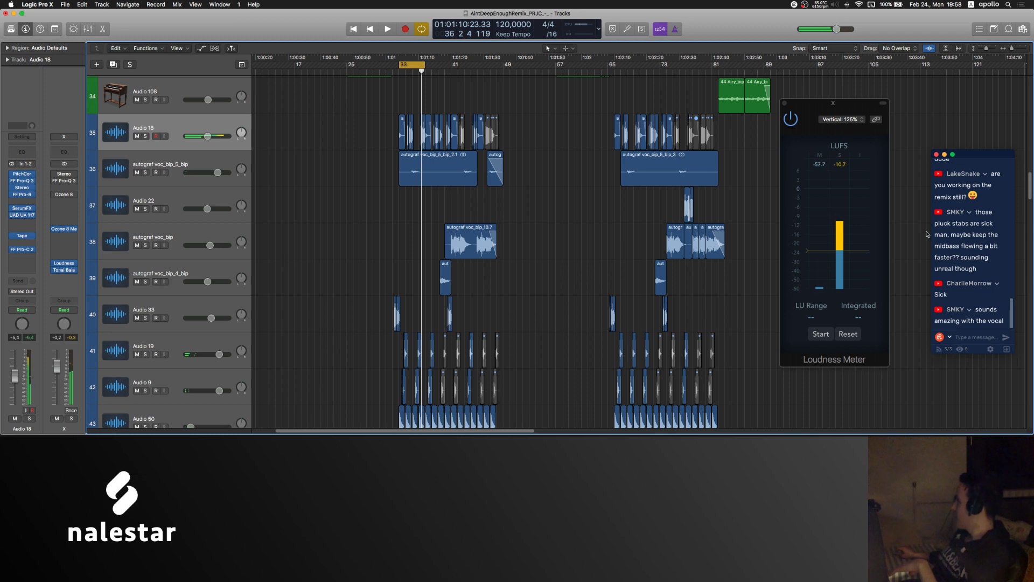
# Step: Read through the recent viewer messages in the Restream chat
pyautogui.scroll(2, 968, 248)
pyautogui.scroll(1, 968, 248)
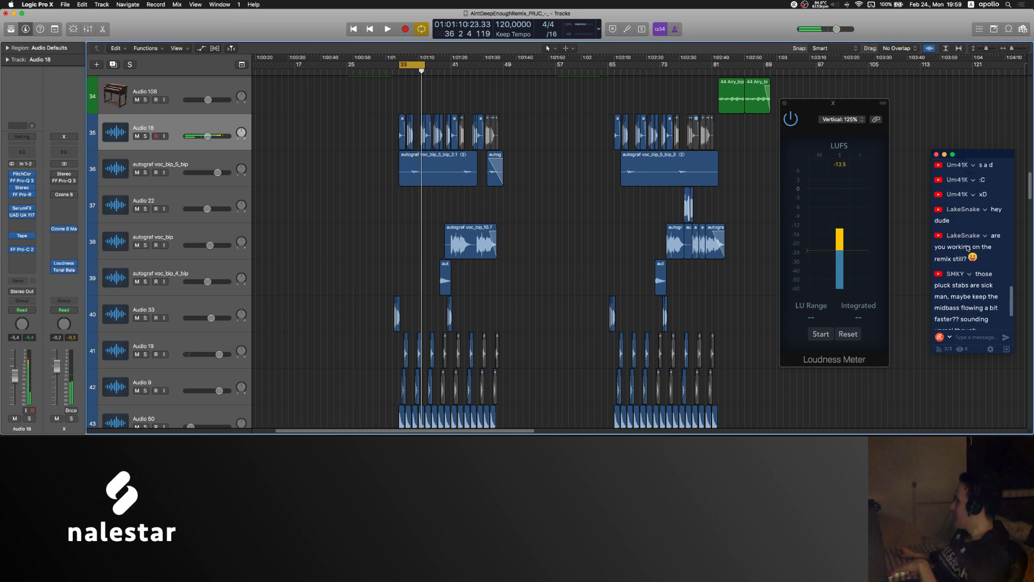
pyautogui.scroll(-4, 968, 248)
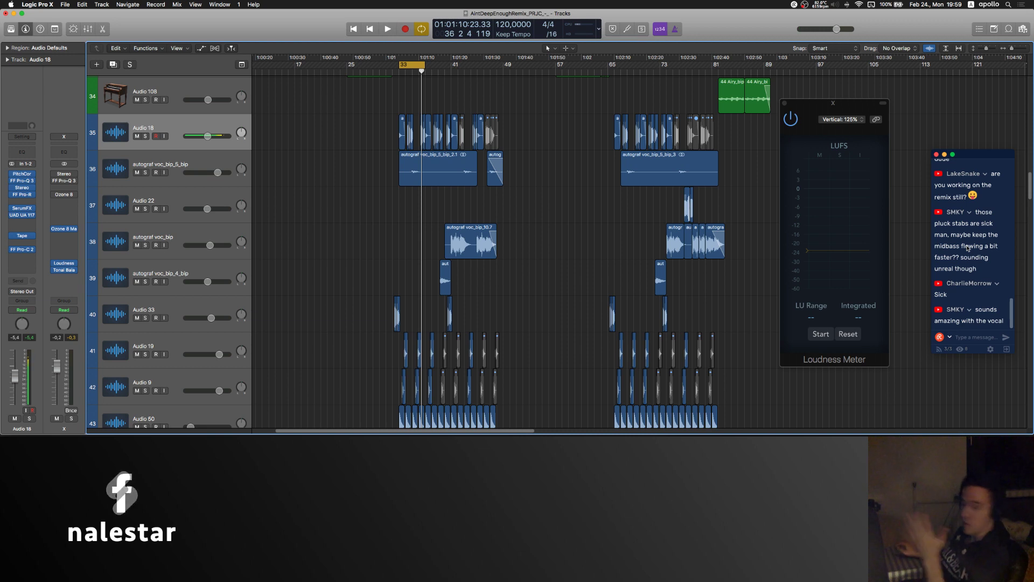
pyautogui.scroll(7, 439, 201)
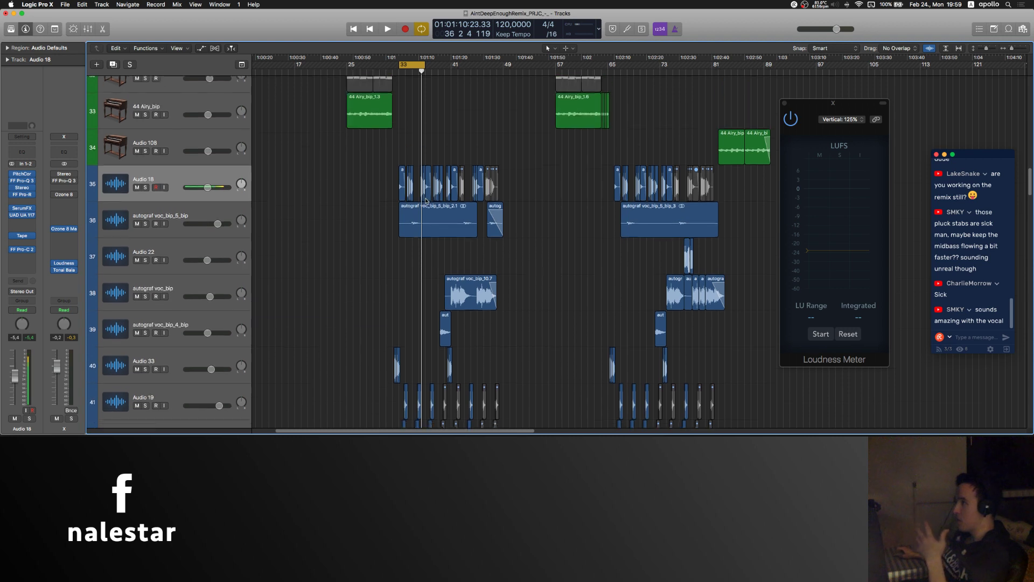
pyautogui.scroll(-3, 439, 201)
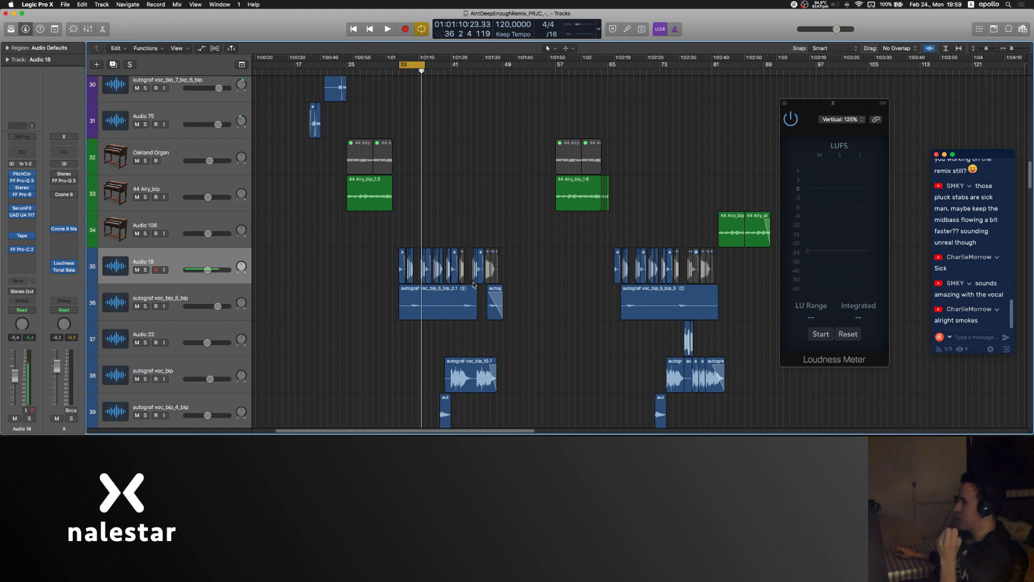
pyautogui.scroll(-3, 528, 240)
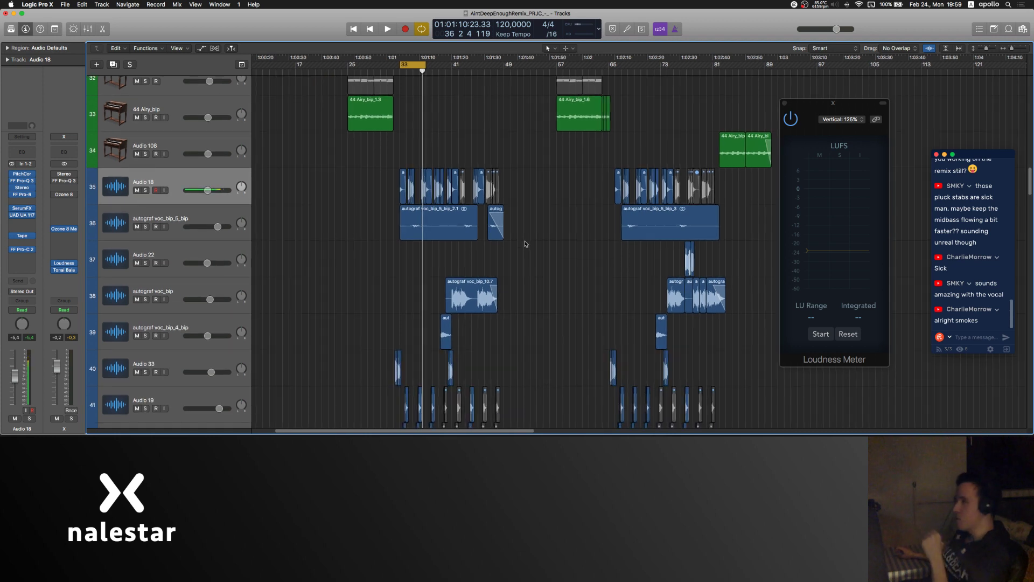
pyautogui.scroll(1, 537, 236)
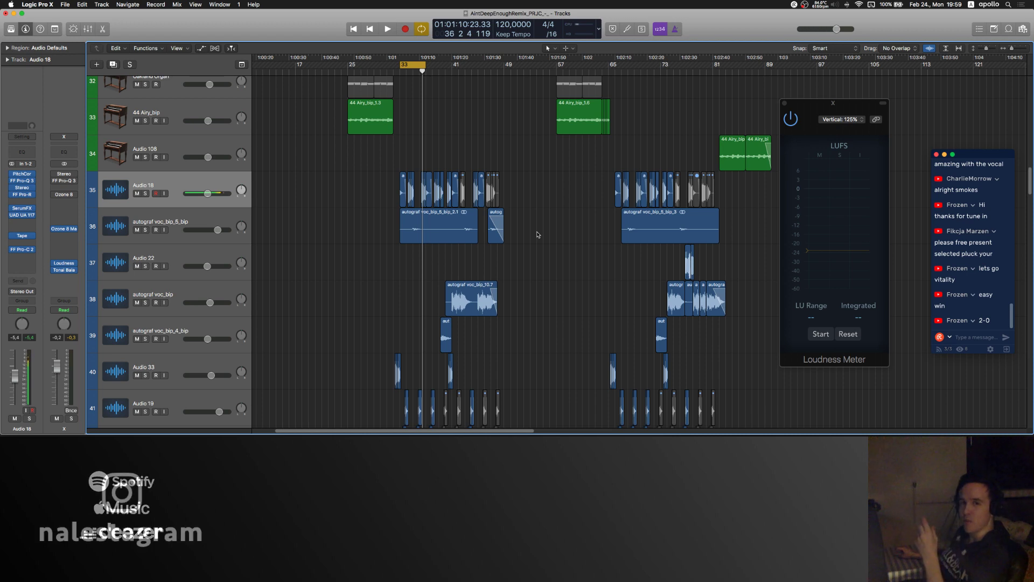
pyautogui.scroll(2, 1002, 261)
pyautogui.scroll(2, 1001, 262)
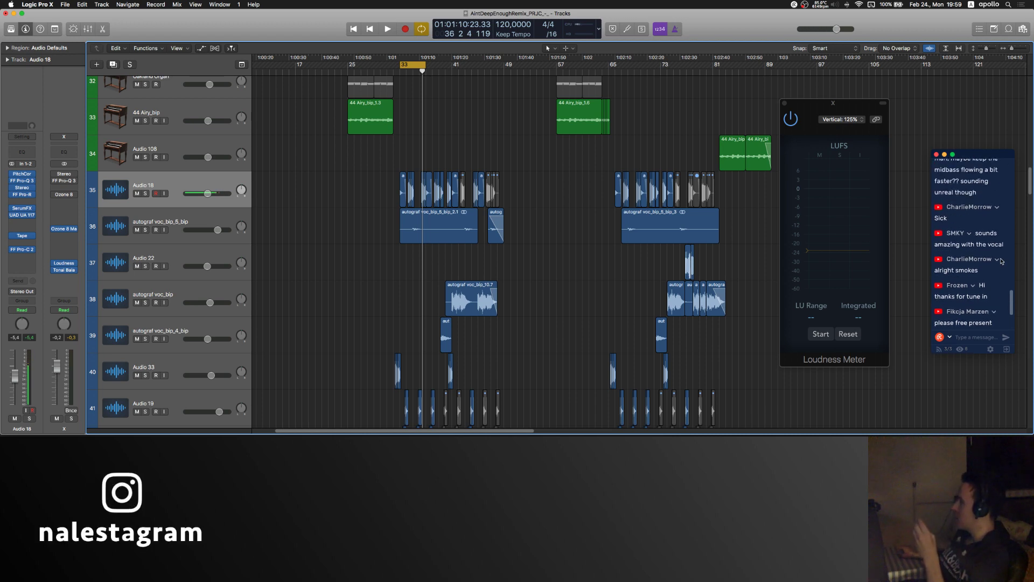
pyautogui.scroll(2, 1001, 262)
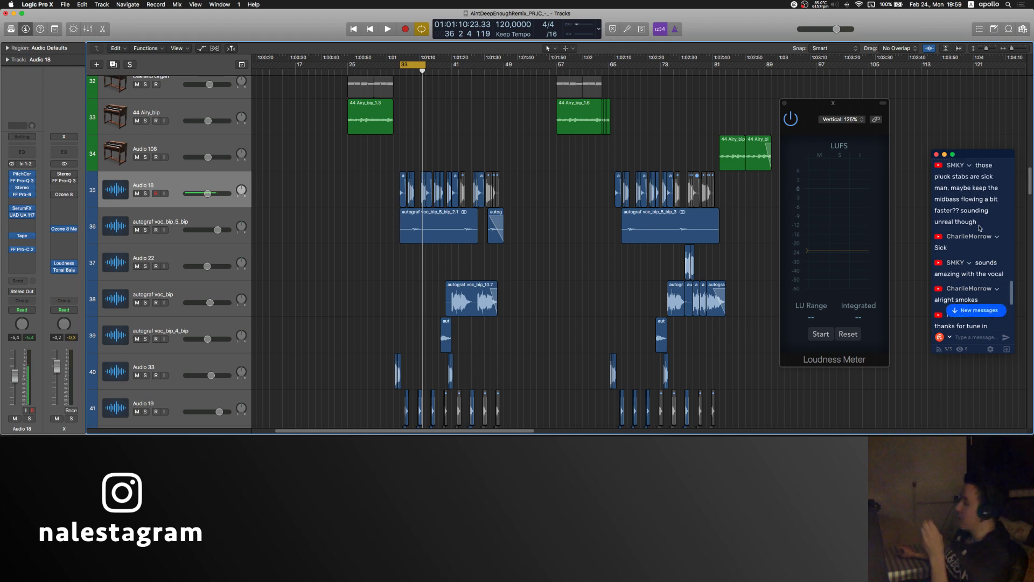
pyautogui.scroll(-2, 981, 226)
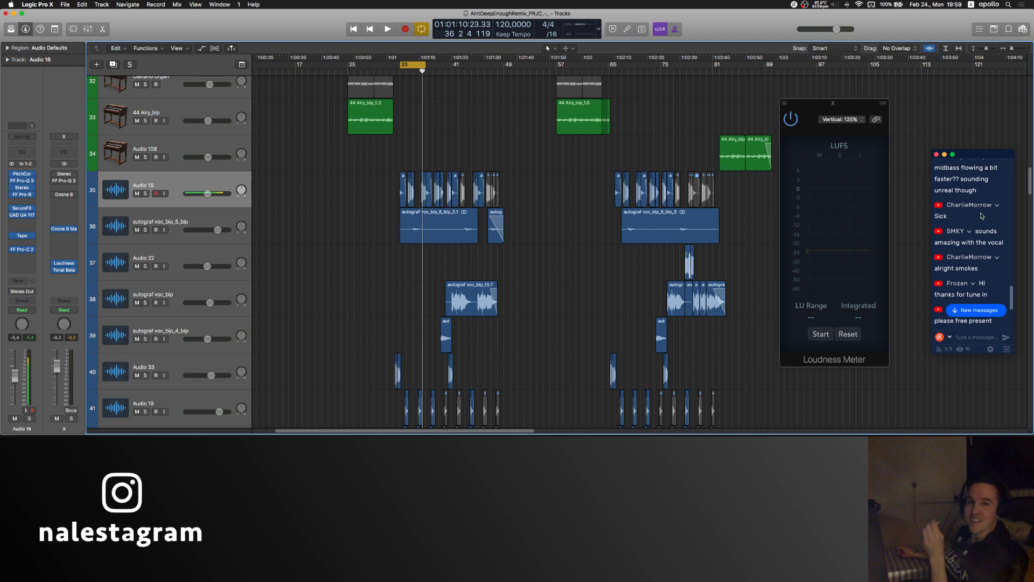
pyautogui.scroll(-2, 982, 218)
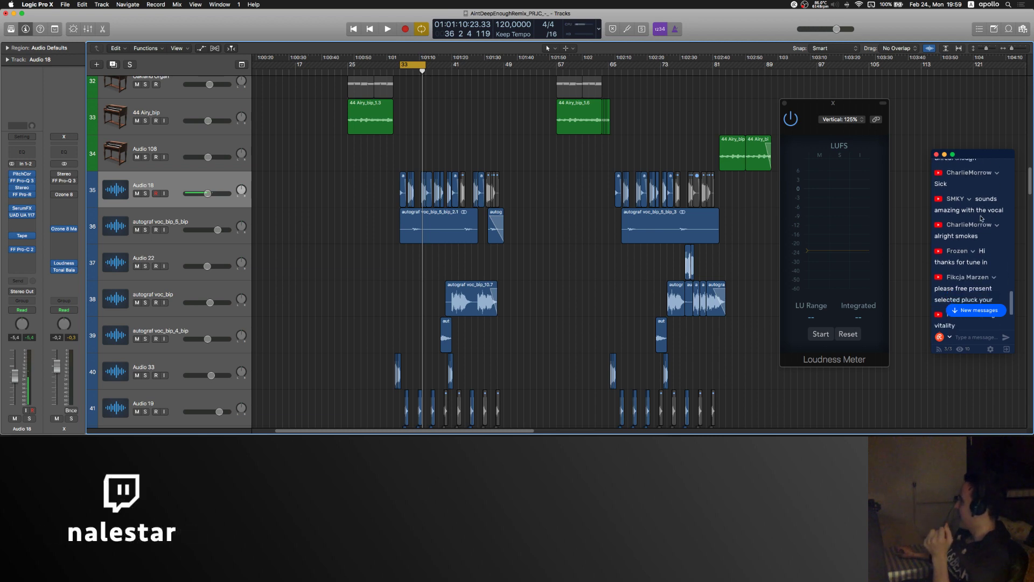
pyautogui.scroll(-1, 982, 218)
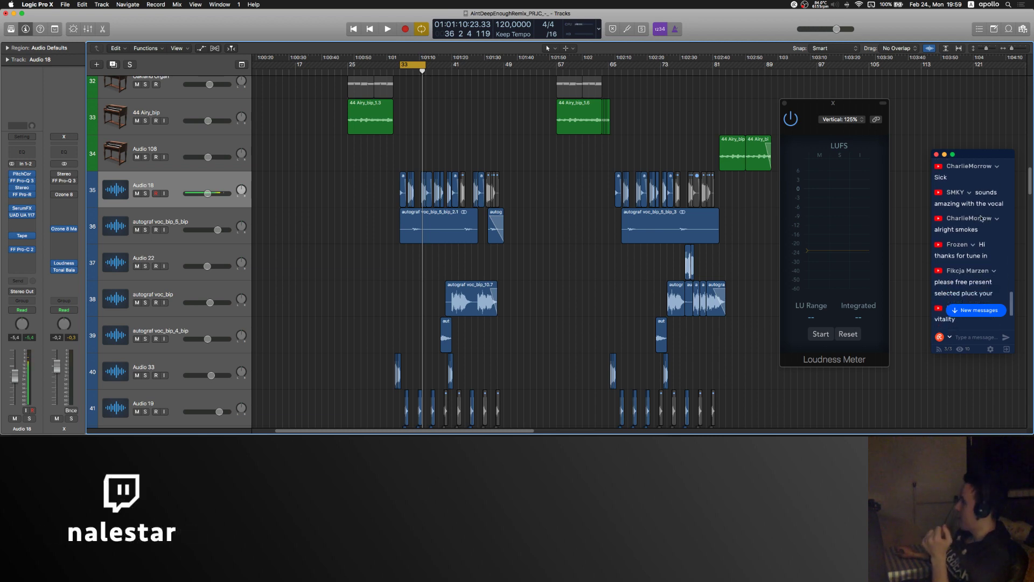
pyautogui.scroll(-3, 979, 221)
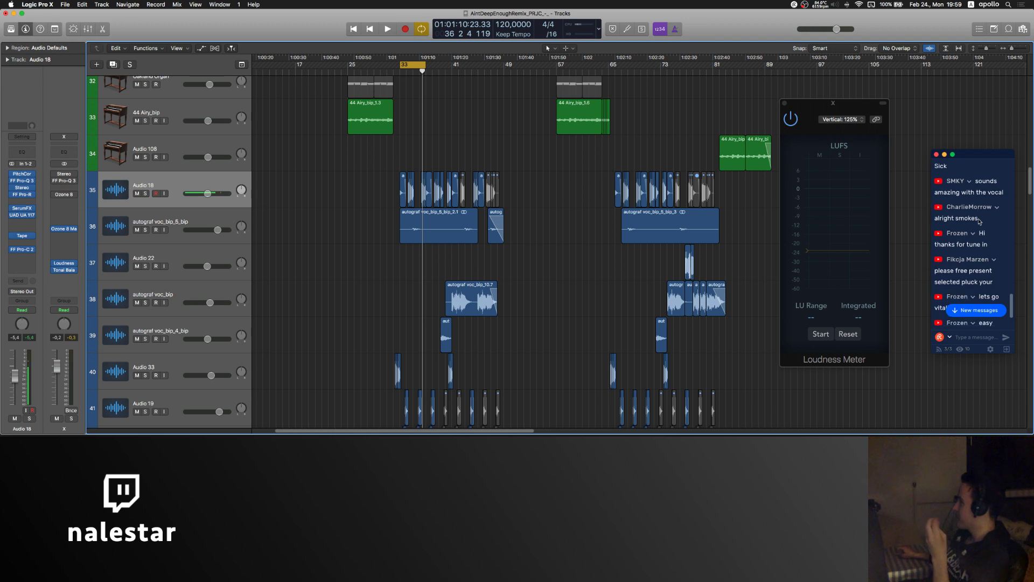
pyautogui.scroll(-3, 980, 221)
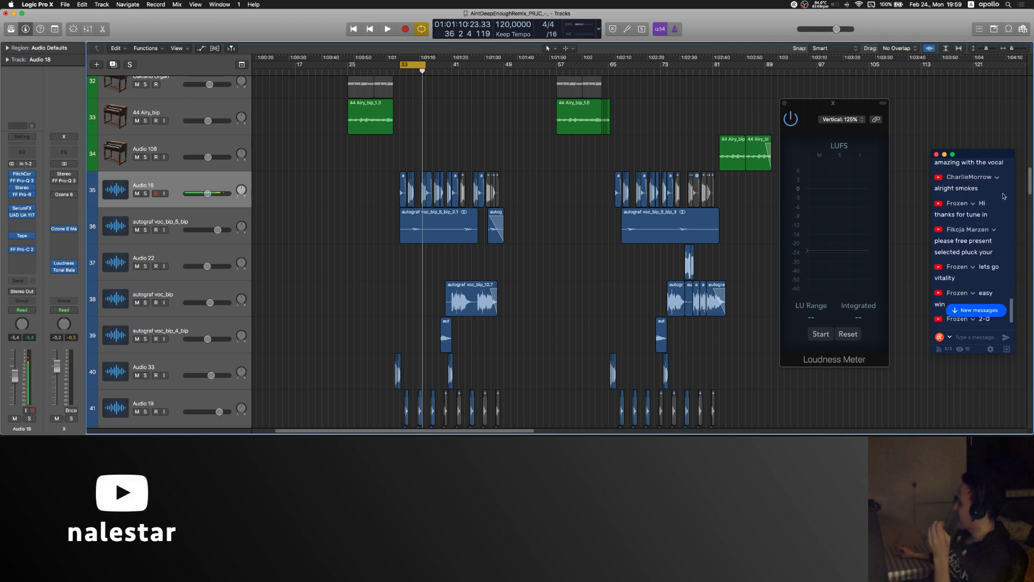
pyautogui.scroll(-2, 999, 214)
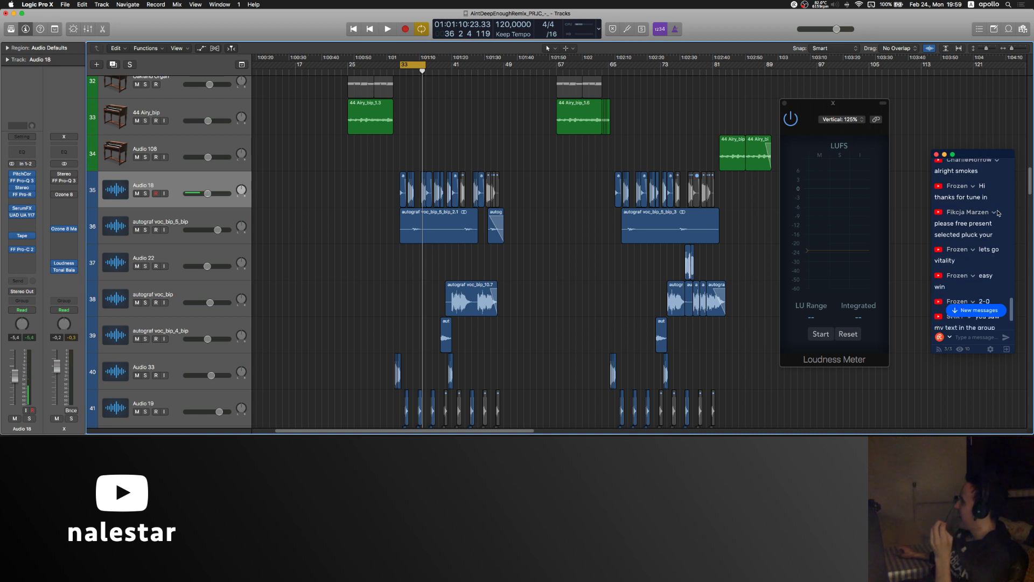
pyautogui.scroll(-2, 999, 214)
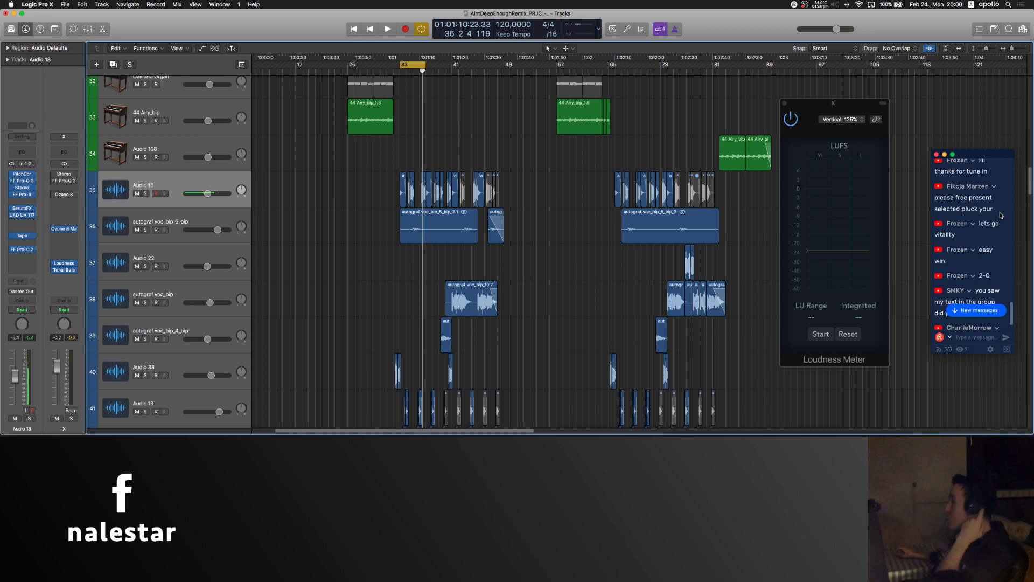
pyautogui.click(973, 337)
pyautogui.write('https://spli')
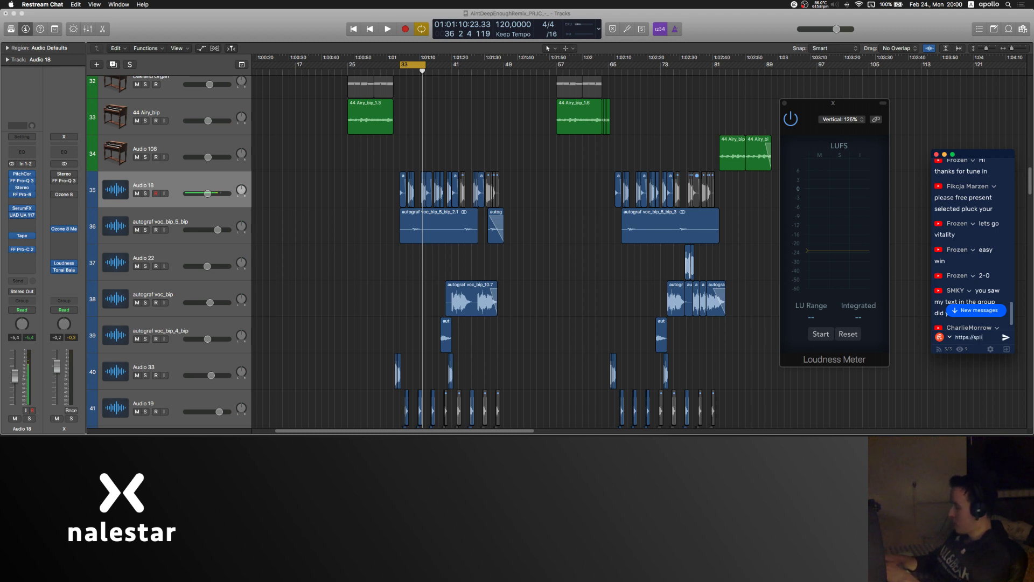
pyautogui.write('ce.com/nalestar')
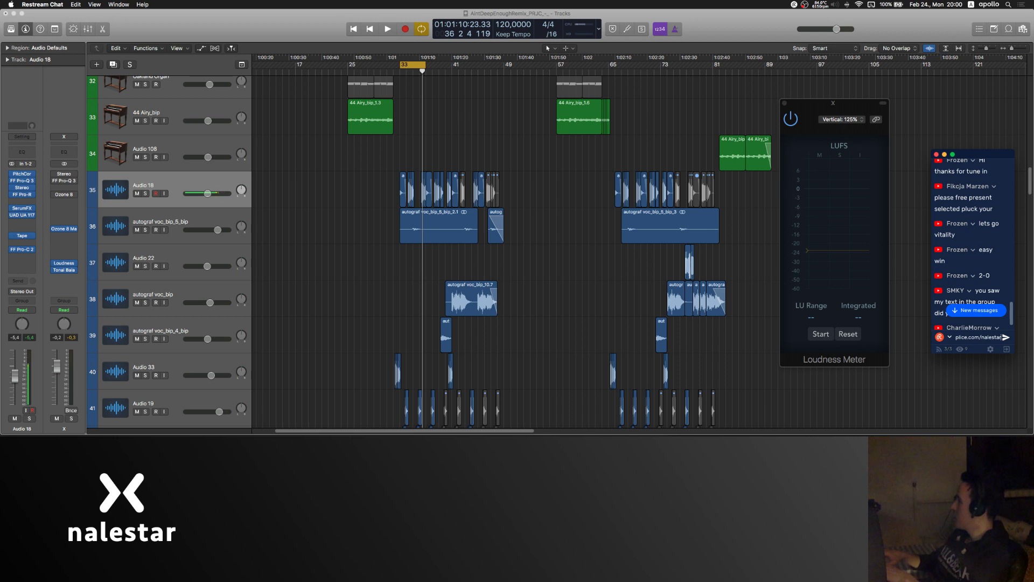
pyautogui.press('Return')
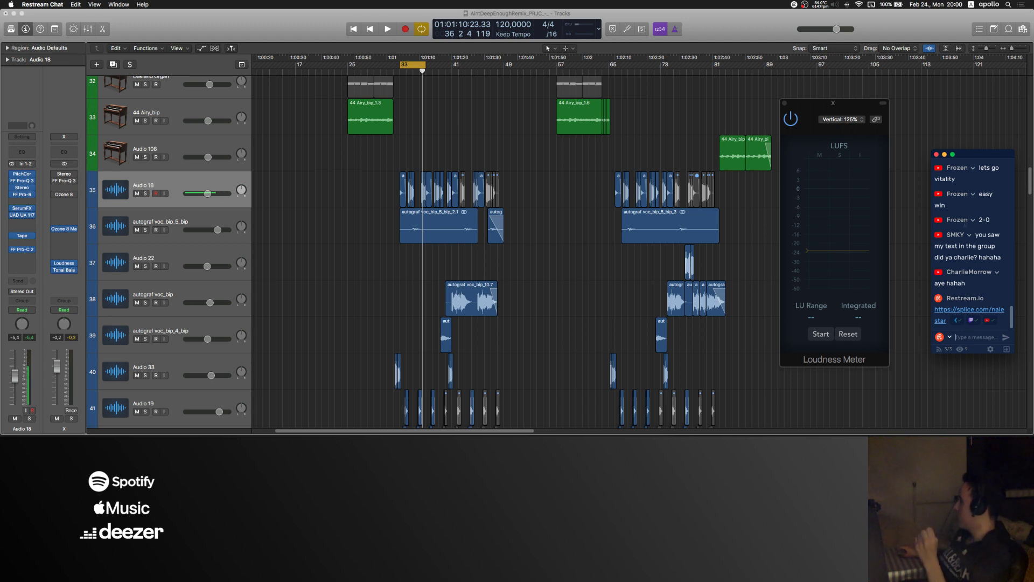
pyautogui.scroll(3, 975, 224)
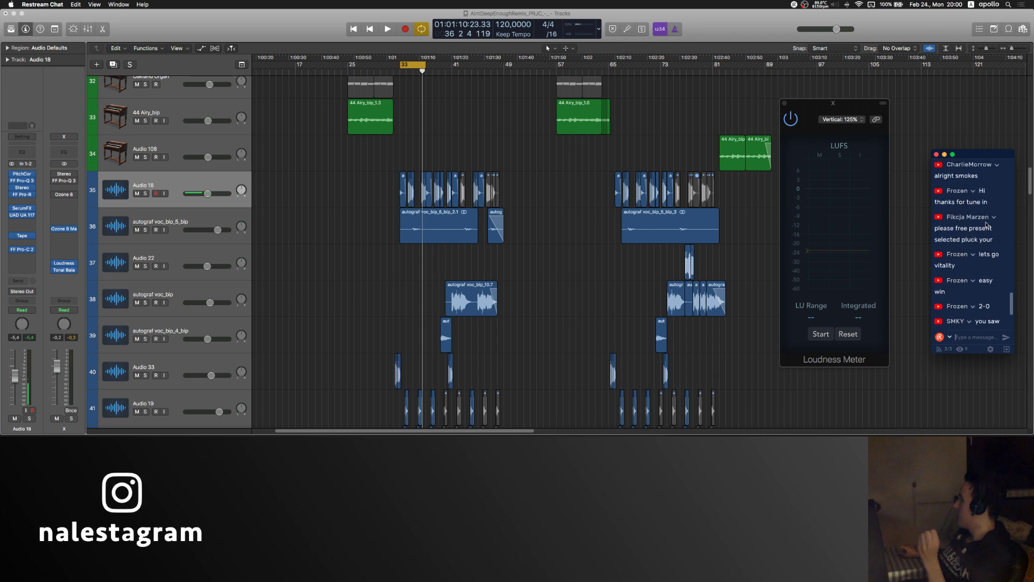
pyautogui.scroll(2, 980, 232)
pyautogui.scroll(-3, 967, 271)
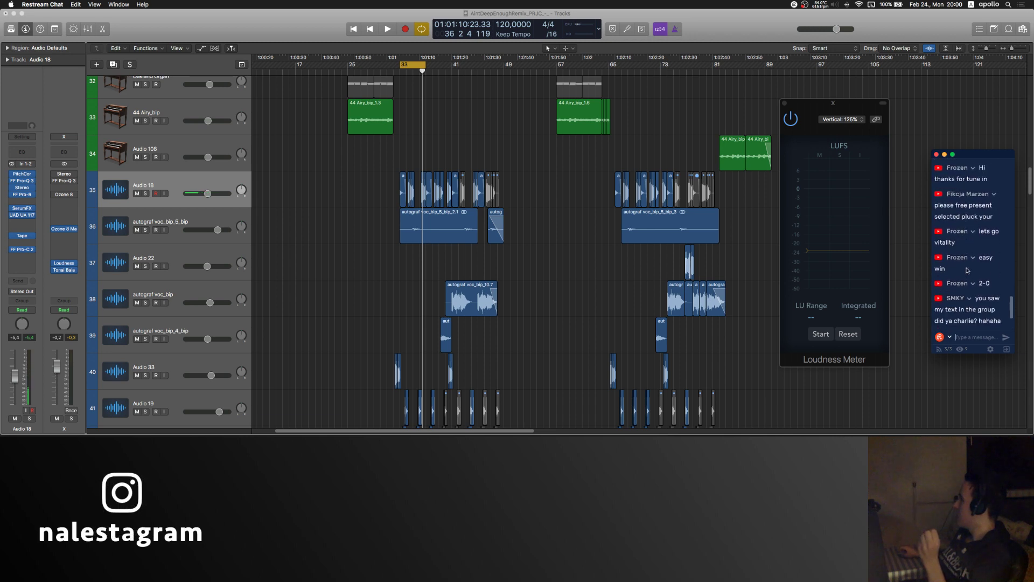
pyautogui.scroll(-2, 982, 241)
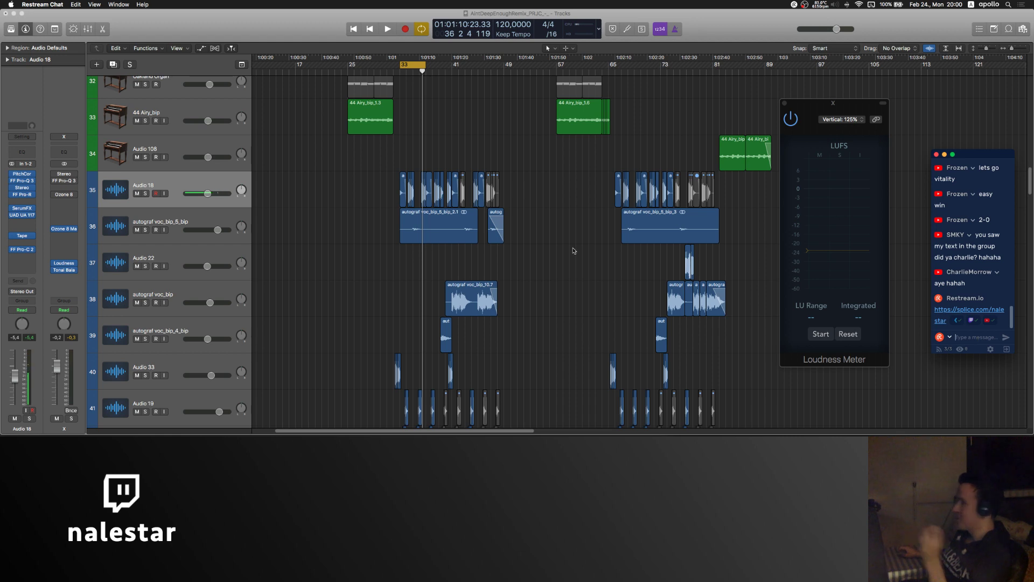
# Step: Switch back to Logic Pro X, turn off cycle mode and play the drop from just before bar 33
pyautogui.click(548, 248)
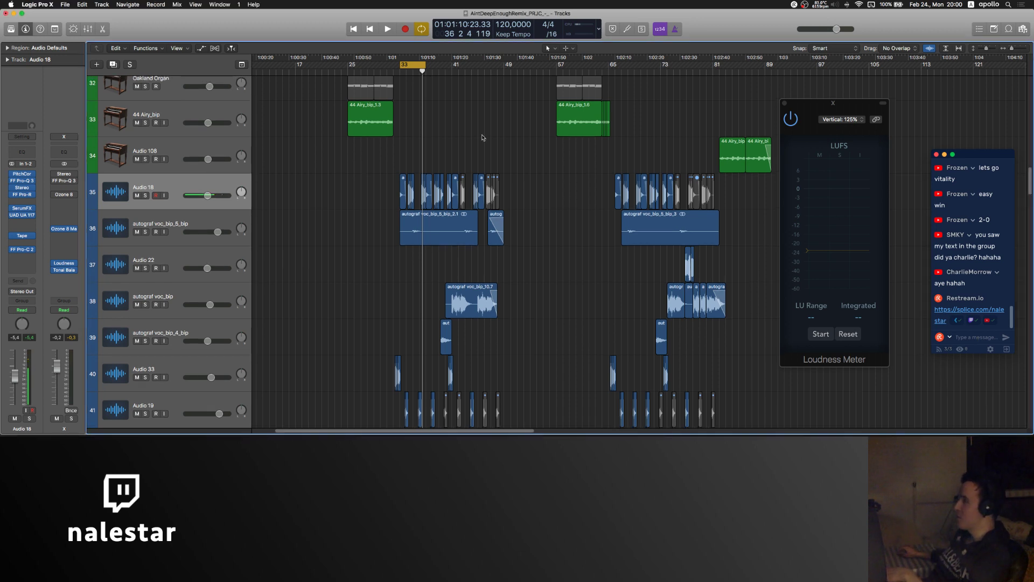
pyautogui.scroll(4, 483, 135)
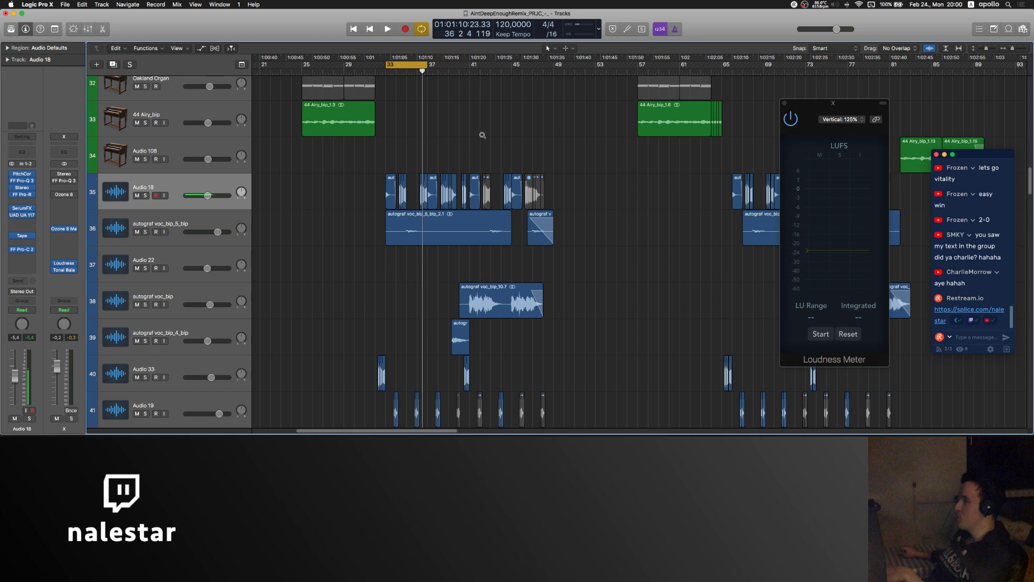
pyautogui.scroll(-4, 483, 135)
pyautogui.press('space')
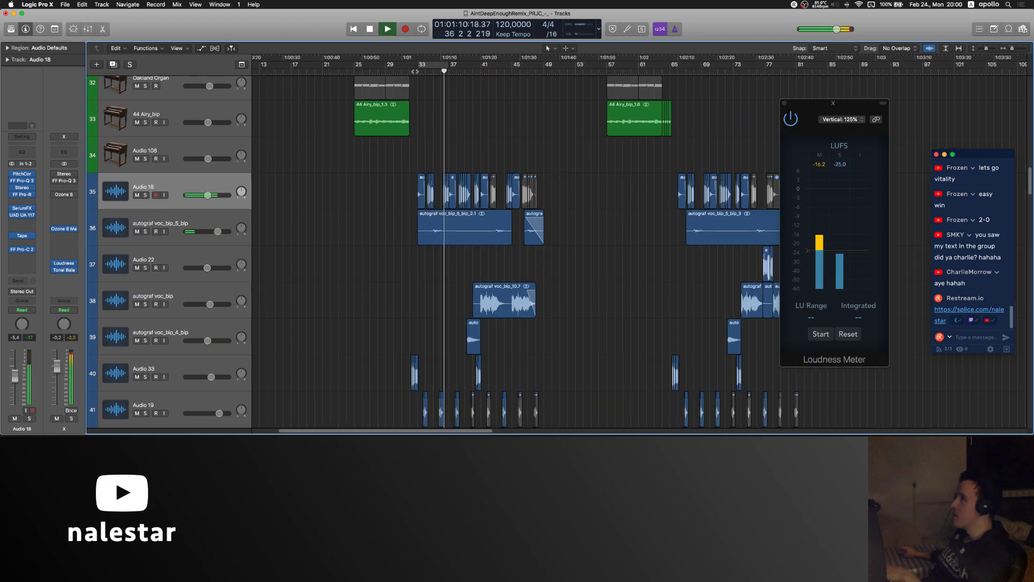
pyautogui.click(410, 71)
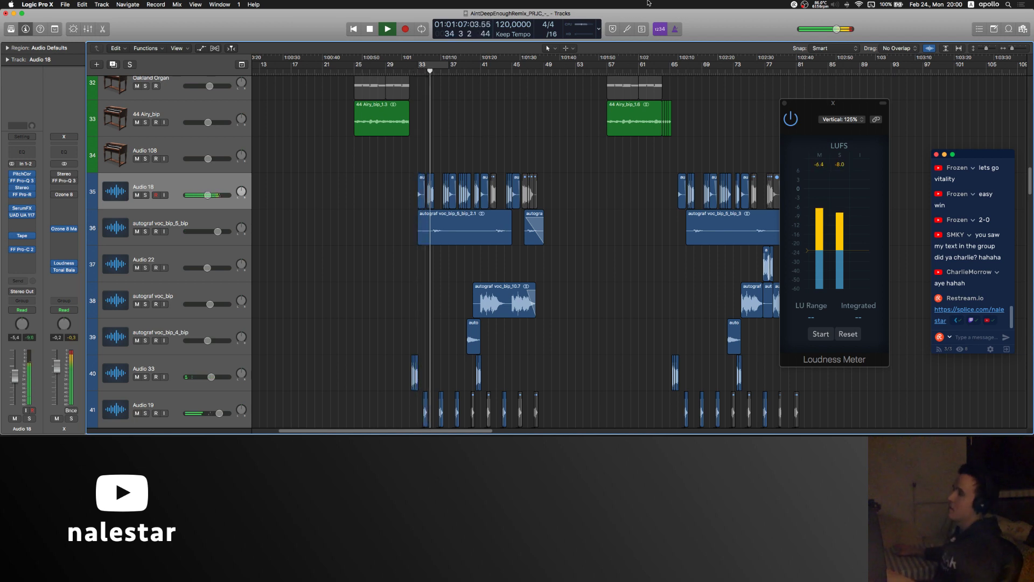
pyautogui.hscroll(-2, 541, 154)
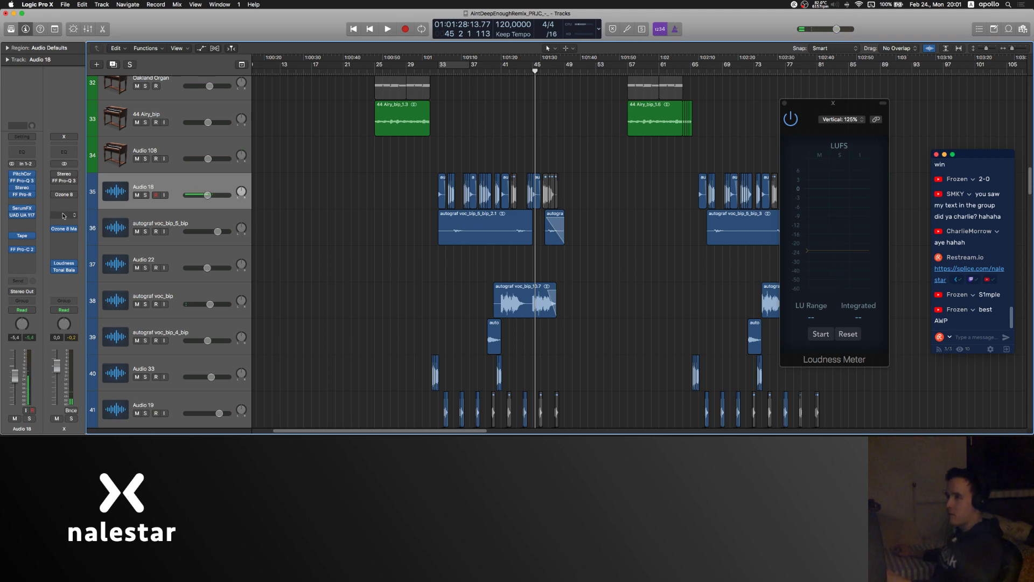
# Step: Bypass the Equalizer and Maximizer modules in Ozone 8 on the X channel, and close the plug-in window
pyautogui.click(63, 215)
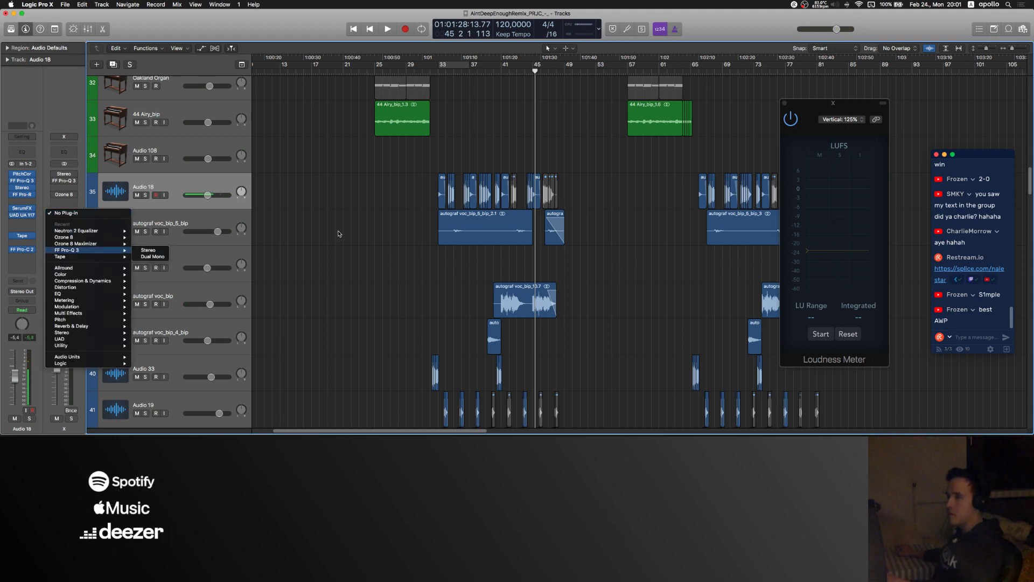
pyautogui.click(338, 233)
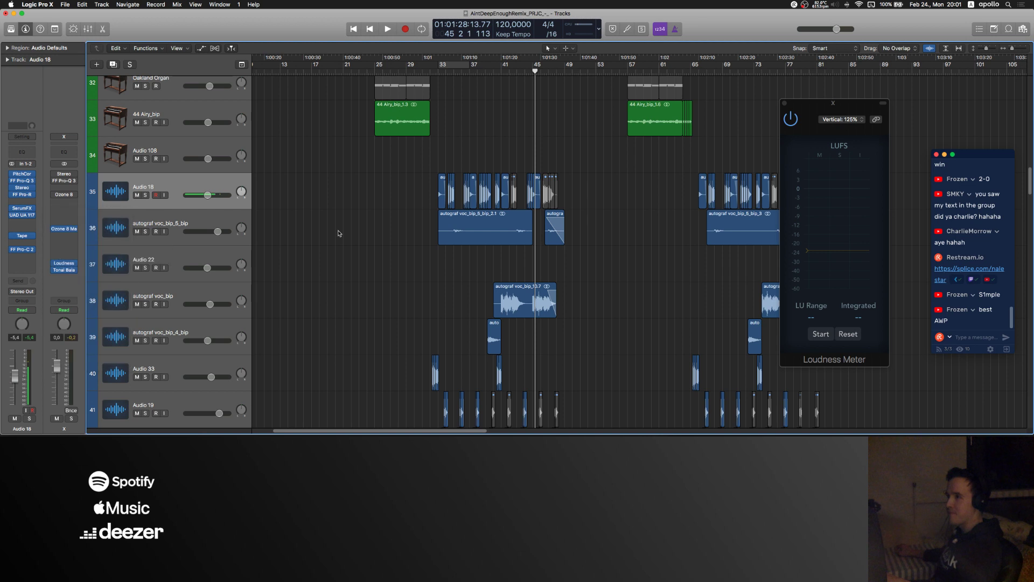
pyautogui.click(65, 196)
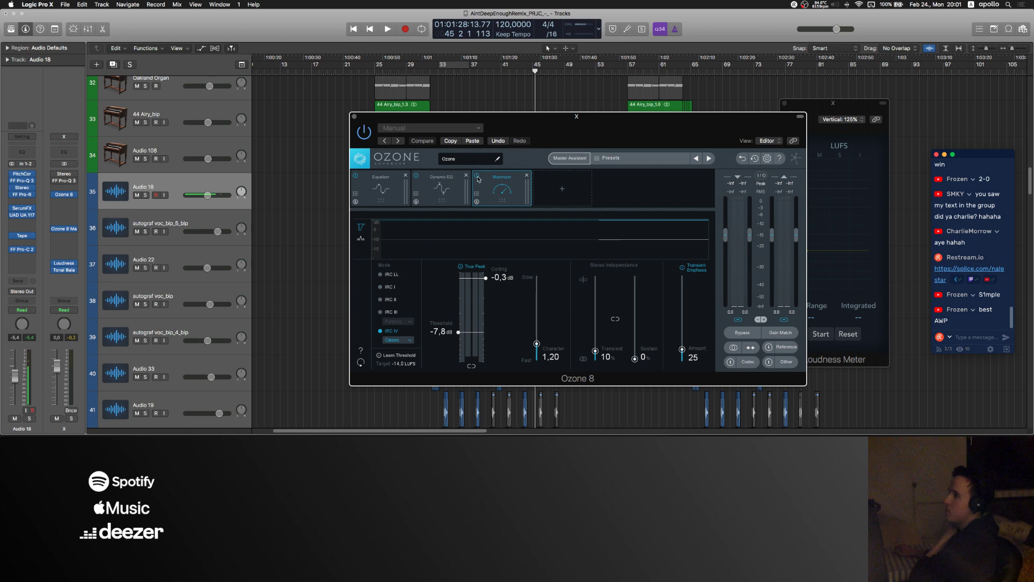
pyautogui.click(477, 177)
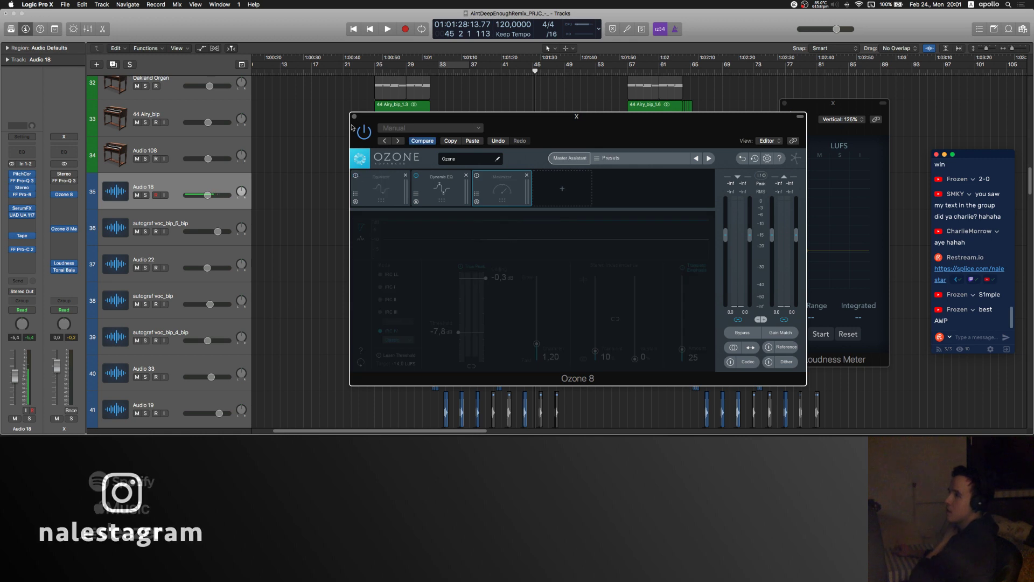
pyautogui.click(354, 116)
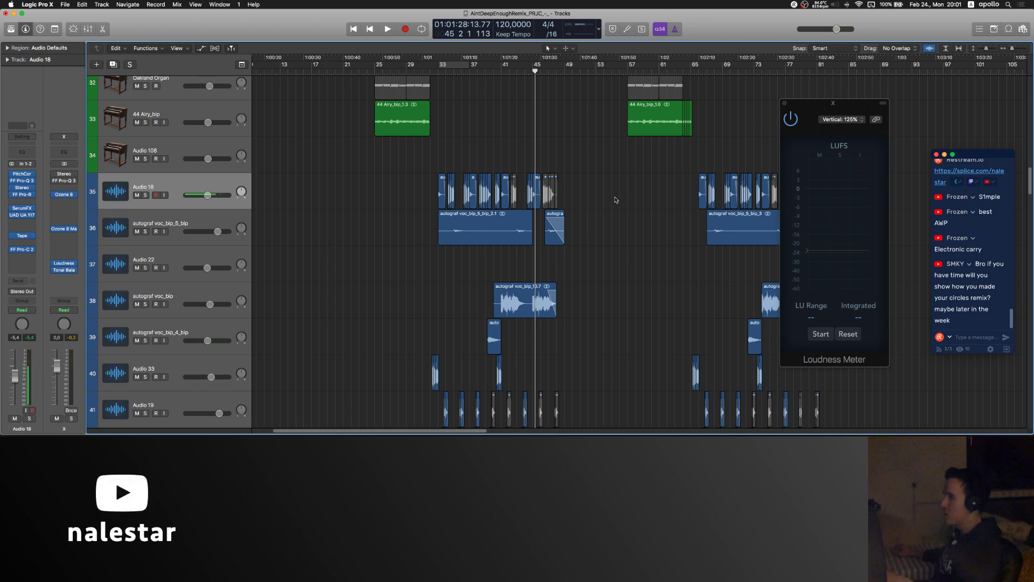
pyautogui.scroll(2, 605, 201)
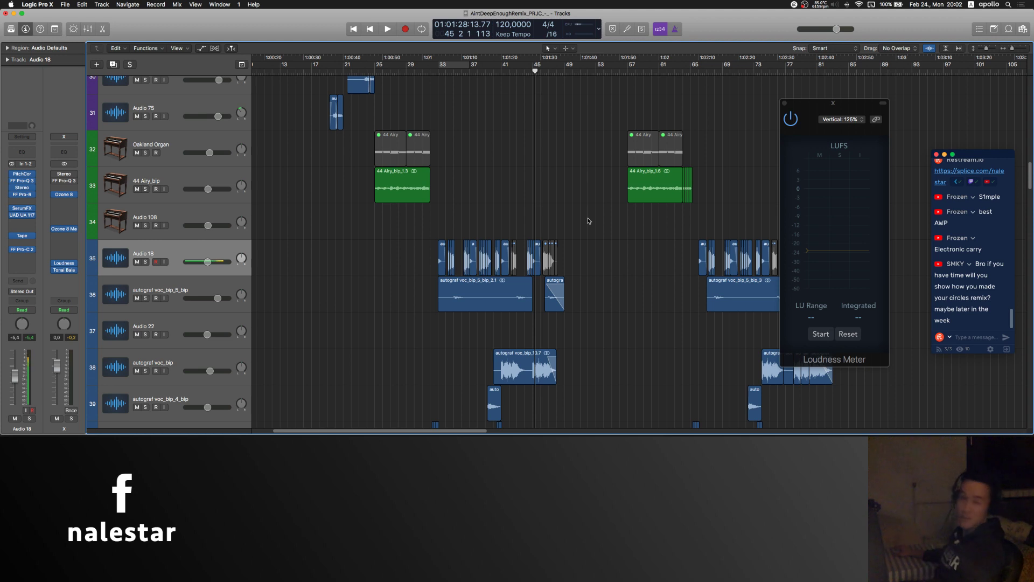
pyautogui.scroll(8, 589, 220)
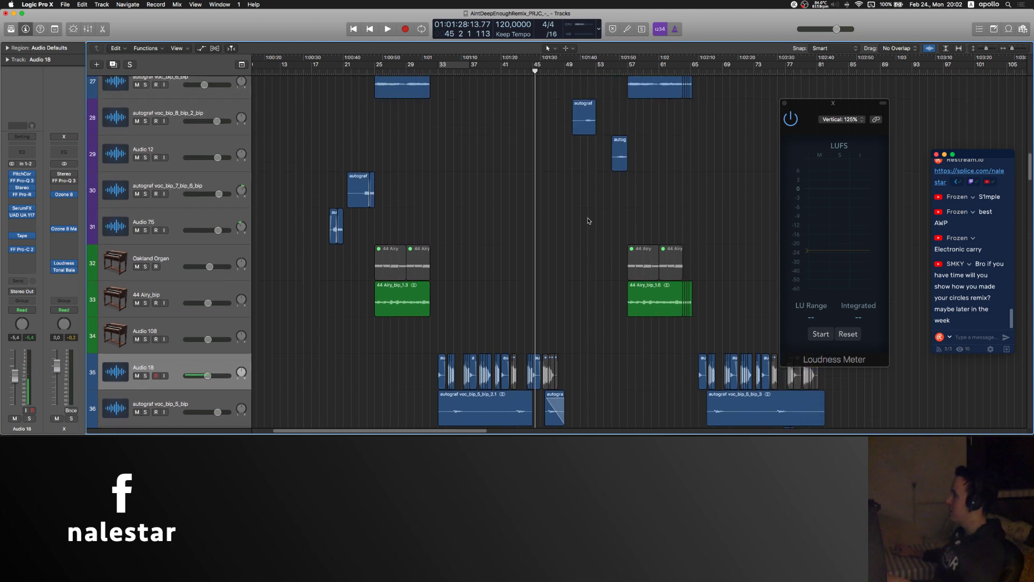
# Step: Return to the first tracks of the arrangement and play the drop from bar 33
pyautogui.scroll(20, 589, 221)
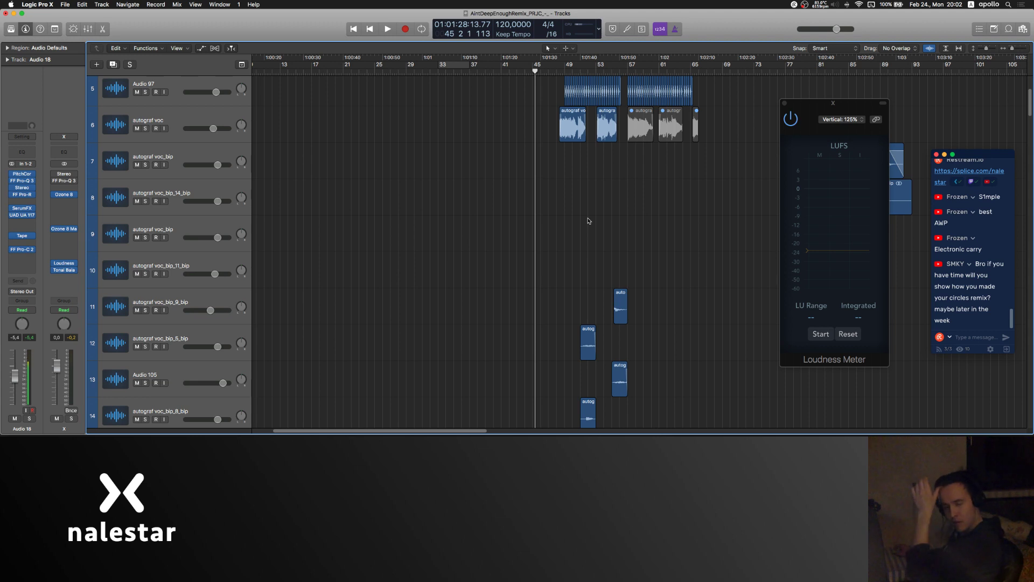
pyautogui.scroll(4, 589, 221)
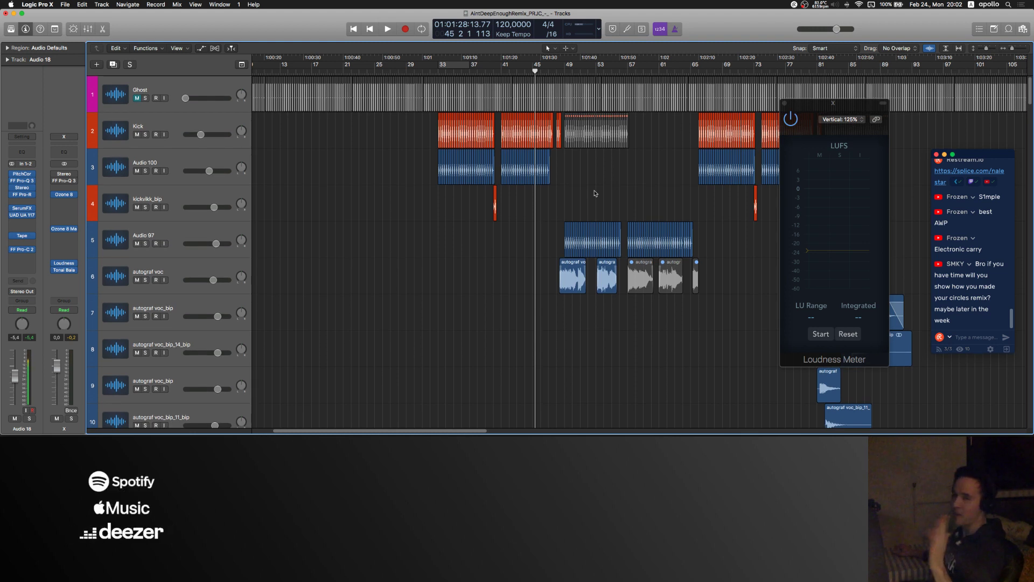
pyautogui.scroll(3, 593, 199)
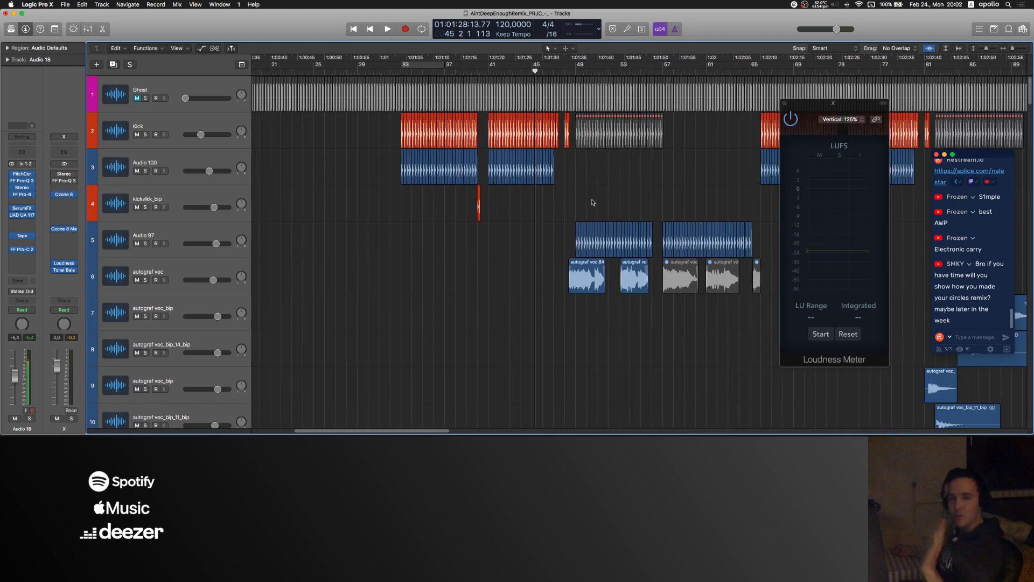
pyautogui.click(398, 70)
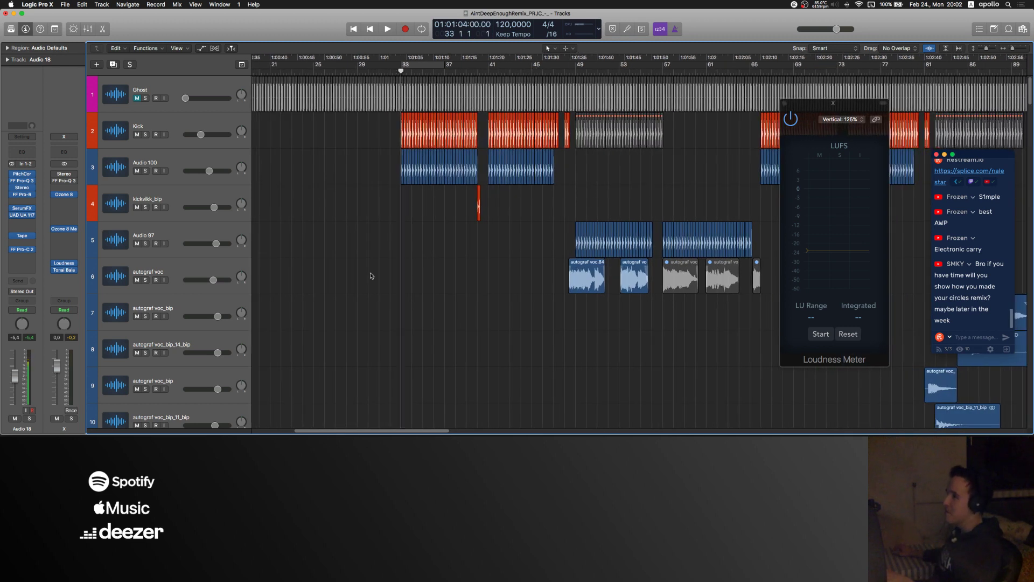
pyautogui.click(250, 182)
pyautogui.press('space')
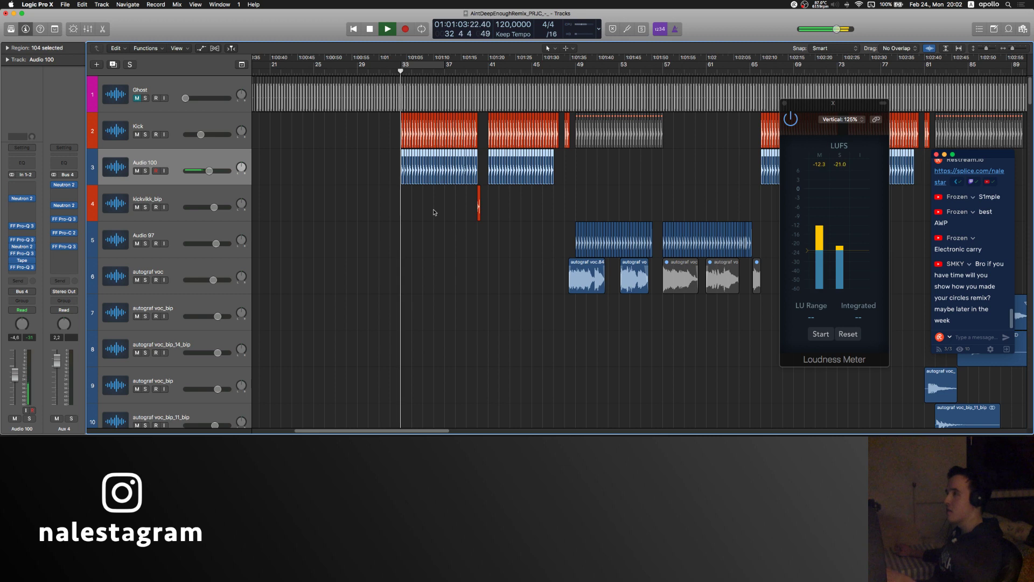
# Step: Select the Ghost track, open Ozone 8 on the X channel and watch its Dynamic EQ module during playback
pyautogui.click(196, 86)
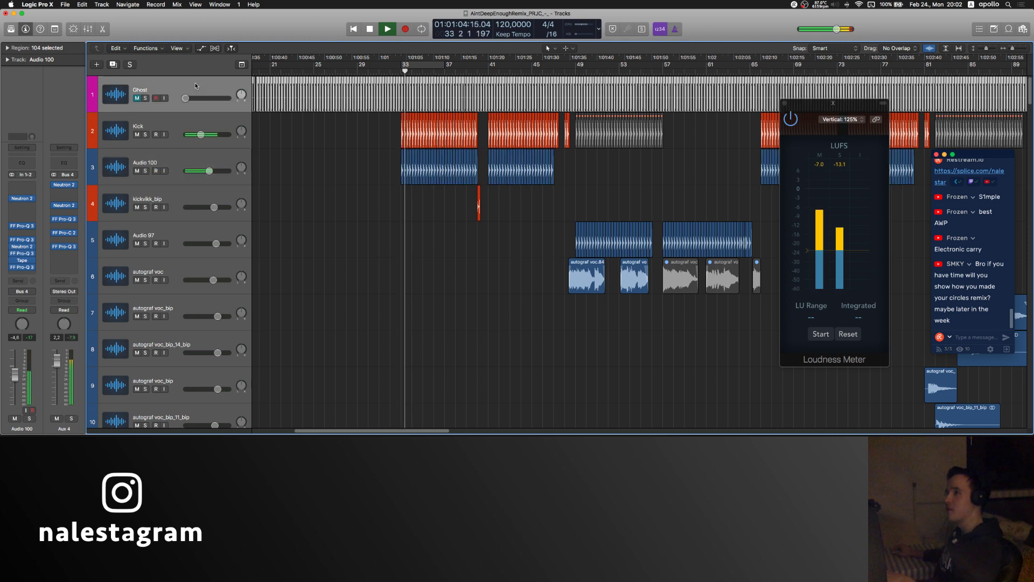
pyautogui.press('super+Right')
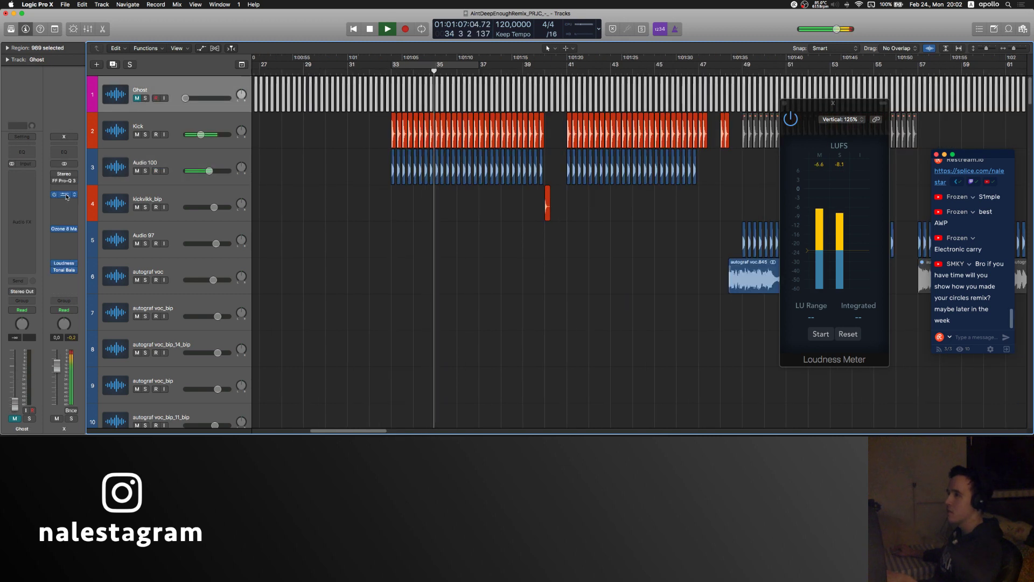
pyautogui.click(64, 195)
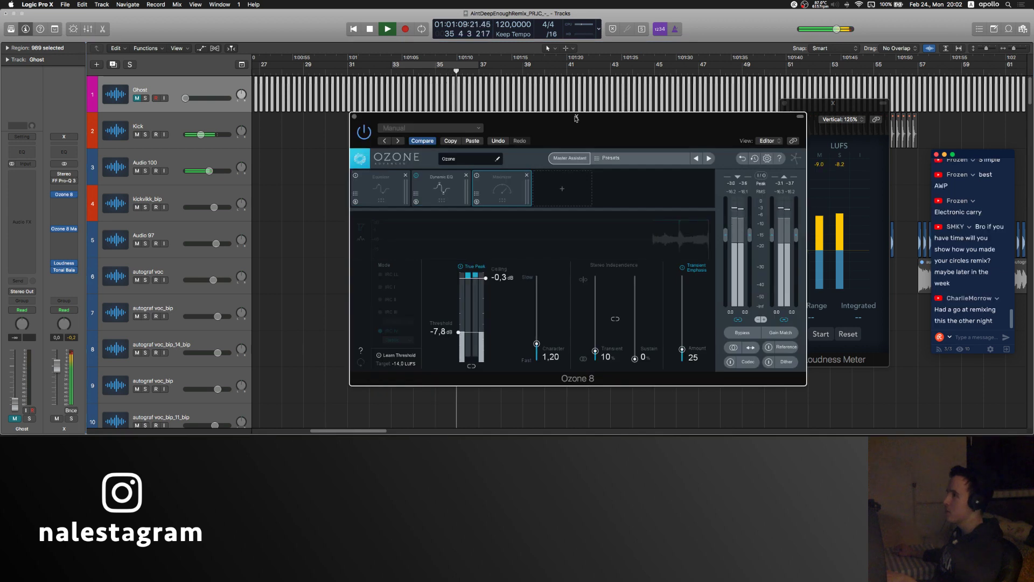
pyautogui.moveTo(485, 112); pyautogui.dragTo(399, 92)
pyautogui.click(352, 167)
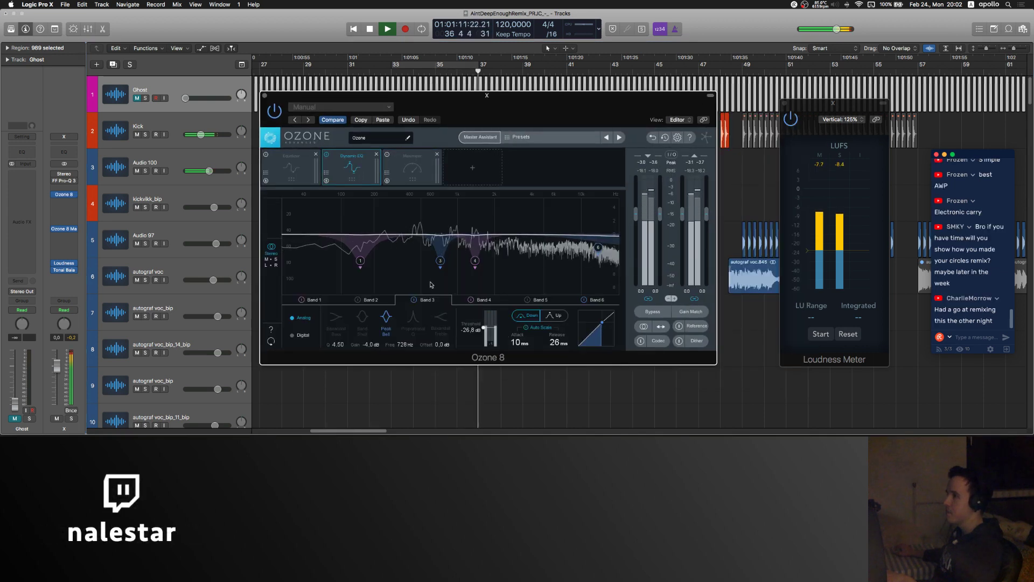
# Step: Insert FF Pro-Q 3 after Ozone 8 on the X channel, audition output level changes, stop playback and close both plug-in windows
pyautogui.click(66, 229)
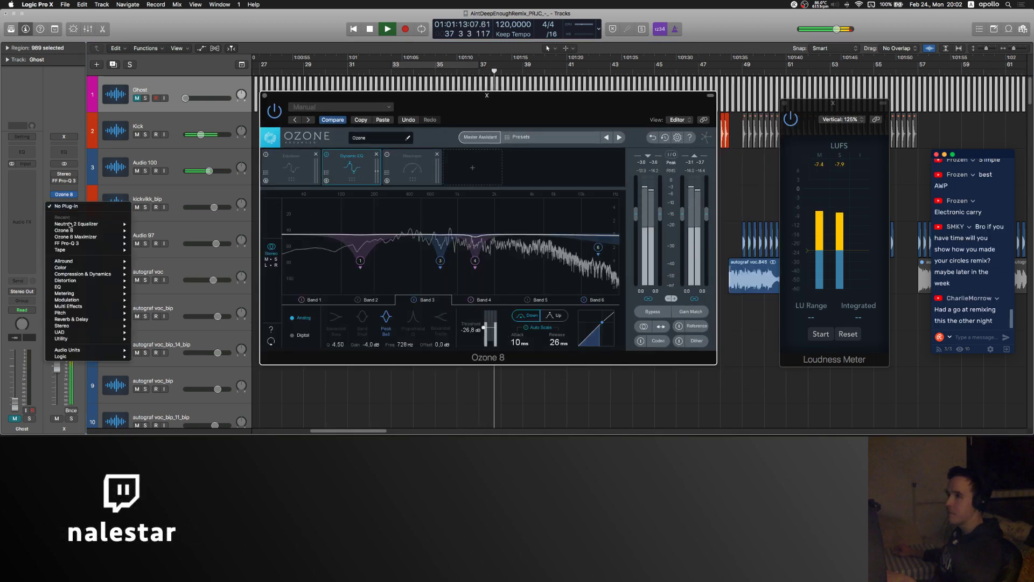
pyautogui.click(81, 239)
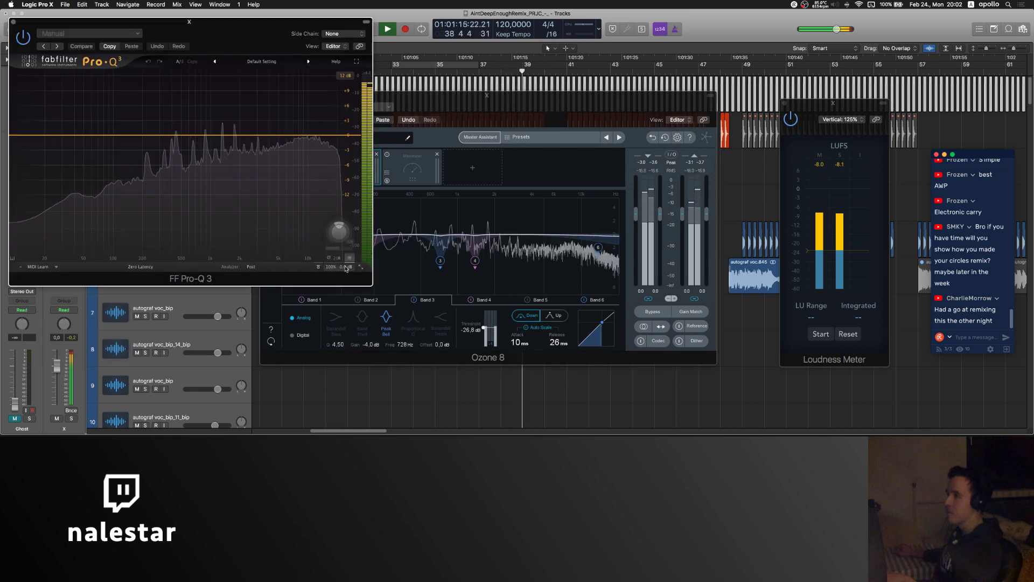
pyautogui.moveTo(340, 235)
pyautogui.mouseDown()
pyautogui.moveTo(341, 214)
pyautogui.moveTo(341, 235)
pyautogui.mouseUp()
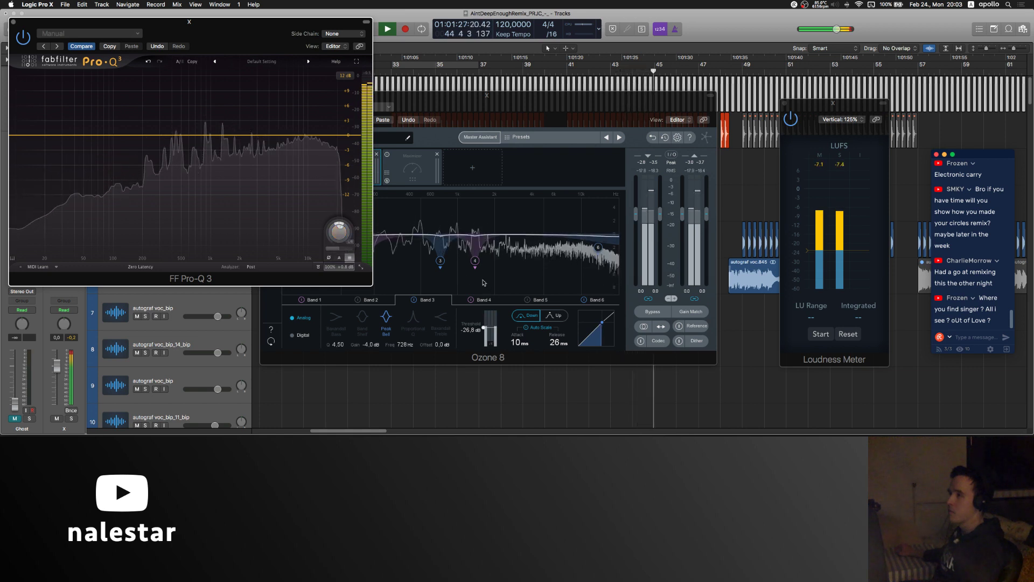
pyautogui.moveTo(340, 235); pyautogui.dragTo(341, 245)
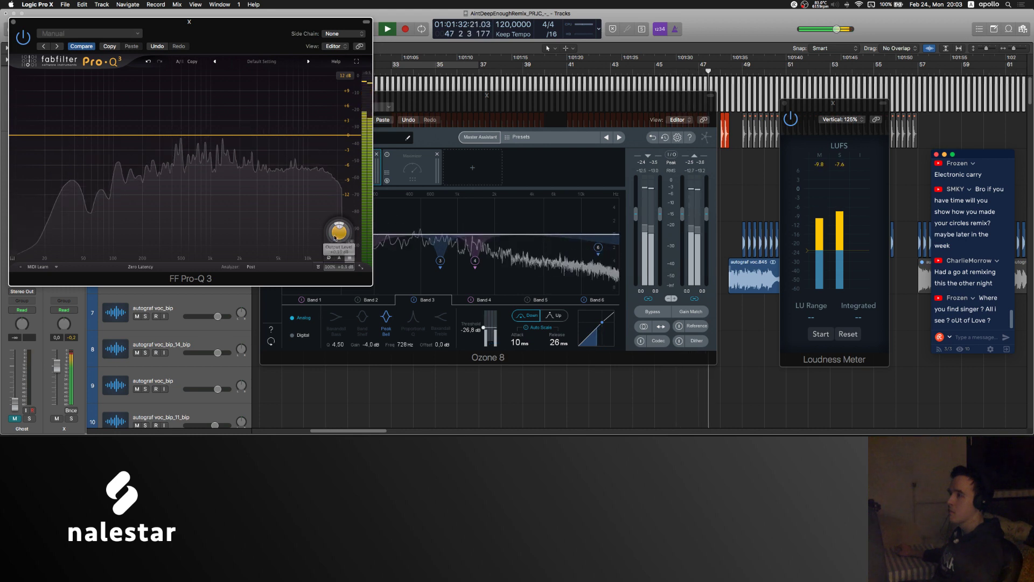
pyautogui.click(13, 23)
pyautogui.press('space')
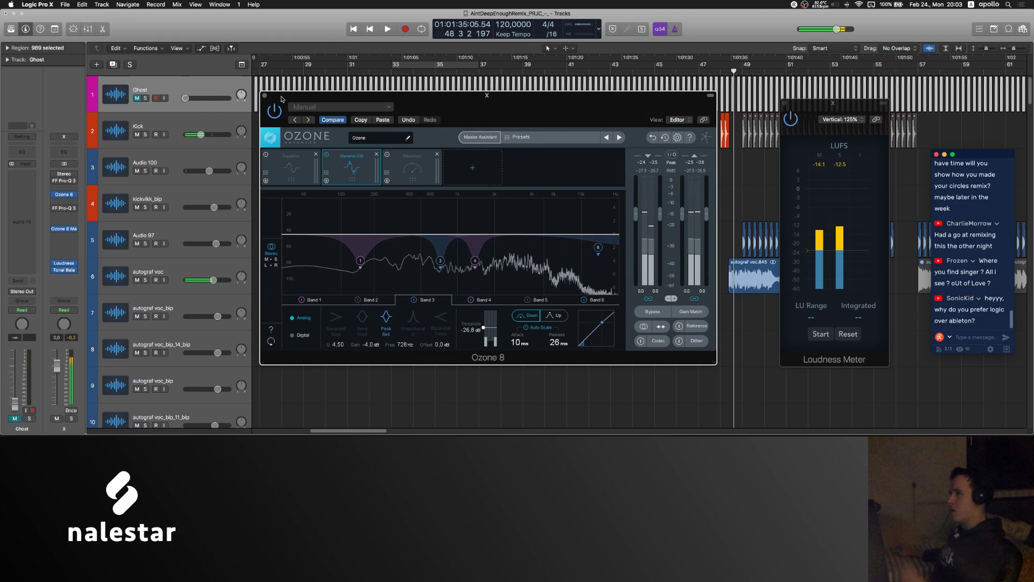
pyautogui.click(265, 95)
pyautogui.click(398, 238)
pyautogui.hscroll(5, 401, 245)
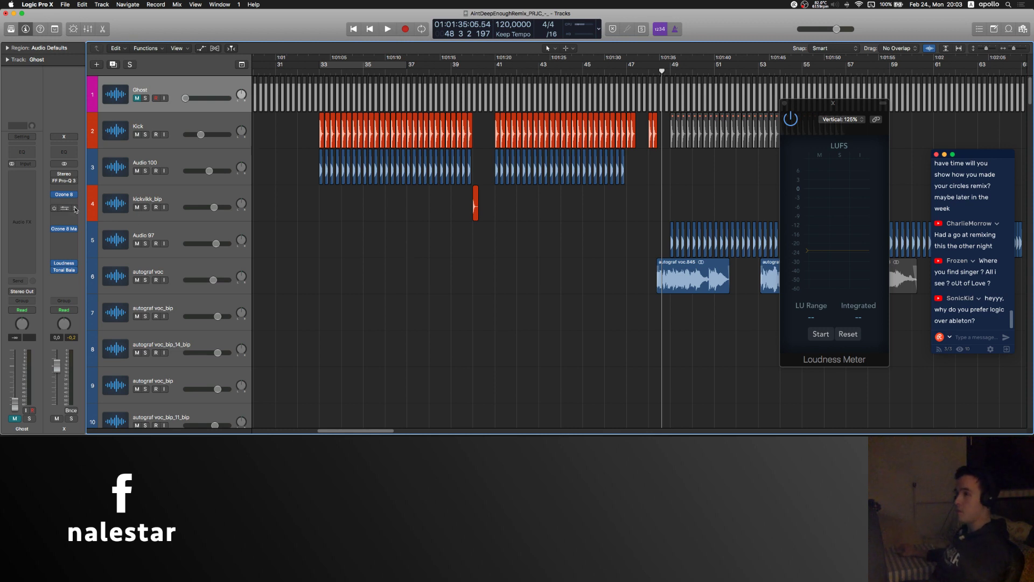
# Step: Remove the added FF Pro-Q 3 from the X channel and bypass Ozone 8
pyautogui.click(75, 209)
pyautogui.click(73, 221)
pyautogui.click(55, 195)
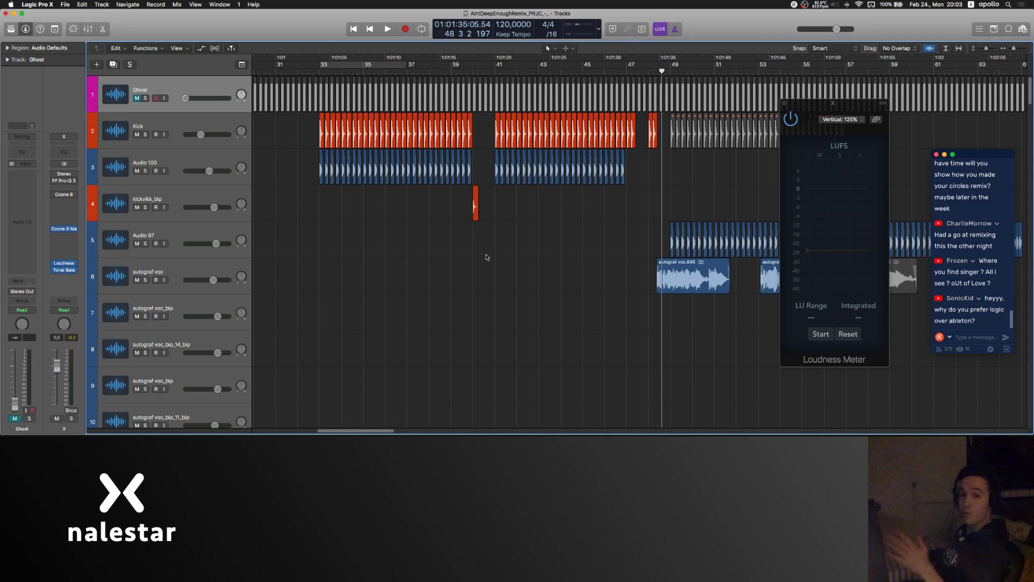
# Step: Review the Equalizer, Dynamic EQ and Maximizer settings in Ozone 8 on the X channel, and close the plug-in window
pyautogui.hscroll(-1, 486, 252)
pyautogui.scroll(-6, 485, 252)
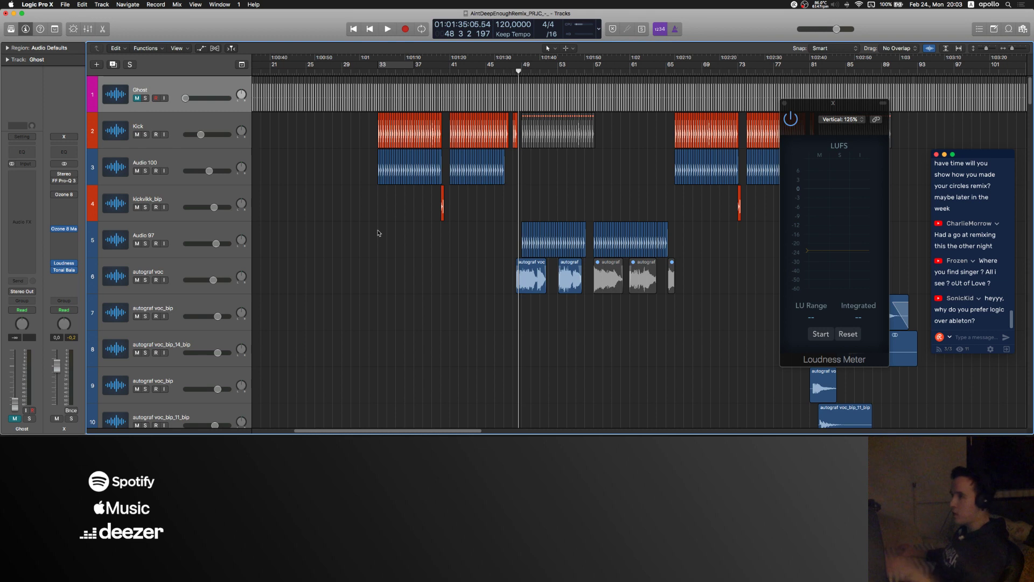
pyautogui.click(171, 155)
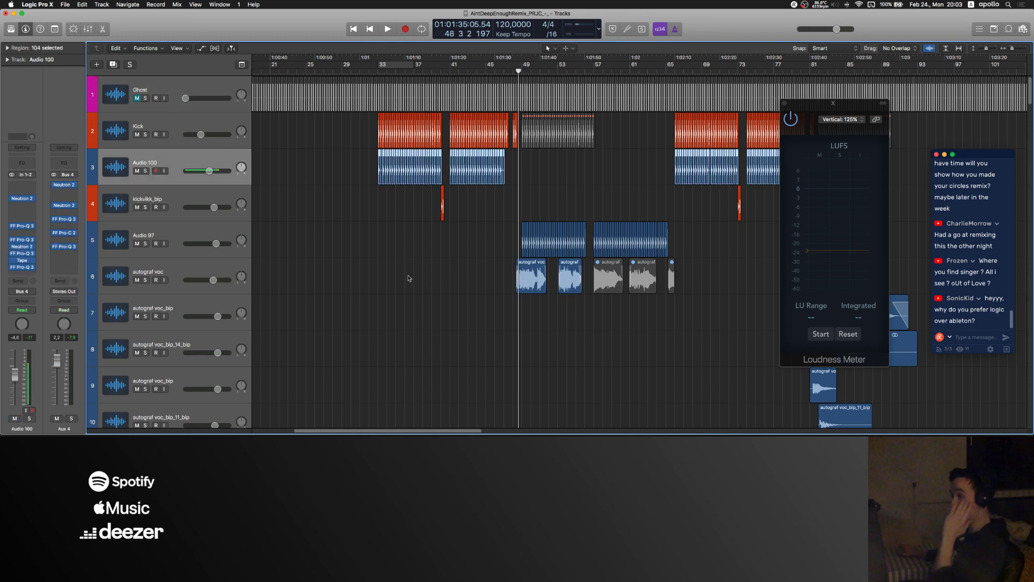
pyautogui.click(166, 85)
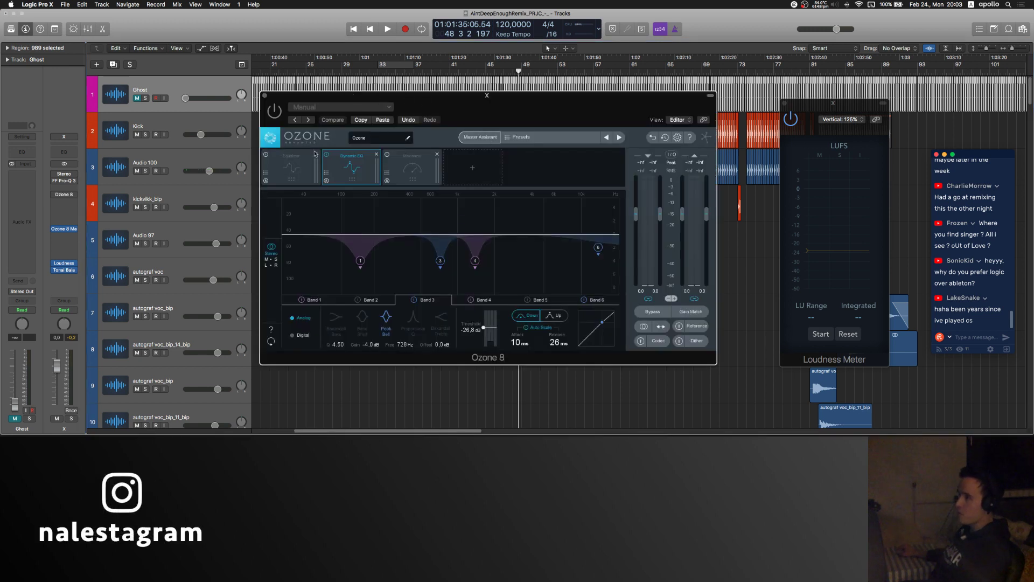
pyautogui.click(296, 160)
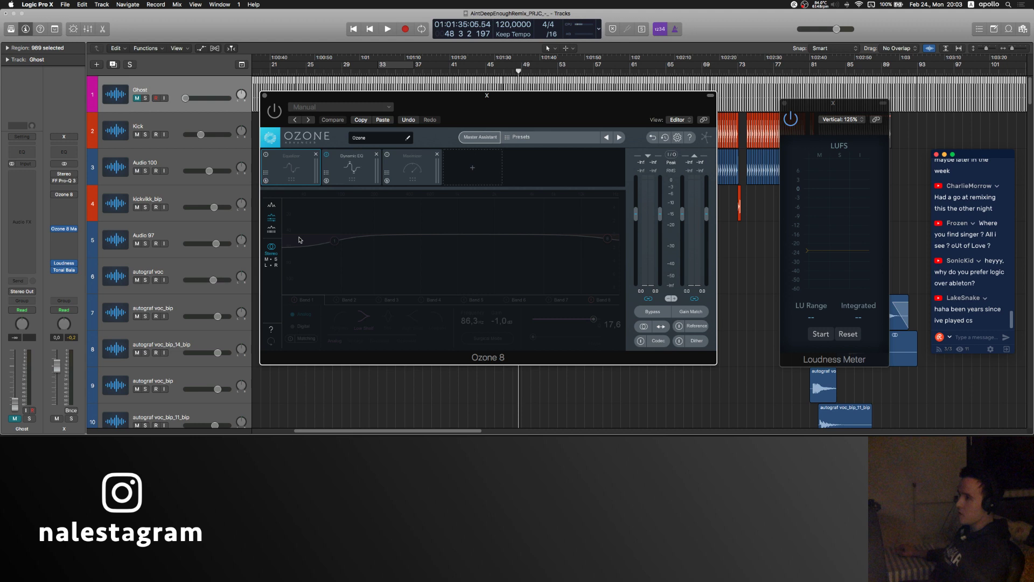
pyautogui.click(350, 166)
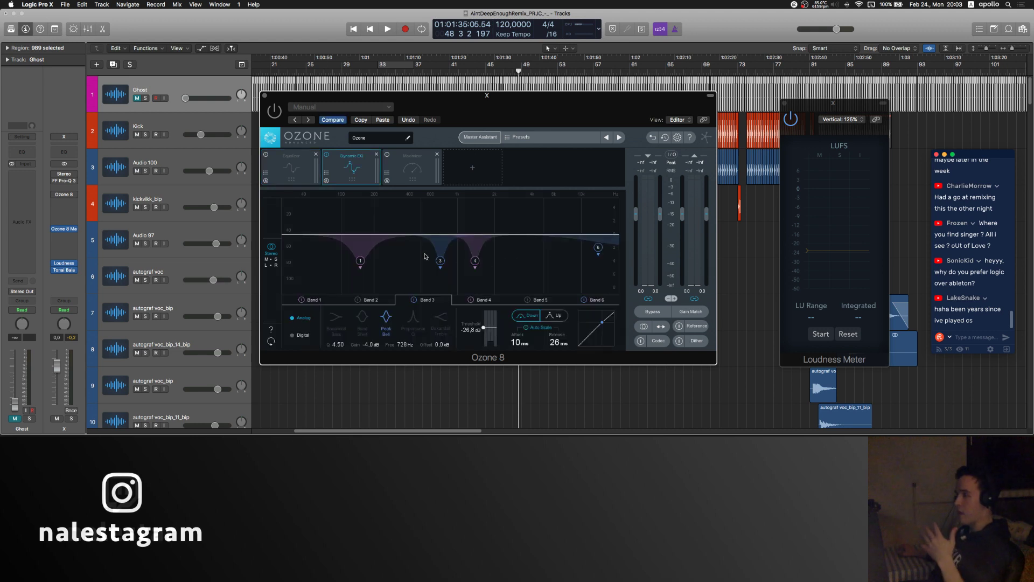
pyautogui.click(410, 167)
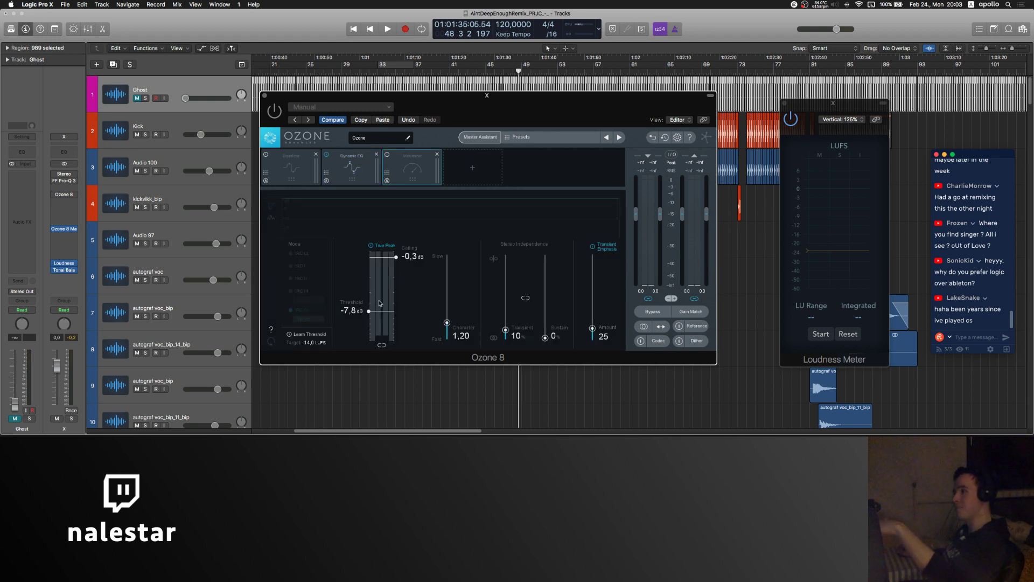
pyautogui.click(266, 97)
pyautogui.click(334, 189)
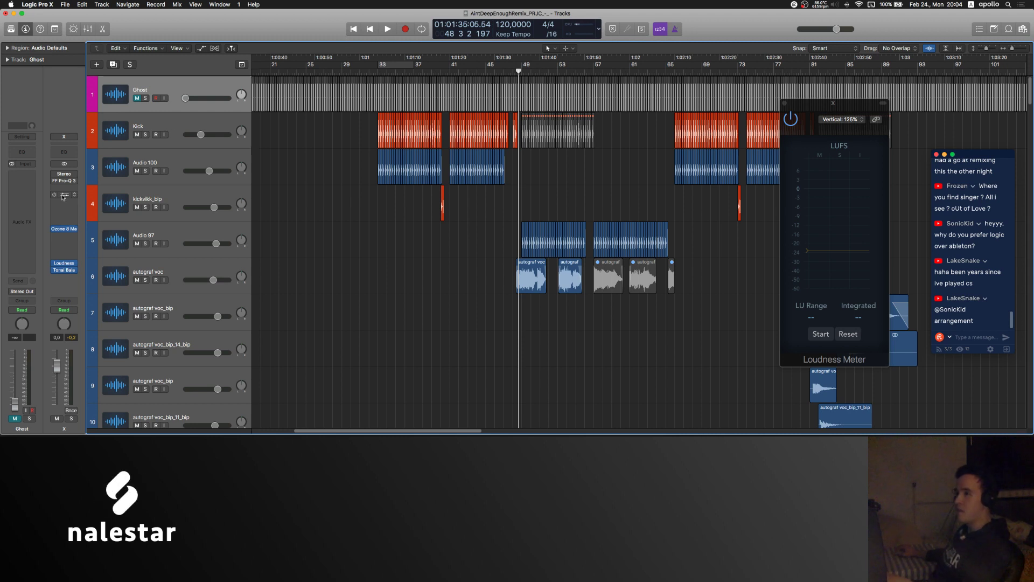
# Step: Move Ozone 8 below Ozone 8 Maximizer on the X channel, enable it, and set its Learn Threshold target to -8.0 LUFS
pyautogui.click(56, 237)
pyautogui.moveTo(304, 55); pyautogui.dragTo(717, 144)
pyautogui.hscroll(3, 351, 173)
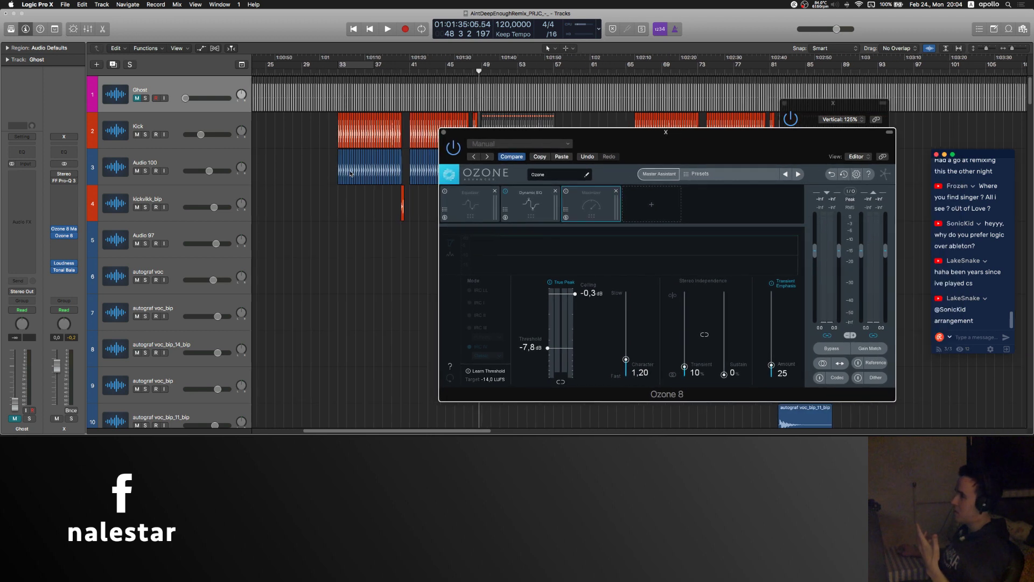
pyautogui.click(327, 72)
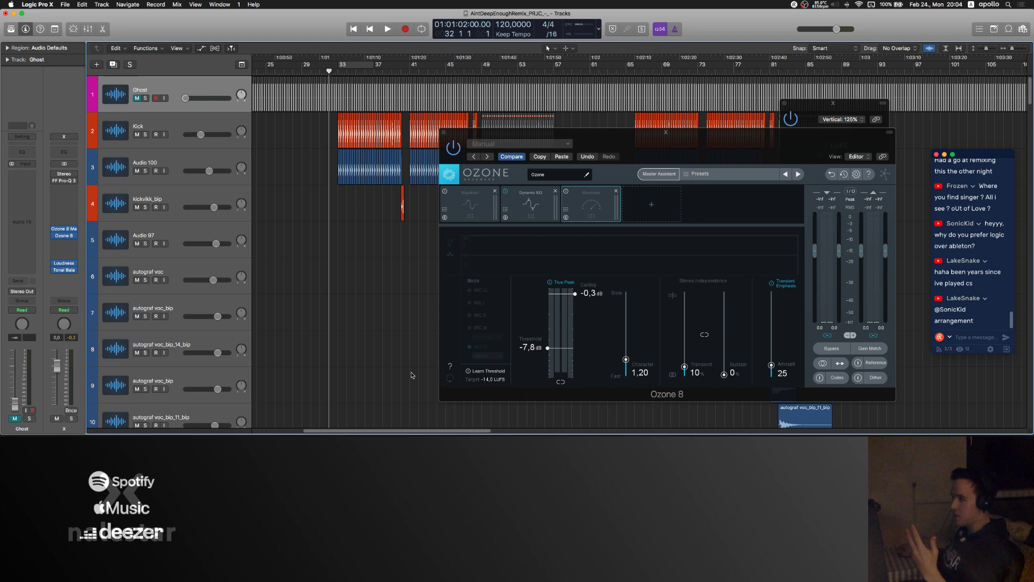
pyautogui.click(489, 381)
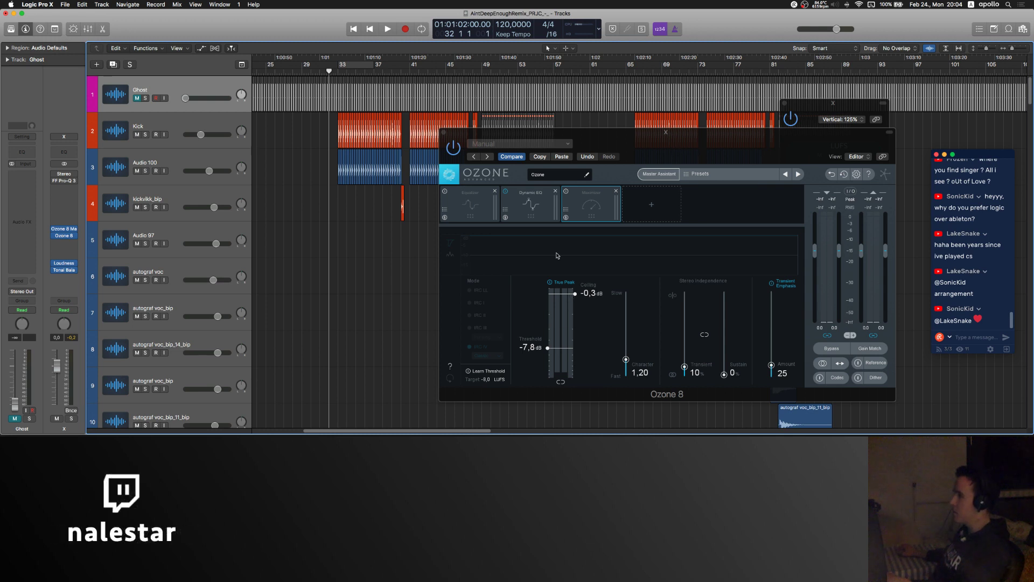
# Step: Remove the Maximizer, Dynamic EQ and Equalizer modules from Ozone 8
pyautogui.click(616, 191)
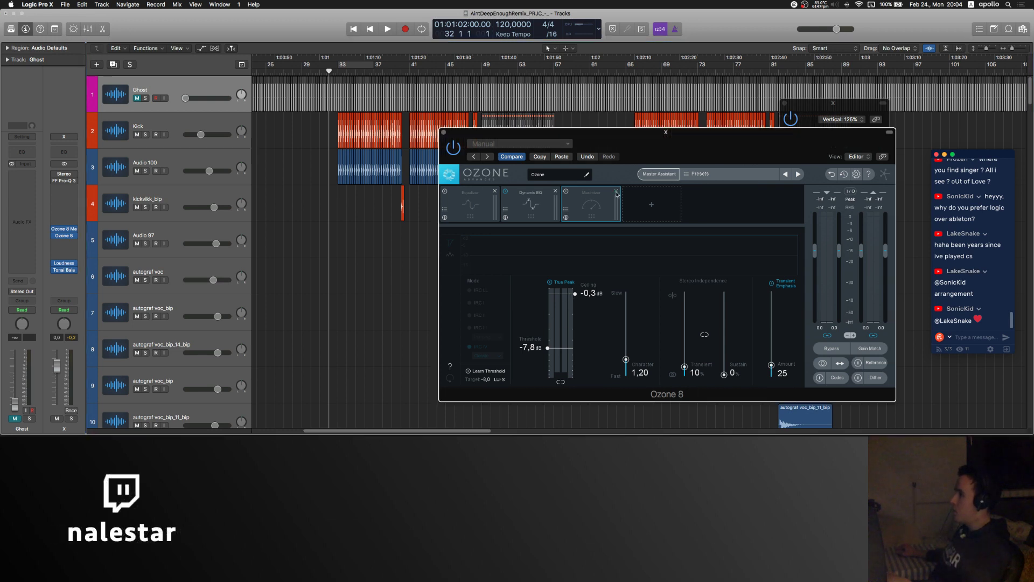
pyautogui.click(556, 192)
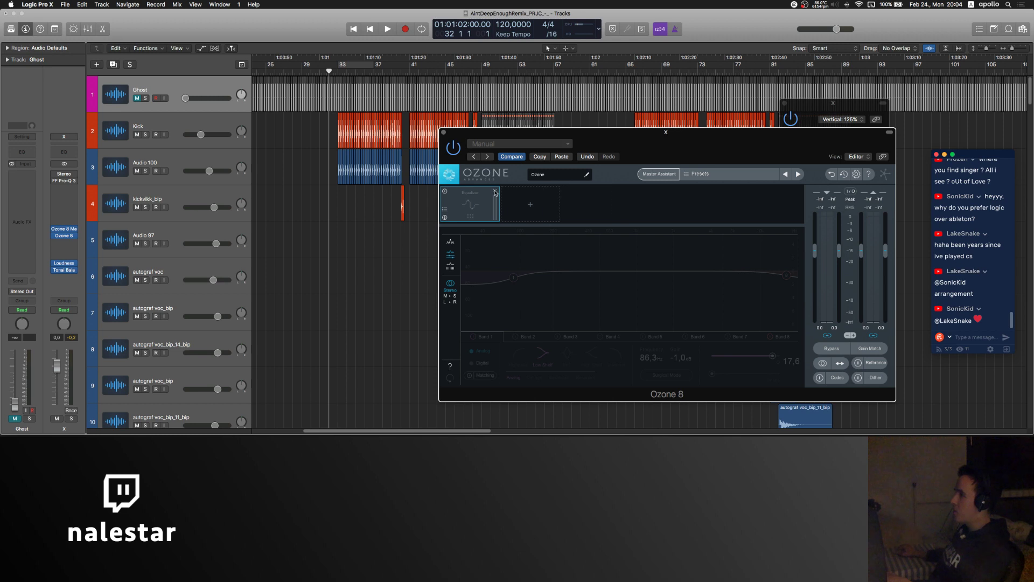
pyautogui.click(495, 193)
# Step: Run Master Assistant with CD target and Medium intensity while playing from bar 32, accept its suggestion, and stop playback
pyautogui.click(666, 176)
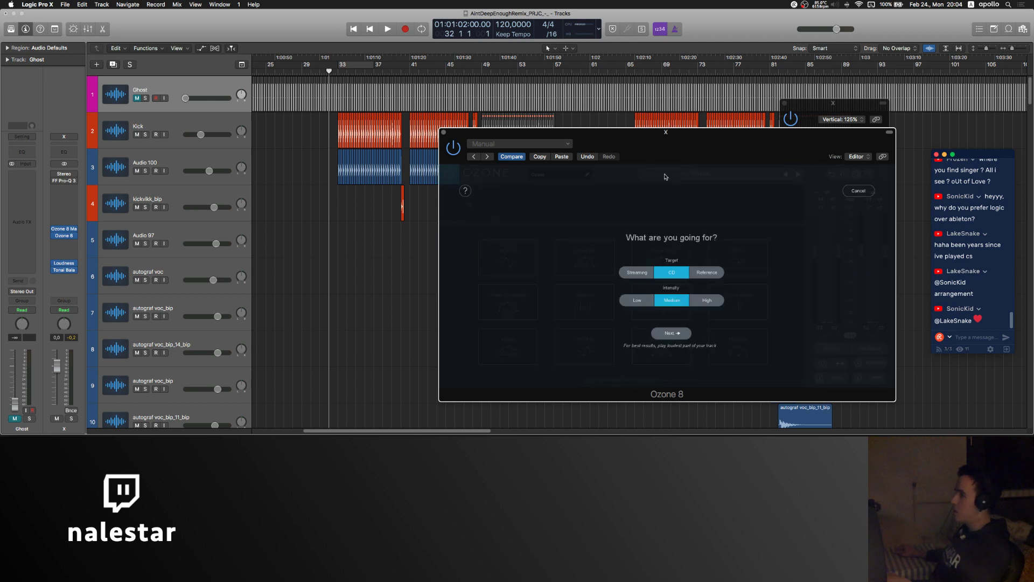
pyautogui.press('space')
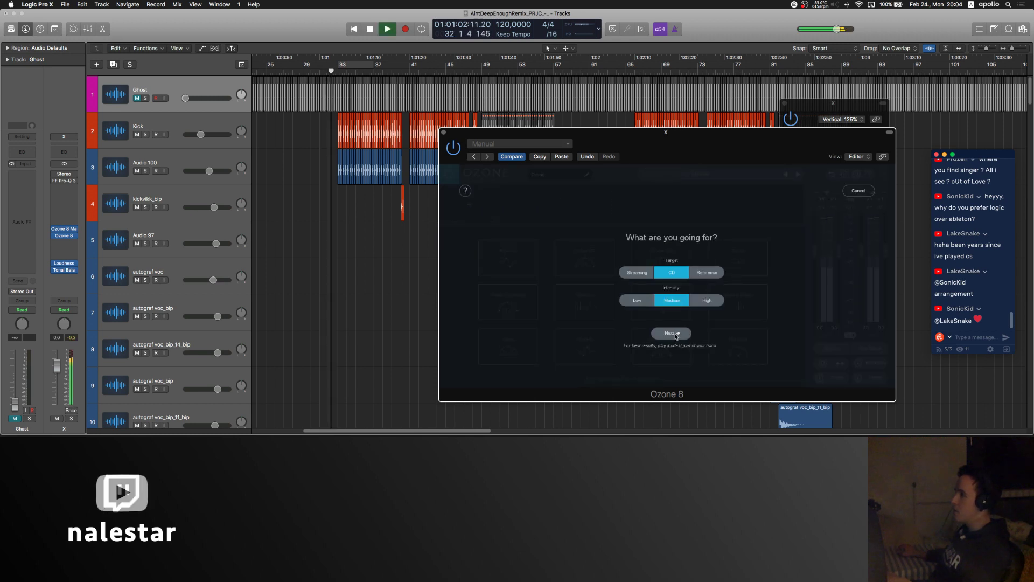
pyautogui.click(676, 333)
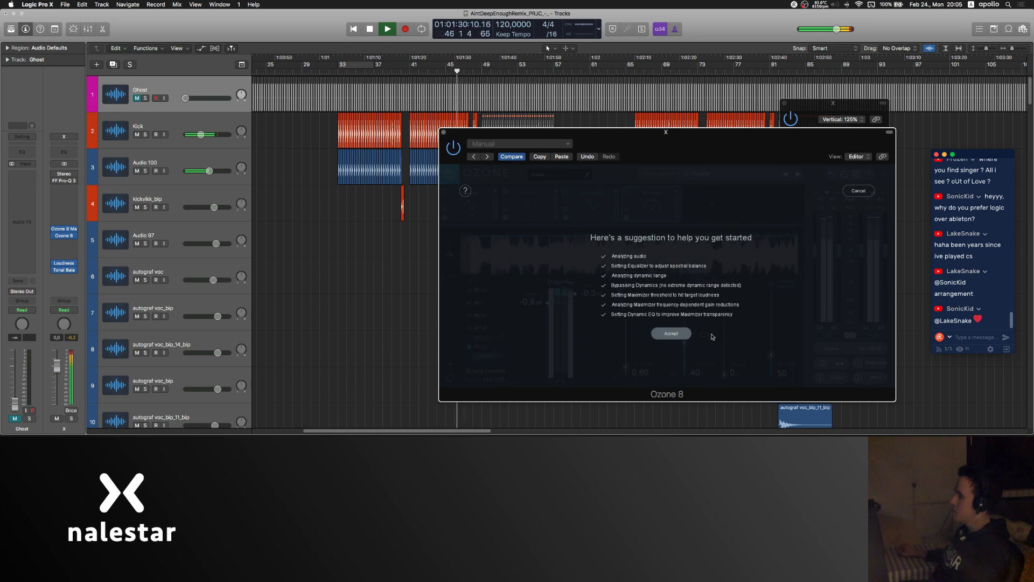
pyautogui.click(672, 335)
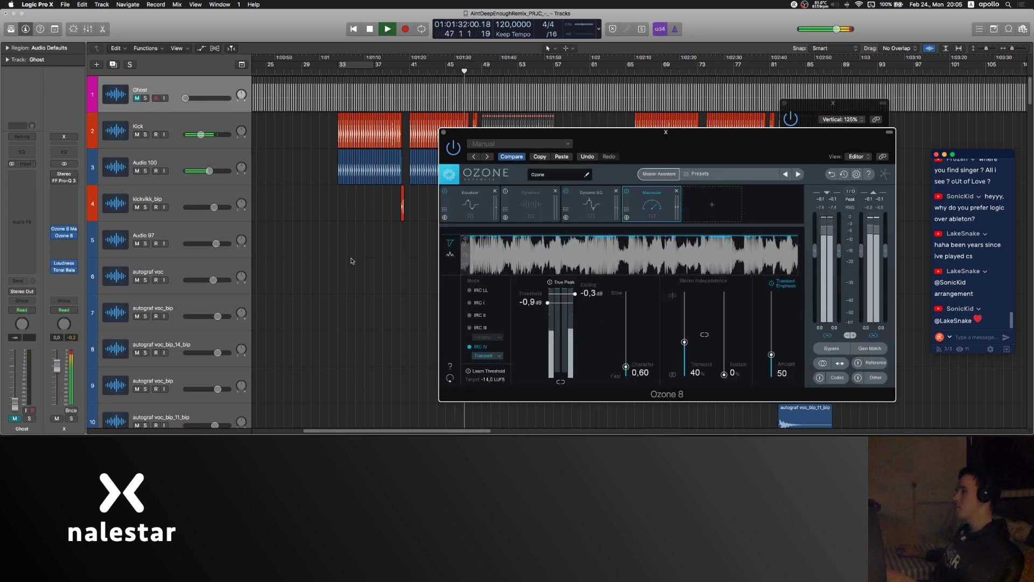
pyautogui.click(352, 261)
pyautogui.press('space')
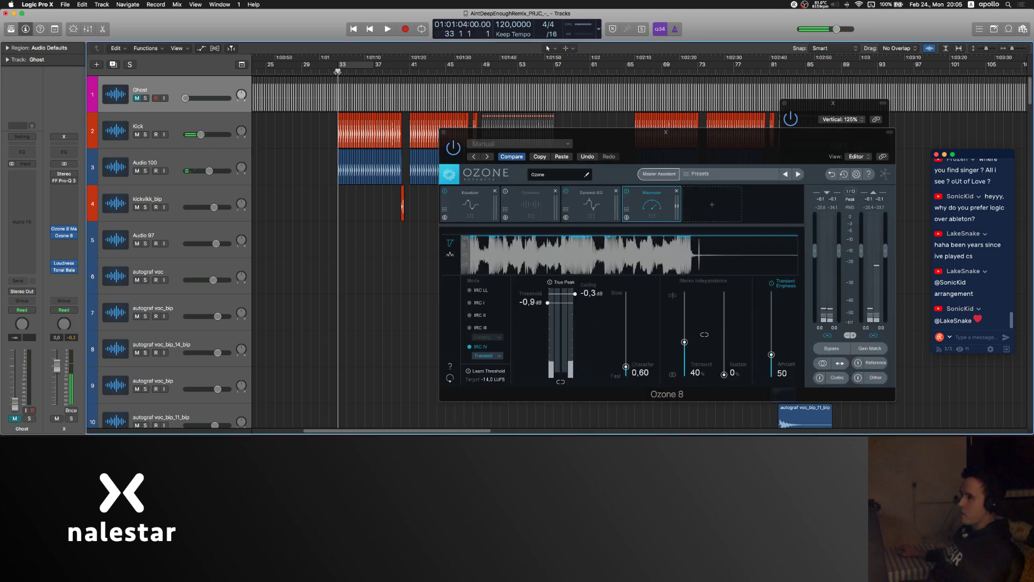
# Step: Inspect the Equalizer and Dynamic EQ settings suggested by Master Assistant in Ozone 8
pyautogui.click(477, 205)
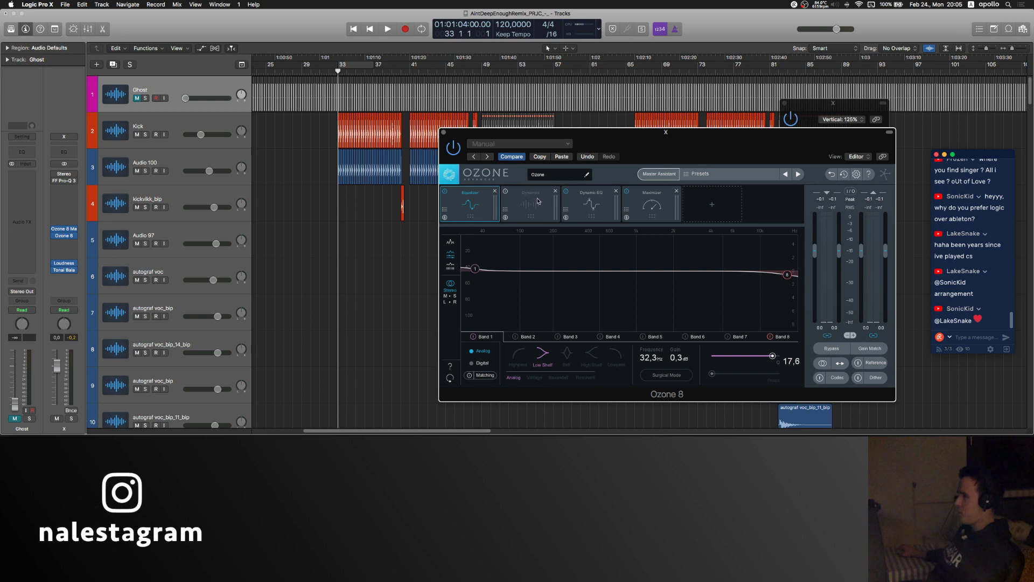
pyautogui.click(587, 202)
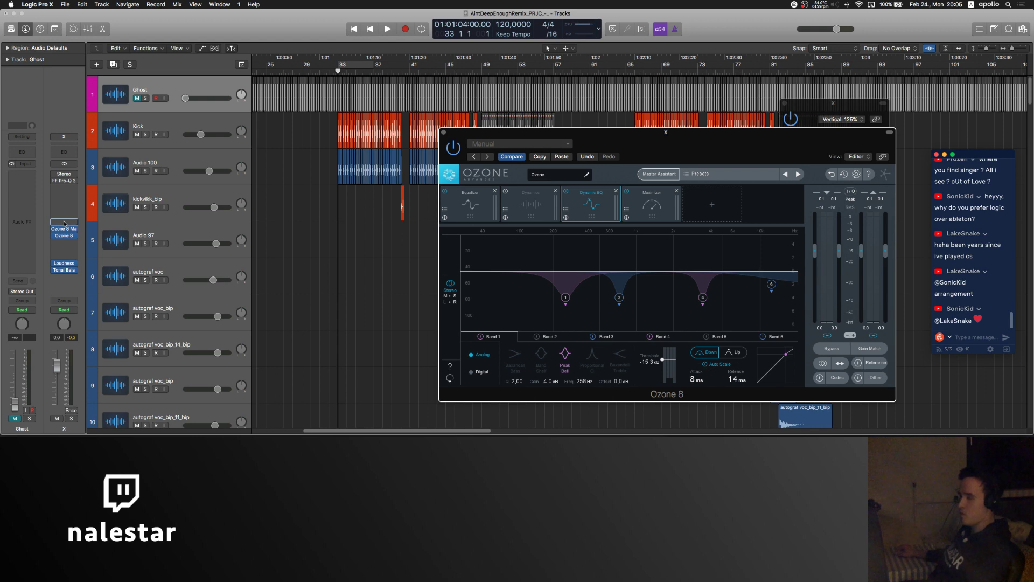
# Step: Move Ozone 8 above Ozone 8 Maximizer on the X channel and disable its Maximizer module
pyautogui.moveTo(64, 223); pyautogui.dragTo(64, 224)
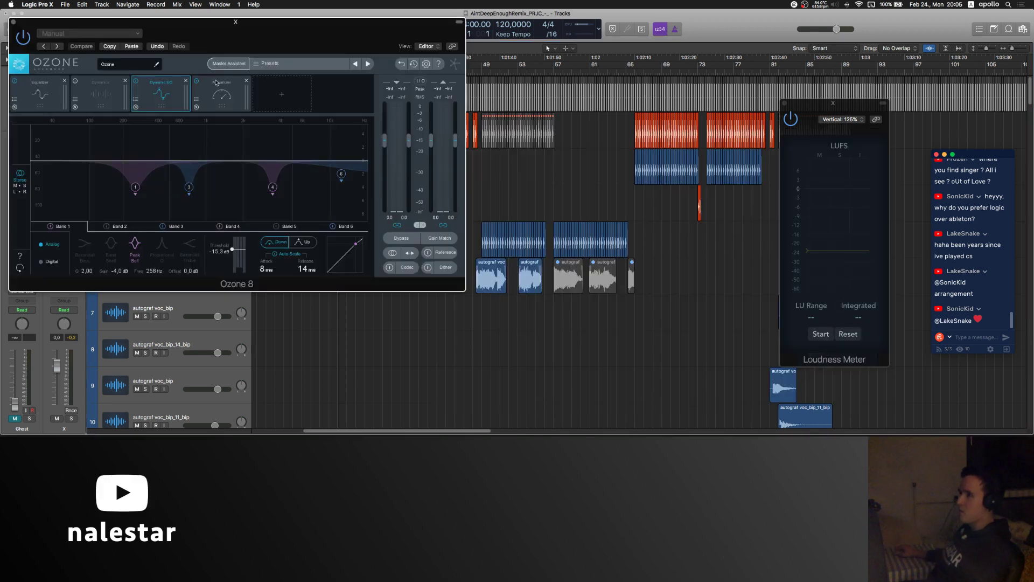
pyautogui.click(220, 83)
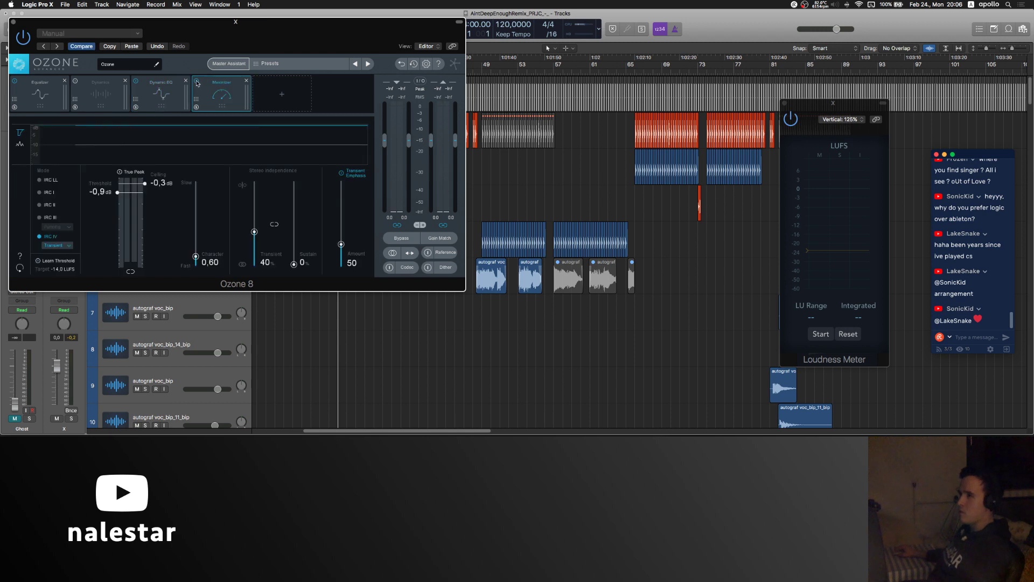
pyautogui.click(198, 82)
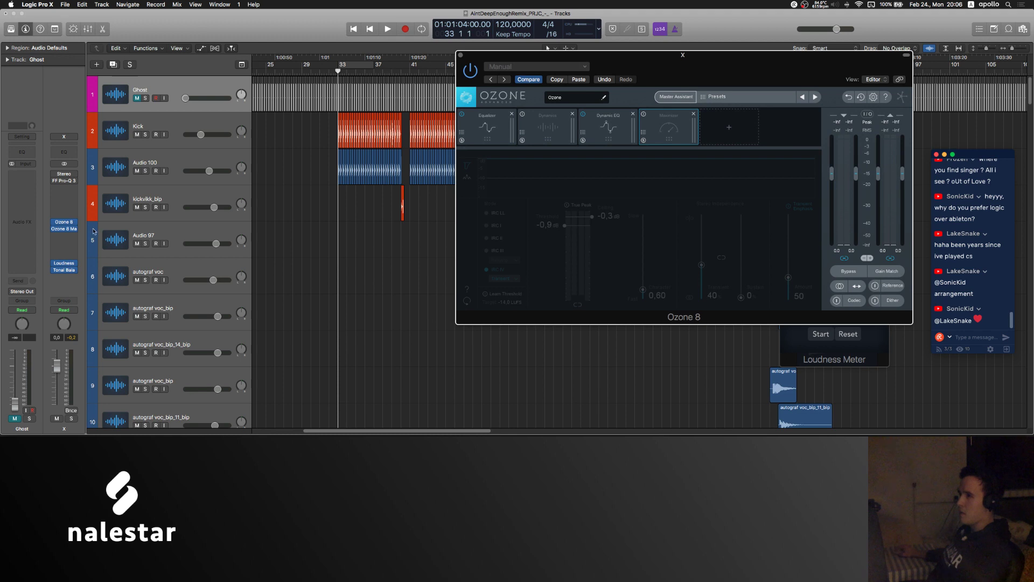
# Step: Set the IRC IV style to Transient in the separate Ozone 8 Maximizer and close its window
pyautogui.click(64, 230)
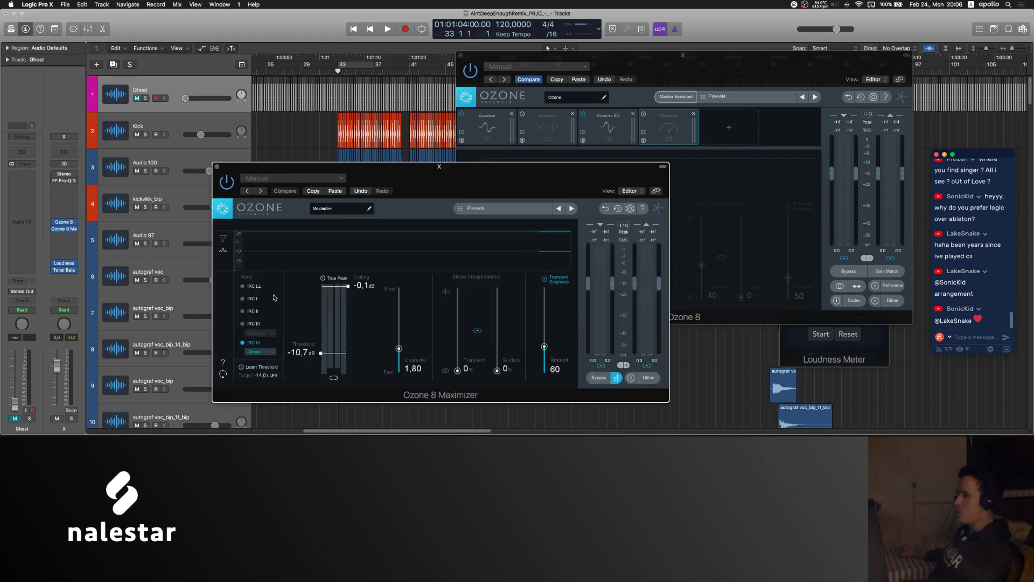
pyautogui.click(260, 352)
pyautogui.click(259, 379)
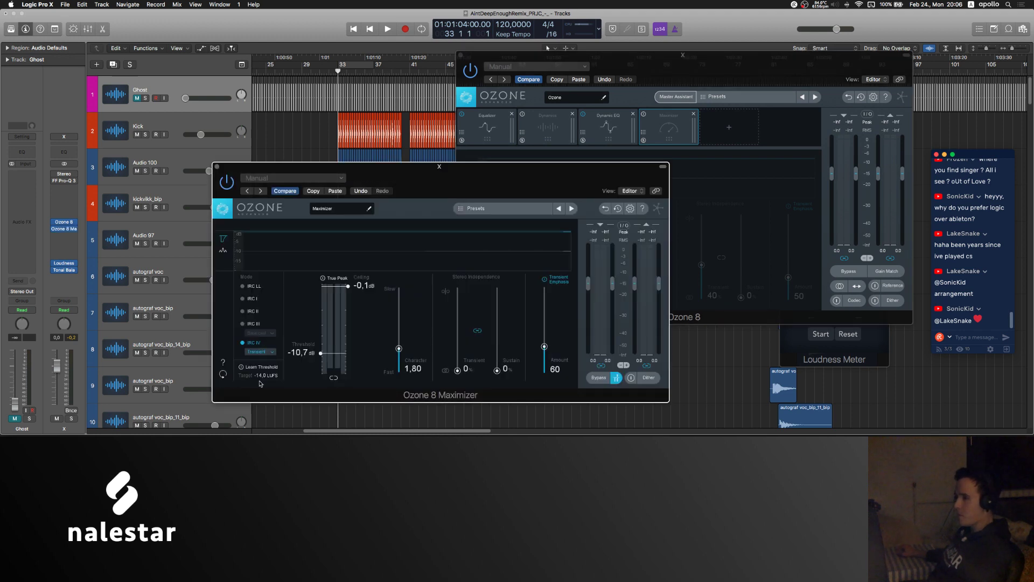
pyautogui.click(217, 167)
# Step: Return the playhead to bar 32 and remove the Maximizer, Dynamics and Equalizer modules from Ozone 8, keeping only Dynamic EQ
pyautogui.press(',')
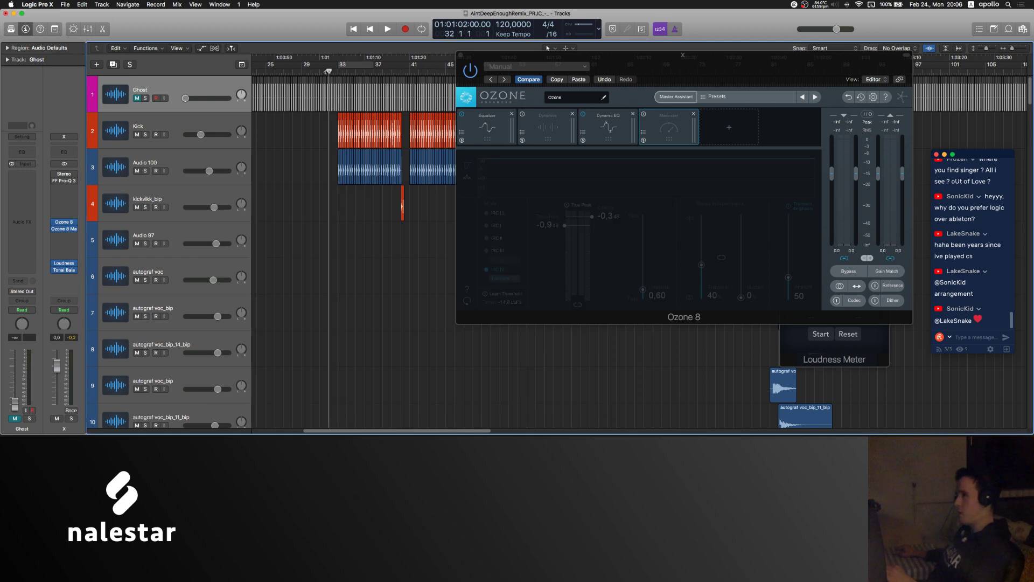
pyautogui.click(64, 222)
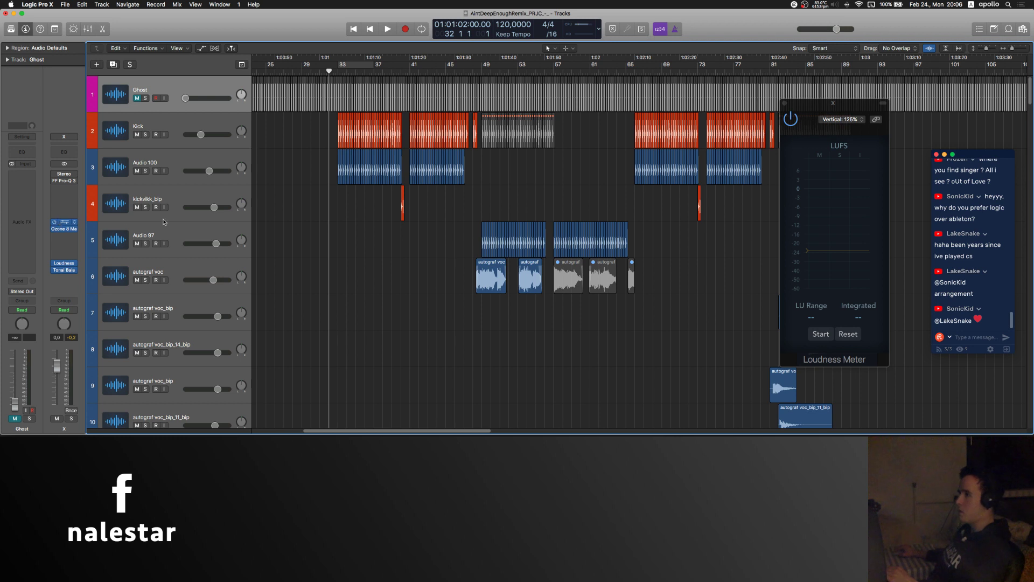
pyautogui.press('v')
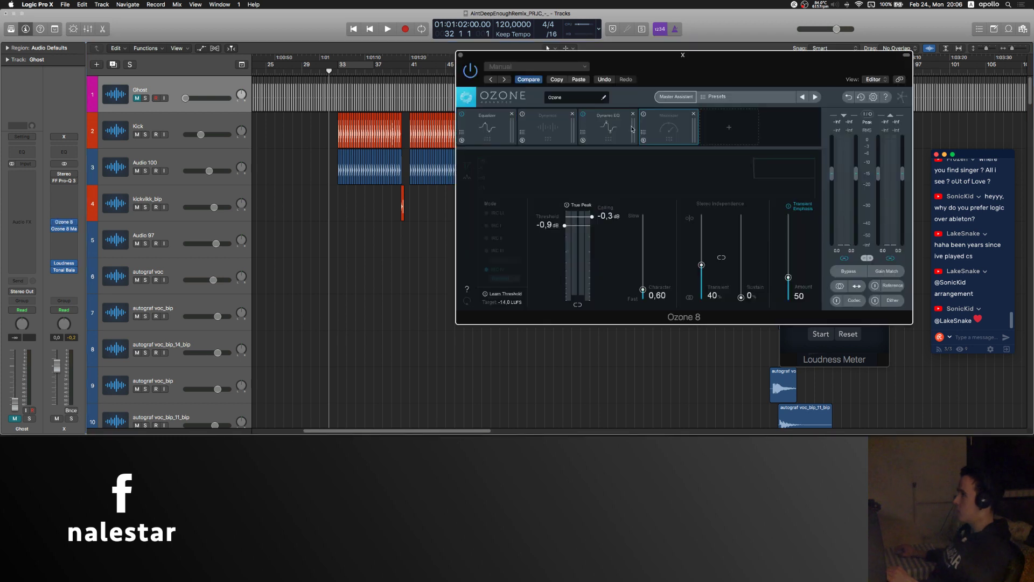
pyautogui.click(694, 115)
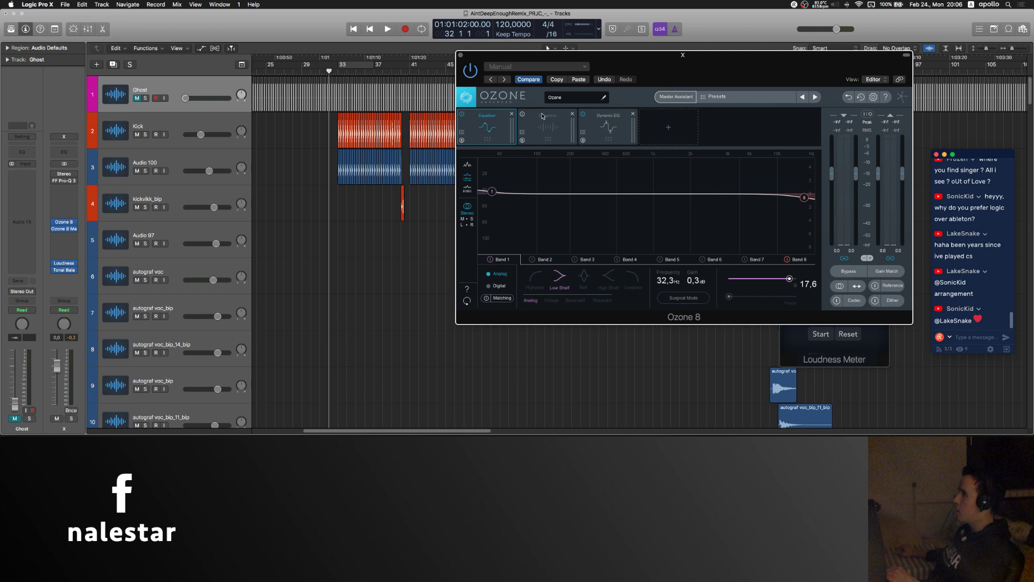
pyautogui.click(572, 114)
pyautogui.click(512, 114)
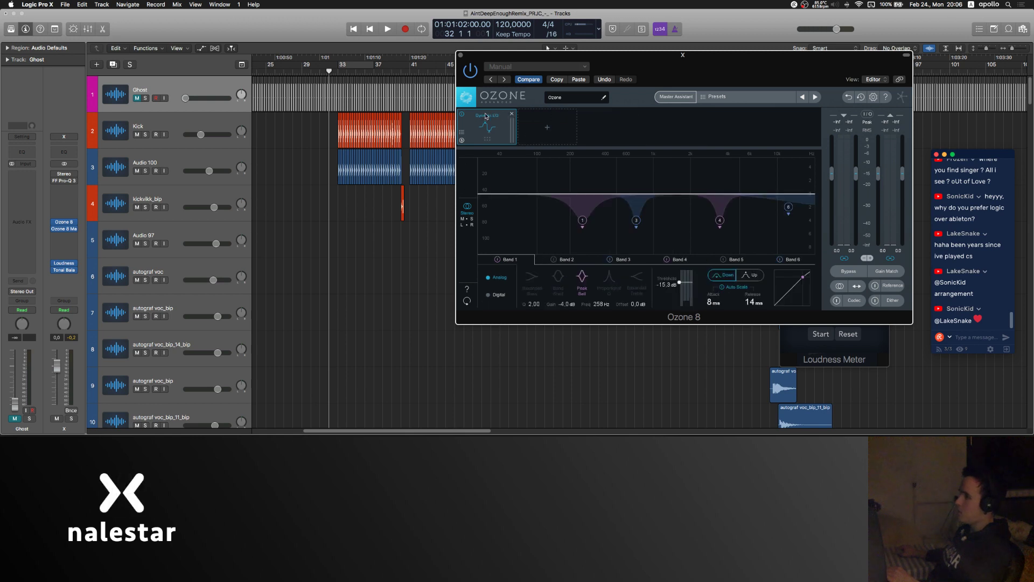
# Step: Audition the drop from bar 32 through the Dynamic EQ, temporarily muting the Kick and Audio 100 tracks
pyautogui.press('space')
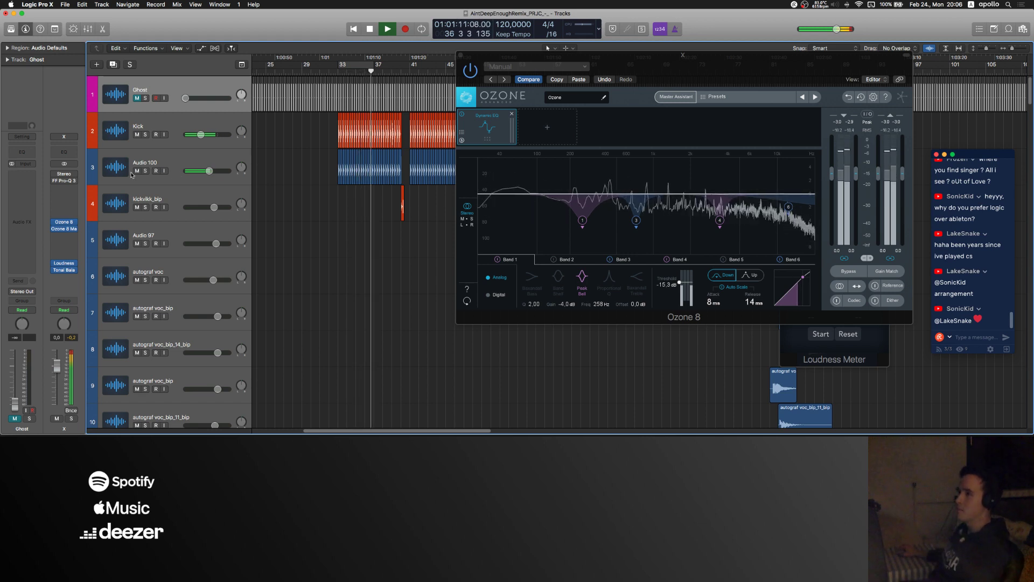
pyautogui.moveTo(137, 134); pyautogui.dragTo(137, 171)
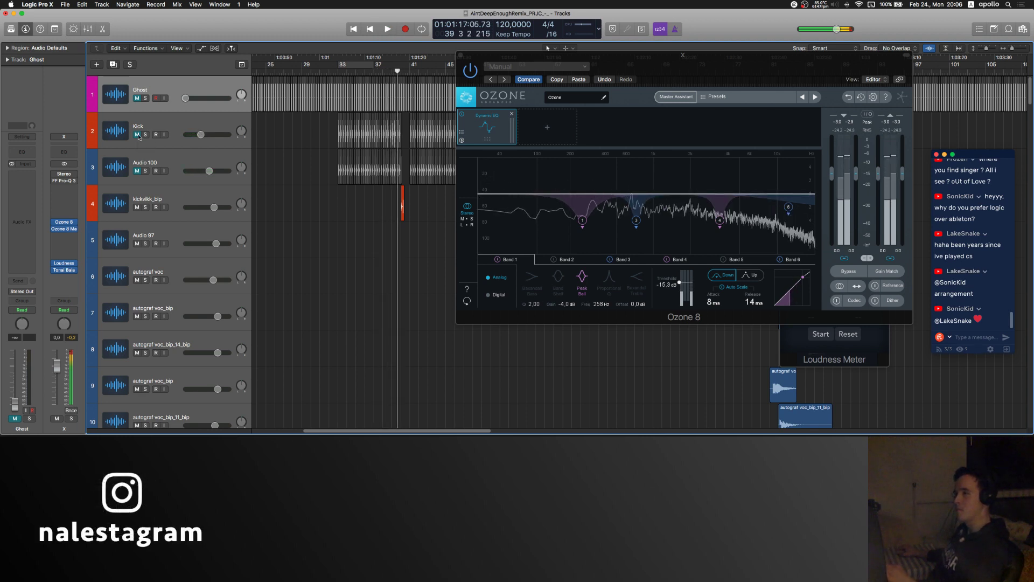
pyautogui.press('space')
pyautogui.moveTo(137, 134); pyautogui.dragTo(137, 170)
# Step: Locate the 39 MS New_bip track among the drop layers and solo it
pyautogui.scroll(-20, 334, 242)
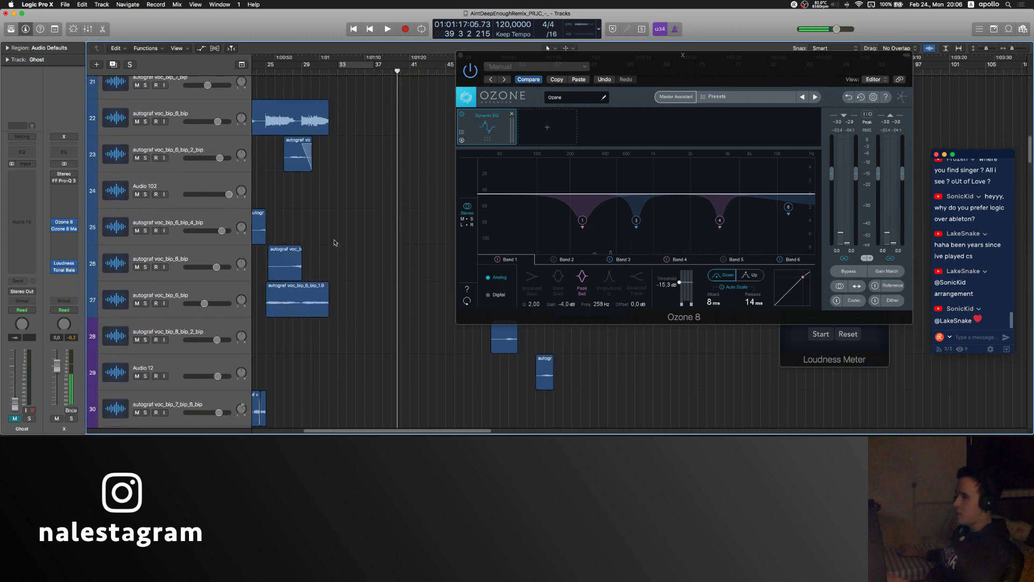
pyautogui.scroll(-10, 334, 242)
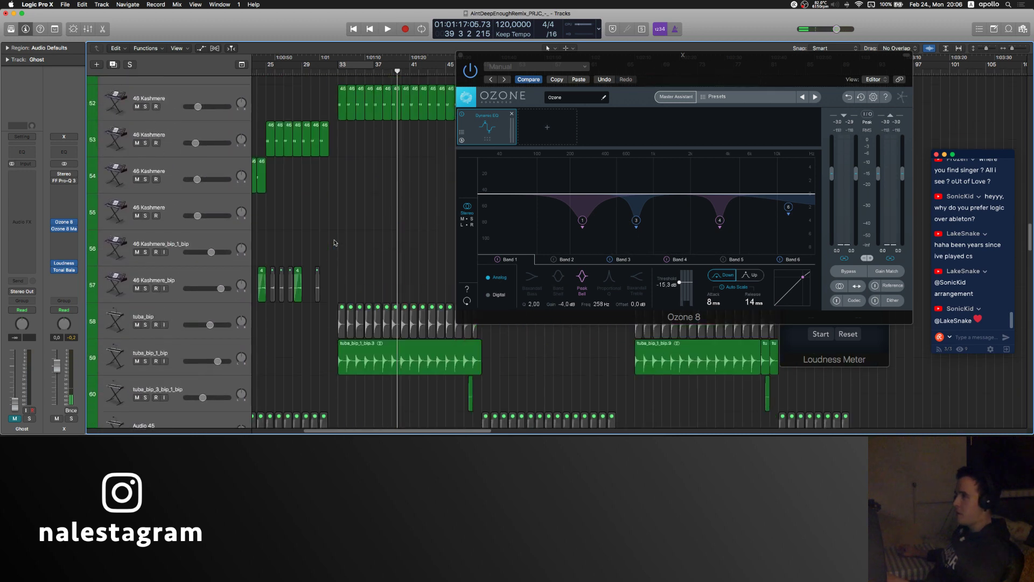
pyautogui.scroll(1, 332, 238)
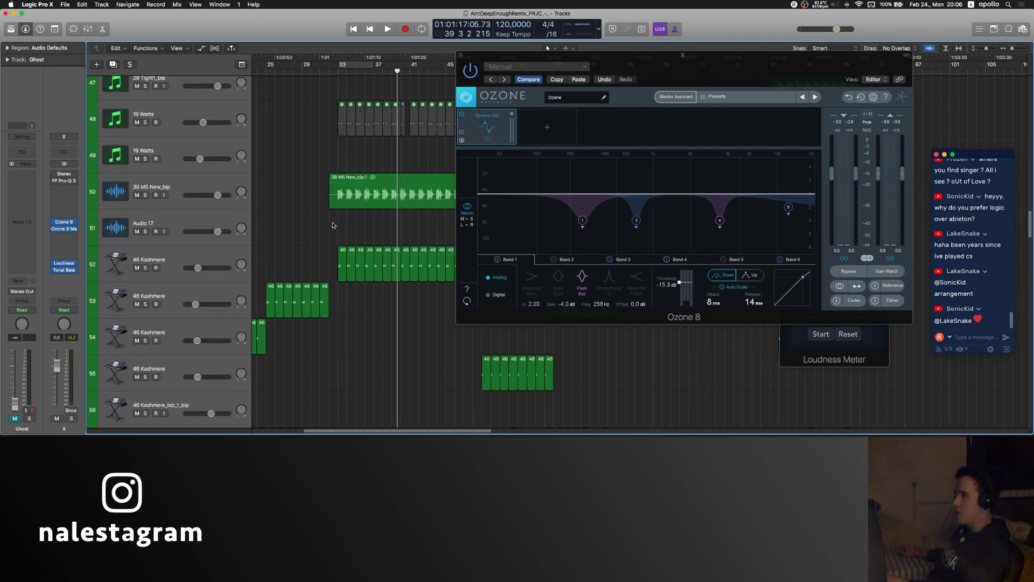
pyautogui.click(181, 182)
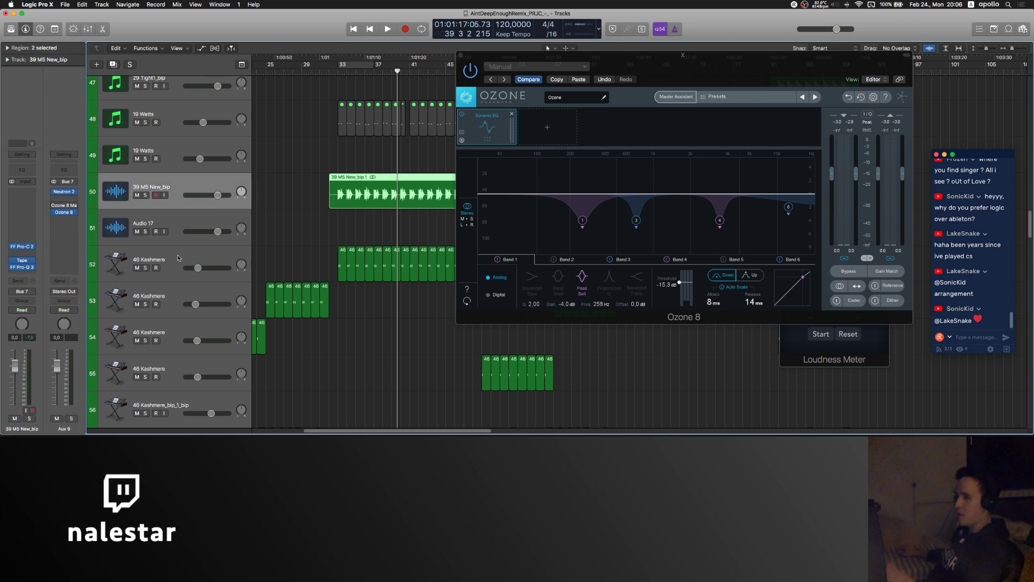
pyautogui.press('Down')
pyautogui.press('Down')
pyautogui.press('Up')
pyautogui.press('Up')
pyautogui.press('super+Right')
pyautogui.press('super+Right')
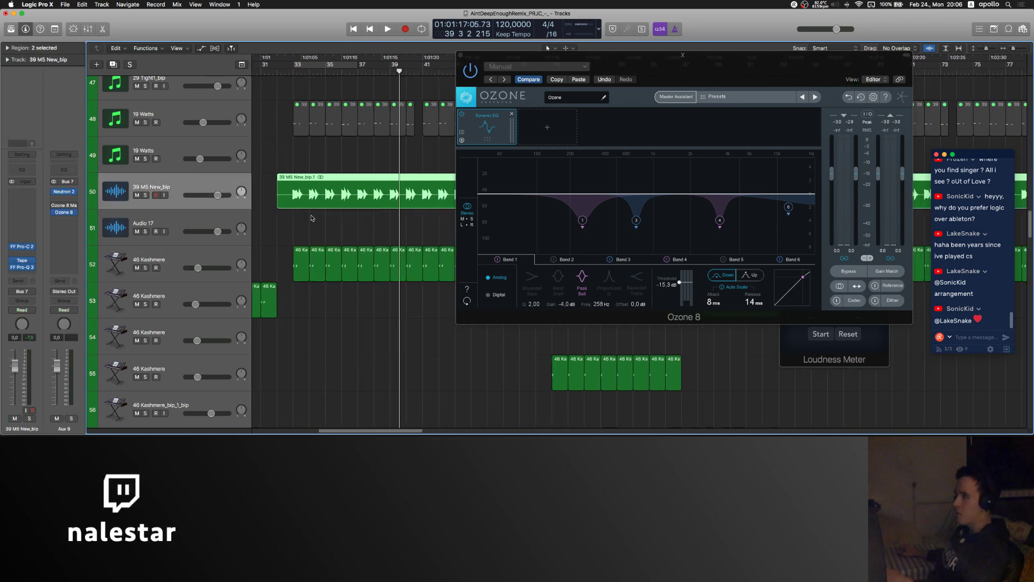
pyautogui.click(145, 195)
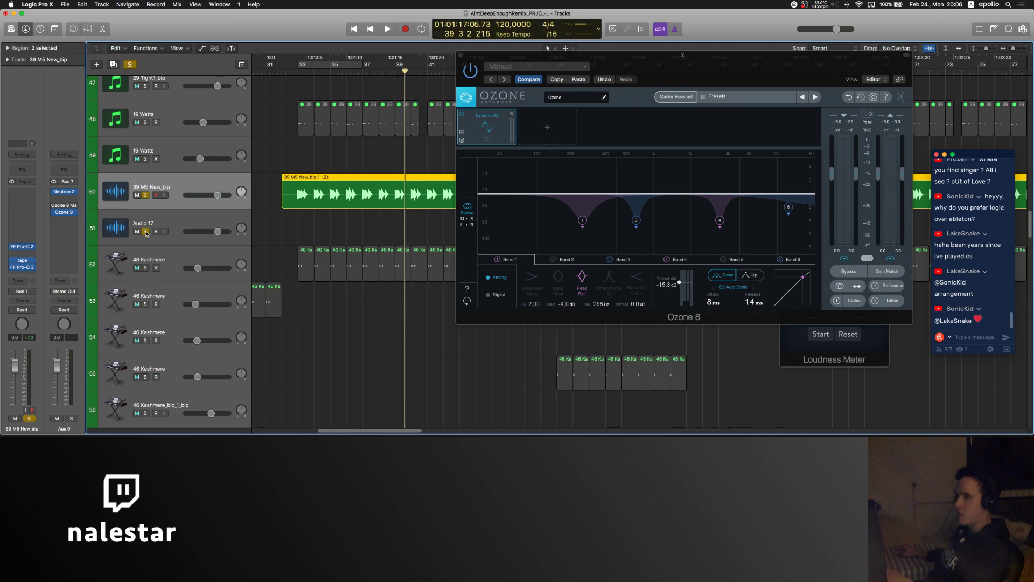
# Step: Solo the tuba_bip_1_bip track and place the playhead at bar 33
pyautogui.scroll(4, 327, 213)
pyautogui.scroll(-15, 327, 213)
pyautogui.scroll(2, 327, 213)
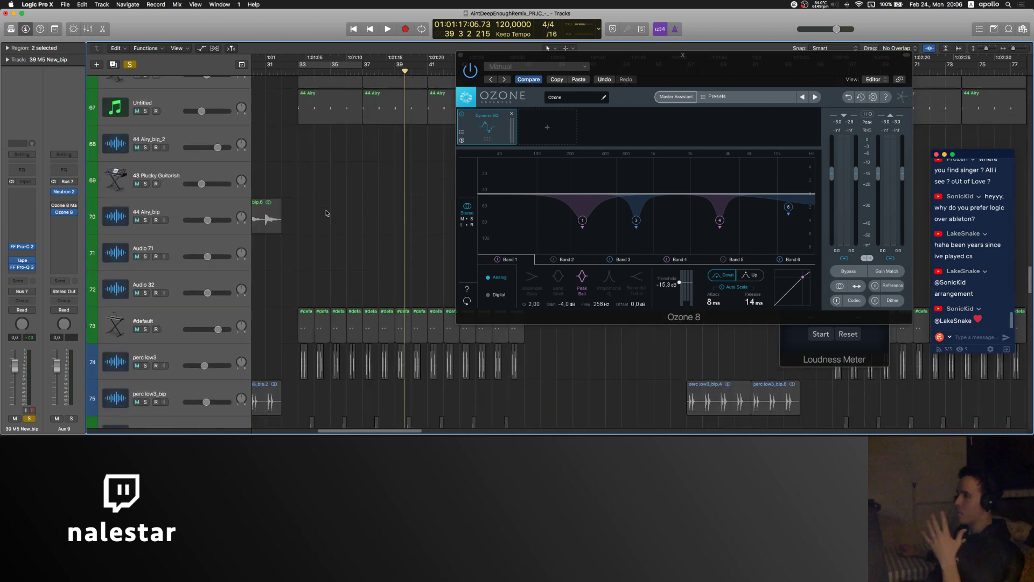
pyautogui.scroll(8, 185, 247)
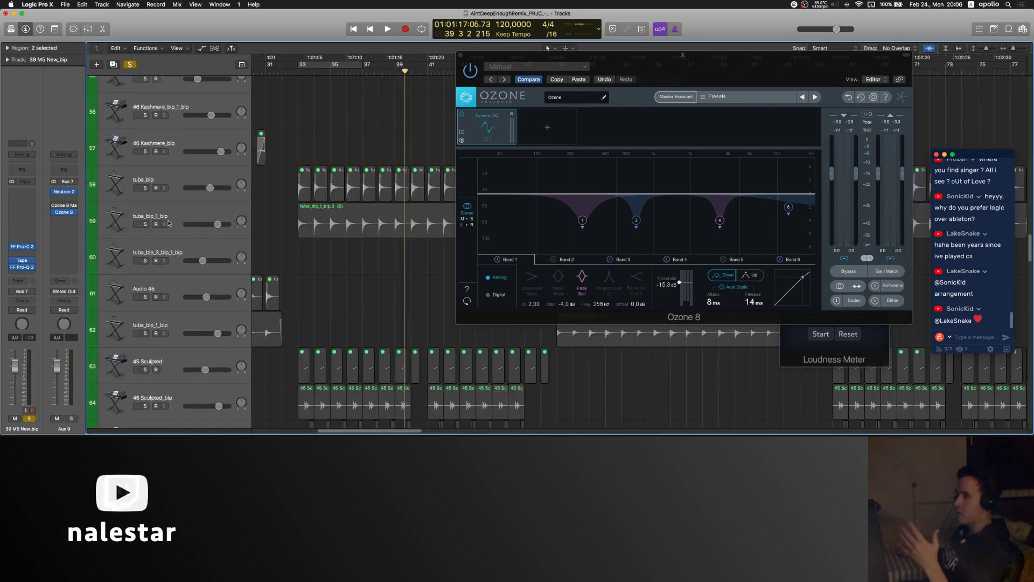
pyautogui.click(177, 218)
pyautogui.press('s')
pyautogui.click(291, 156)
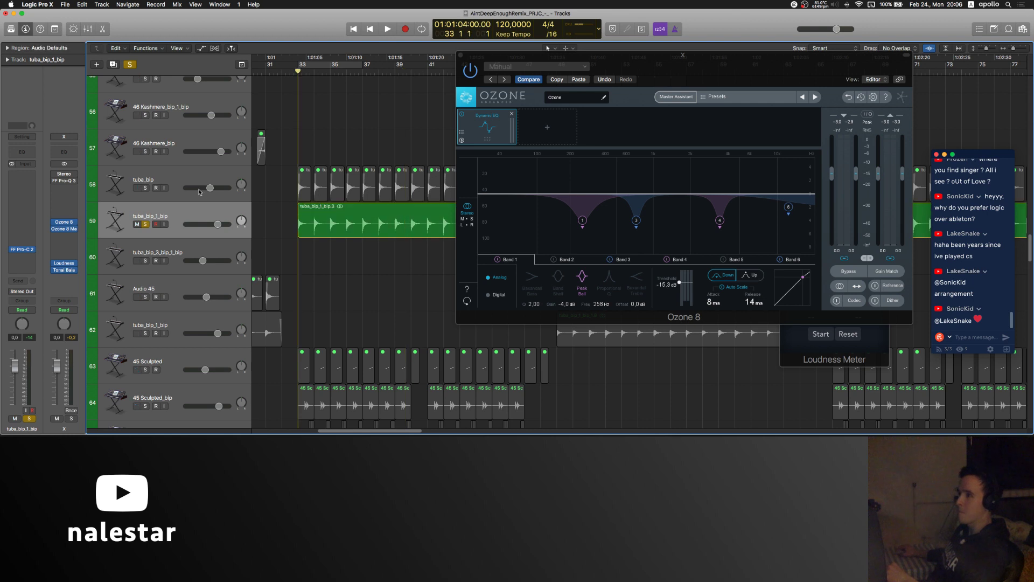
# Step: Inspect the FF Pro-Q 3 curve on the tuba_bip track
pyautogui.click(161, 178)
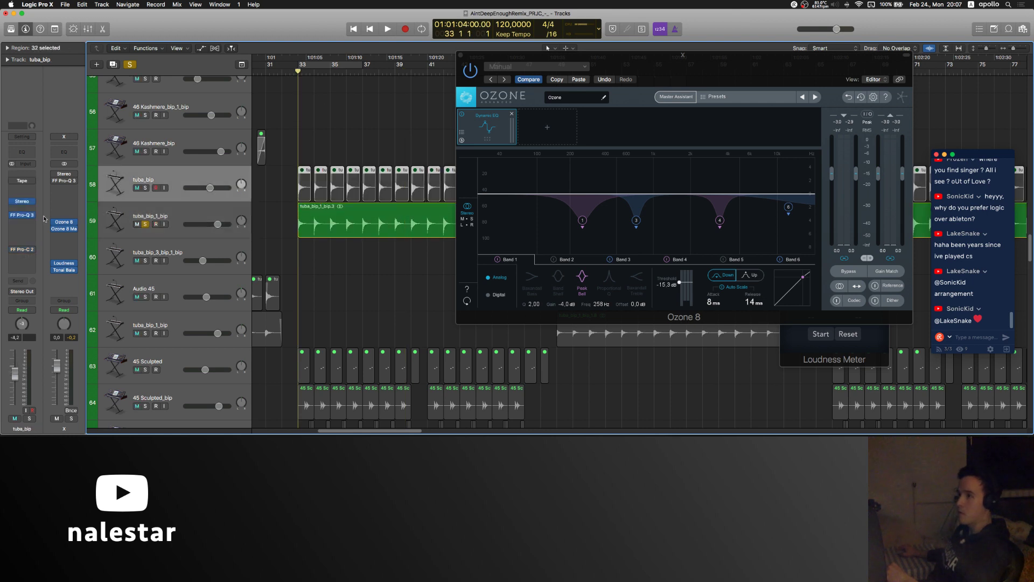
pyautogui.click(24, 218)
pyautogui.moveTo(102, 149); pyautogui.dragTo(97, 151)
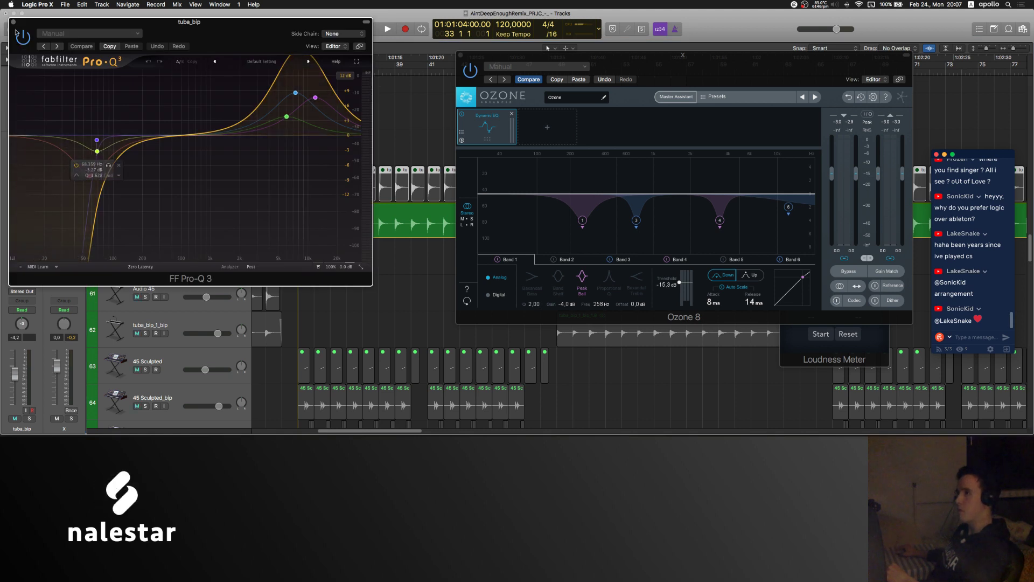
pyautogui.click(13, 22)
# Step: Insert FF Pro-Q 3 after FF Pro-C 2 on the tuba_bip_1_bip track and start playback
pyautogui.press('Down')
pyautogui.click(21, 256)
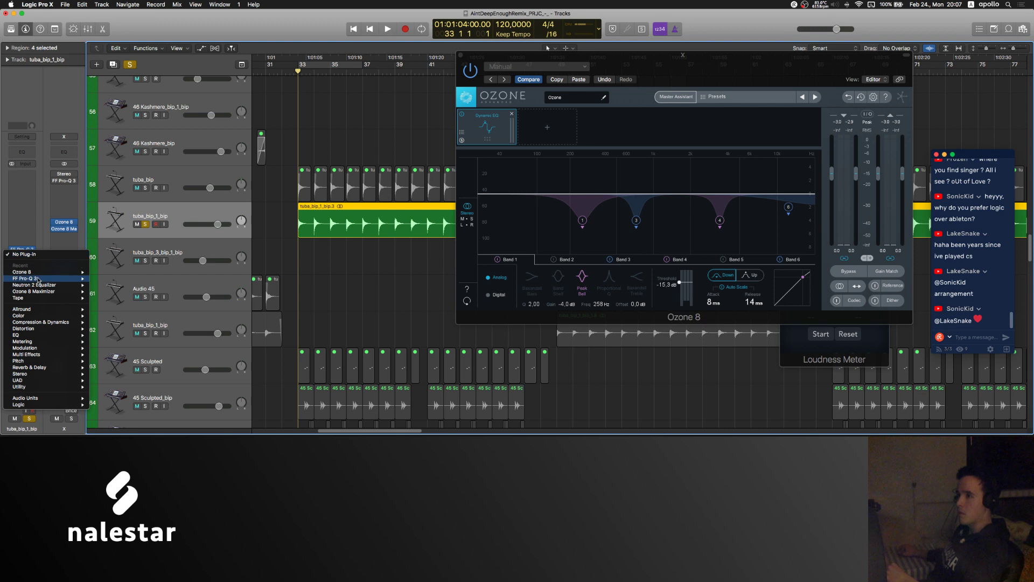
pyautogui.click(111, 283)
pyautogui.press('space')
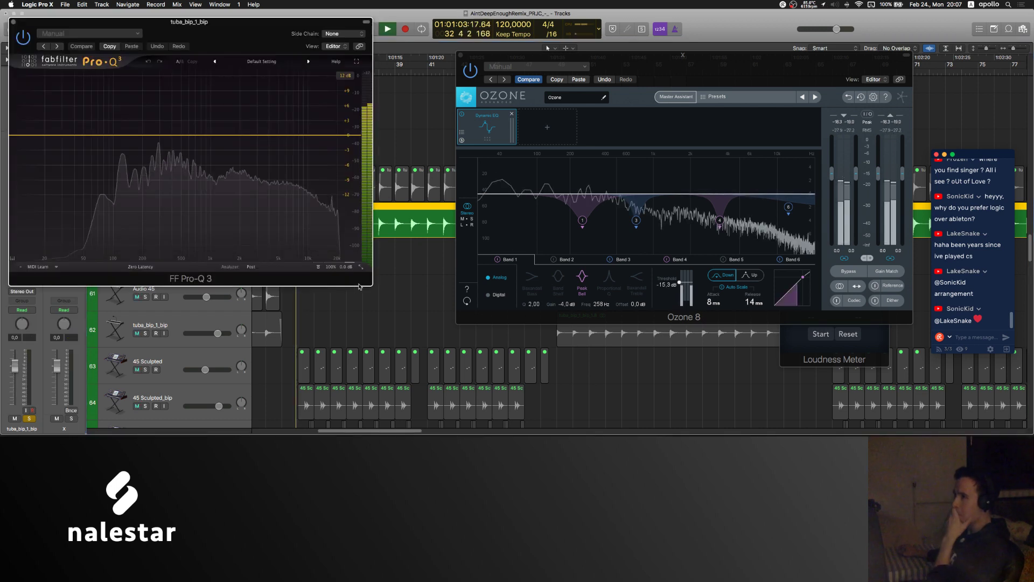
# Step: Add a bell band at about 120 Hz in Pro-Q 3 and set its gain to 0 dB
pyautogui.moveTo(120, 135)
pyautogui.mouseDown()
pyautogui.moveTo(120, 161)
pyautogui.moveTo(128, 163)
pyautogui.moveTo(121, 140)
pyautogui.mouseUp()
pyautogui.scroll(-5, 120, 140)
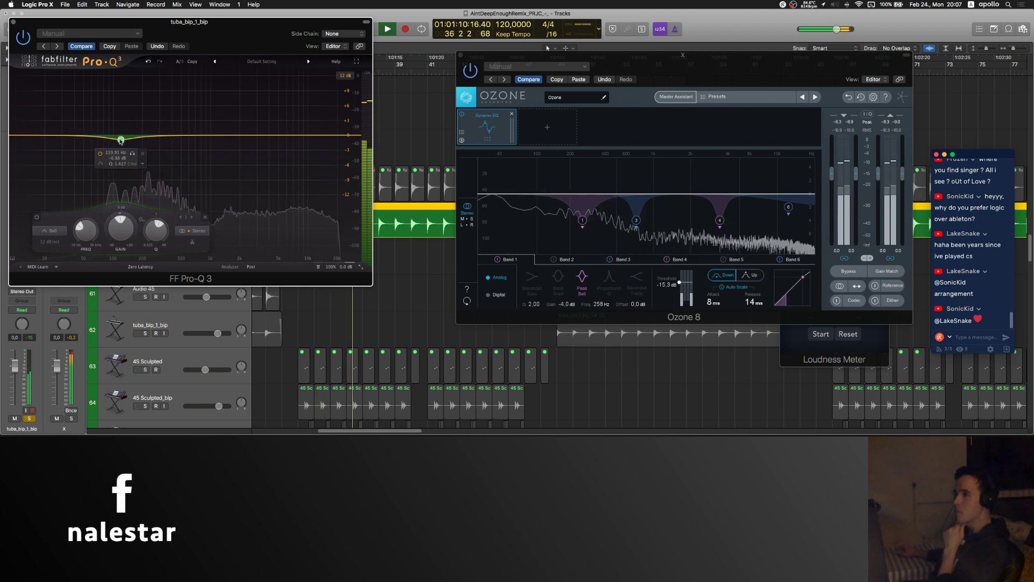
pyautogui.doubleClick(125, 233)
pyautogui.write('0')
pyautogui.press('Return')
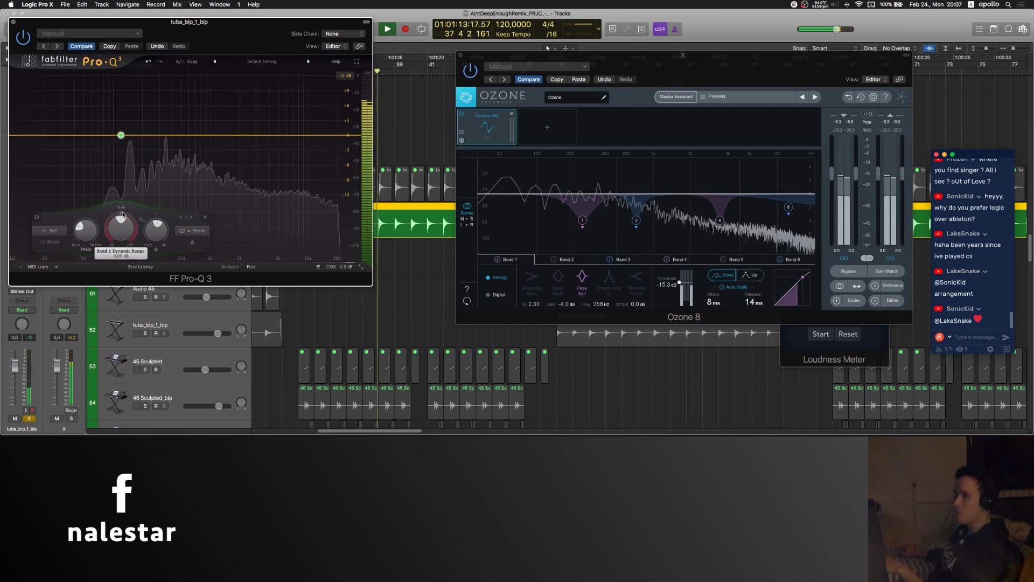
# Step: Give the band a negative dynamic range, then convert it to a Low Shelf and shift it to a higher frequency
pyautogui.moveTo(123, 213); pyautogui.dragTo(112, 213)
pyautogui.click(50, 231)
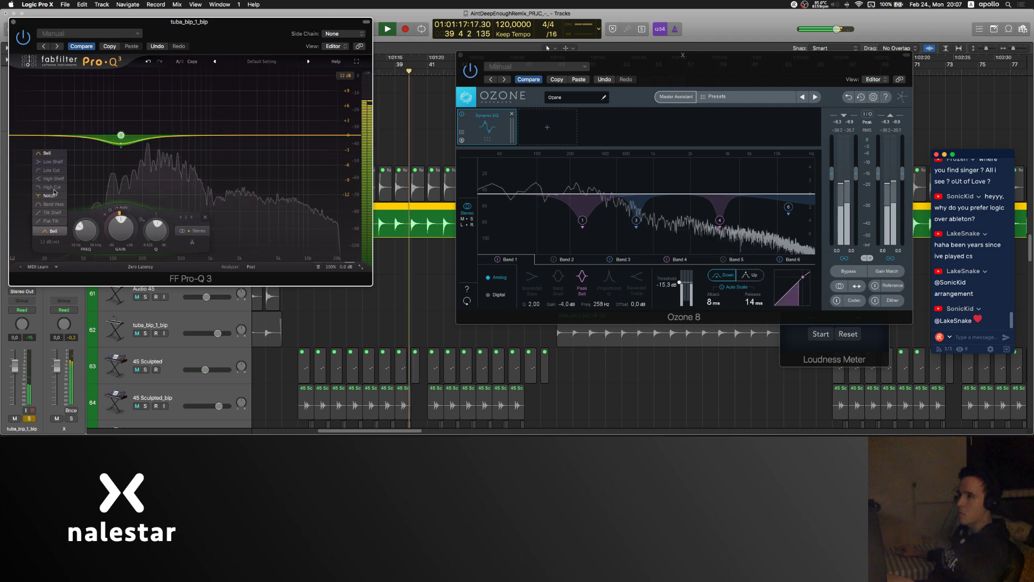
pyautogui.click(52, 161)
pyautogui.moveTo(121, 135); pyautogui.dragTo(157, 136)
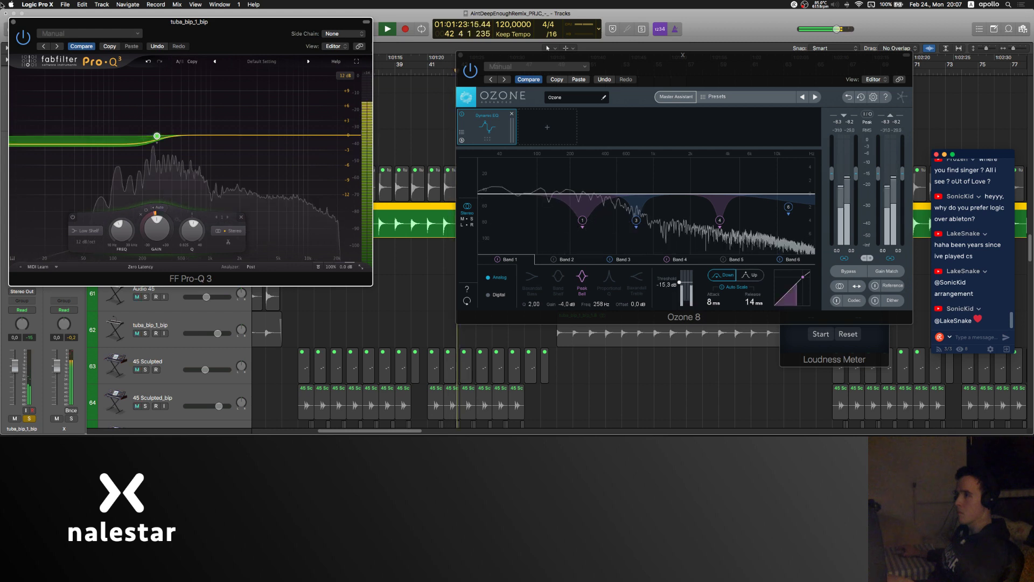
# Step: Add a High Shelf band cutting about 1.1 dB around 3.5 kHz in Pro-Q 3, then close the equalizer
pyautogui.click(322, 136)
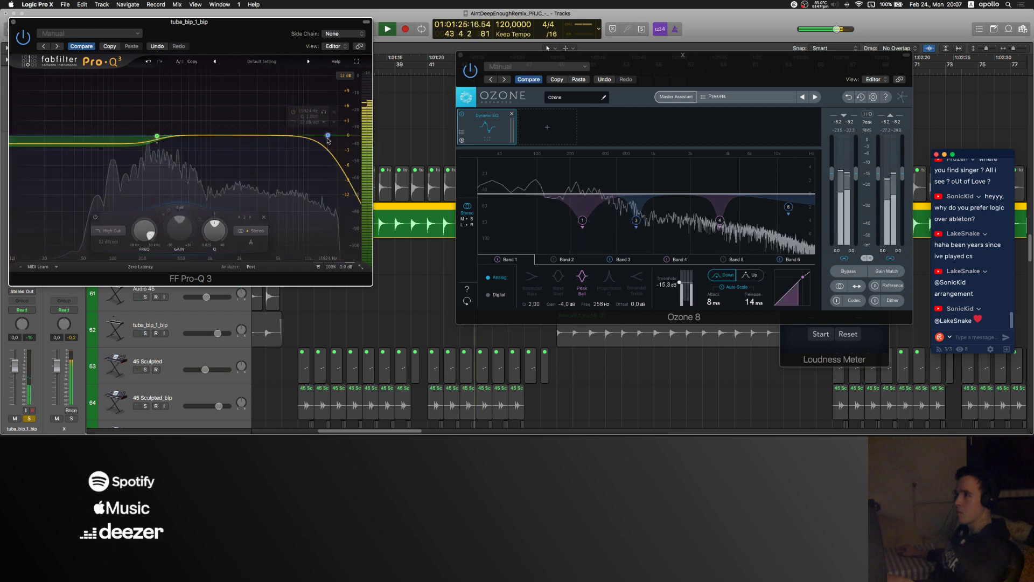
pyautogui.moveTo(293, 121)
pyautogui.click(328, 132)
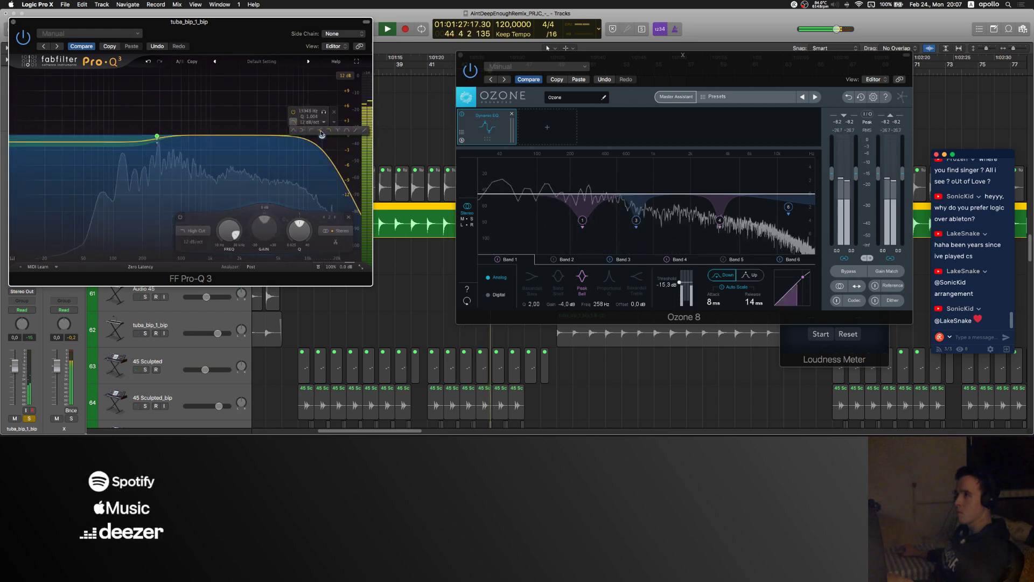
pyautogui.moveTo(322, 136); pyautogui.dragTo(265, 144)
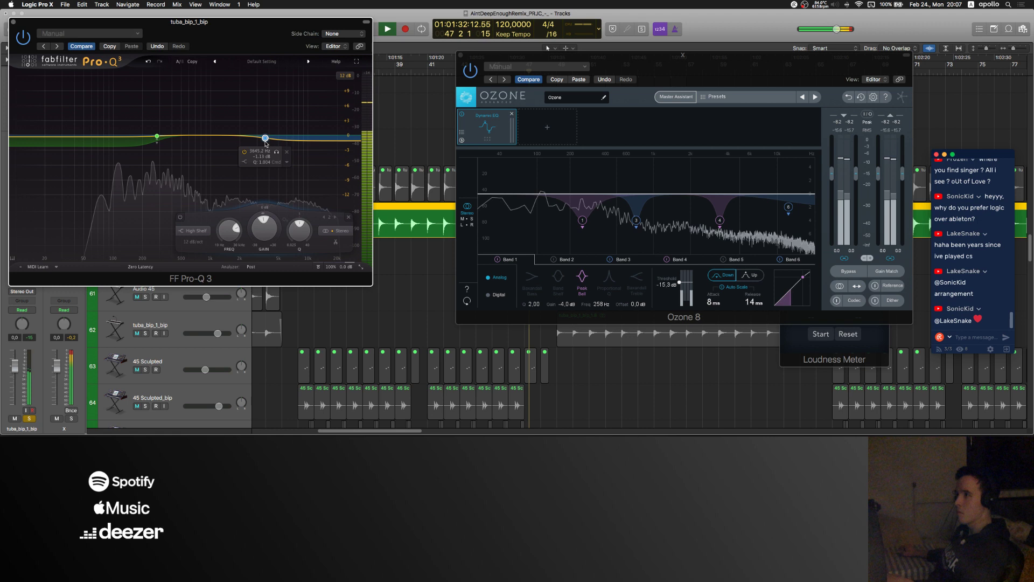
pyautogui.click(13, 22)
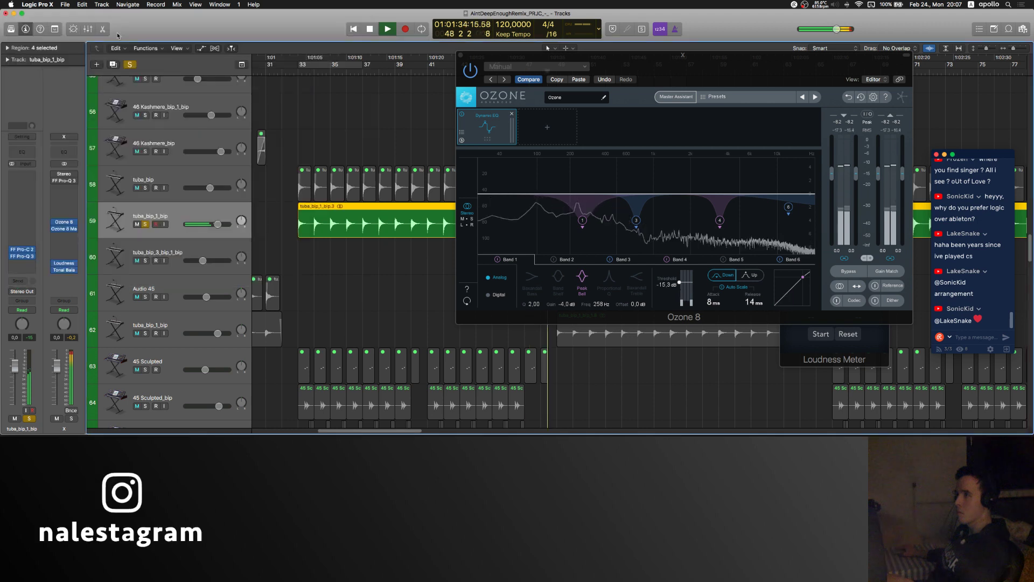
# Step: Close Ozone 8, stop playback, and unsolo tuba_bip_1_bip with the playhead set back to bar 32
pyautogui.click(461, 55)
pyautogui.click(469, 115)
pyautogui.press('space')
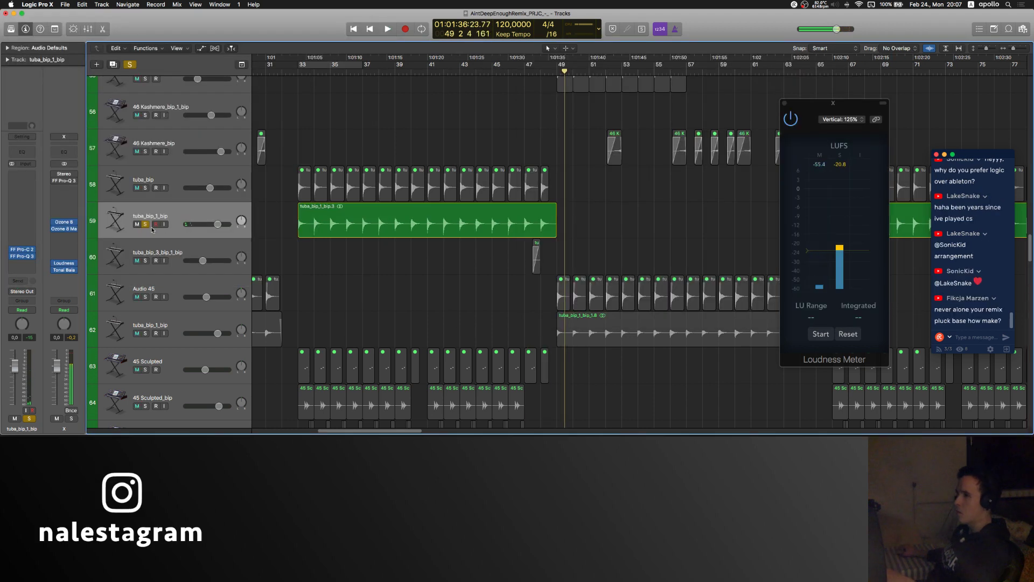
pyautogui.click(146, 224)
pyautogui.click(286, 72)
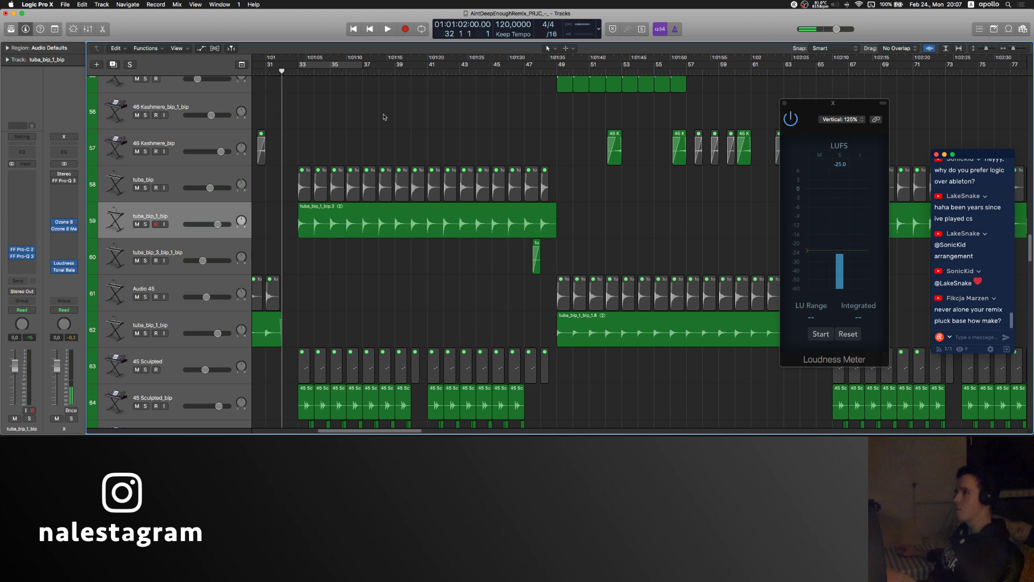
# Step: Audition the drop from around bar 32 with the 39 M5 New_bip track muted for comparison, then unmute it
pyautogui.press('space')
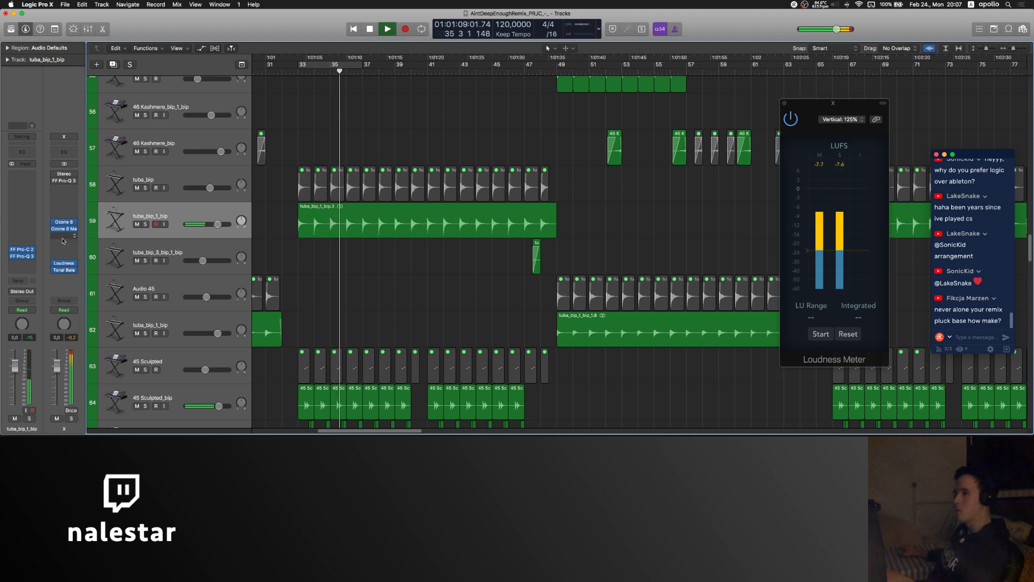
pyautogui.press('space')
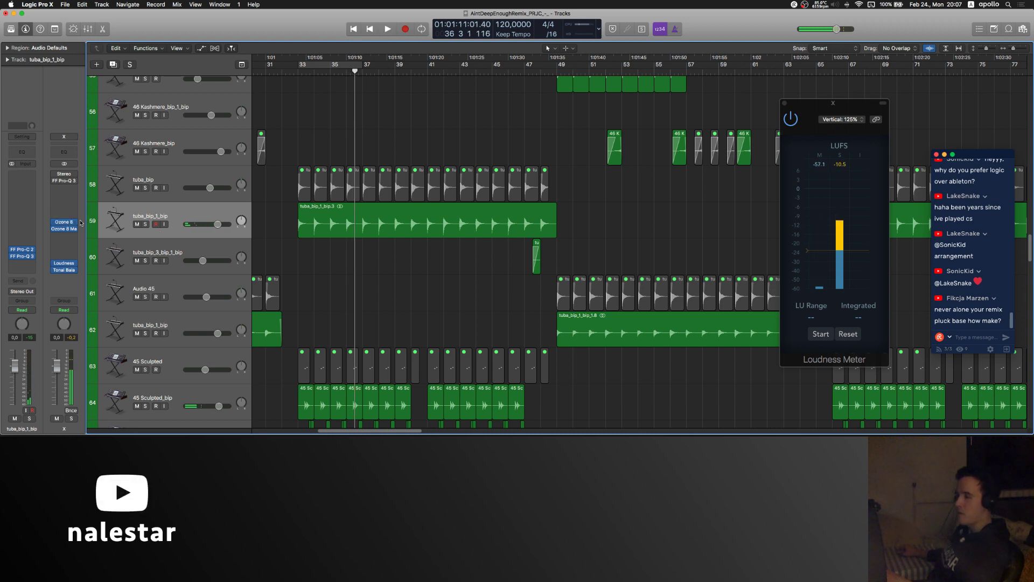
pyautogui.scroll(10, 161, 228)
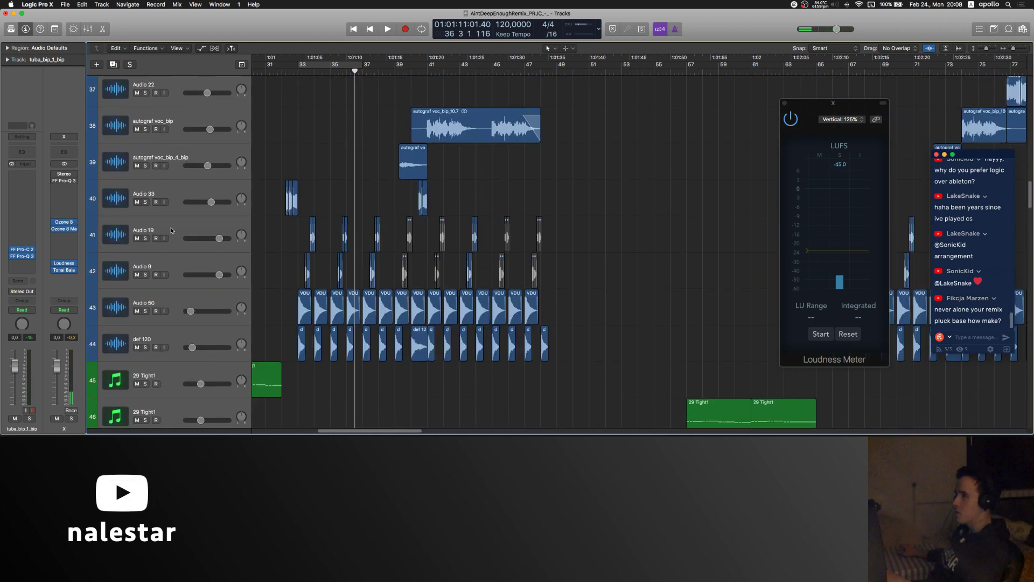
pyautogui.scroll(-12, 171, 231)
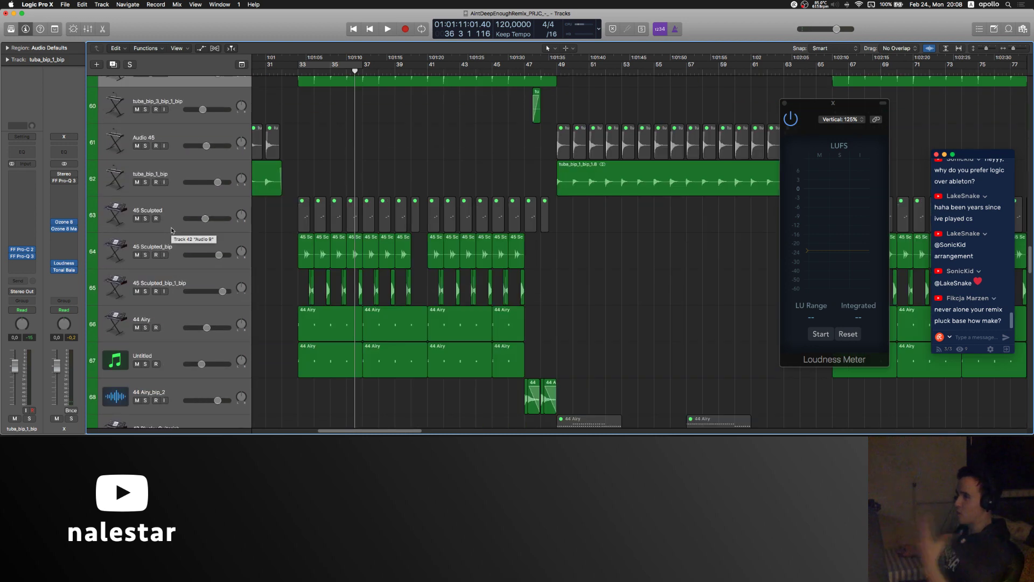
pyautogui.scroll(8, 208, 253)
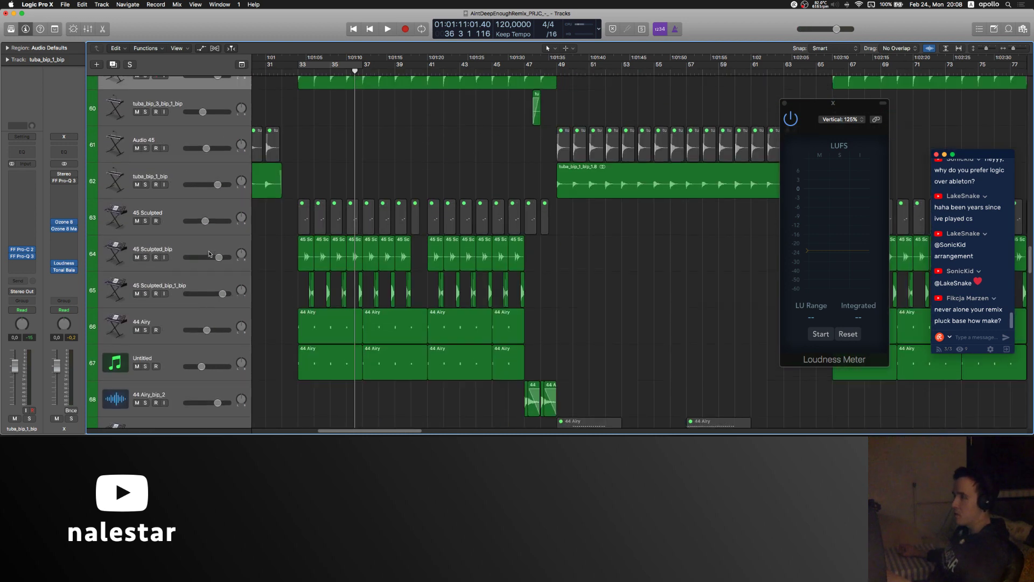
pyautogui.scroll(2, 208, 254)
pyautogui.click(137, 267)
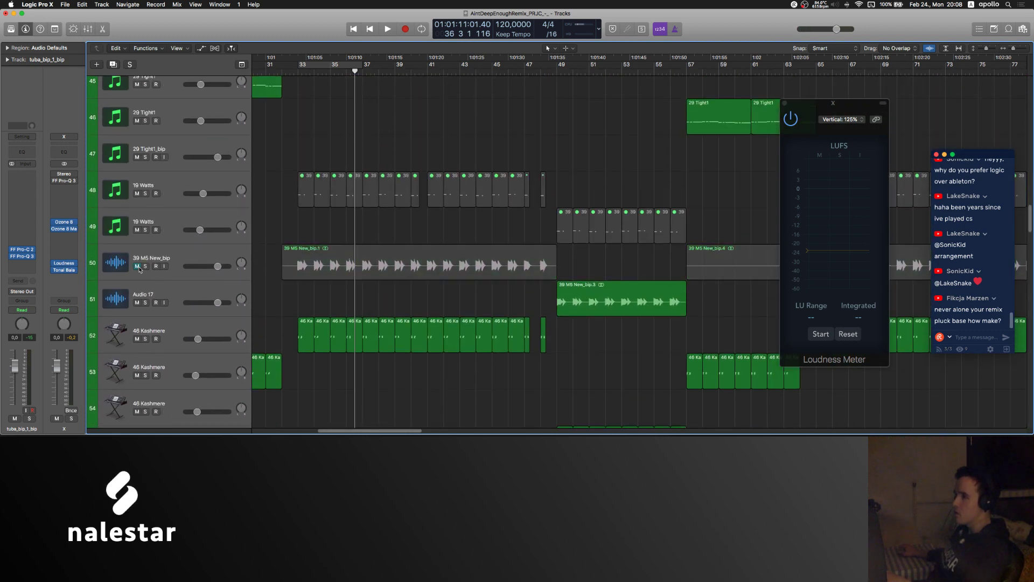
pyautogui.click(293, 67)
pyautogui.press('space')
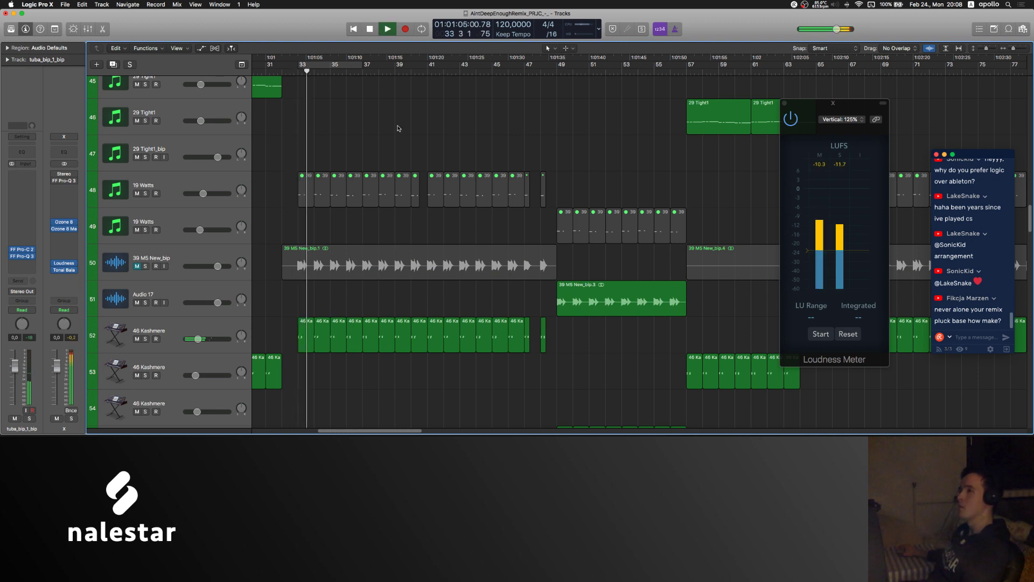
pyautogui.click(180, 253)
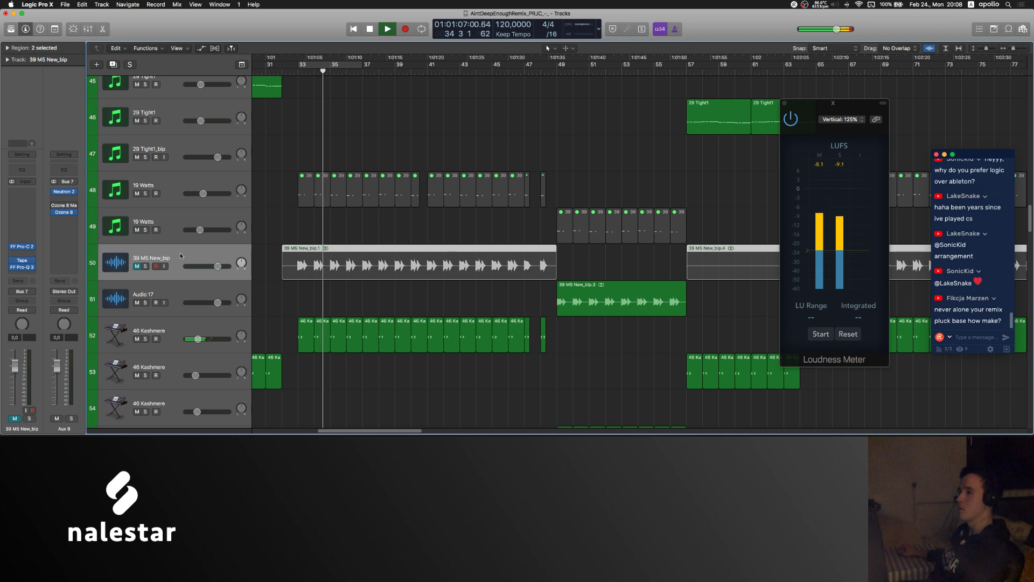
pyautogui.click(137, 267)
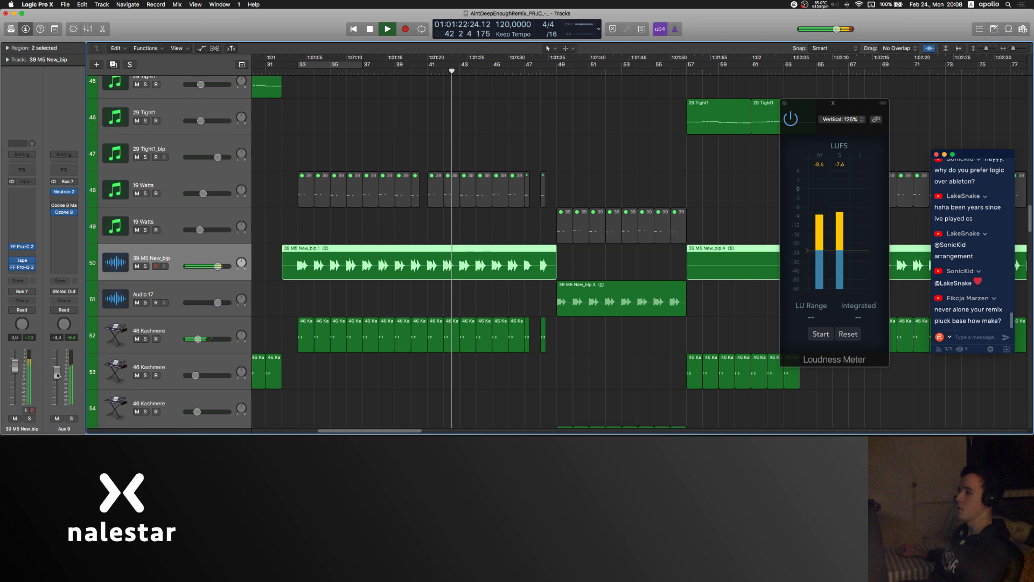
# Step: Raise the Aux 9 channel level to about -0.2 dB and stop playback
pyautogui.moveTo(58, 376); pyautogui.dragTo(58, 367)
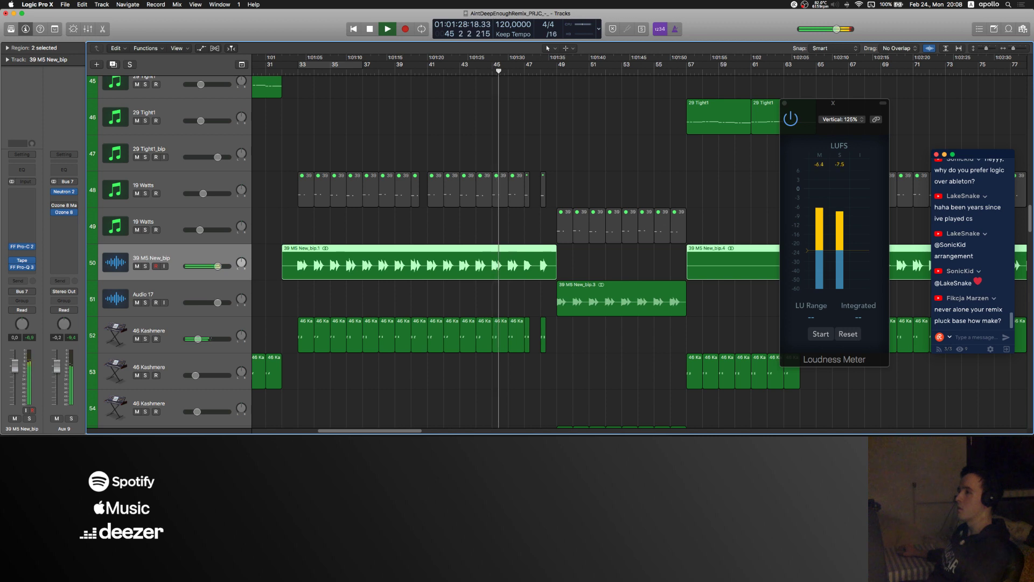
pyautogui.click(289, 232)
pyautogui.press('space')
# Step: Delete the silent part of the 39 M5 New_bip region before bar 33
pyautogui.keyDown('super'); pyautogui.click(297, 271); pyautogui.keyUp('super')
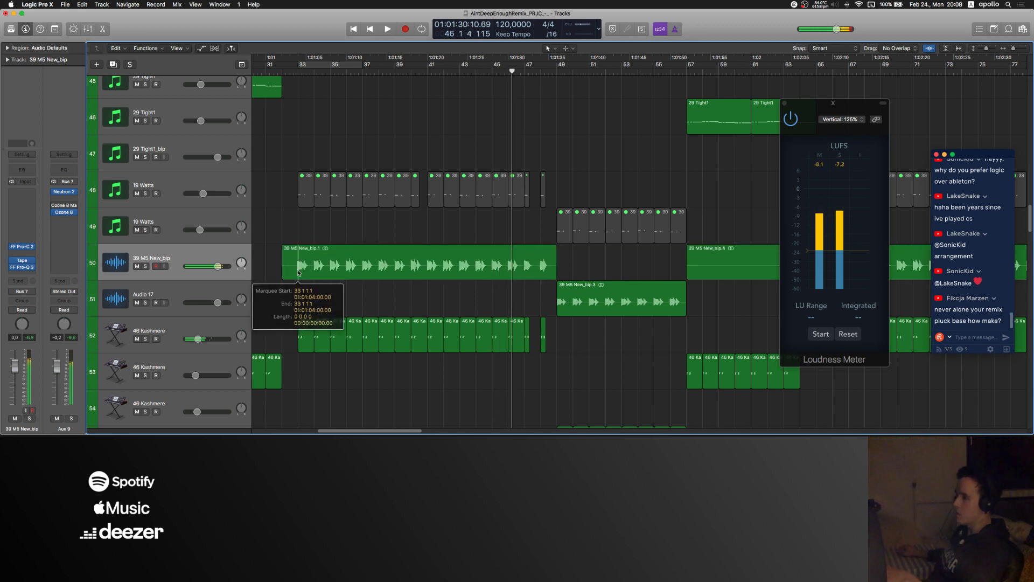
pyautogui.scroll(5, 299, 272)
pyautogui.scroll(3, 334, 273)
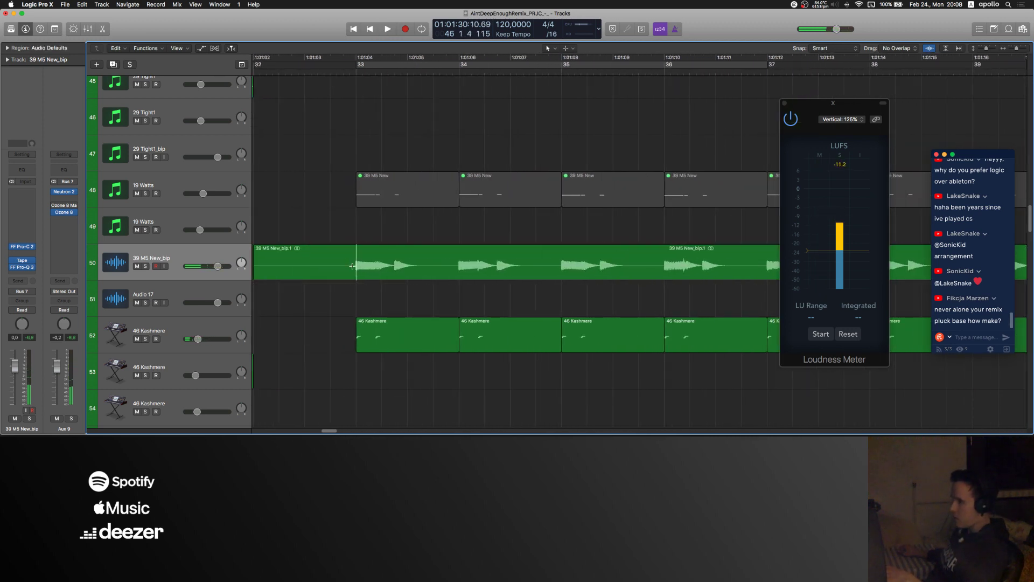
pyautogui.moveTo(352, 266); pyautogui.dragTo(208, 272)
pyautogui.press('Delete')
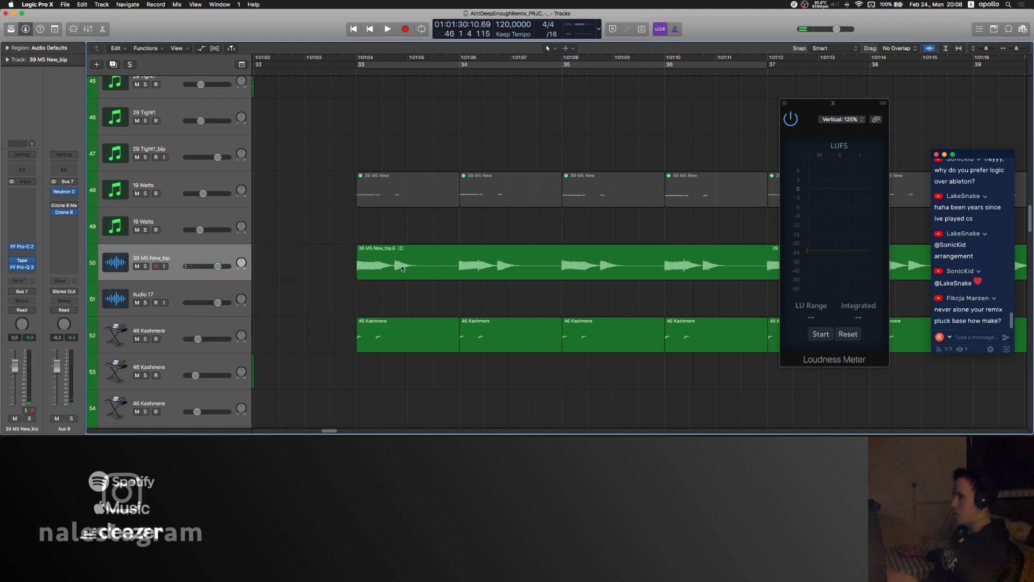
# Step: Split the 39 M5 New_bip region into one-bar pieces at every bar line from bar 34 to bar 41
pyautogui.moveTo(461, 265); pyautogui.dragTo(561, 265)
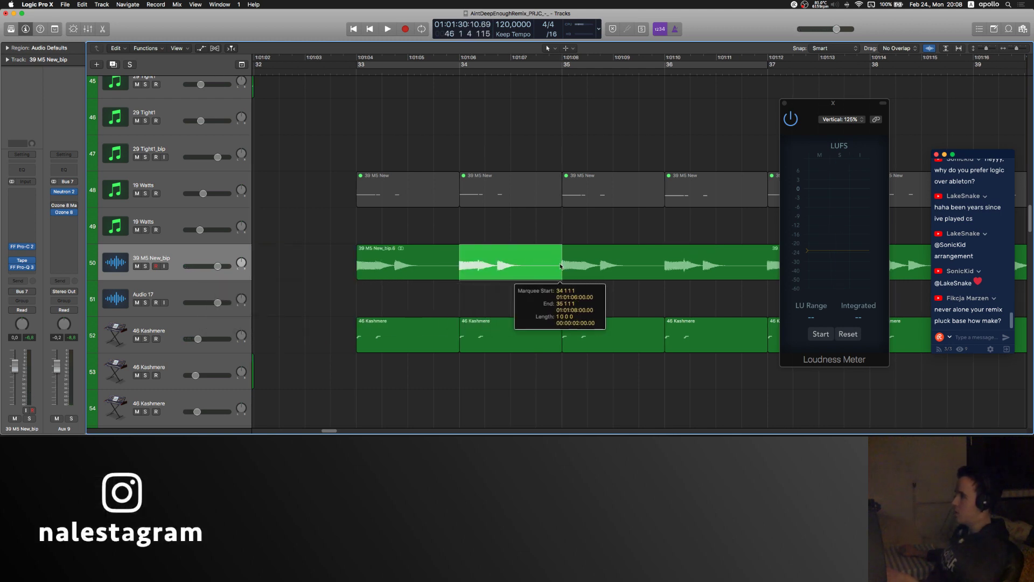
pyautogui.click(512, 266)
pyautogui.scroll(-4, 511, 269)
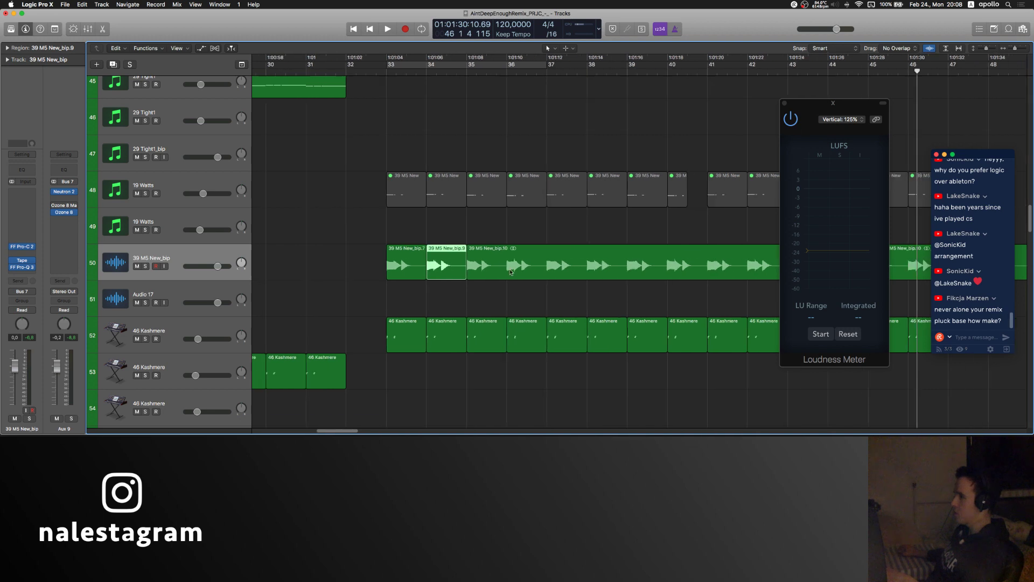
pyautogui.moveTo(506, 276); pyautogui.dragTo(625, 271)
pyautogui.click(536, 272)
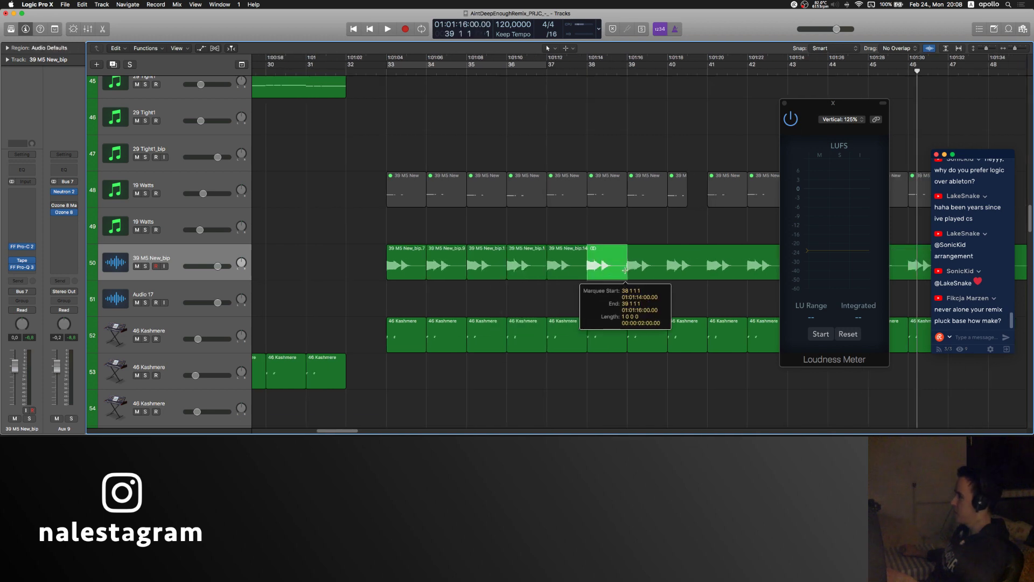
pyautogui.scroll(-3, 625, 270)
pyautogui.moveTo(544, 272); pyautogui.dragTo(573, 272)
pyautogui.click(566, 270)
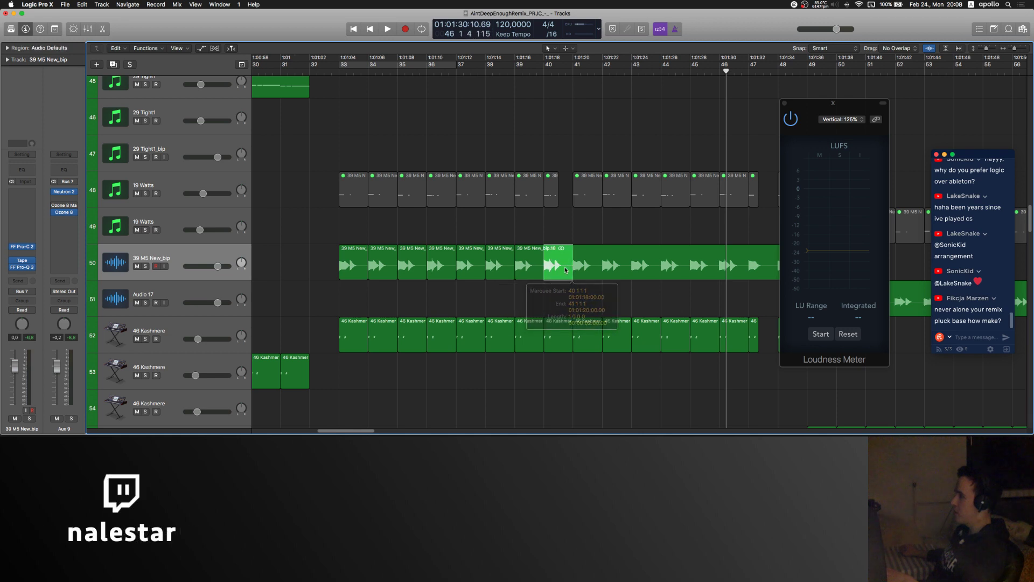
# Step: Split the rest of the 39 M5 New_bip region into one-bar pieces from bar 42 through bar 48
pyautogui.click(602, 271)
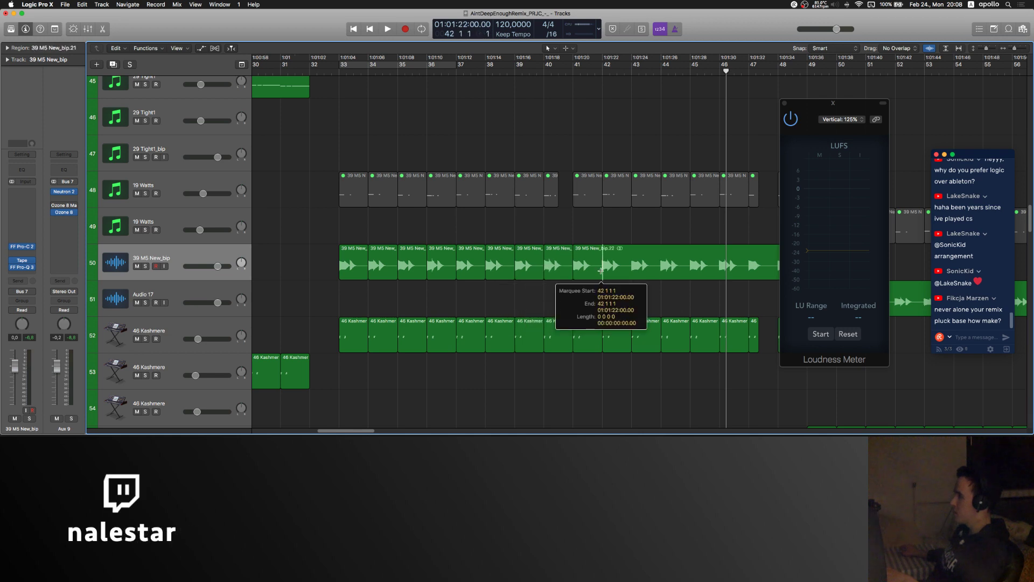
pyautogui.click(622, 272)
pyautogui.hscroll(3, 622, 272)
pyautogui.moveTo(601, 271); pyautogui.dragTo(725, 274)
pyautogui.click(598, 275)
pyautogui.click(653, 273)
pyautogui.click(712, 273)
pyautogui.hscroll(-3, 586, 258)
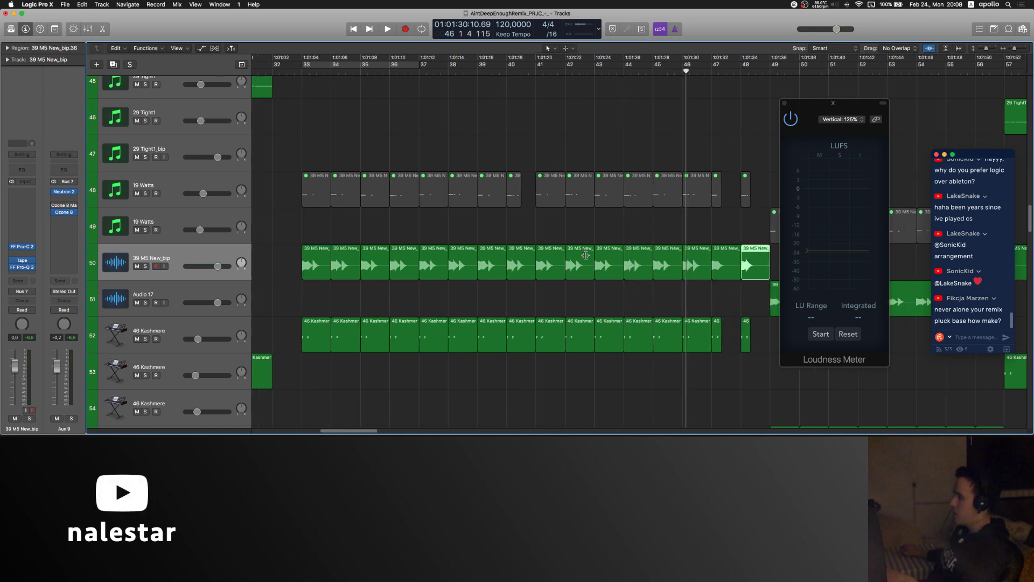
# Step: Add a short fade-in to all sixteen one-bar 39 M5 New_bip regions between bars 33 and 49
pyautogui.scroll(-2, 487, 247)
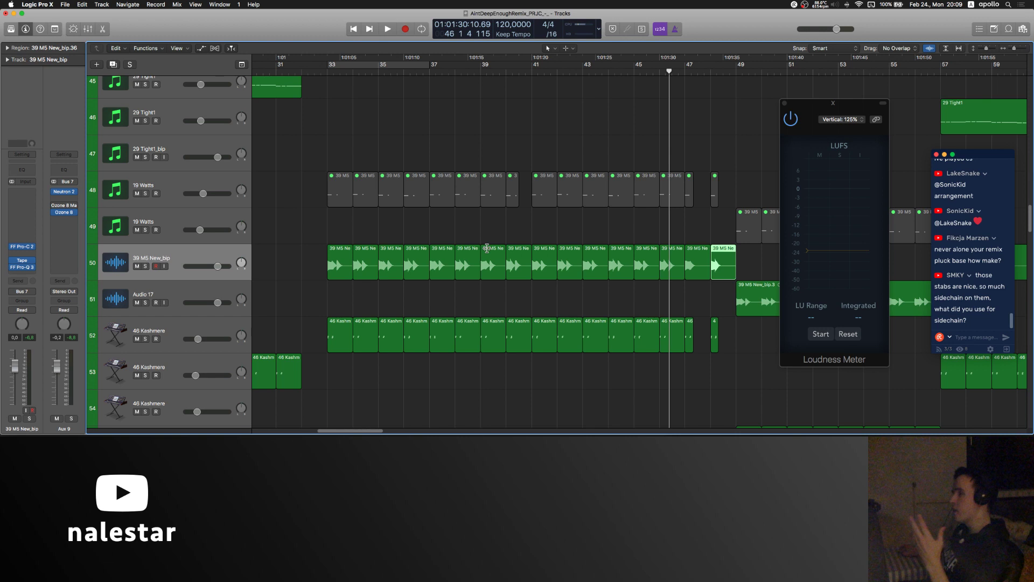
pyautogui.moveTo(308, 263); pyautogui.dragTo(720, 270)
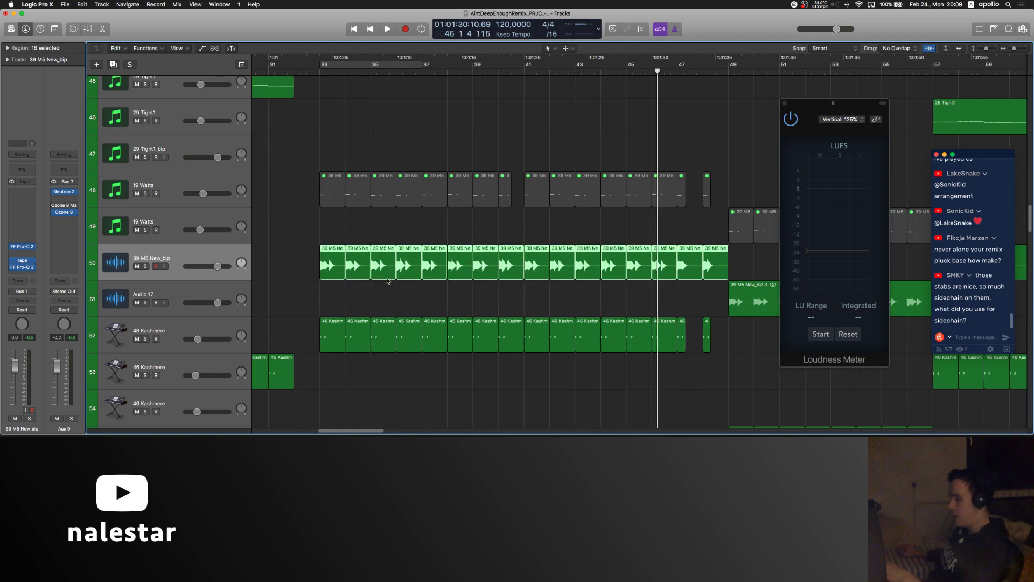
pyautogui.scroll(4, 331, 270)
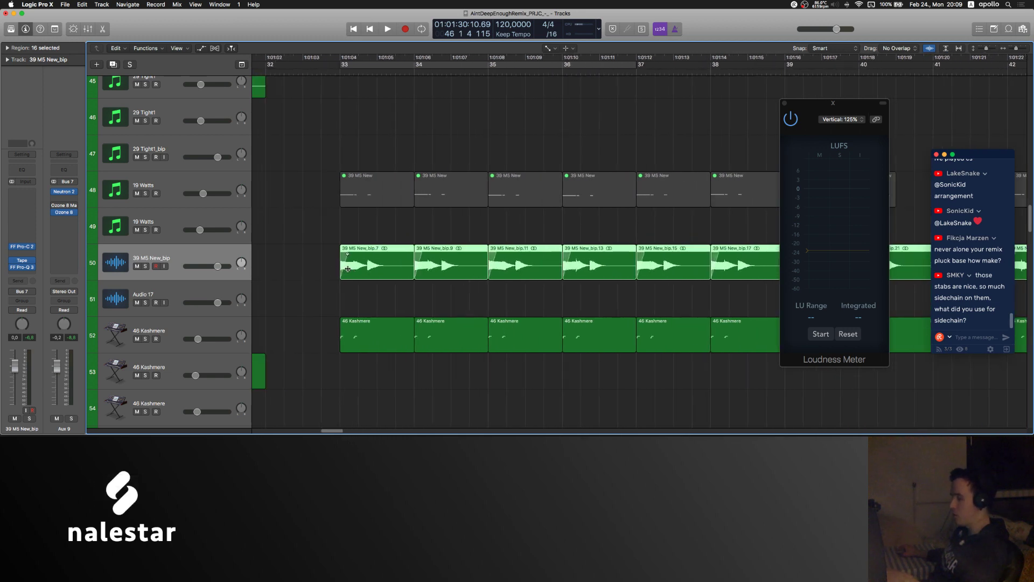
pyautogui.click(330, 219)
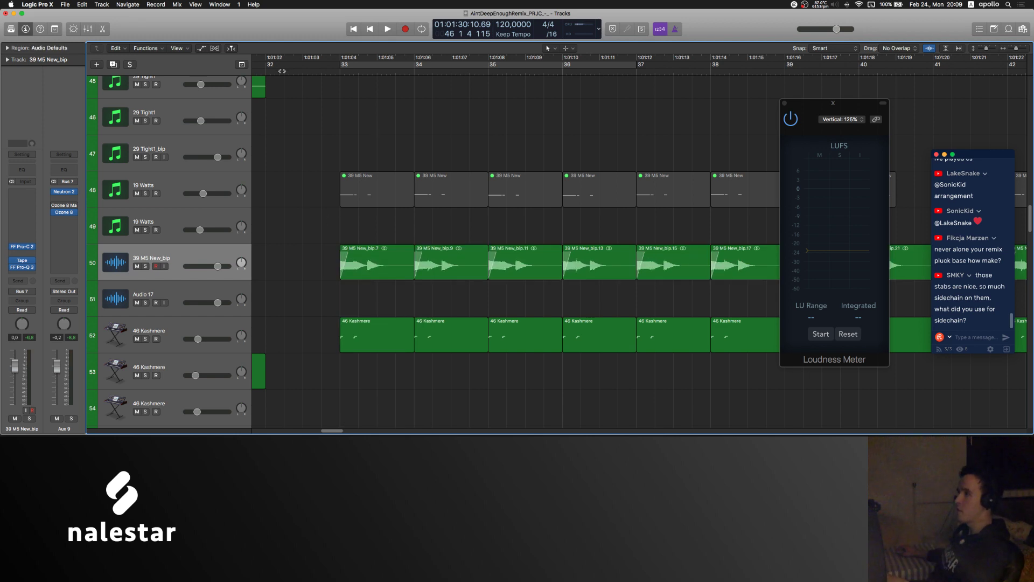
# Step: Play the drop to hear the split and faded 39 M5 New_bip regions, then stop playback
pyautogui.press('space')
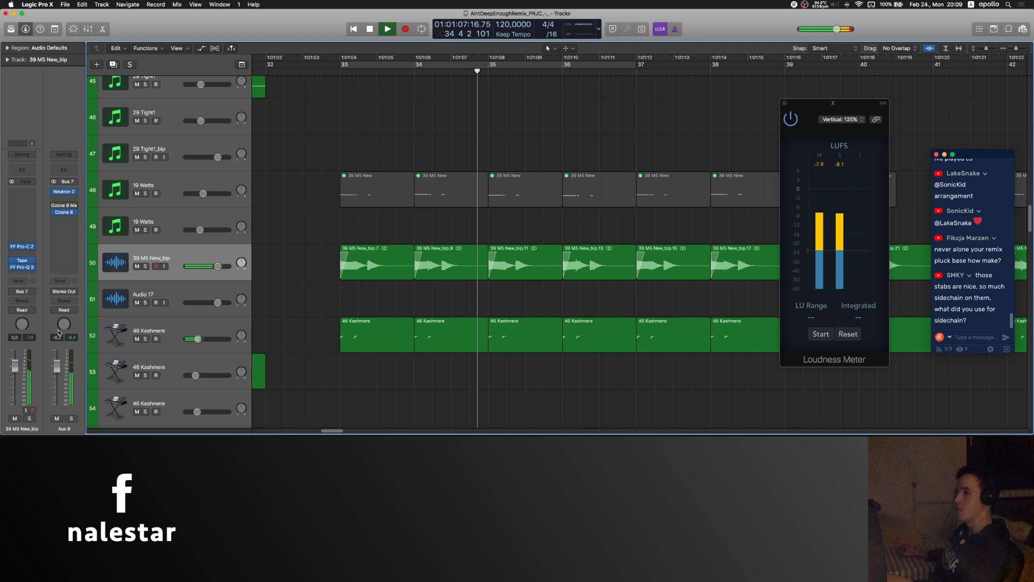
pyautogui.hscroll(5, 369, 229)
pyautogui.press('super+Left')
pyautogui.press('super+Left')
pyautogui.press('super+Left')
pyautogui.press('space')
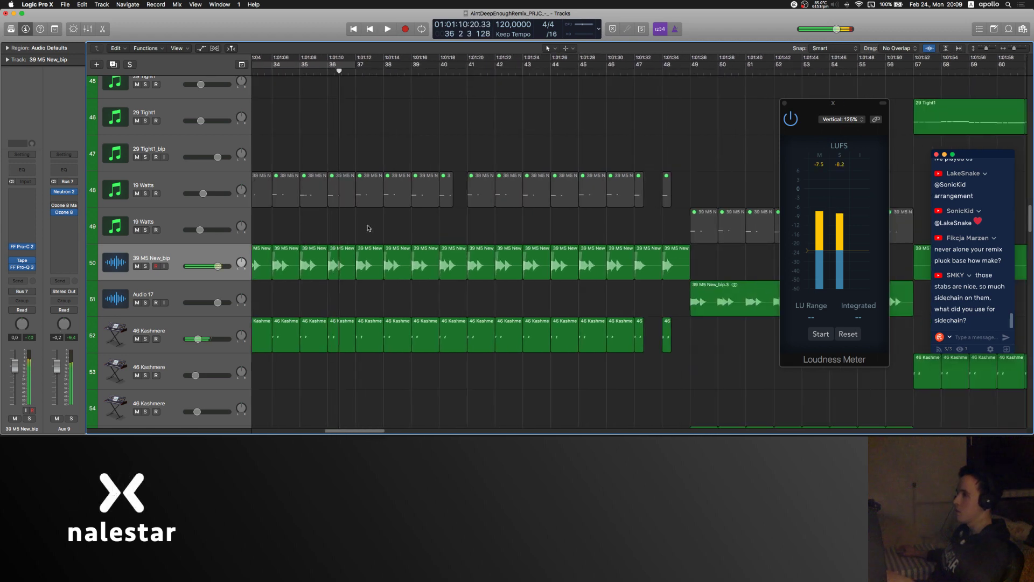
pyautogui.hscroll(-2, 369, 229)
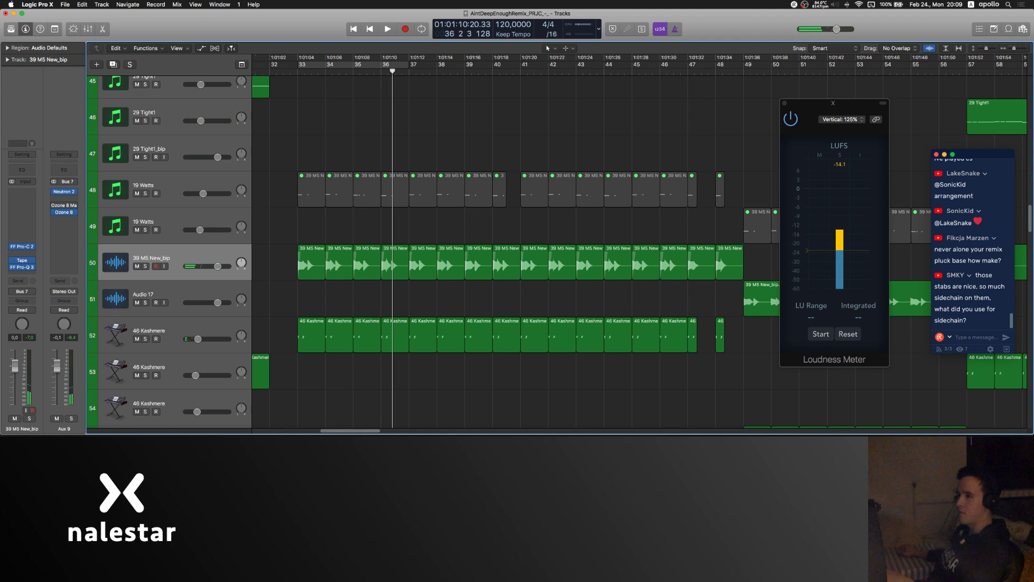
# Step: Replay the drop from bar 32 and check the Pro-Q 3 curve on the 39 M5 New_bip track
pyautogui.press('space')
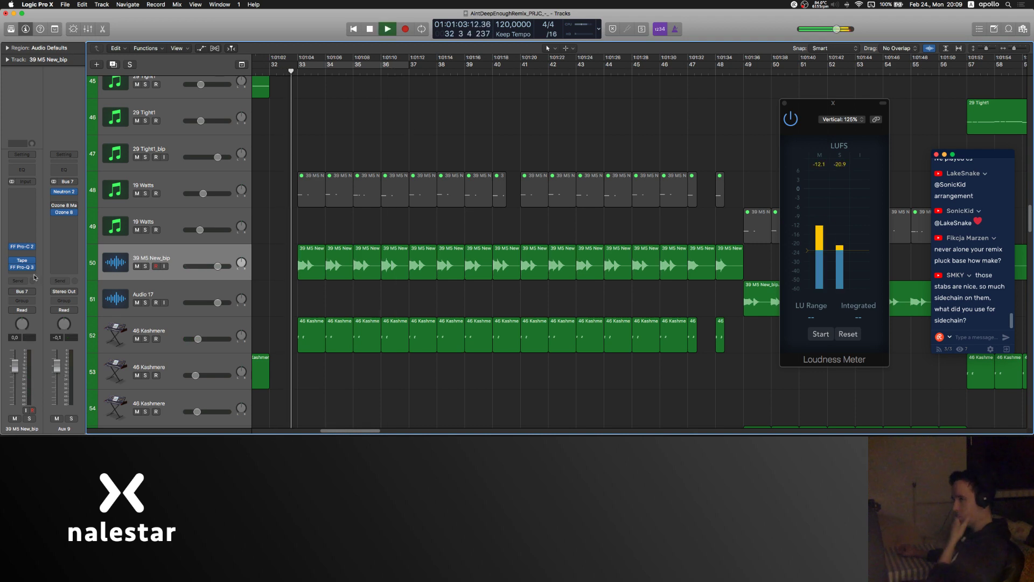
pyautogui.click(22, 269)
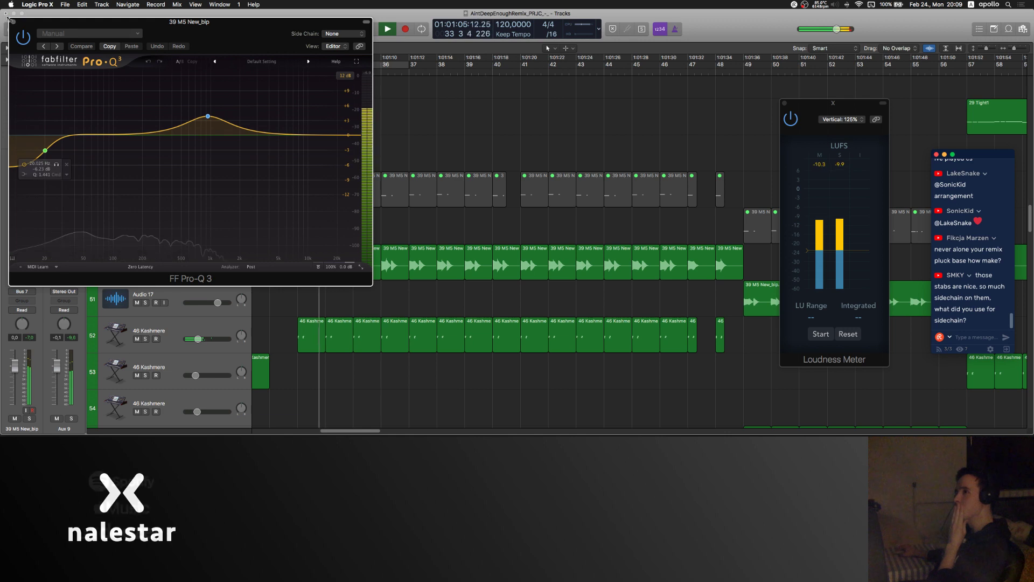
pyautogui.press('super+w')
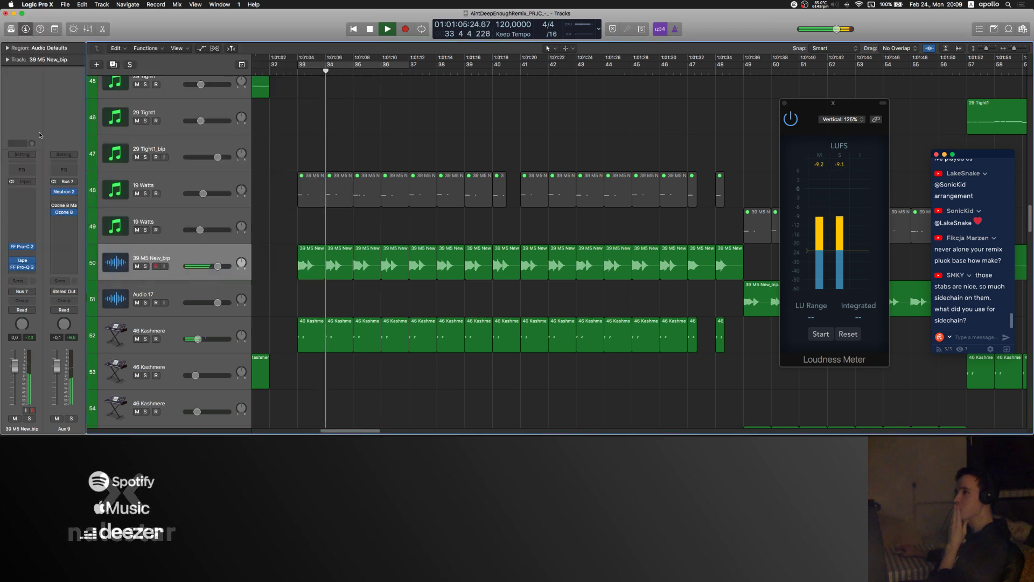
# Step: Try a much shallower dynamic cut near 150 Hz in Ozone 8 on Aux 9, then remove that plug-in
pyautogui.click(65, 213)
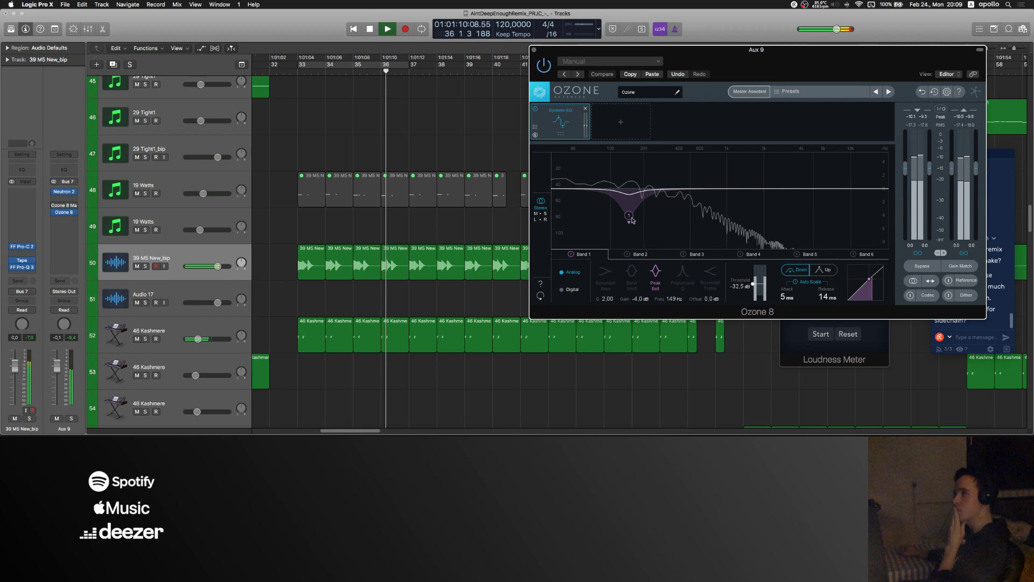
pyautogui.moveTo(633, 220); pyautogui.dragTo(631, 195)
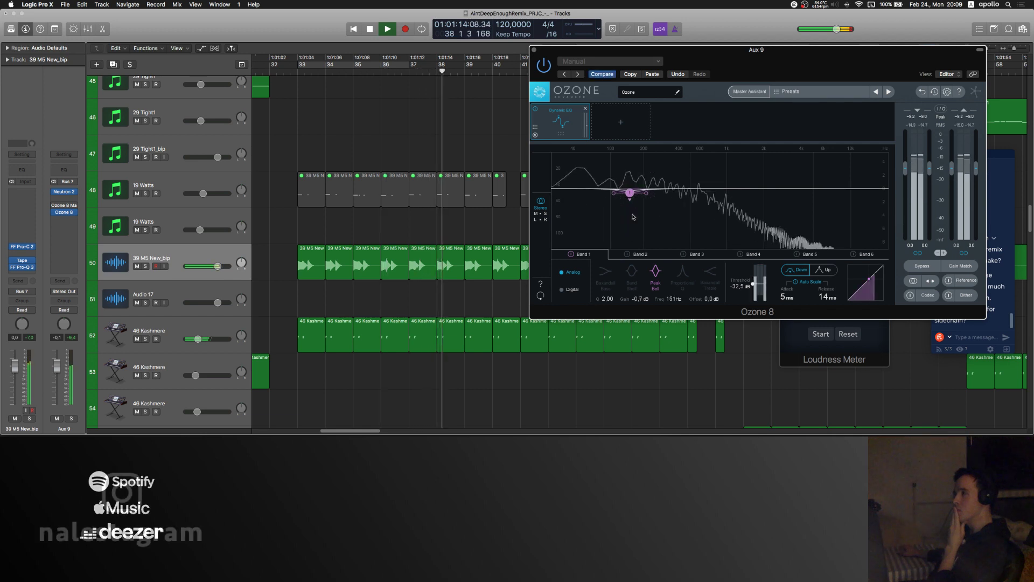
pyautogui.click(71, 213)
pyautogui.click(76, 224)
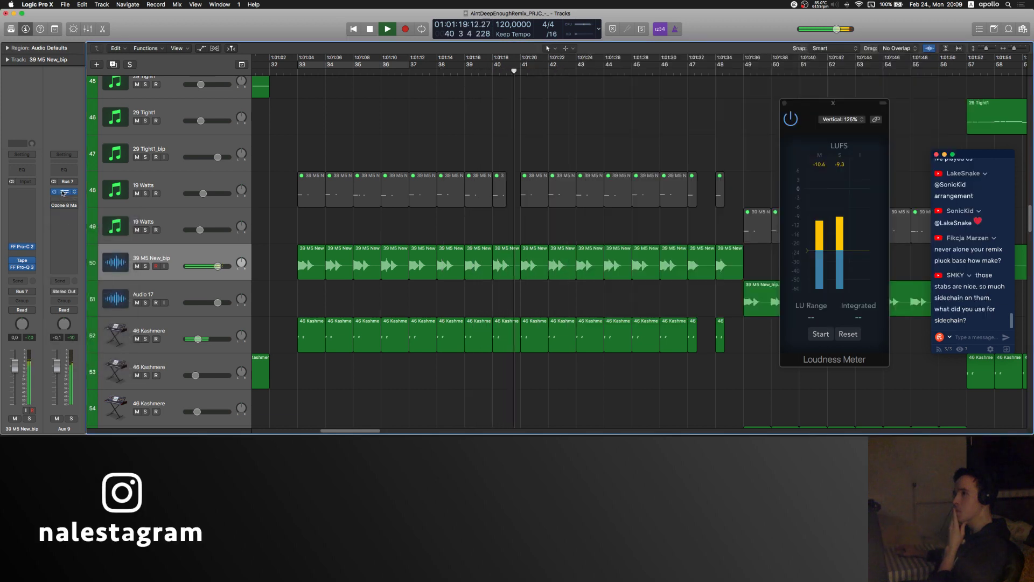
# Step: Add band 4 in Aux 9's Neutron 2 Equalizer, try a 9 dB boost at 54 Hz, then set it to 0.3 dB at 74 Hz
pyautogui.click(64, 192)
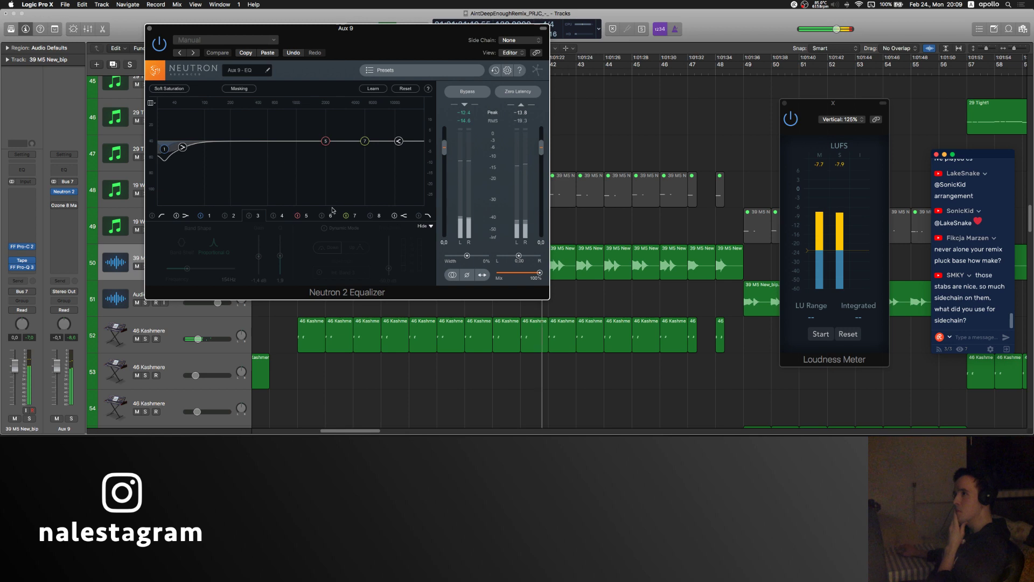
pyautogui.click(272, 216)
pyautogui.moveTo(296, 141); pyautogui.dragTo(202, 123)
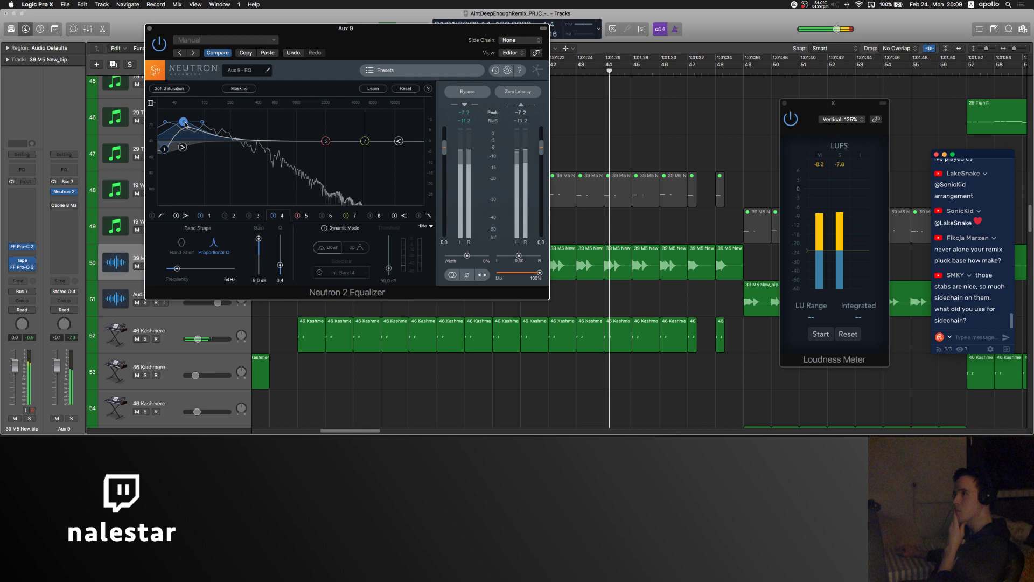
pyautogui.moveTo(185, 123)
pyautogui.mouseDown()
pyautogui.moveTo(243, 130)
pyautogui.moveTo(194, 142)
pyautogui.mouseUp()
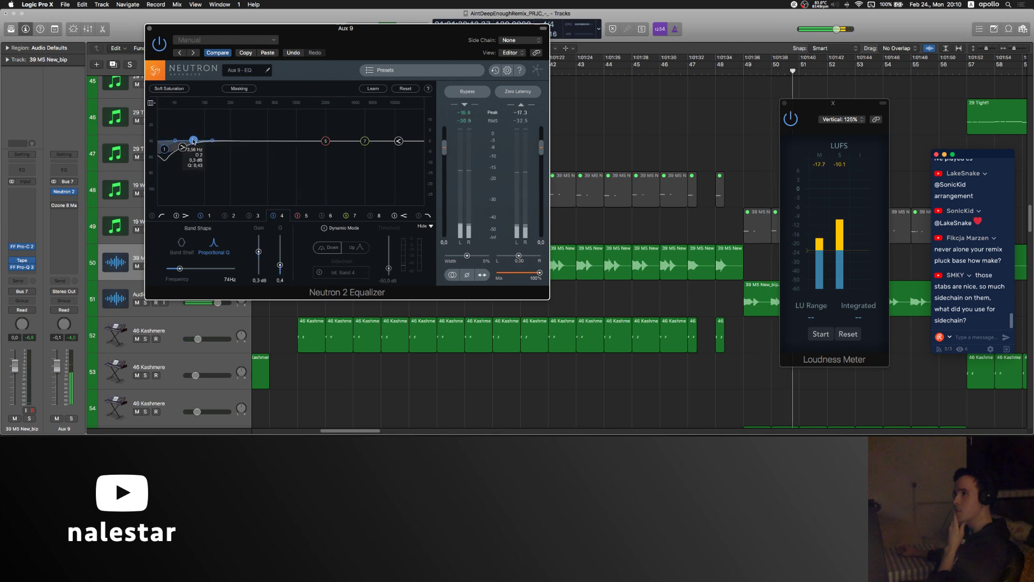
# Step: Close Aux 9's Neutron 2 Equalizer and stop playback
pyautogui.press('super+w')
pyautogui.press('space')
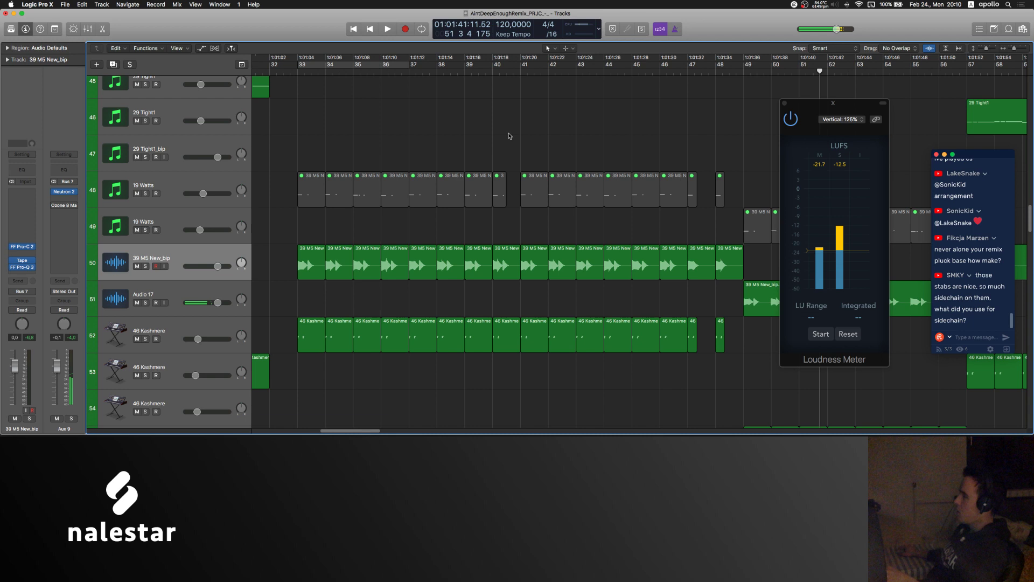
pyautogui.scroll(-5, 510, 136)
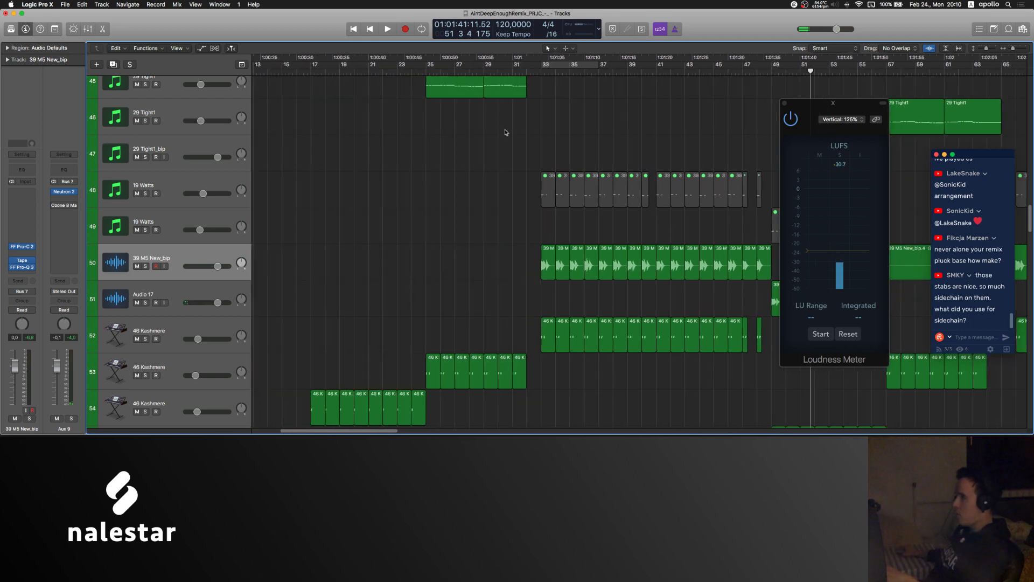
pyautogui.hscroll(3, 510, 136)
# Step: Read back through the earlier stream chat messages, including the question about preferring Logic over Ableton
pyautogui.scroll(5, 990, 273)
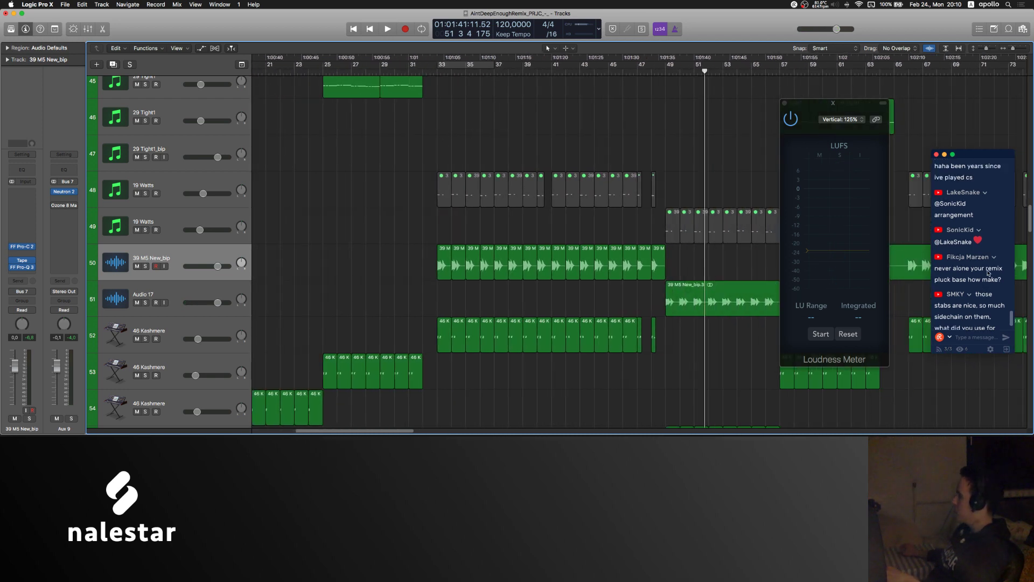
pyautogui.scroll(5, 986, 271)
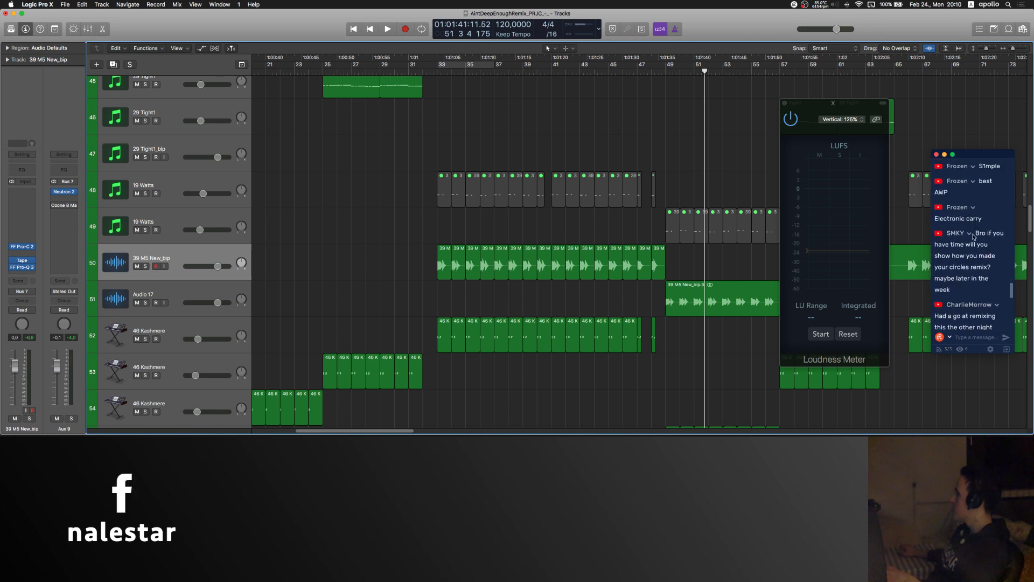
pyautogui.scroll(-4, 978, 254)
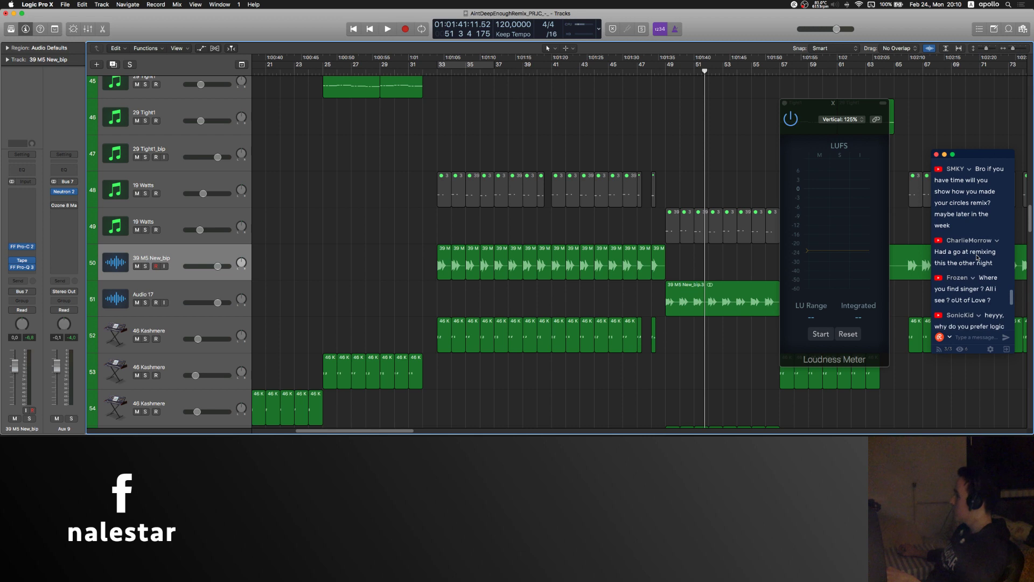
pyautogui.scroll(-3, 977, 257)
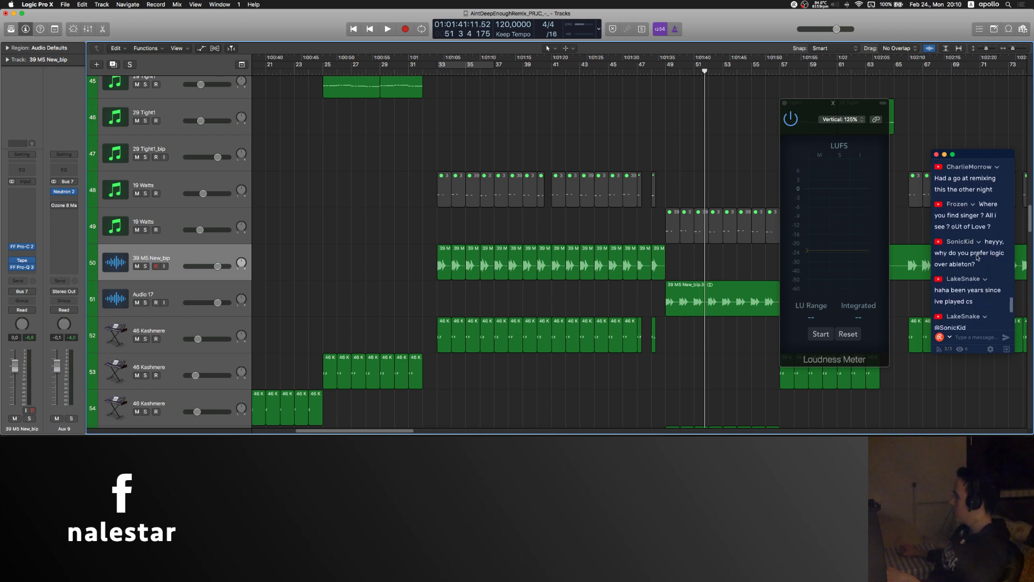
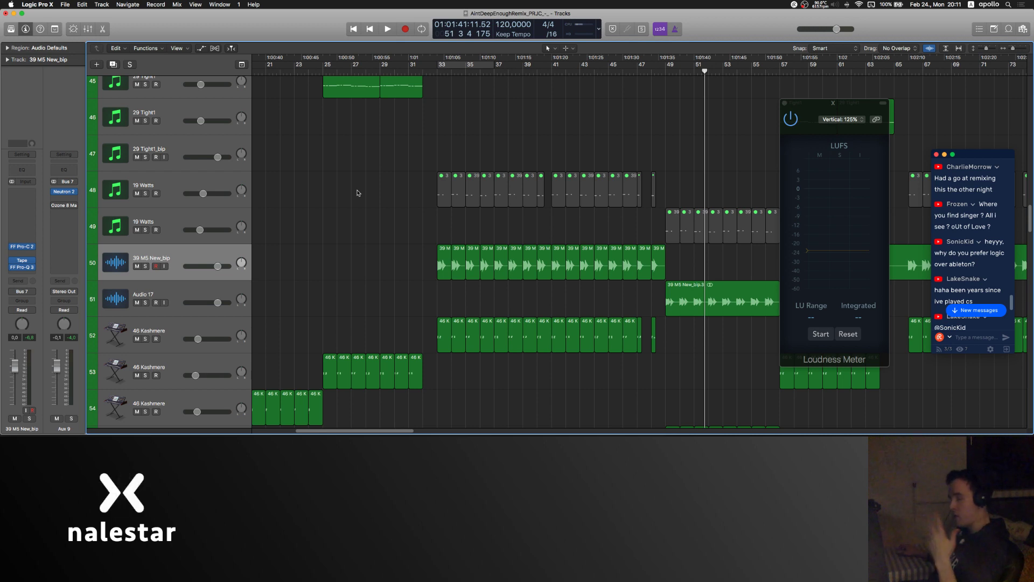
# Step: Switch to Ableton Live to show its Main sample folder list, and return to Logic Pro
pyautogui.moveTo(483, 431)
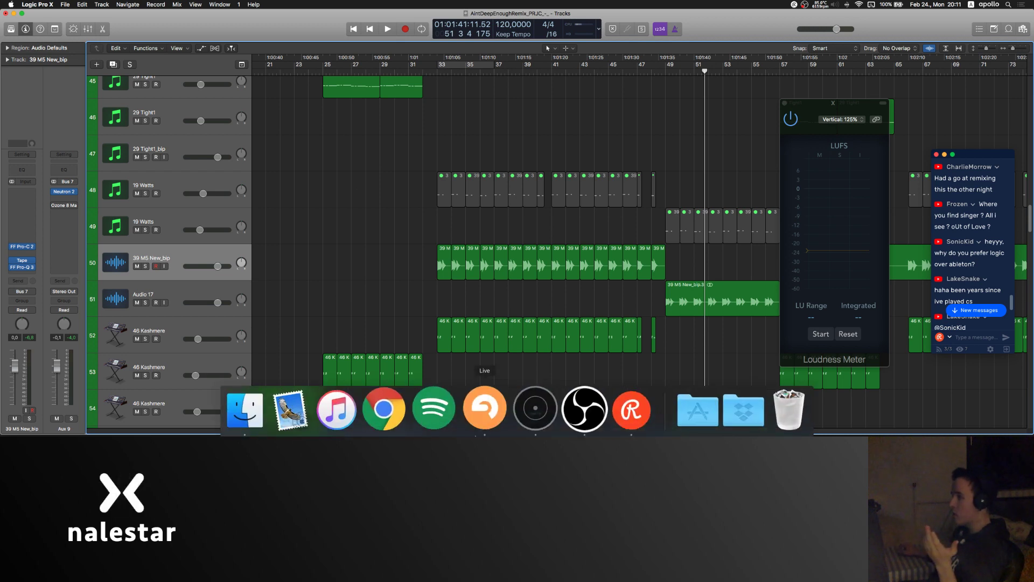
pyautogui.click(484, 412)
pyautogui.moveTo(665, 209); pyautogui.dragTo(613, 208)
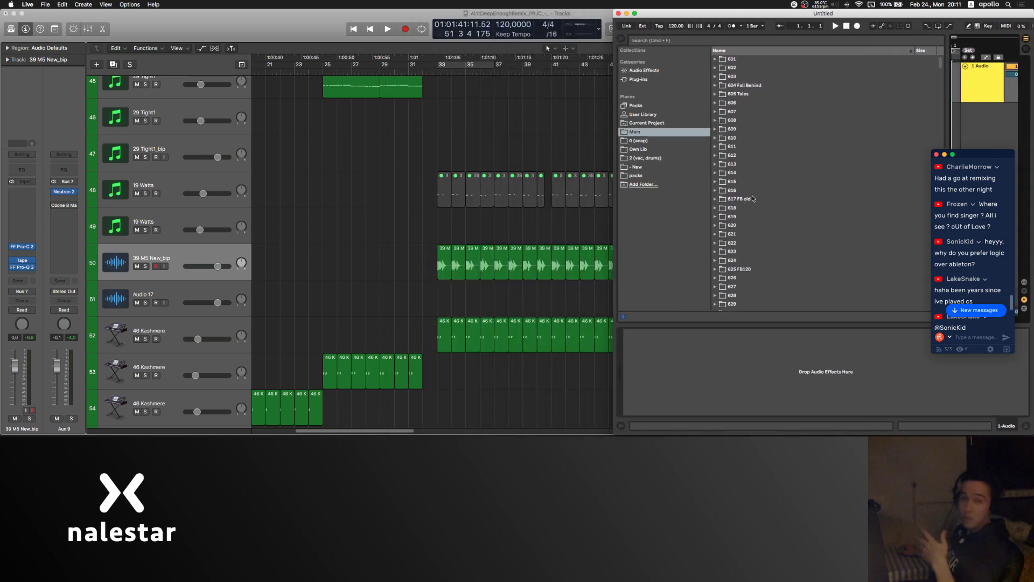
pyautogui.click(422, 222)
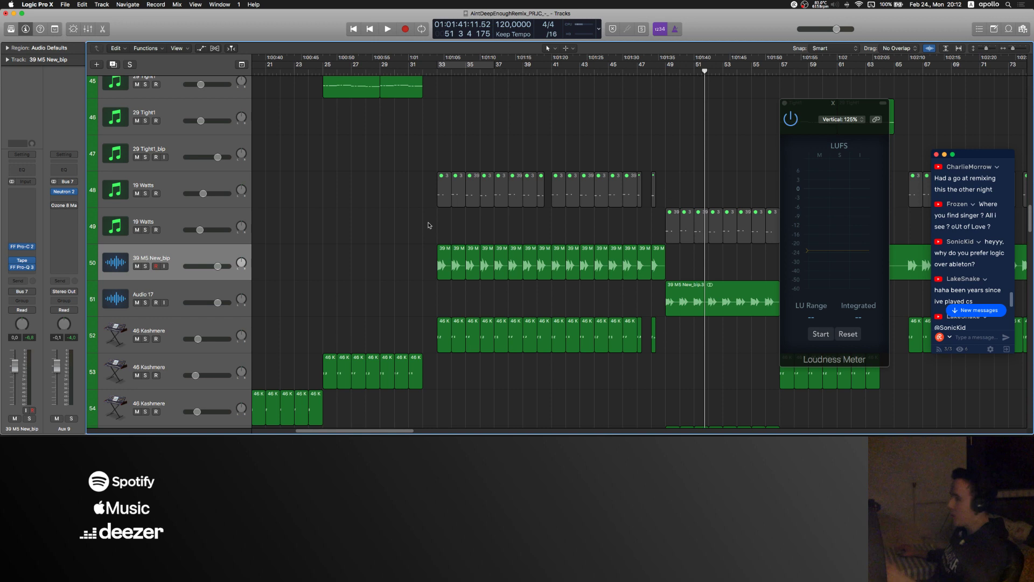
# Step: Read the newer stream chat messages about the pluck bass and the sidechain on the stabs
pyautogui.scroll(-5, 982, 269)
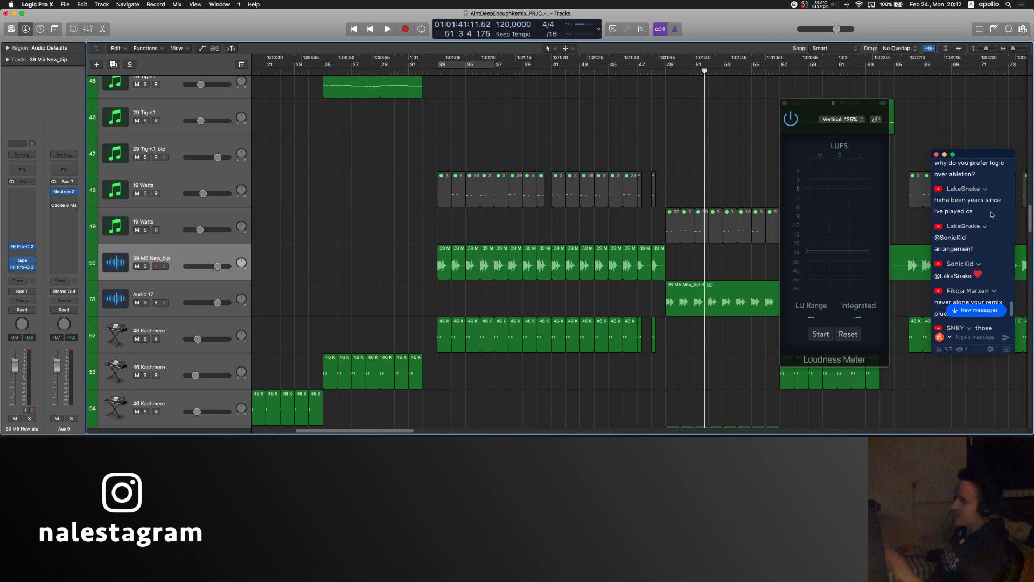
pyautogui.scroll(-5, 992, 215)
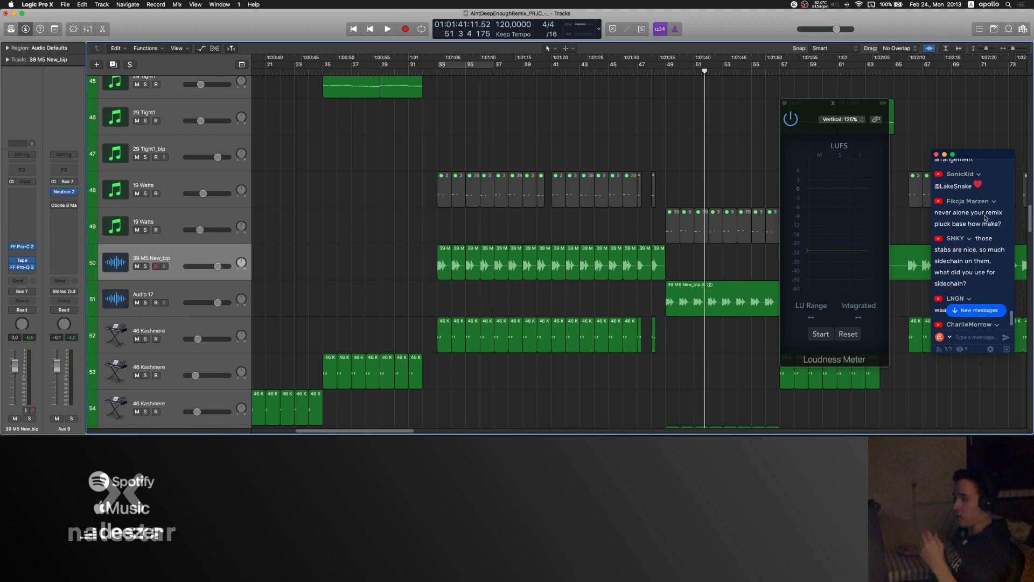
pyautogui.scroll(-2, 990, 242)
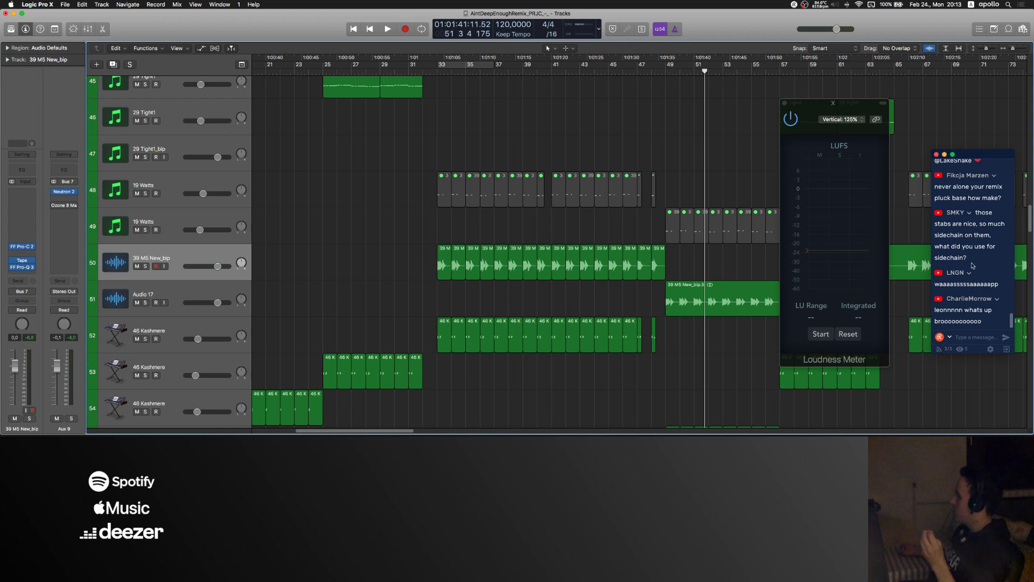
# Step: Inspect the side-chain source of Aux 2's FF Pro-C 2 alongside the Ghost track, and close the compressor
pyautogui.scroll(-2, 380, 257)
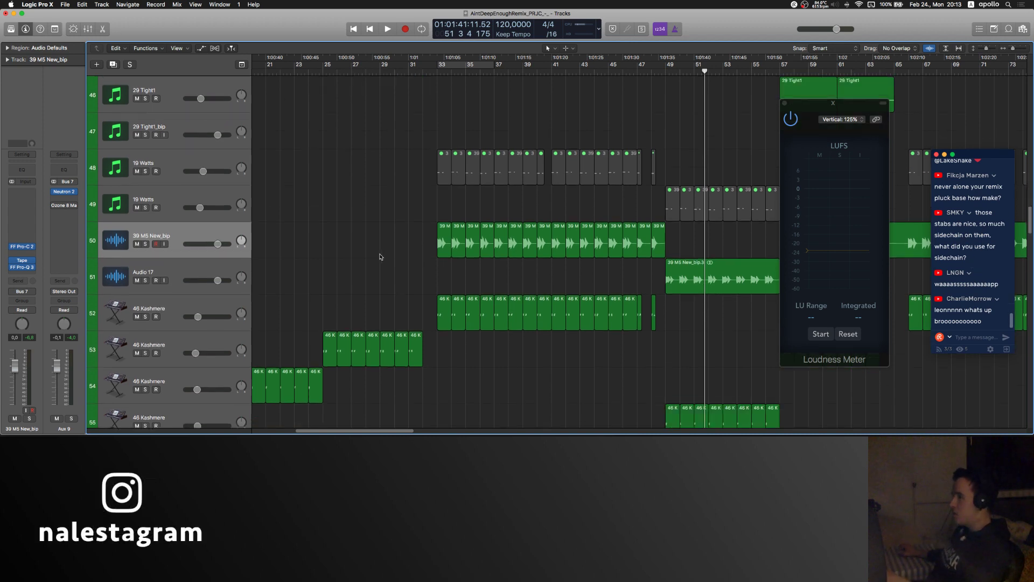
pyautogui.scroll(-15, 380, 257)
pyautogui.click(171, 277)
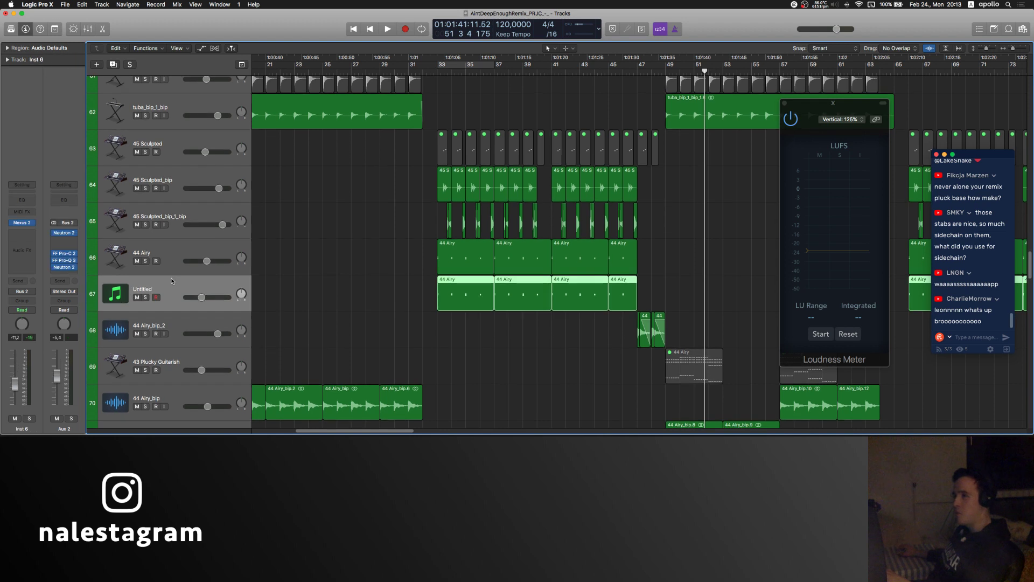
pyautogui.scroll(1, 170, 278)
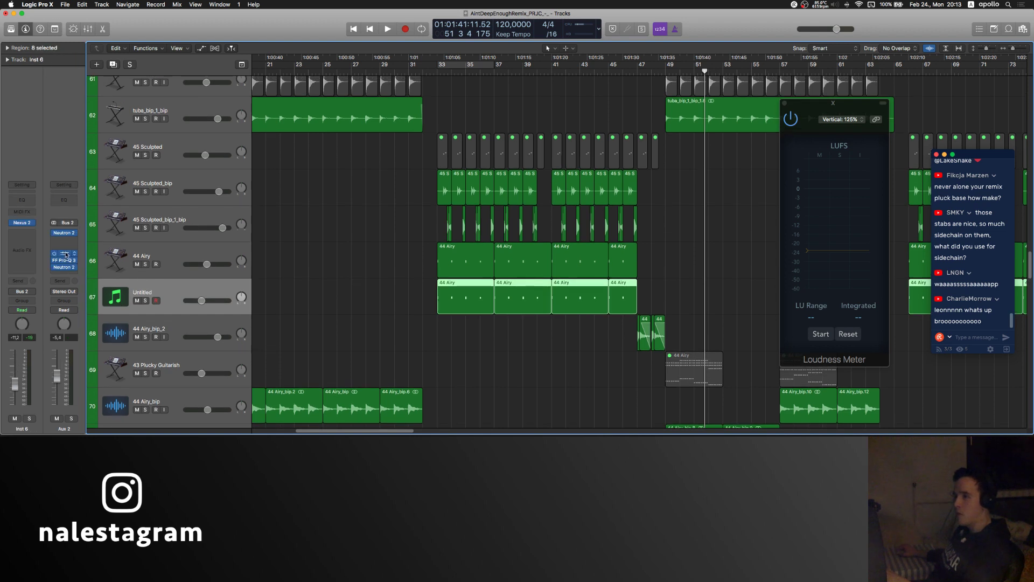
pyautogui.click(64, 253)
pyautogui.moveTo(161, 21); pyautogui.dragTo(536, 79)
pyautogui.scroll(20, 353, 197)
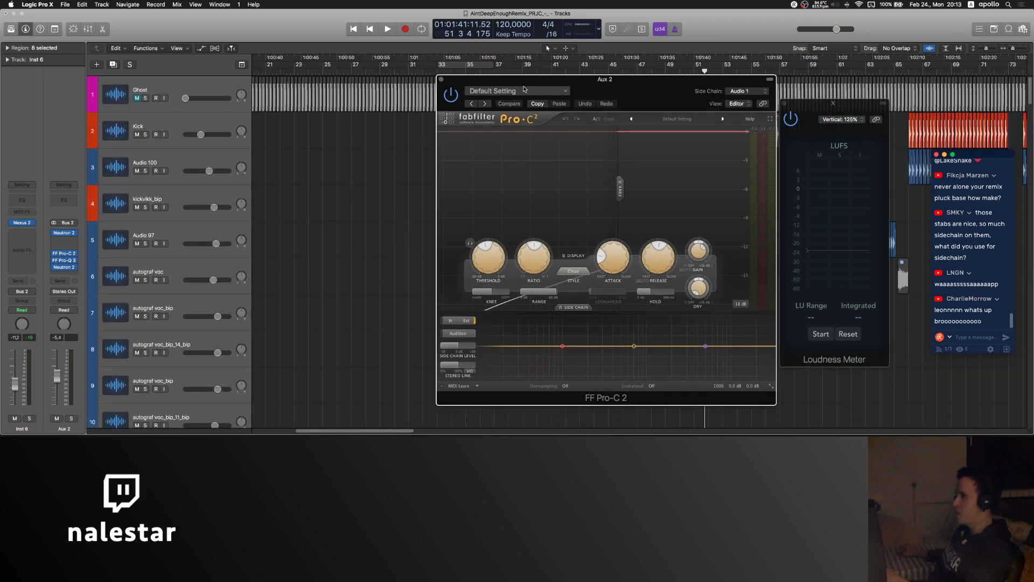
pyautogui.moveTo(544, 82); pyautogui.dragTo(538, 104)
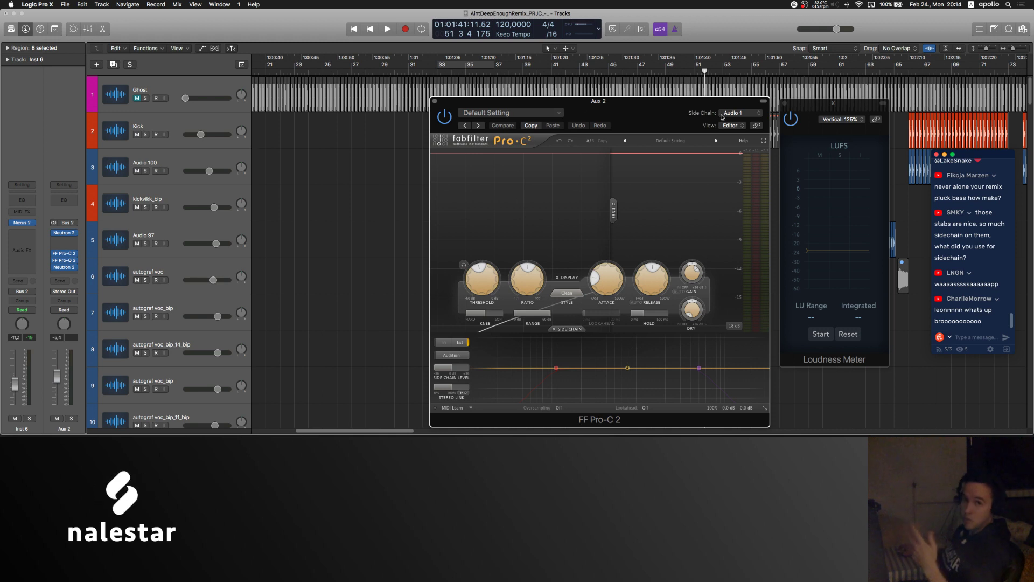
pyautogui.click(434, 102)
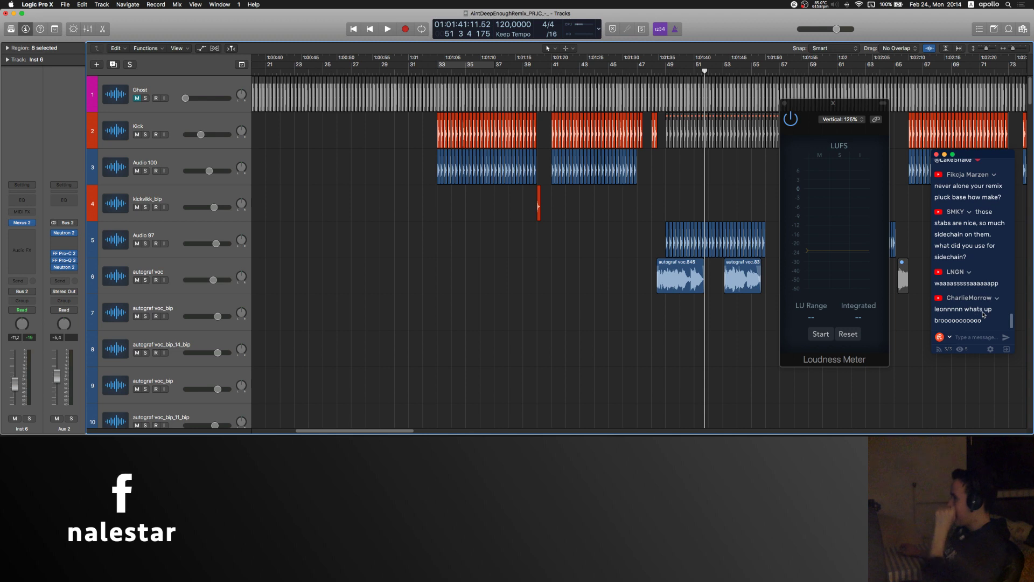
# Step: Close the Loudness Meter, select the Audio 61 track and play the song from bar 18
pyautogui.click(785, 106)
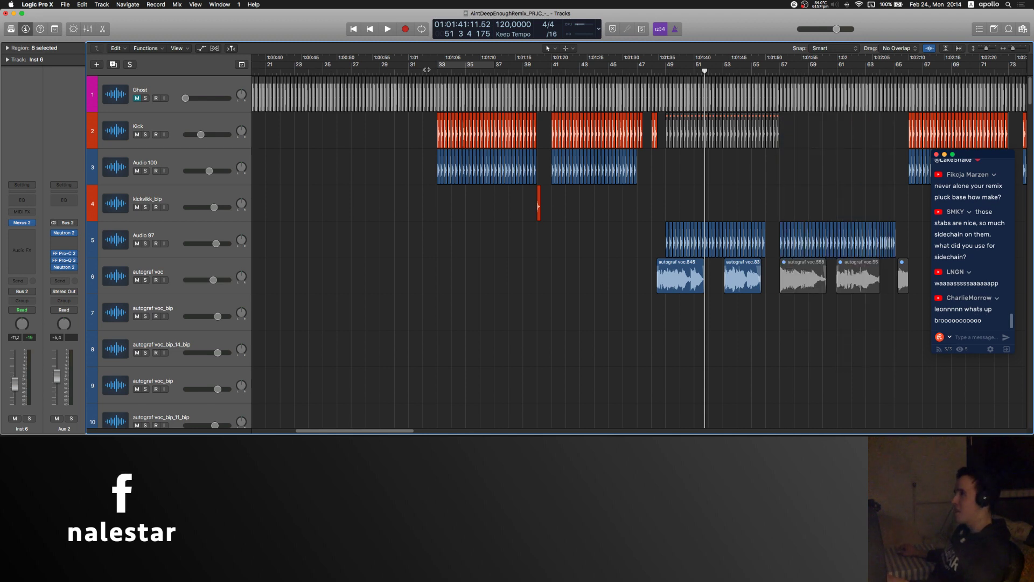
pyautogui.click(435, 71)
pyautogui.hscroll(-3, 399, 196)
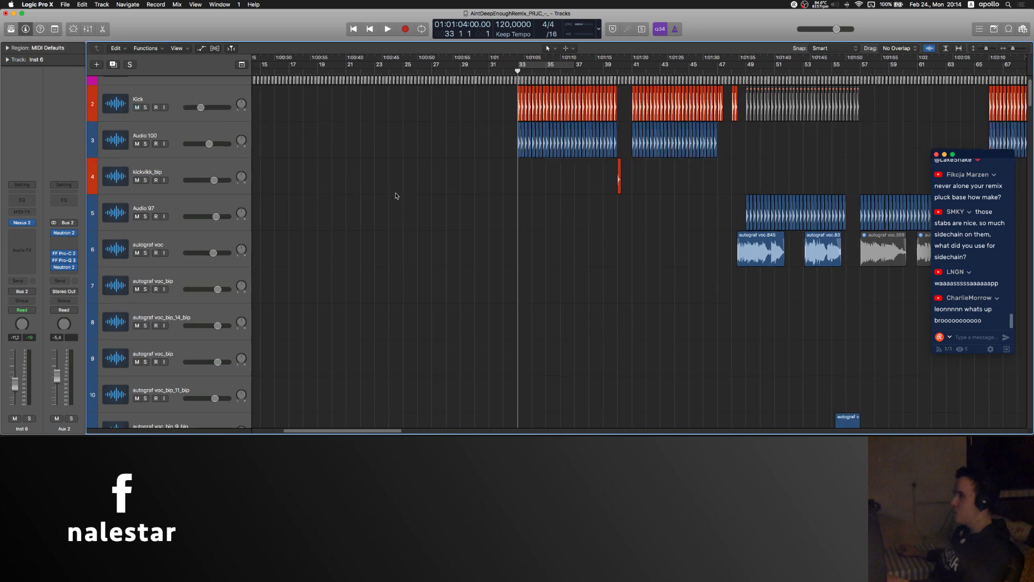
pyautogui.scroll(-10, 396, 196)
pyautogui.scroll(-2, 397, 195)
pyautogui.click(303, 71)
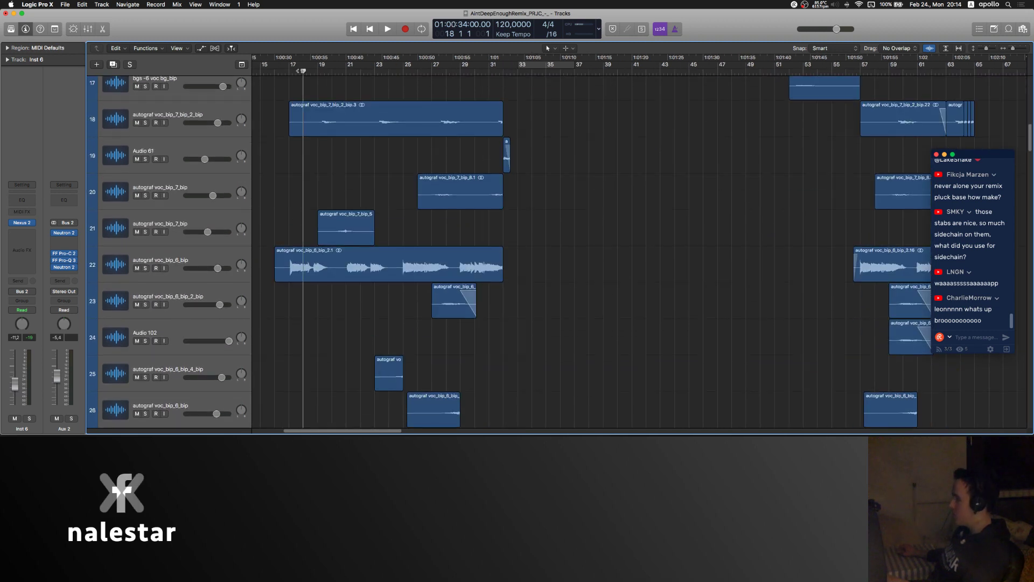
pyautogui.click(182, 151)
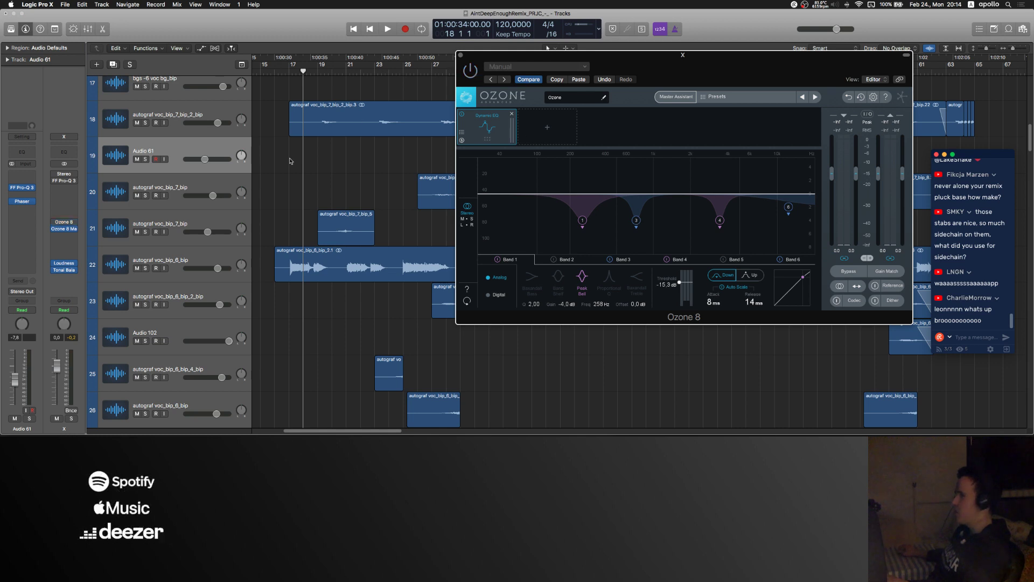
pyautogui.press('space')
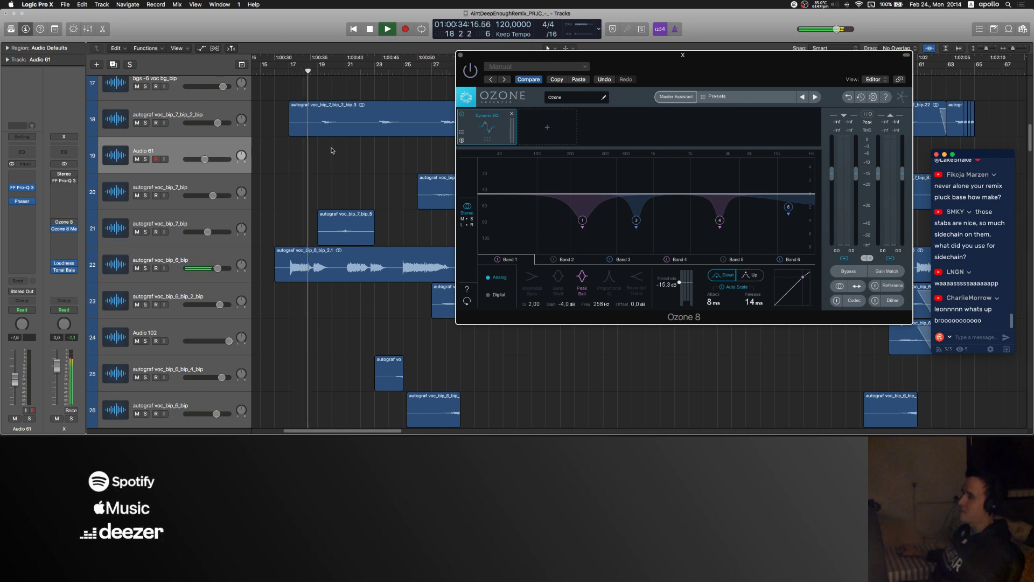
# Step: Close Ozone 8 and open the Loudness Meter and Tonal Balance Control on the output channel during playback
pyautogui.click(460, 55)
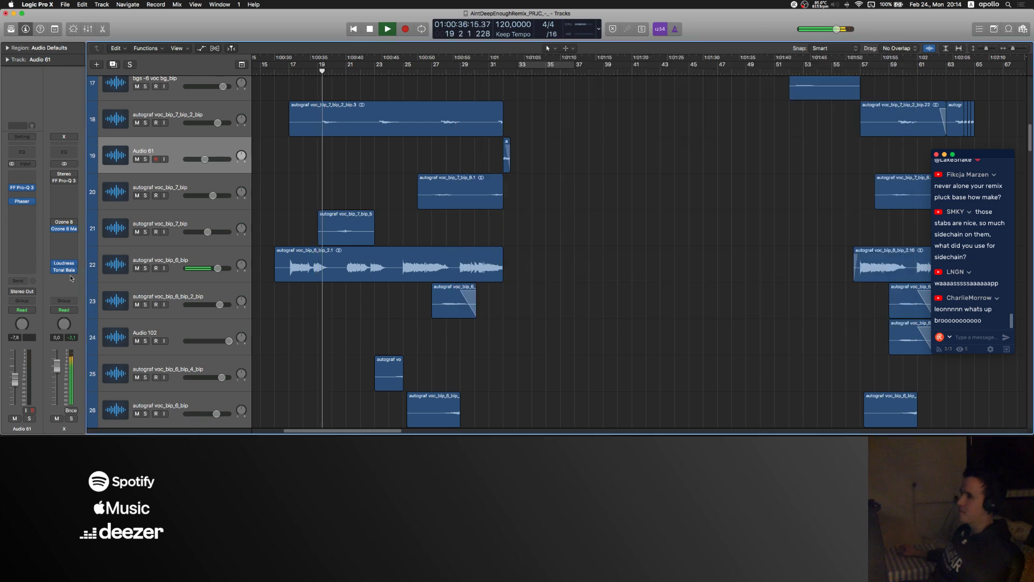
pyautogui.click(64, 263)
pyautogui.click(64, 270)
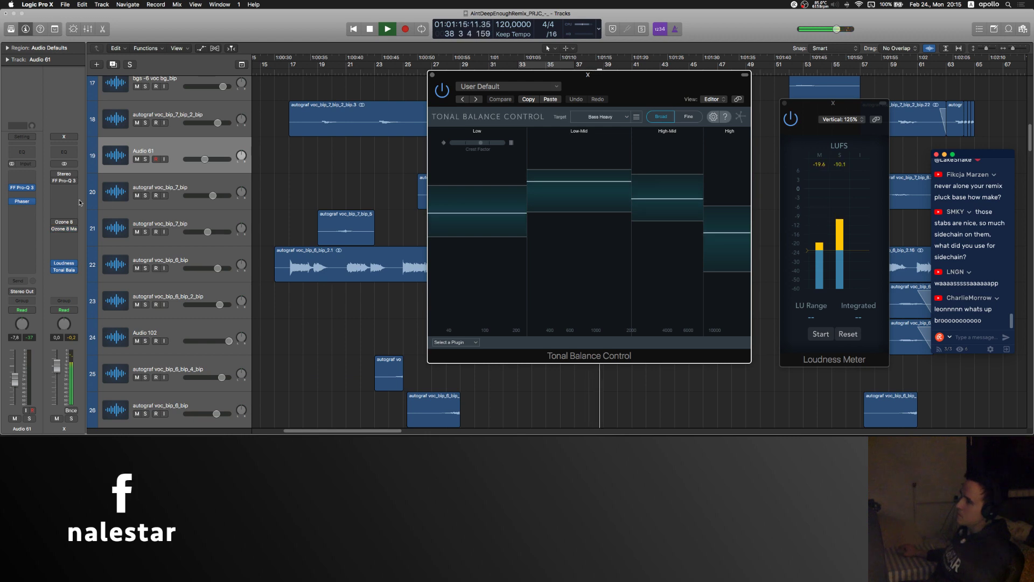
# Step: Check the output channel's FF Pro-Q 3 curve, open the Ozone 8 Maximizer and close the Pro-Q 3
pyautogui.click(64, 181)
pyautogui.moveTo(223, 29); pyautogui.dragTo(408, 38)
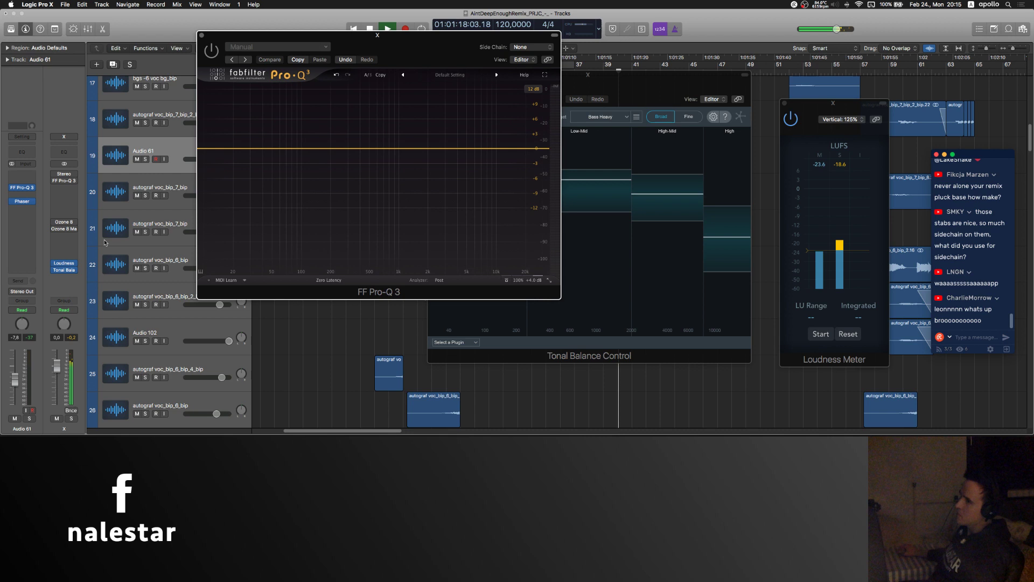
pyautogui.click(66, 230)
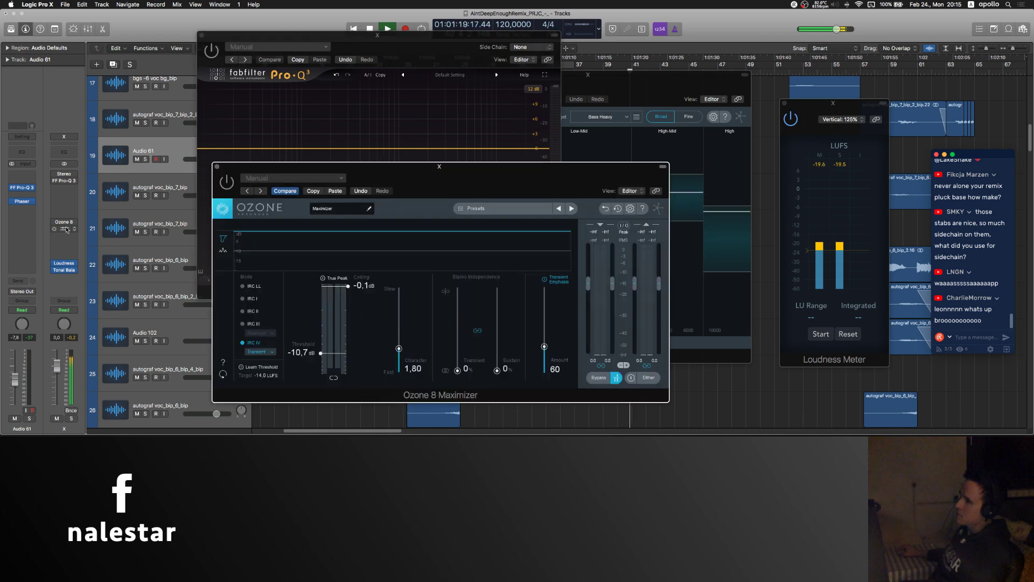
pyautogui.click(201, 36)
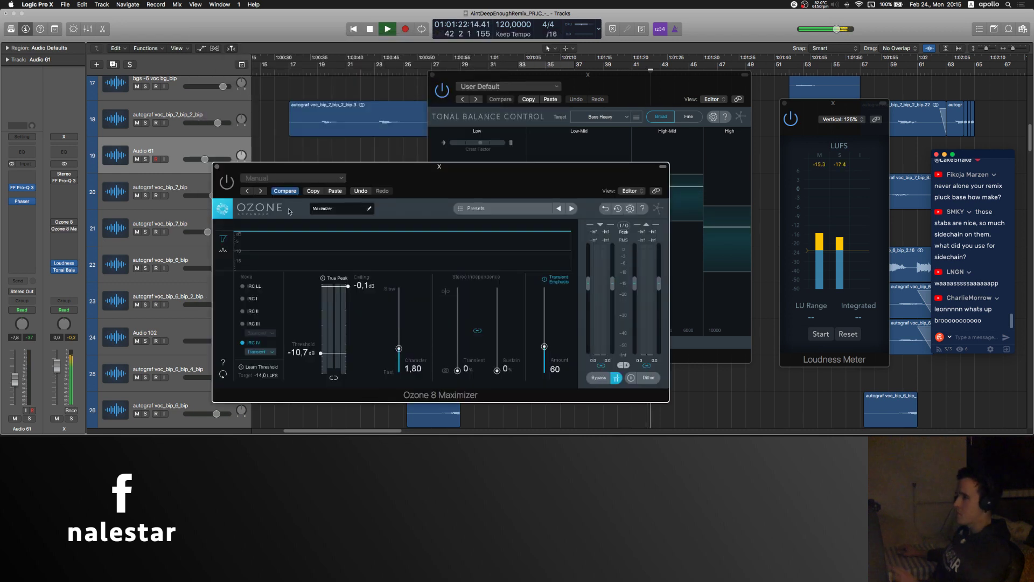
# Step: Turn on the output channel's Ozone 8 Maximizer and compare its bypassed and active sound while playing into the drop from bar 28
pyautogui.press('space')
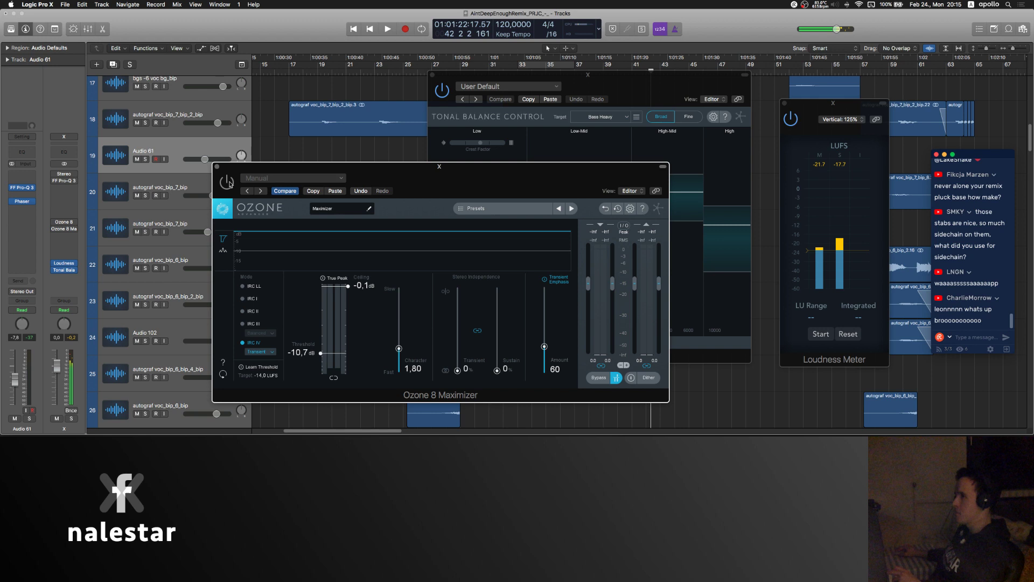
pyautogui.click(229, 183)
pyautogui.click(598, 377)
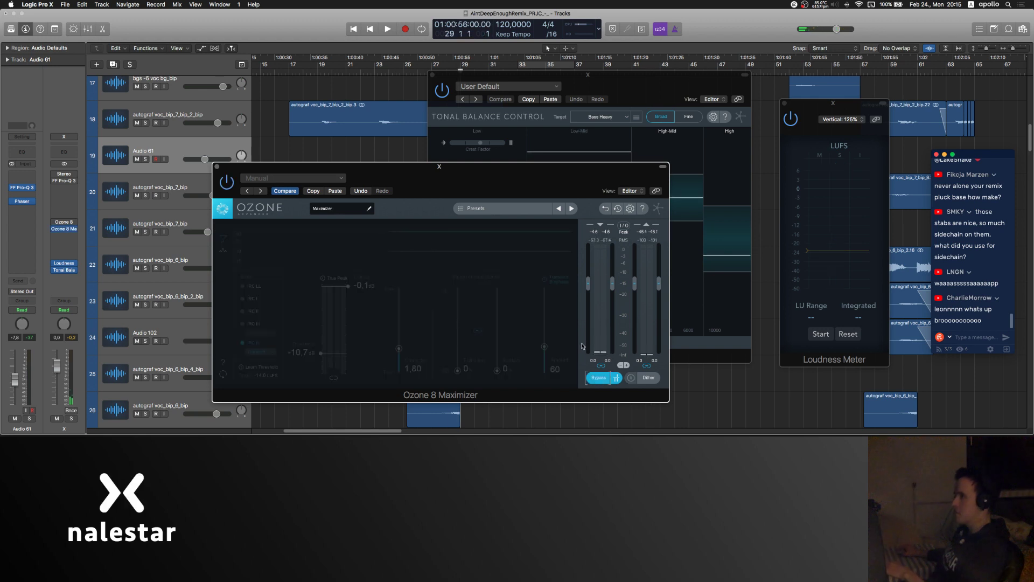
pyautogui.press('space')
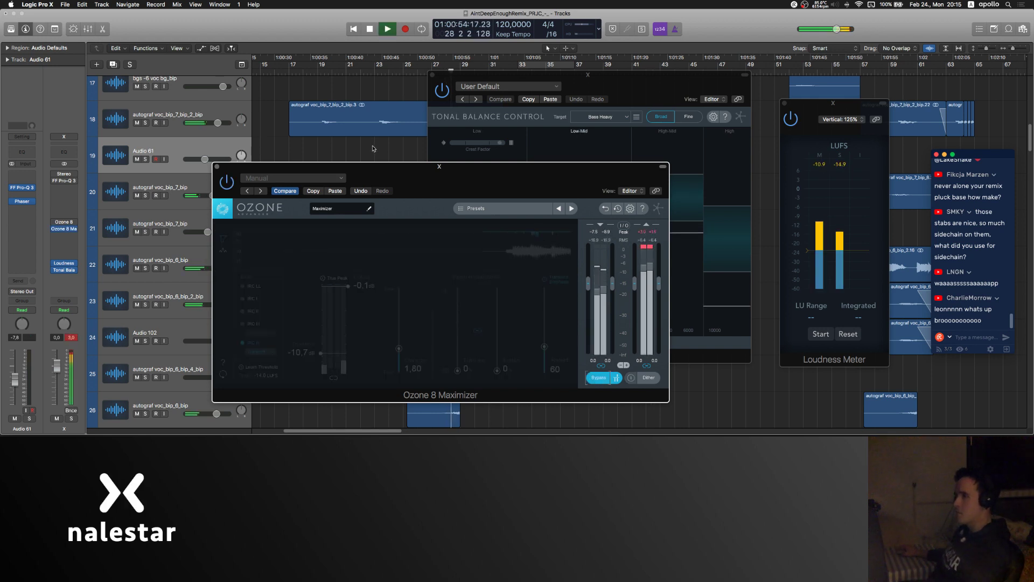
pyautogui.hscroll(10, 374, 148)
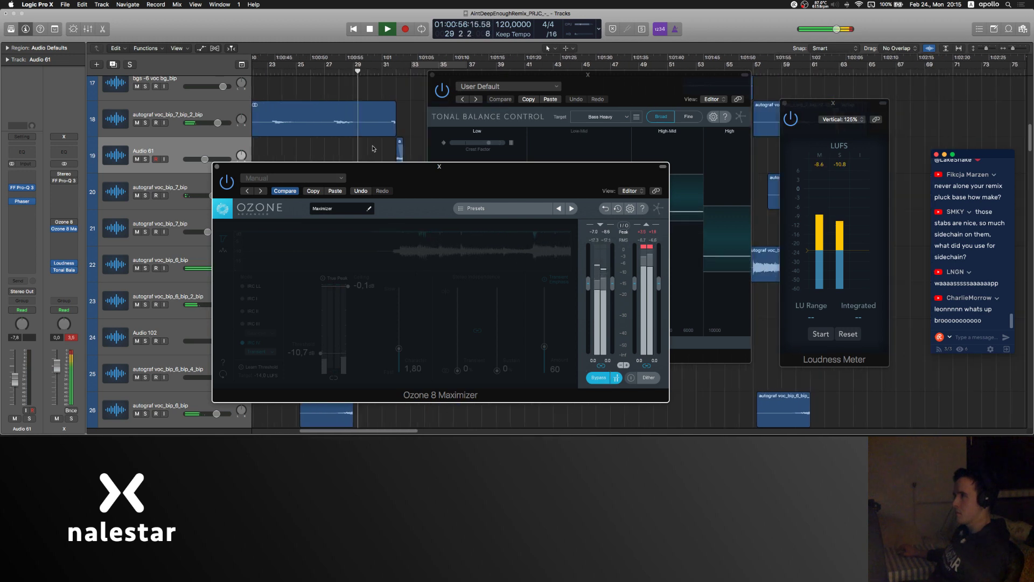
pyautogui.hscroll(2, 374, 149)
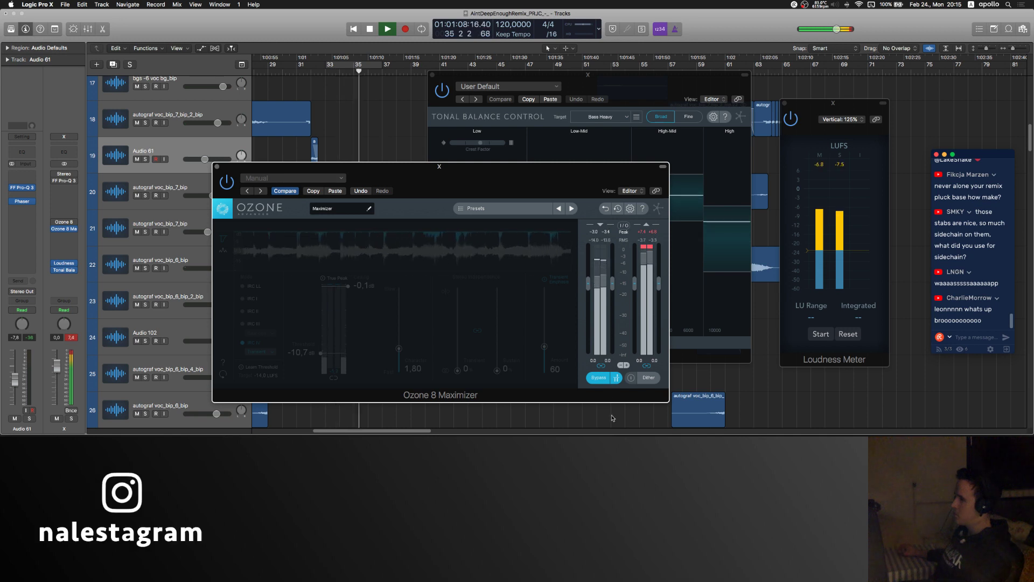
pyautogui.click(601, 378)
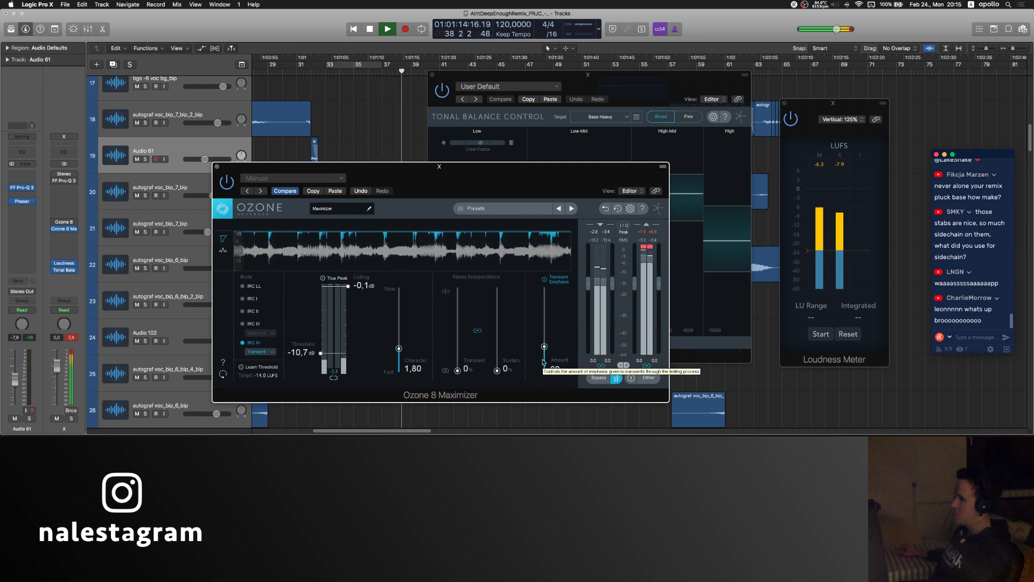
# Step: Set the Ozone 8 Maximizer's transient emphasis amount to 139 and its threshold to -9.3 dB
pyautogui.moveTo(544, 348); pyautogui.dragTo(545, 315)
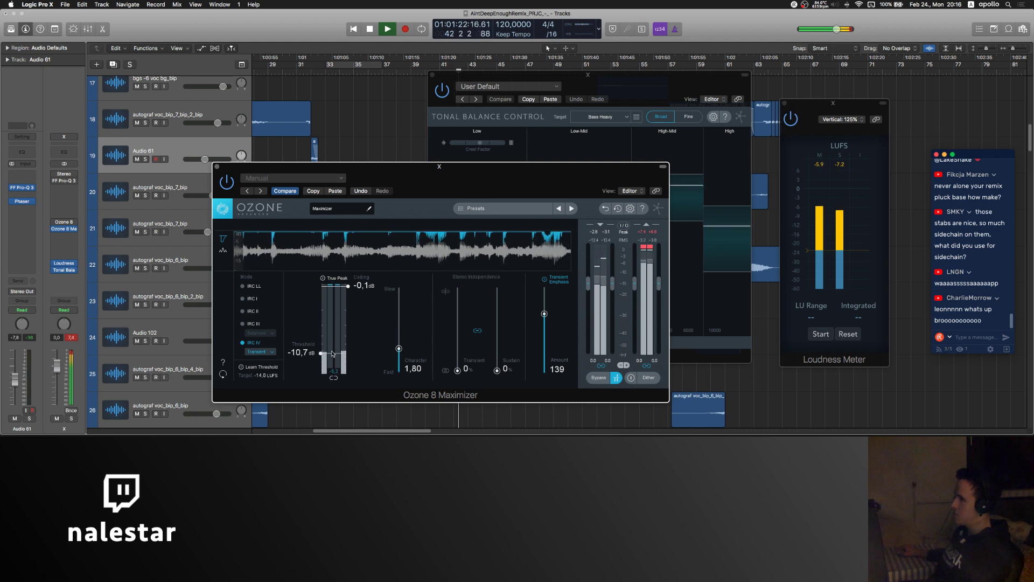
pyautogui.moveTo(335, 351); pyautogui.dragTo(335, 349)
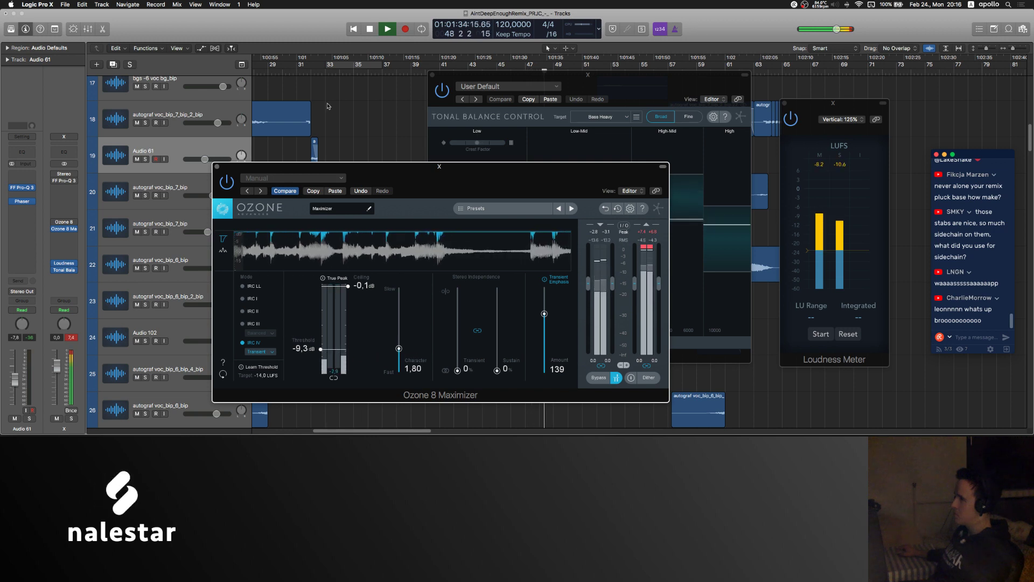
# Step: Restart playback from bar 17 and start the Loudness Meter's integrated measurement
pyautogui.hscroll(-5, 328, 106)
pyautogui.click(293, 69)
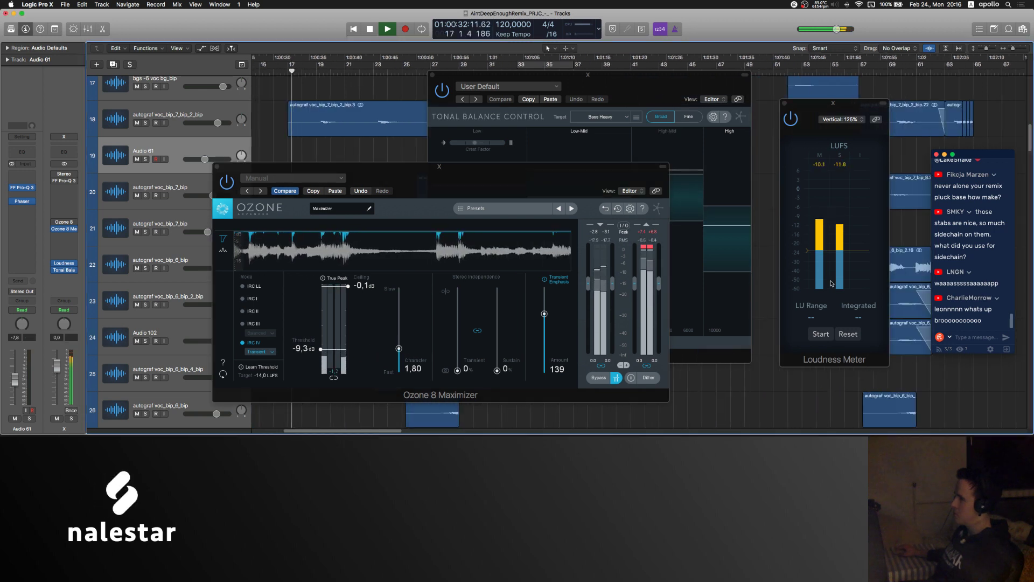
pyautogui.click(821, 334)
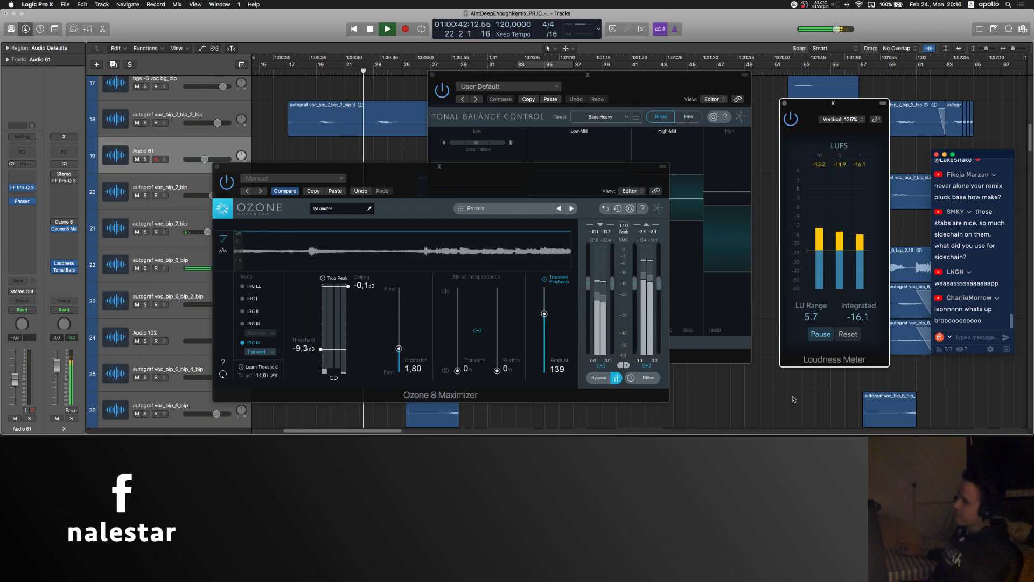
# Step: Set the Ozone 8 Maximizer's character to 1.90 and close the plug-in
pyautogui.moveTo(398, 348); pyautogui.dragTo(399, 346)
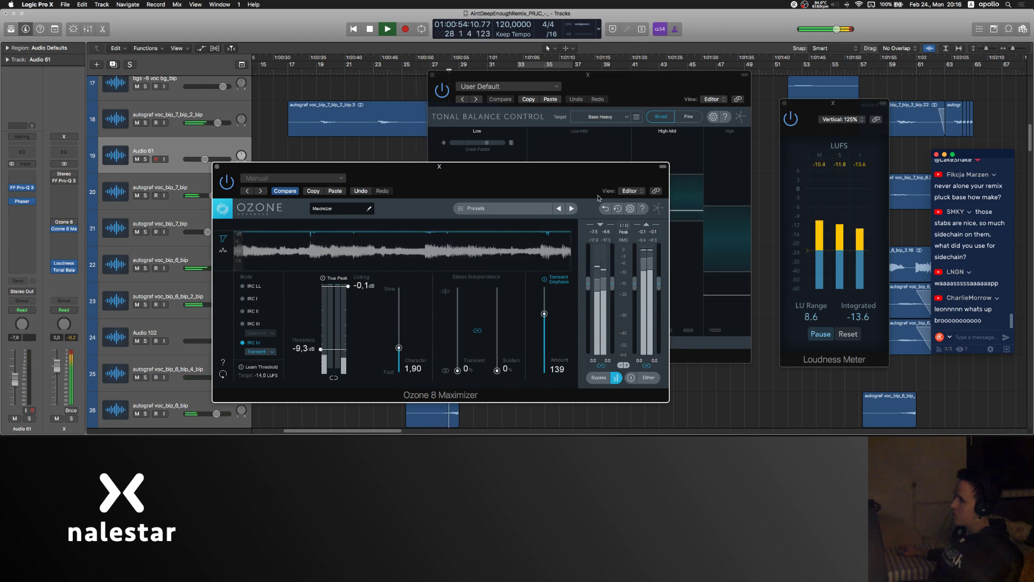
pyautogui.moveTo(586, 176); pyautogui.dragTo(756, 150)
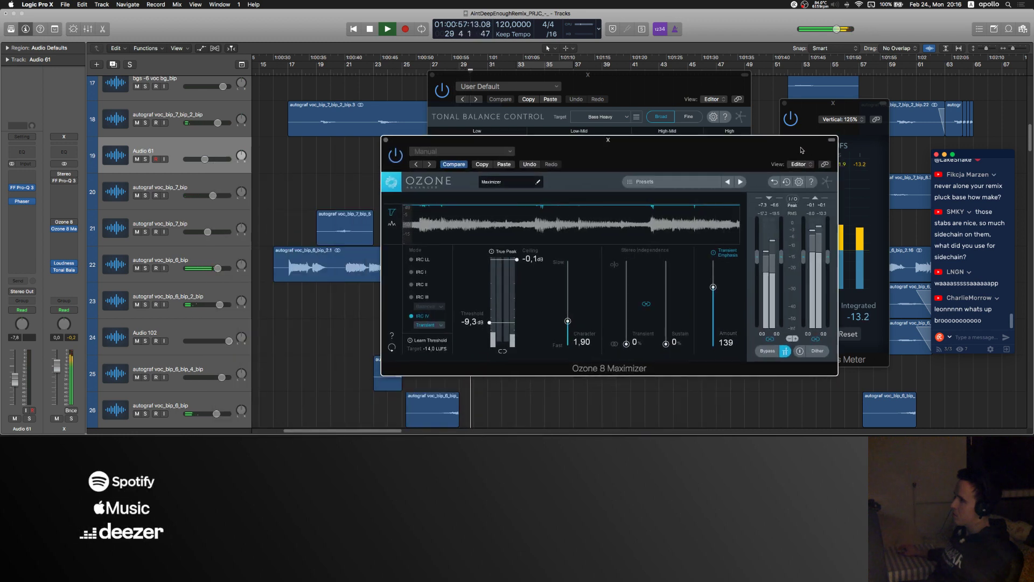
pyautogui.click(386, 140)
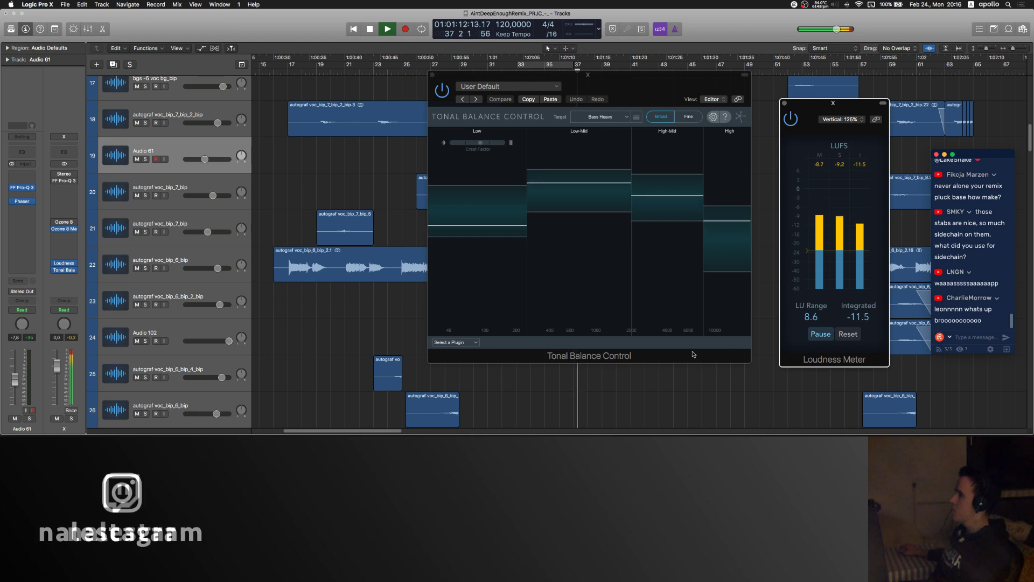
# Step: Raise the Aux 4 fader to 2.0 dB via the Audio 100 track's channel strip and close Tonal Balance Control
pyautogui.scroll(15, 360, 204)
pyautogui.hscroll(-5, 361, 204)
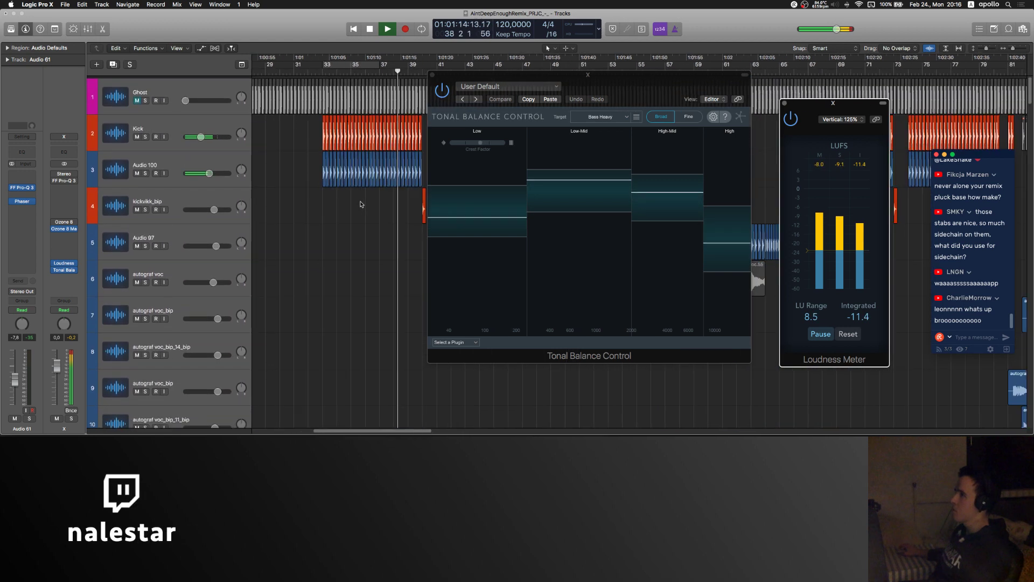
pyautogui.click(178, 175)
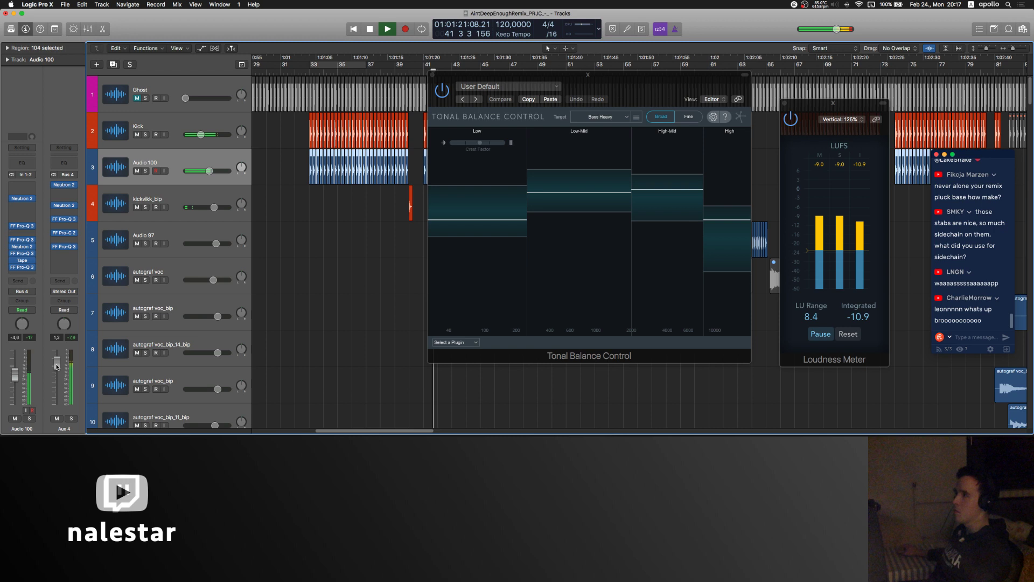
pyautogui.moveTo(57, 367); pyautogui.dragTo(58, 365)
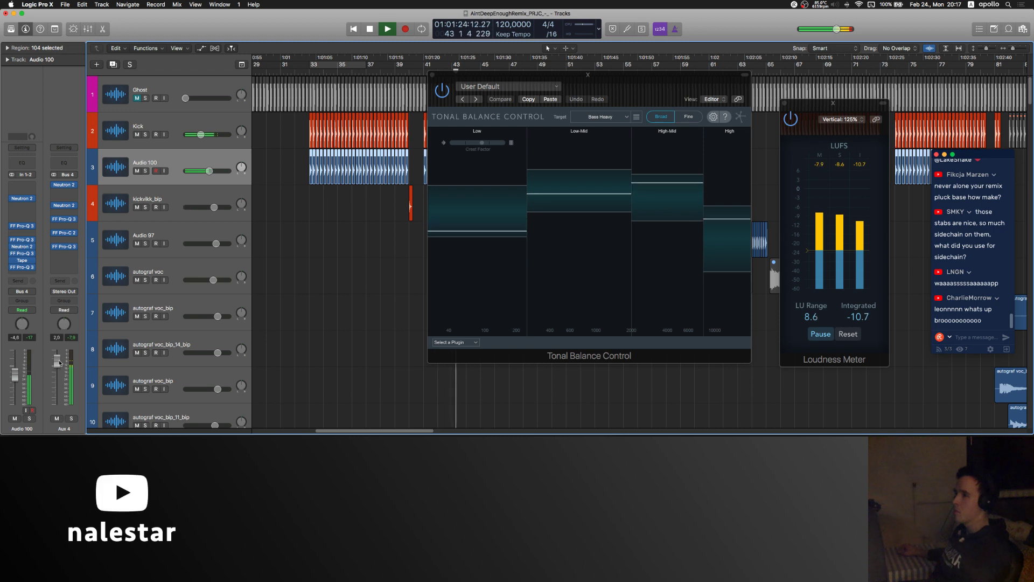
pyautogui.click(433, 75)
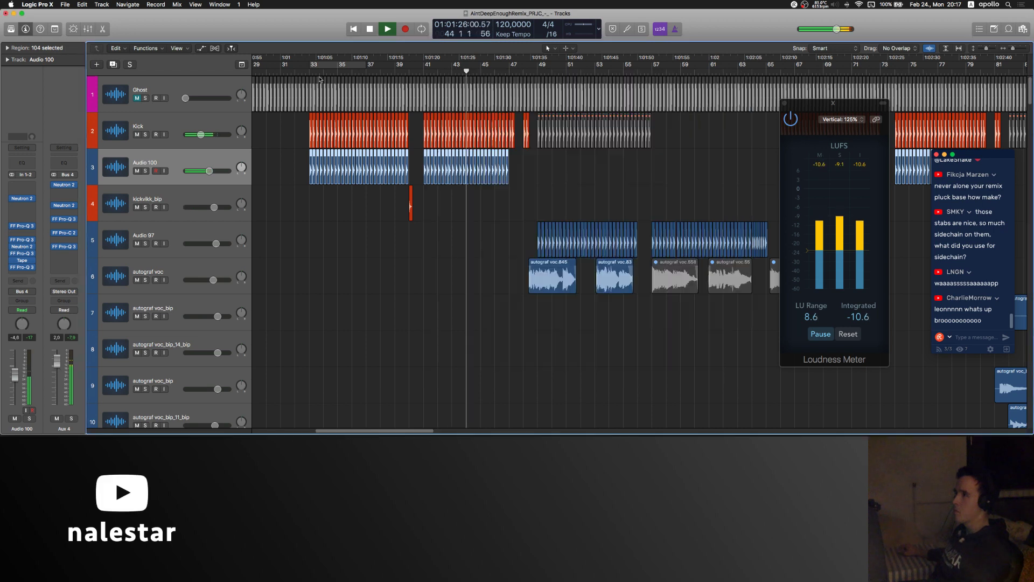
# Step: Replay the drop from bar 32, pausing the loudness measurement and muting the tuba_bip_1_bip track
pyautogui.click(292, 71)
pyautogui.scroll(-10, 310, 266)
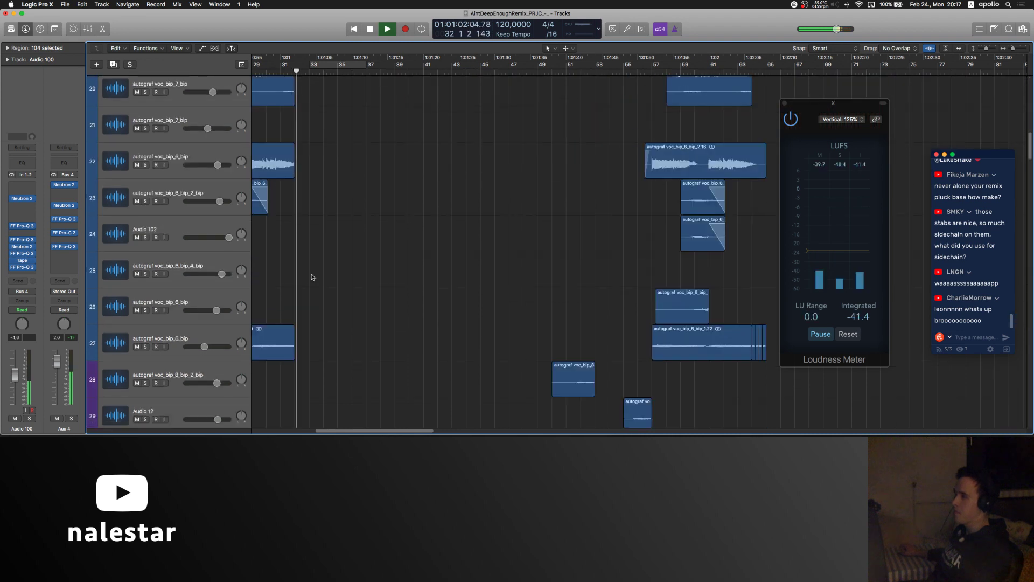
pyautogui.scroll(-15, 312, 277)
pyautogui.scroll(-8, 296, 280)
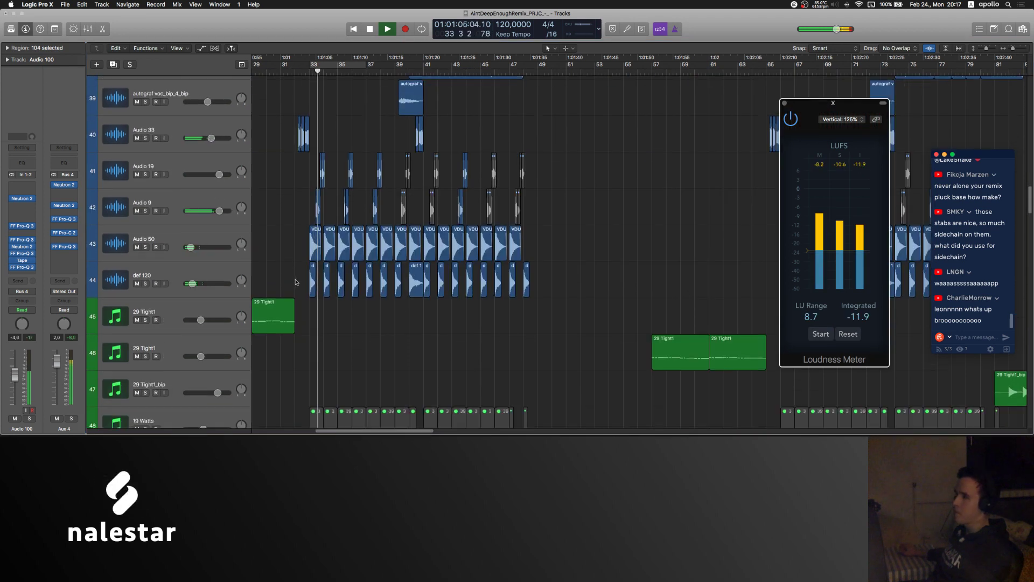
pyautogui.click(137, 208)
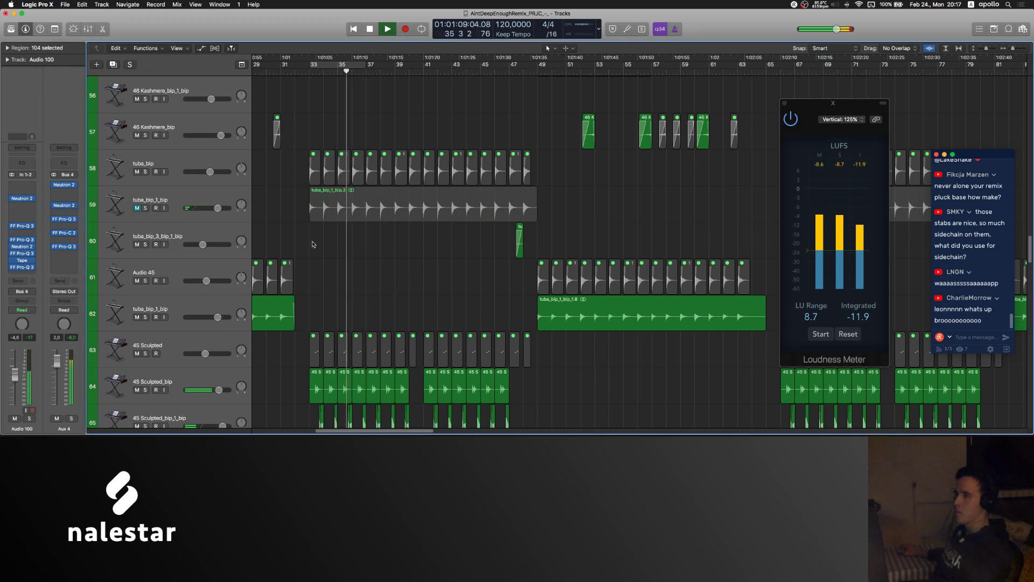
# Step: Select the 39 M5 New_bip track and check its channel strip and Aux 9 during playback
pyautogui.scroll(1, 298, 241)
pyautogui.scroll(9, 298, 241)
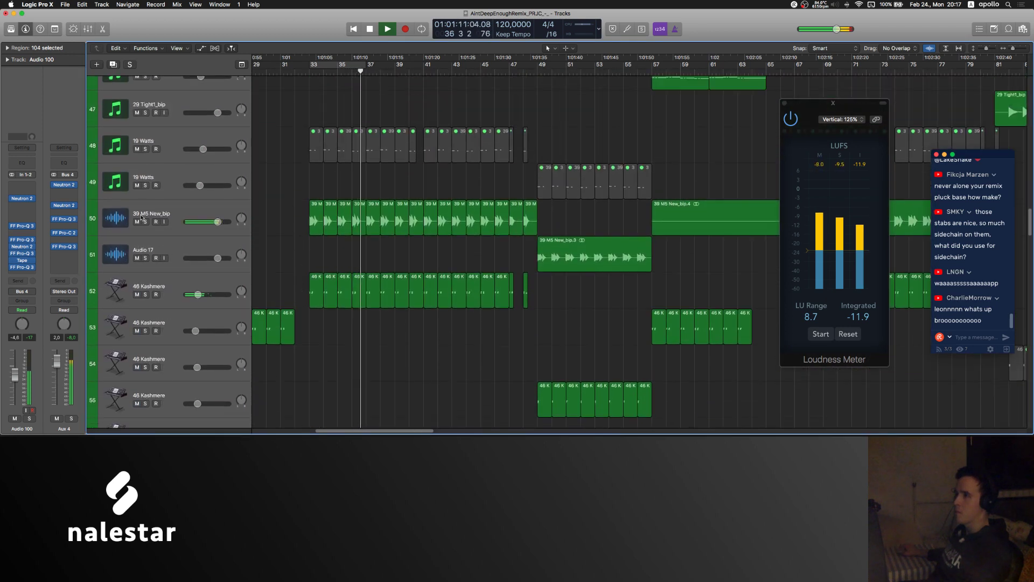
pyautogui.click(152, 211)
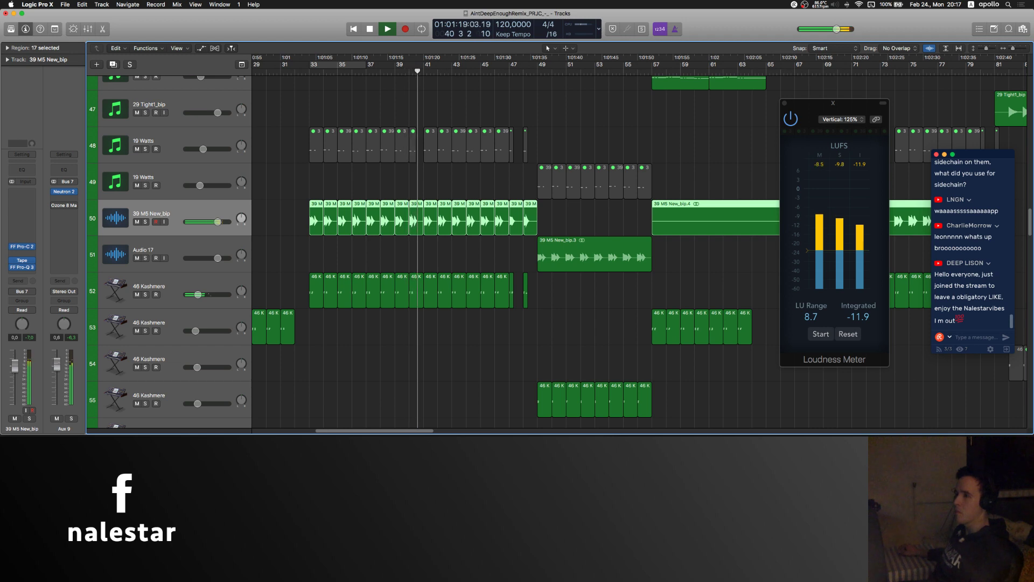
pyautogui.scroll(5, 302, 271)
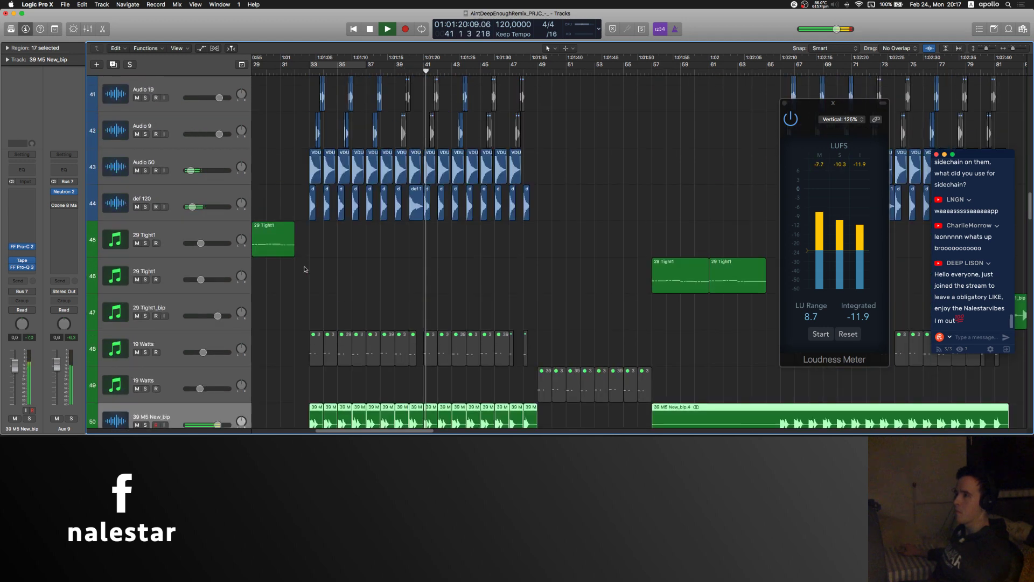
pyautogui.scroll(-6, 304, 269)
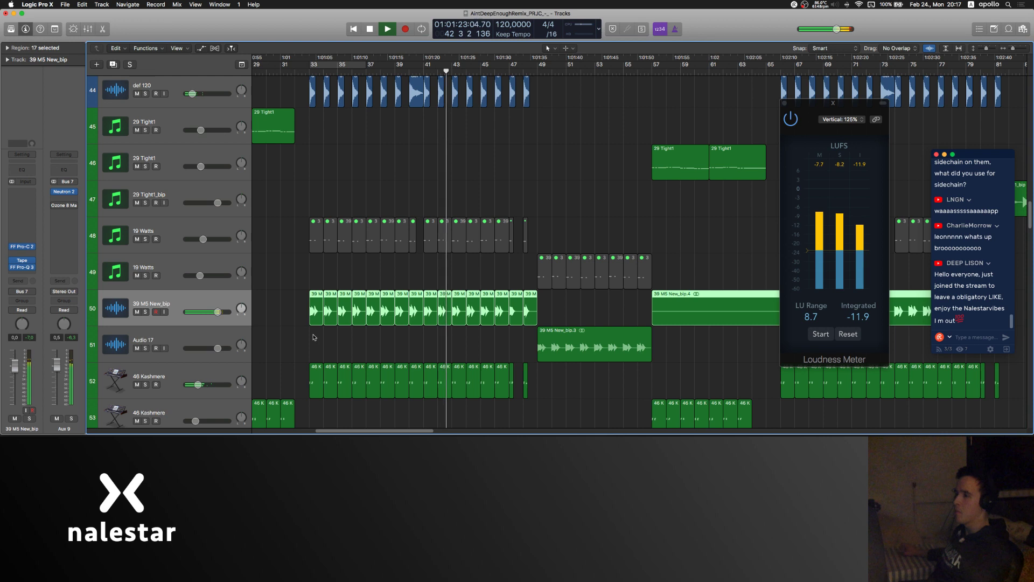
# Step: Unmute the tuba_bip_1_bip track and lower its volume to -1.8 dB
pyautogui.scroll(-6, 313, 337)
pyautogui.scroll(-2, 315, 338)
pyautogui.click(191, 241)
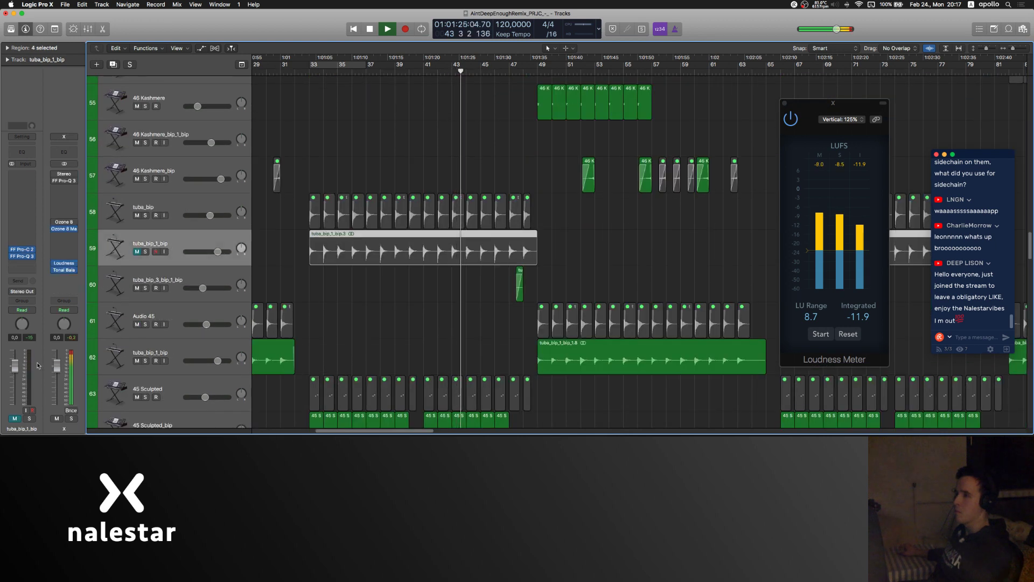
pyautogui.moveTo(17, 366); pyautogui.dragTo(15, 369)
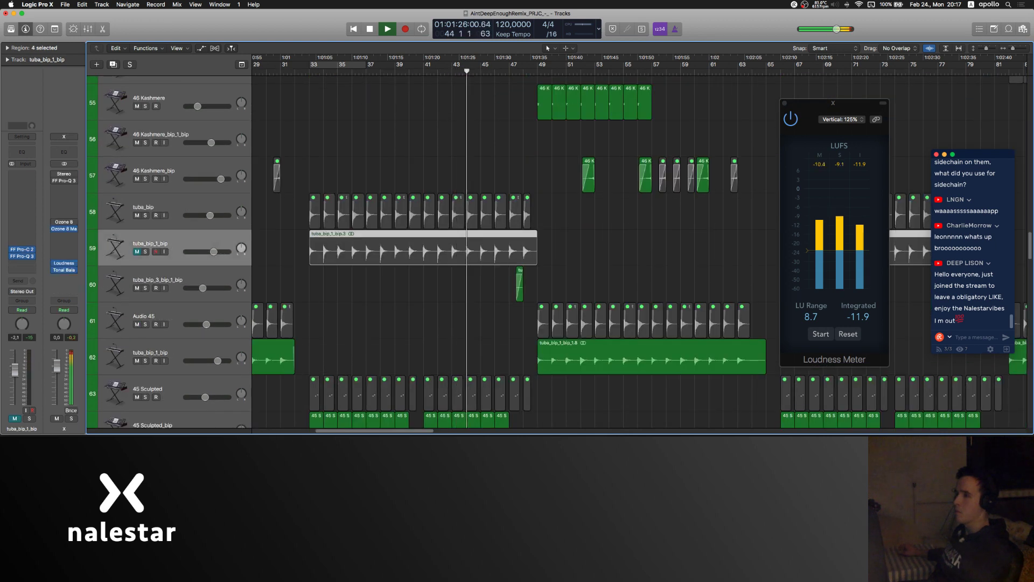
pyautogui.press('m')
pyautogui.moveTo(15, 370); pyautogui.dragTo(16, 368)
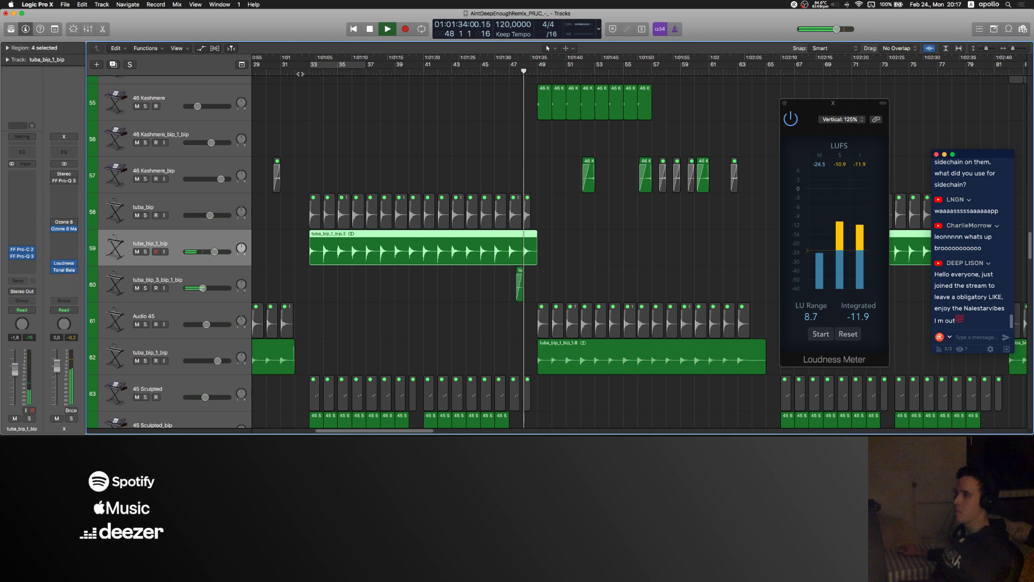
# Step: Stop playback and place the playhead at bar 32
pyautogui.hscroll(-4, 300, 74)
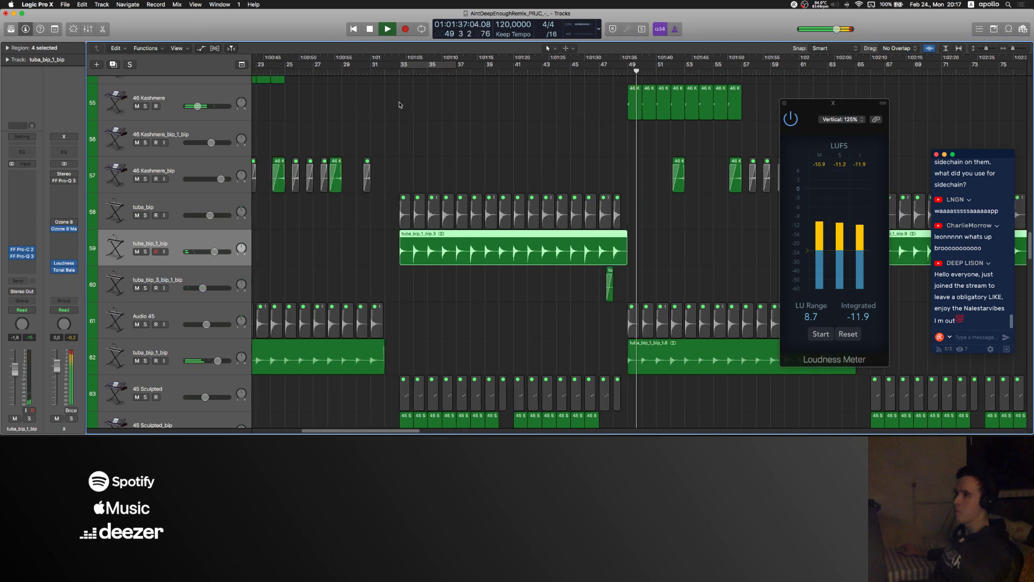
pyautogui.press('space')
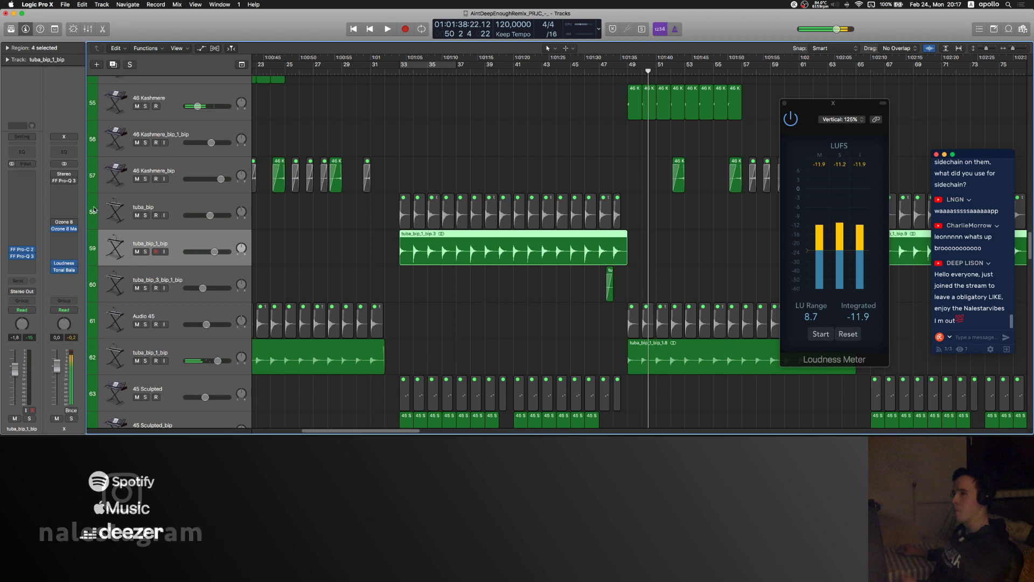
pyautogui.hscroll(-2, 377, 97)
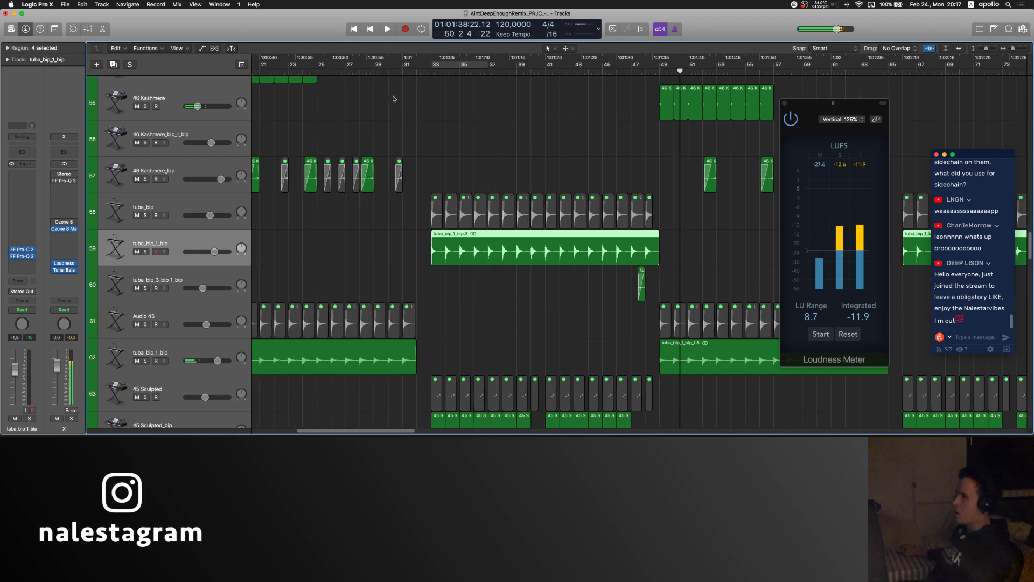
pyautogui.hscroll(-2, 393, 99)
pyautogui.click(485, 72)
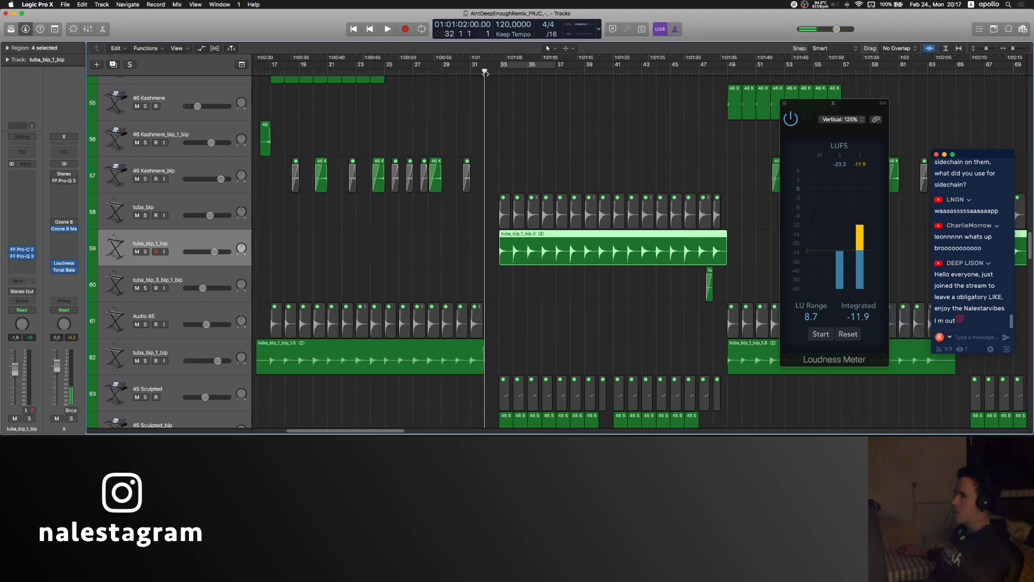
# Step: Insert a stereo C4 multiband processor on the output channel before Ozone 8 and adjust its low crossover
pyautogui.click(60, 203)
pyautogui.moveTo(113, 267)
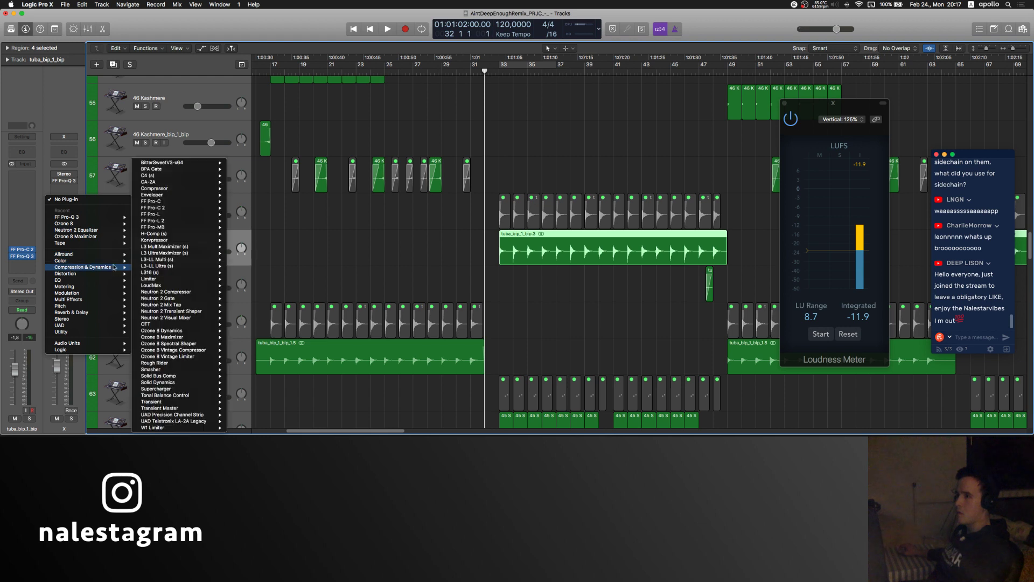
pyautogui.moveTo(195, 175)
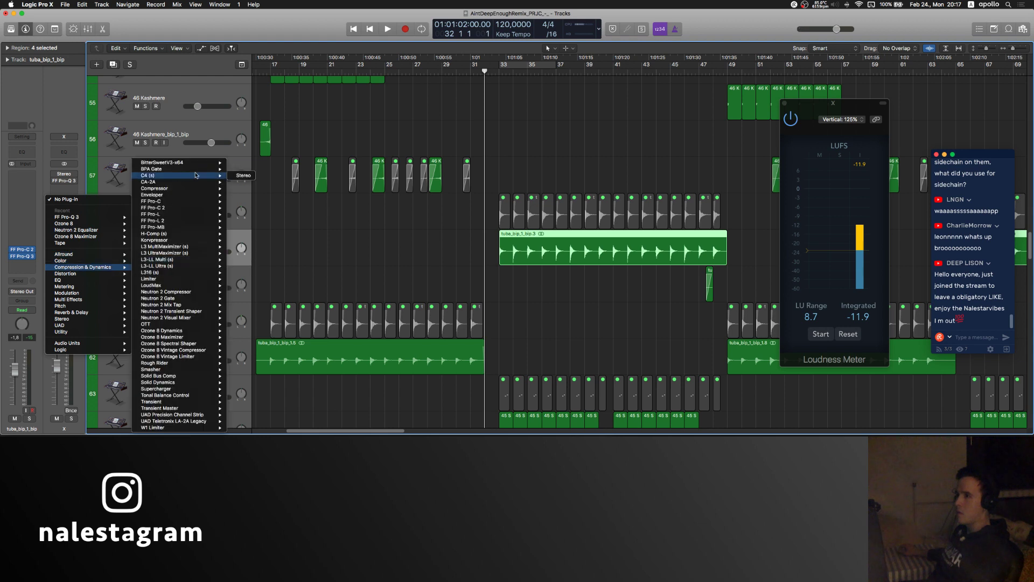
pyautogui.click(244, 175)
pyautogui.moveTo(221, 29); pyautogui.dragTo(375, 102)
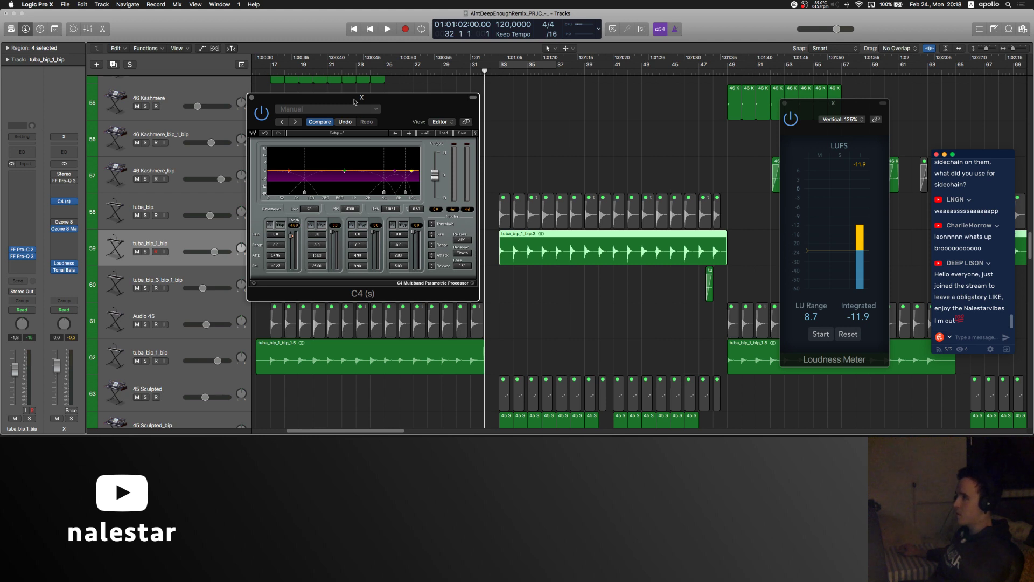
pyautogui.moveTo(354, 102); pyautogui.dragTo(434, 101)
pyautogui.moveTo(384, 192); pyautogui.dragTo(385, 190)
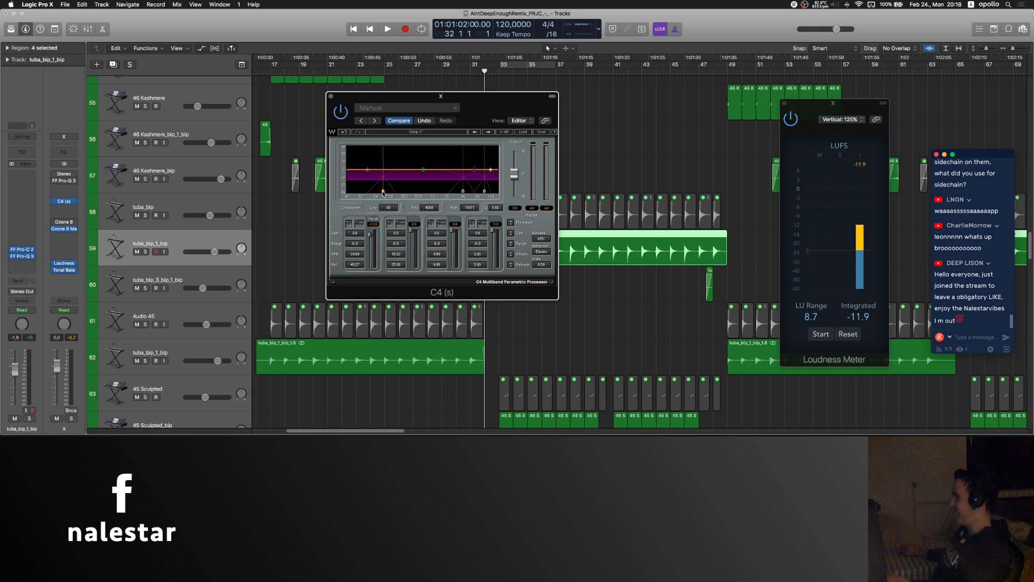
# Step: Audition the output channel with the C4 by playing from bar 17 and skipping to bar 25 and the drop at bar 32
pyautogui.click(270, 70)
pyautogui.press('space')
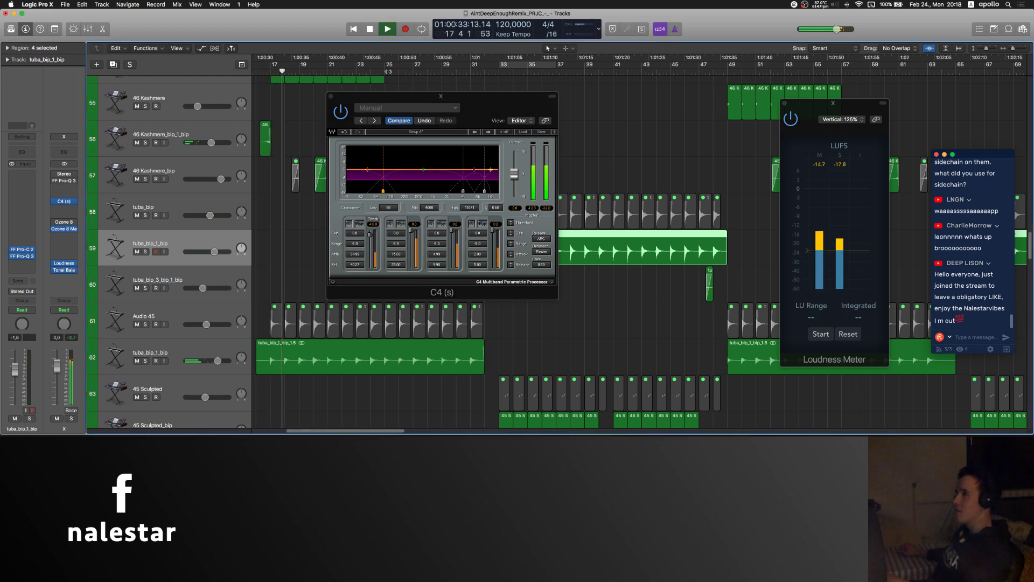
pyautogui.click(385, 67)
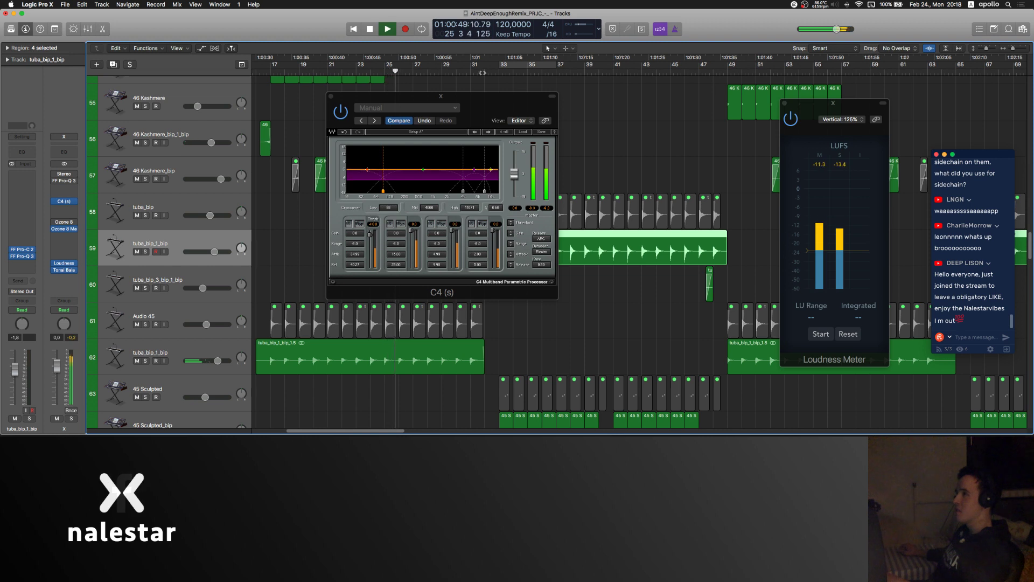
pyautogui.click(484, 67)
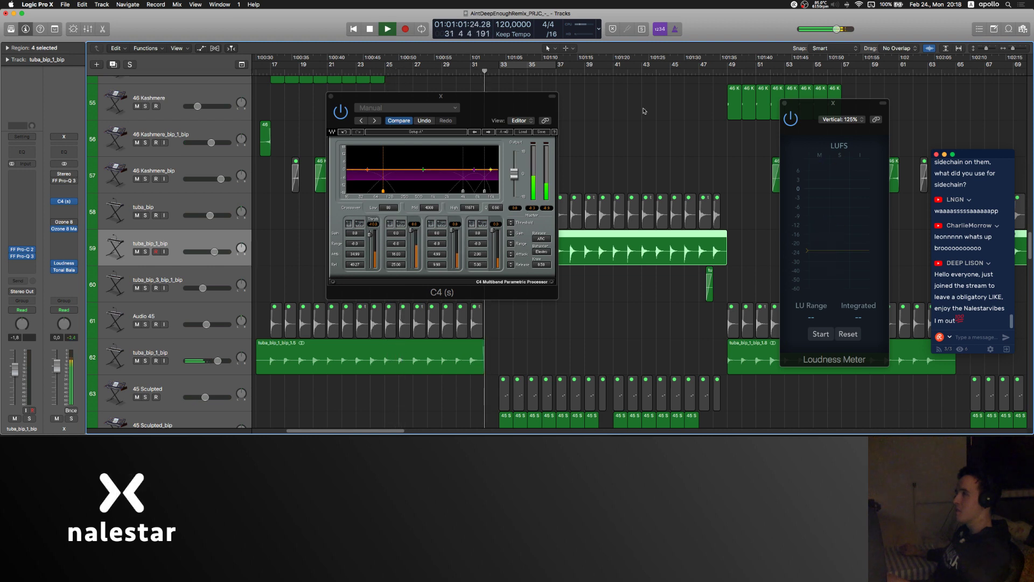
pyautogui.hscroll(5, 644, 111)
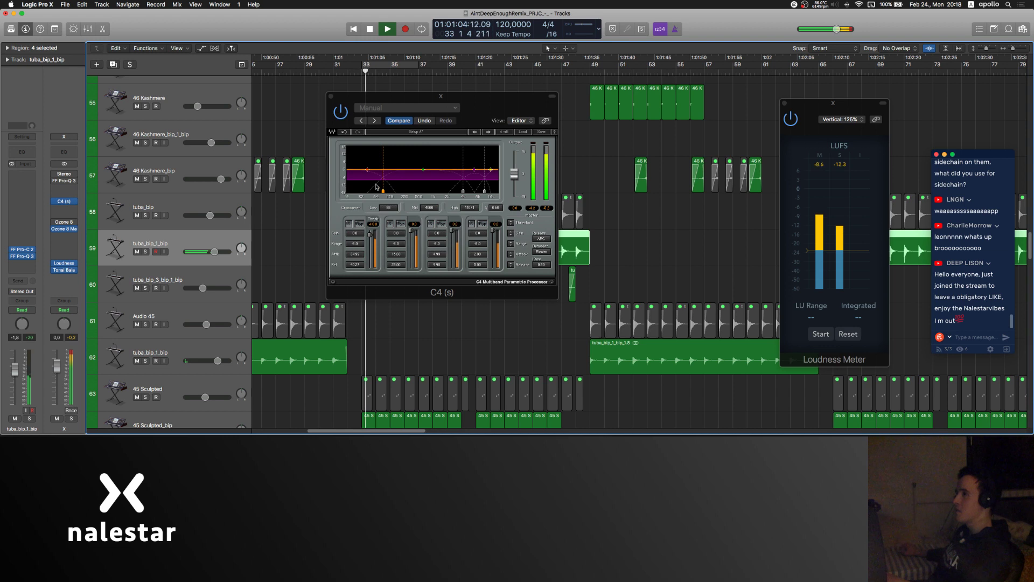
# Step: Lower the thresholds of the C4's two lowest bands during the drop and stop playback
pyautogui.click(368, 177)
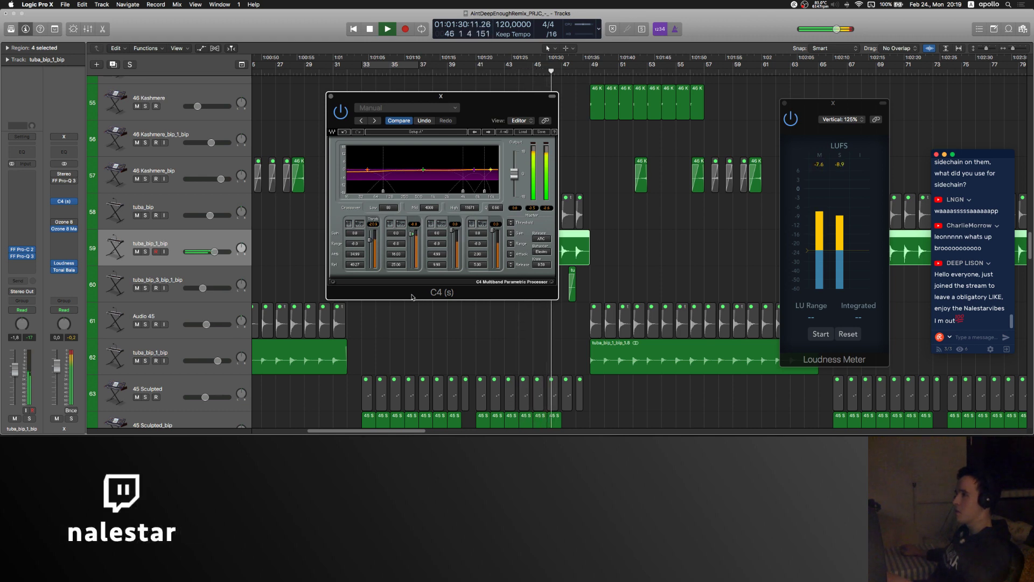
pyautogui.press('space')
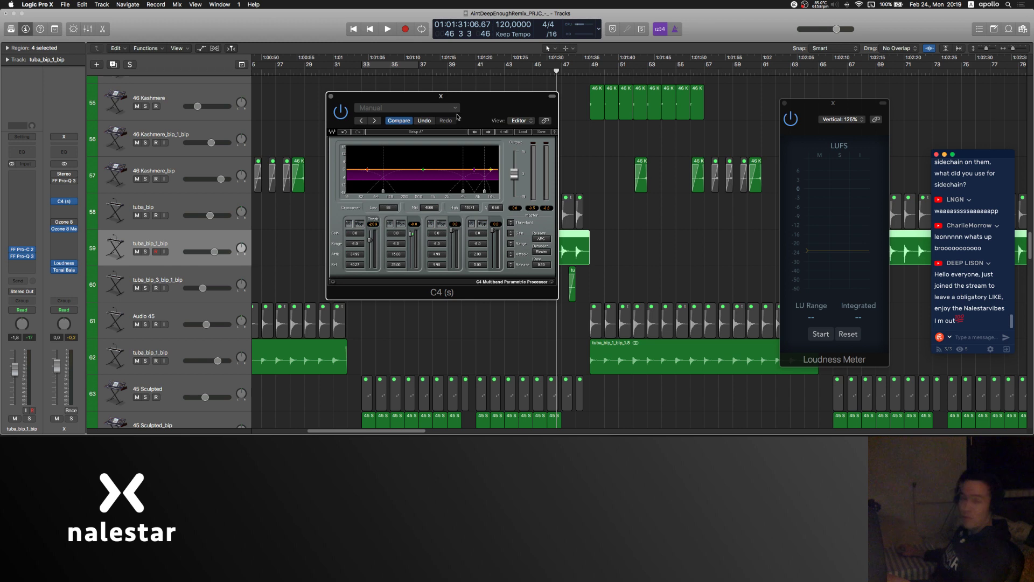
# Step: Close the C4 window and clear the region selection in the arrangement
pyautogui.press('super+w')
pyautogui.click(407, 97)
pyautogui.scroll(-3, 407, 97)
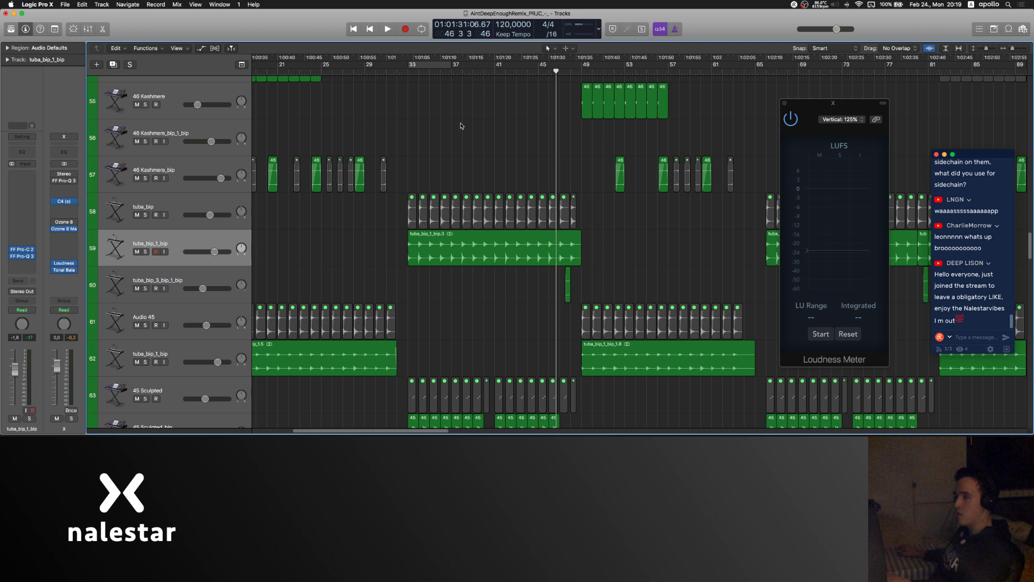
pyautogui.click(22, 263)
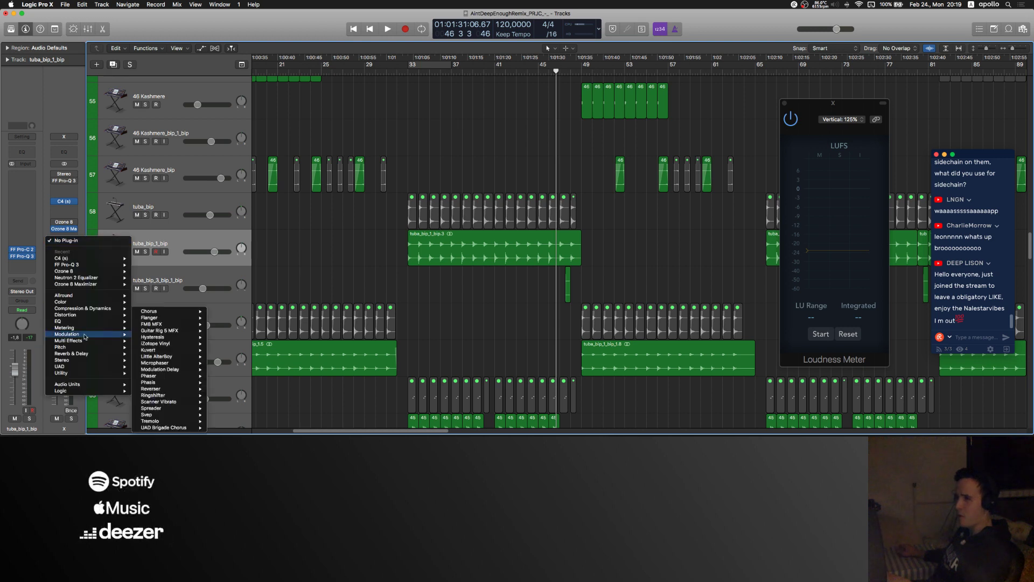
pyautogui.moveTo(81, 347)
pyautogui.click(225, 361)
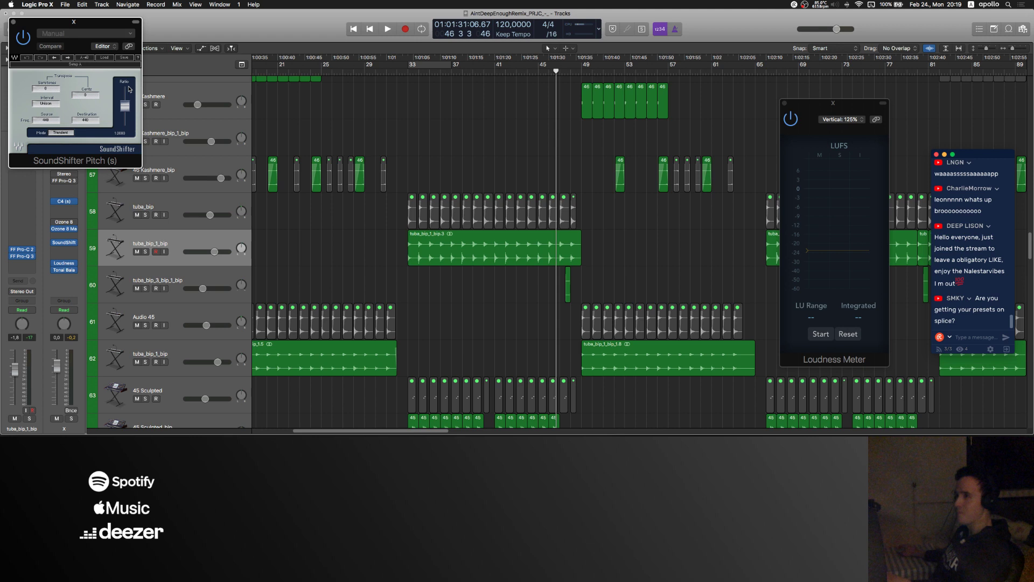
pyautogui.click(13, 22)
pyautogui.click(77, 247)
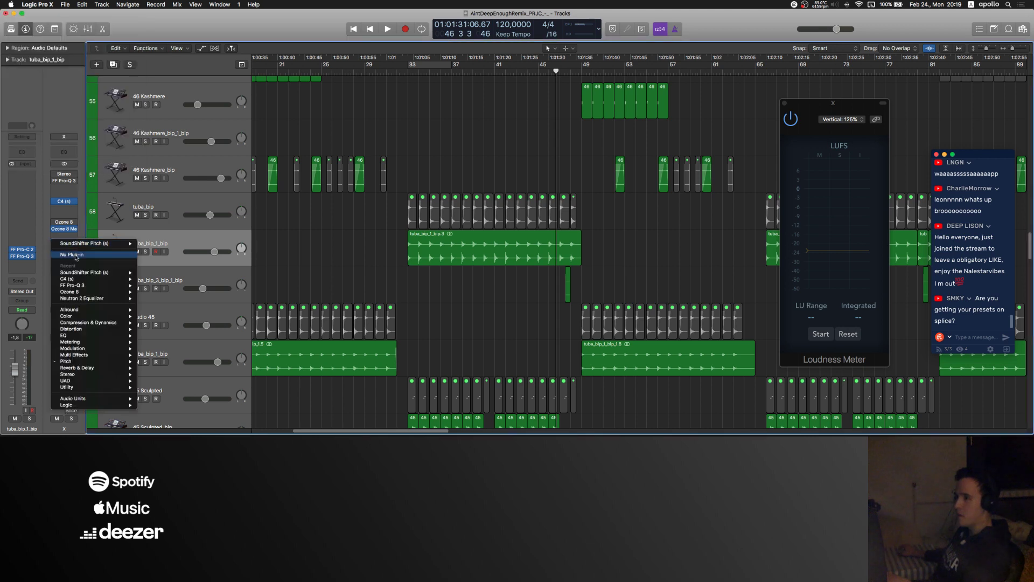
pyautogui.click(80, 244)
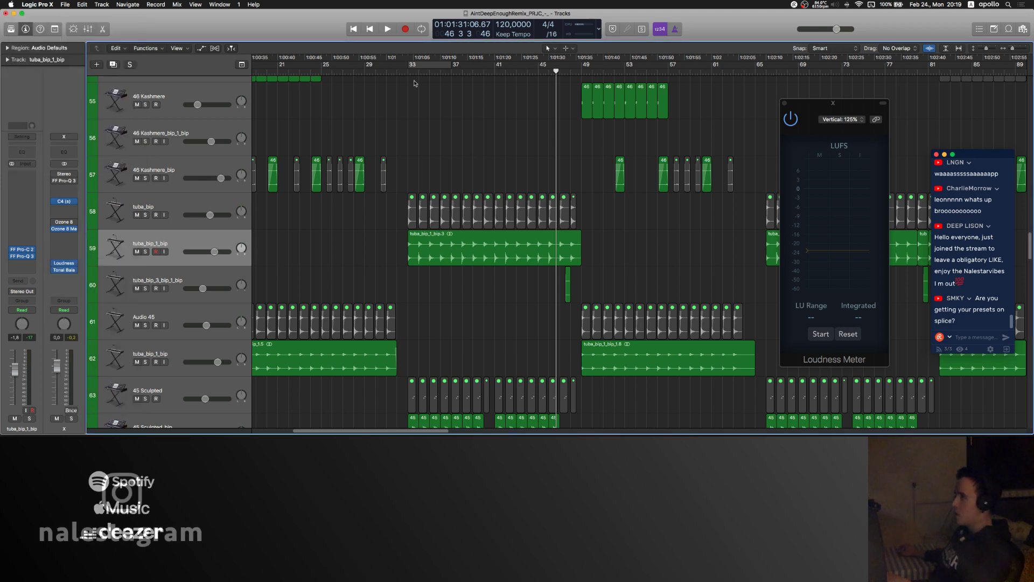
# Step: Place the playhead at bar 33 and insert a stereo FF Pro-C 2 on the output channel between the C4 and Ozone 8
pyautogui.click(403, 73)
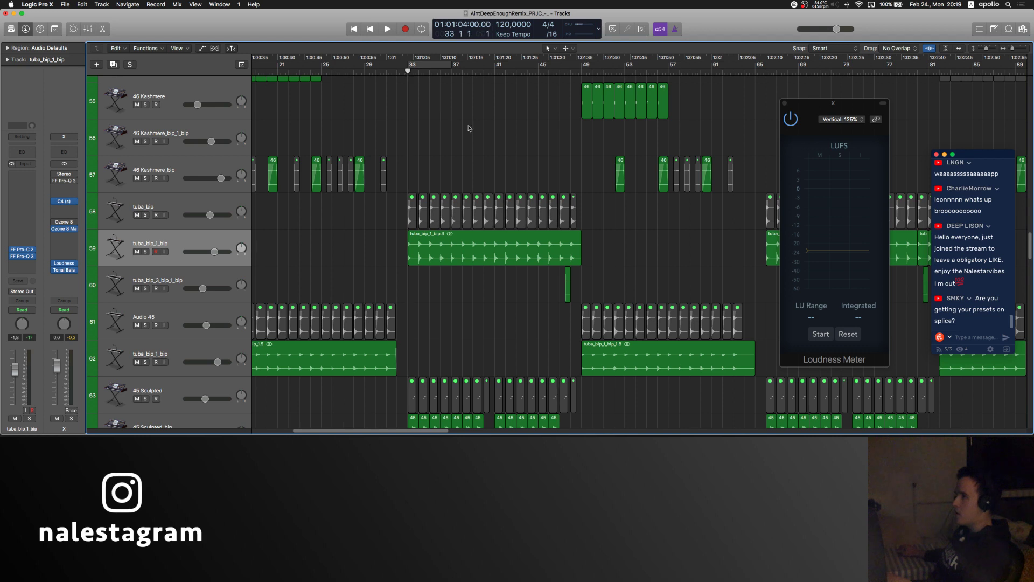
pyautogui.click(64, 208)
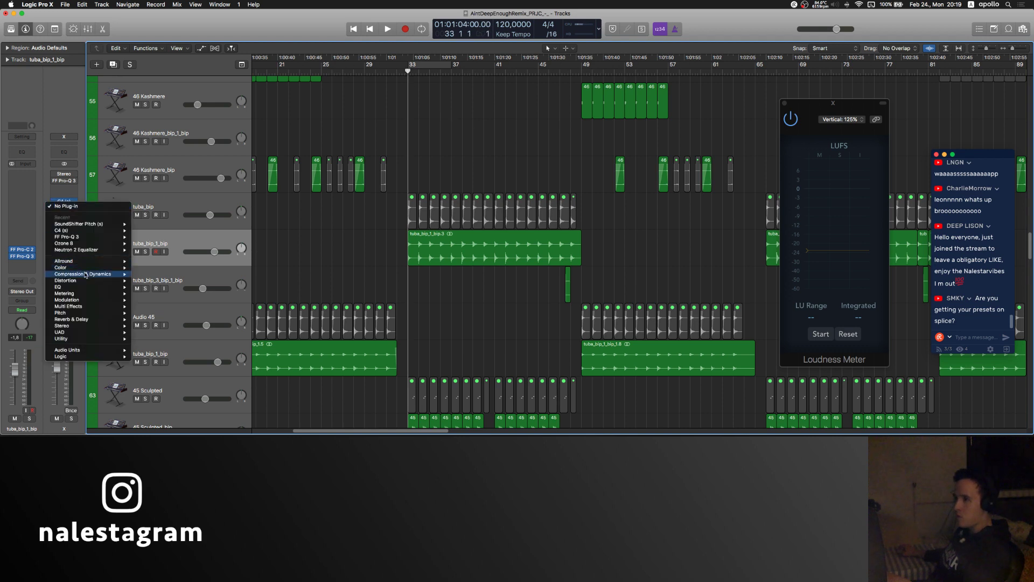
pyautogui.moveTo(85, 276)
pyautogui.moveTo(208, 275)
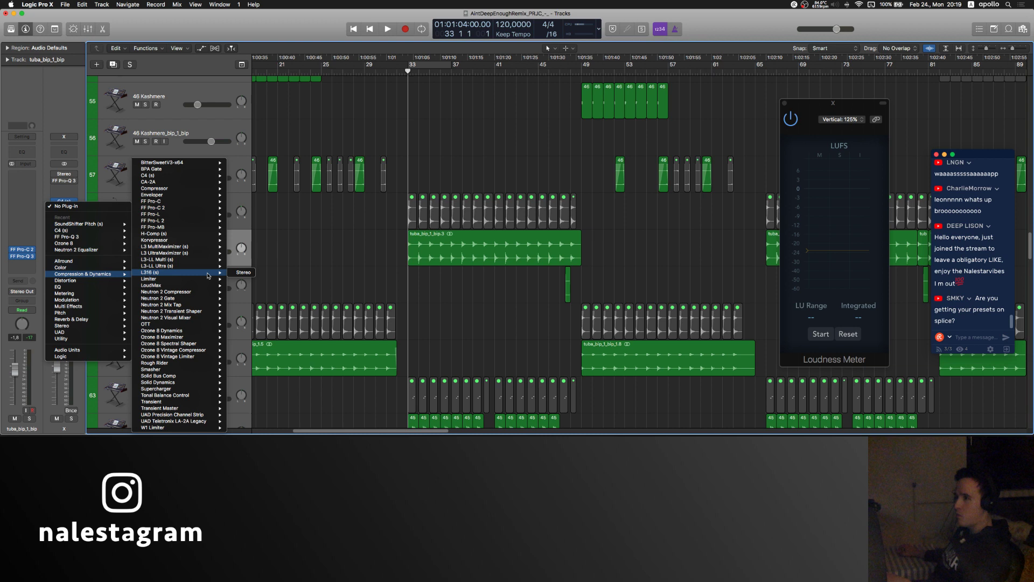
pyautogui.moveTo(209, 209)
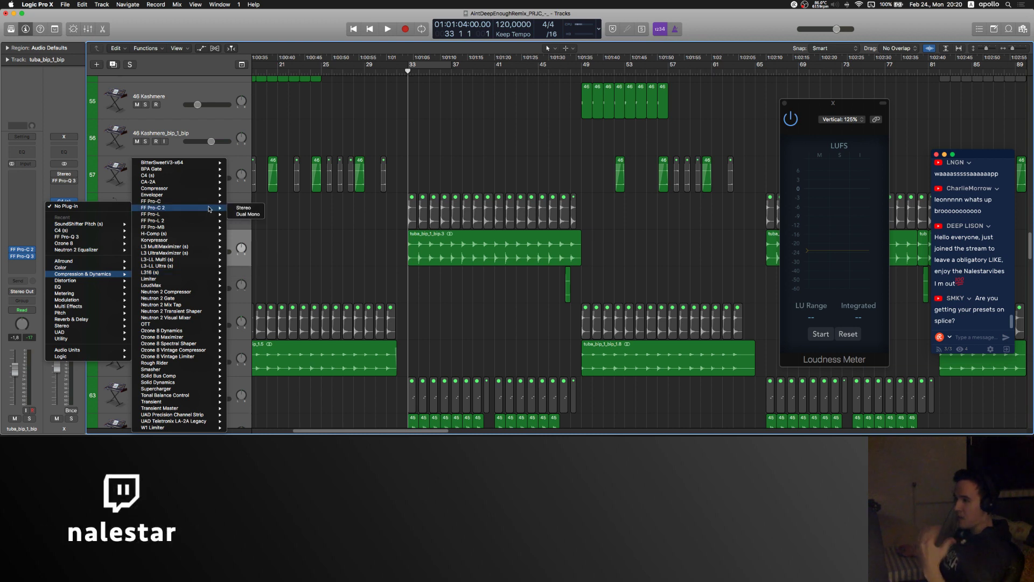
pyautogui.click(241, 209)
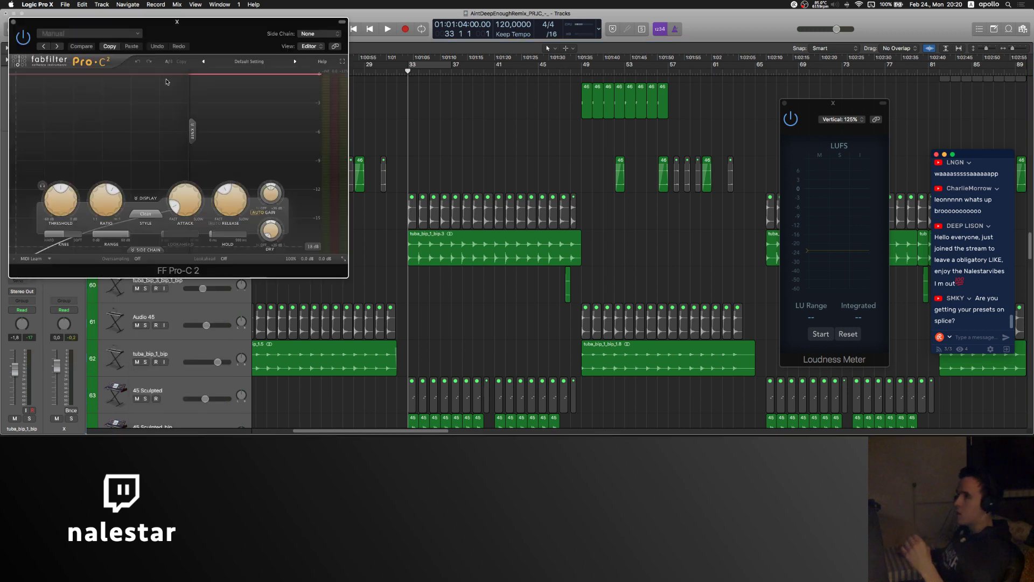
# Step: Lower the Pro-C 2's ratio to its minimum, raise the attack slightly and set the release to about 147 ms
pyautogui.moveTo(98, 215); pyautogui.dragTo(110, 277)
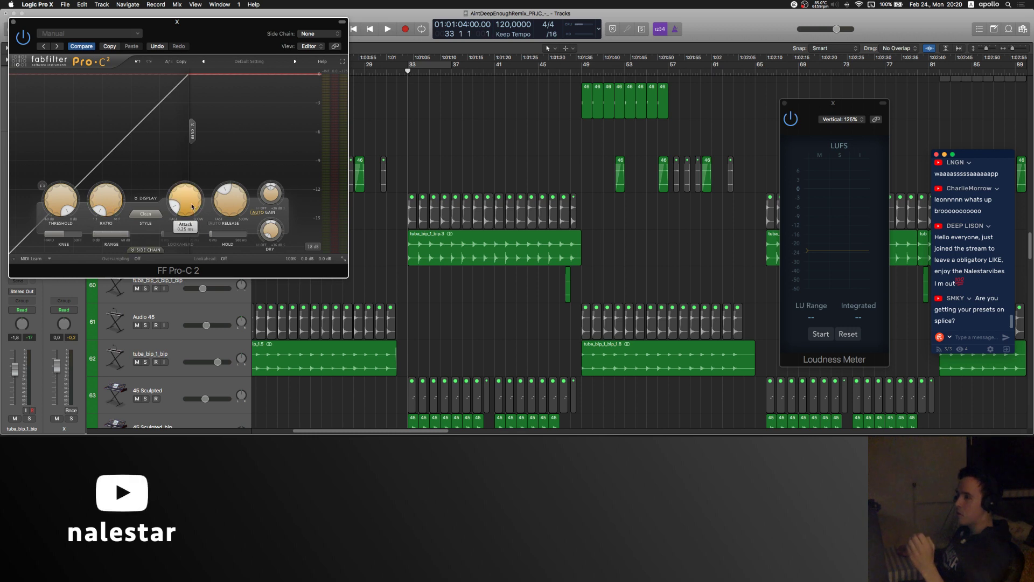
pyautogui.moveTo(241, 214)
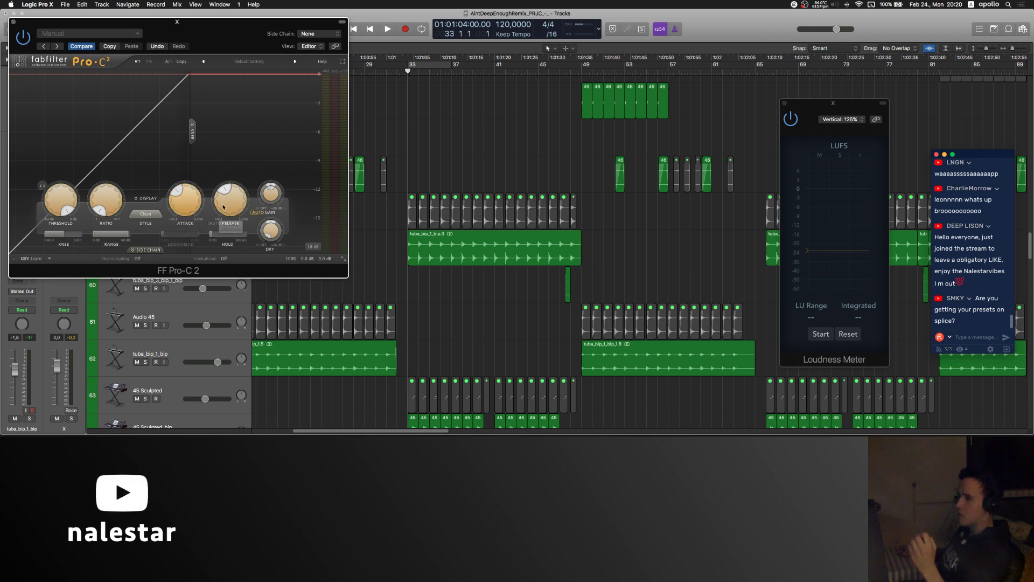
pyautogui.scroll(-1, 241, 214)
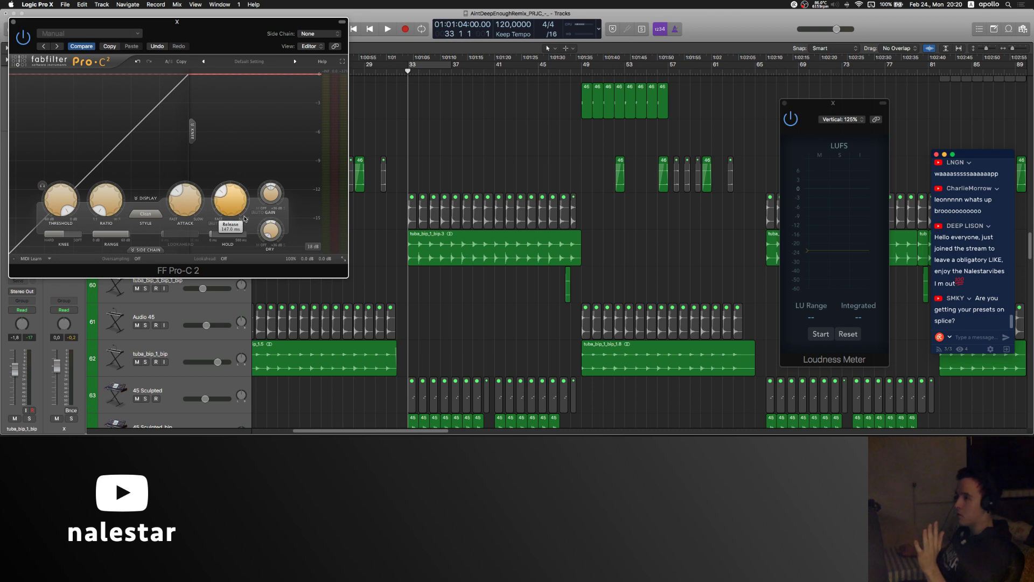
pyautogui.scroll(-1, 245, 226)
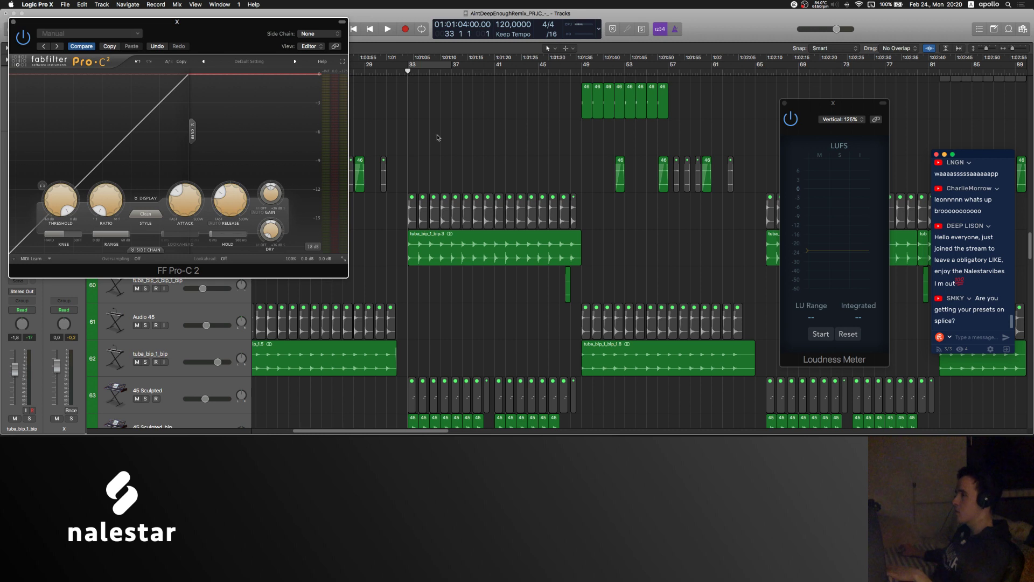
# Step: Play the drop from bar 33 while raising the Pro-C 2's ratio slightly and lowering its threshold for light gain reduction, and stop playback
pyautogui.press('space')
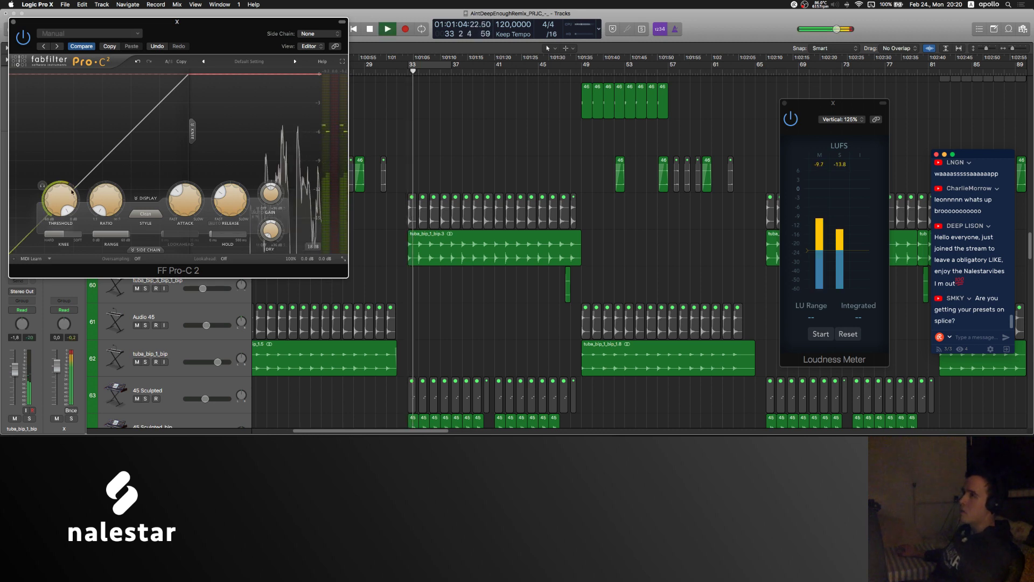
pyautogui.moveTo(59, 210)
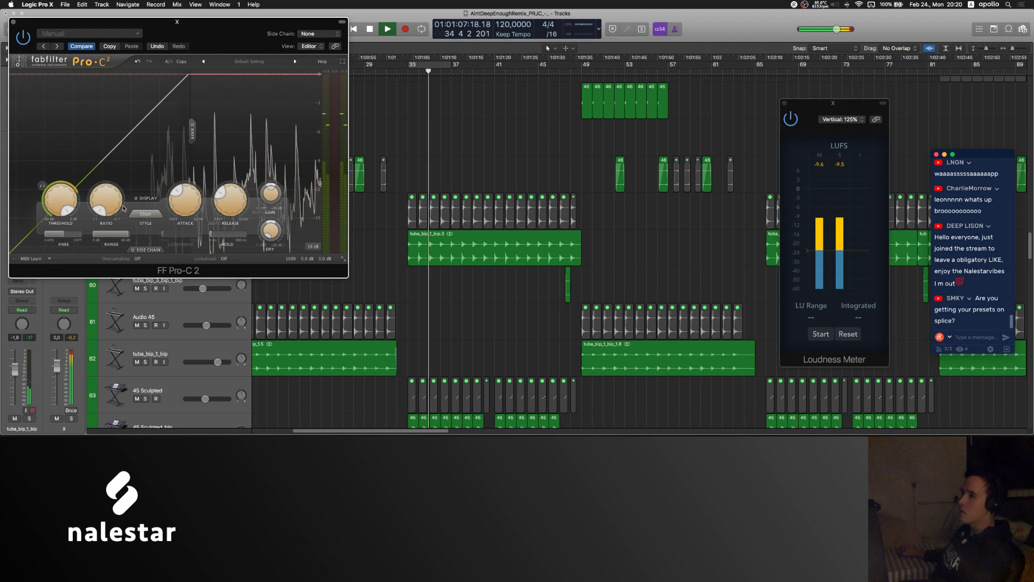
pyautogui.moveTo(123, 209); pyautogui.dragTo(116, 230)
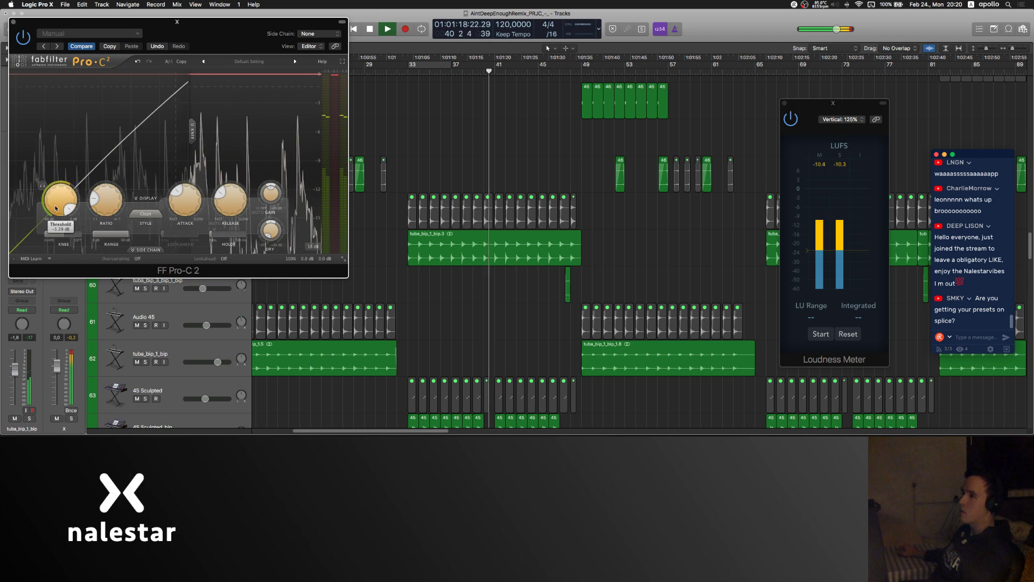
pyautogui.moveTo(57, 217); pyautogui.dragTo(69, 294)
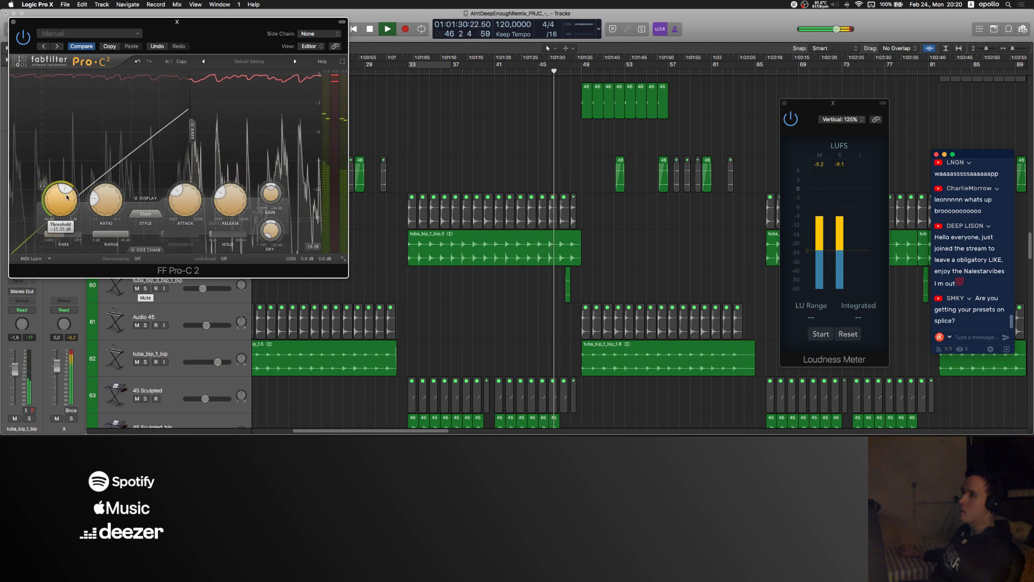
pyautogui.moveTo(60, 203); pyautogui.dragTo(60, 179)
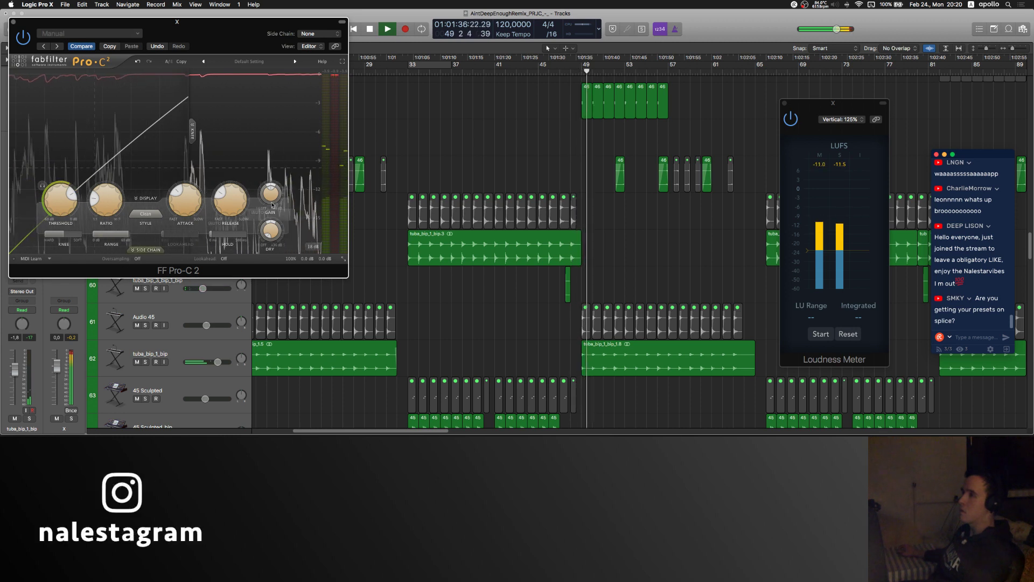
pyautogui.press('space')
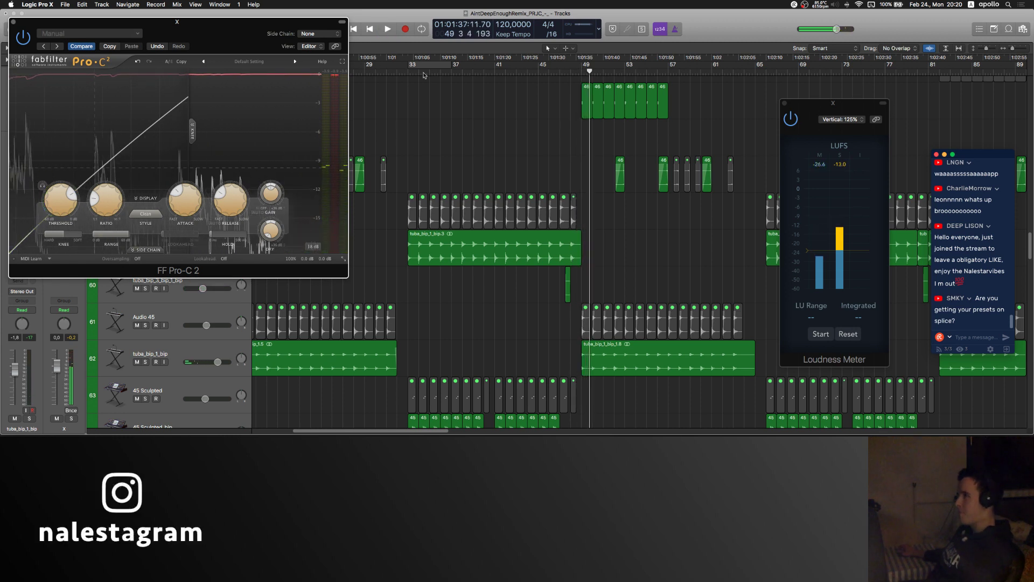
# Step: Move back in the arrangement and start playback from bar 16 to hear the section leading into the drop
pyautogui.click(408, 71)
pyautogui.hscroll(-3, 501, 139)
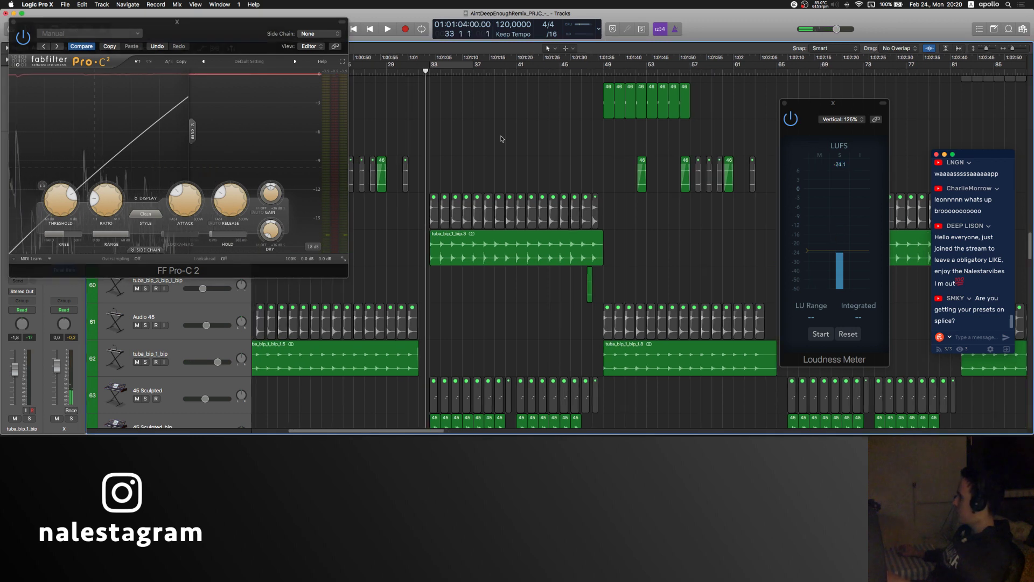
pyautogui.hscroll(-2, 501, 139)
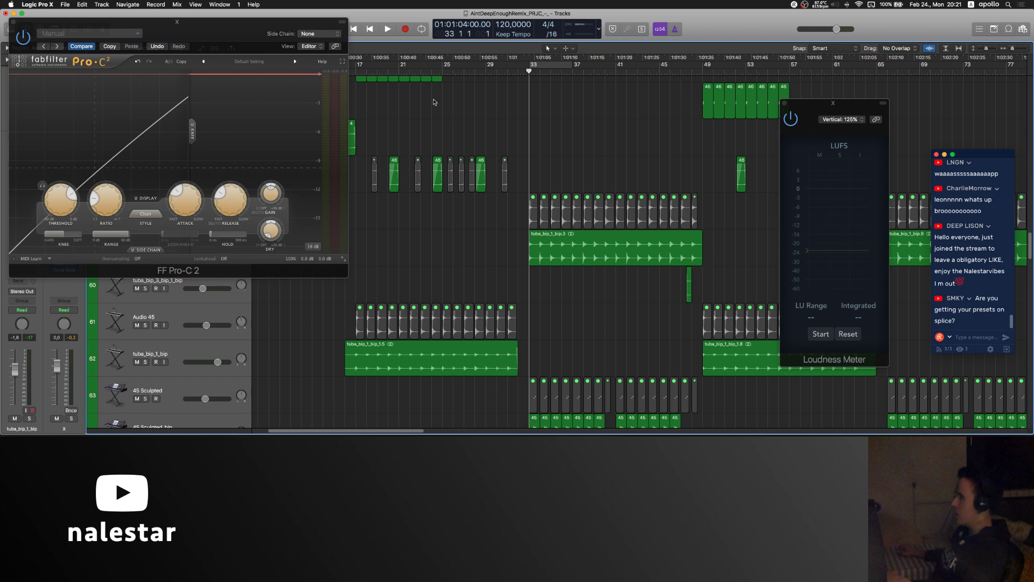
pyautogui.scroll(-3, 434, 100)
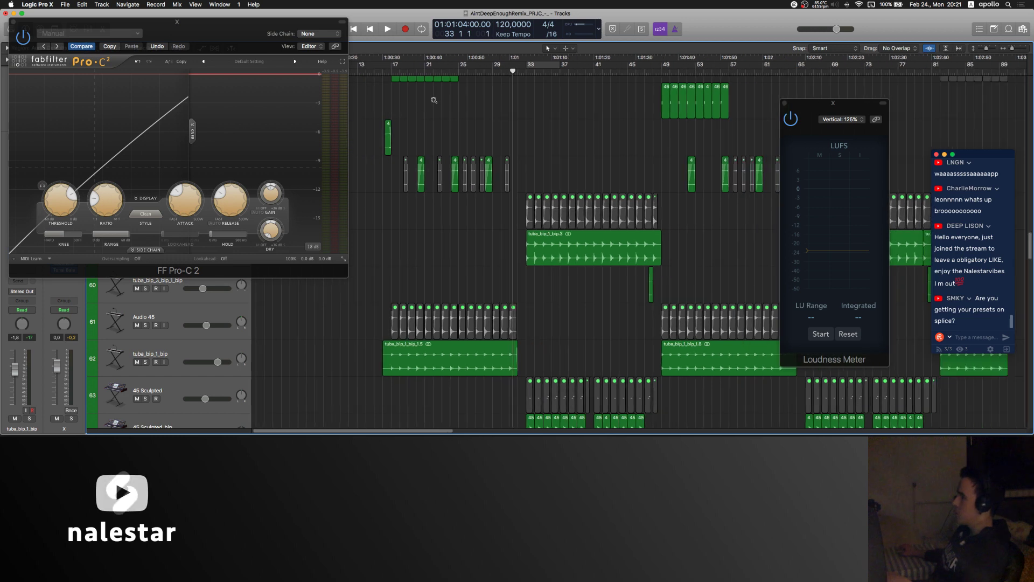
pyautogui.scroll(-1, 434, 100)
pyautogui.press('space')
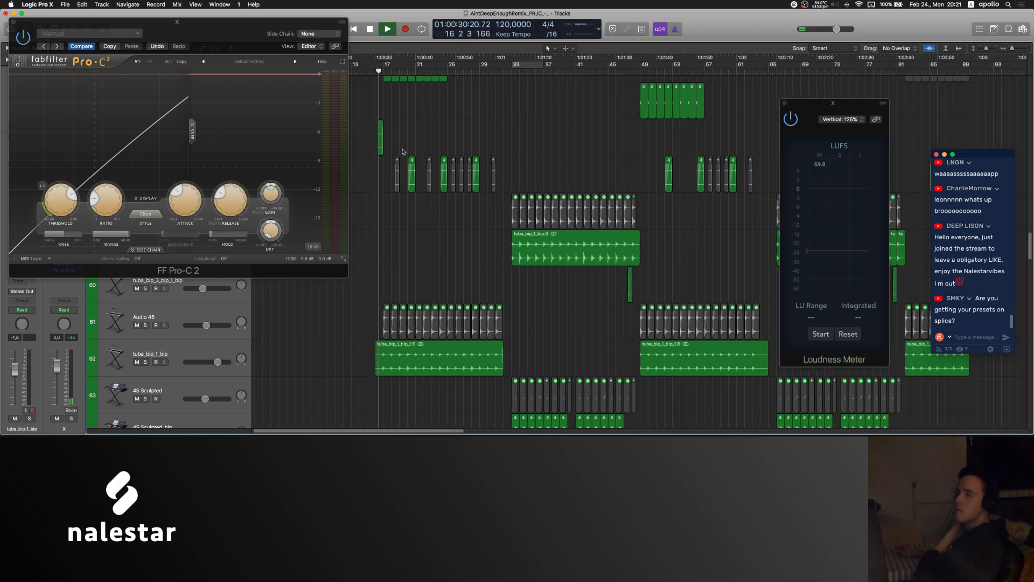
# Step: Fine-tune the Pro-C 2's attack and widen its knee during playback, and close its window
pyautogui.moveTo(191, 206); pyautogui.dragTo(192, 218)
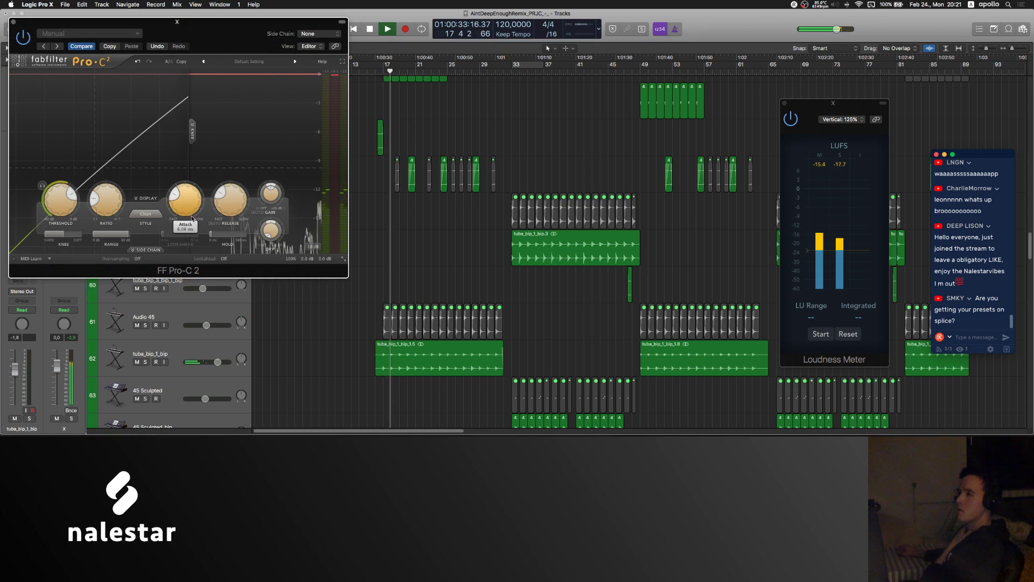
pyautogui.moveTo(64, 235); pyautogui.dragTo(90, 235)
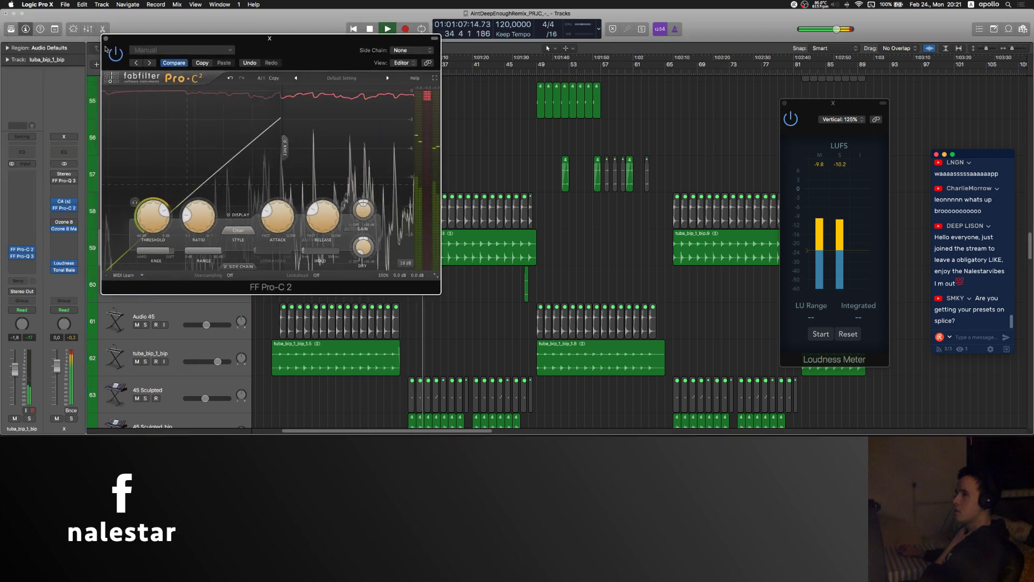
pyautogui.click(105, 39)
# Step: Close and reopen the output channel's Loudness Meter window during playback
pyautogui.scroll(-10, 353, 224)
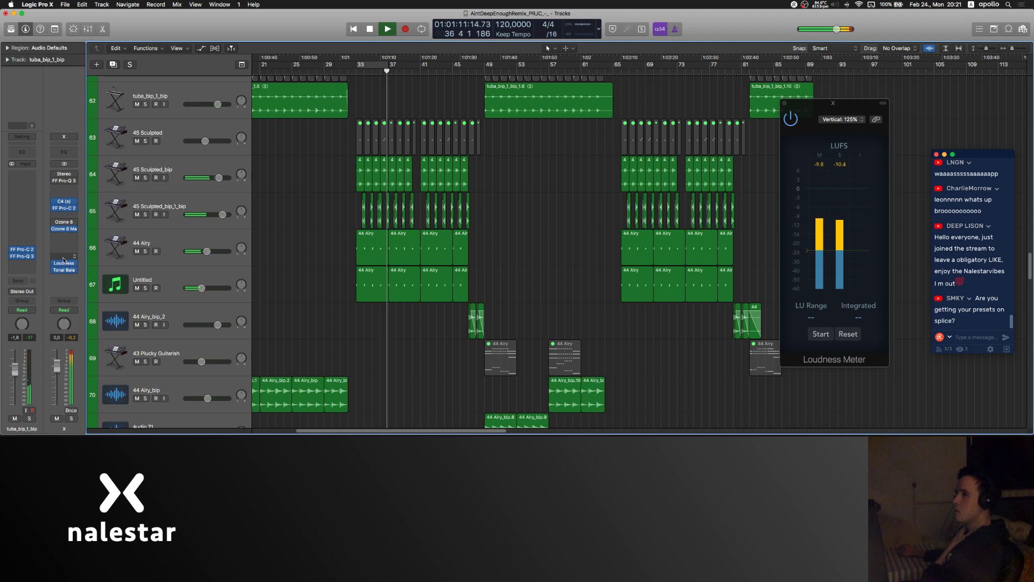
pyautogui.click(64, 264)
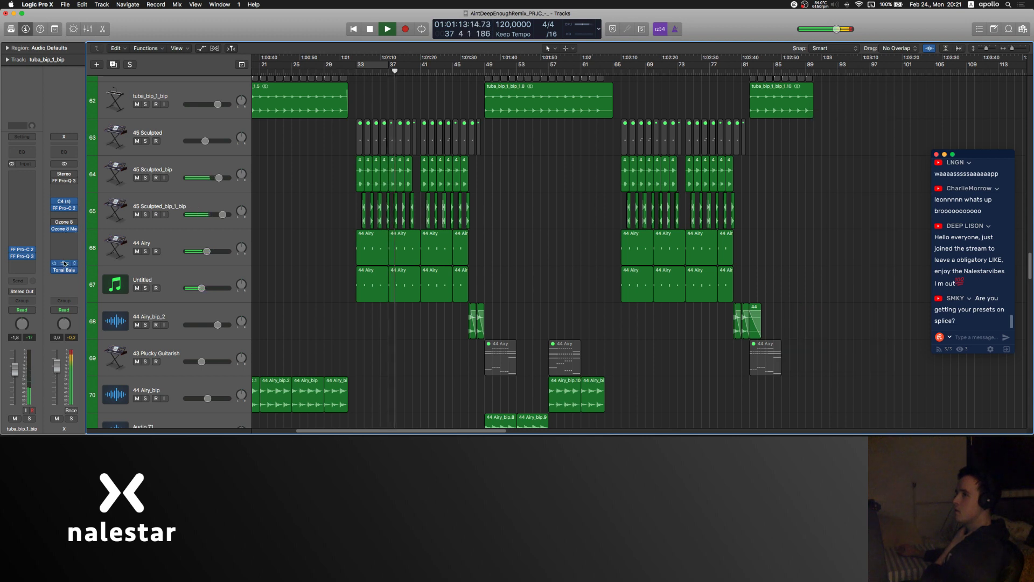
pyautogui.click(64, 264)
pyautogui.scroll(10, 388, 201)
pyautogui.scroll(20, 388, 201)
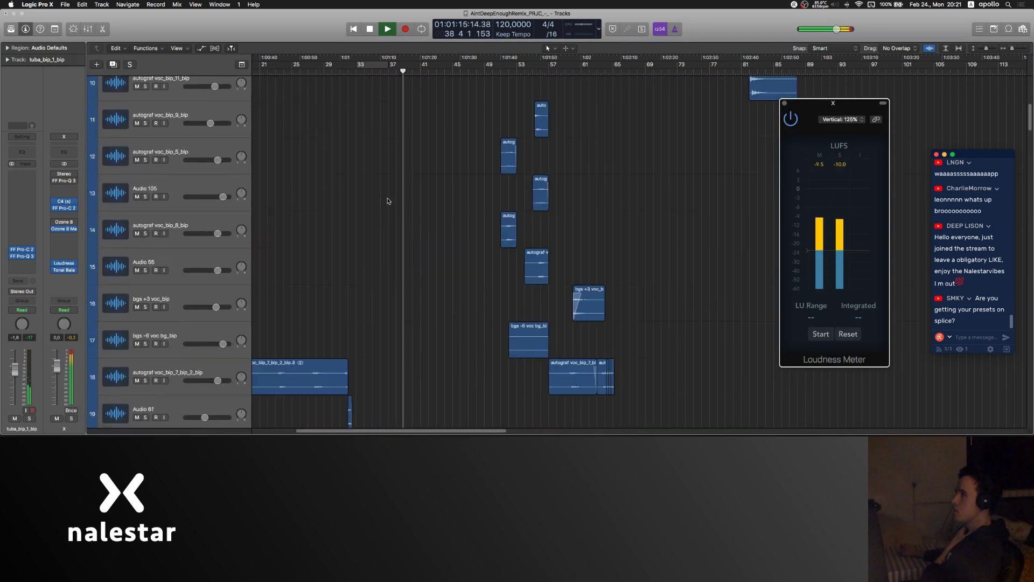
# Step: With the Ghost track selected, add an FF Pro-Q 3 after the Pro-C 2 on the output channel and raise its output level to about +2.1 dB
pyautogui.click(161, 158)
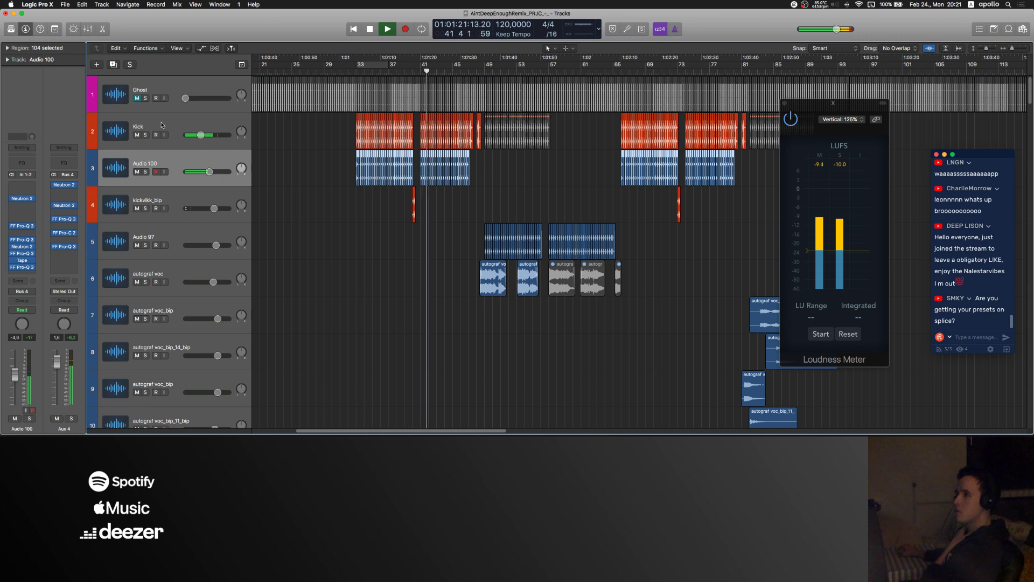
pyautogui.click(187, 85)
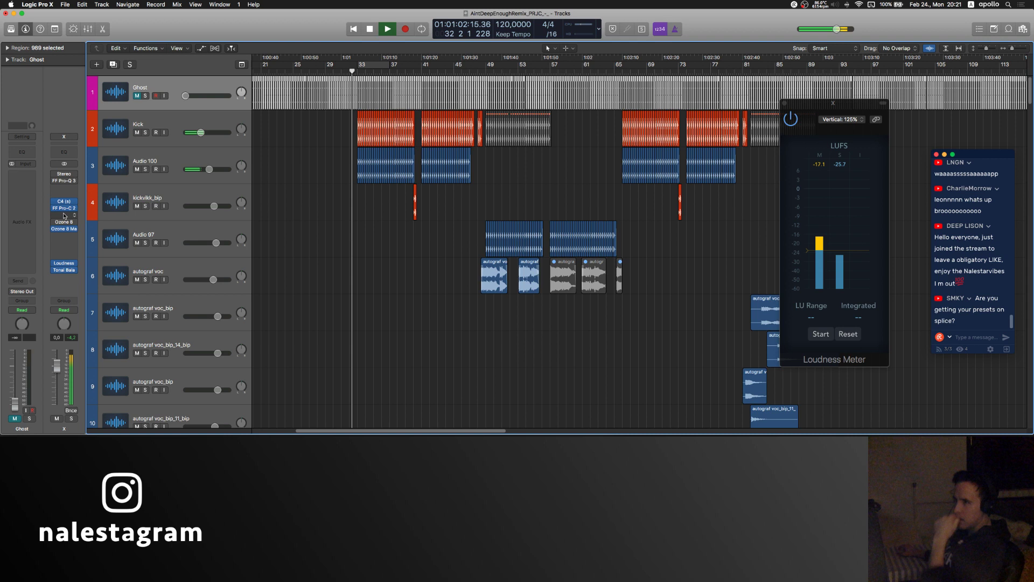
pyautogui.click(64, 180)
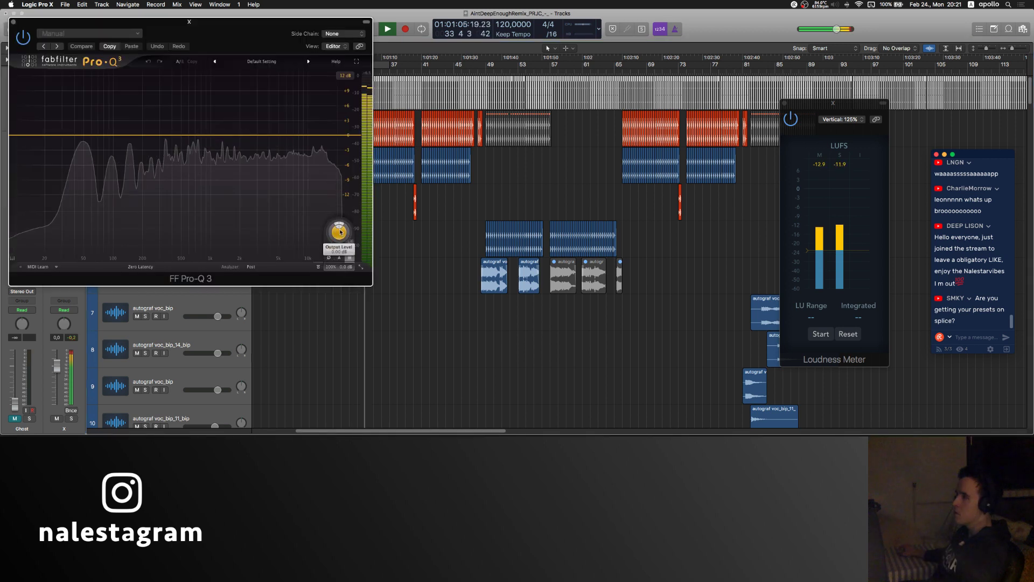
pyautogui.moveTo(340, 218); pyautogui.dragTo(340, 229)
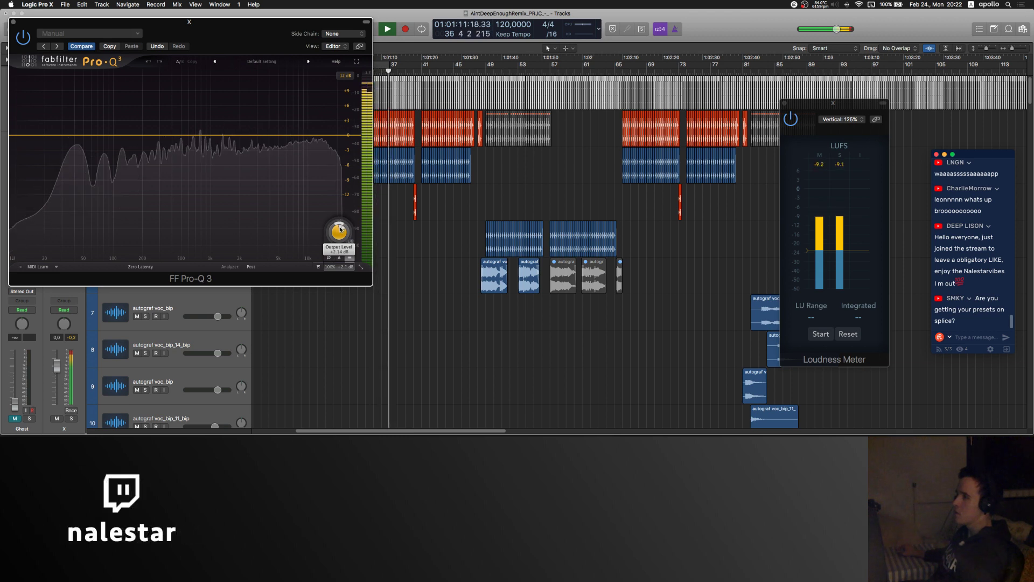
pyautogui.moveTo(212, 26); pyautogui.dragTo(525, 118)
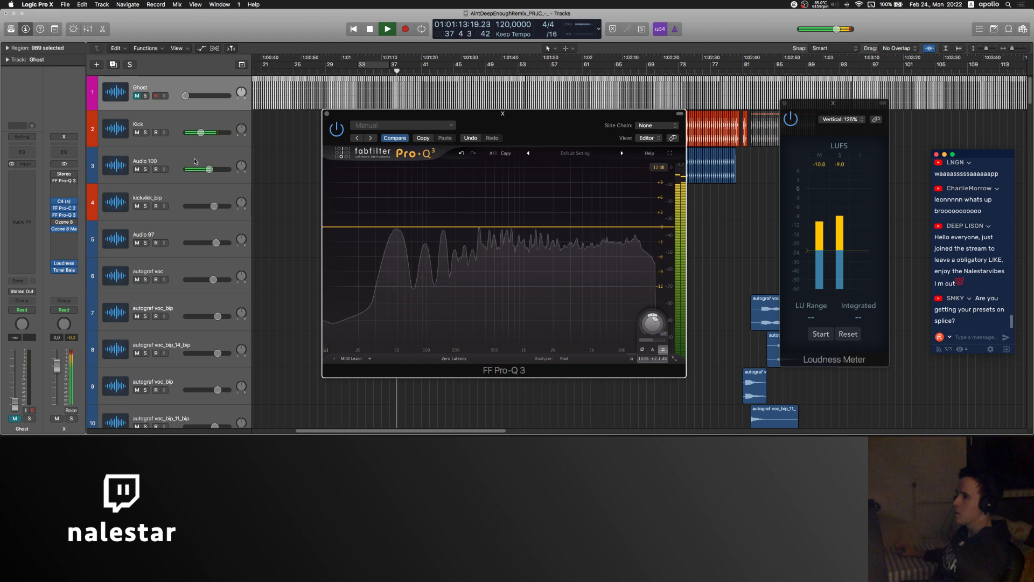
# Step: Close the output channel's Pro-Q 3 window and clear the region selection during playback
pyautogui.click(83, 404)
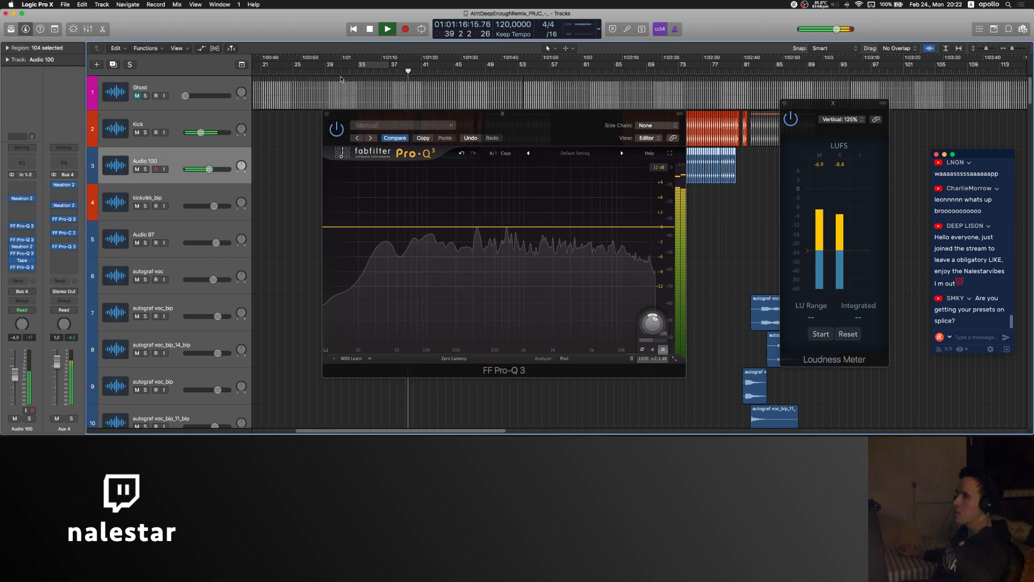
pyautogui.click(326, 114)
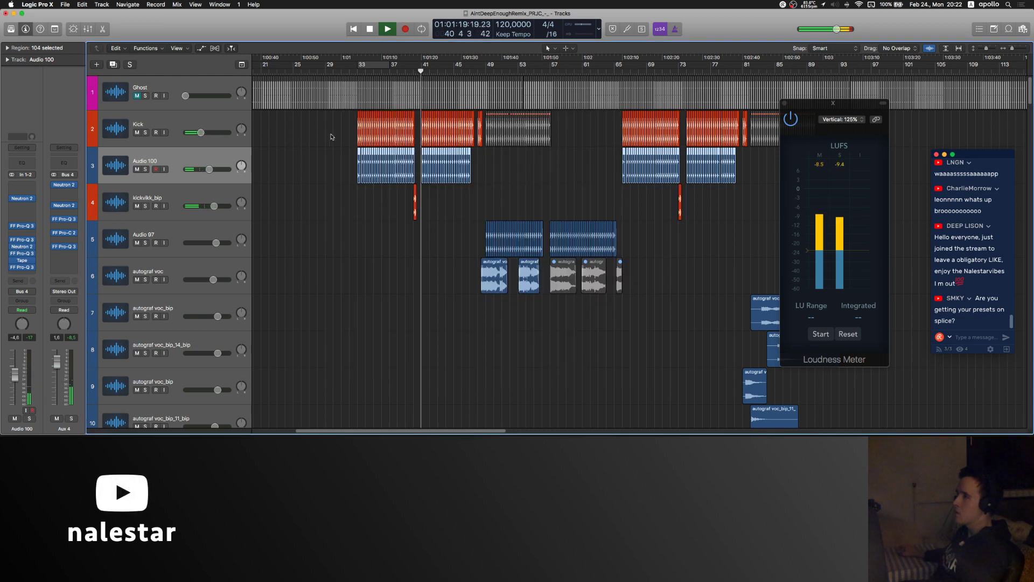
pyautogui.click(385, 225)
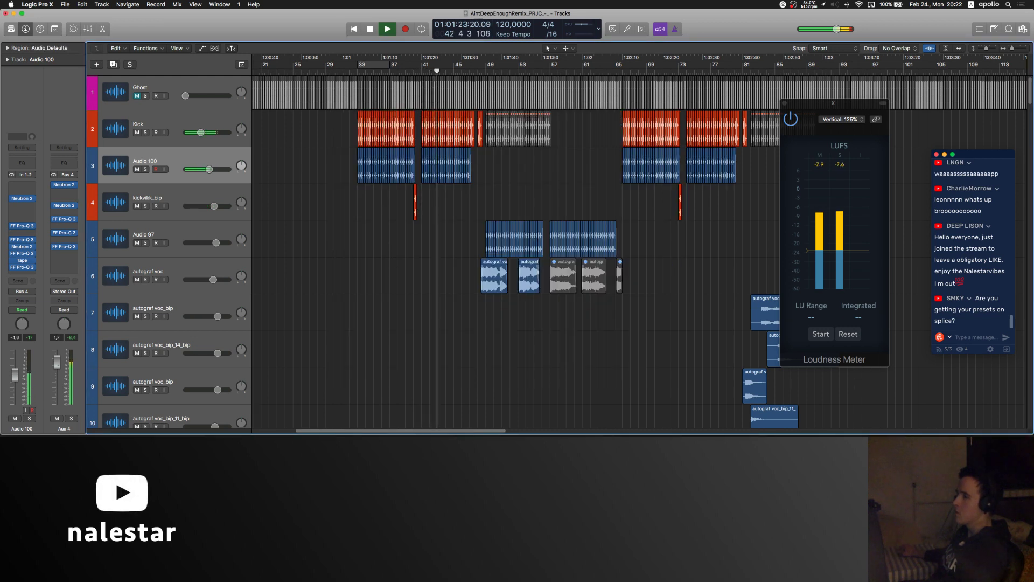
# Step: Mute the VDUB2 Ride 49 track to hear the drop without it
pyautogui.hscroll(3, 350, 251)
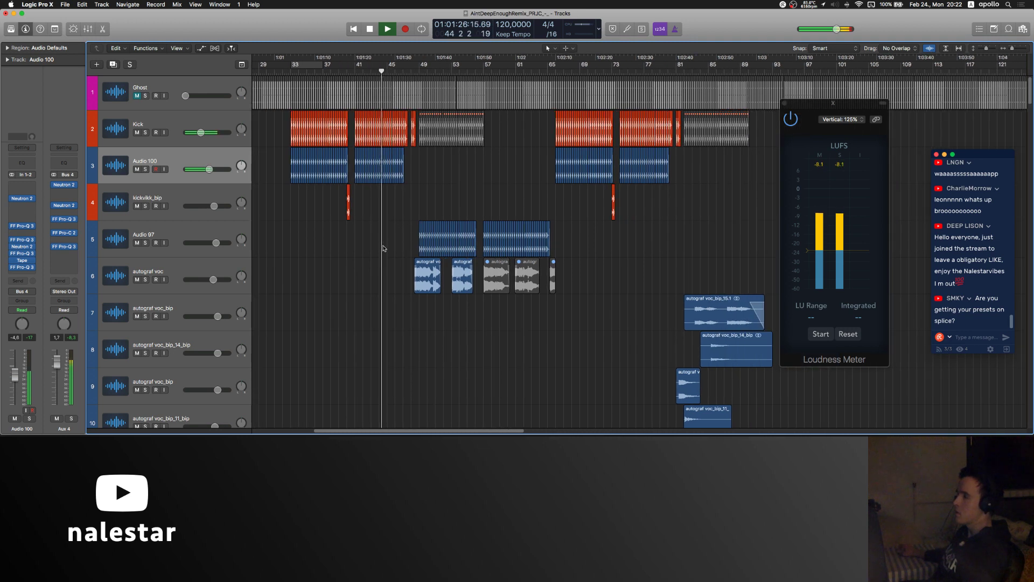
pyautogui.scroll(-20, 383, 248)
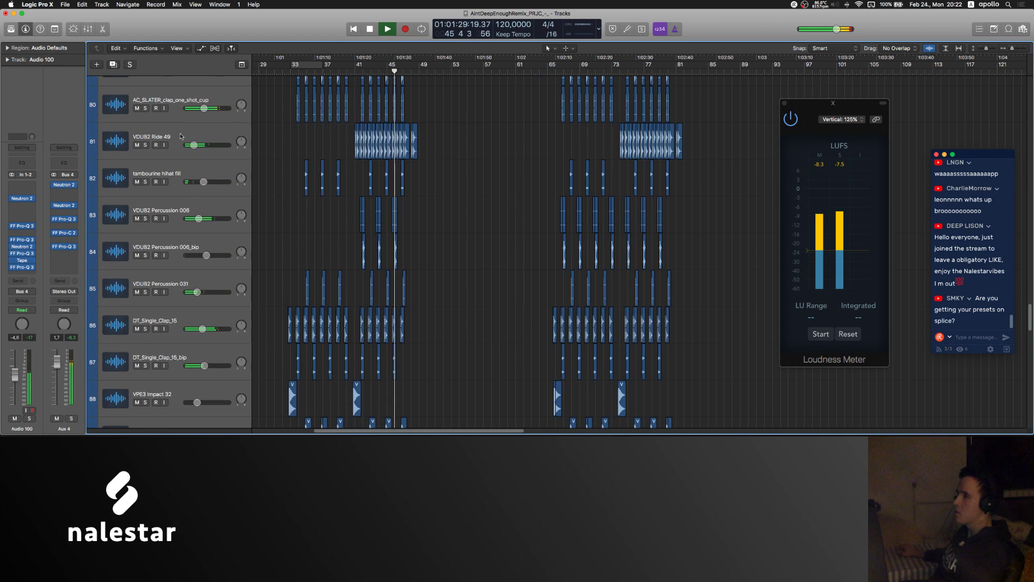
pyautogui.click(144, 148)
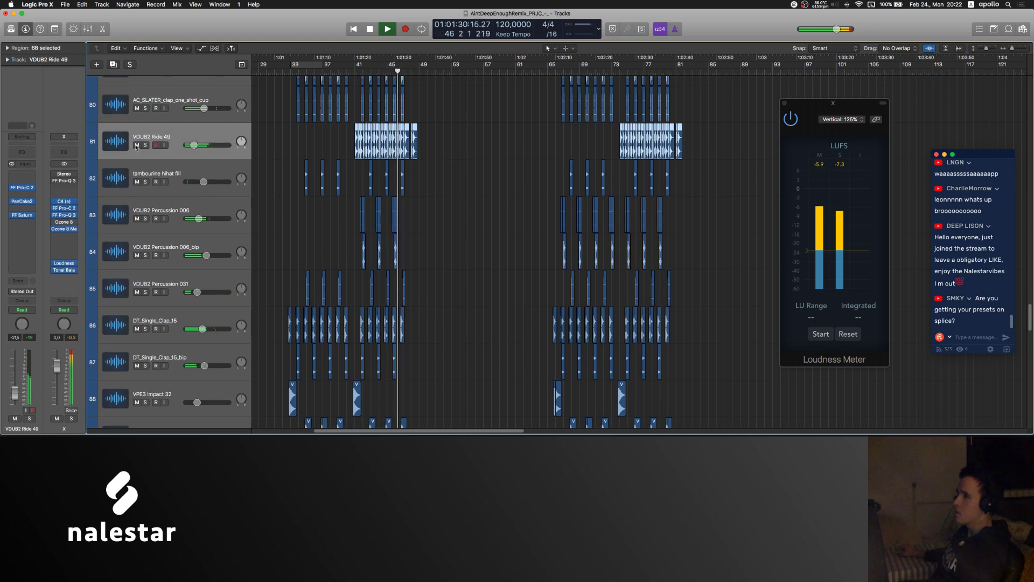
pyautogui.click(136, 146)
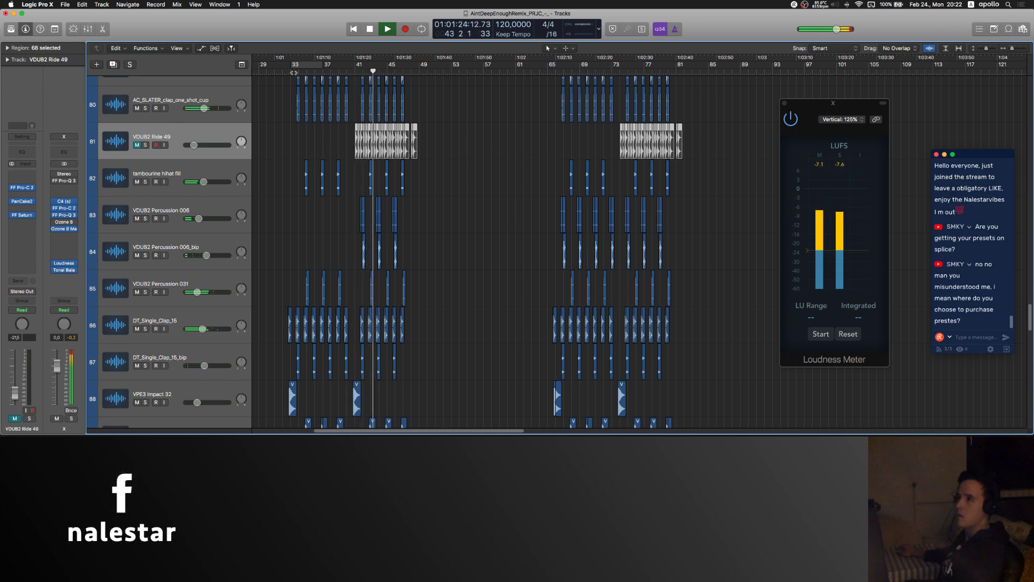
# Step: Check the mix in the output channel's Tonal Balance Control using the Fine view, and close its window
pyautogui.click(64, 271)
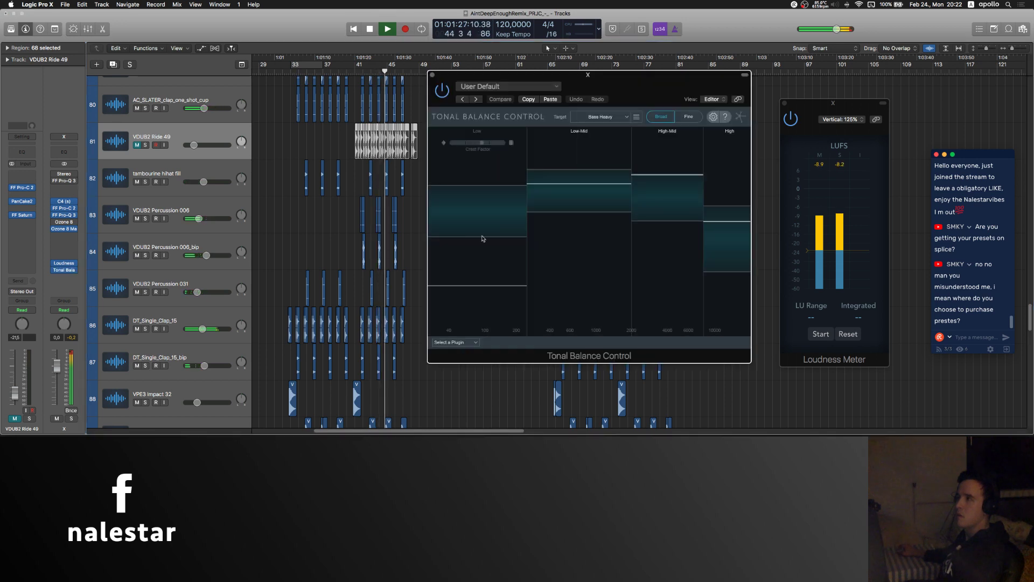
pyautogui.click(688, 117)
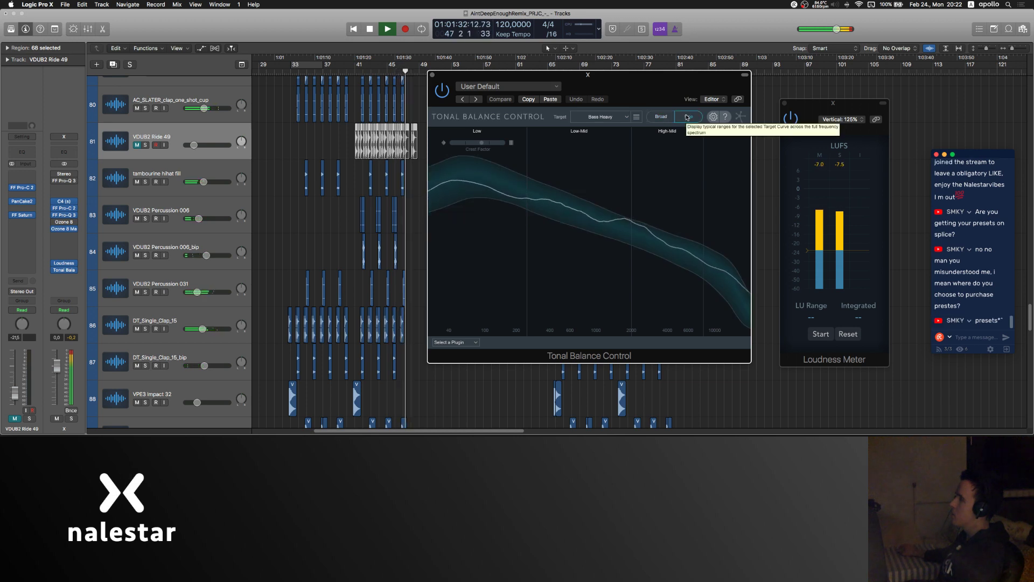
pyautogui.click(432, 75)
# Step: Move the VAD1 FX Impacts & Bombs 009 regions at bars 47–49 onto a duplicate track directly below
pyautogui.scroll(10, 423, 200)
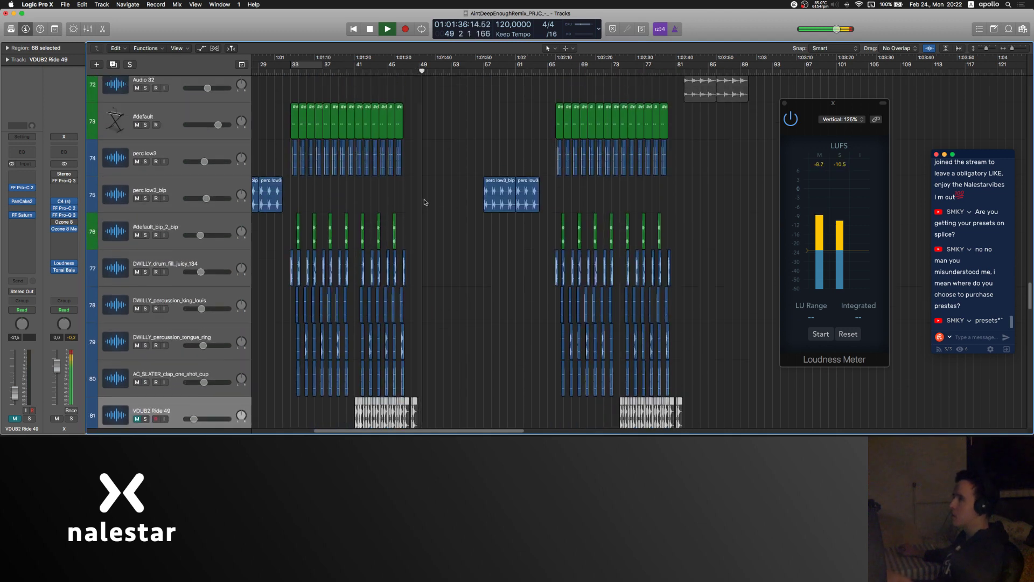
pyautogui.scroll(3, 424, 201)
pyautogui.scroll(15, 425, 200)
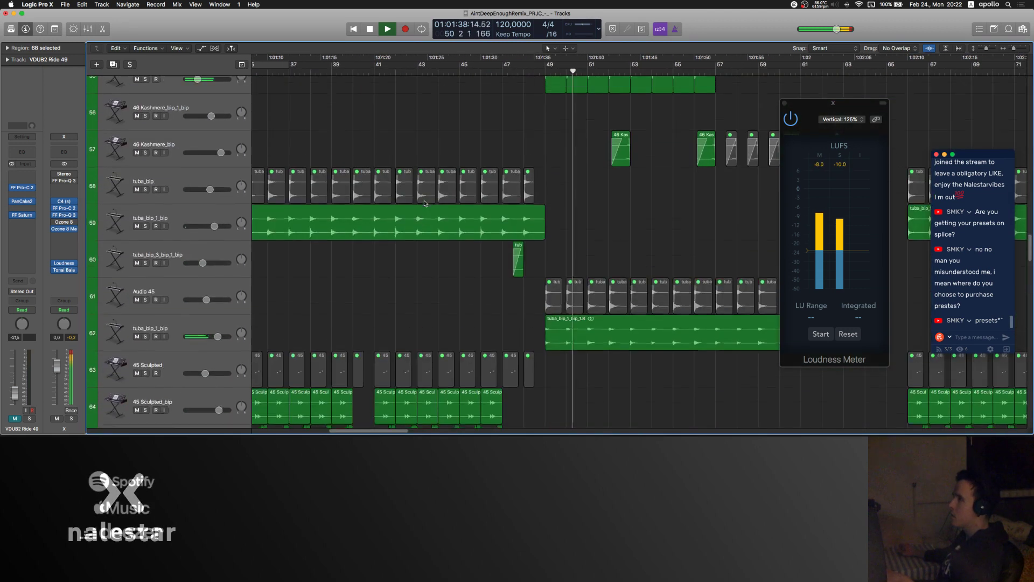
pyautogui.scroll(-20, 424, 204)
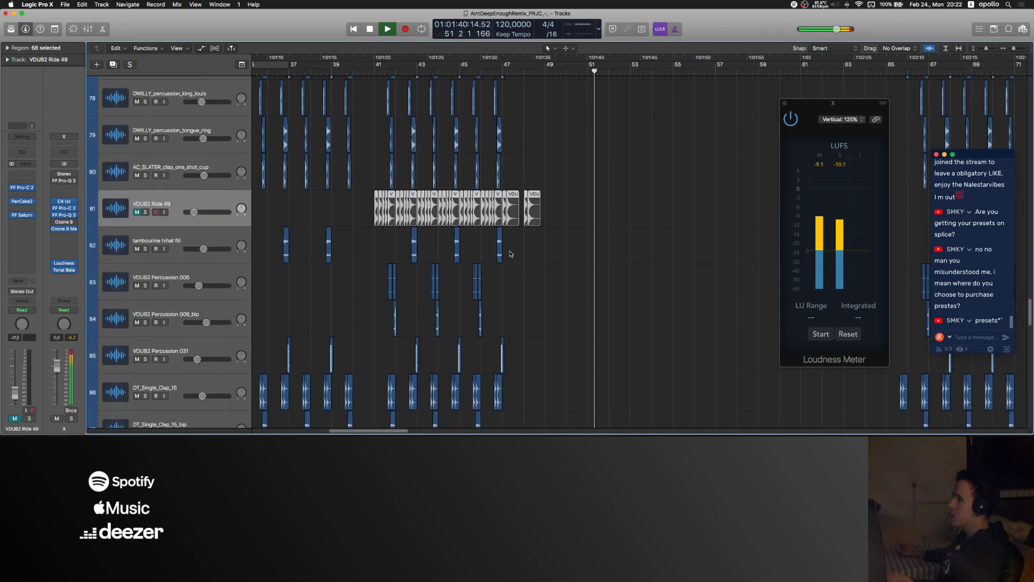
pyautogui.scroll(-2, 510, 254)
pyautogui.click(494, 99)
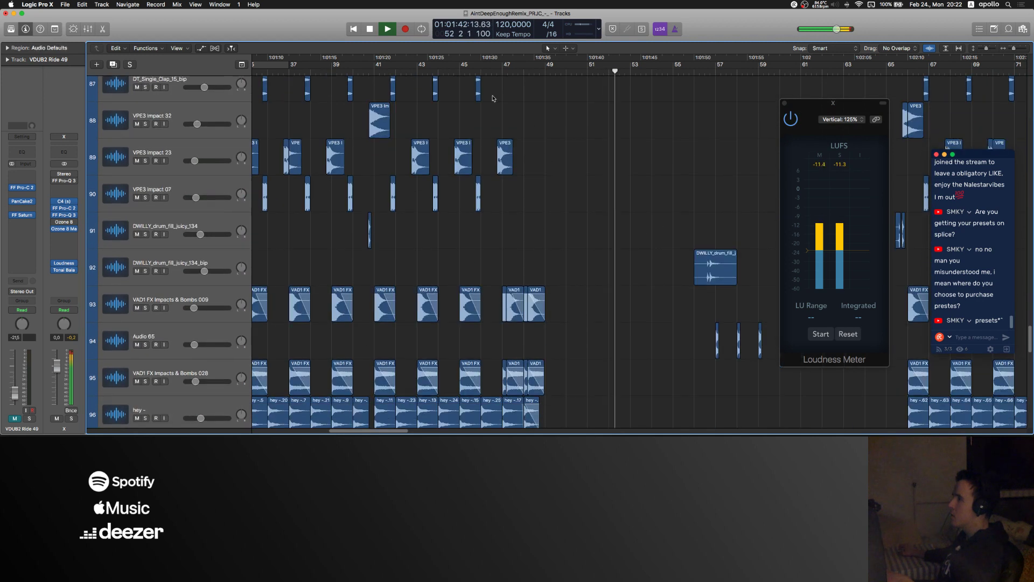
pyautogui.press('space')
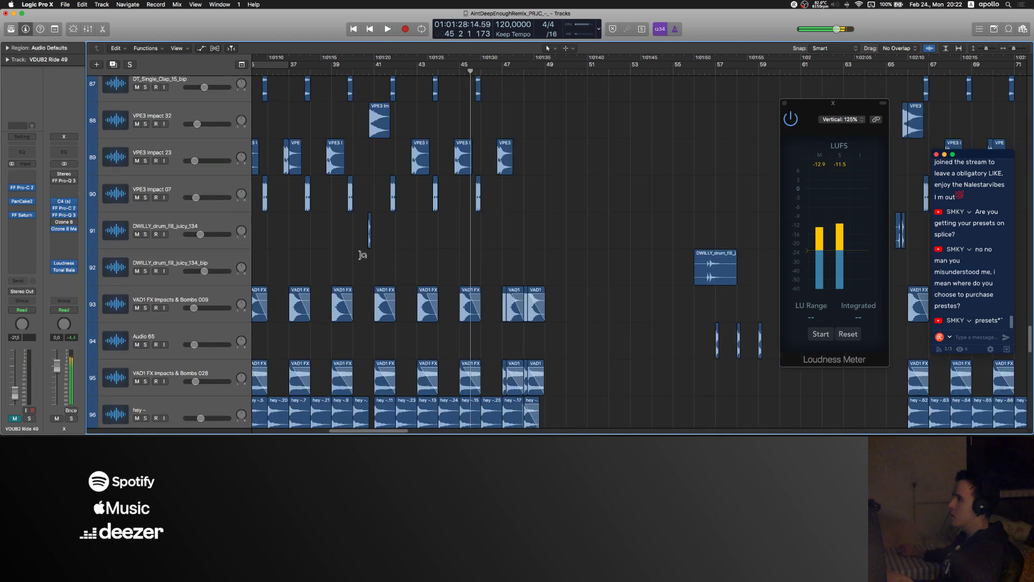
pyautogui.moveTo(575, 267); pyautogui.dragTo(513, 360)
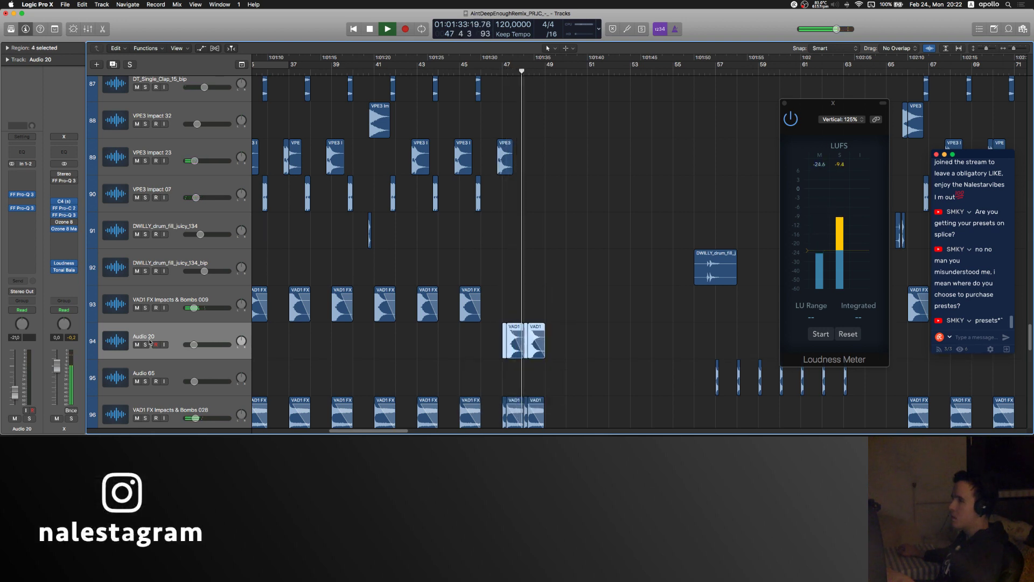
# Step: Replay the section before bar 49 with the new impacts track muted and unmuted, and lower its volume fader
pyautogui.click(137, 345)
pyautogui.click(492, 71)
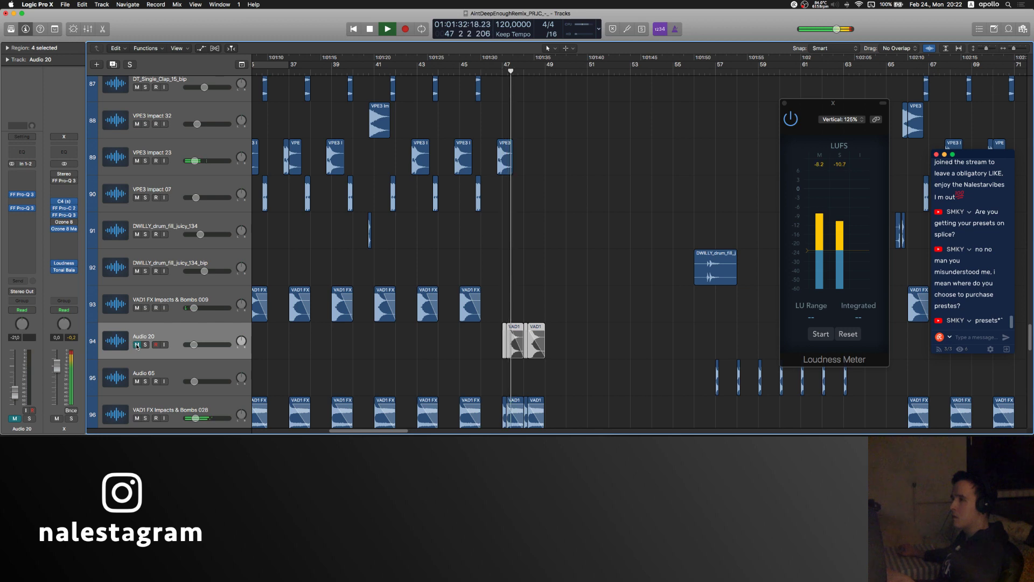
pyautogui.click(137, 344)
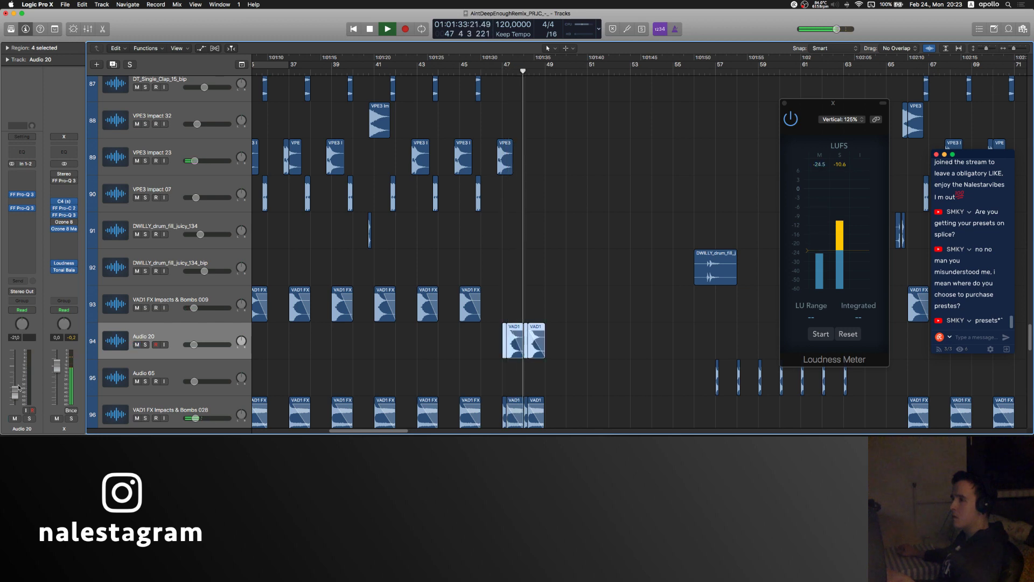
pyautogui.moveTo(18, 388); pyautogui.dragTo(19, 392)
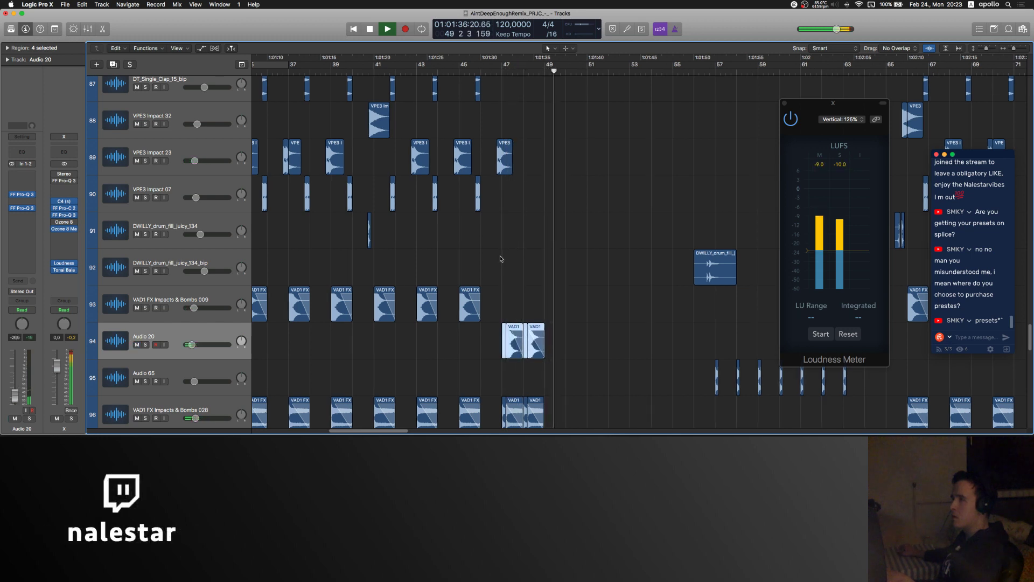
# Step: Duplicate the 39 M5 New_bip track and move its regions at bars 47–49 onto the new track
pyautogui.hscroll(5, 357, 305)
pyautogui.click(380, 294)
pyautogui.scroll(12, 380, 294)
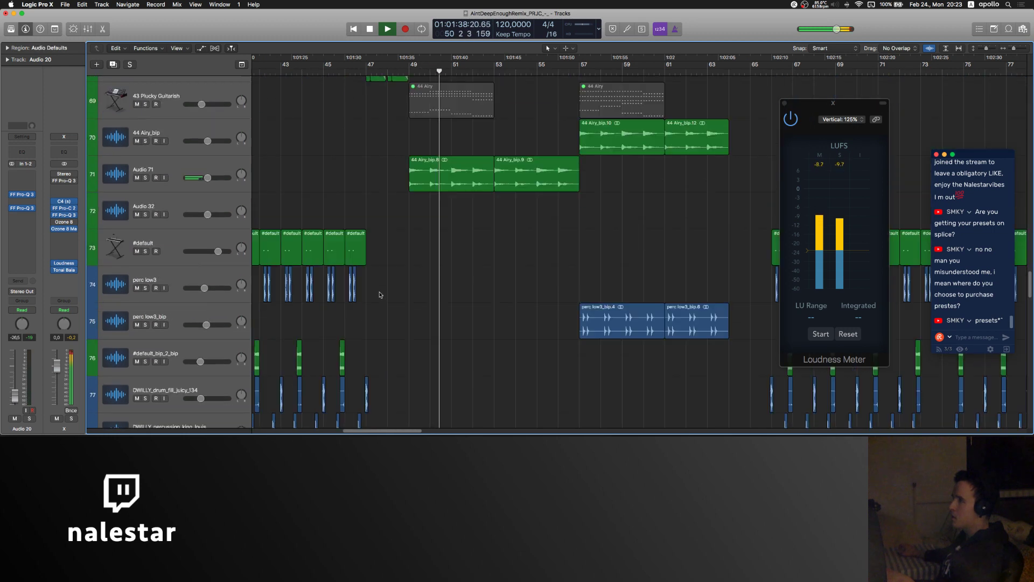
pyautogui.scroll(5, 379, 295)
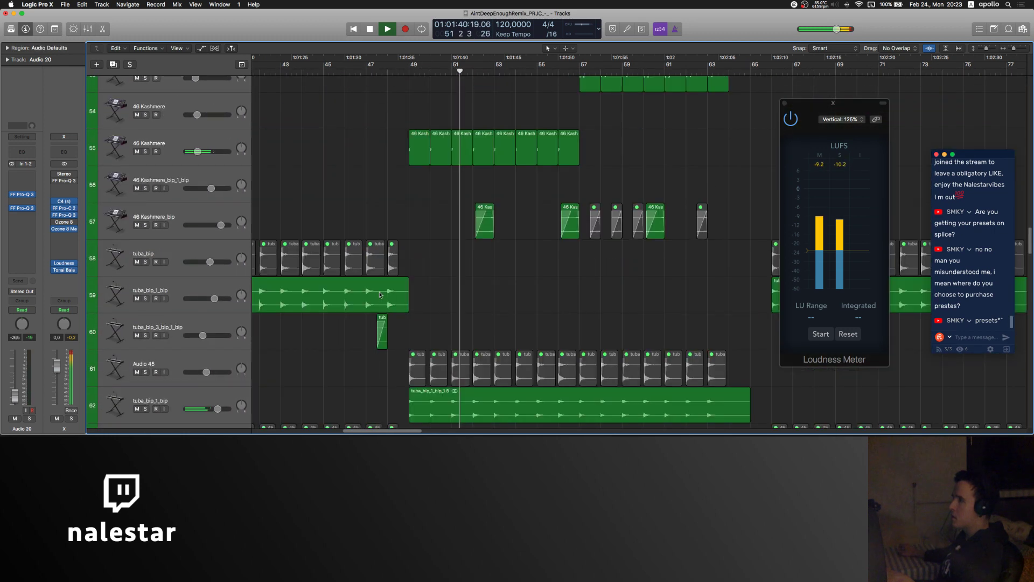
pyautogui.scroll(4, 374, 298)
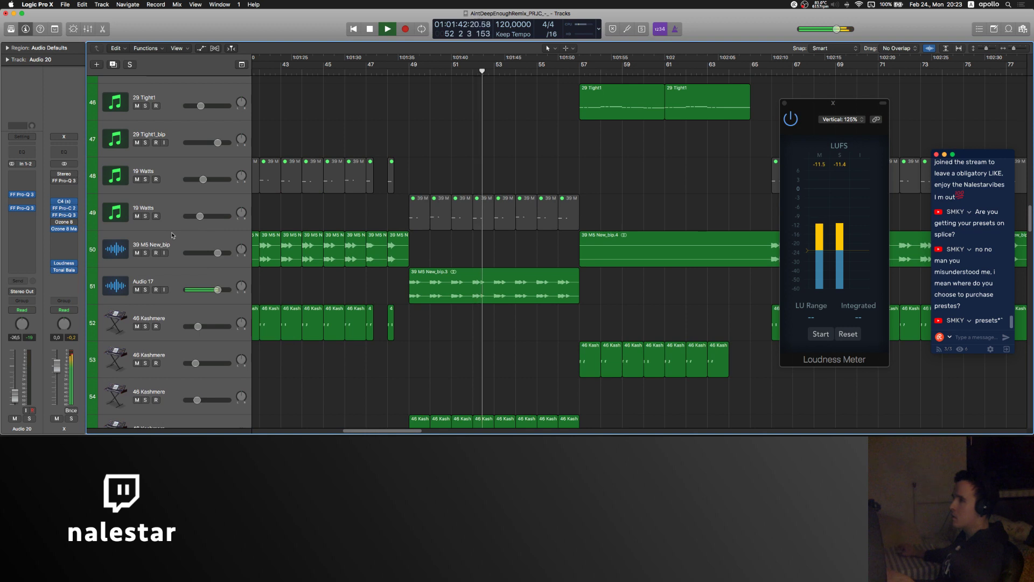
pyautogui.click(168, 242)
pyautogui.press('alt+super+a')
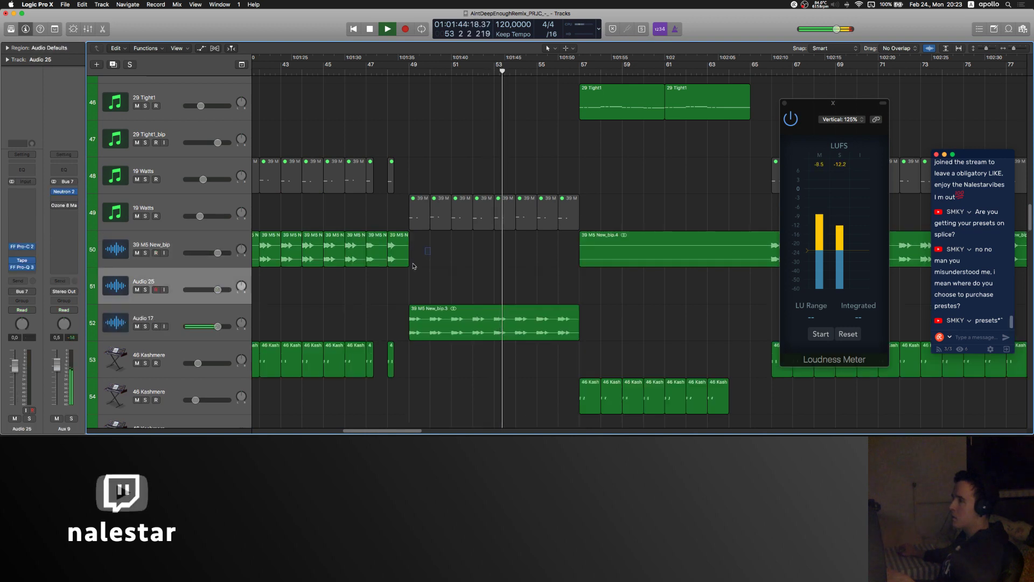
pyautogui.moveTo(414, 265); pyautogui.dragTo(378, 289)
# Step: Split off the end of the long 39 M5 New_bip region at bar 80 and move it onto the duplicate track
pyautogui.scroll(-4, 378, 288)
pyautogui.hscroll(4, 379, 289)
pyautogui.moveTo(618, 252); pyautogui.dragTo(592, 299)
pyautogui.hscroll(-1, 591, 300)
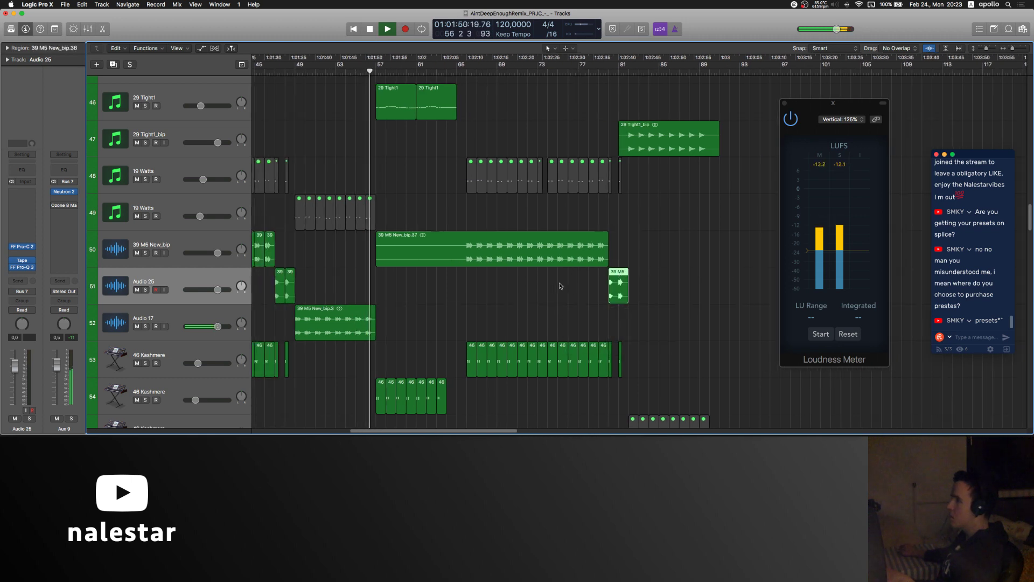
# Step: Move the VAD1 FX Impacts & Bombs 009 regions at bars 80–81 onto the quieter Audio 20 track
pyautogui.scroll(-10, 569, 294)
pyautogui.scroll(-6, 570, 294)
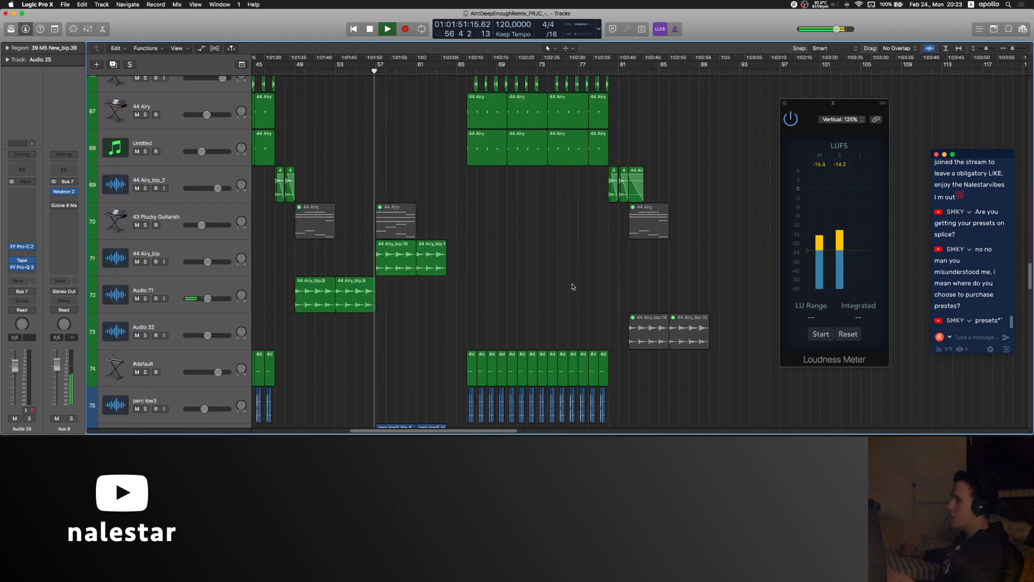
pyautogui.scroll(-15, 573, 287)
pyautogui.moveTo(692, 206); pyautogui.dragTo(609, 279)
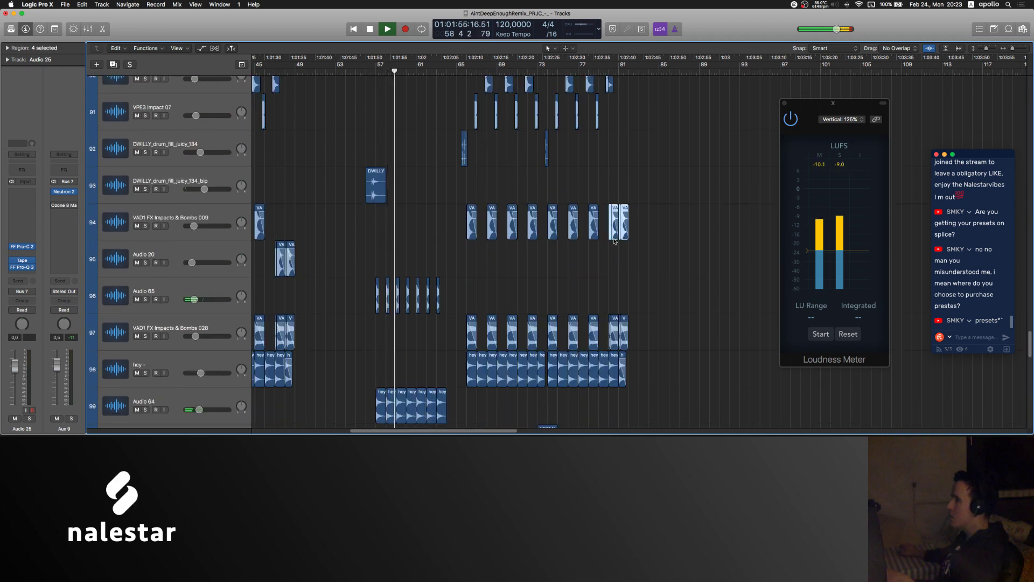
pyautogui.click(474, 185)
pyautogui.hscroll(-3, 473, 188)
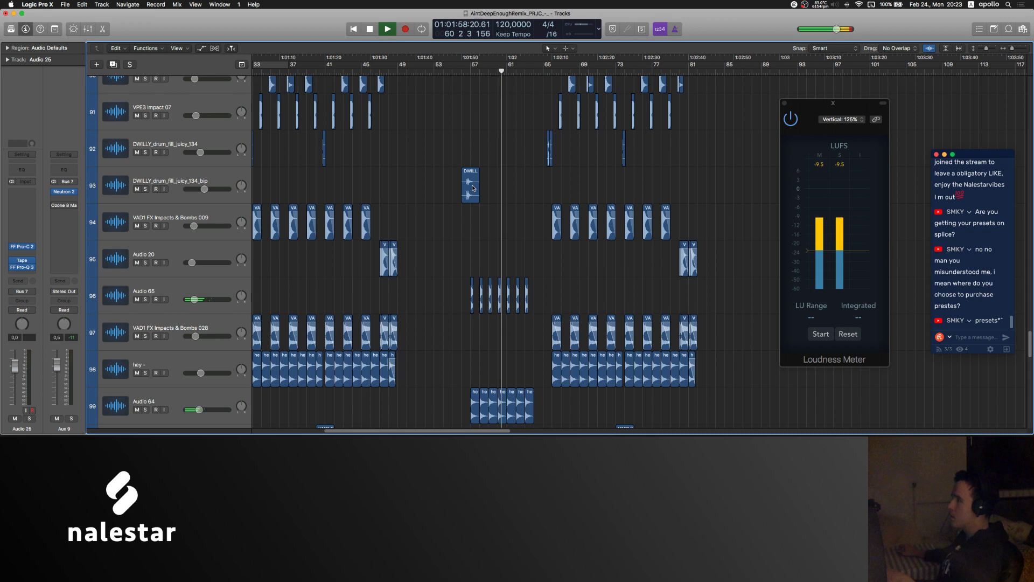
# Step: Unmute the VDUB2 Ride 49 track in the second drop, lower its volume to -23.0 dB and clear the region selection
pyautogui.scroll(20, 473, 188)
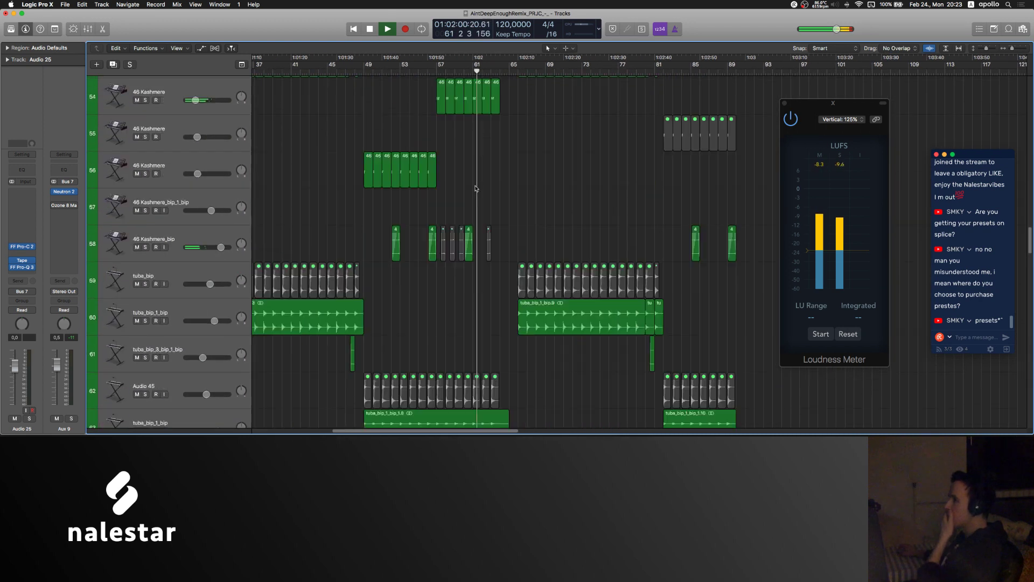
pyautogui.scroll(20, 476, 188)
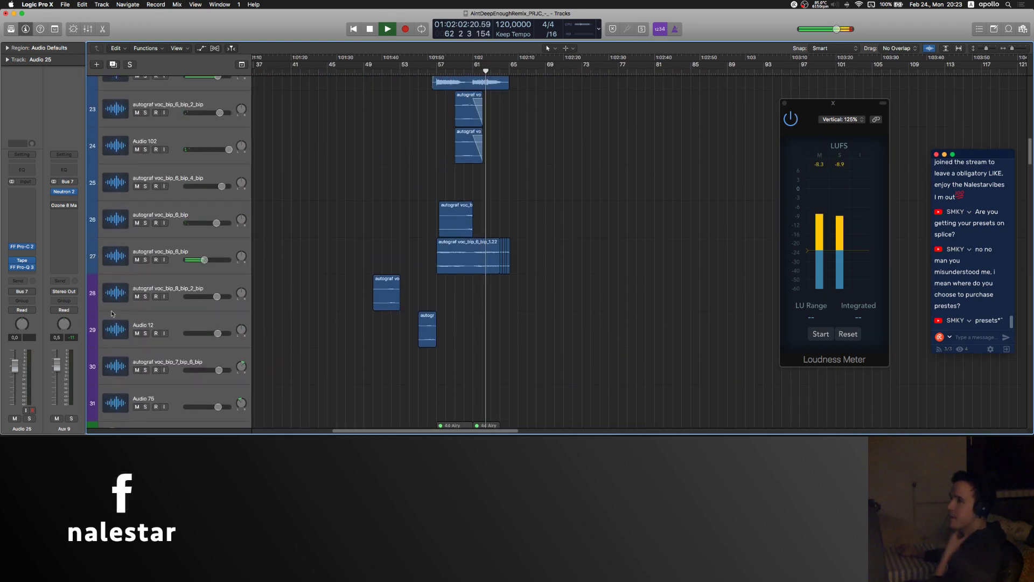
pyautogui.click(863, 172)
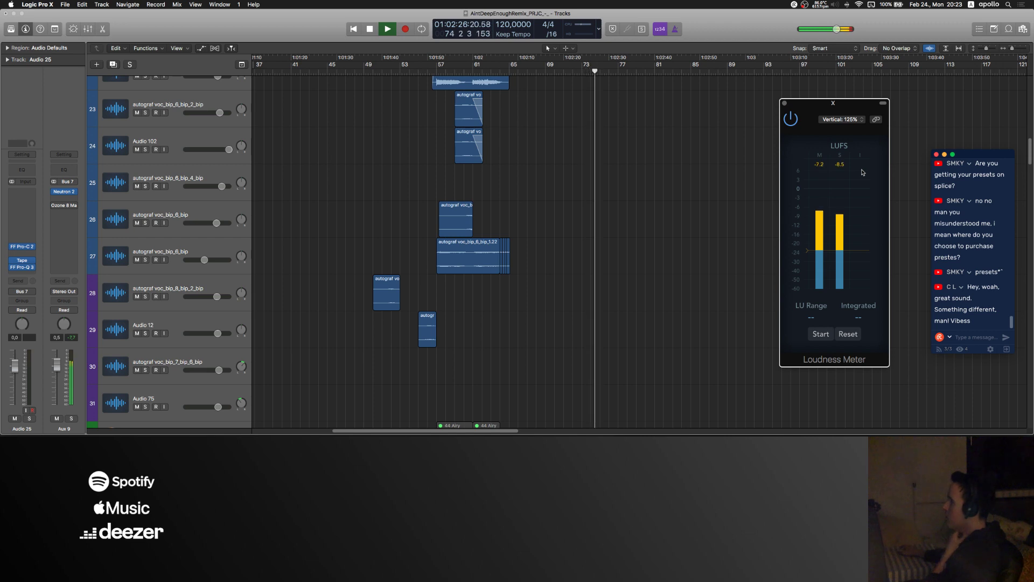
pyautogui.scroll(15, 475, 172)
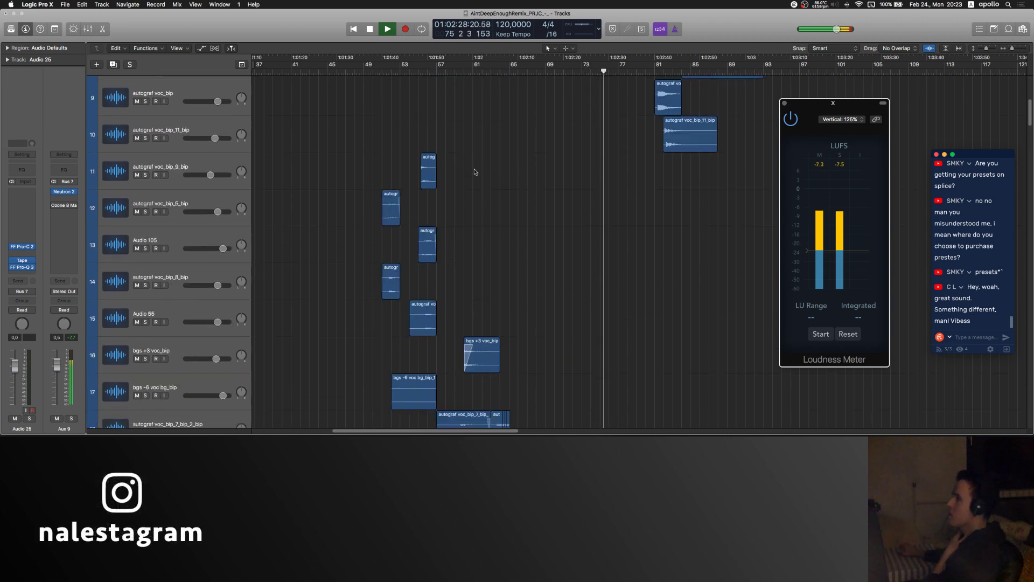
pyautogui.scroll(-16, 617, 194)
pyautogui.scroll(-20, 568, 187)
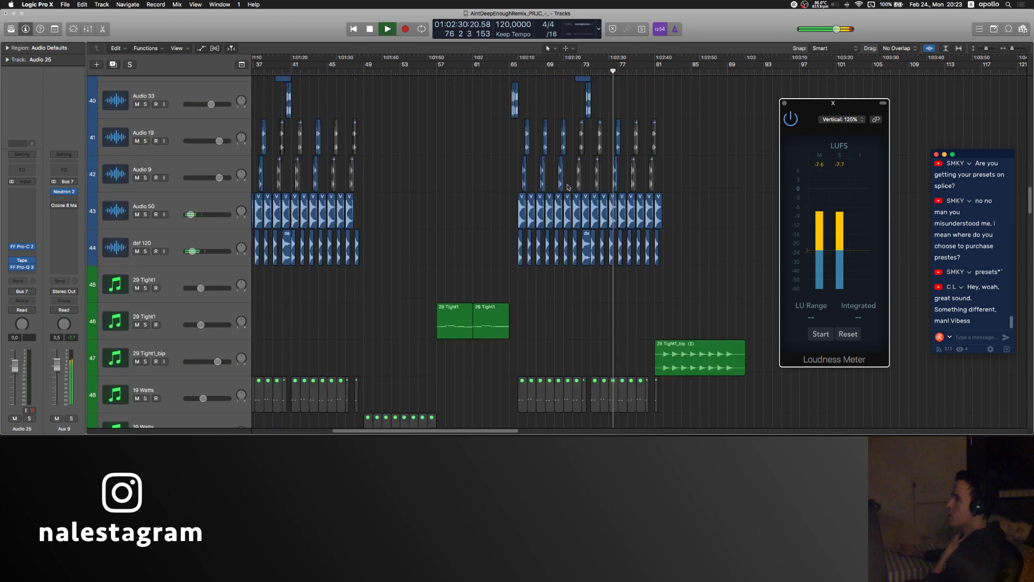
pyautogui.scroll(-13, 567, 187)
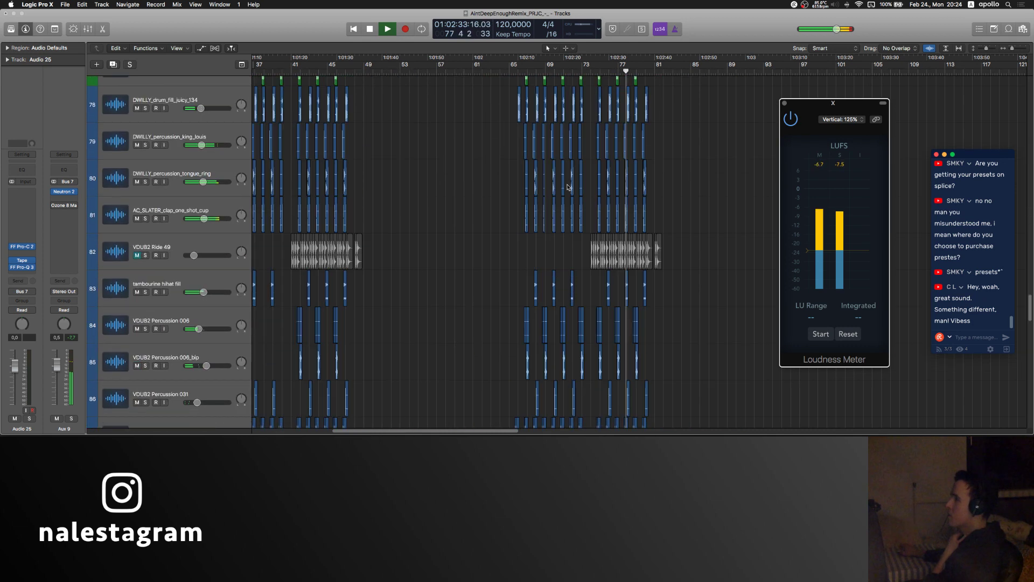
pyautogui.click(137, 255)
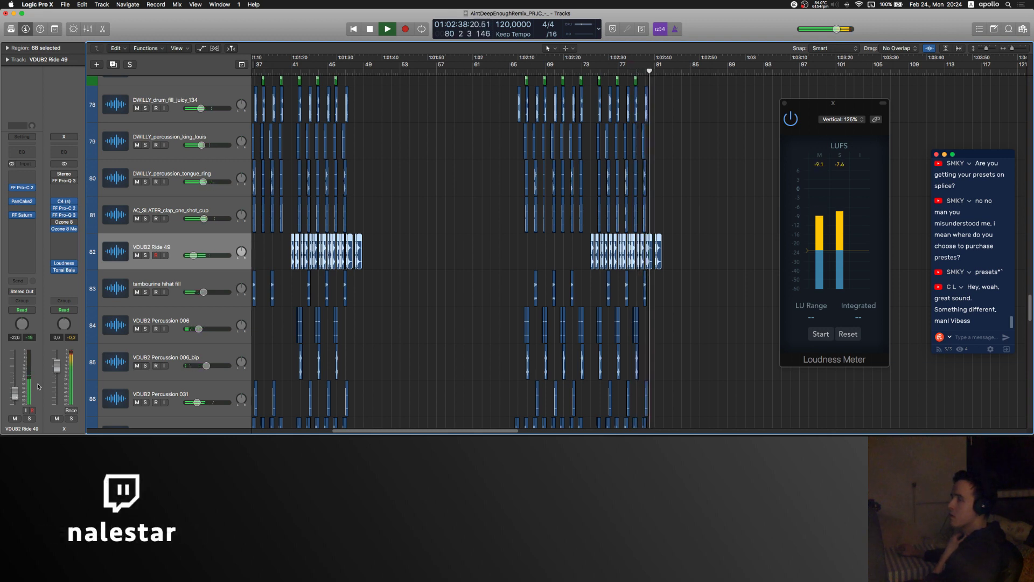
pyautogui.click(445, 227)
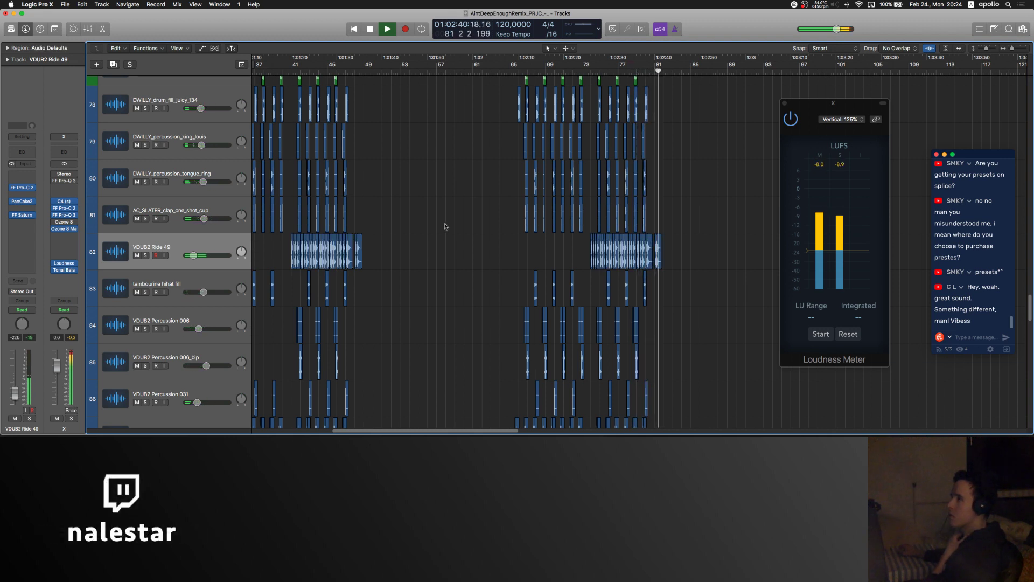
pyautogui.hscroll(-3, 445, 226)
pyautogui.hscroll(5, 606, 190)
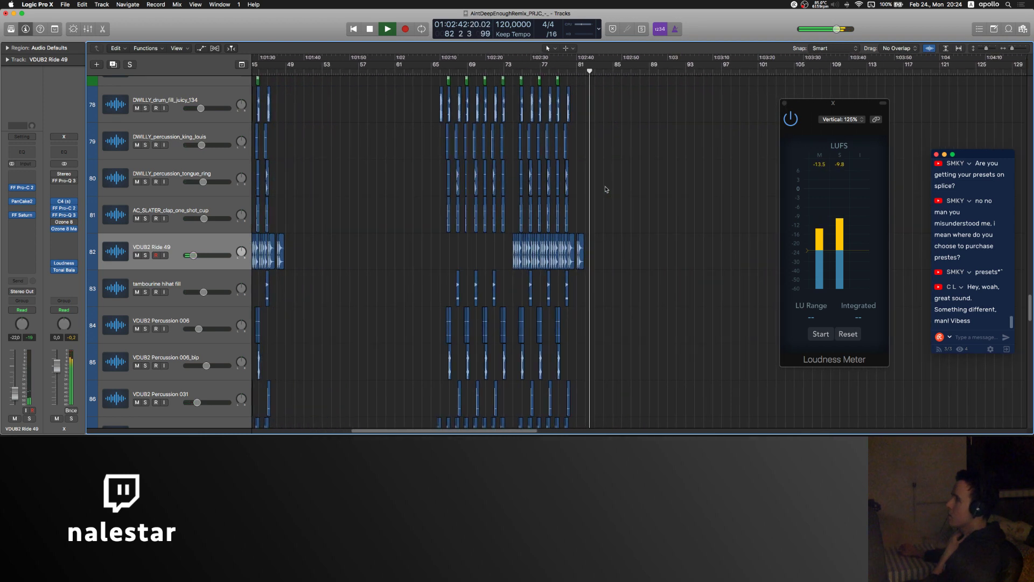
# Step: Review the drop arrangement up to the first tracks, stop playback and save the project
pyautogui.hscroll(2, 605, 190)
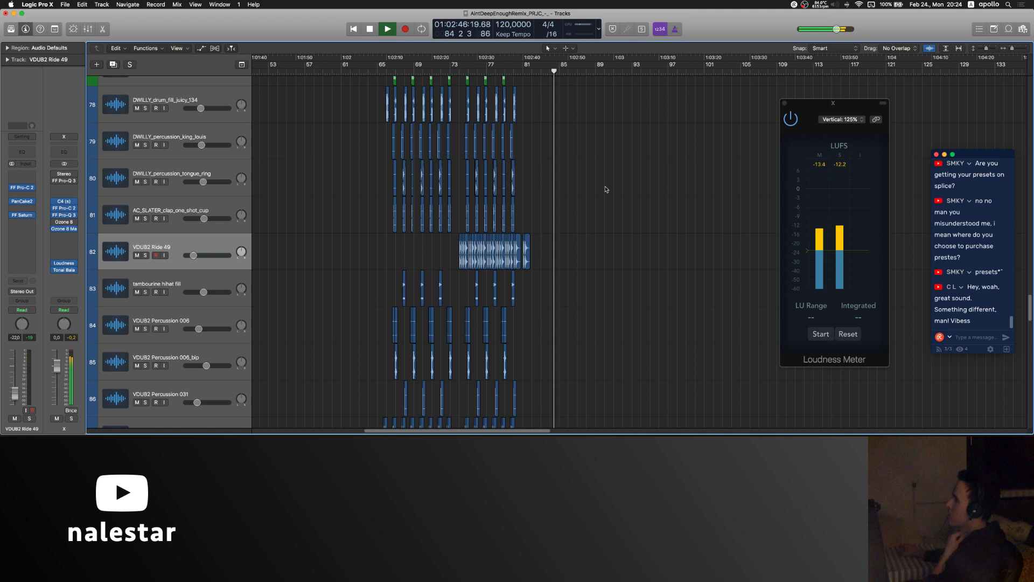
pyautogui.hscroll(-8, 456, 189)
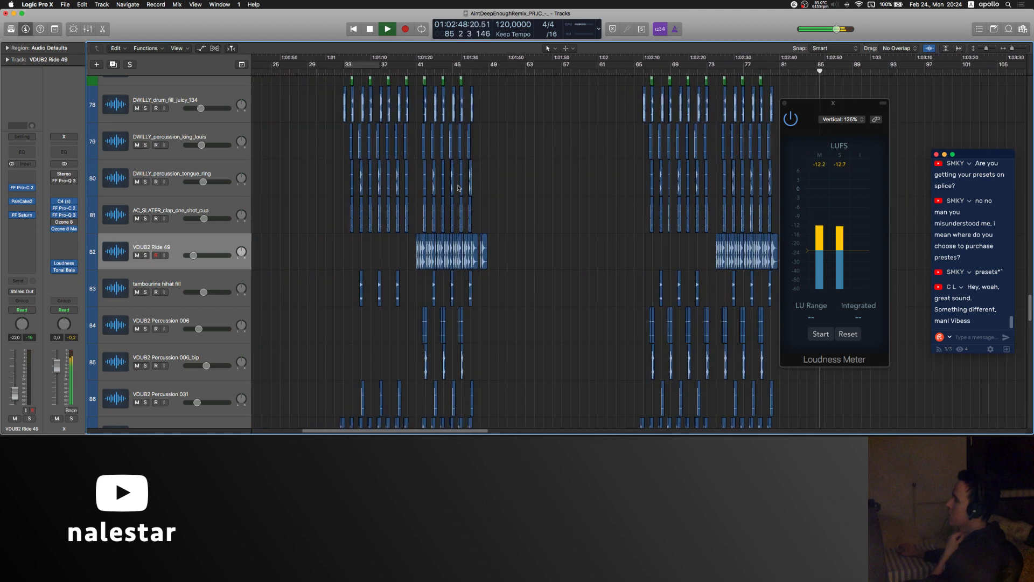
pyautogui.scroll(20, 459, 188)
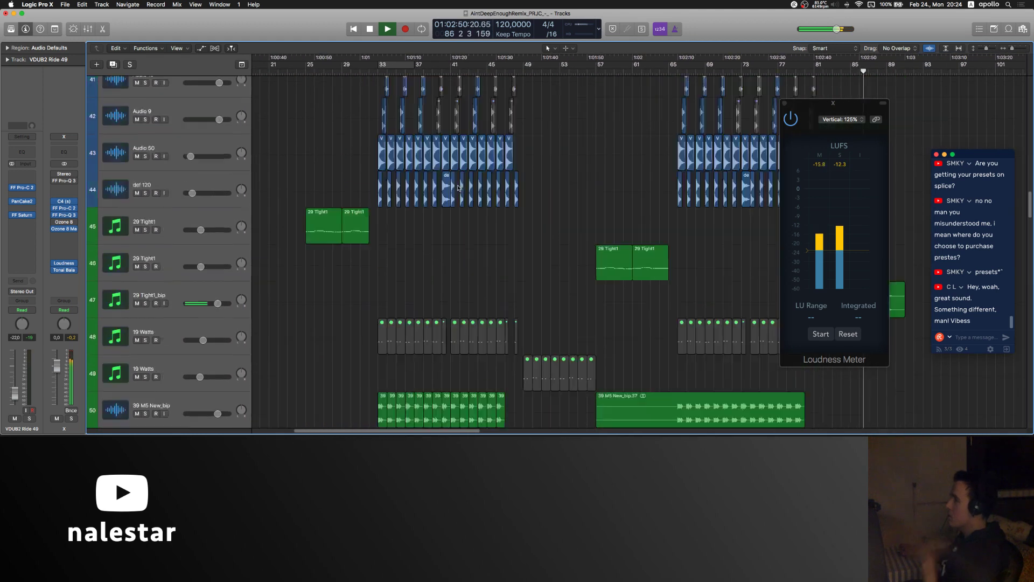
pyautogui.scroll(5, 459, 188)
pyautogui.press('space')
pyautogui.scroll(20, 458, 188)
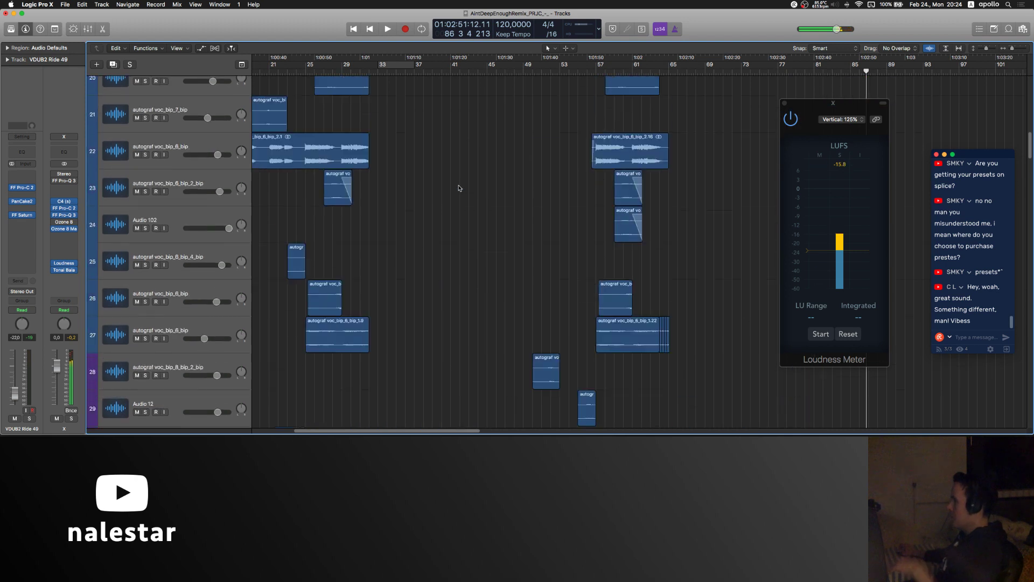
pyautogui.press('super+s')
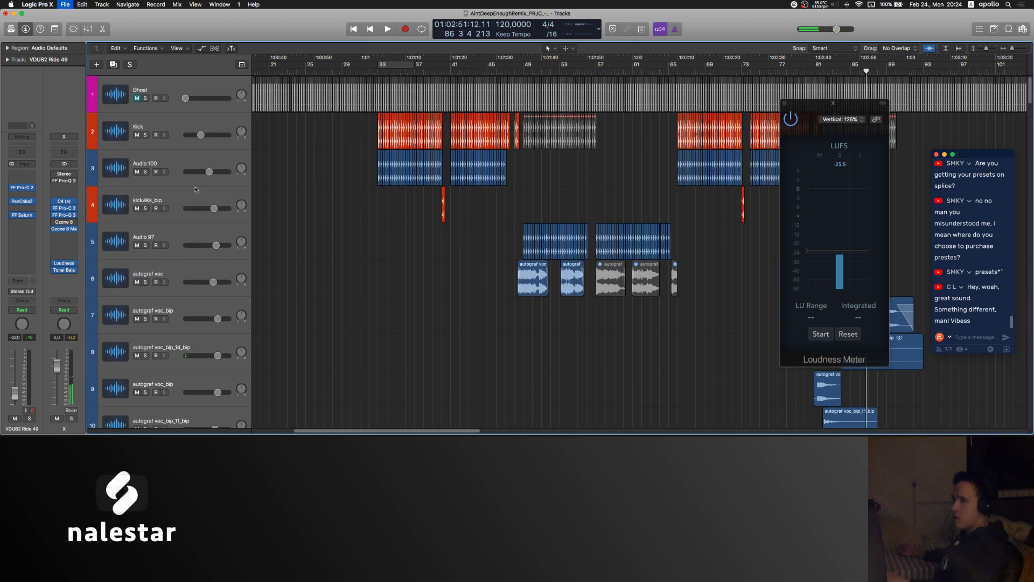
# Step: Examine the FF Pro-Q 3 and FF Pro-C 2 settings on the output channel, then clear the region selection
pyautogui.click(196, 164)
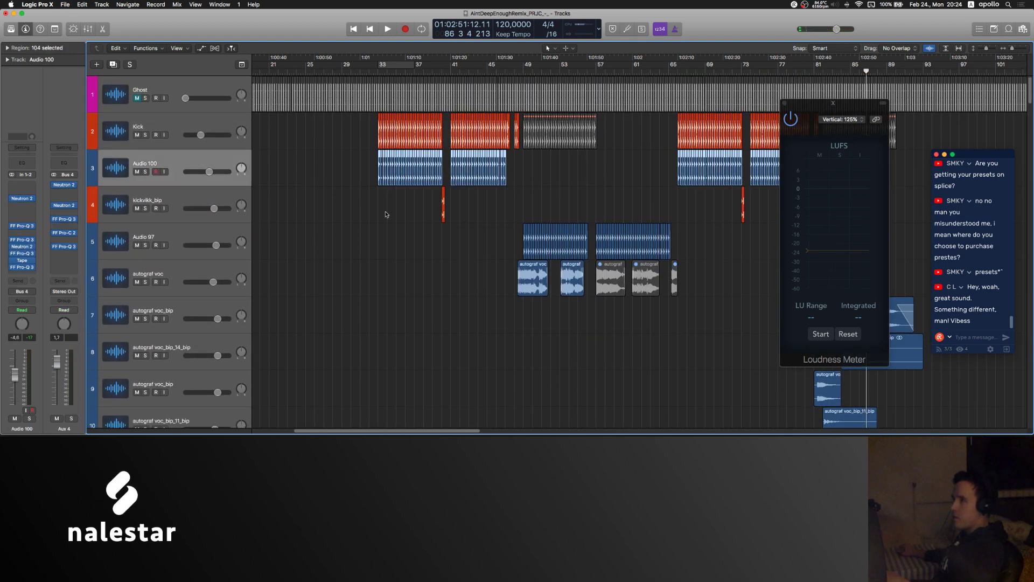
pyautogui.click(194, 92)
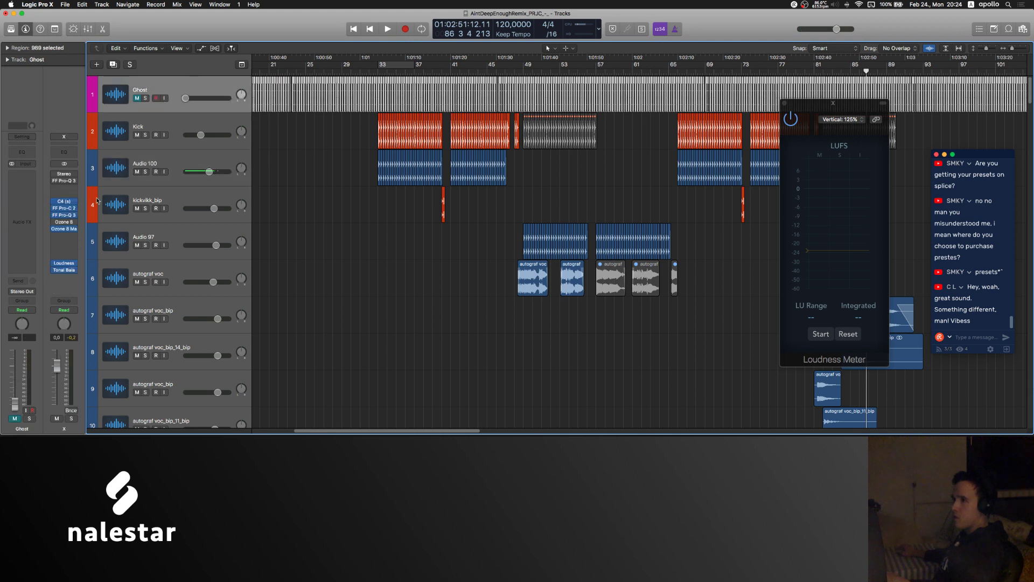
pyautogui.click(65, 216)
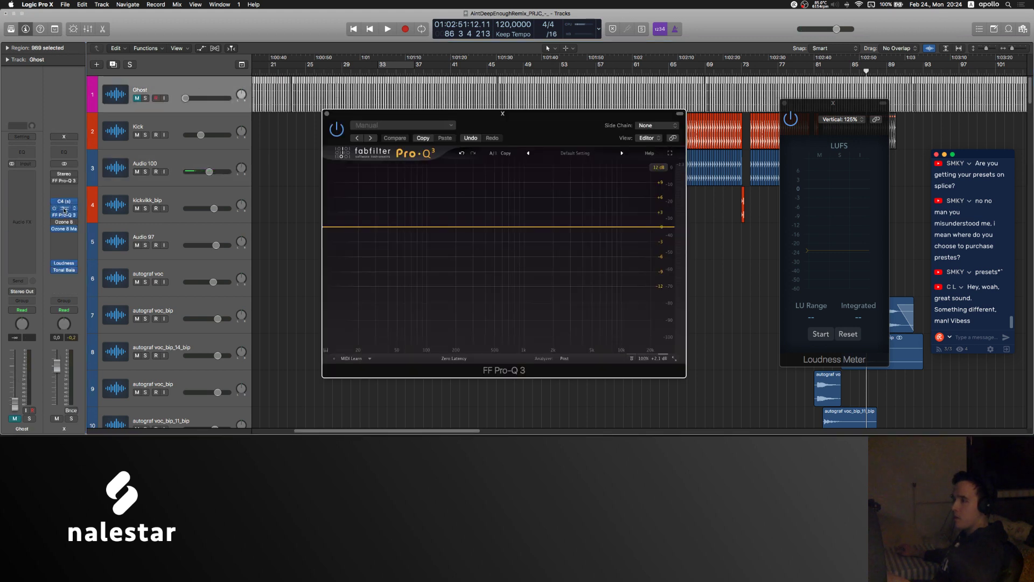
pyautogui.click(64, 209)
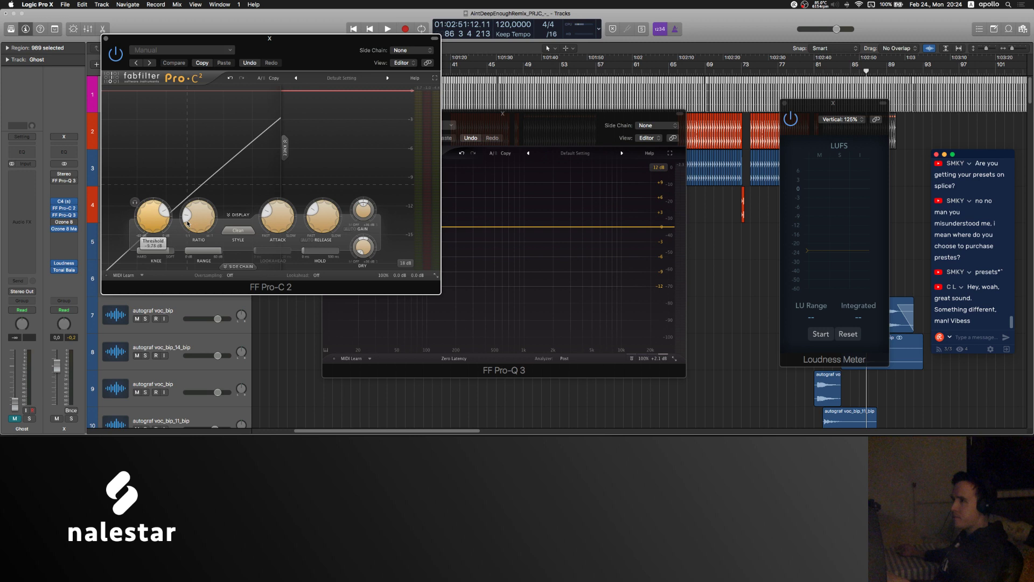
pyautogui.click(105, 39)
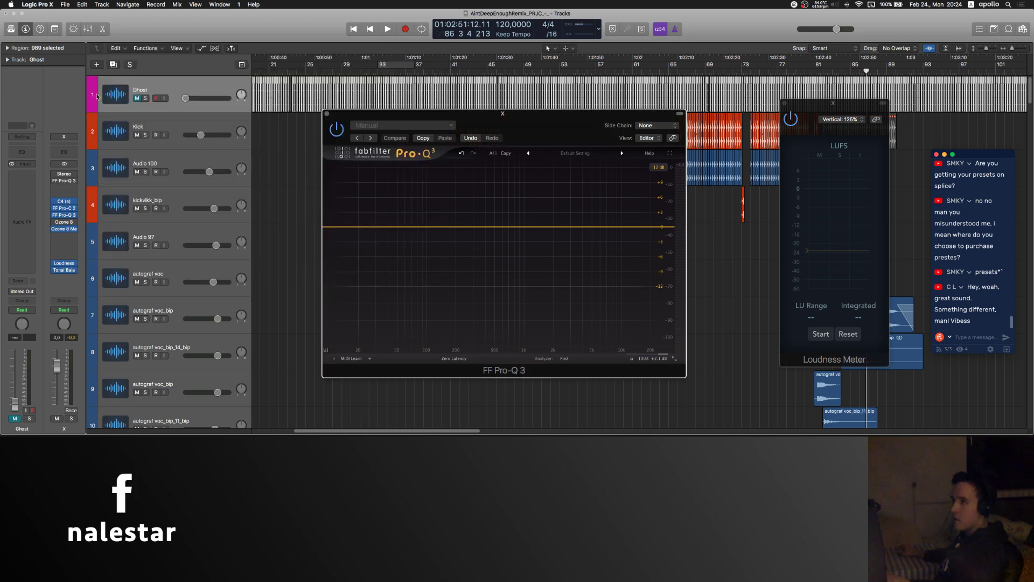
pyautogui.click(64, 215)
pyautogui.click(64, 216)
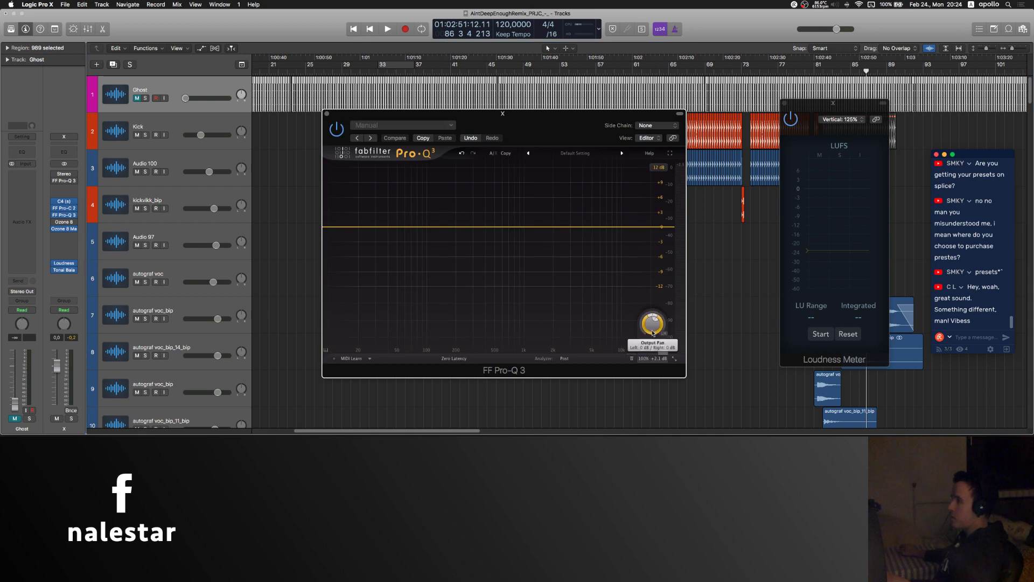
pyautogui.click(326, 114)
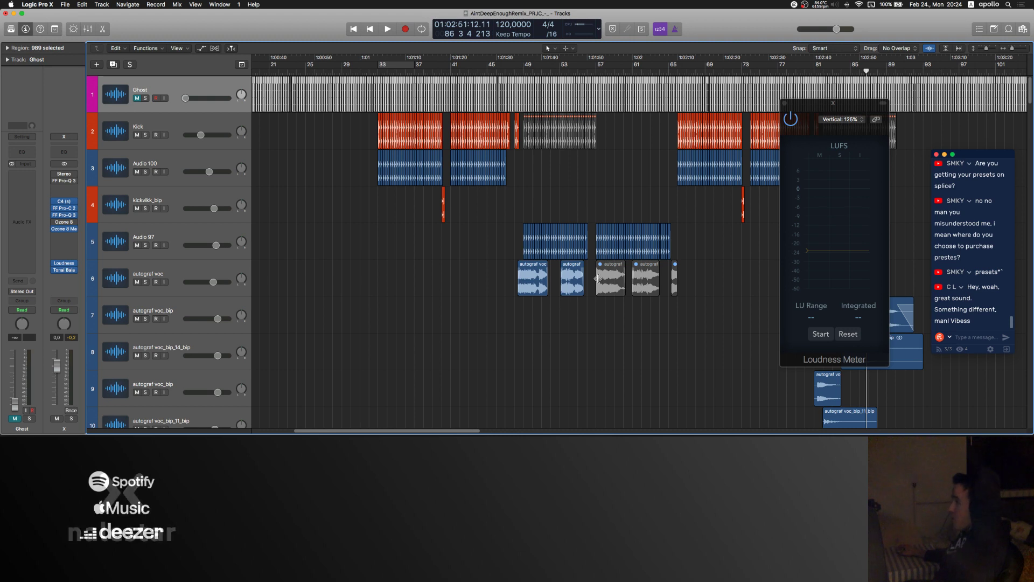
pyautogui.click(503, 208)
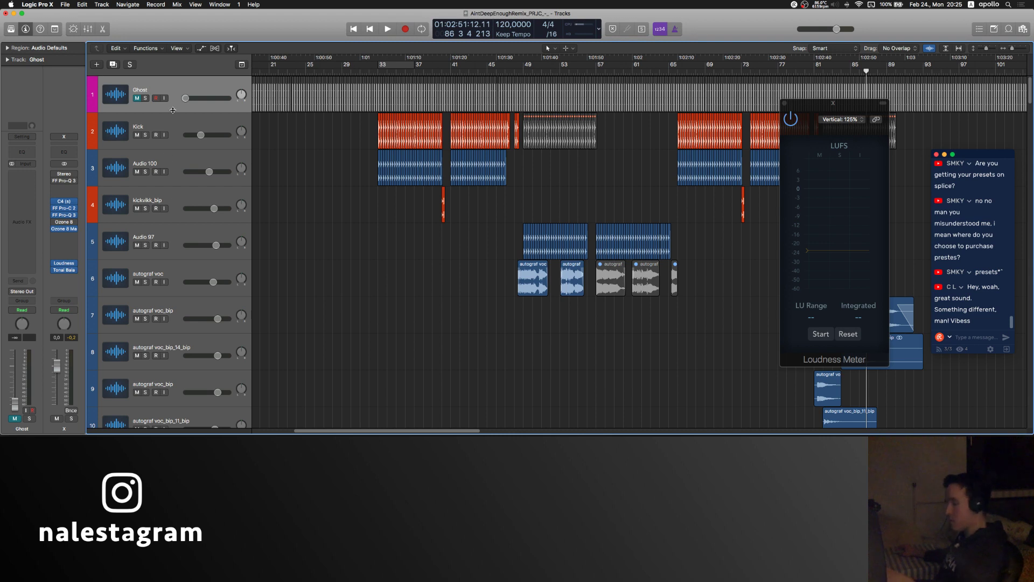
# Step: Create a software instrument track below Ghost and load the iZotope Iris 2 synth on it
pyautogui.press('alt+super+s')
pyautogui.click(22, 163)
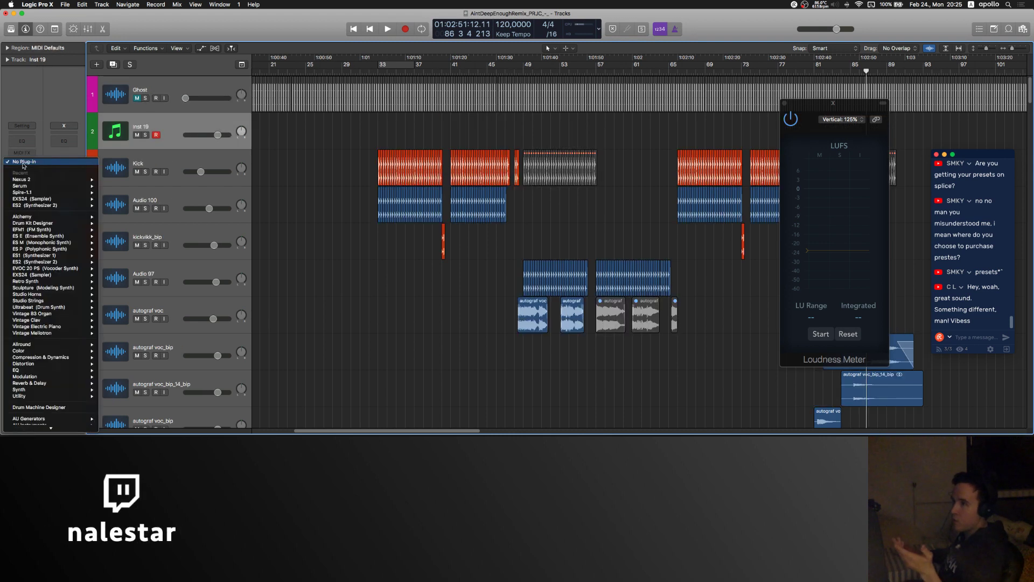
pyautogui.moveTo(54, 181)
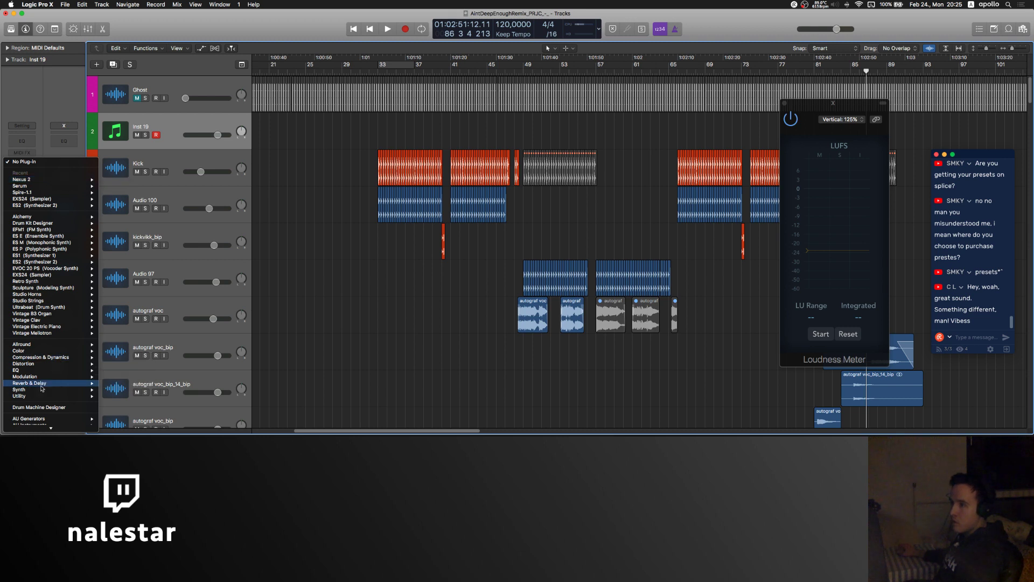
pyautogui.moveTo(42, 390)
pyautogui.moveTo(165, 324)
pyautogui.click(204, 324)
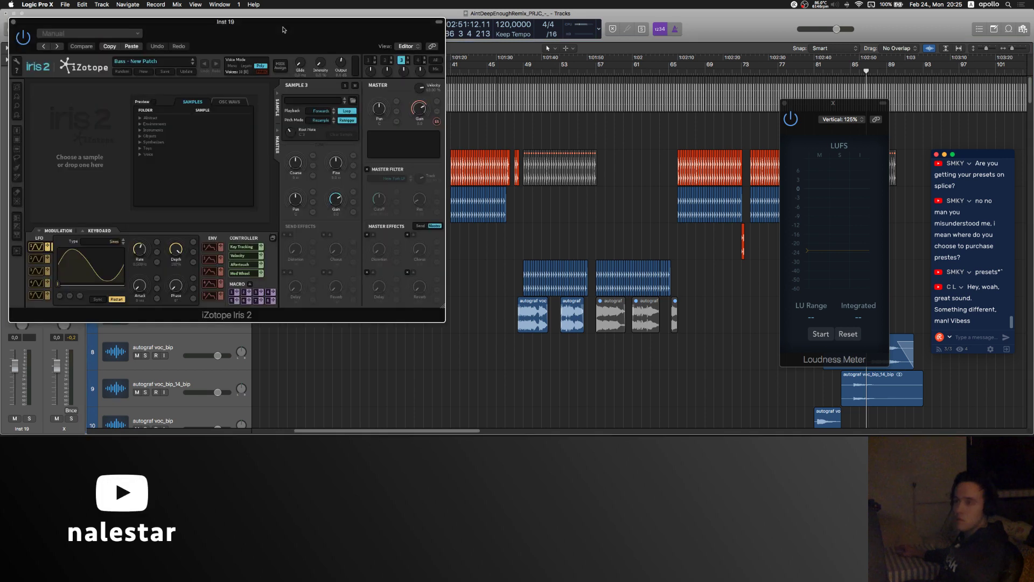
# Step: Audition the Iris 2 bass patches Attack Fat and Battle Cry with Musical Typing and close the synth window
pyautogui.click(192, 63)
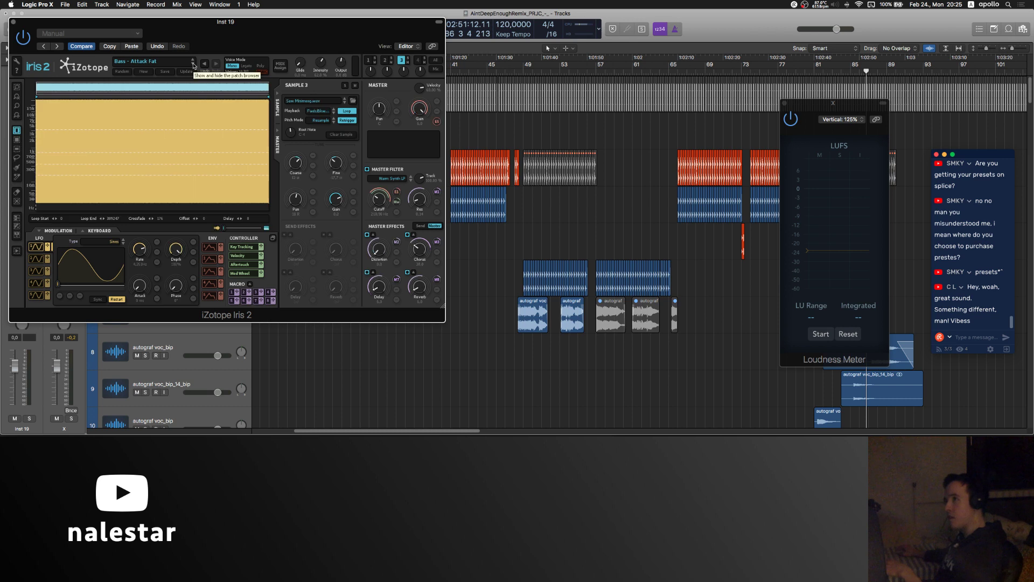
pyautogui.press('super+k')
pyautogui.press('h')
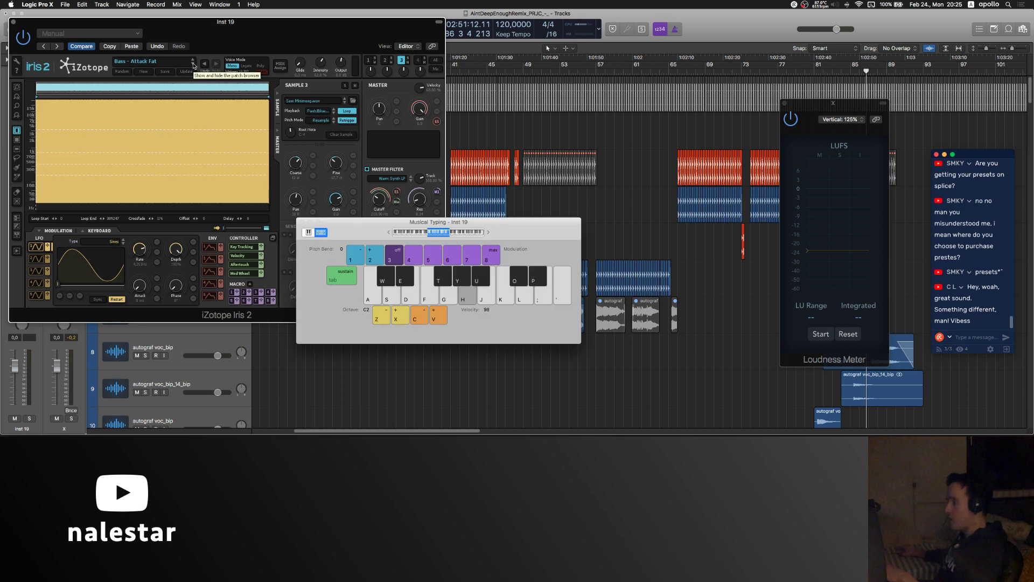
pyautogui.click(194, 65)
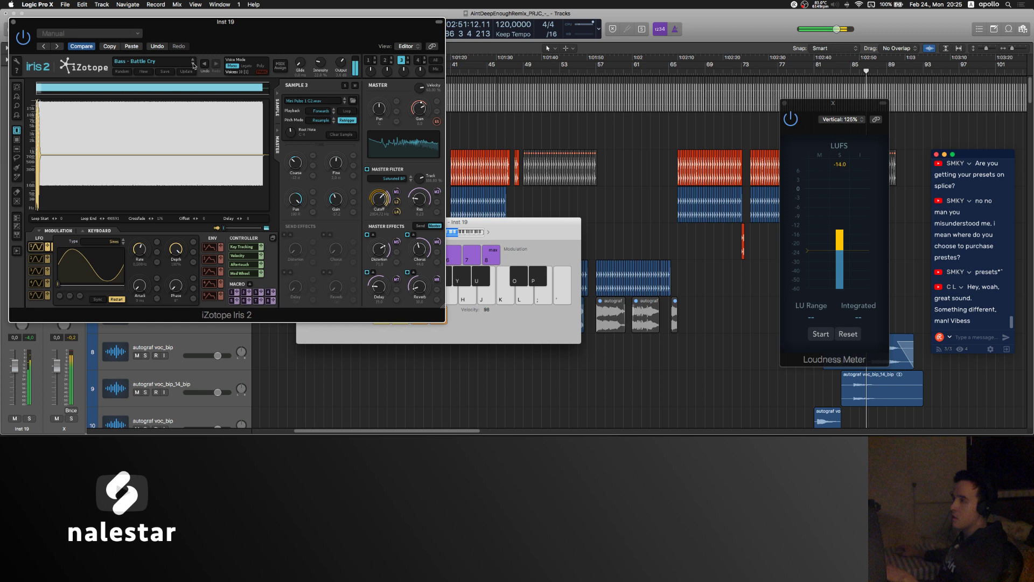
pyautogui.press('super+w')
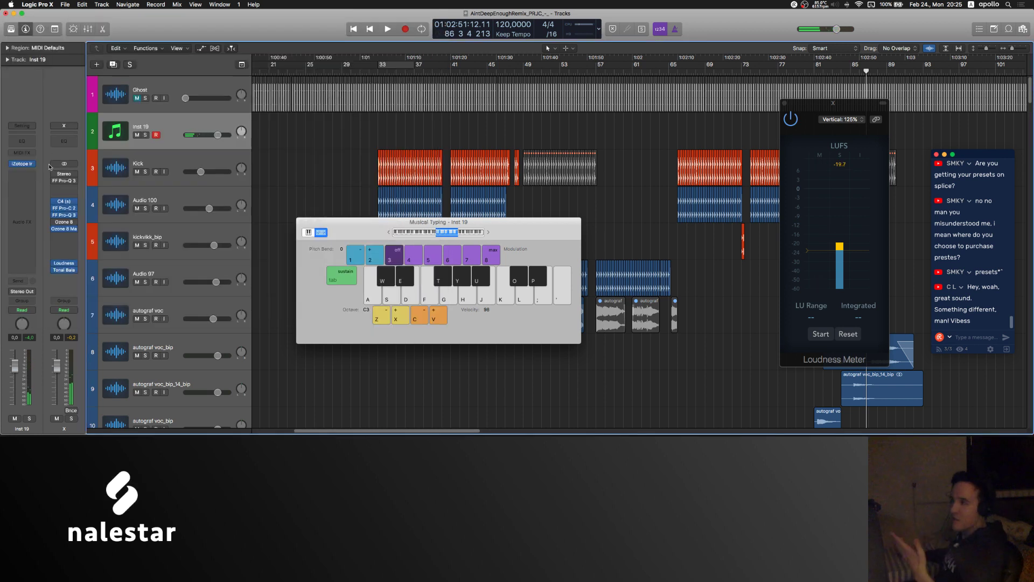
# Step: Remove Iris 2 from the temporary instrument track and delete that track
pyautogui.moveTo(34, 165)
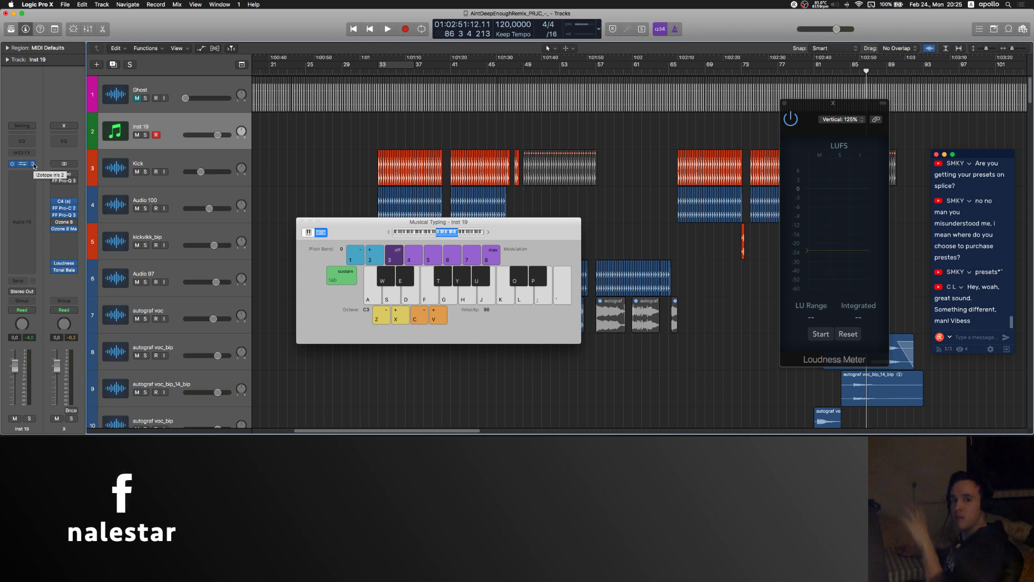
pyautogui.click(33, 165)
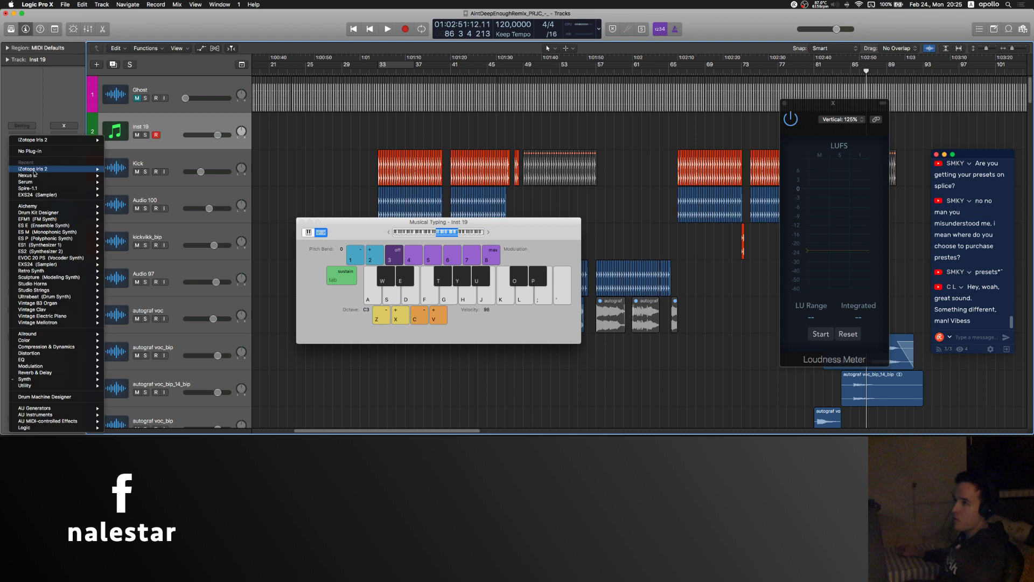
pyautogui.click(43, 152)
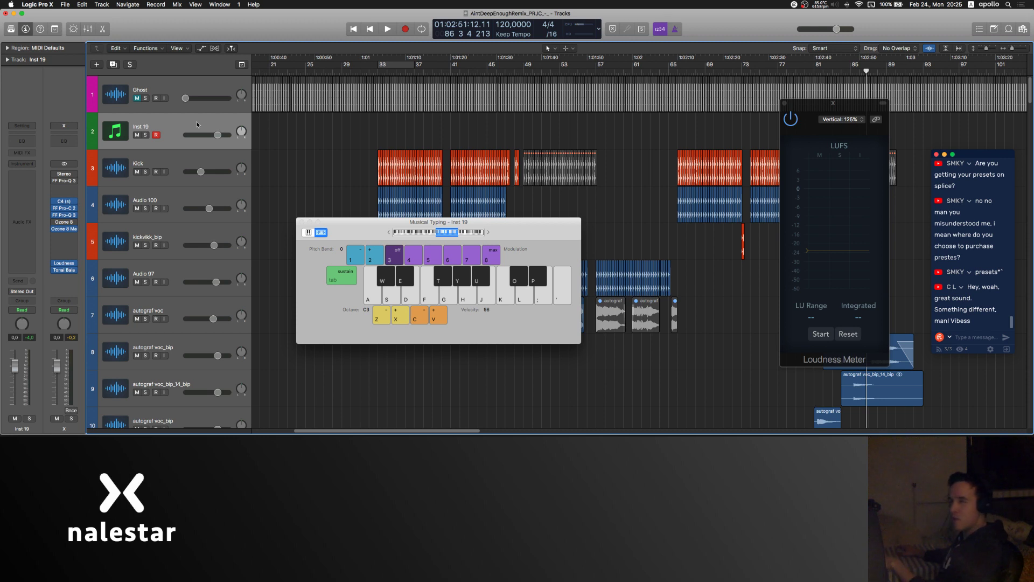
pyautogui.press('super+BackSpace')
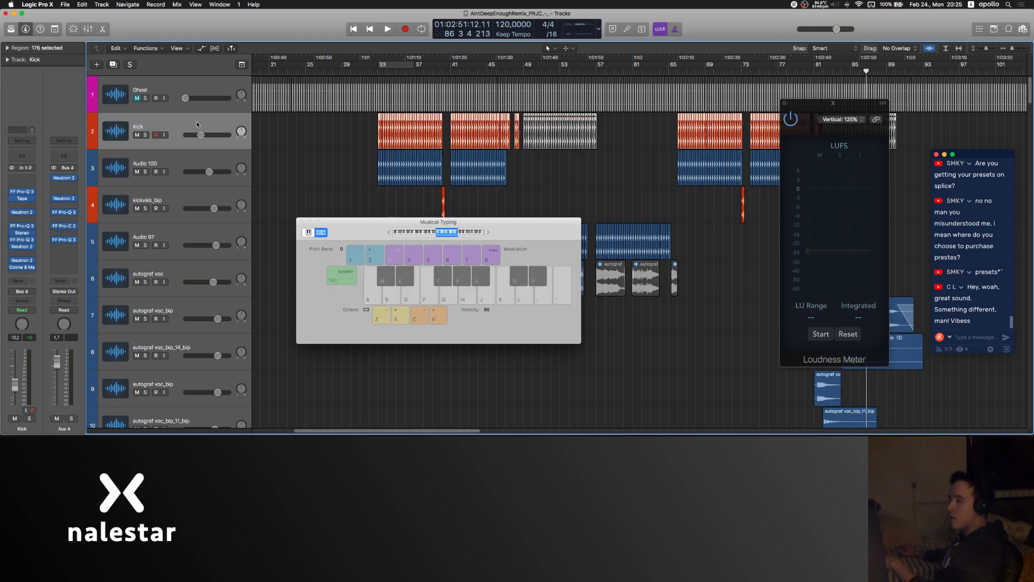
# Step: Close the Loudness Meter and Musical Typing windows, clear the region selection and select the Audio 100 track
pyautogui.click(181, 85)
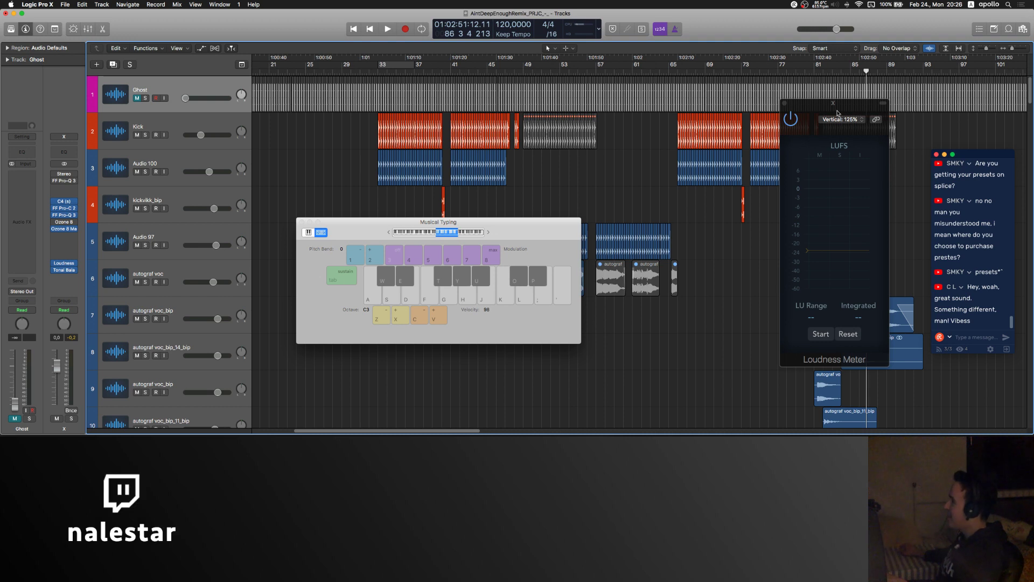
pyautogui.click(784, 104)
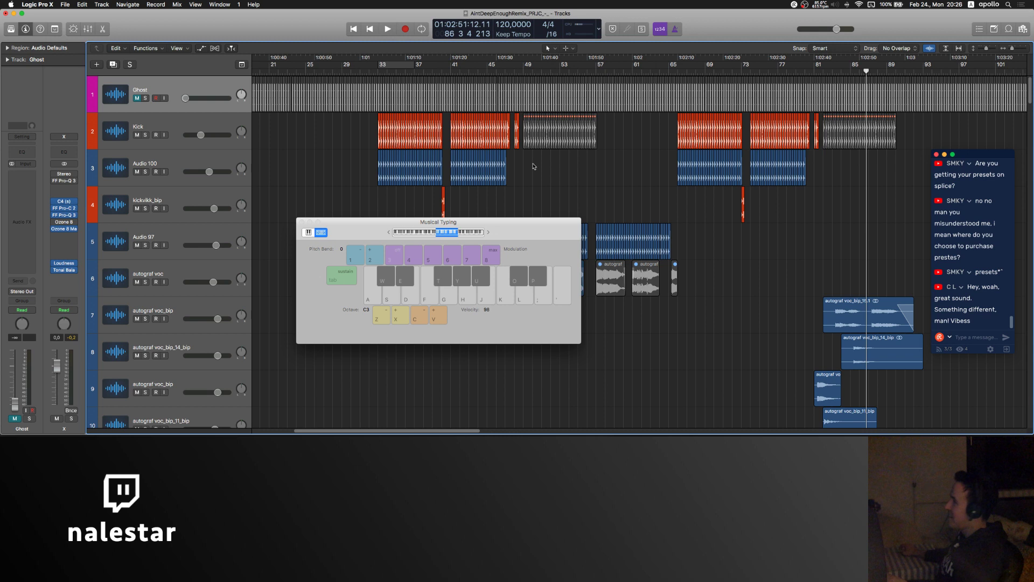
pyautogui.click(302, 222)
pyautogui.click(231, 180)
pyautogui.click(260, 182)
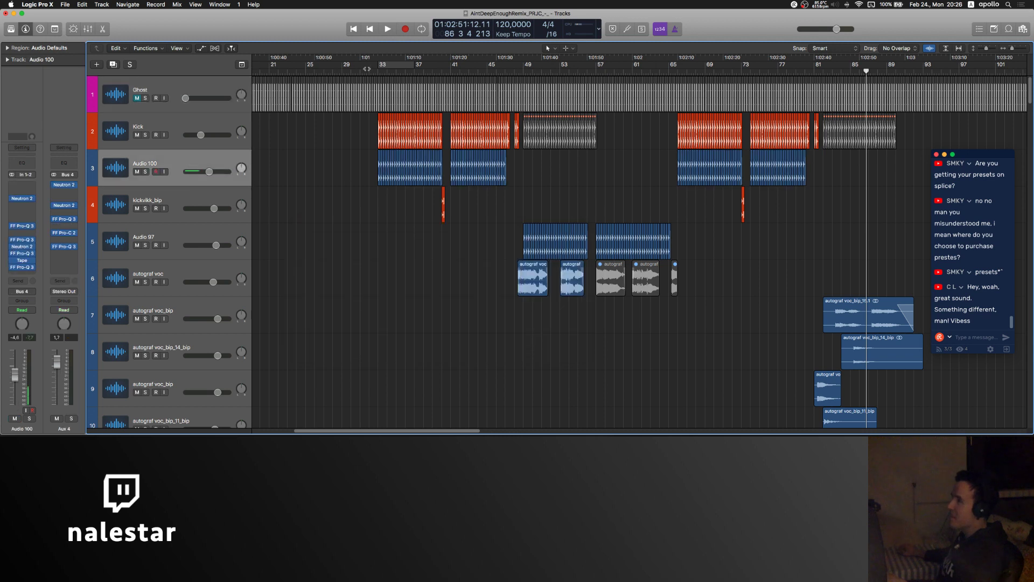
# Step: Play the first drop from bar 31 and remove the bypassed Ozone 8 plug-in from the output channel
pyautogui.doubleClick(367, 69)
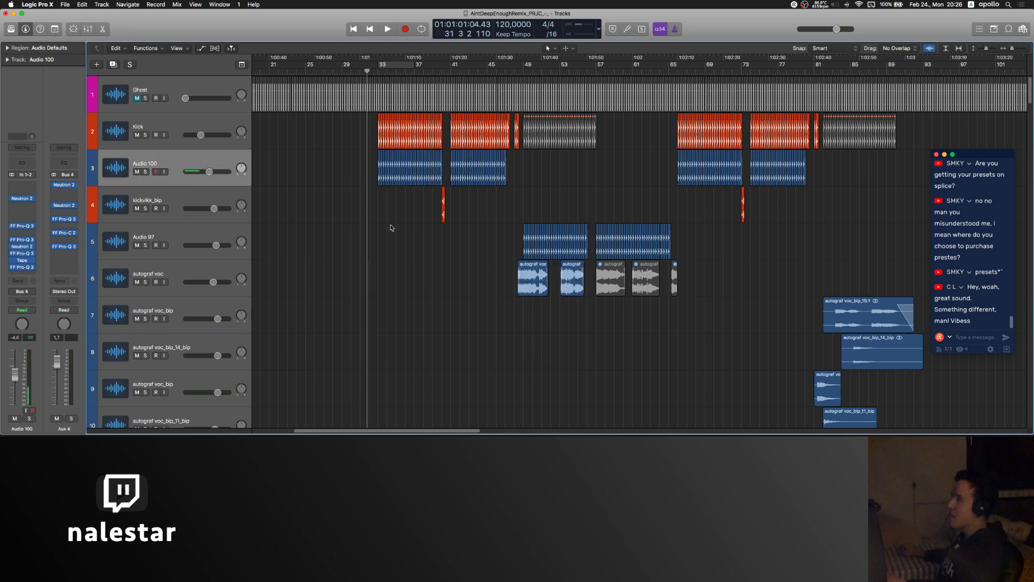
pyautogui.click(199, 92)
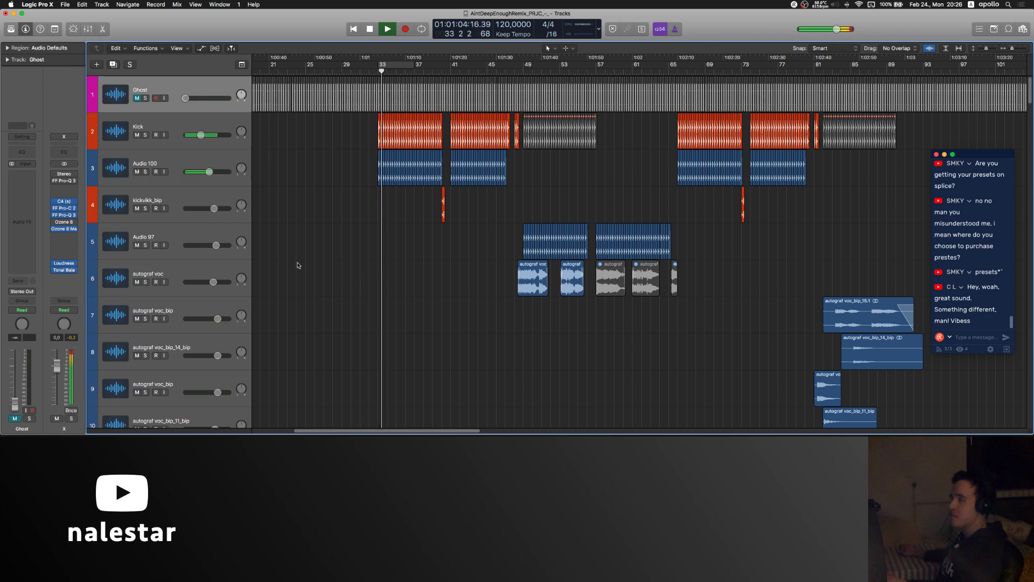
pyautogui.click(76, 235)
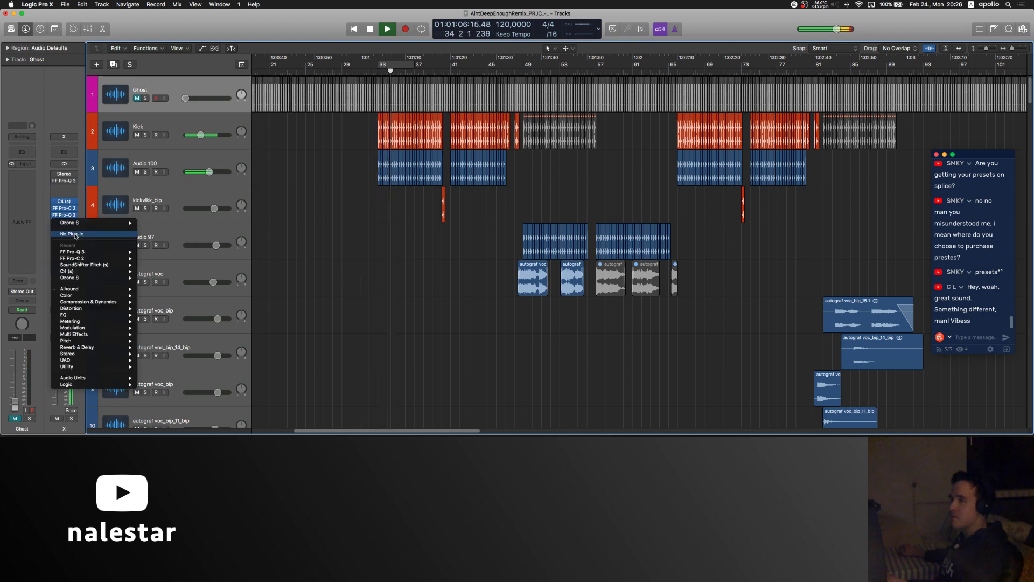
pyautogui.click(76, 236)
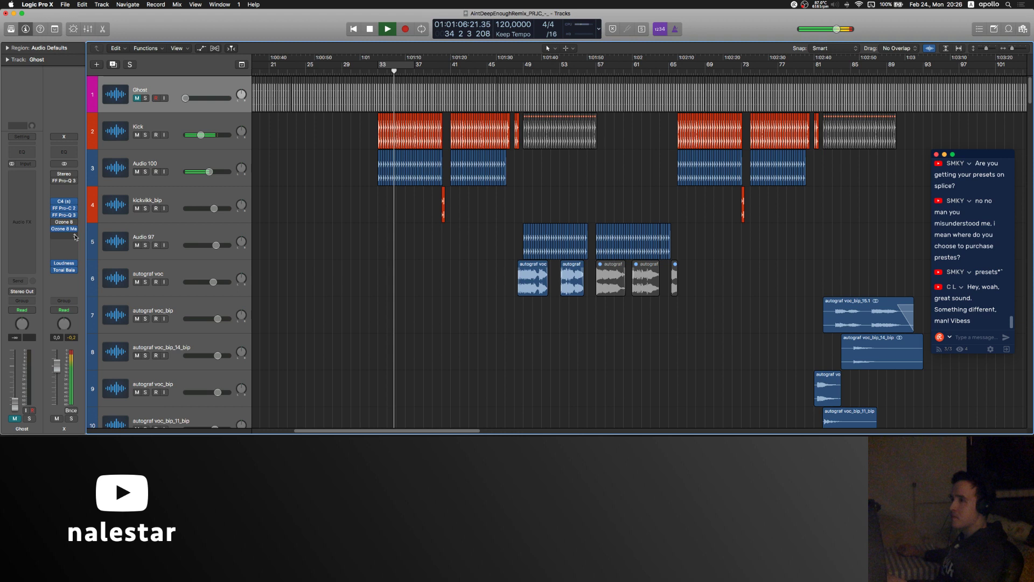
# Step: Insert UAD Manley Massive Passive MST in the freed output slot, stop playback and set its second band to Boost
pyautogui.click(75, 236)
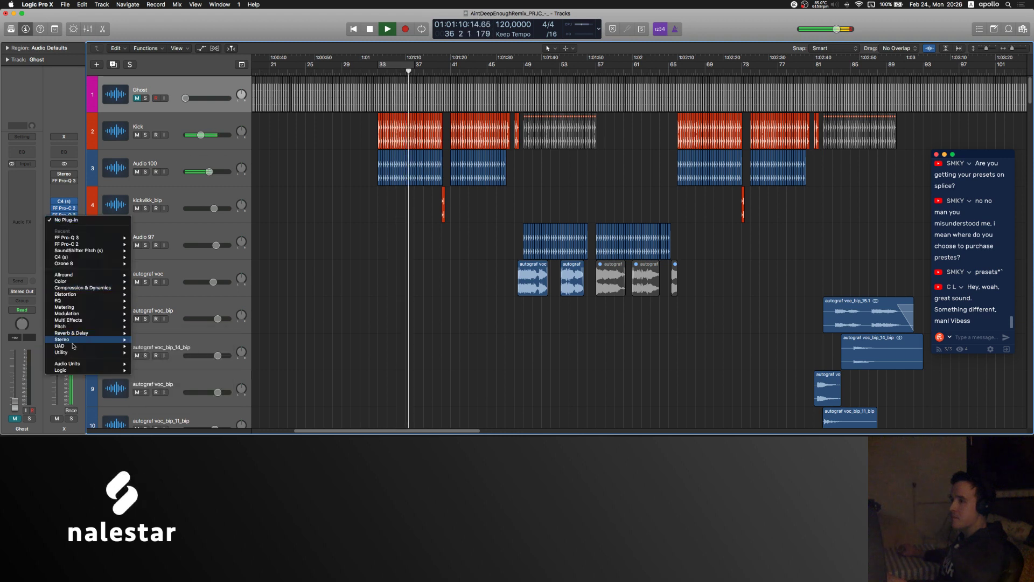
pyautogui.moveTo(74, 346)
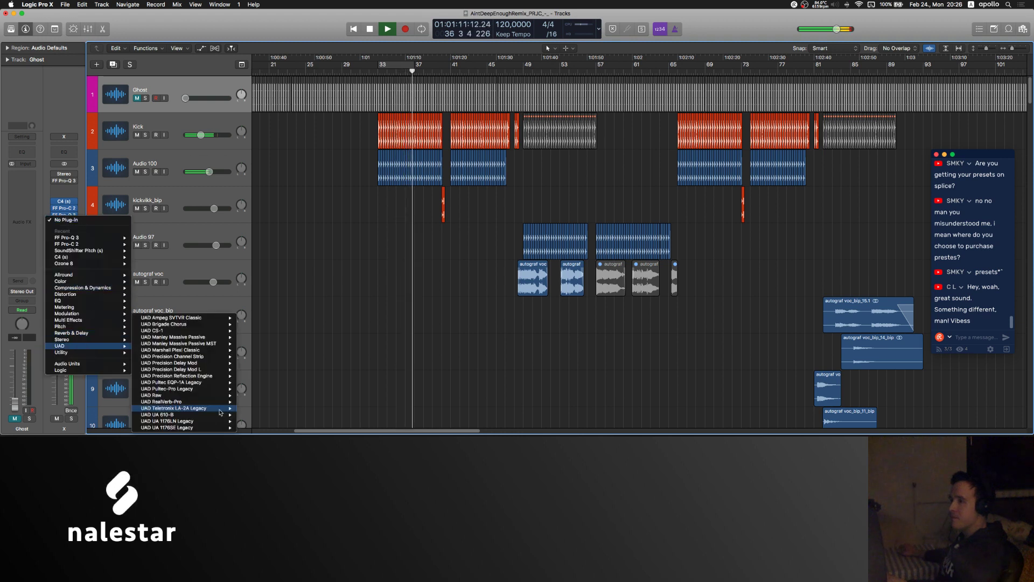
pyautogui.click(178, 343)
pyautogui.moveTo(239, 39); pyautogui.dragTo(526, 127)
pyautogui.press('space')
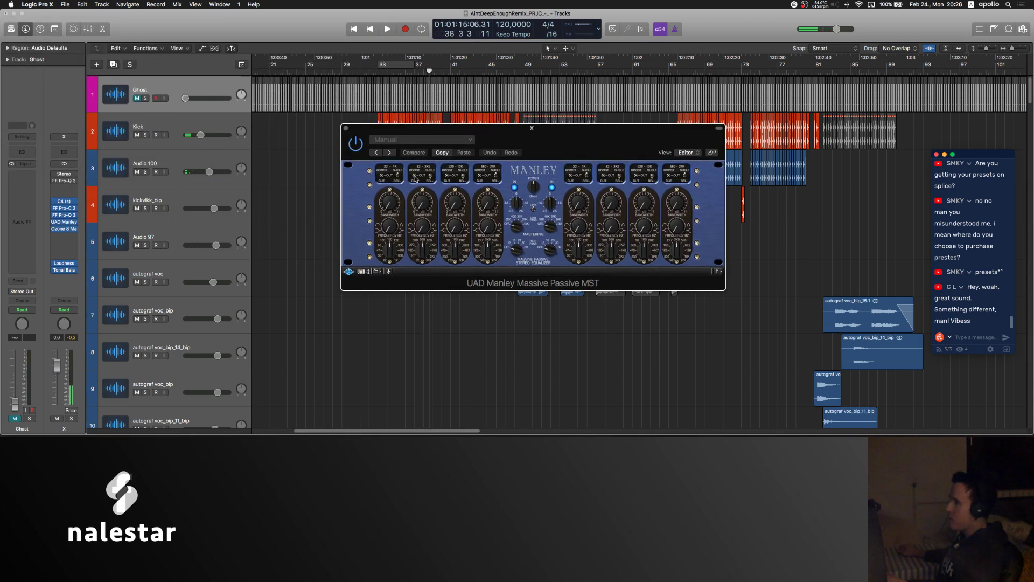
pyautogui.click(415, 177)
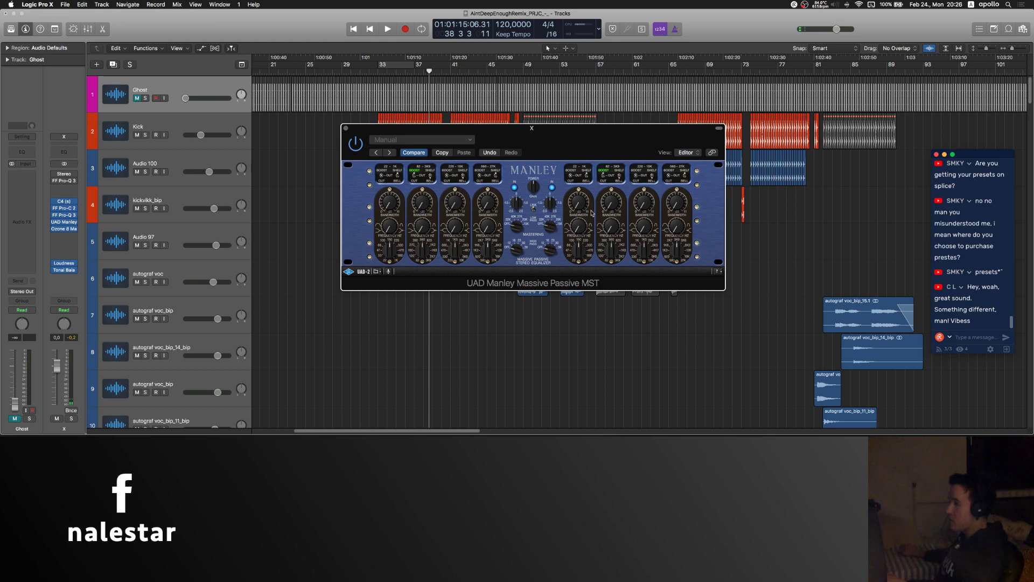
# Step: Play the first drop from bar 33, set the Massive Passive's first band to Cut and adjust that band's gain
pyautogui.moveTo(561, 137); pyautogui.dragTo(554, 167)
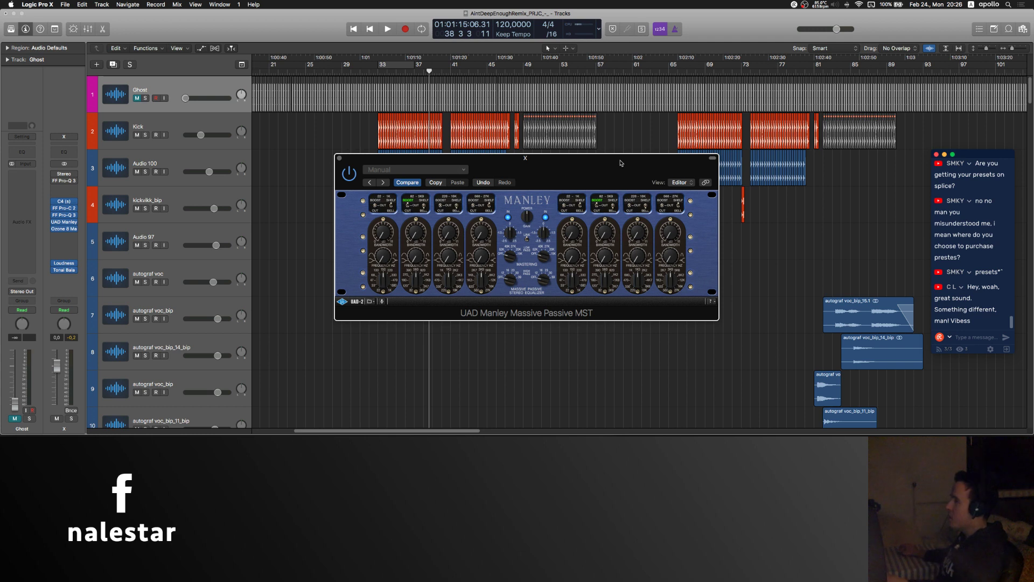
pyautogui.moveTo(621, 163); pyautogui.dragTo(621, 161)
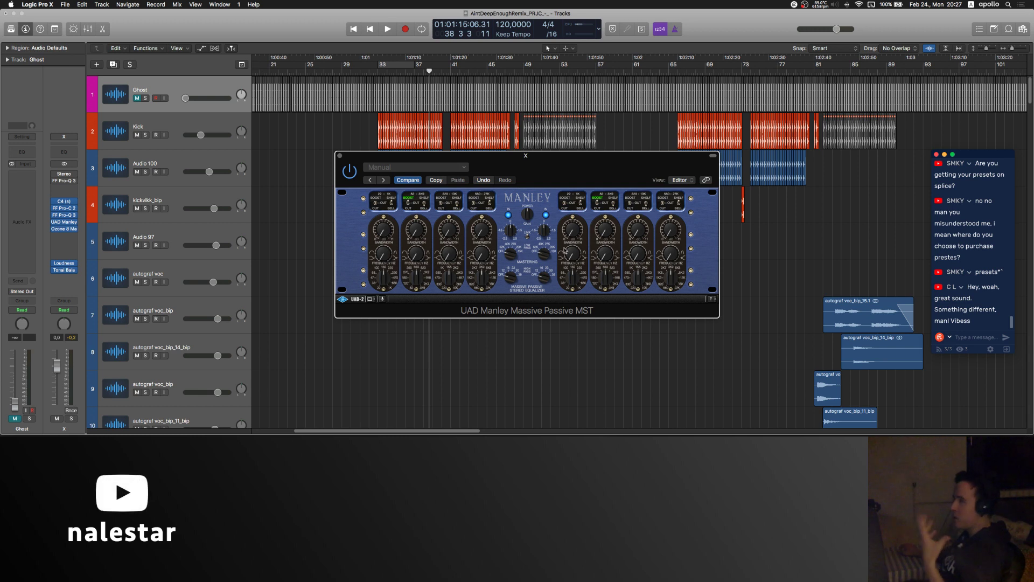
pyautogui.press('space')
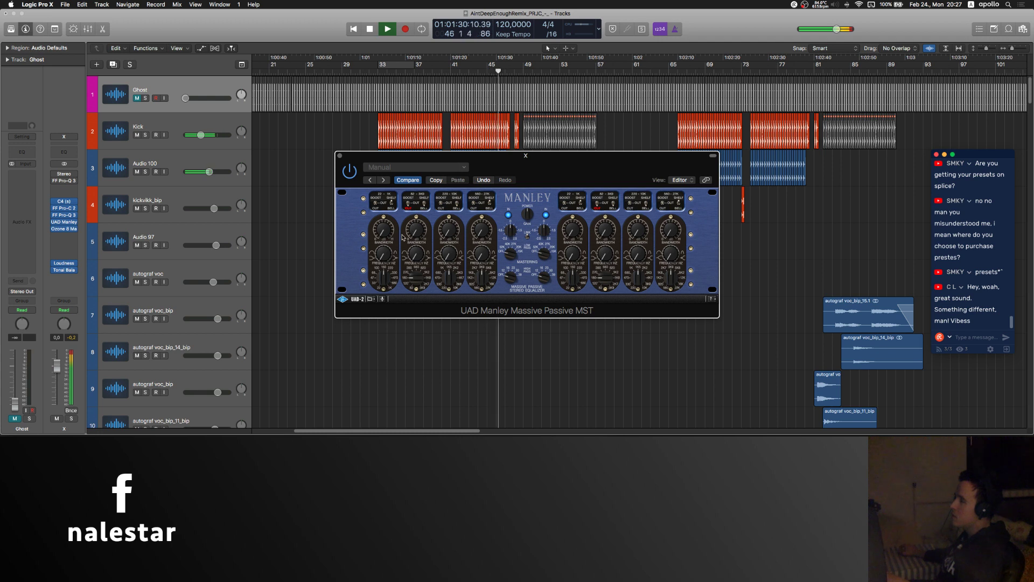
pyautogui.click(376, 206)
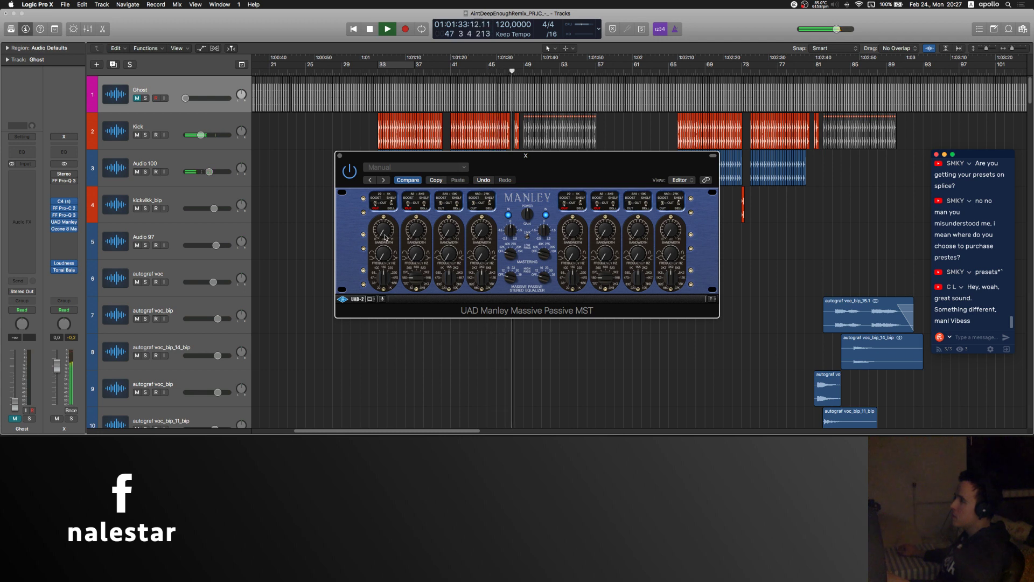
pyautogui.click(377, 71)
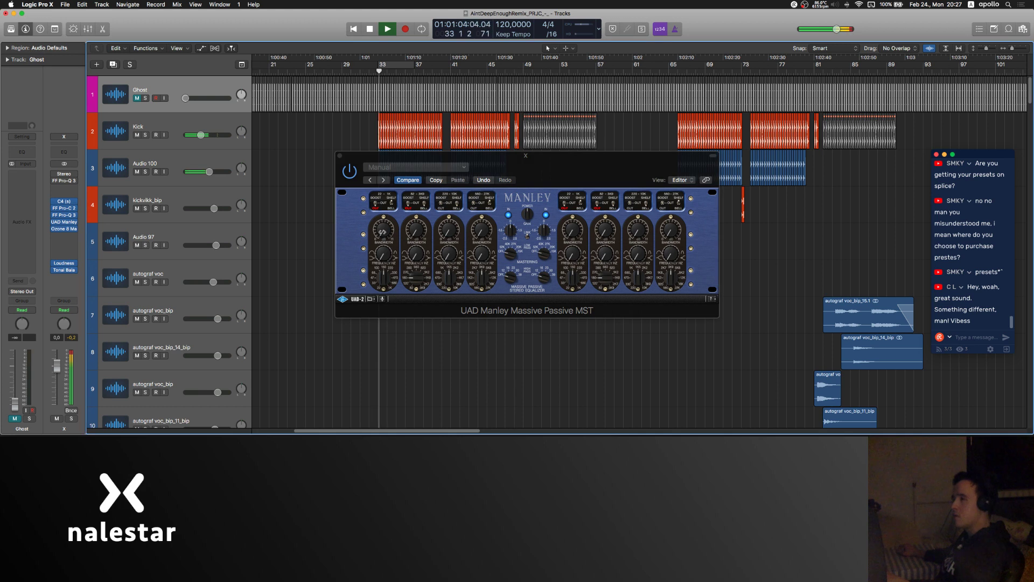
pyautogui.click(383, 232)
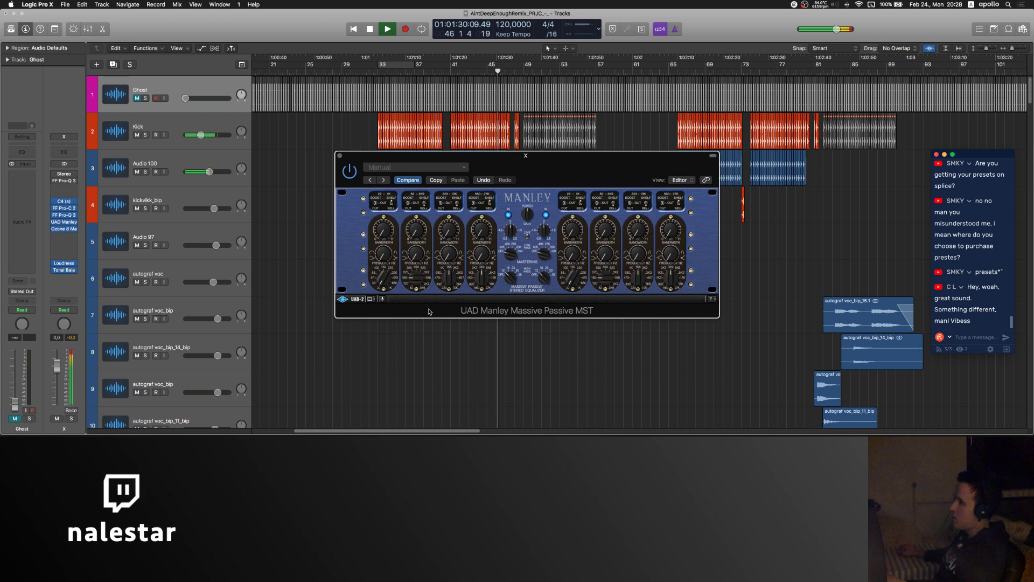
# Step: Open Tonal Balance Control beside the Massive Passive during playback and switch its display from Broad to Fine
pyautogui.click(63, 270)
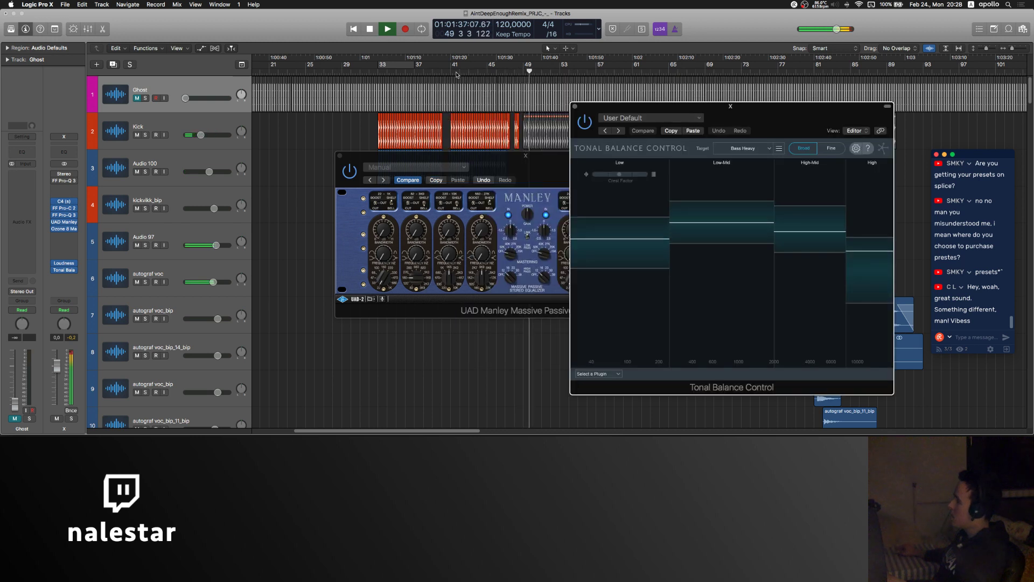
pyautogui.click(457, 71)
pyautogui.click(455, 71)
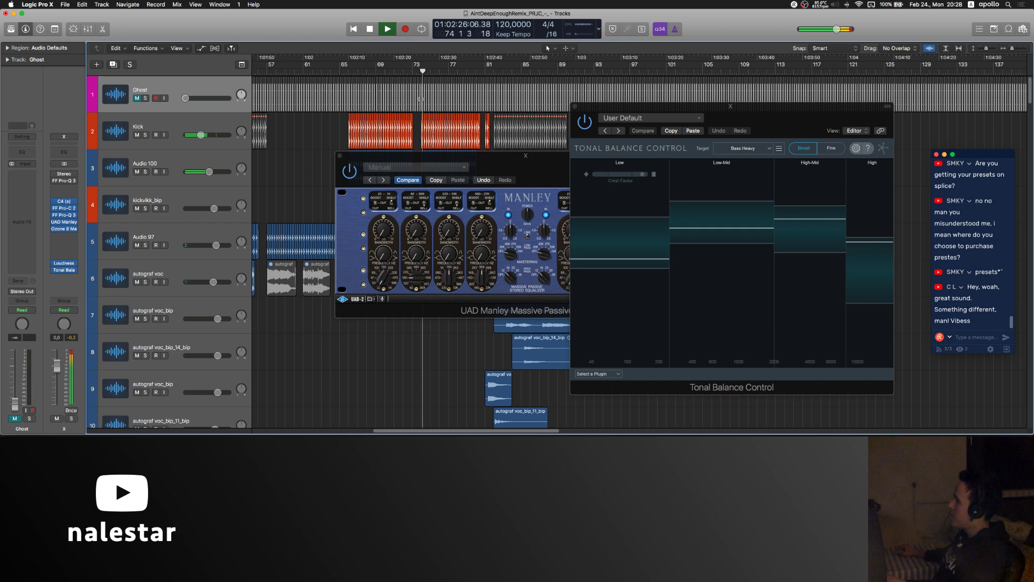
pyautogui.moveTo(543, 163); pyautogui.dragTo(378, 200)
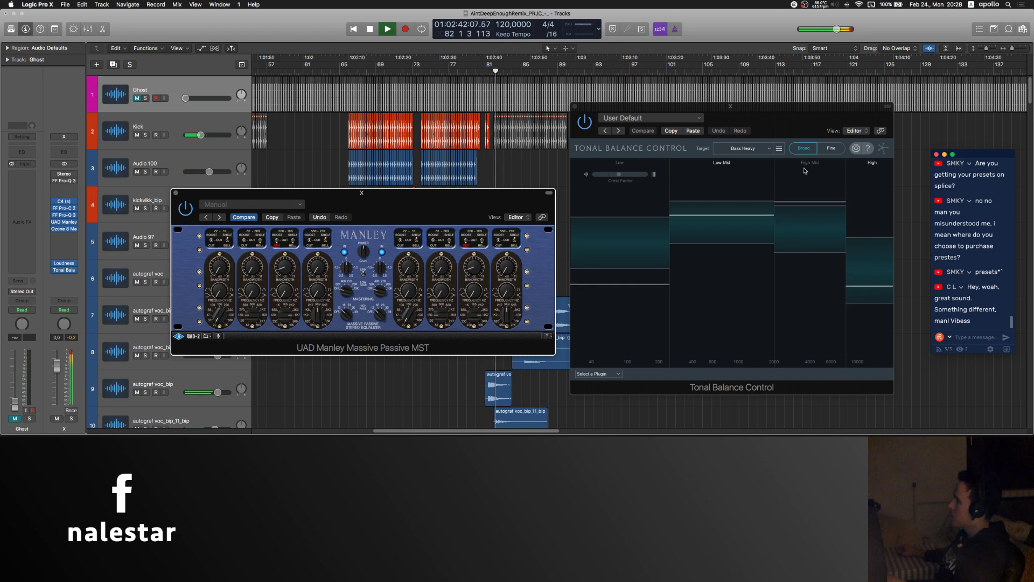
pyautogui.click(831, 150)
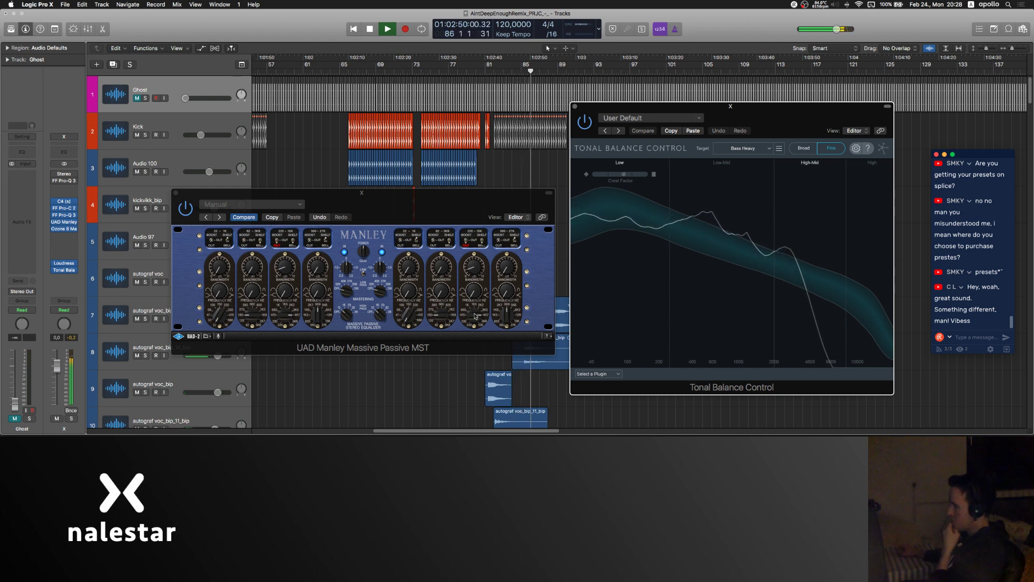
# Step: Check the second drop's tonal balance from around bar 72, stop playback and open the output channel's C4 plug-in
pyautogui.click(414, 69)
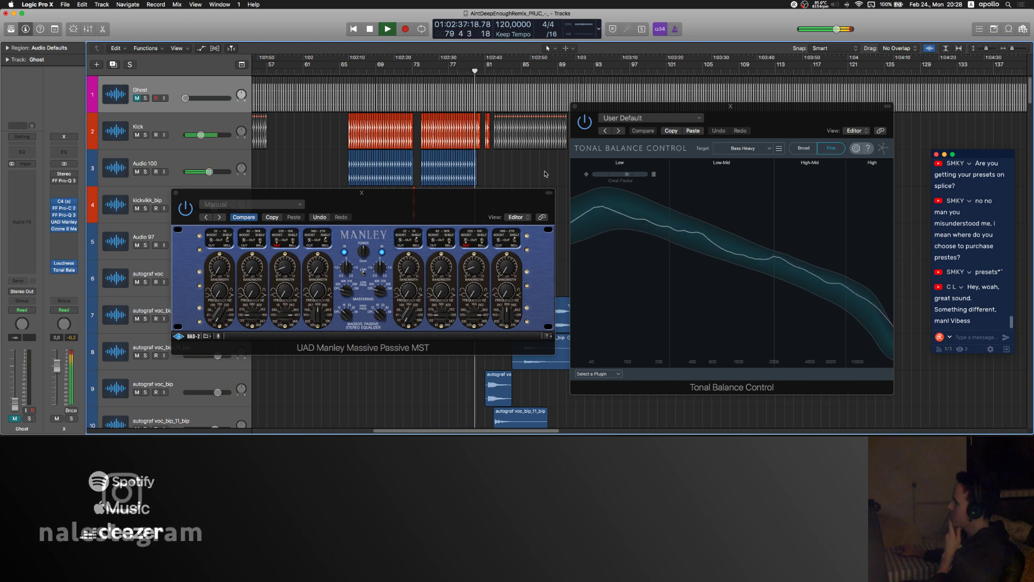
pyautogui.press('space')
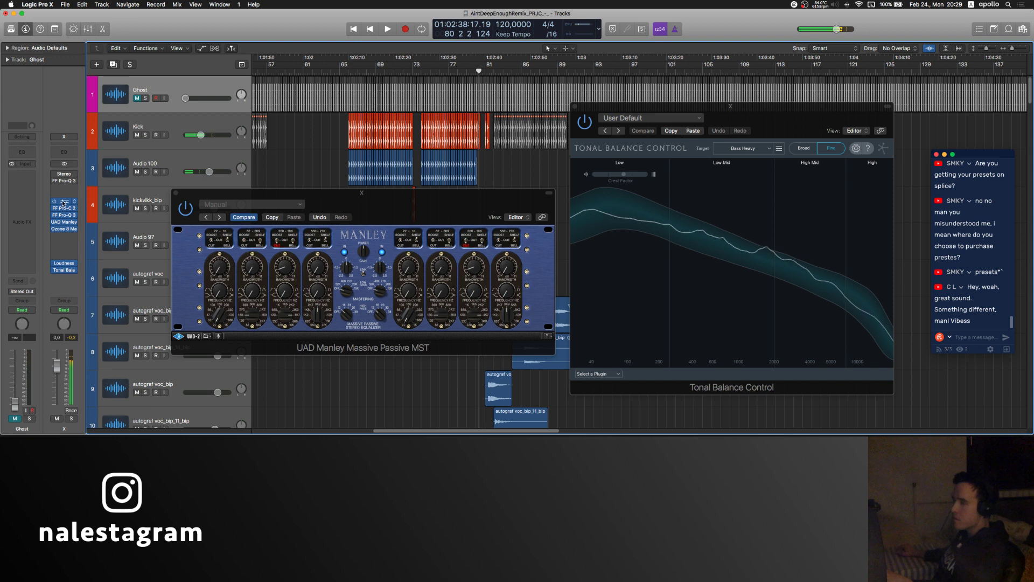
pyautogui.click(64, 203)
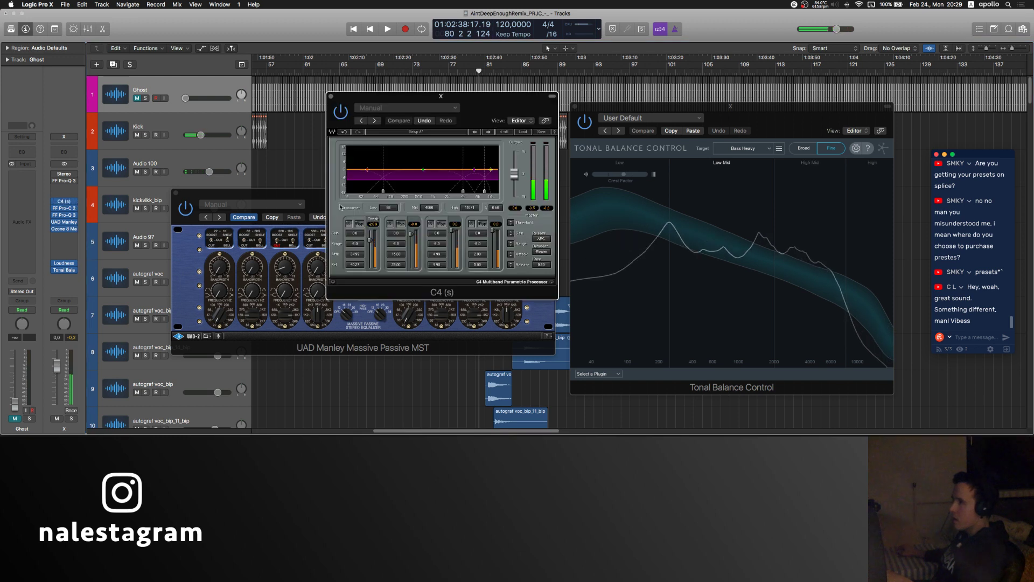
# Step: Adjust the thresholds of the two lowest bands in the C4 multiband processor on the master channel
pyautogui.moveTo(412, 234); pyautogui.dragTo(413, 233)
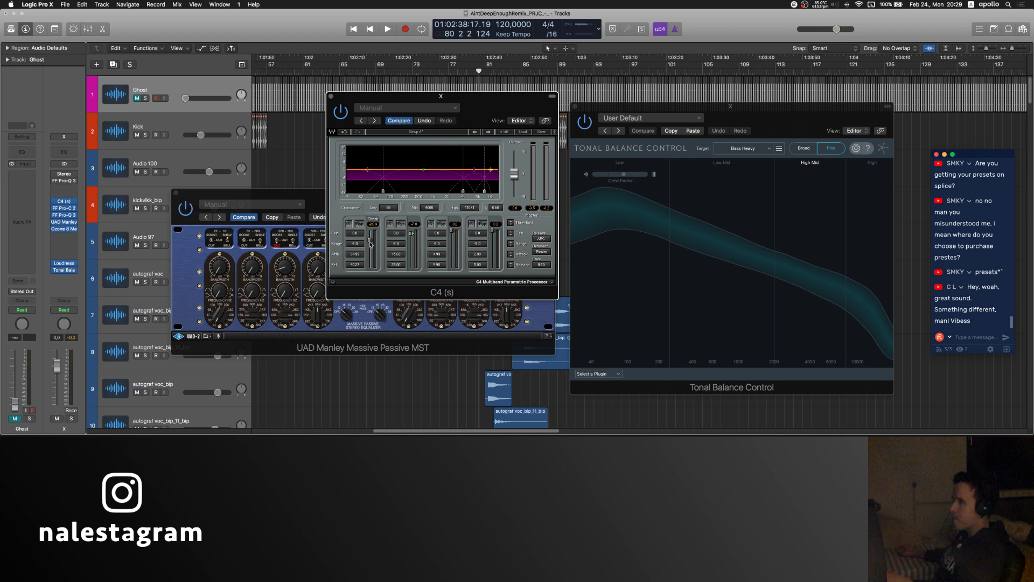
pyautogui.moveTo(371, 244); pyautogui.dragTo(371, 243)
# Step: Start playback from bar 32 and close the C4 and UAD Manley Massive Passive windows
pyautogui.hscroll(-8, 475, 79)
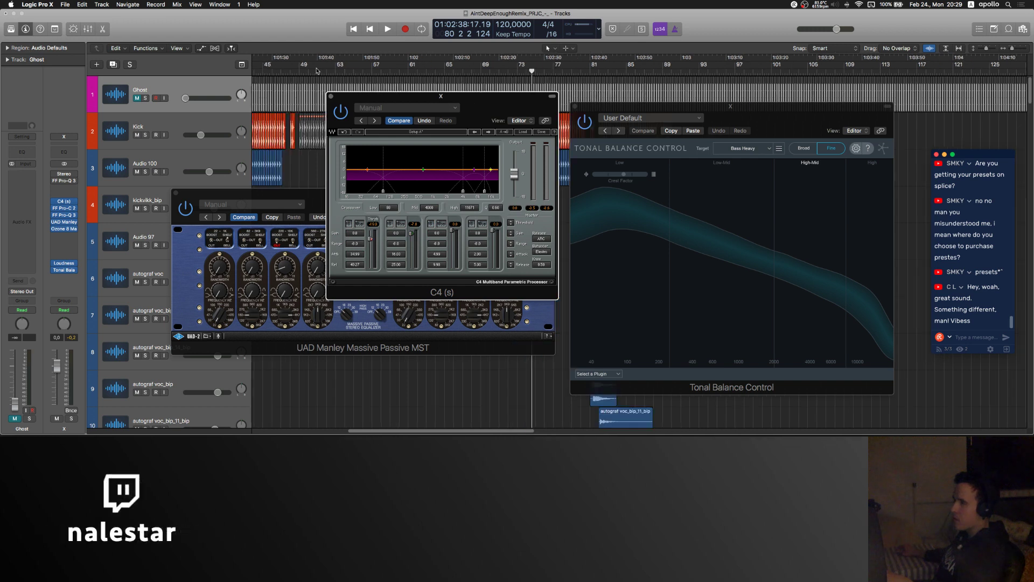
pyautogui.hscroll(5, 475, 78)
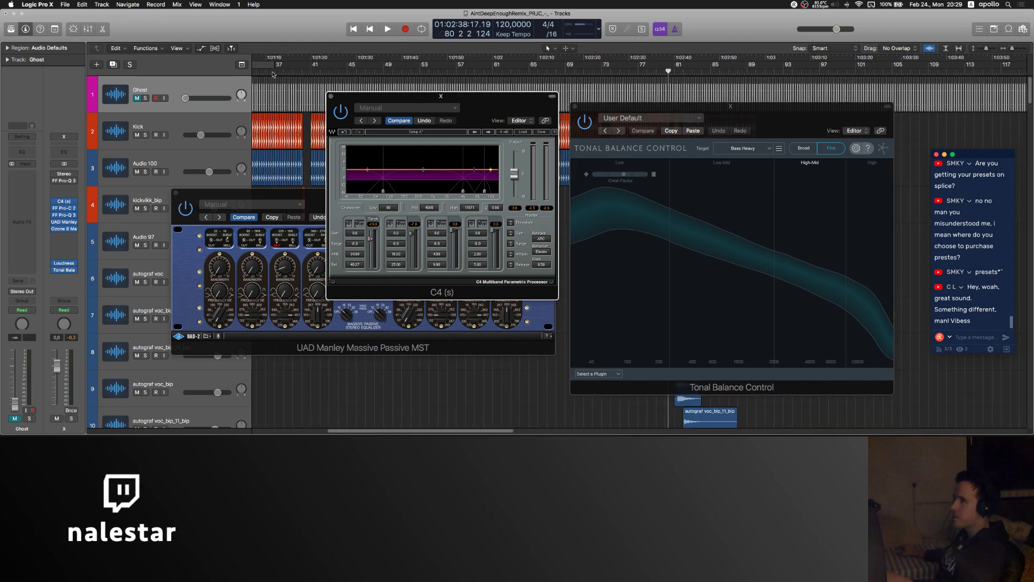
pyautogui.hscroll(-2, 273, 74)
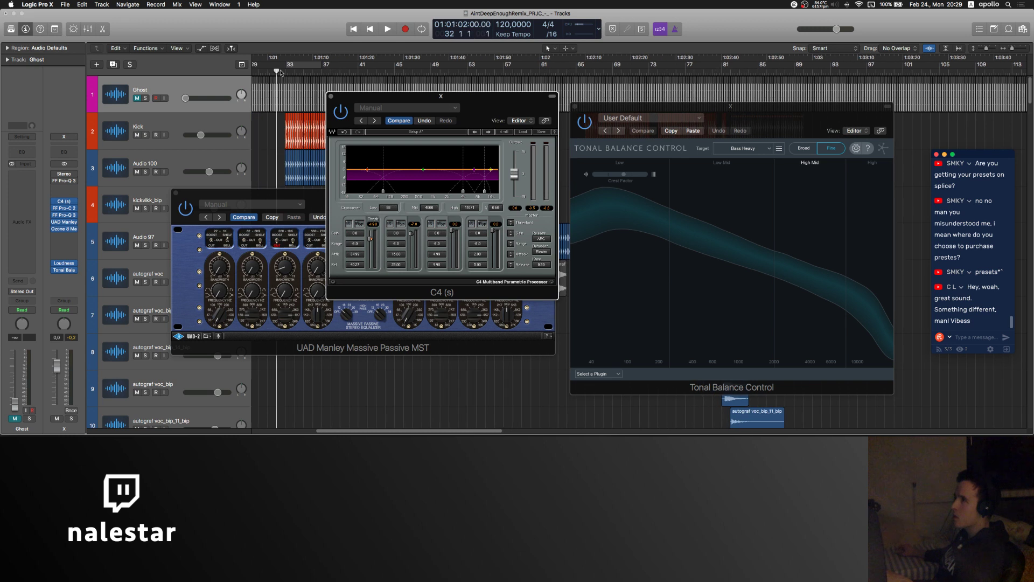
pyautogui.press('space')
pyautogui.click(331, 97)
pyautogui.click(176, 193)
# Step: Compare the mix with the Kick and Audio 100 tracks muted and unmuted, and close the Tonal Balance Control window
pyautogui.moveTo(137, 135); pyautogui.dragTo(137, 172)
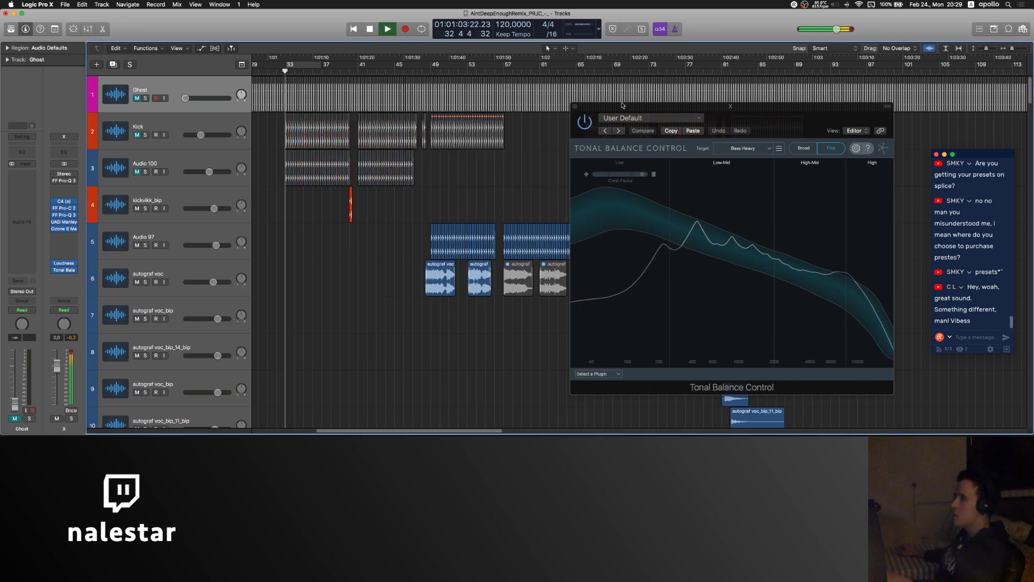
pyautogui.click(576, 107)
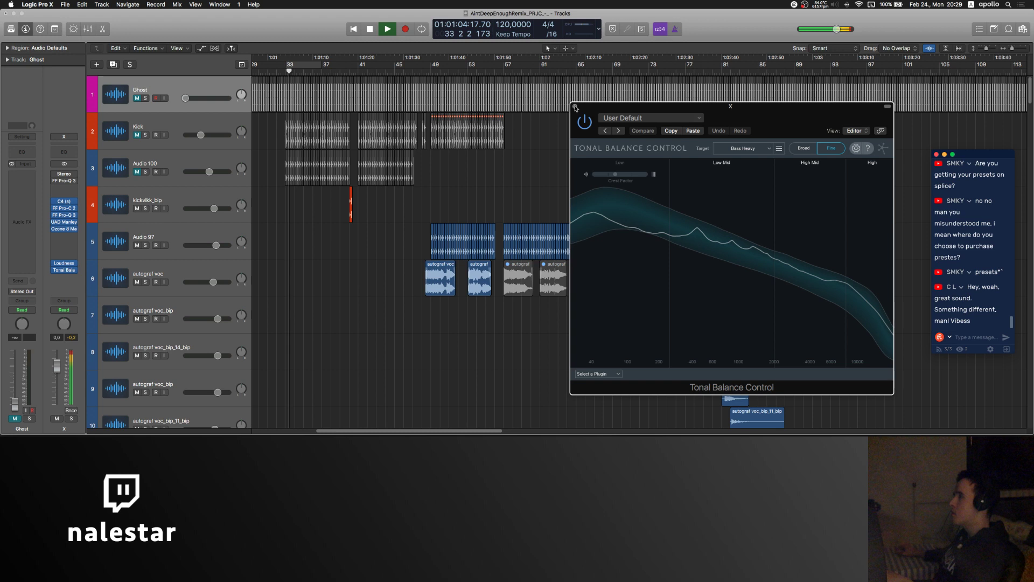
pyautogui.click(575, 107)
pyautogui.click(105, 180)
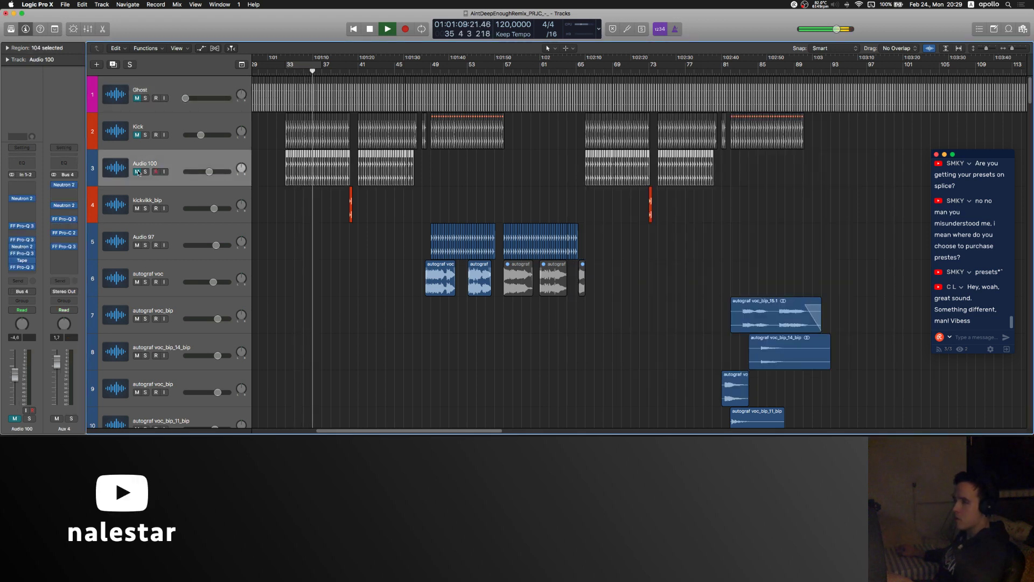
pyautogui.moveTo(138, 172); pyautogui.dragTo(137, 135)
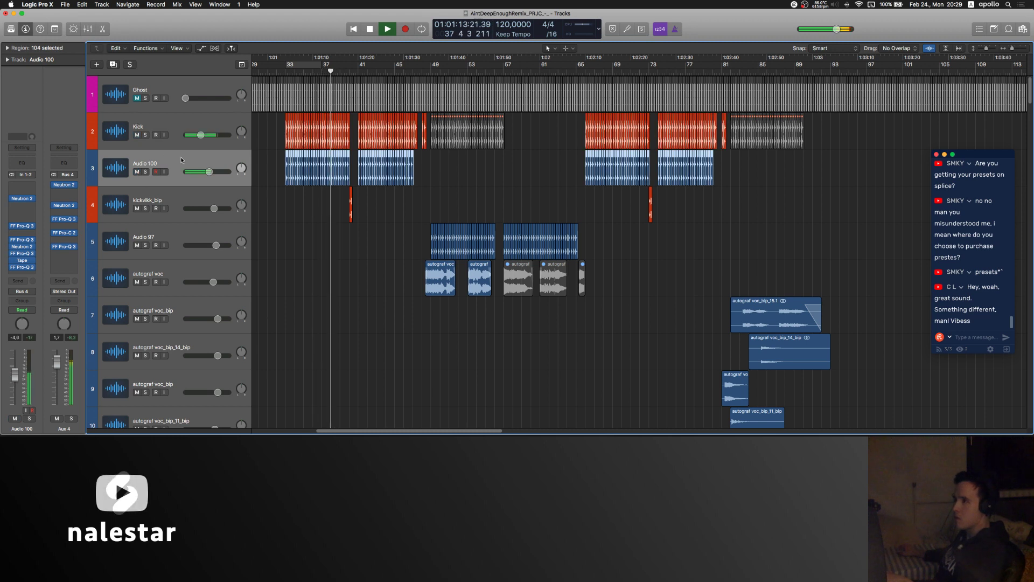
pyautogui.click(307, 203)
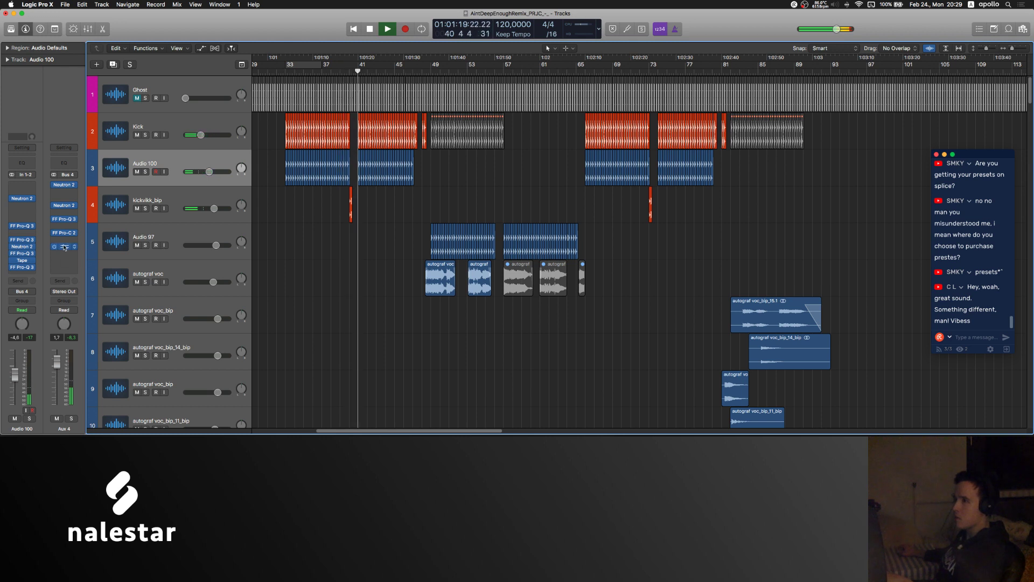
# Step: Lower the gain of the middle boost band in Aux 4's FF Pro-Q 3 to about +2.5 dB and close the equalizer
pyautogui.press('v')
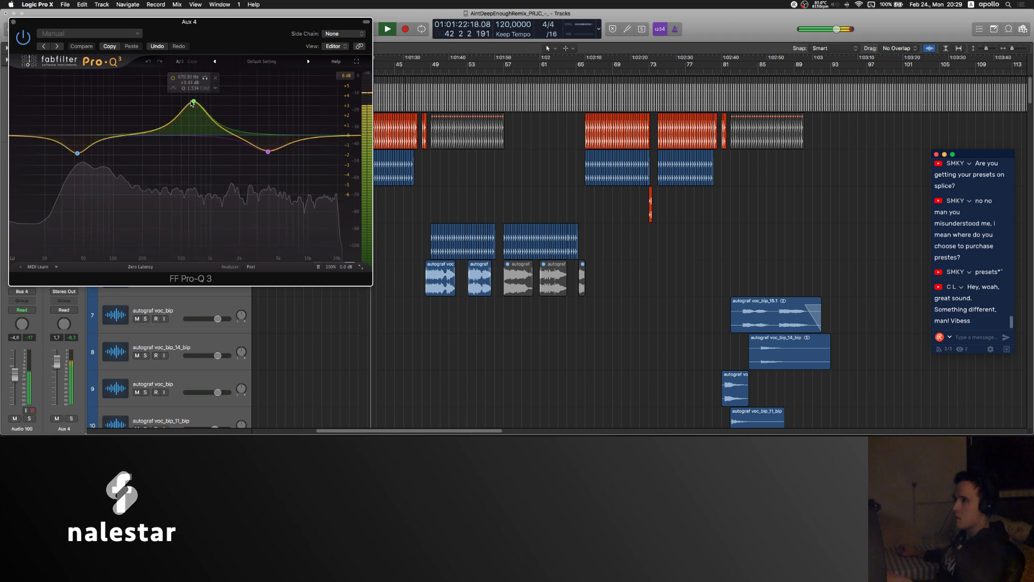
pyautogui.click(193, 102)
pyautogui.moveTo(194, 236); pyautogui.dragTo(195, 244)
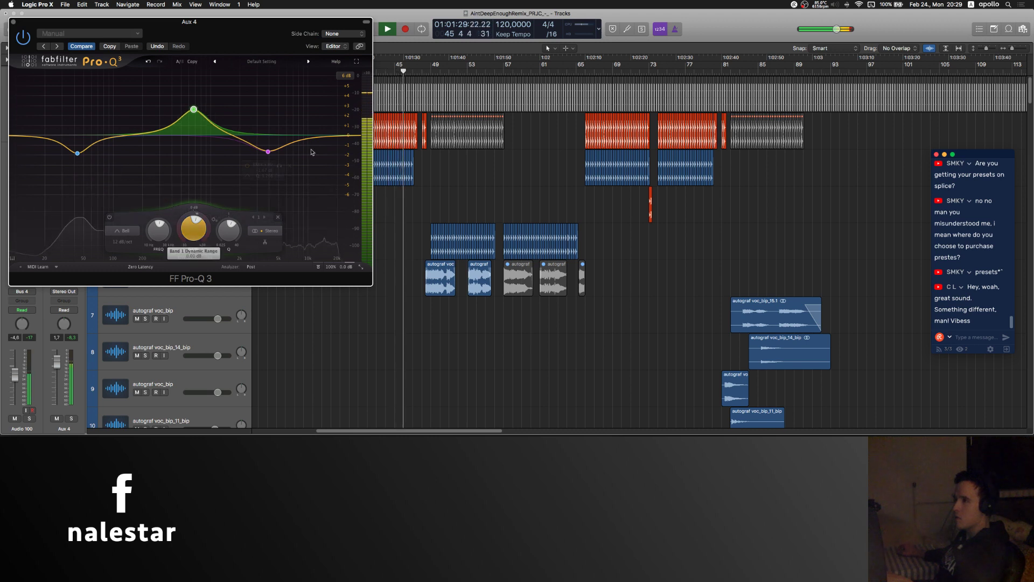
pyautogui.click(14, 22)
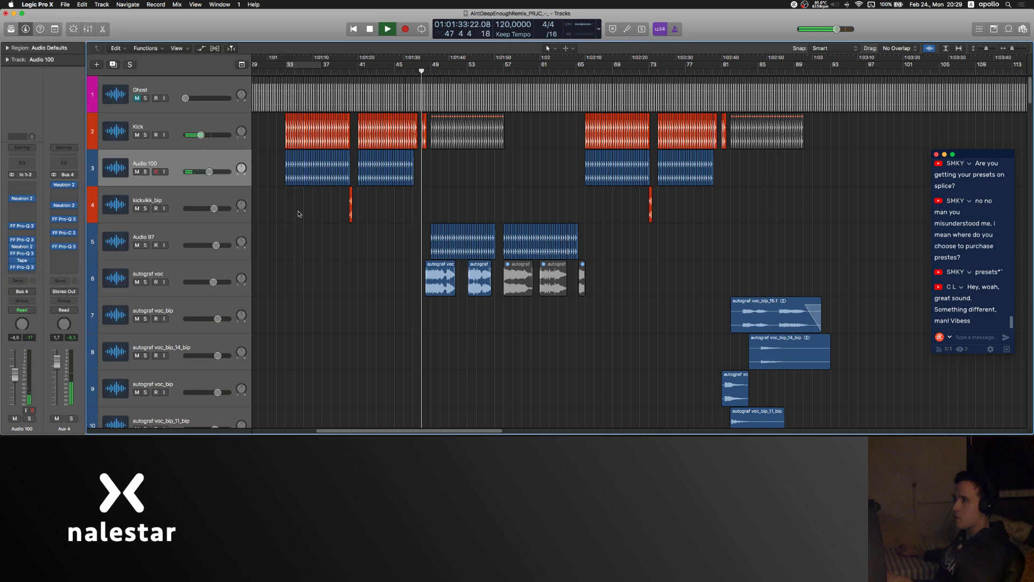
# Step: Lower the Audio 97 track's volume fader to about -1.4 dB
pyautogui.hscroll(-3, 295, 211)
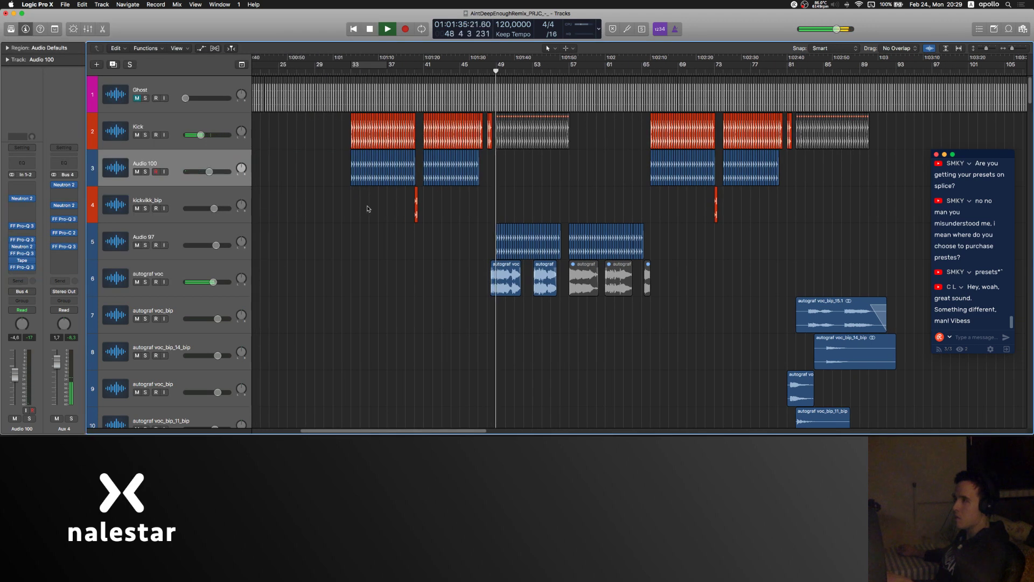
pyautogui.scroll(1, 368, 207)
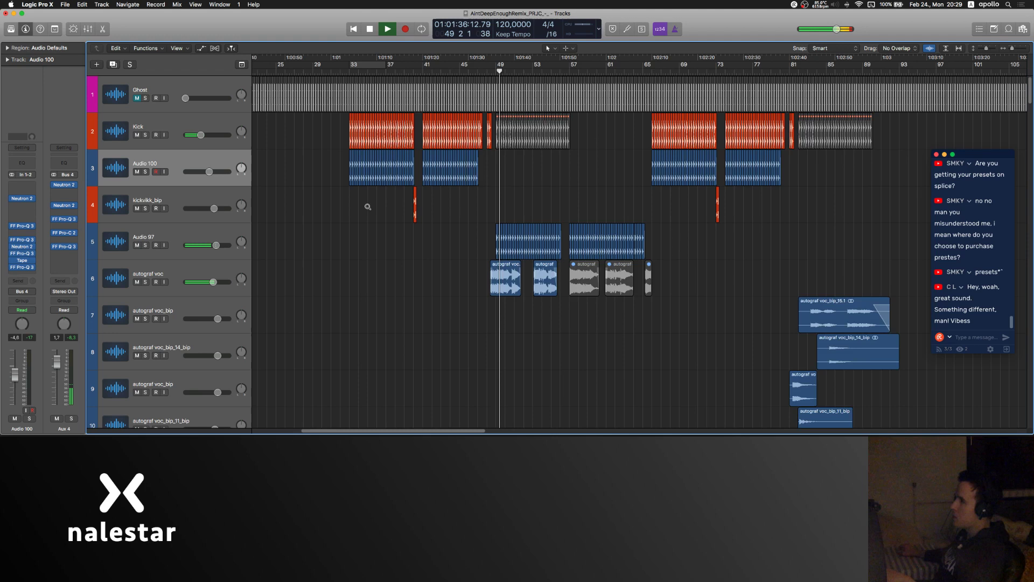
pyautogui.scroll(3, 368, 207)
pyautogui.hscroll(5, 517, 200)
pyautogui.click(116, 242)
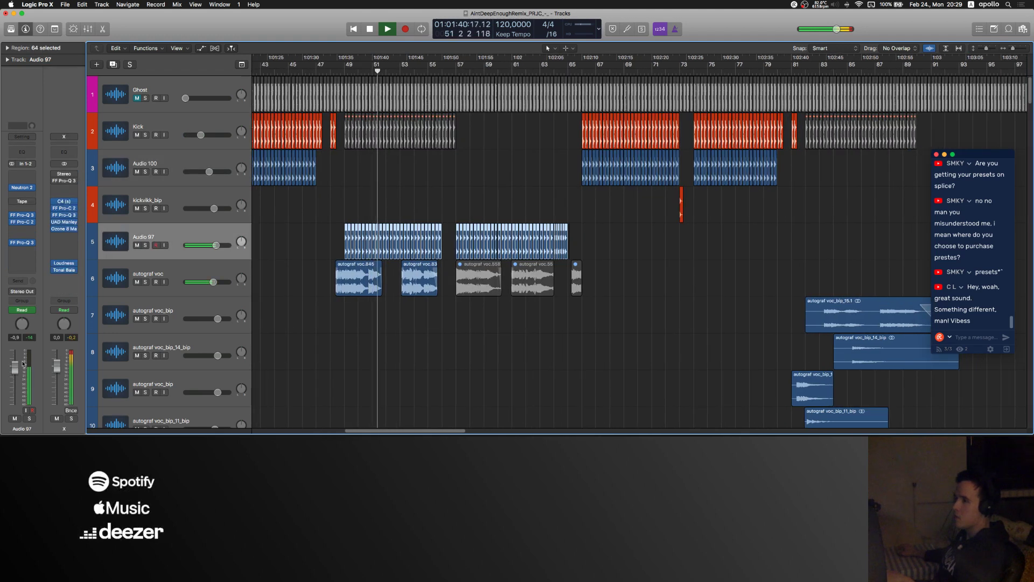
pyautogui.moveTo(24, 365); pyautogui.dragTo(23, 366)
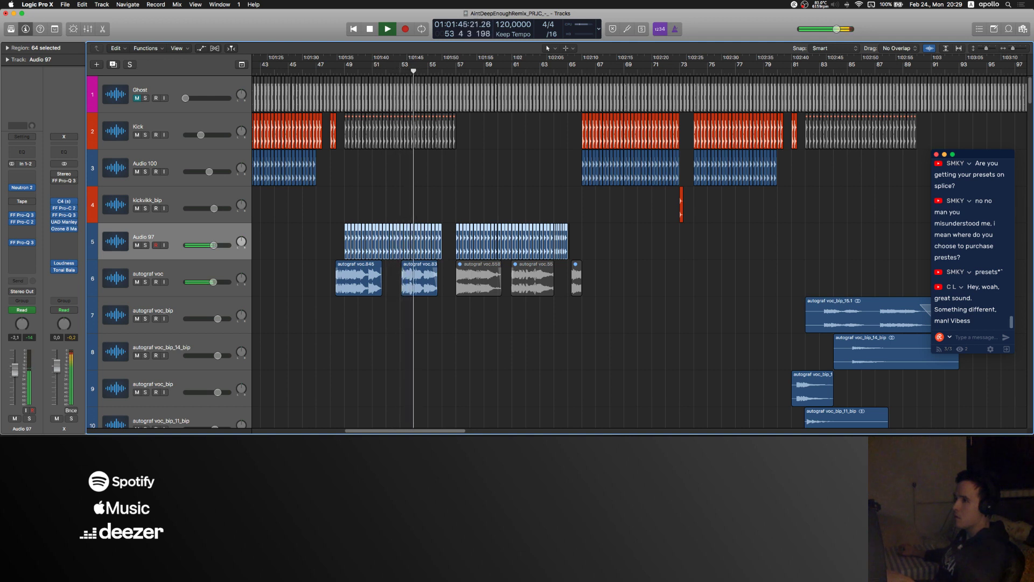
# Step: Set a bell cut of about -1.9 dB near 143 Hz in Audio 97's last FF Pro-Q 3 and close the equalizer
pyautogui.click(22, 243)
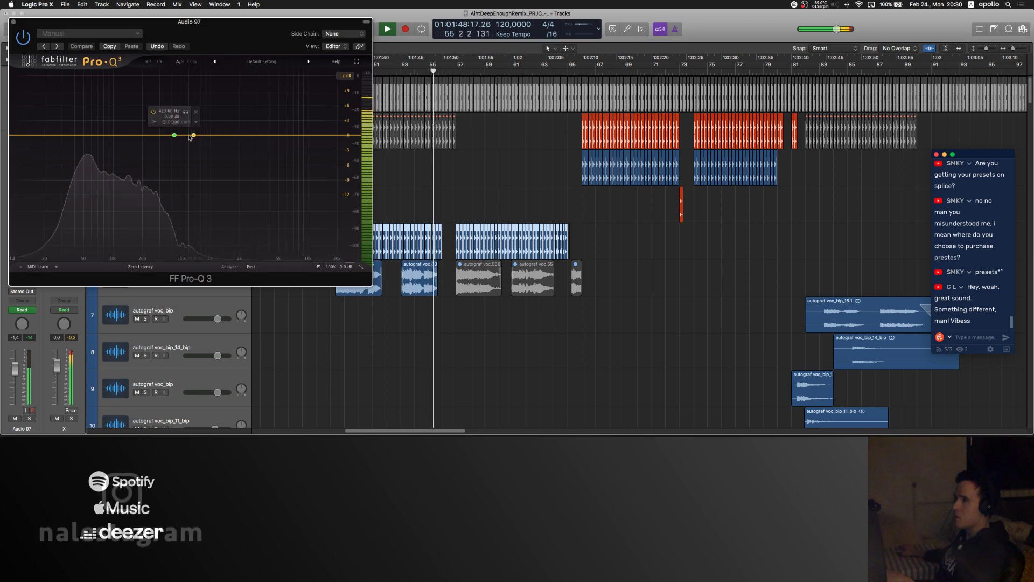
pyautogui.moveTo(189, 137); pyautogui.dragTo(128, 145)
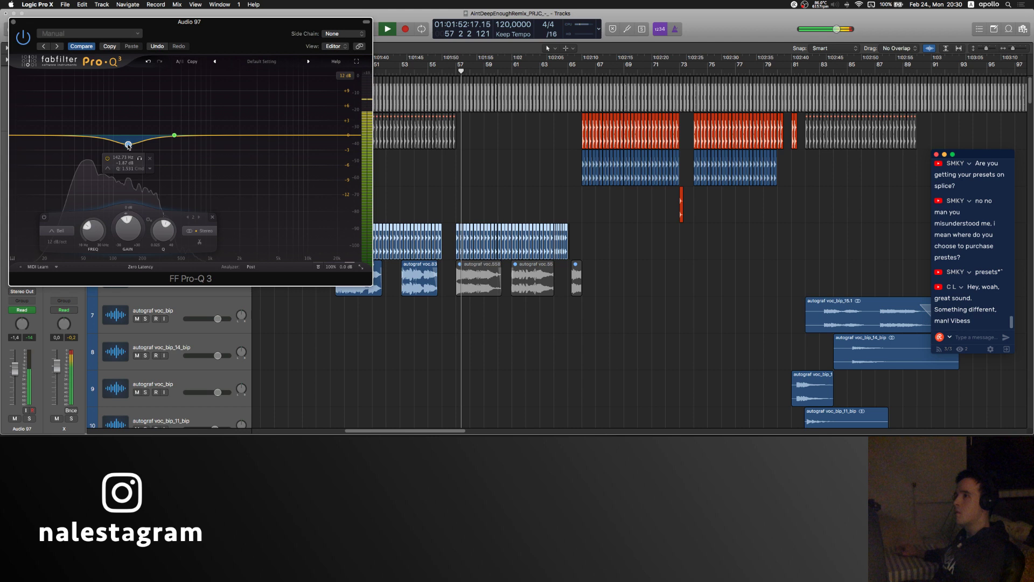
pyautogui.press('super+w')
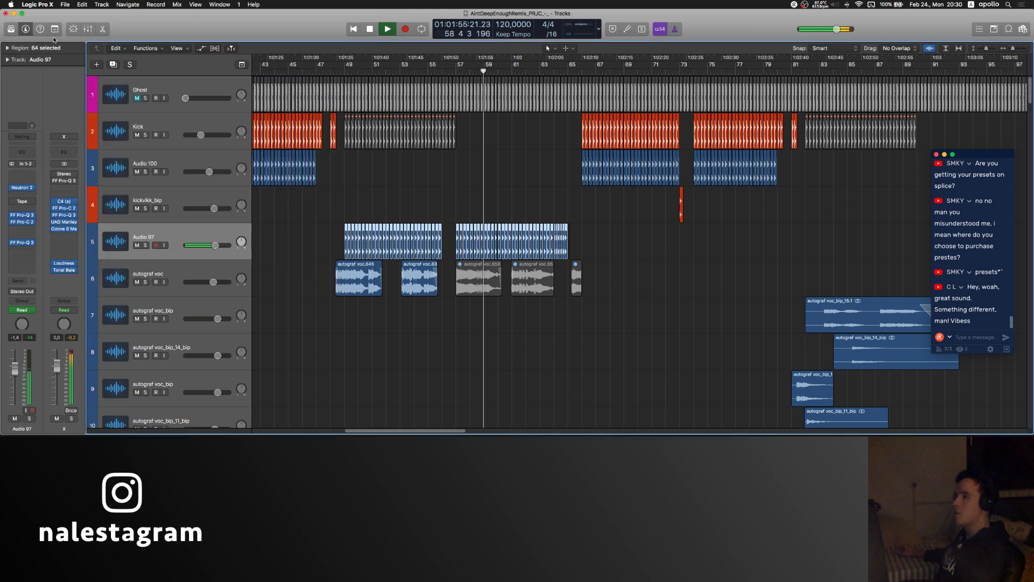
# Step: Select the two 29 Tight1 tracks and the 29 Tight1_bip track together
pyautogui.scroll(-5, 373, 266)
pyautogui.scroll(-20, 374, 266)
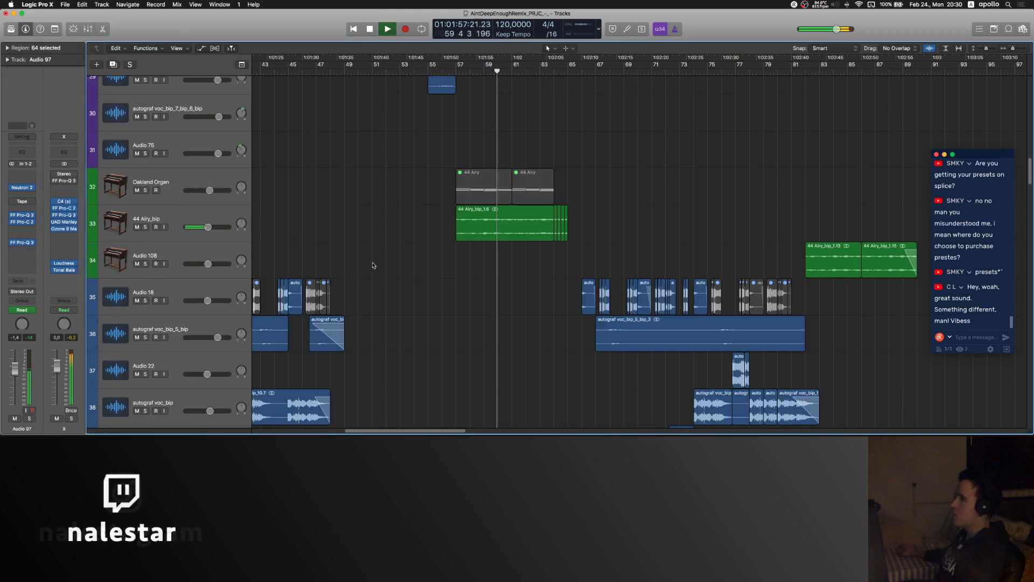
pyautogui.scroll(-4, 374, 265)
pyautogui.click(173, 171)
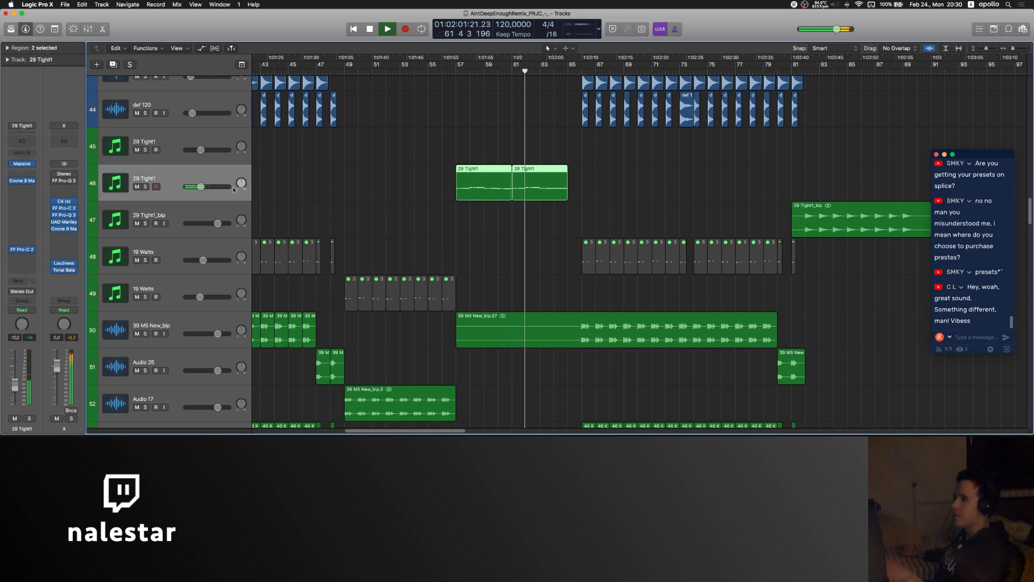
pyautogui.keyDown('ctrl'); pyautogui.keyDown('alt'); pyautogui.click(316, 178); pyautogui.keyUp('alt'); pyautogui.keyUp('ctrl')
pyautogui.press('Down')
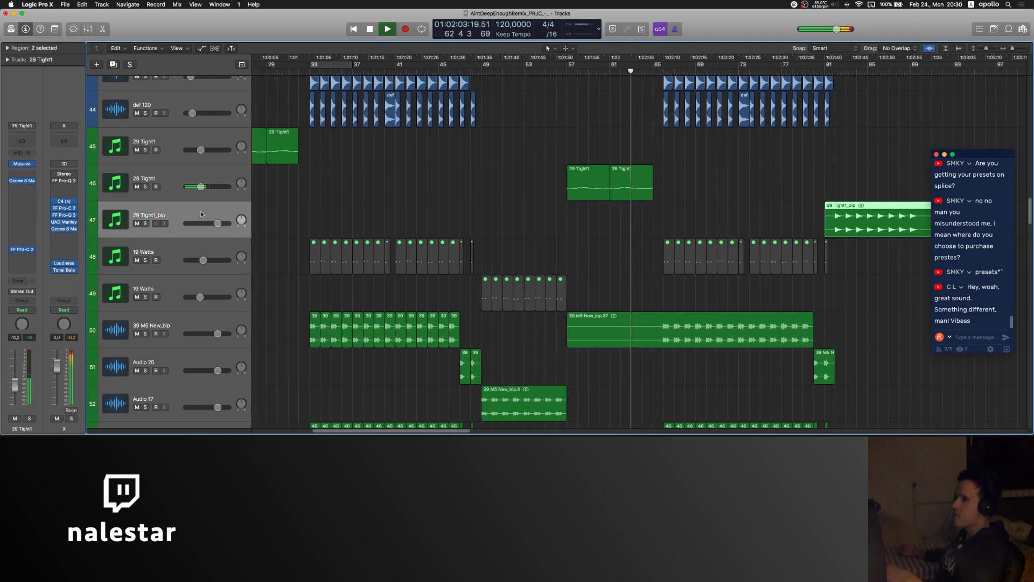
pyautogui.keyDown('shift'); pyautogui.click(186, 135); pyautogui.keyUp('shift')
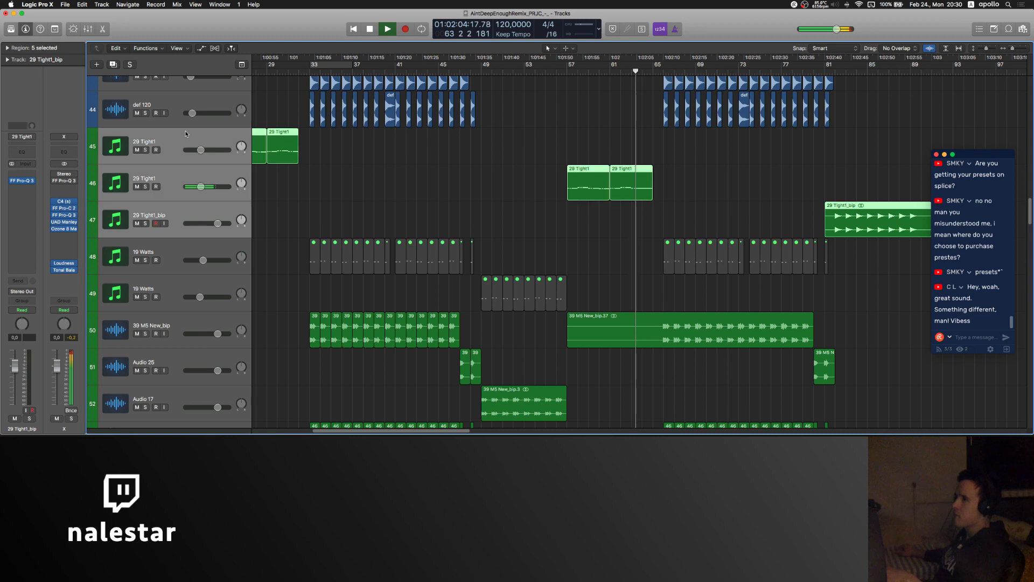
# Step: Route the outputs of the three selected 29 Tight1 tracks to Bus 8 in the mixer
pyautogui.press('x')
pyautogui.click(444, 147)
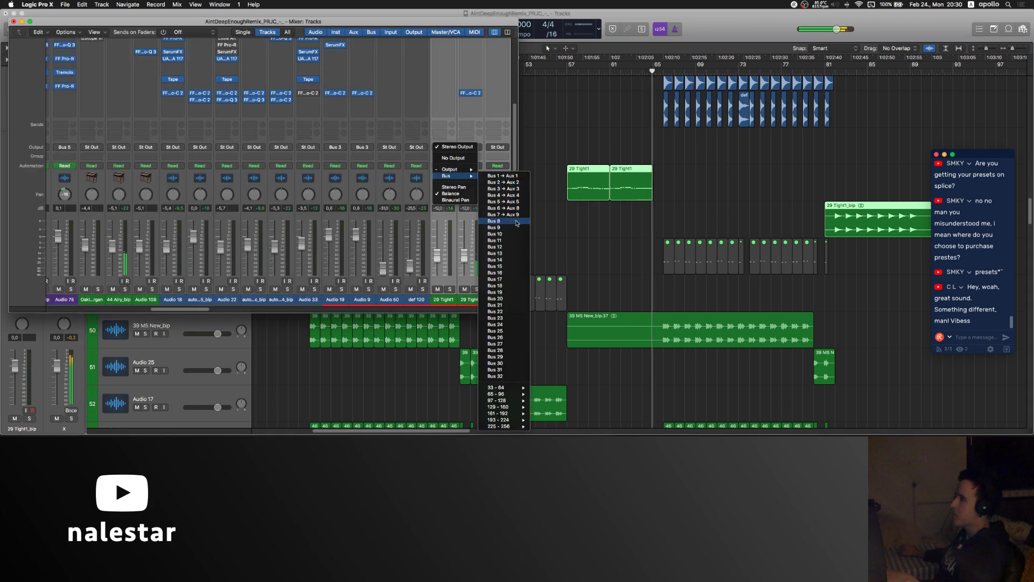
pyautogui.click(516, 223)
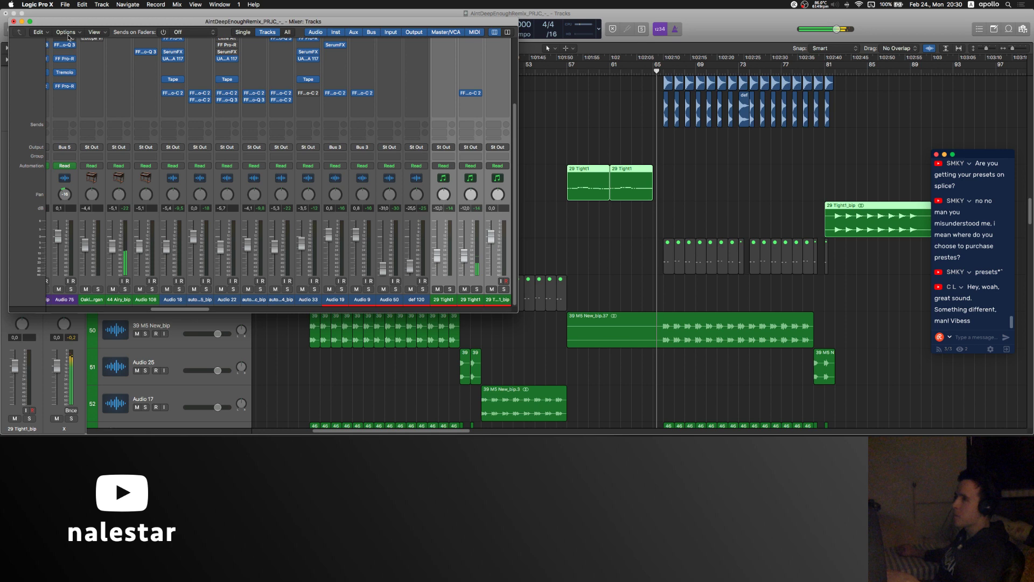
pyautogui.press('x')
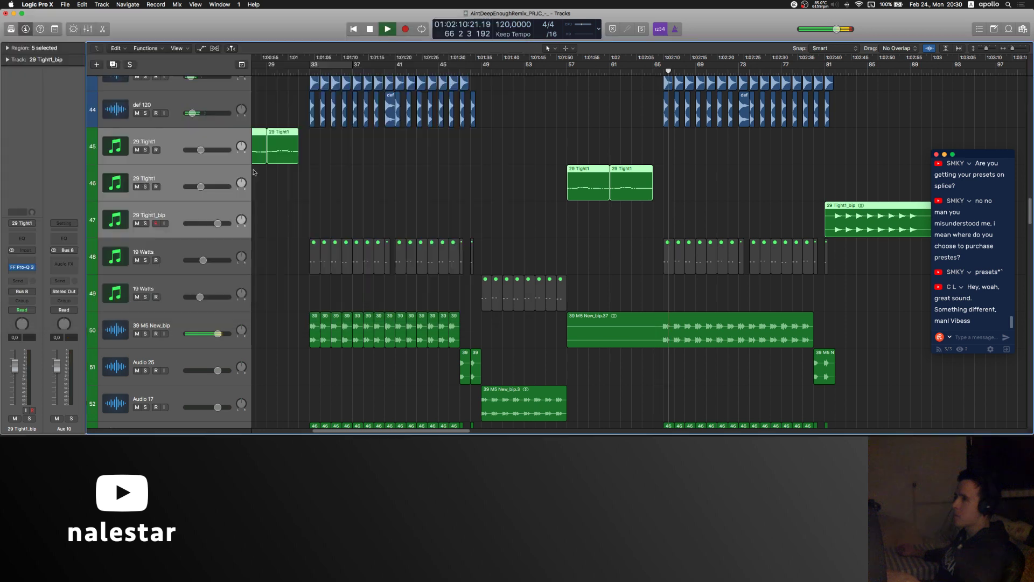
# Step: Insert a stereo FF Pro-Q 3 on the Bus 8 aux channel and move its window clear of the channel strips
pyautogui.click(64, 265)
pyautogui.moveTo(91, 290)
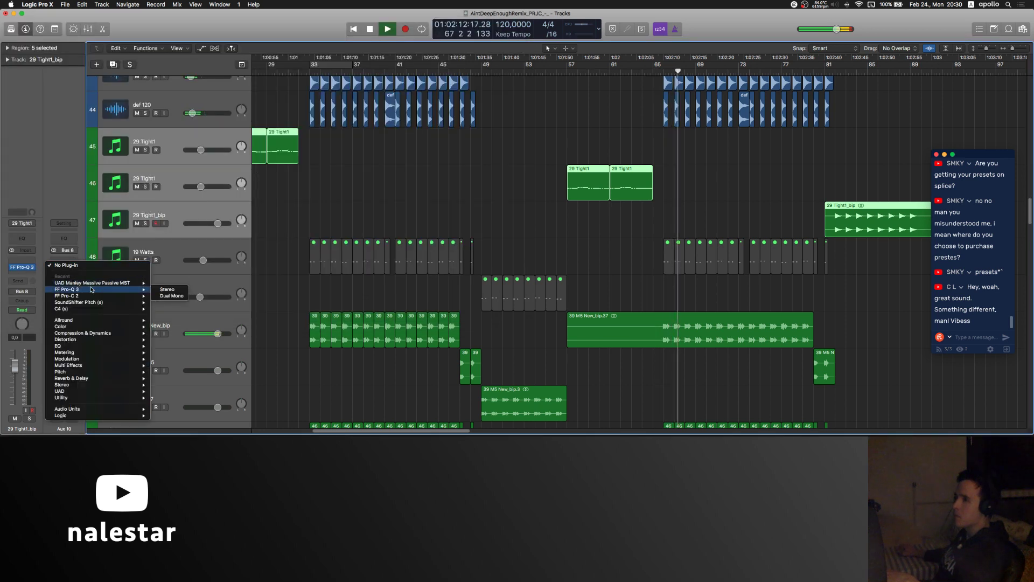
pyautogui.click(167, 289)
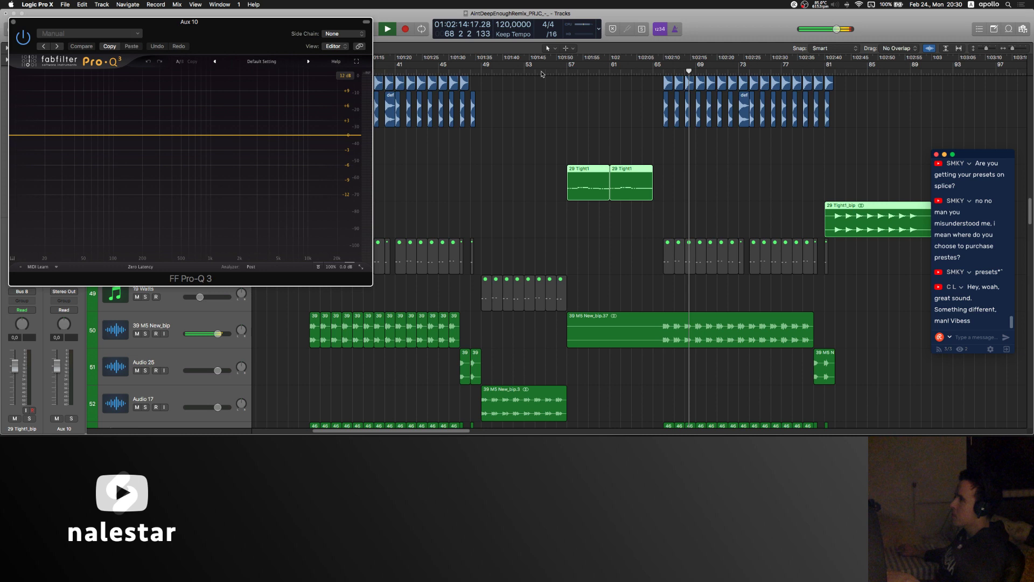
pyautogui.moveTo(189, 21); pyautogui.dragTo(356, 52)
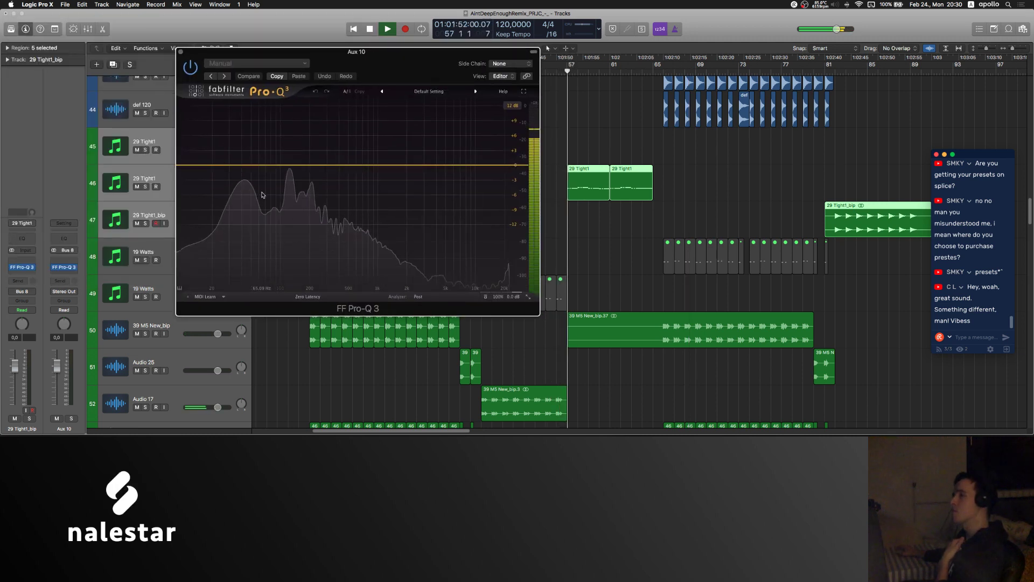
# Step: Add a bell cut of about -1.9 dB near 31 Hz in Aux 10's FF Pro-Q 3 and close the equalizer
pyautogui.doubleClick(297, 170)
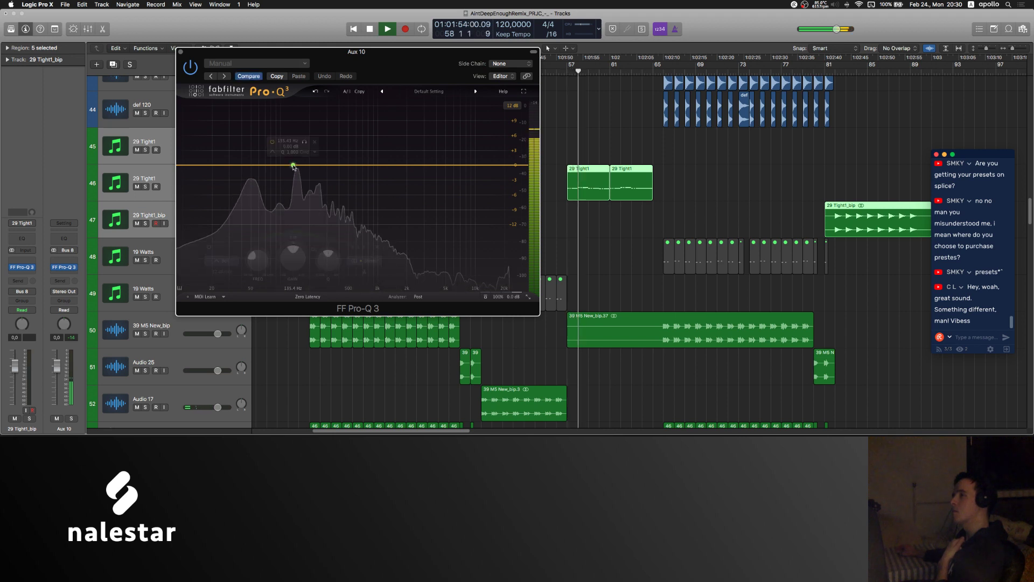
pyautogui.moveTo(297, 170); pyautogui.dragTo(230, 175)
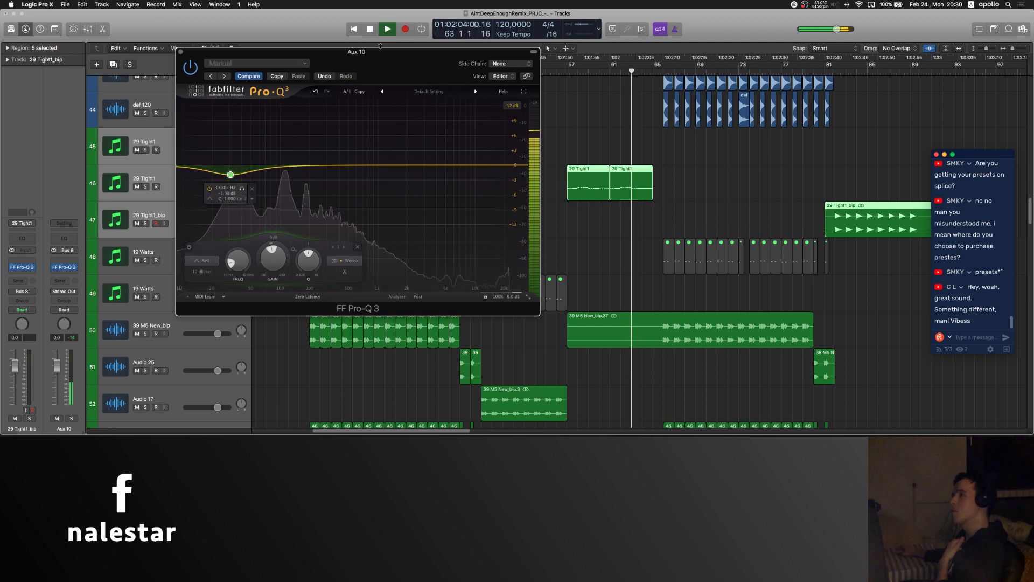
pyautogui.click(181, 52)
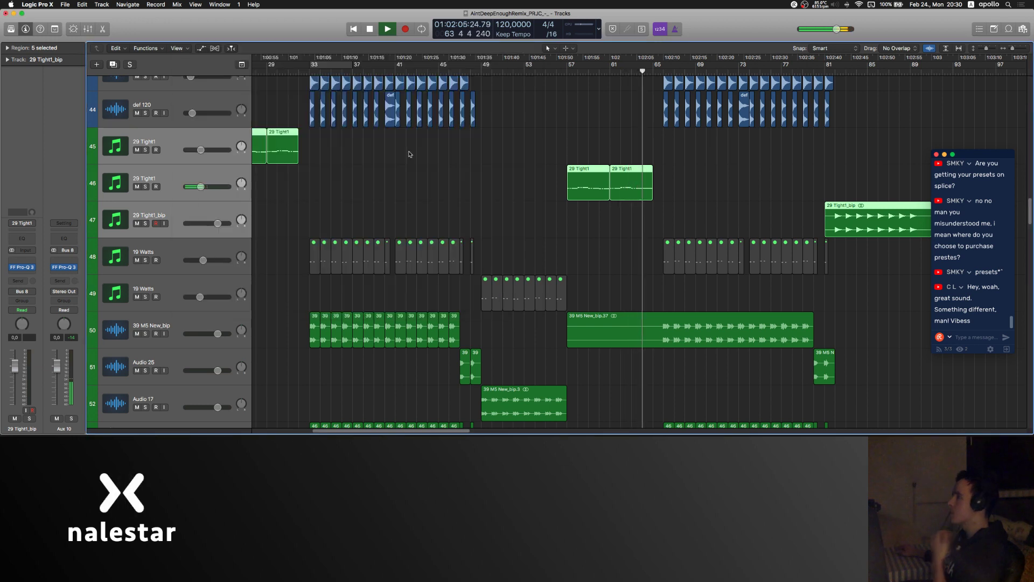
# Step: Clear the region selection and select the def 120 track while the section from bar 65 plays
pyautogui.hscroll(5, 410, 155)
pyautogui.hscroll(2, 409, 155)
pyautogui.click(425, 128)
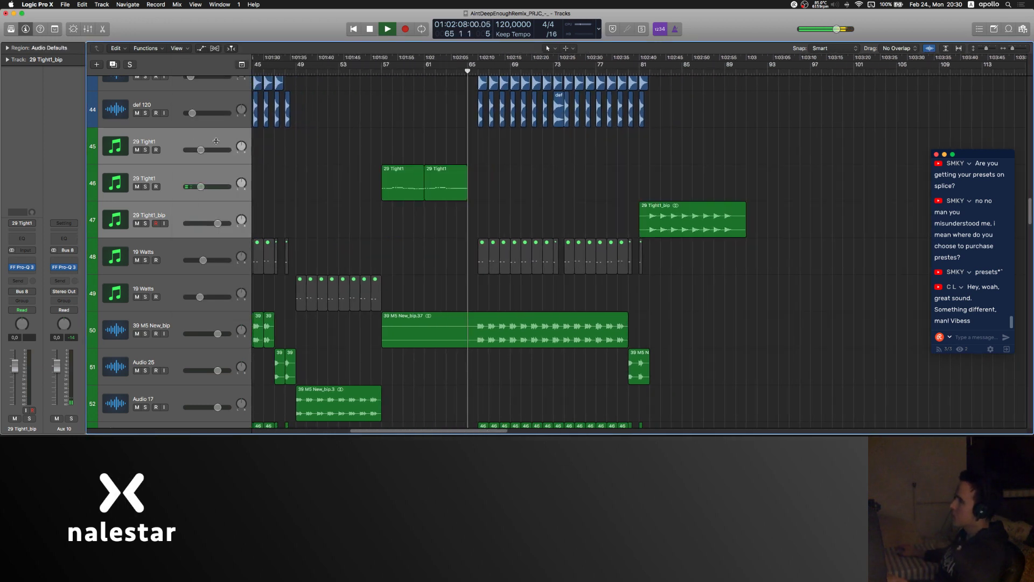
pyautogui.click(199, 103)
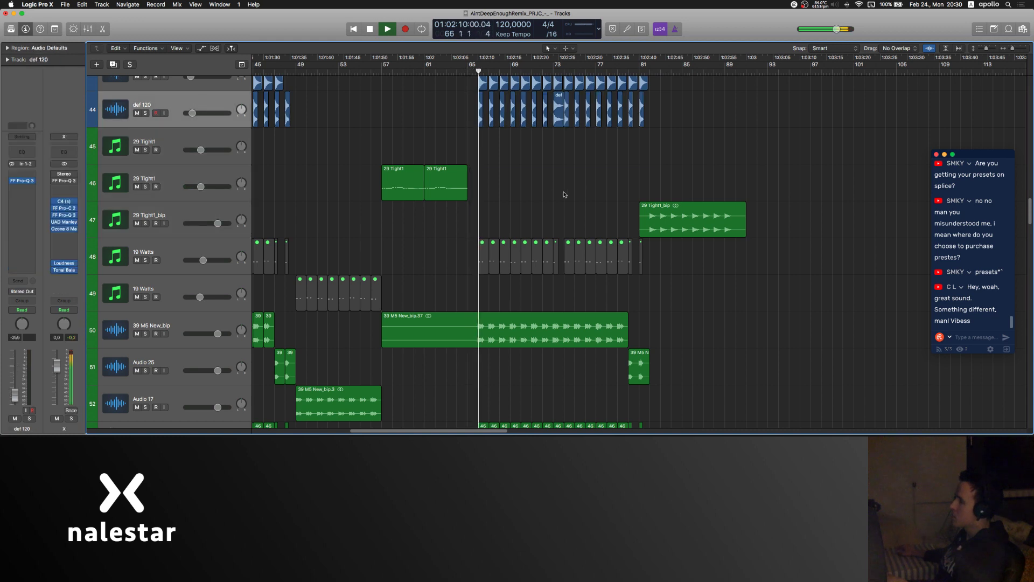
pyautogui.hscroll(-5, 422, 142)
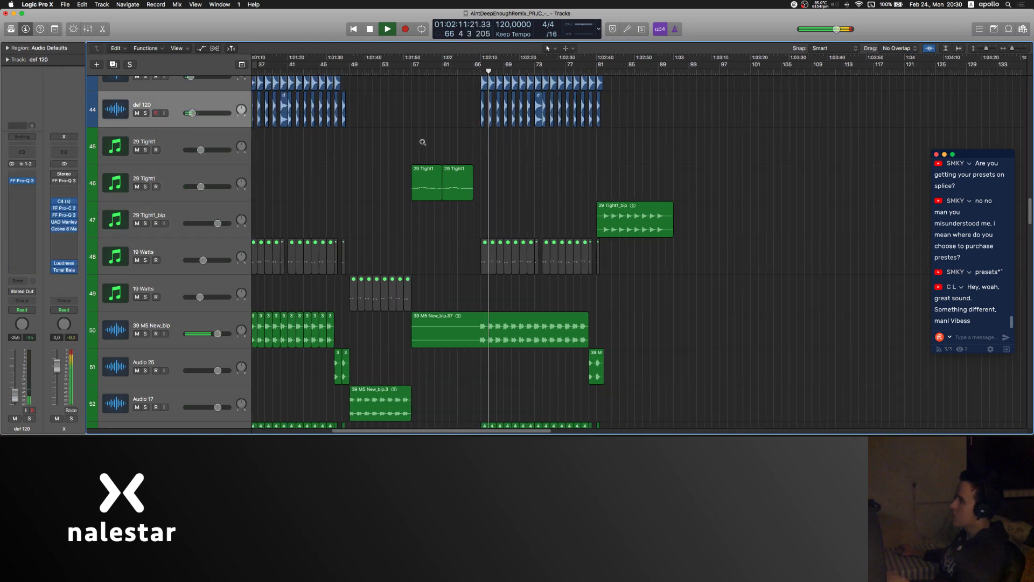
# Step: Open the Loudness Meter on the X master channel and monitor the loudness while the second drop plays out
pyautogui.hscroll(-1, 423, 143)
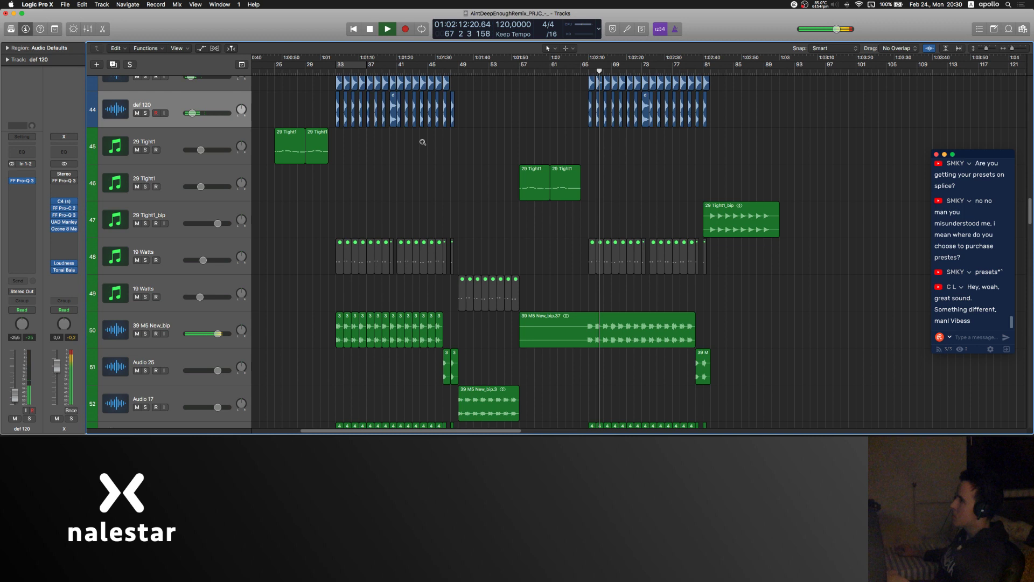
pyautogui.hscroll(-2, 423, 142)
pyautogui.click(63, 264)
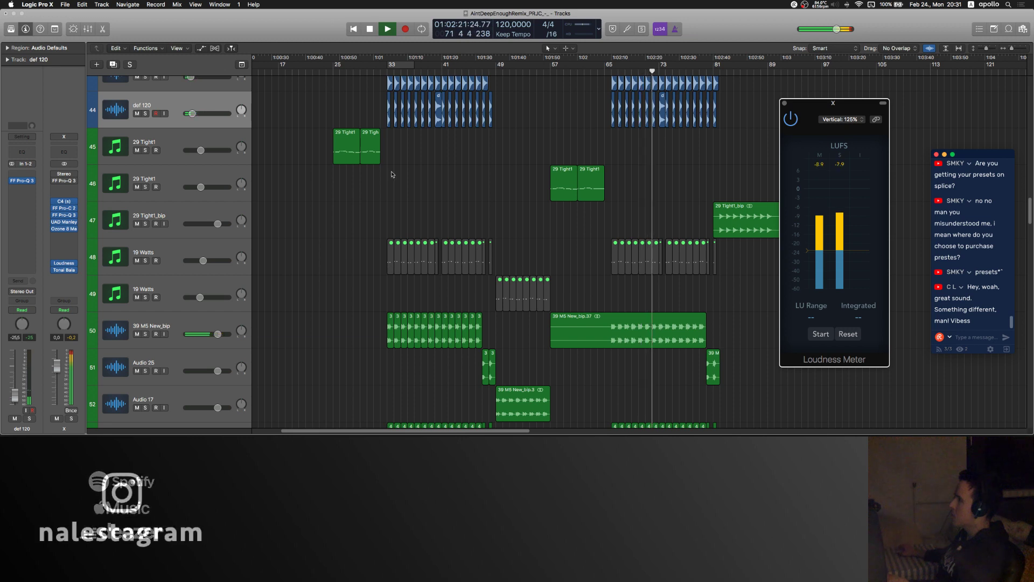
pyautogui.scroll(10, 389, 268)
pyautogui.scroll(15, 395, 175)
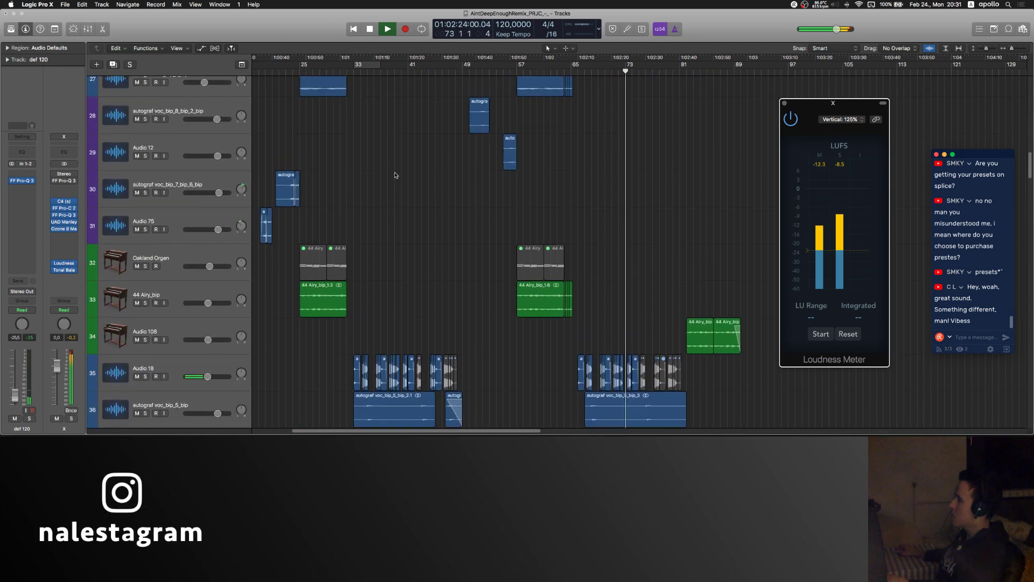
pyautogui.scroll(15, 395, 175)
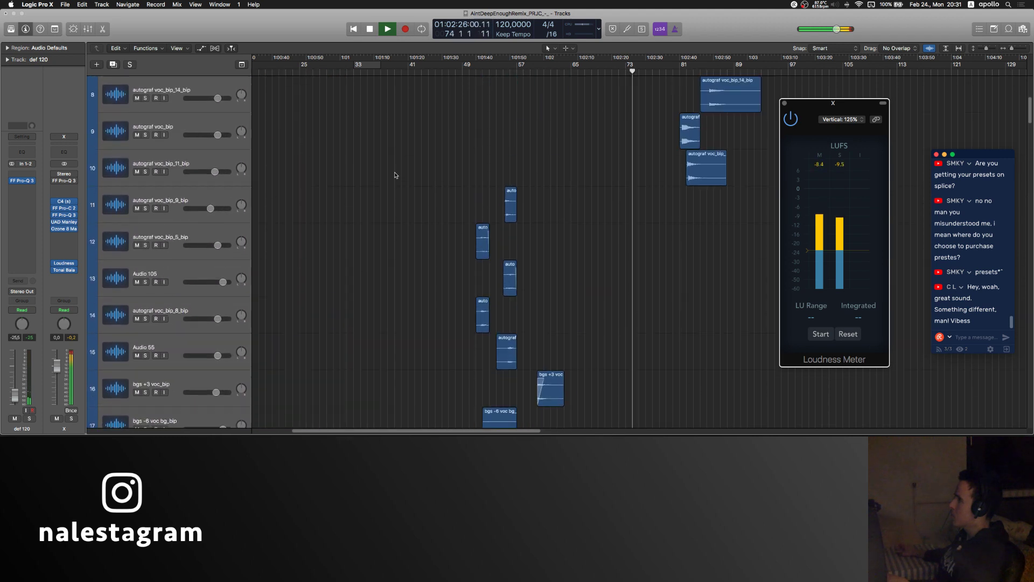
pyautogui.scroll(1, 396, 175)
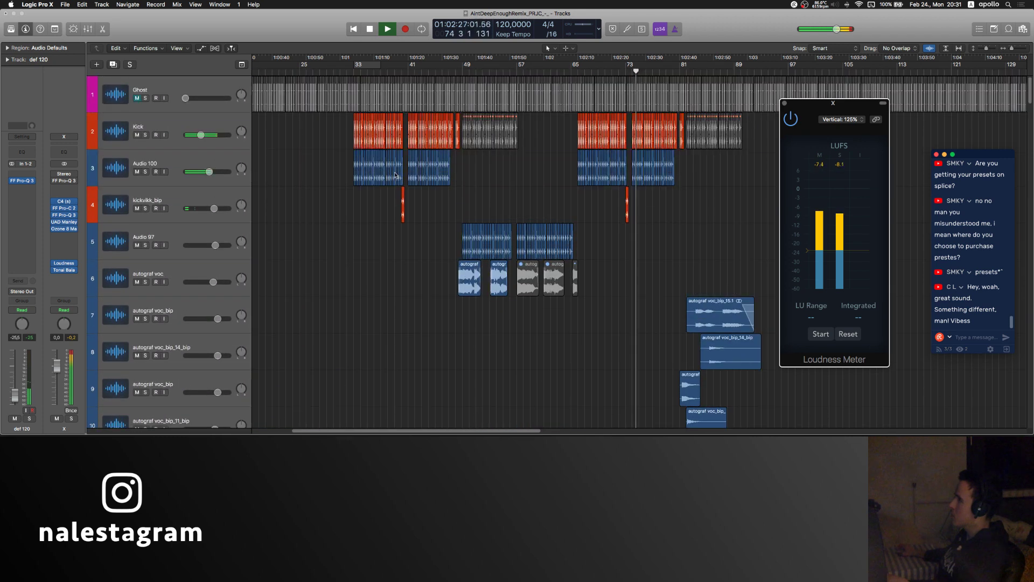
pyautogui.click(396, 239)
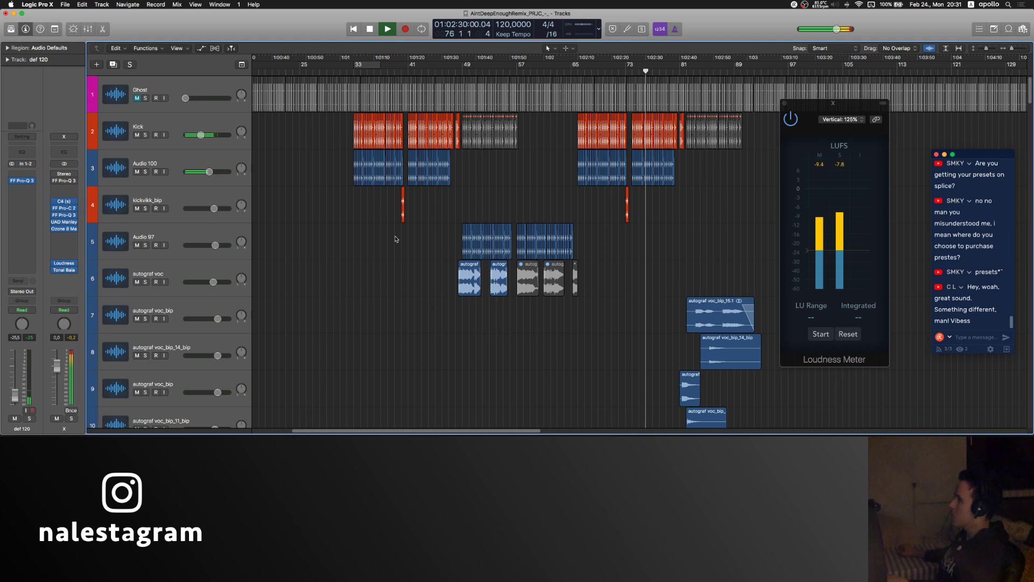
pyautogui.hscroll(2, 396, 239)
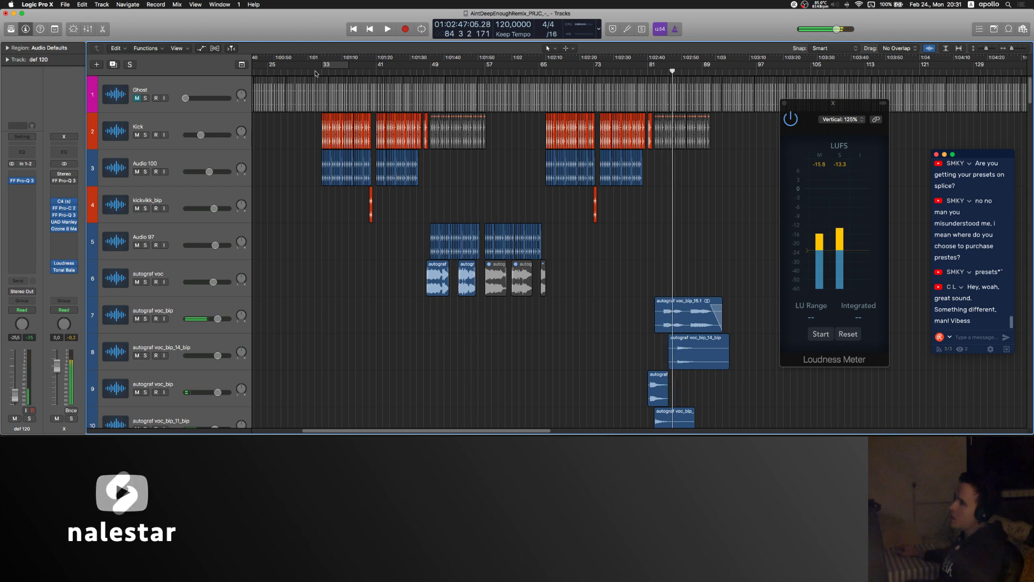
pyautogui.press('space')
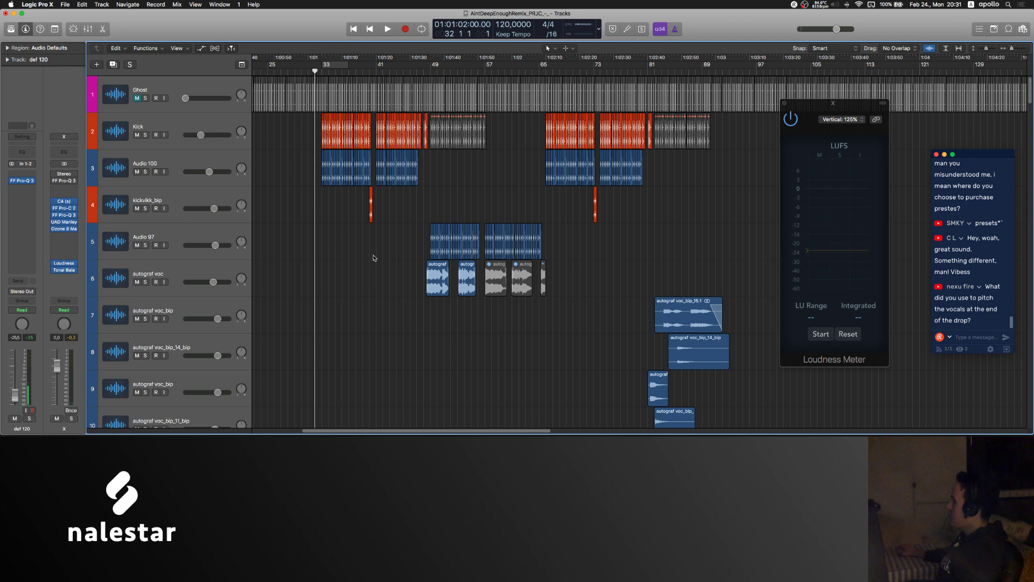
# Step: Play a short passage near the end of the first drop, around bar 46
pyautogui.hscroll(-3, 373, 257)
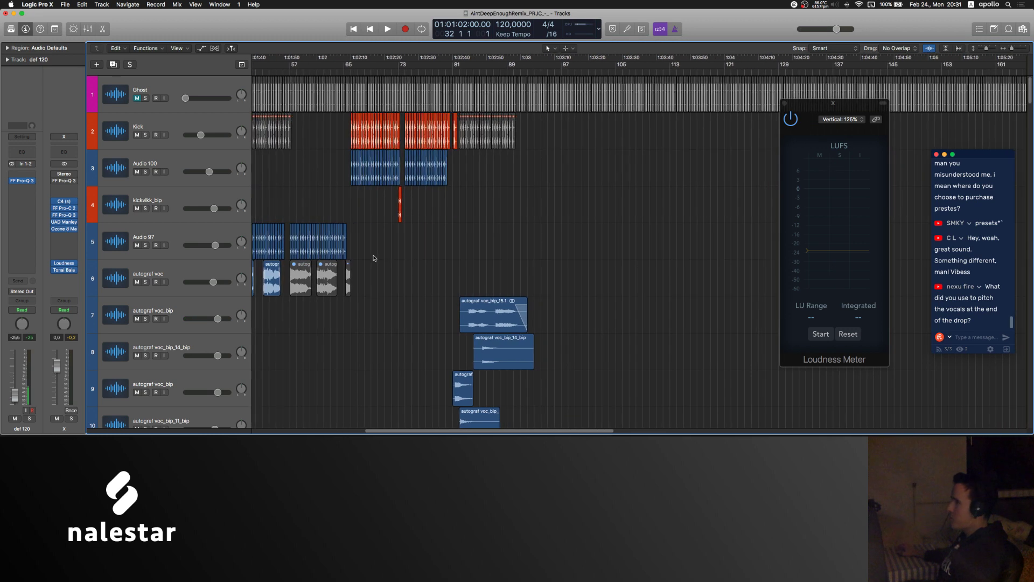
pyautogui.scroll(5, 374, 258)
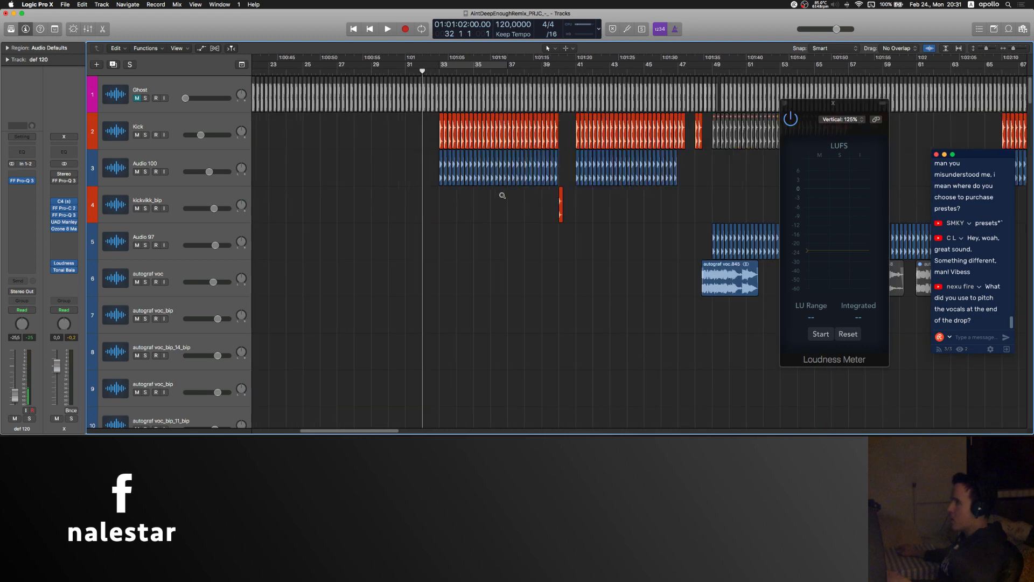
pyautogui.hscroll(5, 502, 197)
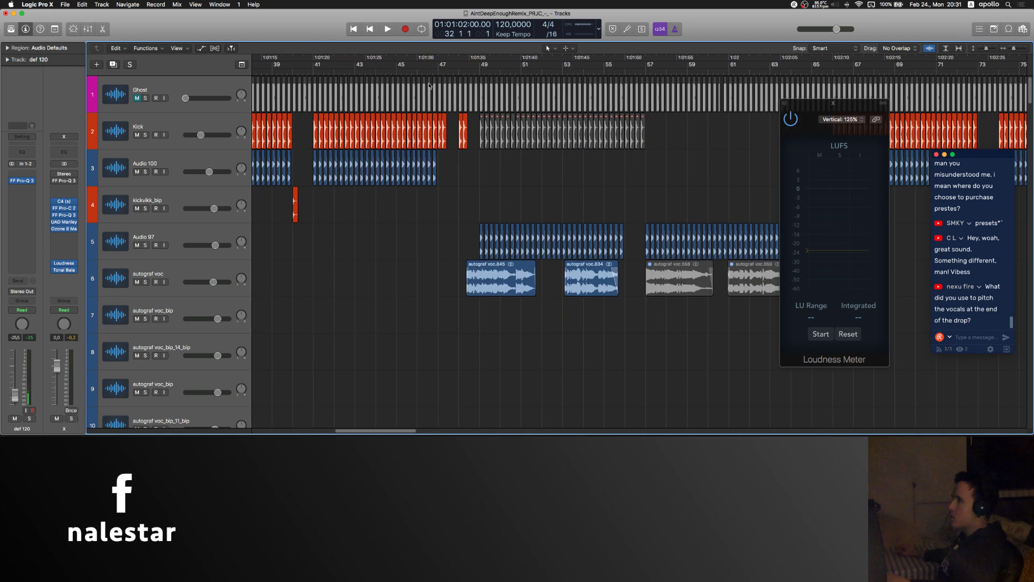
pyautogui.click(415, 71)
pyautogui.press('space')
pyautogui.scroll(3, 561, 203)
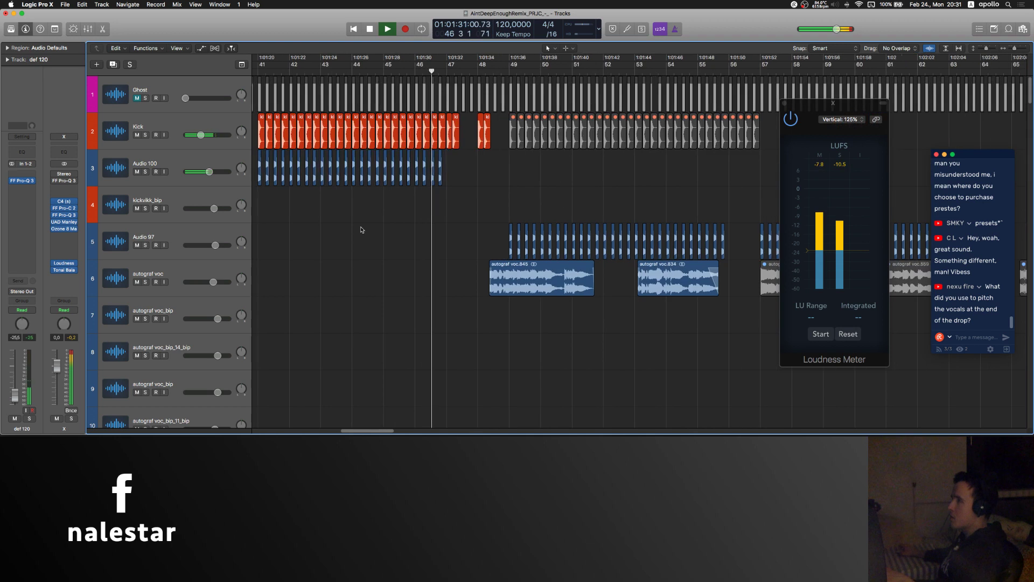
pyautogui.press('space')
# Step: Select the Audio 18 vocal track and look over its chopped regions in both drops
pyautogui.scroll(-15, 362, 230)
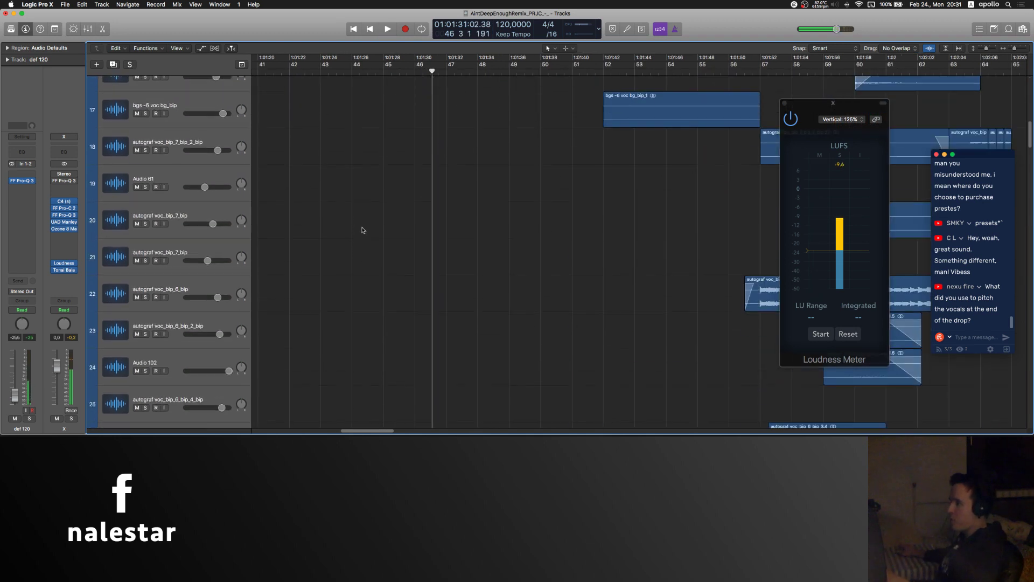
pyautogui.scroll(-3, 362, 230)
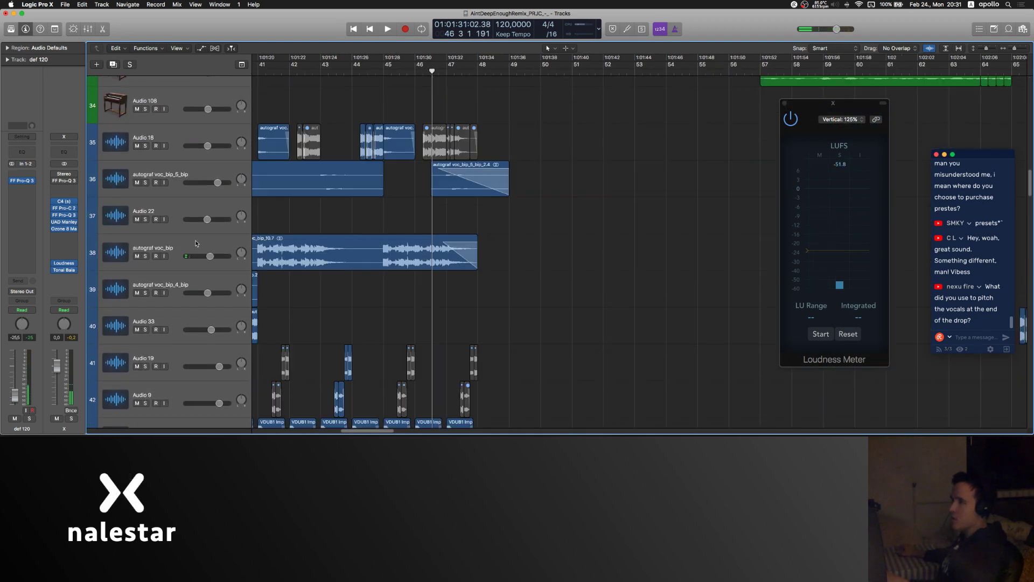
pyautogui.click(179, 132)
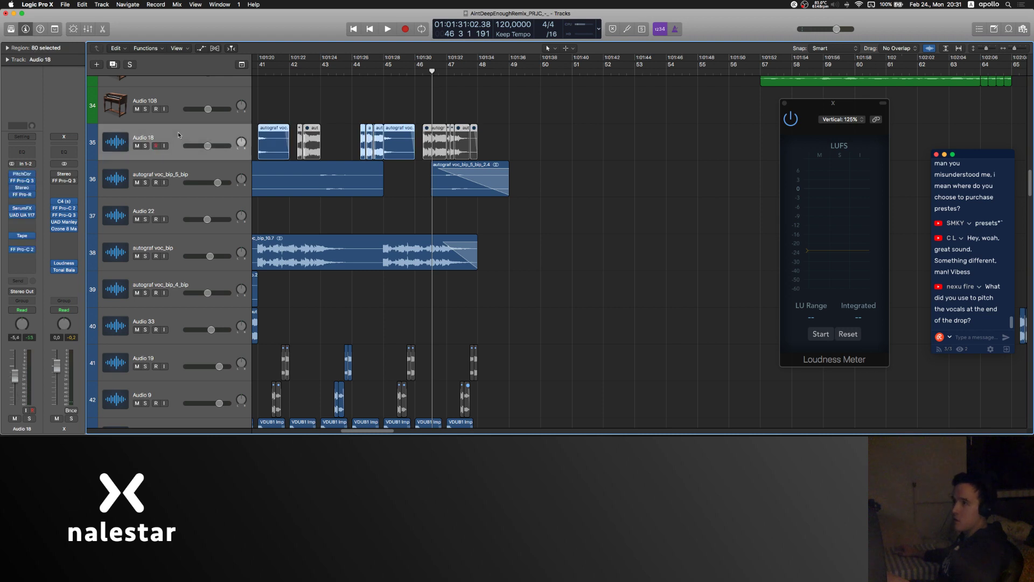
pyautogui.scroll(3, 328, 229)
pyautogui.hscroll(-9, 328, 228)
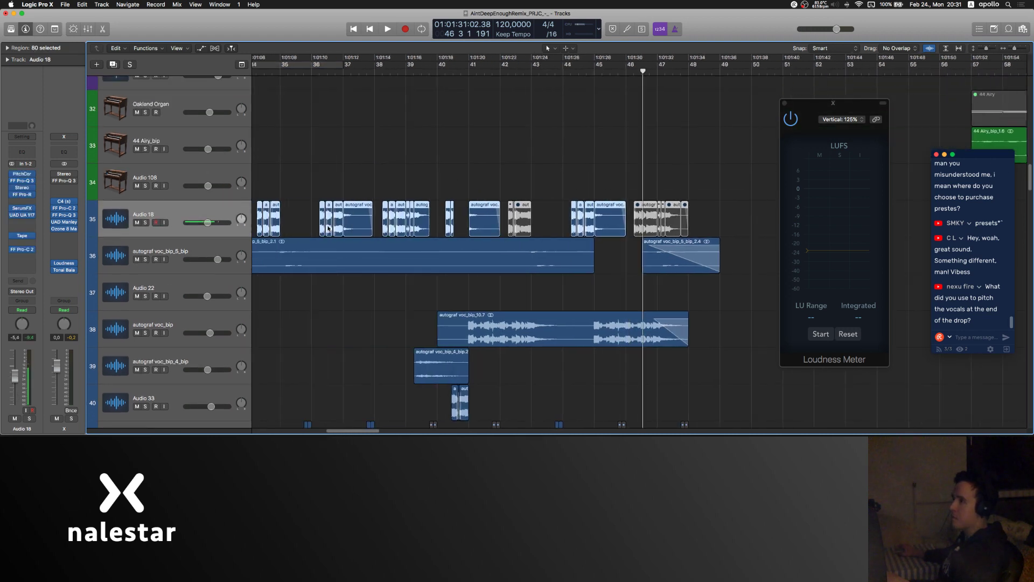
pyautogui.press('super+Left')
pyautogui.press('super+Left')
pyautogui.press('super+Left')
pyautogui.press('super+Left')
pyautogui.press('super+Left')
pyautogui.press('super+Right')
pyautogui.press('super+Right')
pyautogui.press('super+Right')
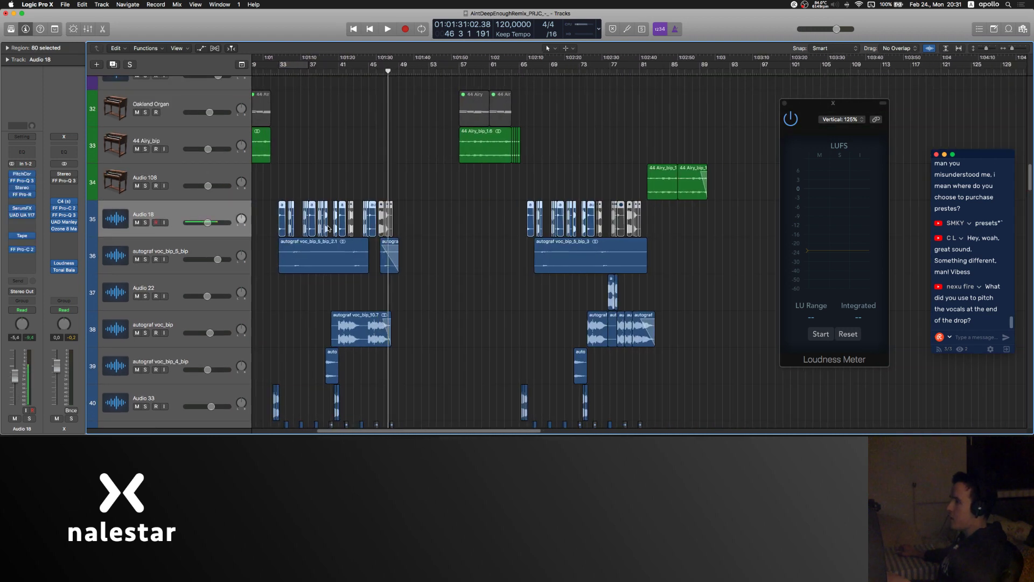
# Step: Select the Audio 22 track, open its Little AlterBoy plug-in, and show track automation to inspect the available parameters
pyautogui.click(178, 277)
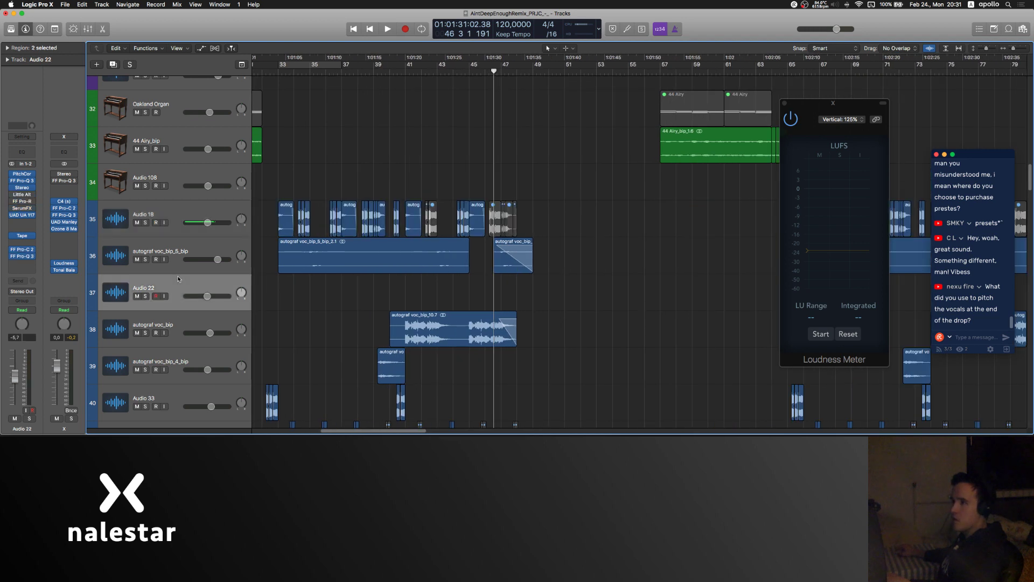
pyautogui.click(25, 195)
pyautogui.press('a')
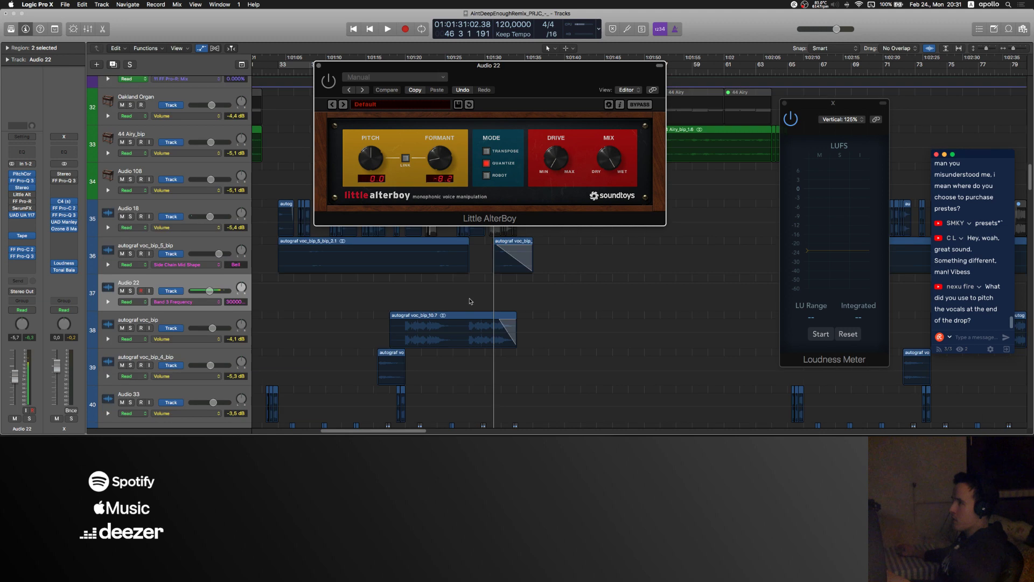
pyautogui.hscroll(5, 533, 277)
pyautogui.hscroll(8, 534, 277)
pyautogui.click(216, 303)
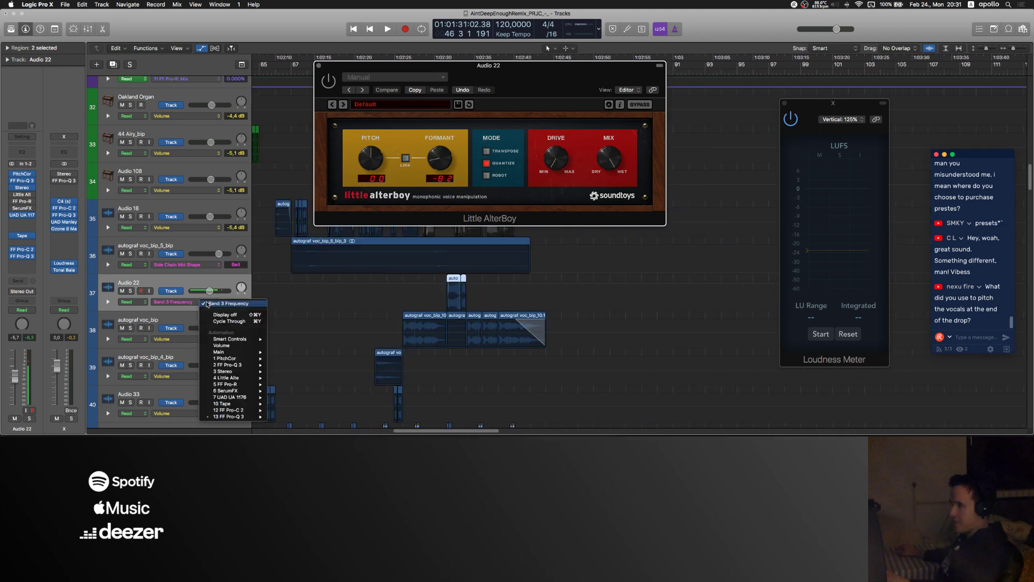
pyautogui.click(182, 282)
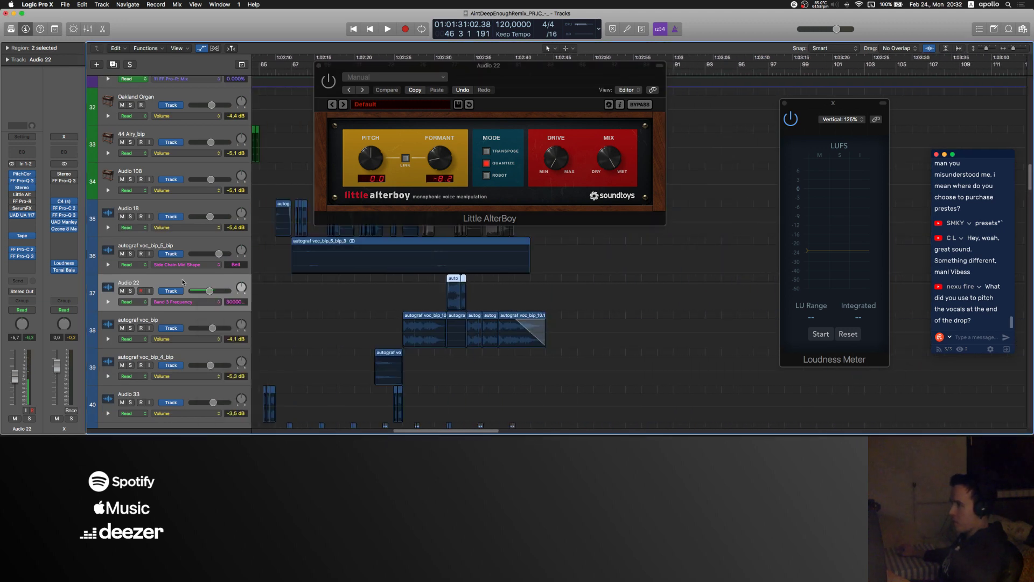
# Step: Try formant shifts in Audio 22's Little AlterBoy, reset Formant to 0.0, and close the plug-in
pyautogui.moveTo(482, 76); pyautogui.dragTo(552, 86)
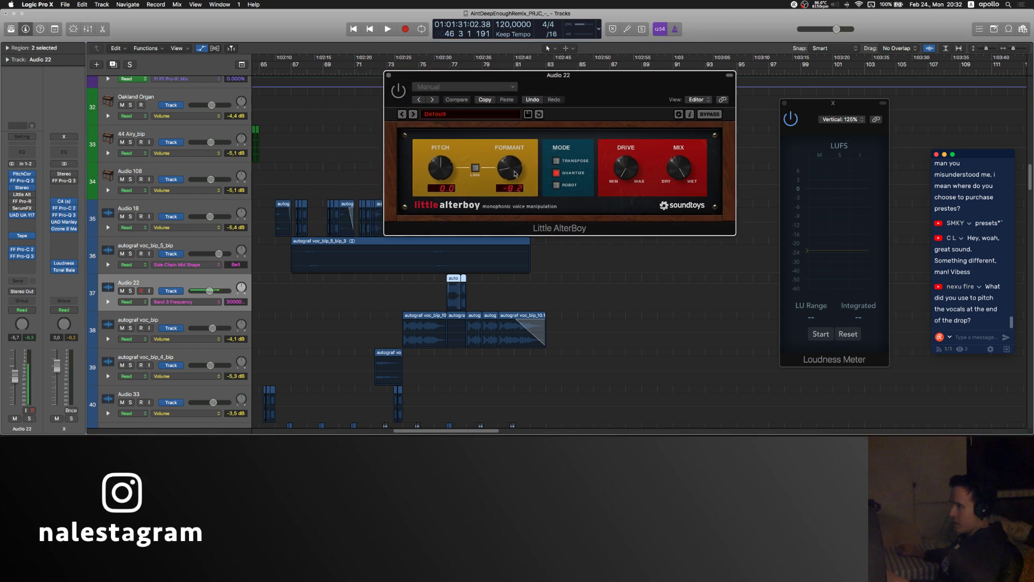
pyautogui.moveTo(508, 173); pyautogui.dragTo(512, 150)
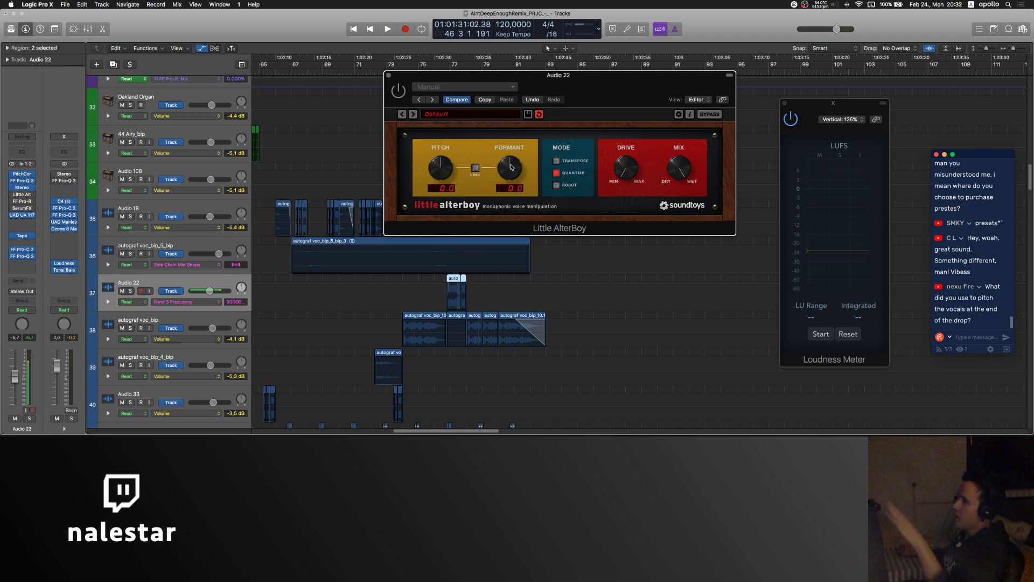
pyautogui.keyDown('alt'); pyautogui.click(512, 167); pyautogui.keyUp('alt')
pyautogui.moveTo(511, 170); pyautogui.dragTo(507, 190)
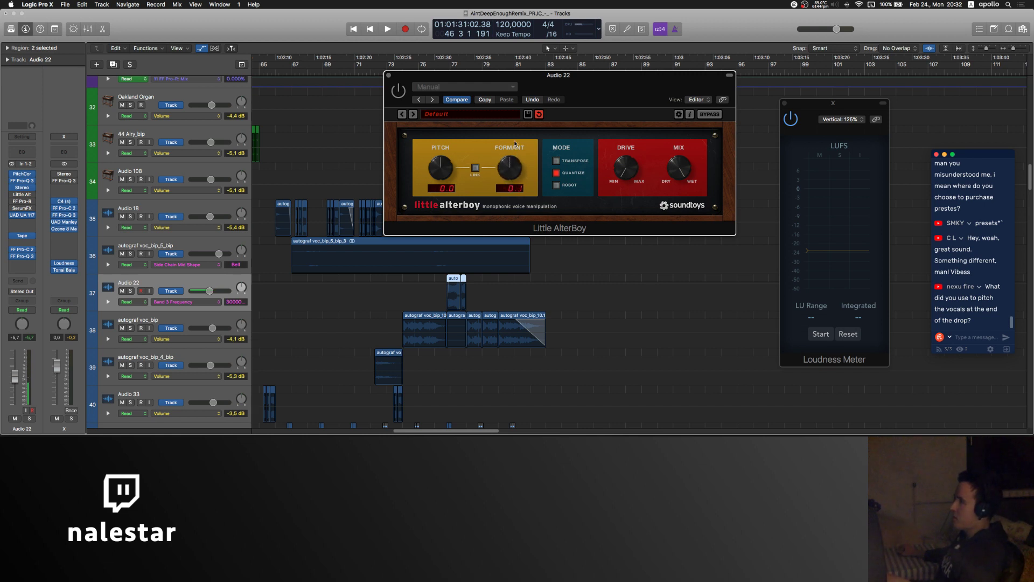
pyautogui.keyDown('alt'); pyautogui.click(512, 167); pyautogui.keyUp('alt')
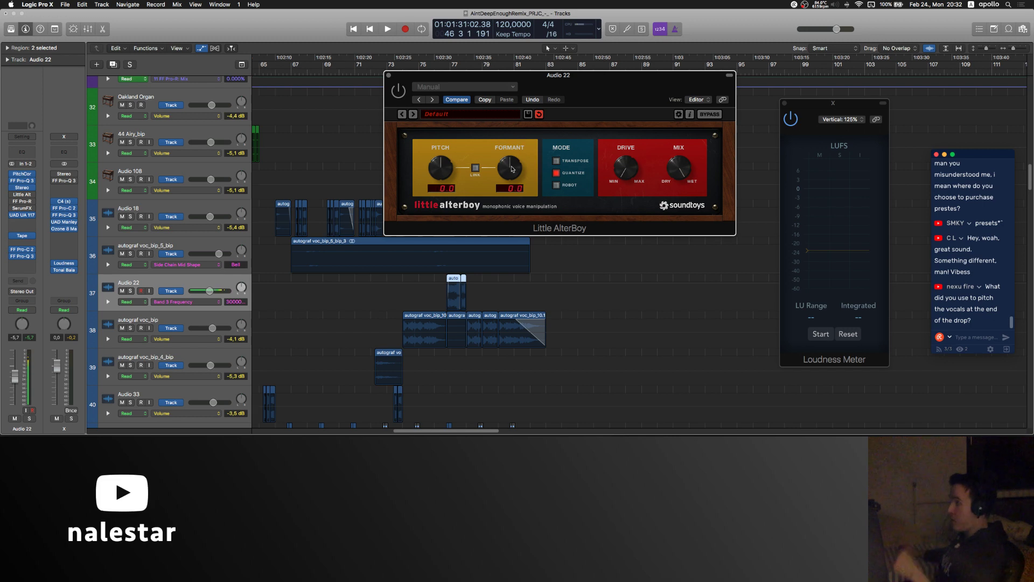
pyautogui.click(389, 77)
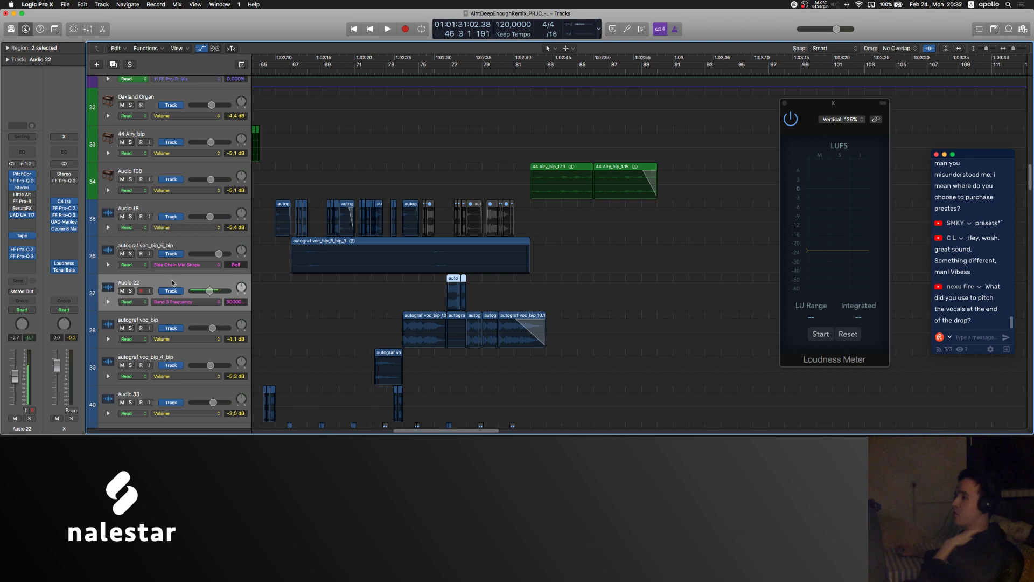
# Step: Open the Stereo plug-in on Audio 22 and place the playhead at bar 76, just before the track's vocal regions
pyautogui.click(24, 189)
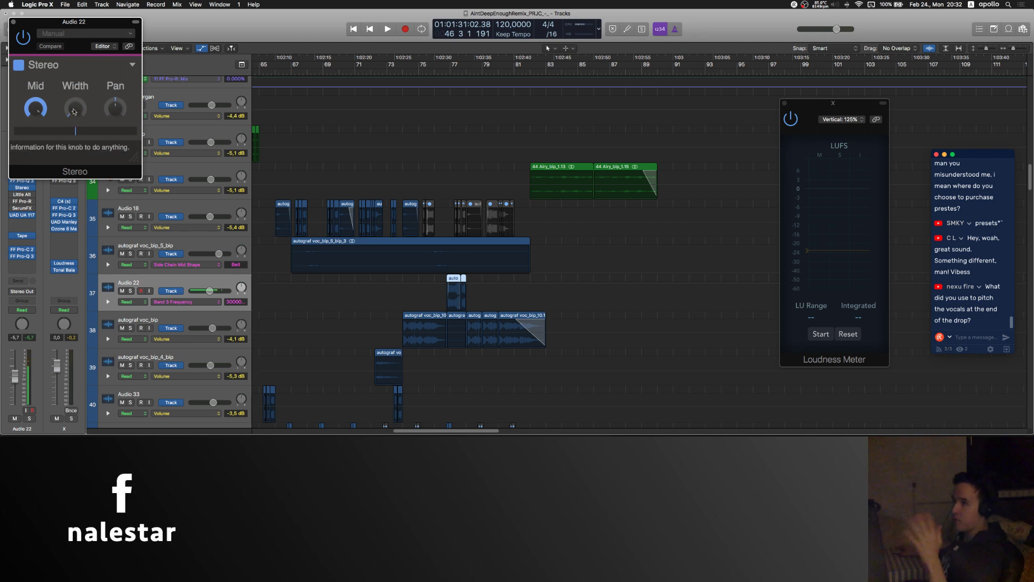
pyautogui.moveTo(30, 203)
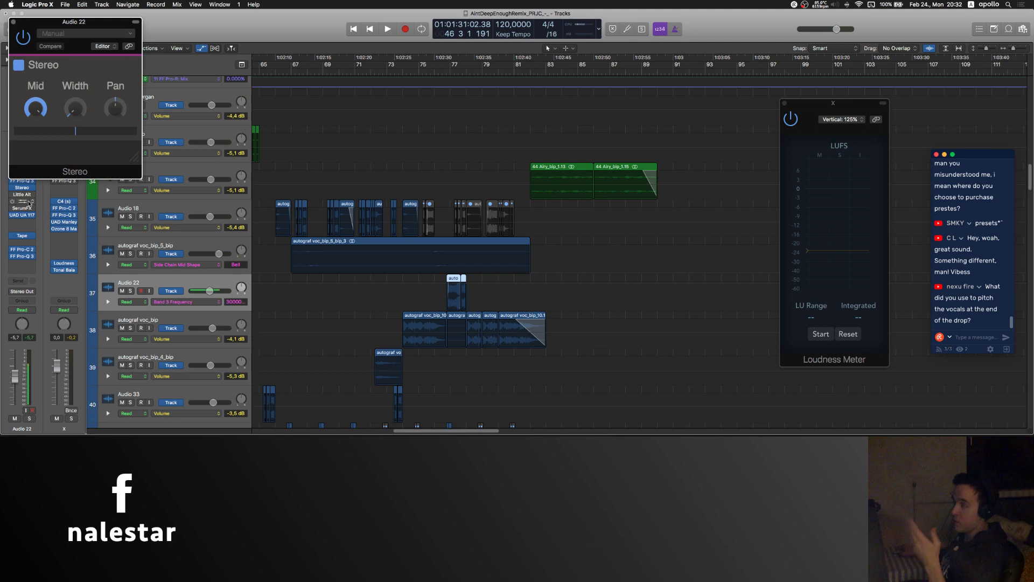
pyautogui.click(434, 306)
pyautogui.hscroll(-12, 439, 302)
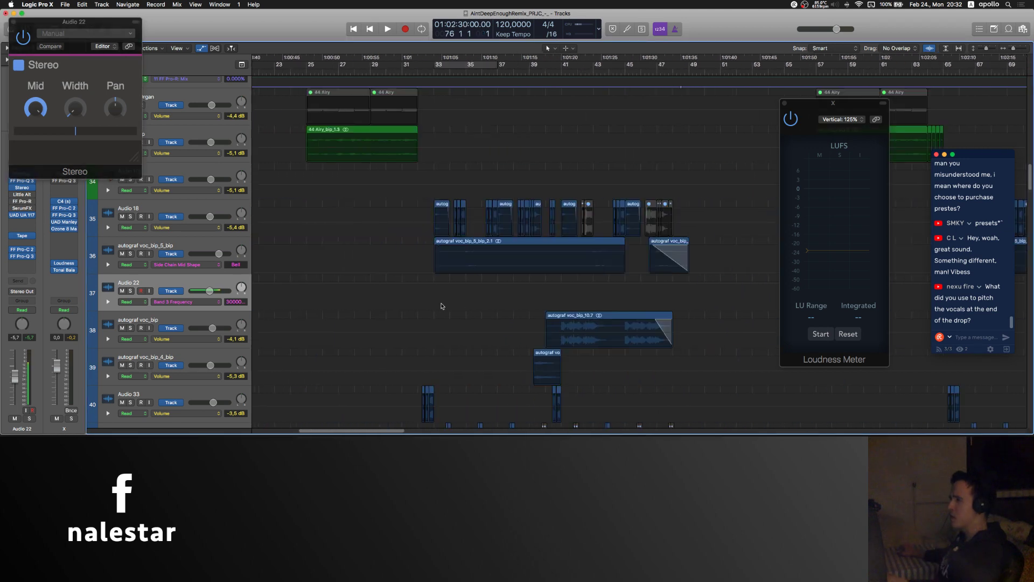
pyautogui.hscroll(12, 440, 306)
pyautogui.press('super+Right')
pyautogui.press('super+Right')
pyautogui.press('super+Right')
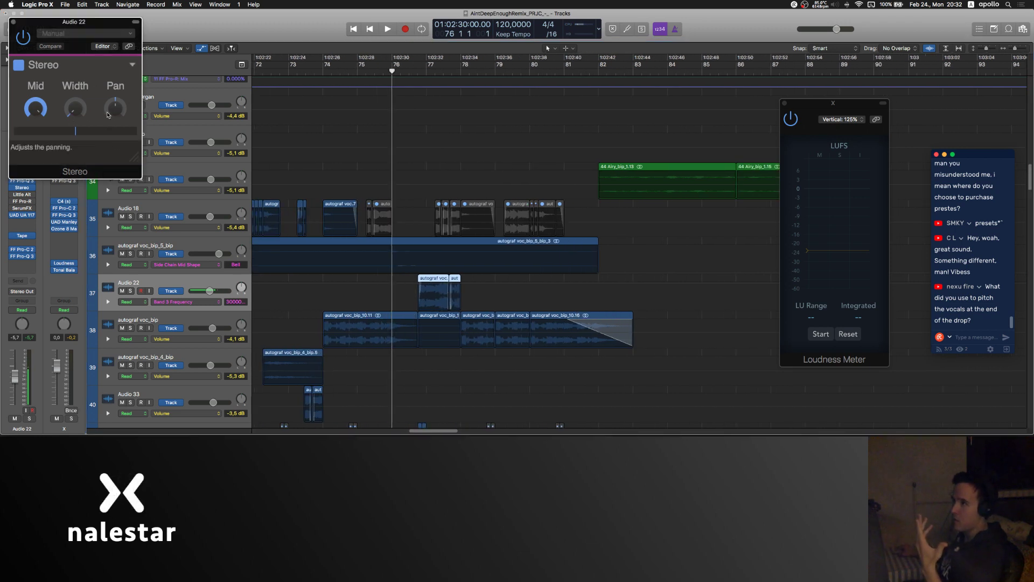
# Step: Compare Width settings in Audio 22's Stereo plug-in while the vocal plays from bar 76, raising Width to 42% last
pyautogui.click(76, 115)
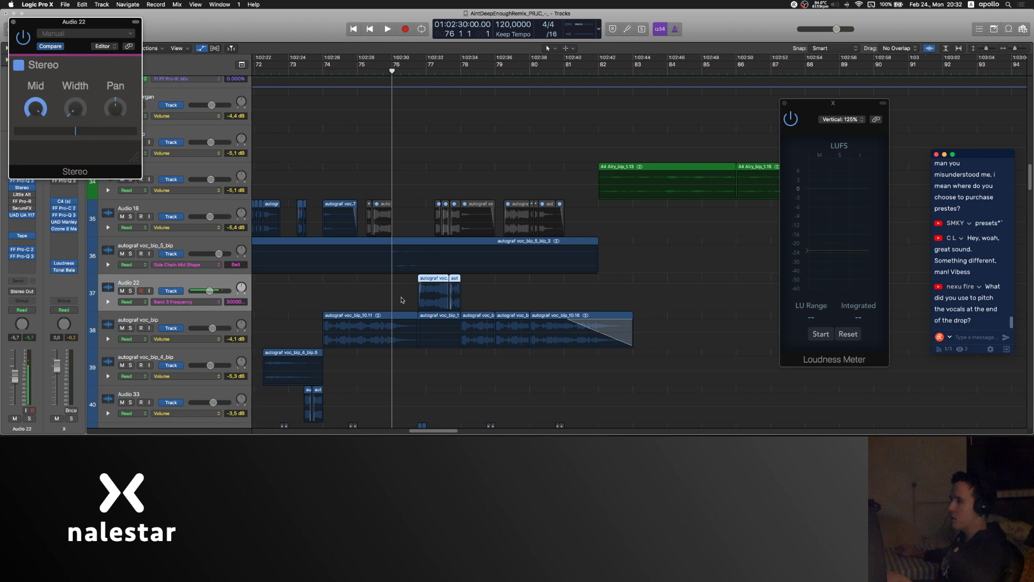
pyautogui.press('space')
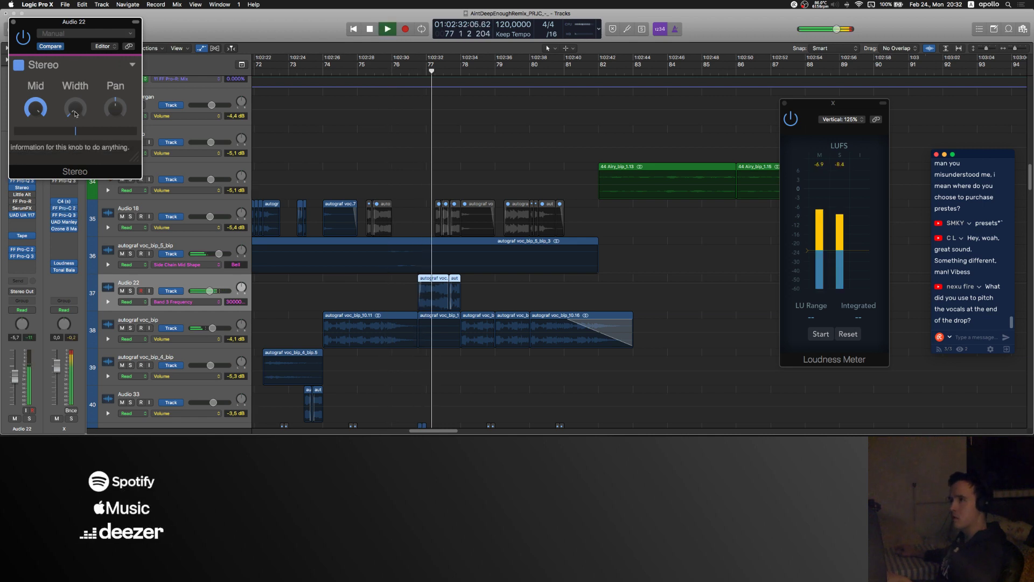
pyautogui.click(416, 72)
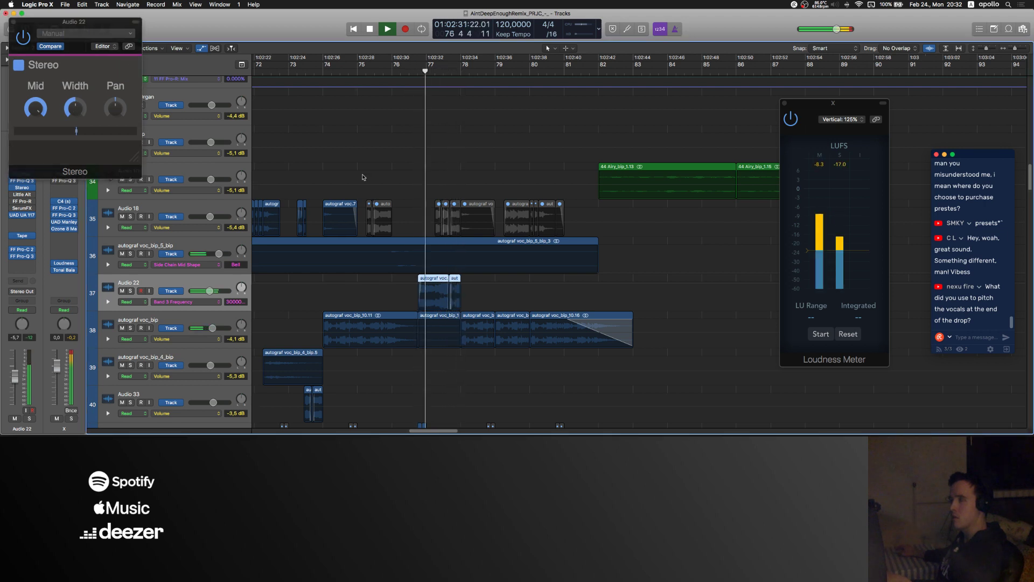
pyautogui.moveTo(75, 107); pyautogui.dragTo(75, 151)
pyautogui.click(365, 137)
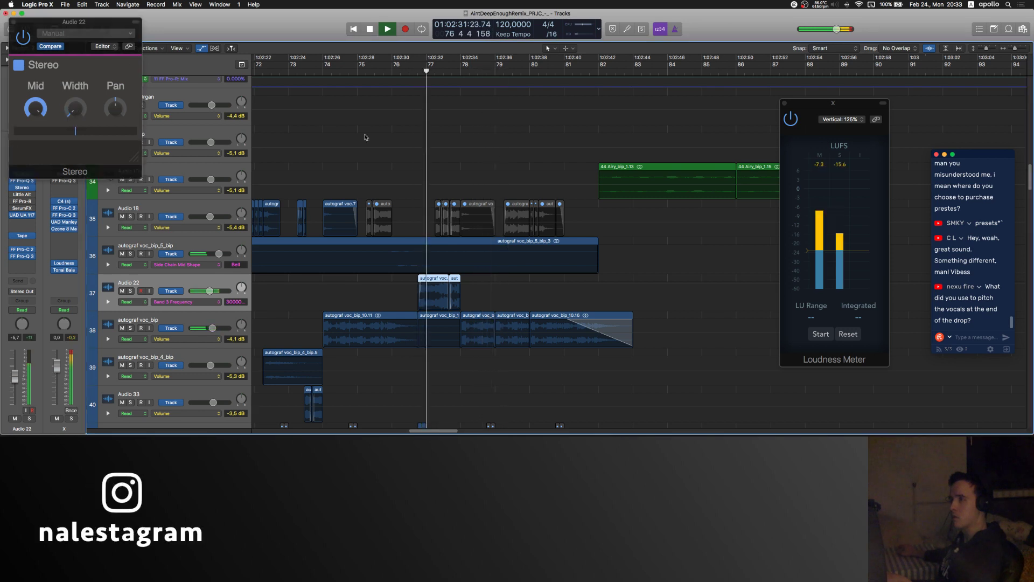
pyautogui.moveTo(75, 109); pyautogui.dragTo(74, 85)
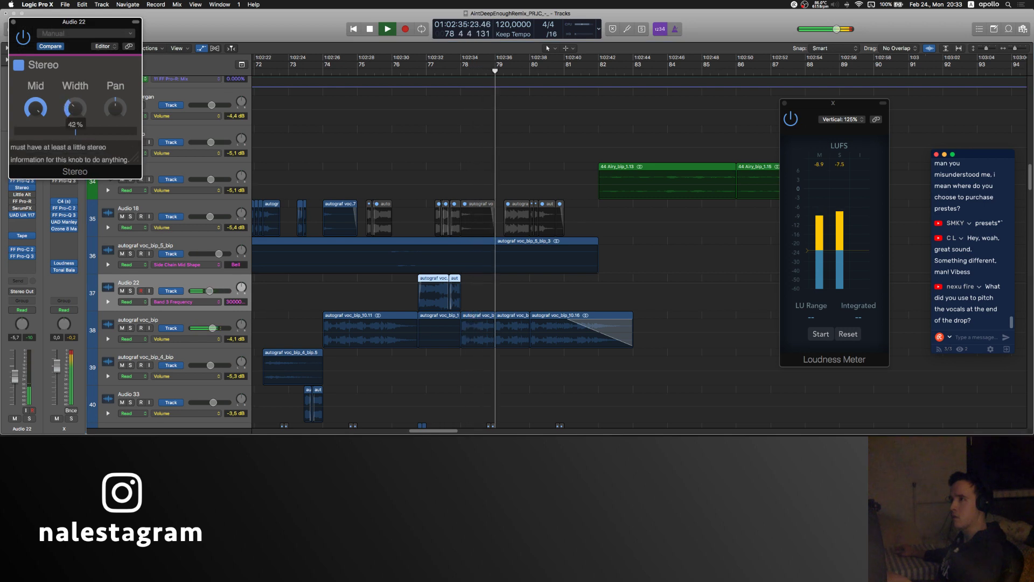
# Step: Close the Stereo plug-in and automate Audio 22's FF Pro-Q 3 Output Level with a dip of about -3 dB near bar 77
pyautogui.press('space')
pyautogui.press('super+w')
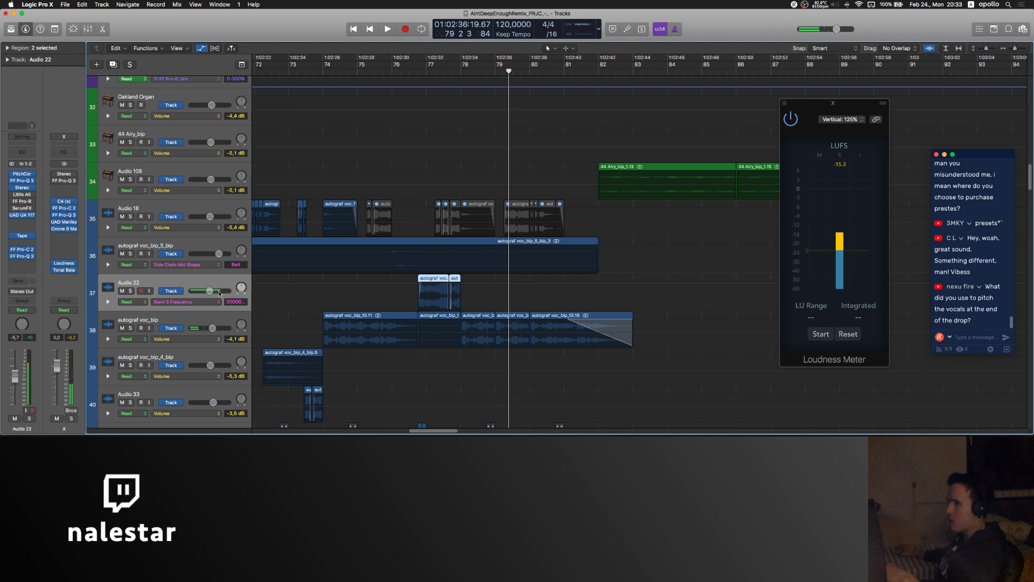
pyautogui.click(199, 301)
pyautogui.click(453, 323)
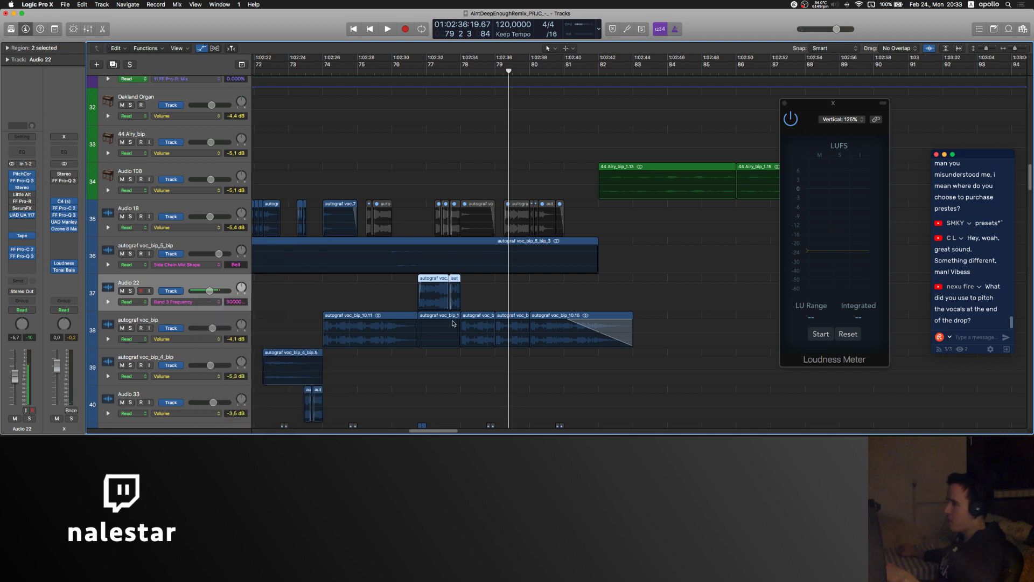
pyautogui.click(438, 297)
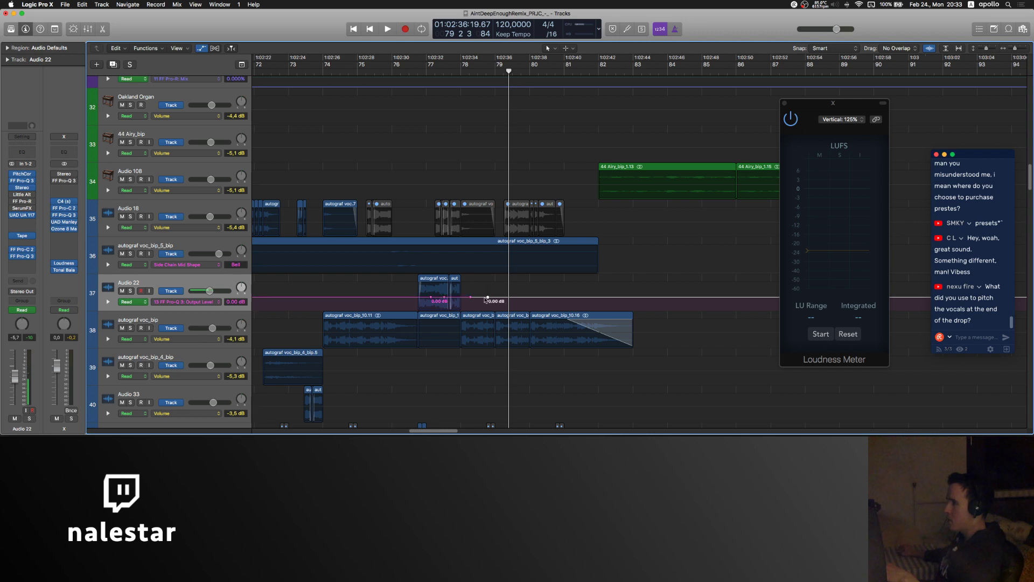
pyautogui.click(459, 298)
pyautogui.moveTo(443, 297); pyautogui.dragTo(447, 304)
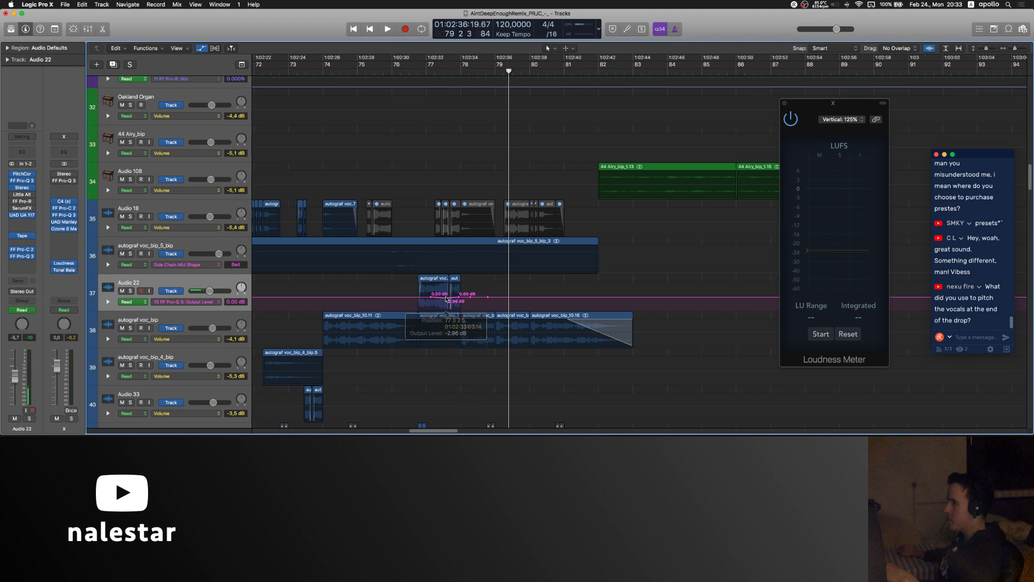
# Step: Play from bar 76 and examine Audio 22's spectrum in its FF Pro-Q 3, closing the plug-in at the end
pyautogui.click(392, 65)
pyautogui.press('space')
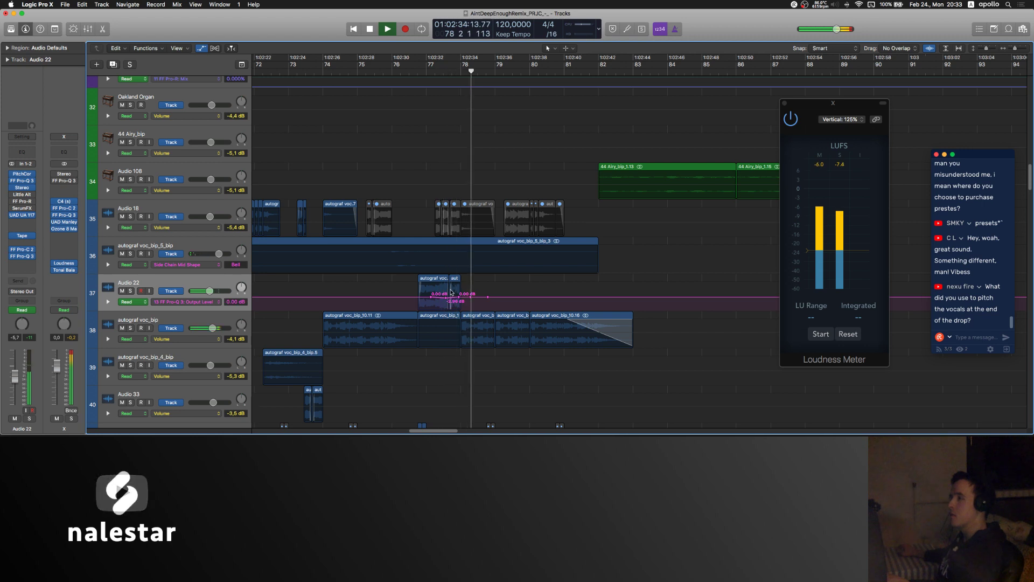
pyautogui.click(22, 257)
pyautogui.click(417, 71)
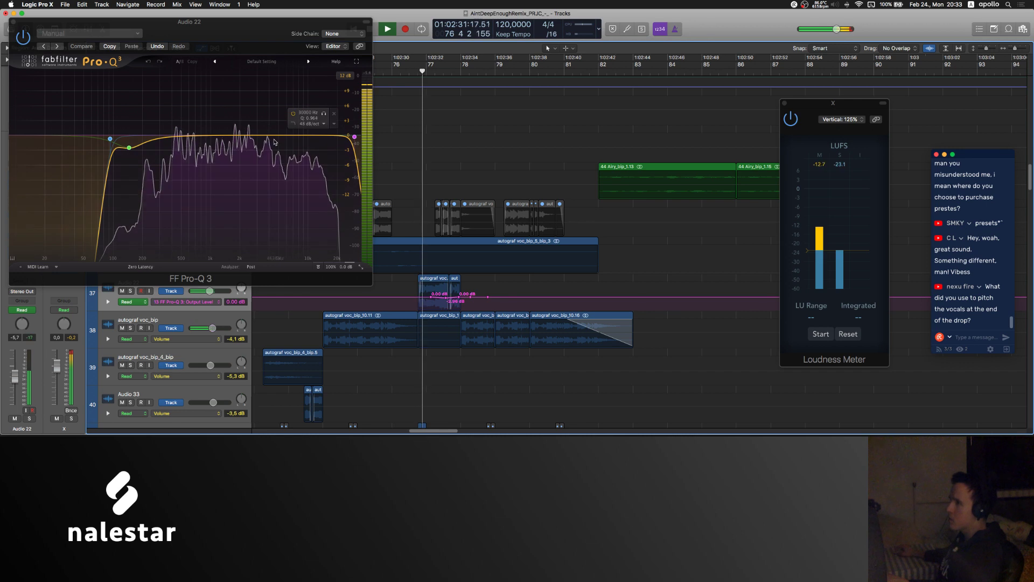
pyautogui.moveTo(271, 146)
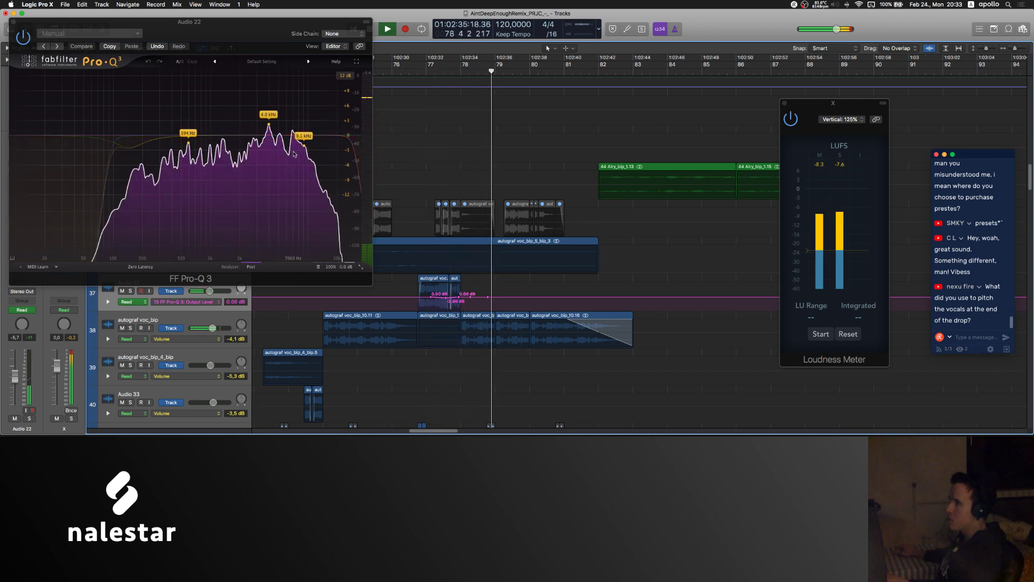
pyautogui.click(13, 22)
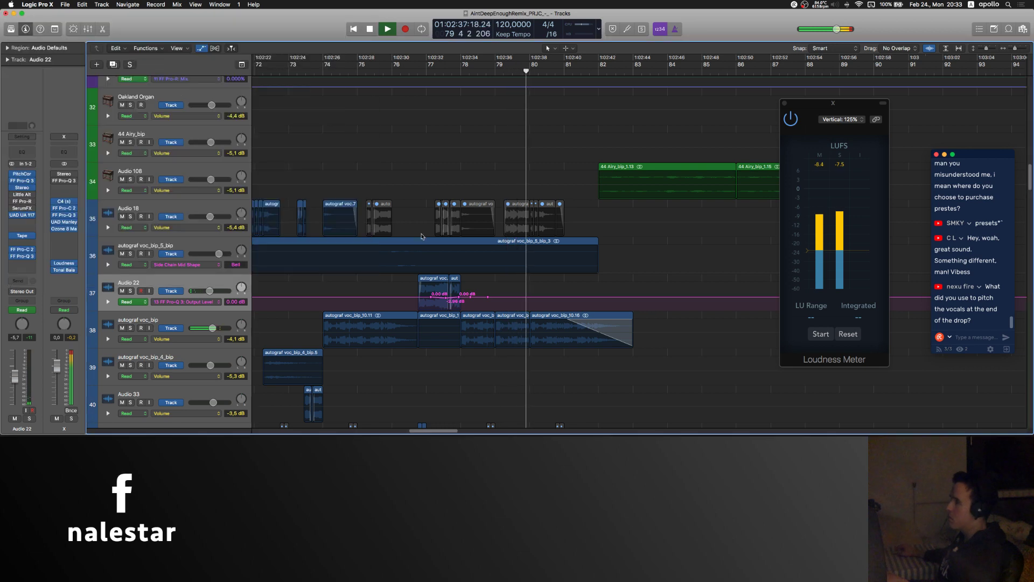
# Step: Hide track automation and audition Audio 22 soloed from bar 76, turning its solo off at the end
pyautogui.press('a')
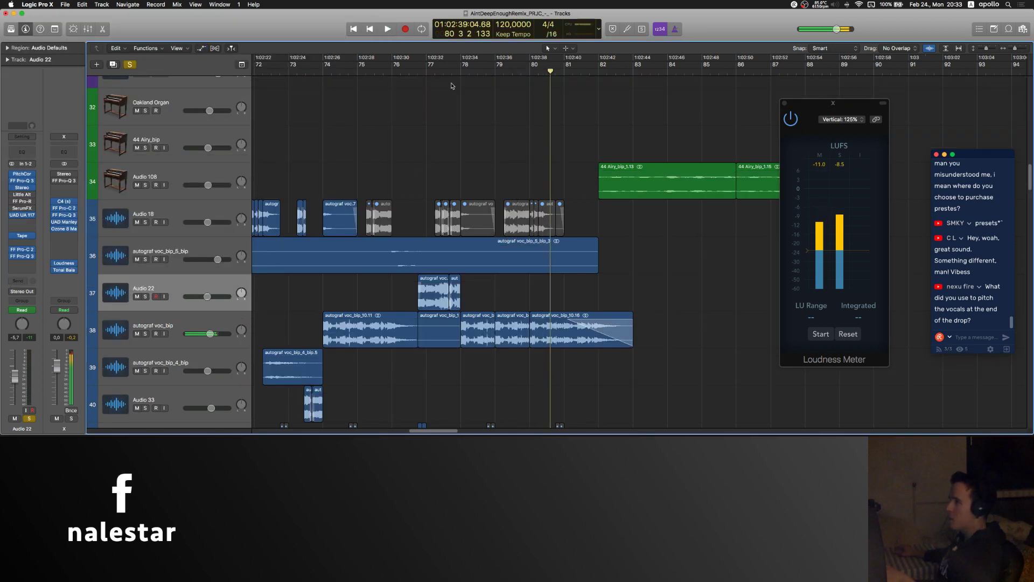
pyautogui.press('s')
pyautogui.press('space')
pyautogui.press(',')
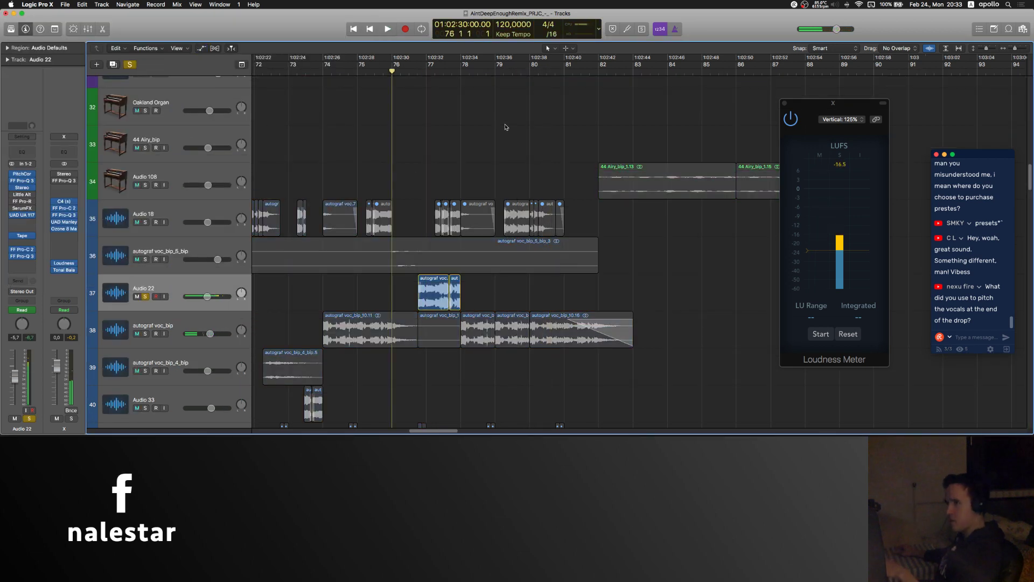
pyautogui.press('space')
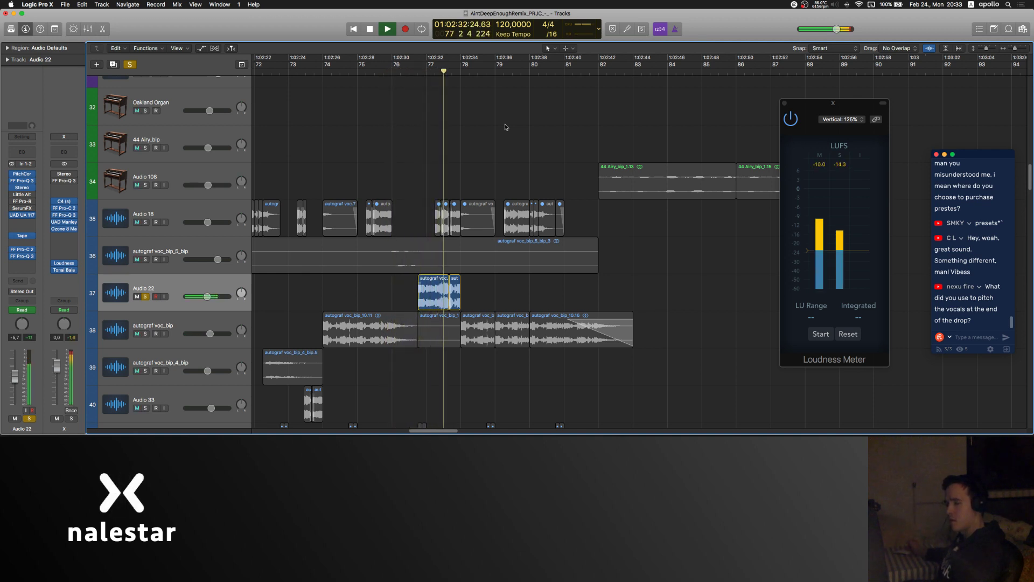
pyautogui.press('space')
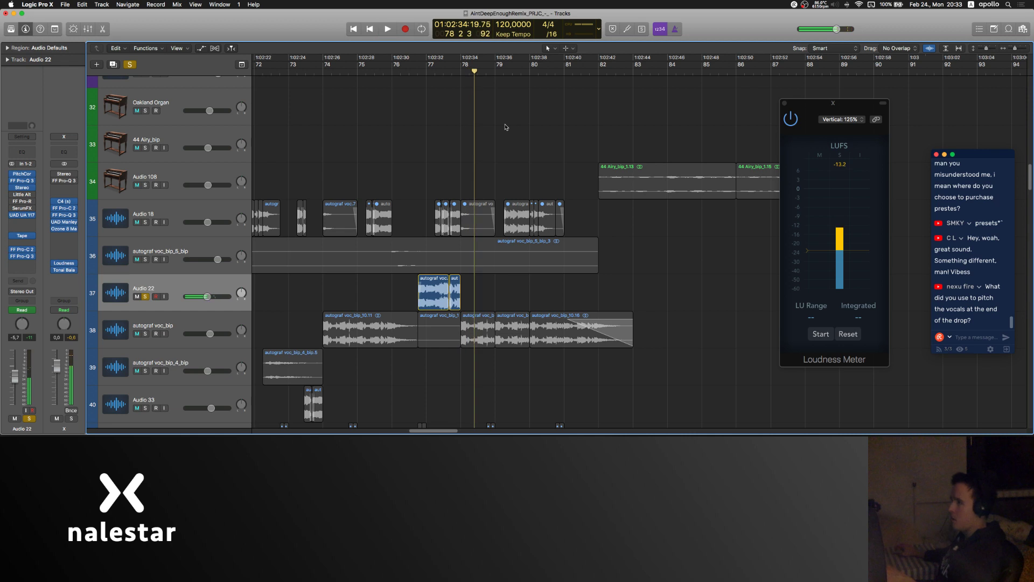
pyautogui.click(145, 297)
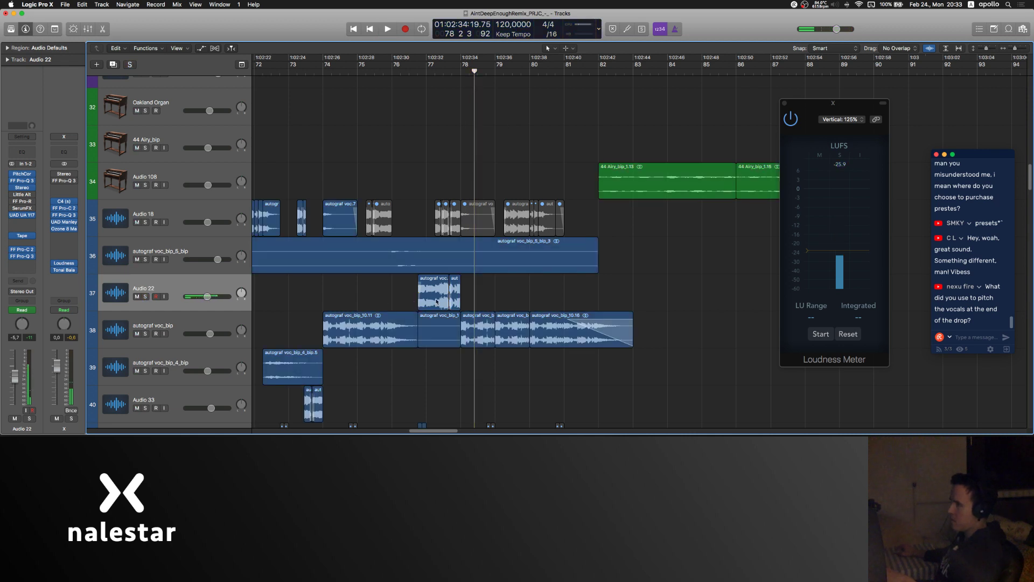
# Step: Bring up Audio 22's Little AlterBoy plug-in to review its pitch and formant controls, and close it again
pyautogui.scroll(-6, 415, 162)
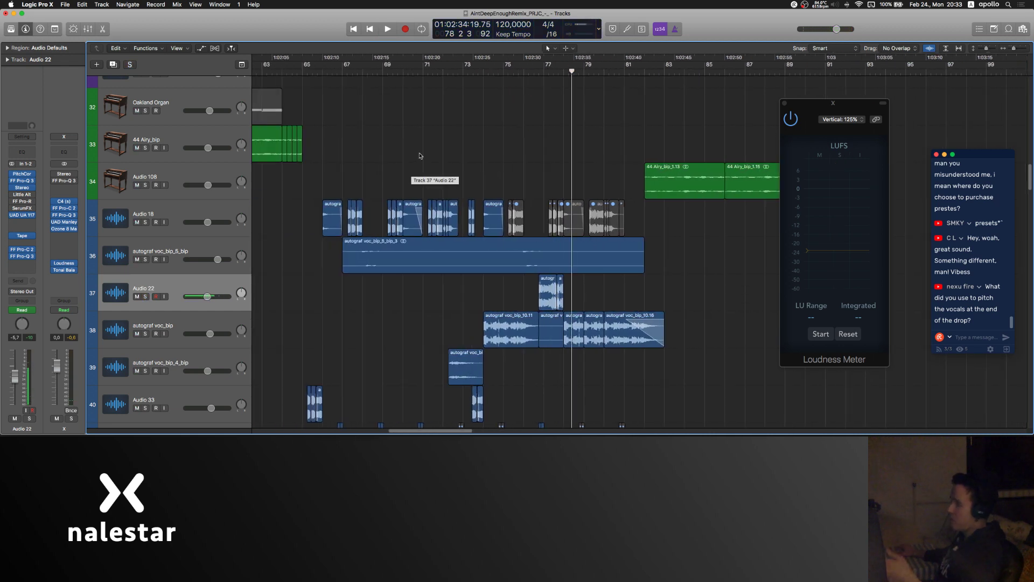
pyautogui.scroll(-4, 419, 156)
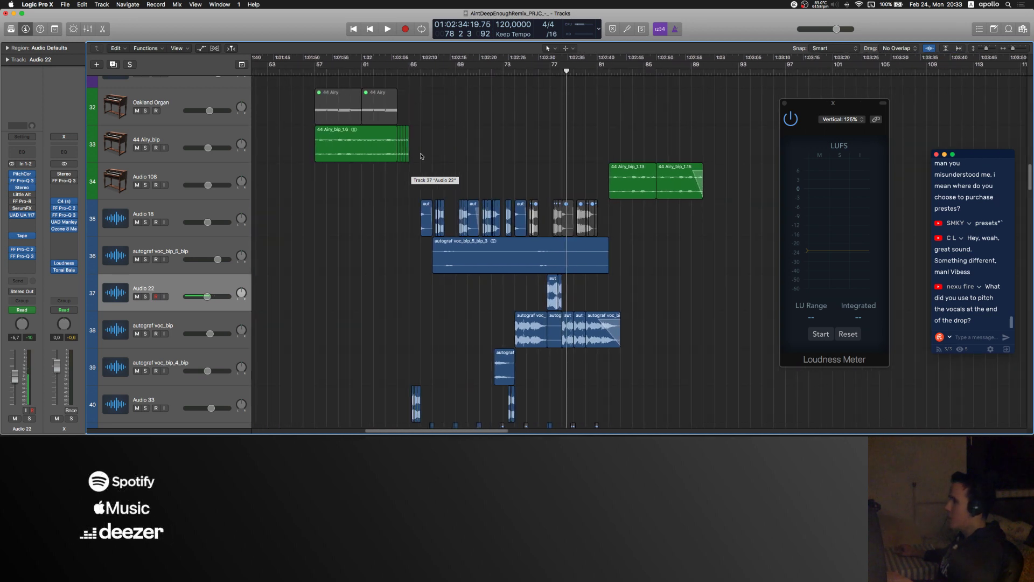
pyautogui.press('v')
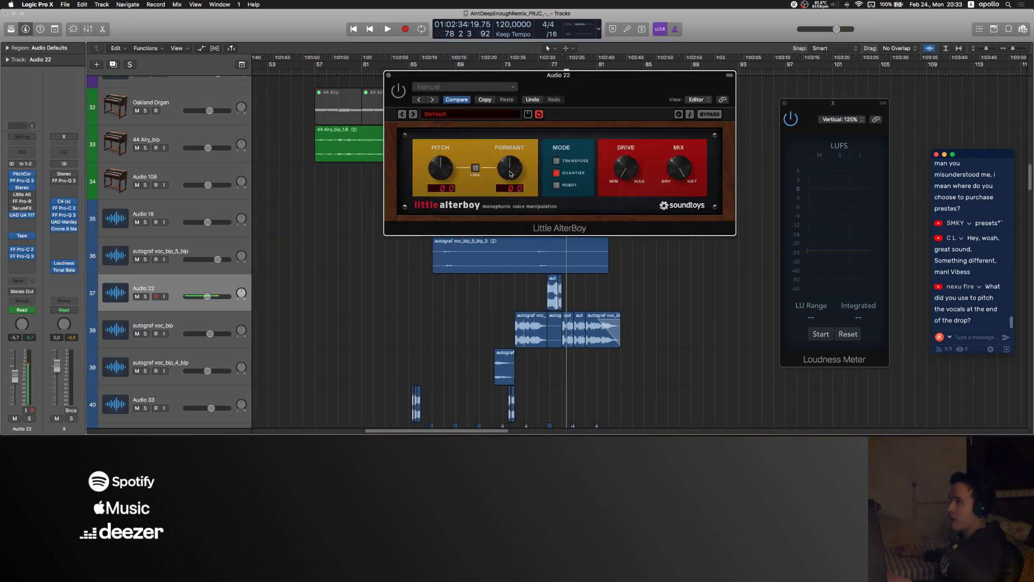
pyautogui.click(388, 76)
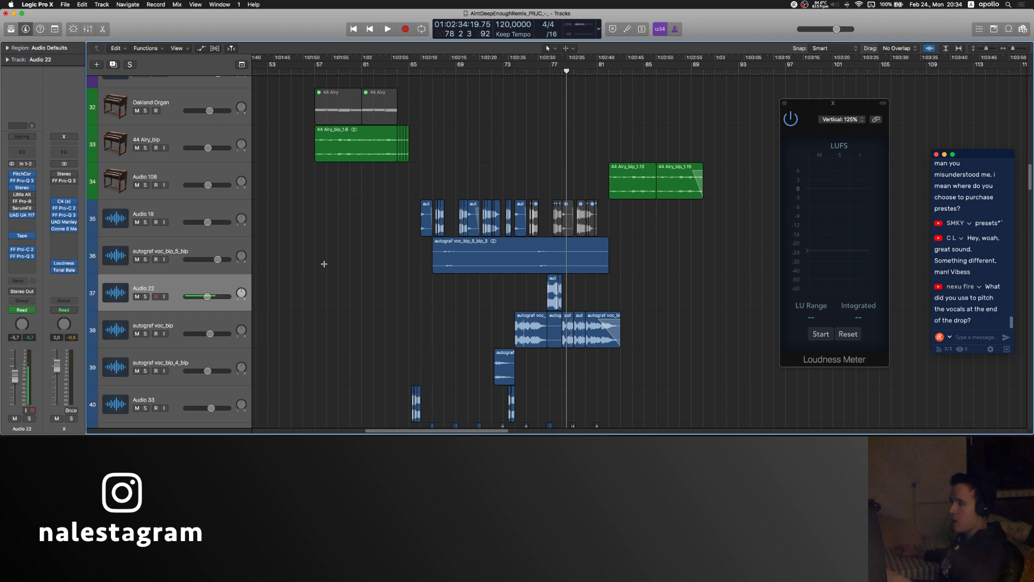
# Step: Add a software instrument track below Audio 22 and load the FormLa channel strip setting on it
pyautogui.press('alt+super+s')
pyautogui.click(25, 127)
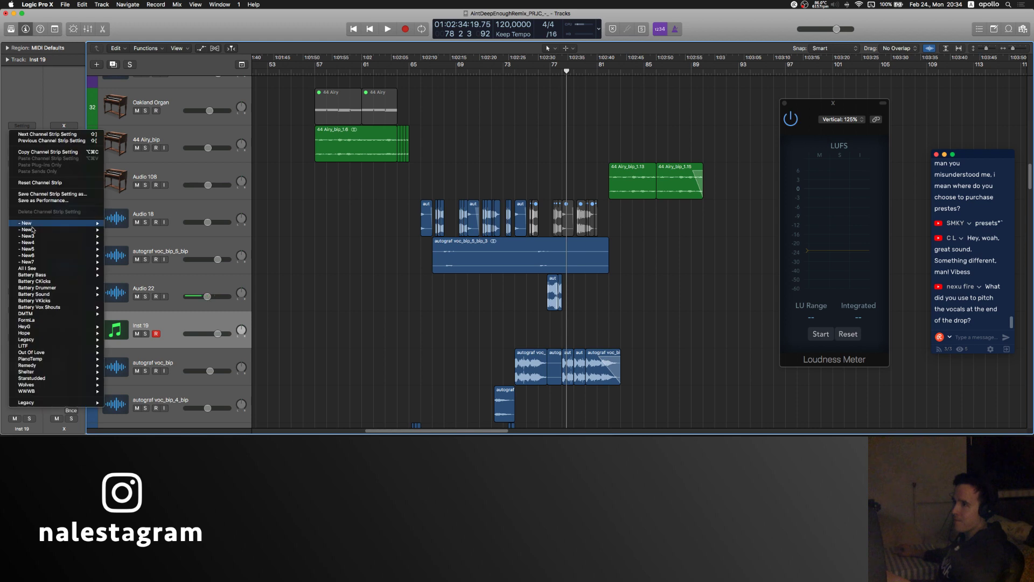
pyautogui.click(34, 322)
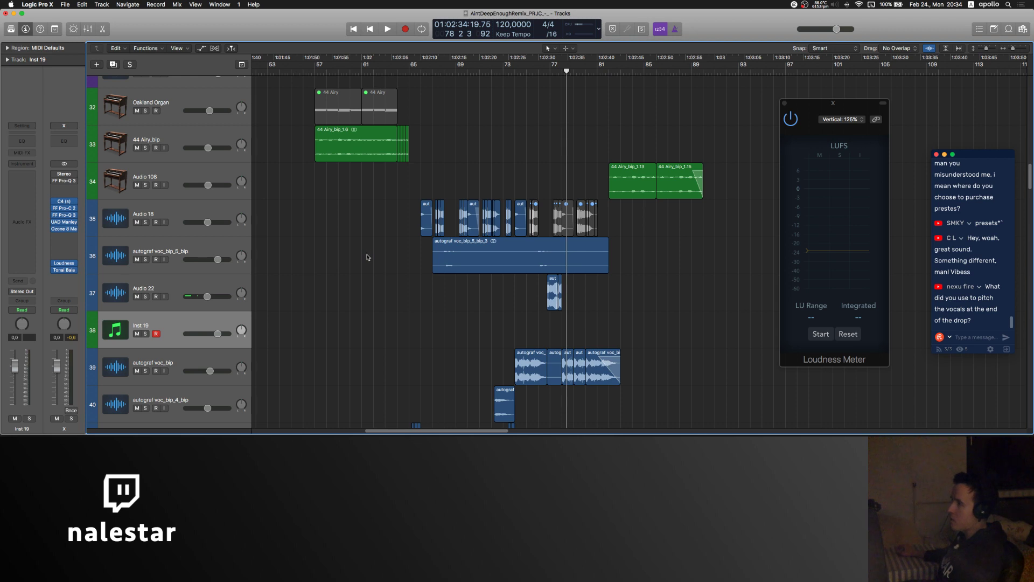
pyautogui.click(490, 168)
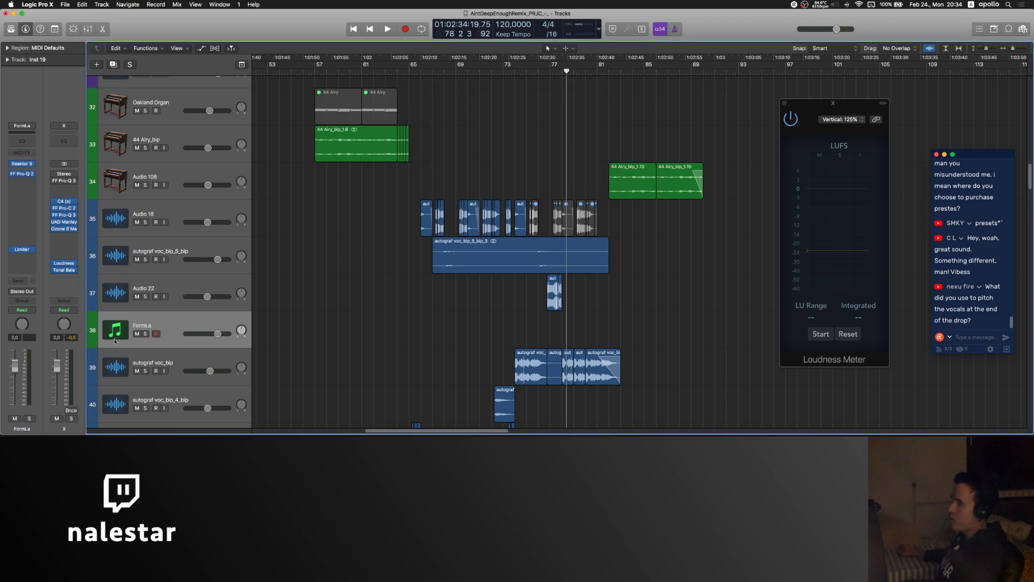
# Step: Open Reaktor 6 on the FormLa track, review Form's Sample and Sound pages, and close the plug-in
pyautogui.click(23, 164)
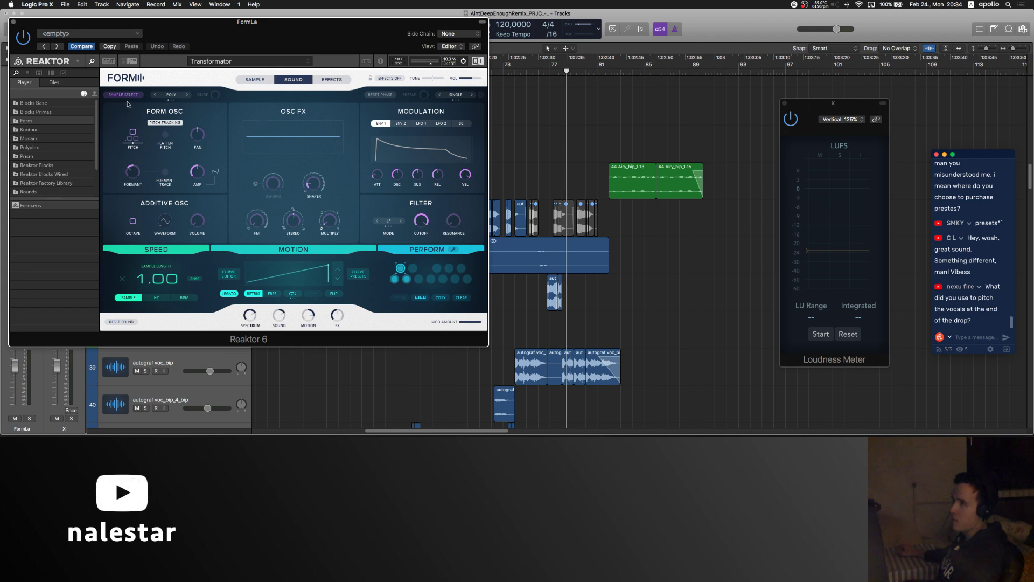
pyautogui.click(255, 80)
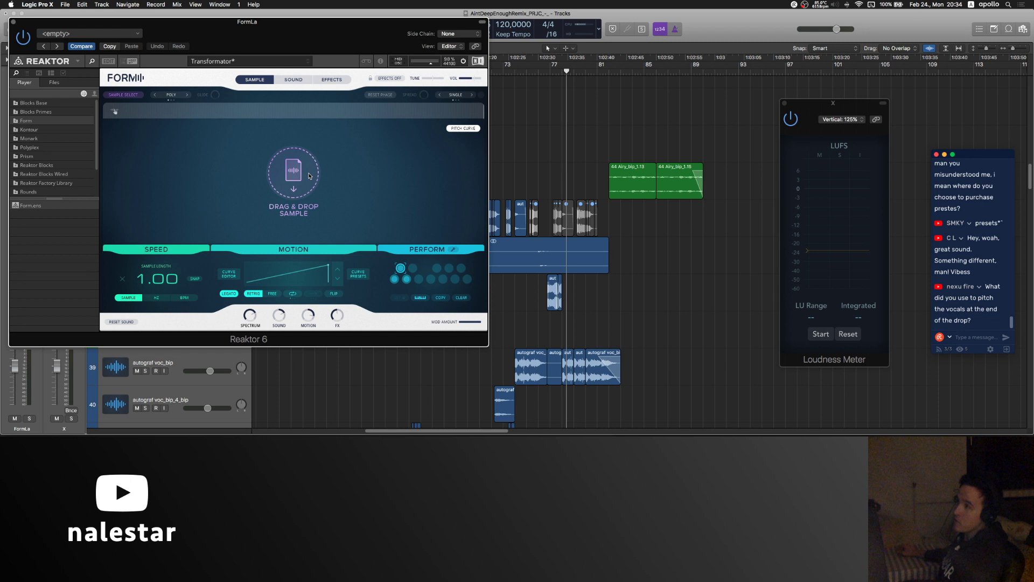
pyautogui.click(301, 79)
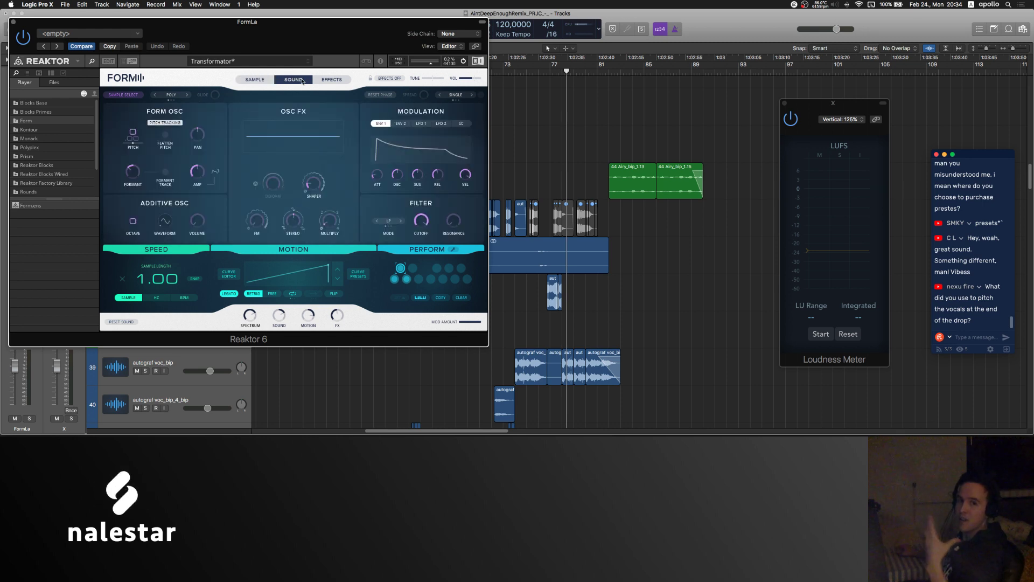
pyautogui.click(14, 23)
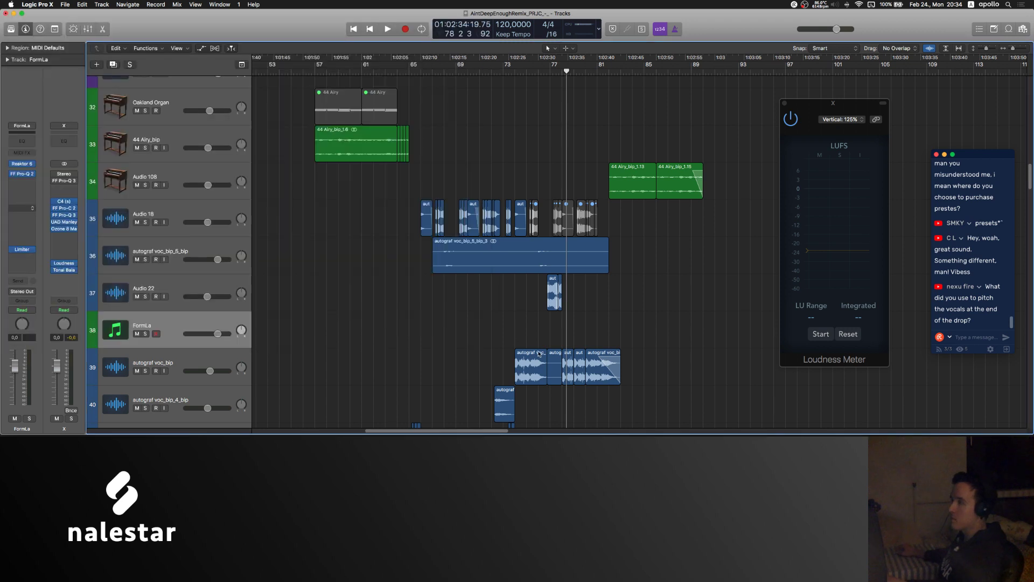
# Step: Delete the FormLa instrument track
pyautogui.click(180, 279)
pyautogui.click(176, 320)
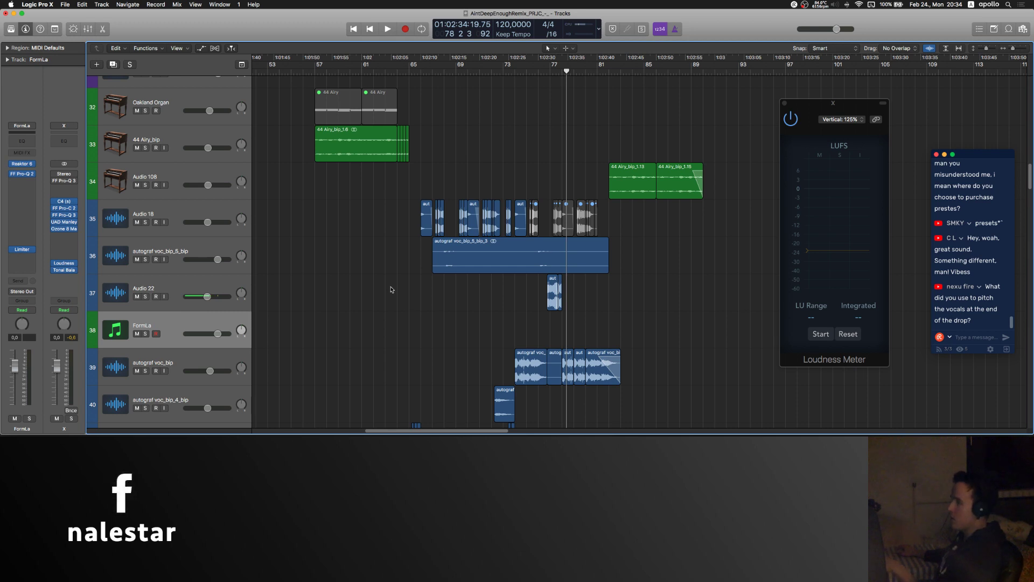
pyautogui.press('super+BackSpace')
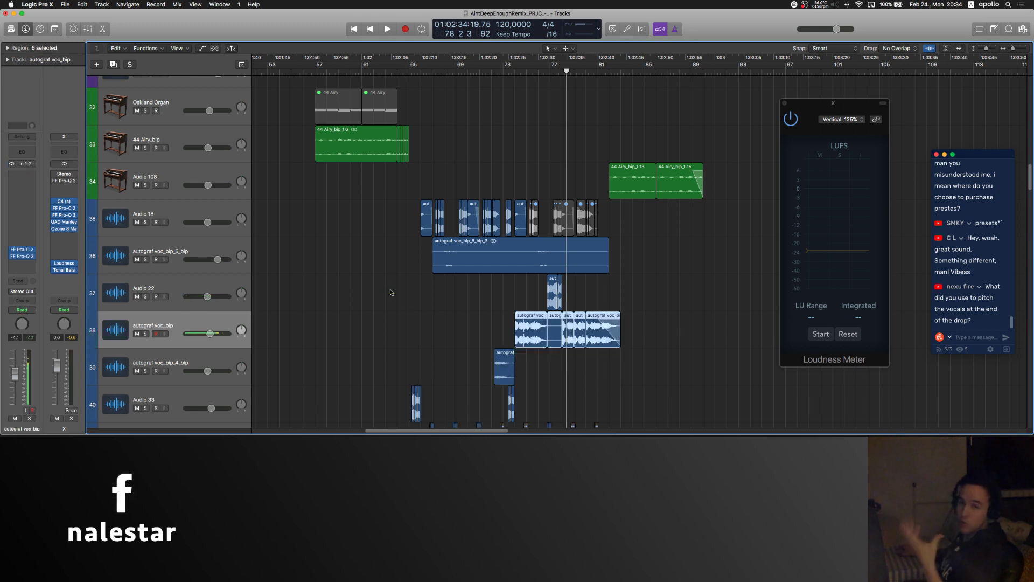
# Step: Select the Audio 22 track and play a short stretch of the remix from bar 17, with the uppermost tracks in view
pyautogui.click(166, 293)
pyautogui.hscroll(-10, 510, 89)
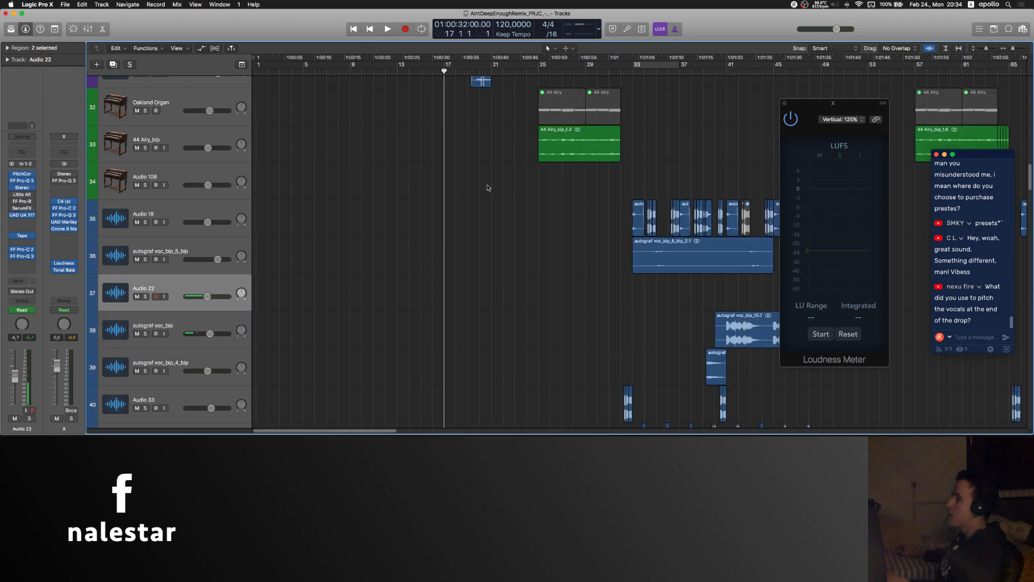
pyautogui.scroll(10, 489, 187)
pyautogui.hscroll(3, 488, 188)
pyautogui.scroll(20, 498, 199)
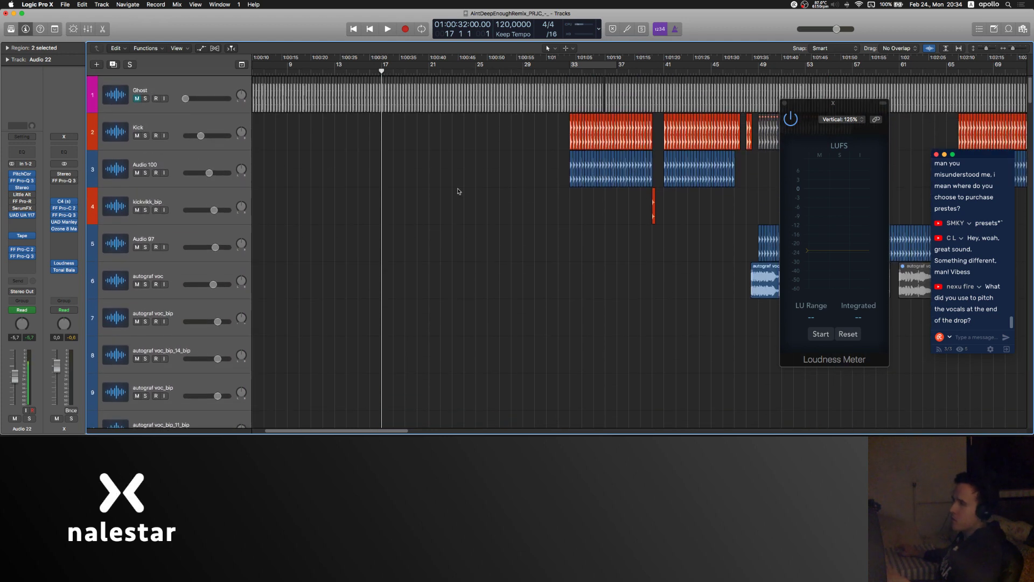
pyautogui.hscroll(3, 490, 198)
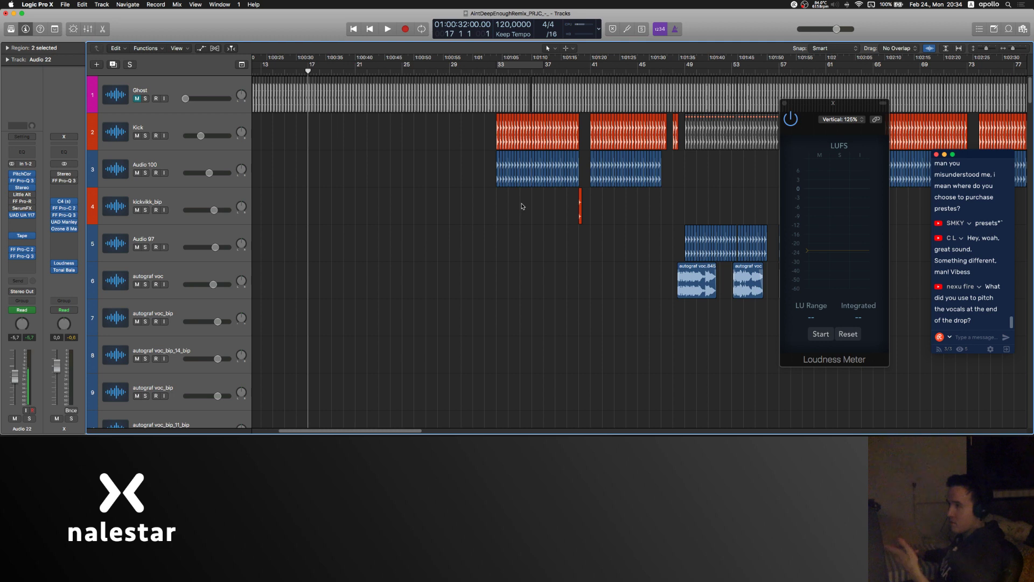
pyautogui.press('space')
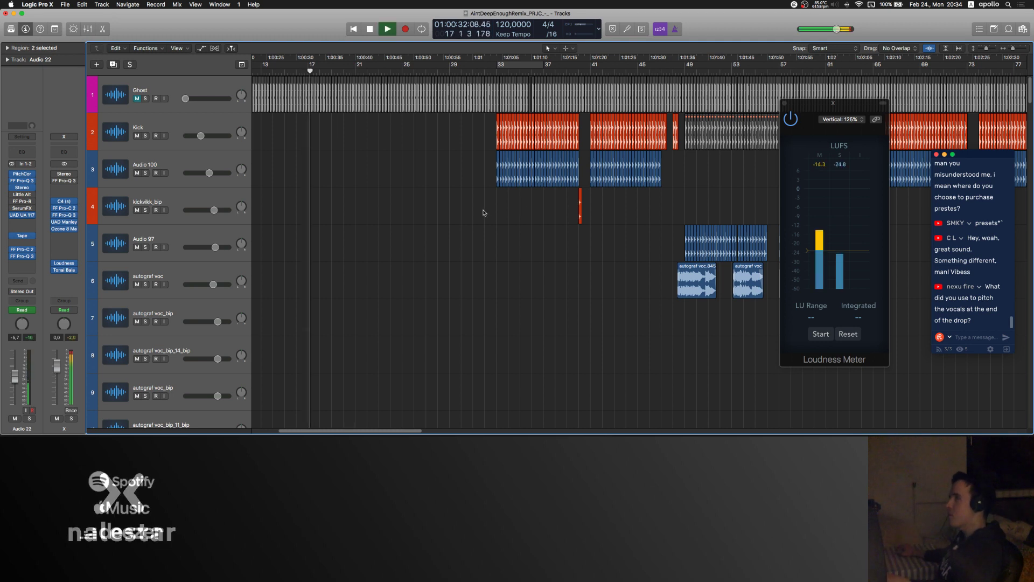
pyautogui.press('space')
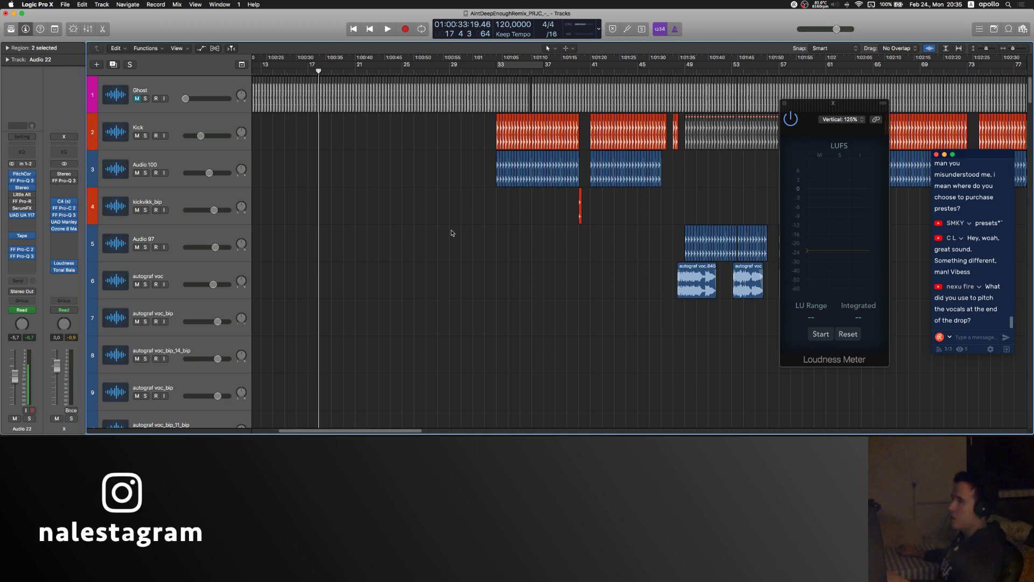
# Step: Start the Loudness Meter's integrated LUFS measurement while the remix plays on past bar 17
pyautogui.scroll(-10, 455, 232)
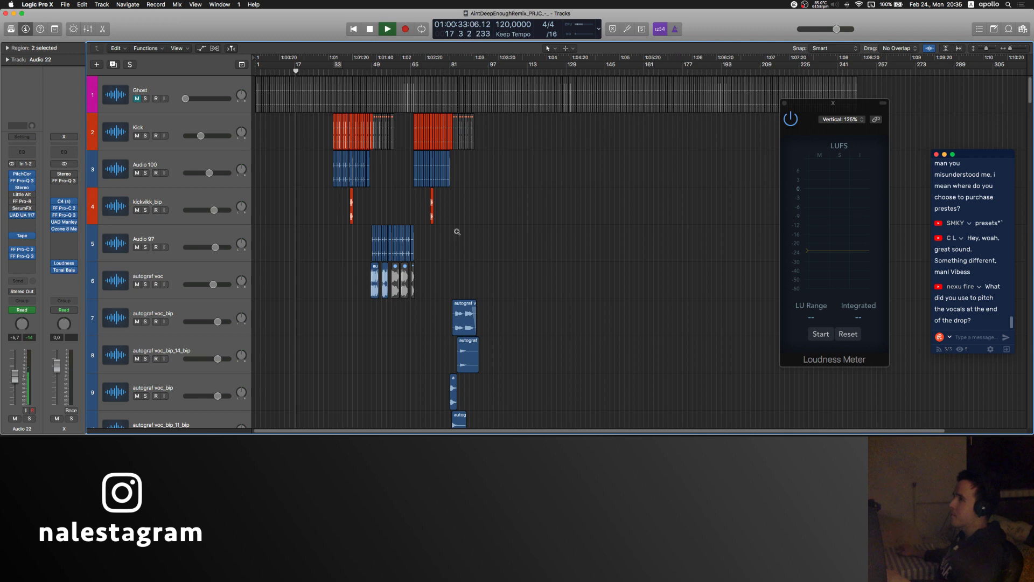
pyautogui.scroll(10, 458, 232)
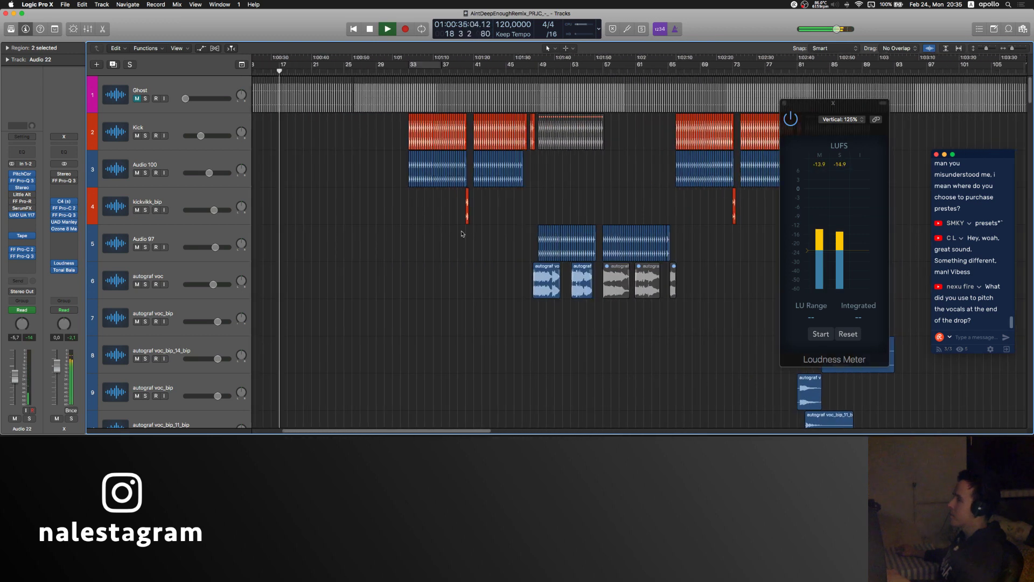
pyautogui.hscroll(-2, 462, 234)
pyautogui.click(821, 334)
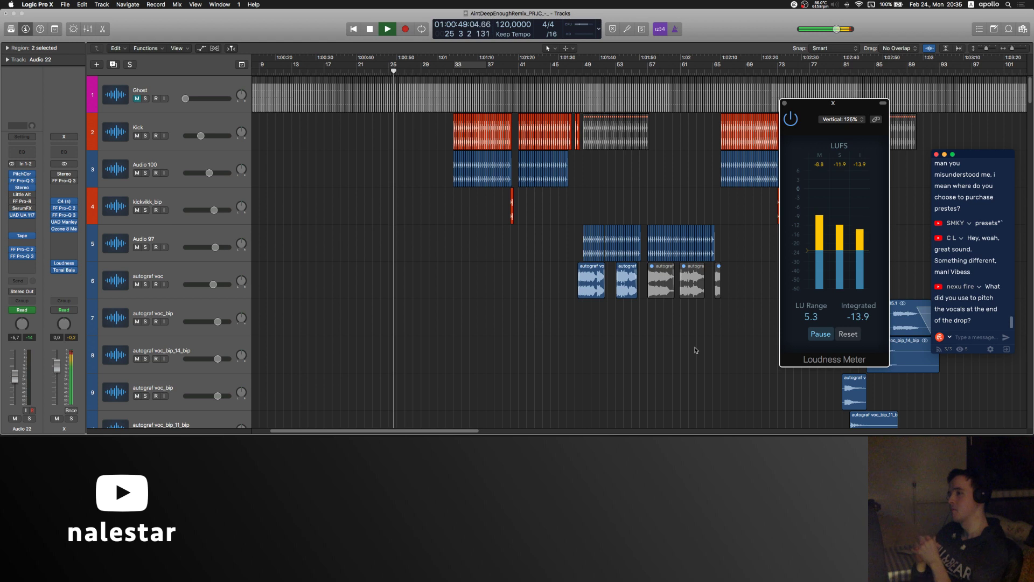
pyautogui.scroll(-5, 417, 226)
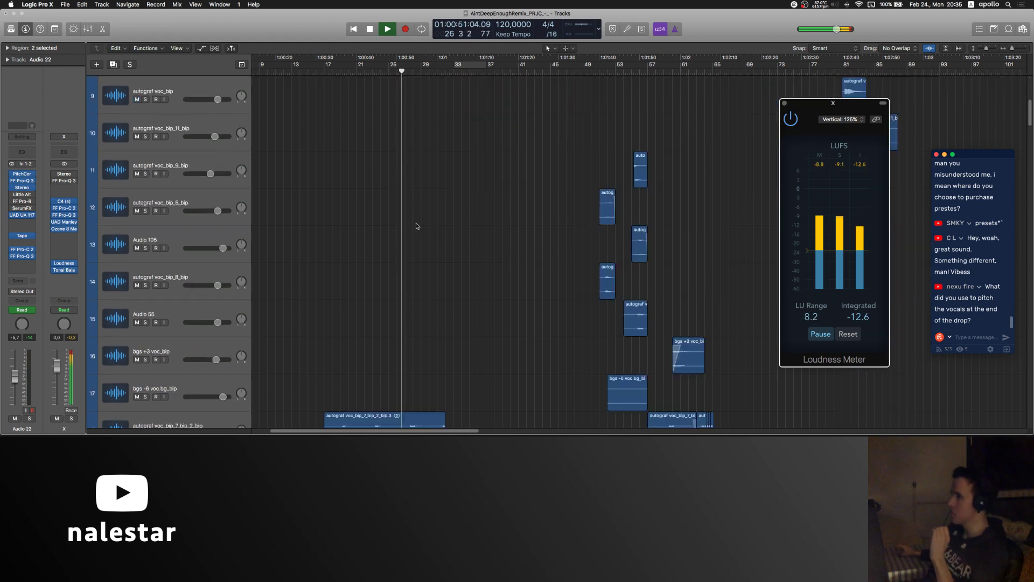
# Step: Compare the autograf voc_bip_6_bip track on row 22 muted and unmuted, replay from about bar 28, and set its volume to 0.6 dB
pyautogui.scroll(-5, 417, 226)
pyautogui.click(137, 264)
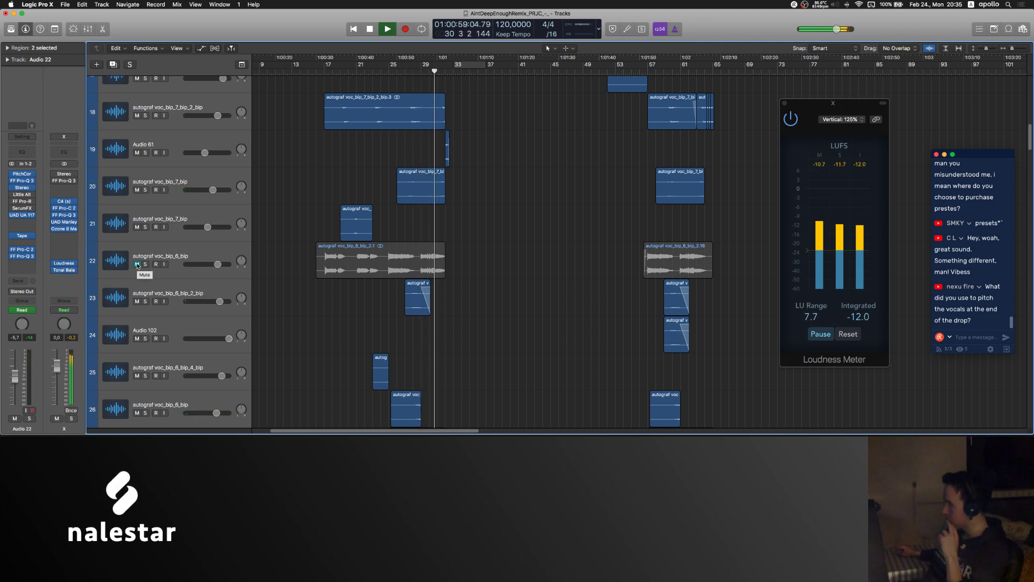
pyautogui.click(137, 264)
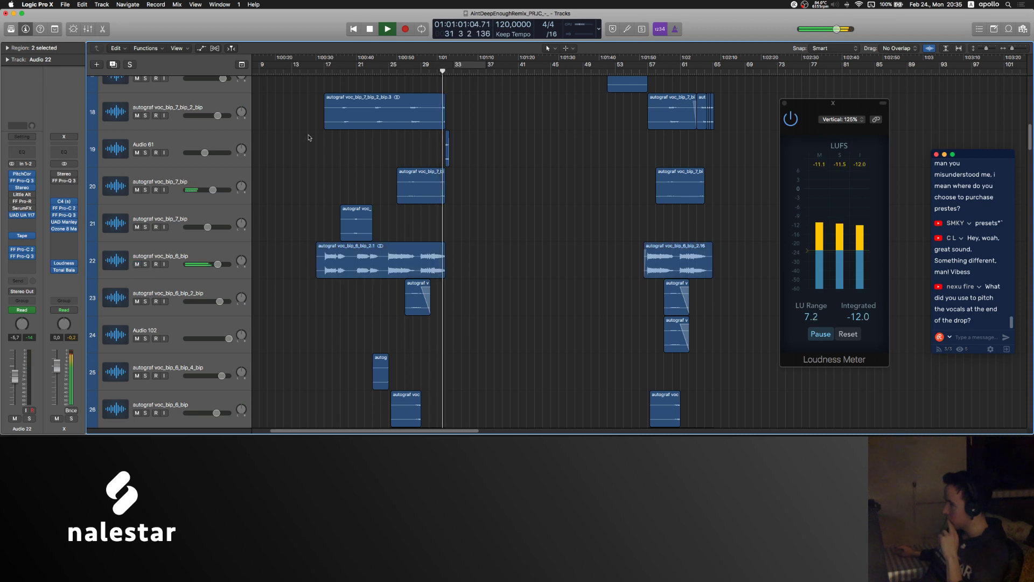
pyautogui.click(414, 73)
pyautogui.click(166, 259)
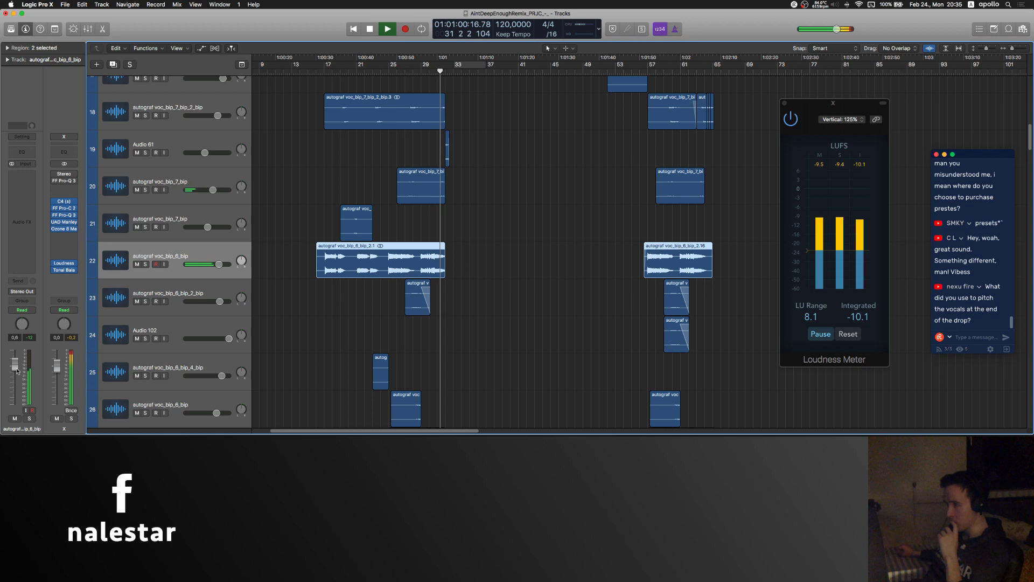
pyautogui.hscroll(3, 377, 242)
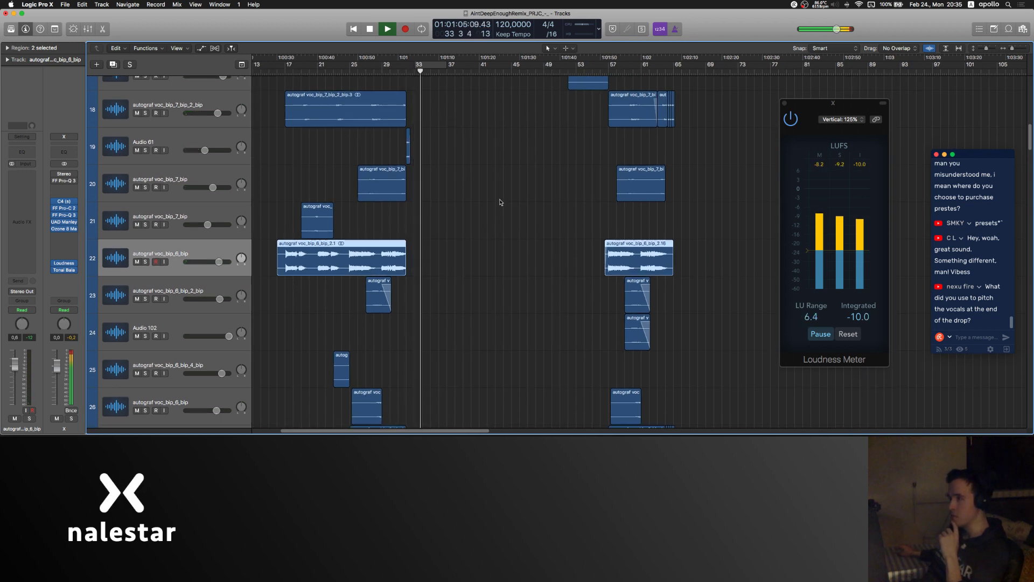
# Step: Stop playback in the drop, select the upper 29 Tight1 bass track on row 45, and clear the region selection
pyautogui.scroll(10, 501, 197)
pyautogui.scroll(-20, 501, 197)
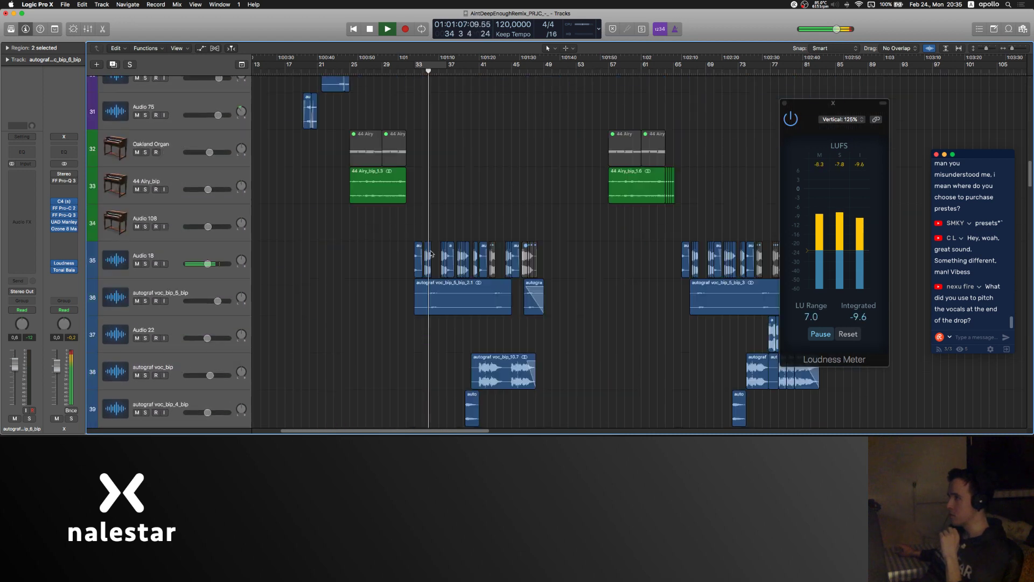
pyautogui.scroll(-5, 433, 250)
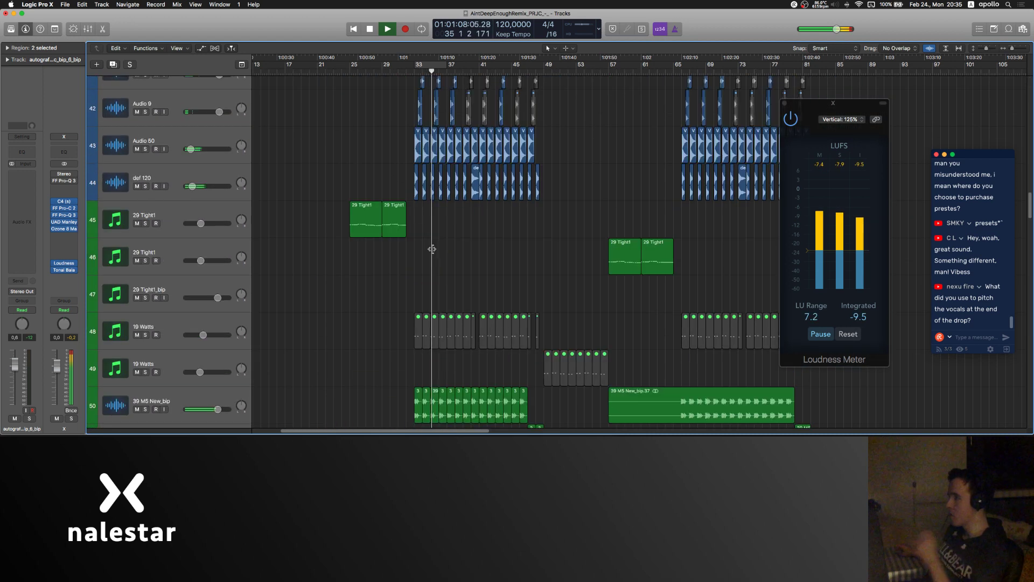
pyautogui.scroll(-1, 432, 248)
pyautogui.press('space')
pyautogui.click(182, 206)
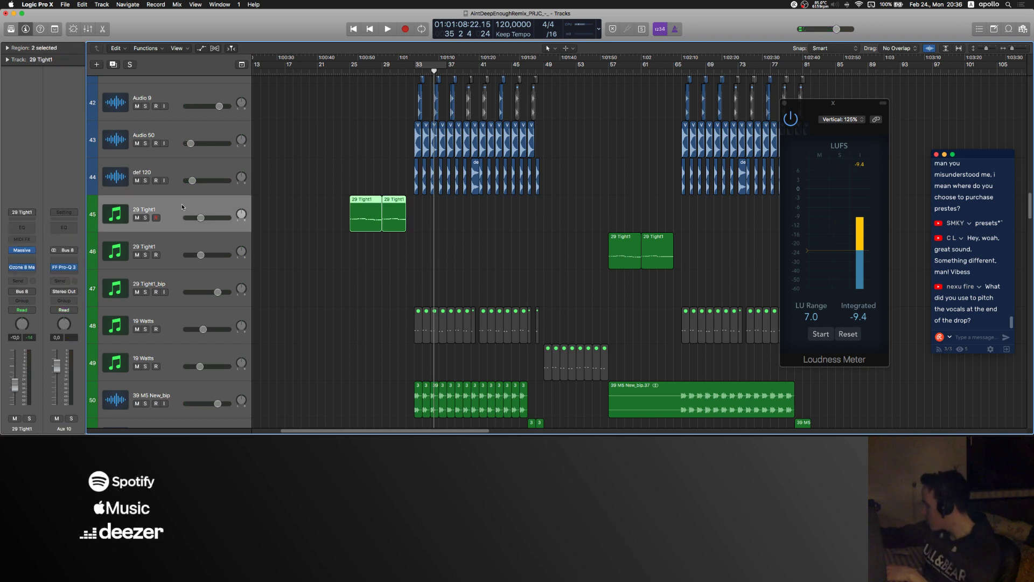
pyautogui.scroll(-5, 353, 230)
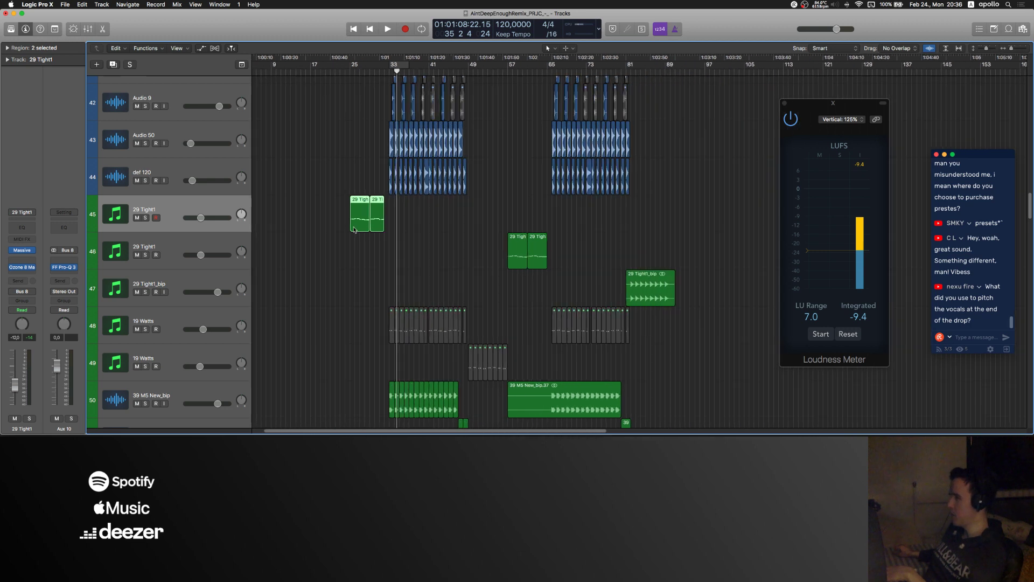
pyautogui.click(329, 257)
pyautogui.scroll(5, 328, 257)
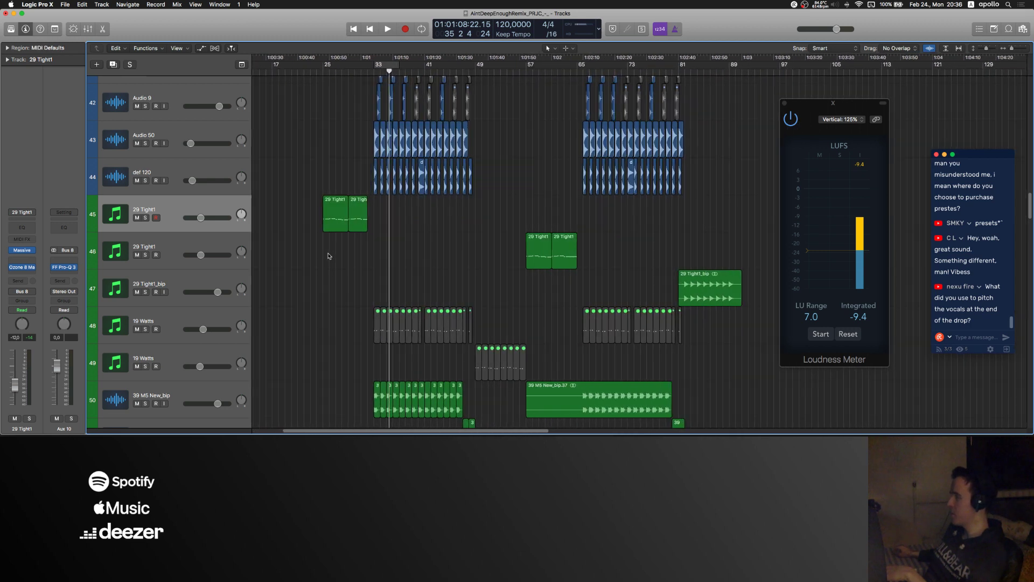
pyautogui.hscroll(3, 318, 251)
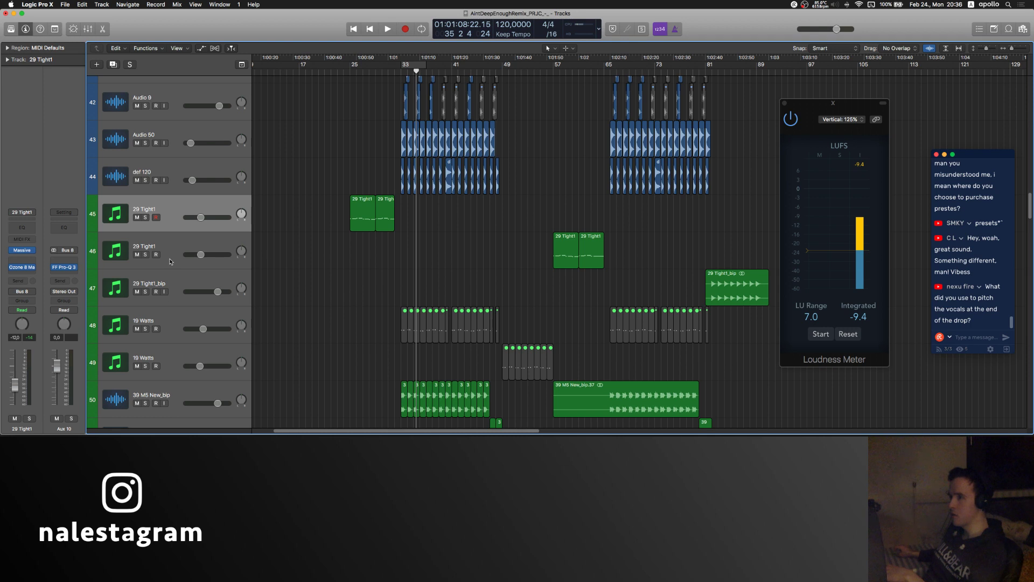
# Step: Solo the bass tracks from the upper 29 Tight1 through Audio 25 and play them from bar 26
pyautogui.moveTo(415, 72); pyautogui.dragTo(357, 71)
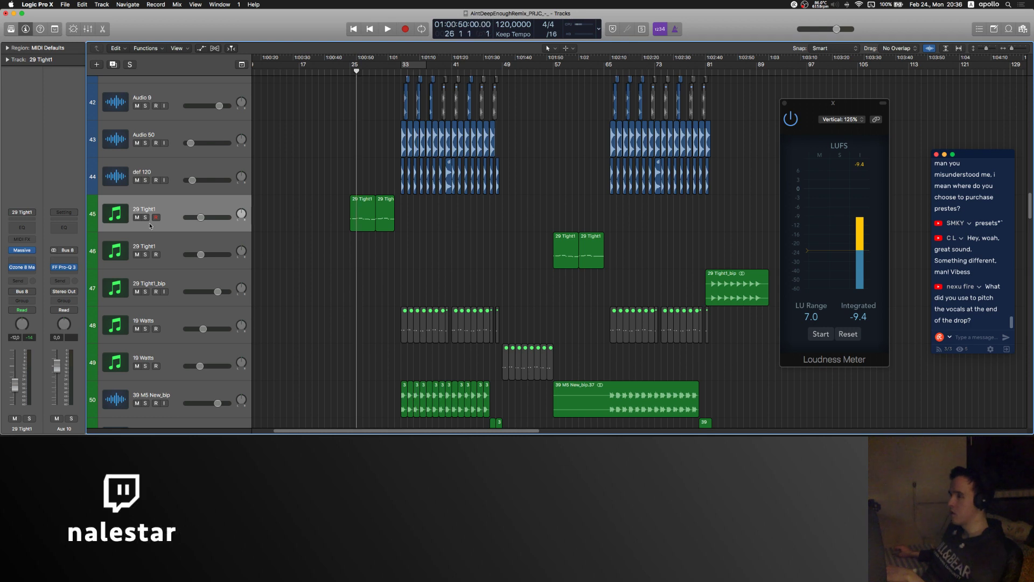
pyautogui.moveTo(147, 218); pyautogui.dragTo(150, 397)
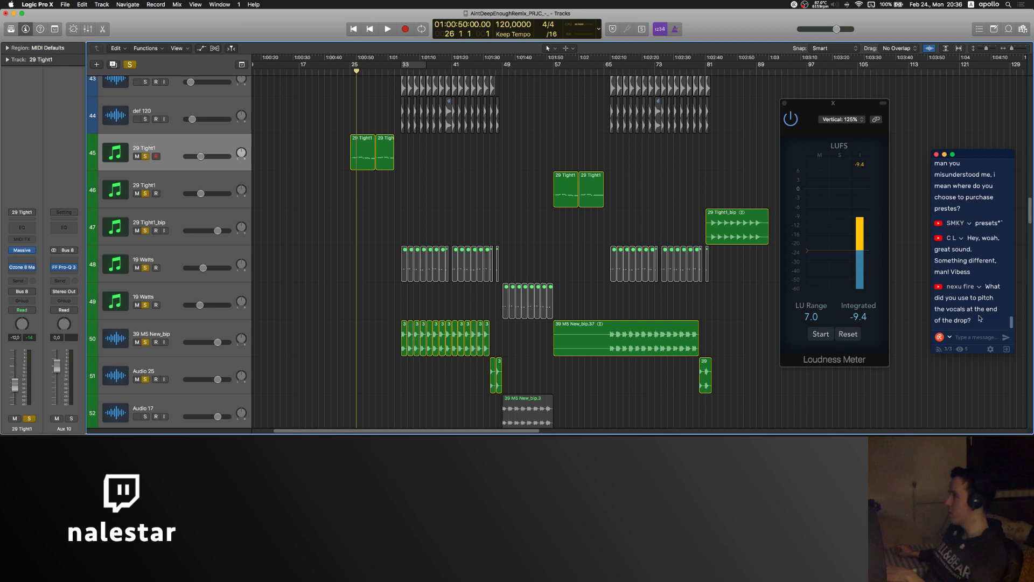
pyautogui.press('space')
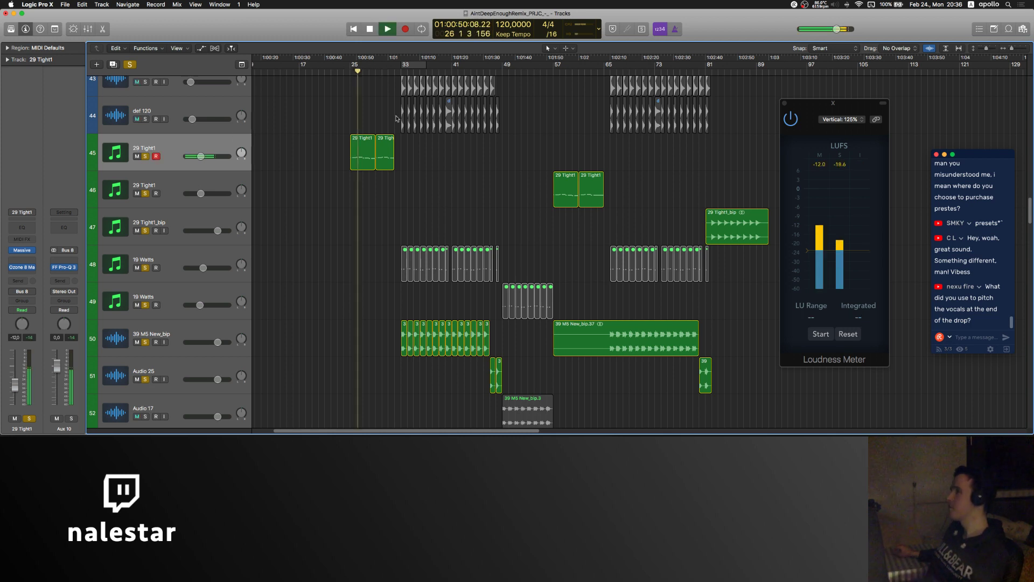
pyautogui.click(844, 166)
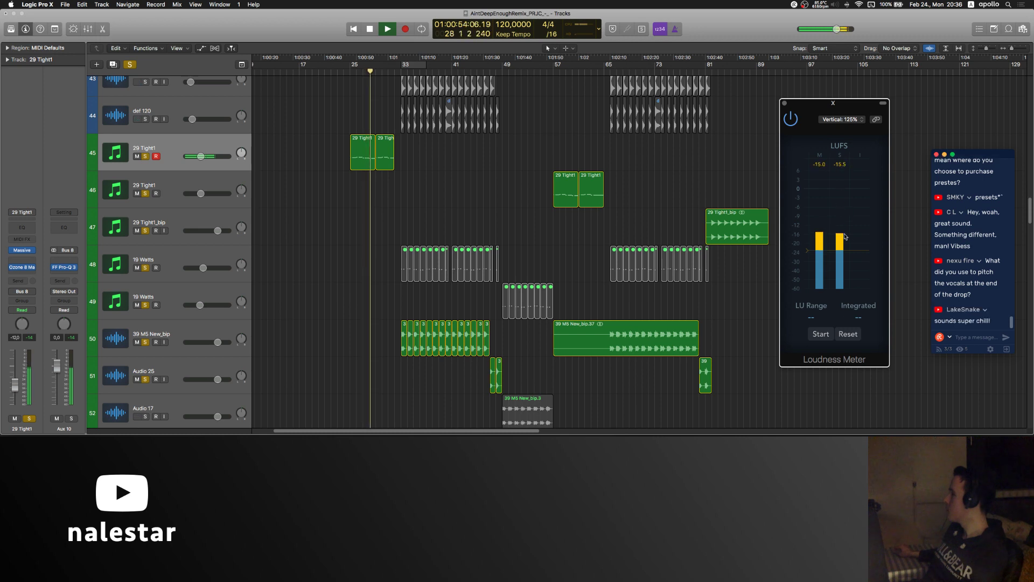
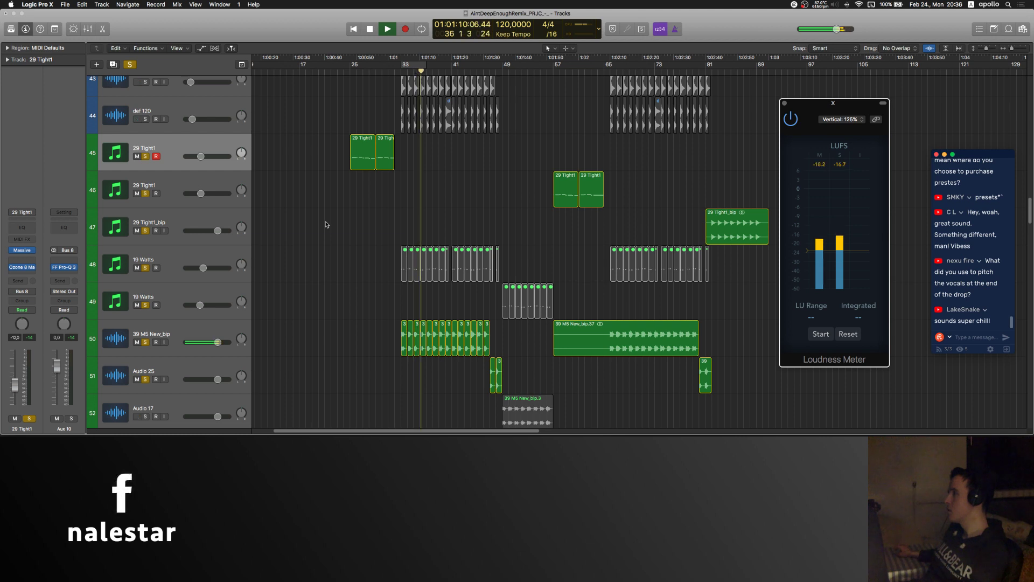
# Step: Solo the tuba_bip_1_bip track along with the bass tracks during playback
pyautogui.scroll(-8, 350, 256)
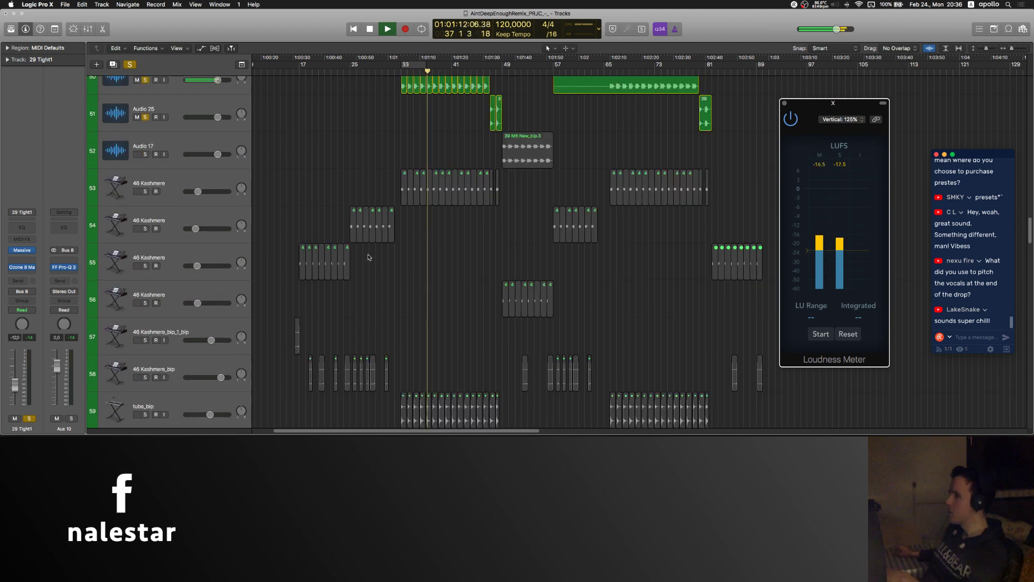
pyautogui.scroll(-2, 352, 258)
pyautogui.click(145, 285)
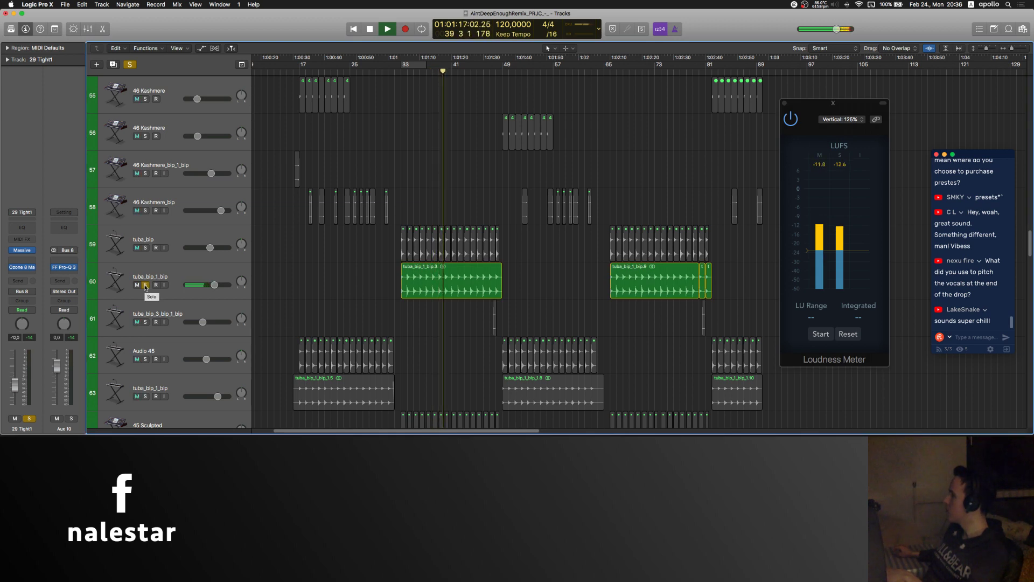
# Step: Clear all solos and play a short stretch of the full mix from about bar 28
pyautogui.scroll(2, 364, 157)
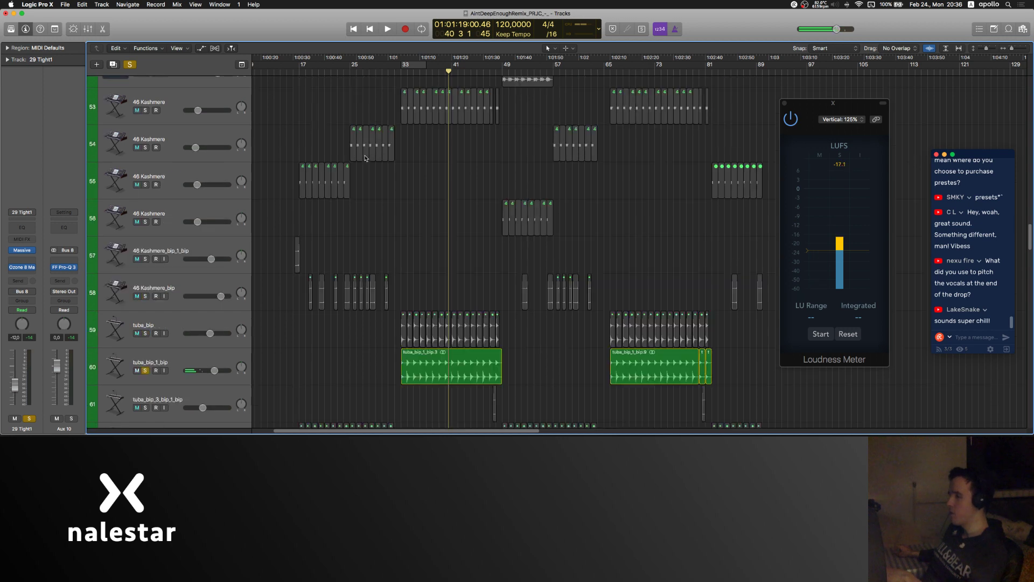
pyautogui.scroll(4, 365, 158)
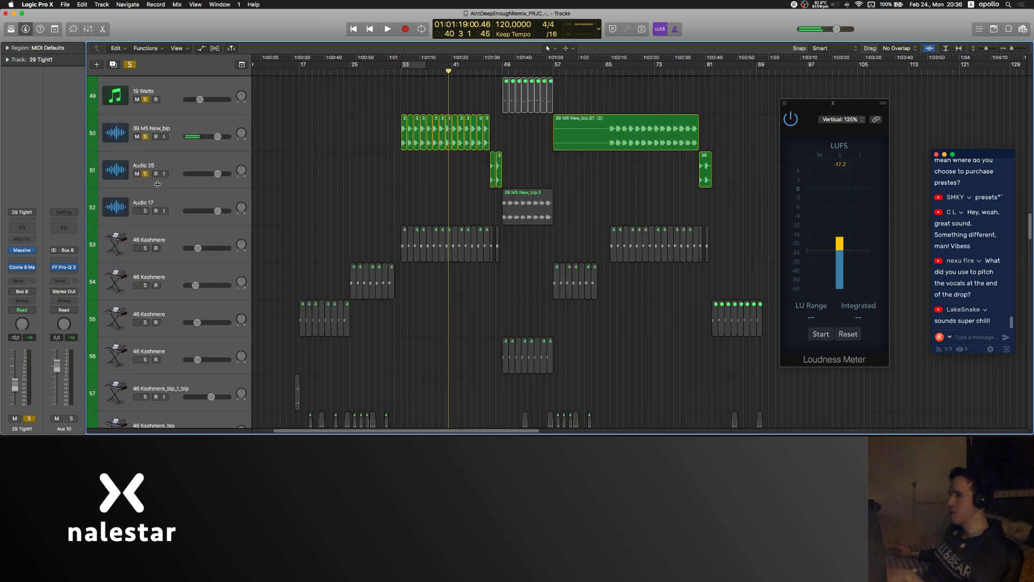
pyautogui.scroll(6, 351, 109)
pyautogui.click(369, 72)
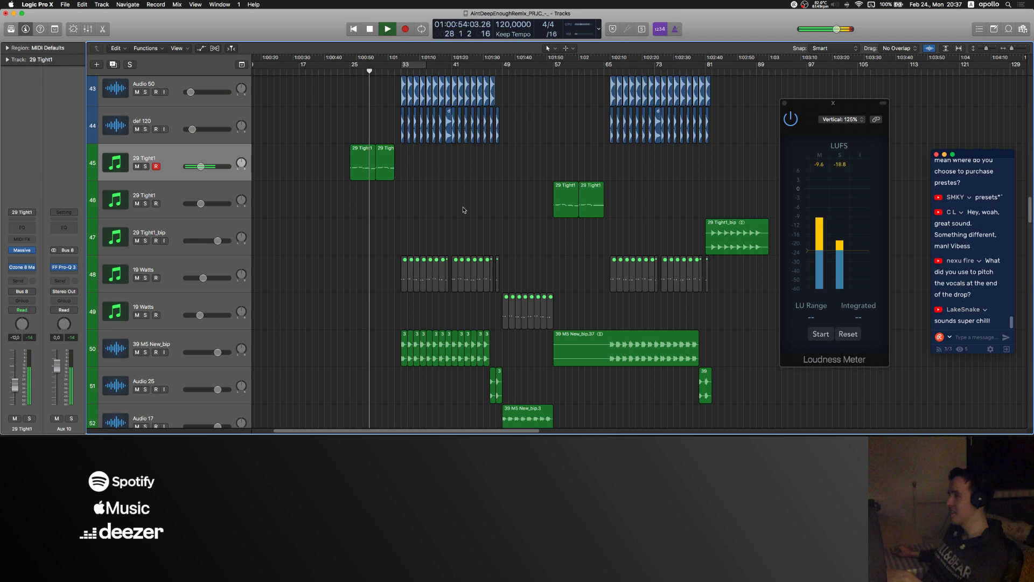
pyautogui.press('super+Right')
pyautogui.press('super+Right')
pyautogui.press('space')
pyautogui.press('super+Left')
pyautogui.press('super+Left')
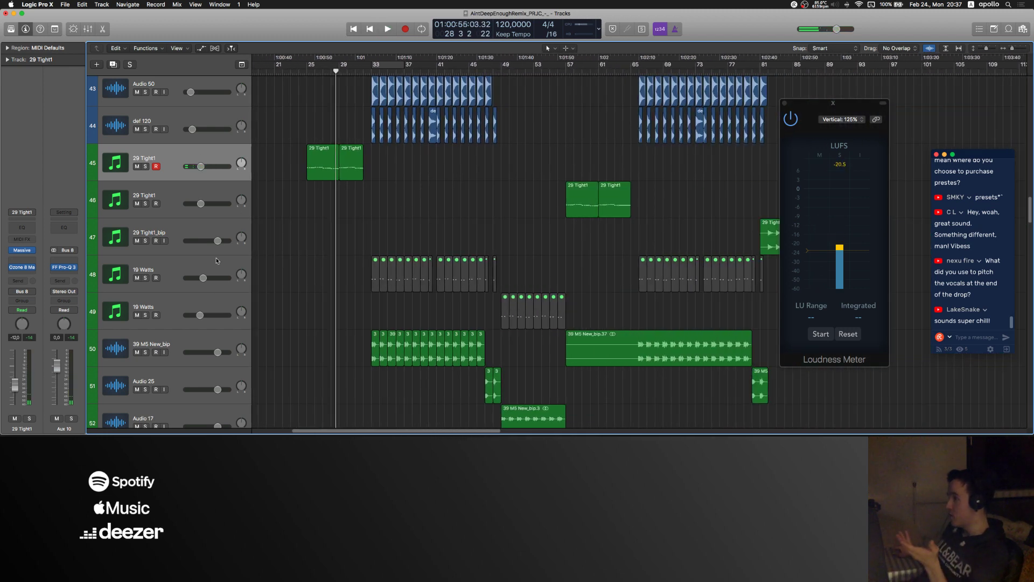
# Step: Select the 39 M5 New_bip track, insert a stereo FF Pro-Q 3 on its Aux 9 bus, and play from bar 28
pyautogui.click(191, 337)
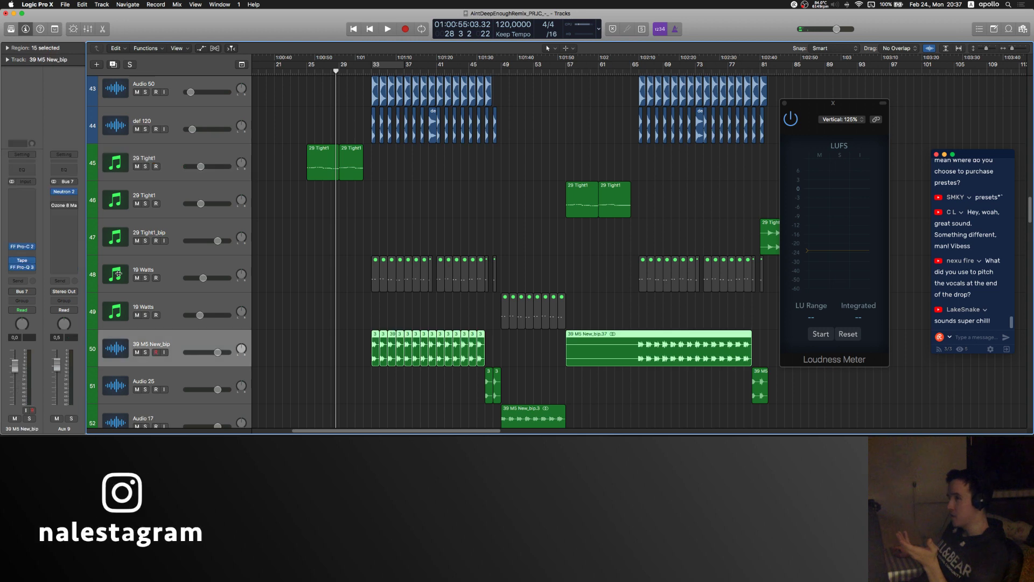
pyautogui.click(58, 218)
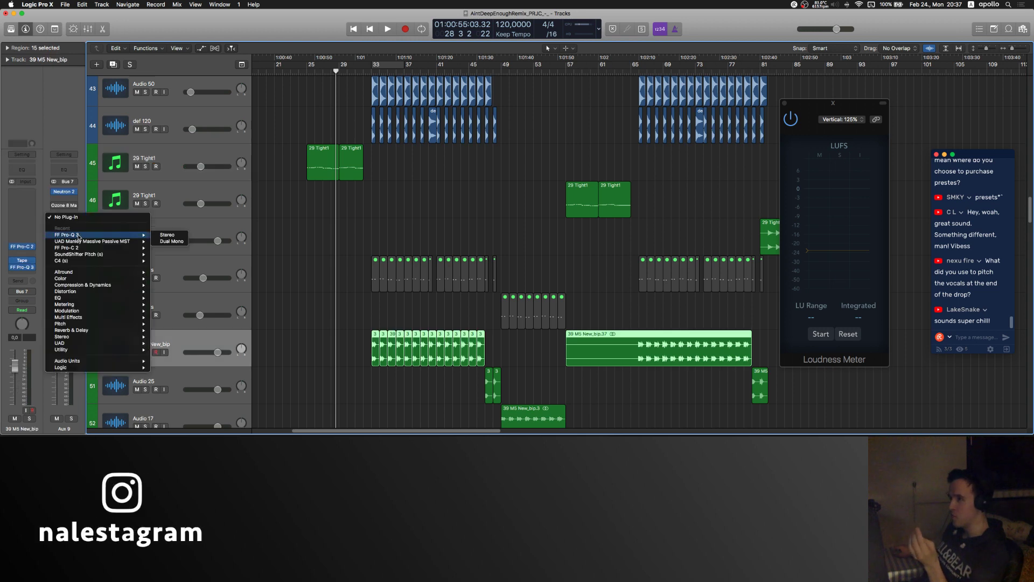
pyautogui.click(220, 220)
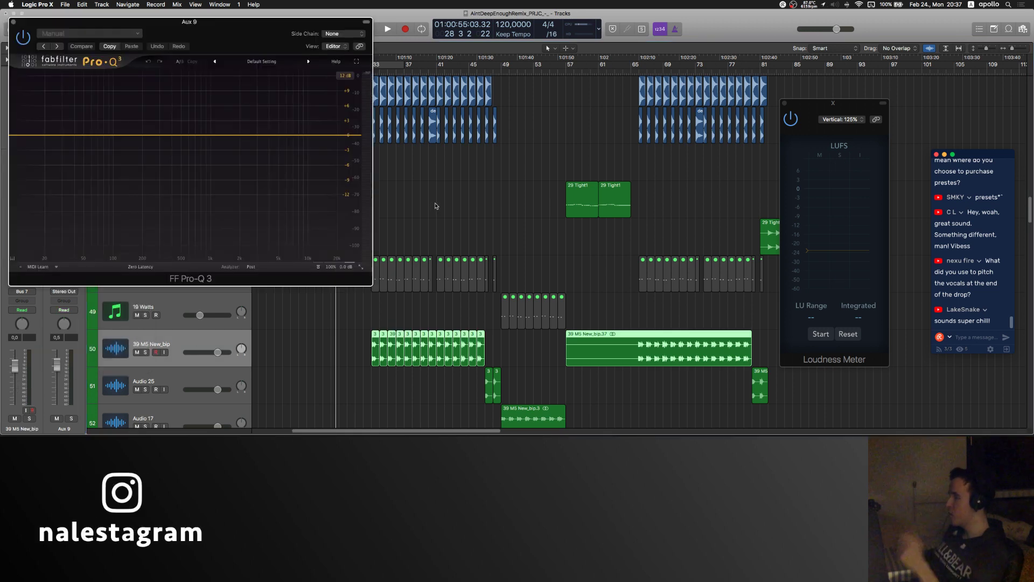
pyautogui.hscroll(-2, 436, 205)
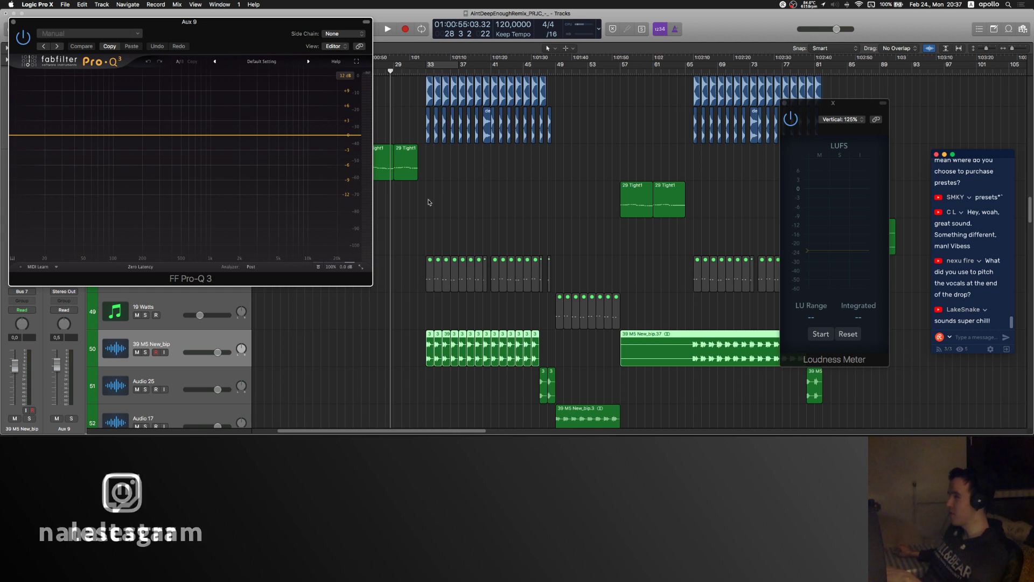
pyautogui.press('space')
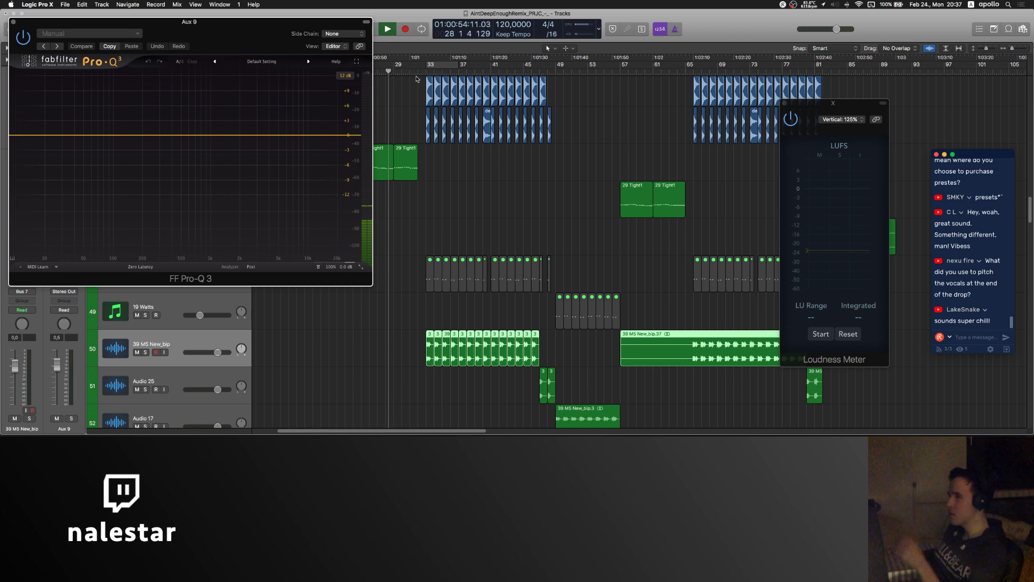
# Step: Add a slightly boosted EQ band at about 188 Hz on Aux 9 and set the bus volume to 1.0 dB
pyautogui.click(140, 133)
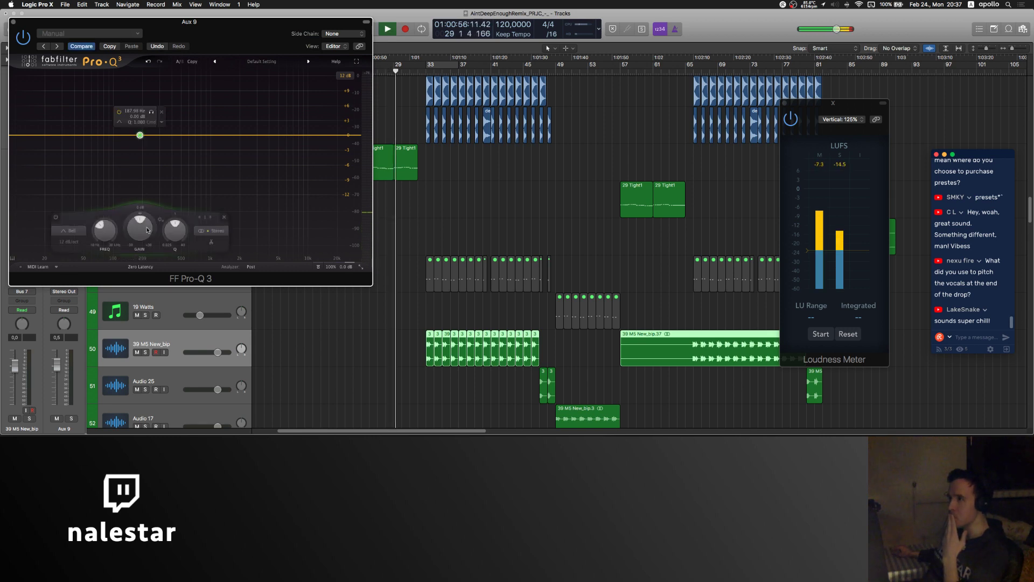
pyautogui.moveTo(140, 227); pyautogui.dragTo(143, 223)
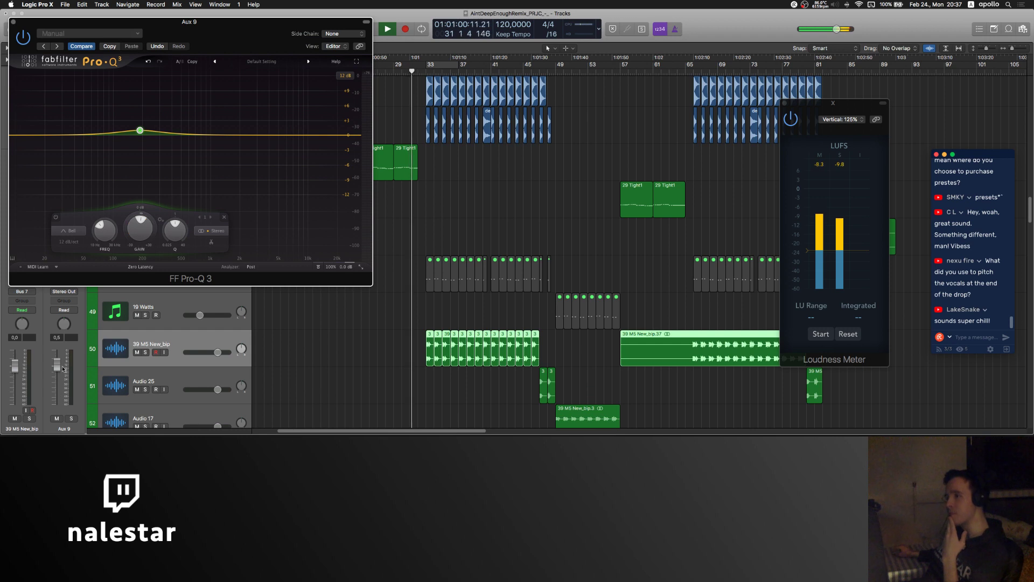
pyautogui.click(58, 366)
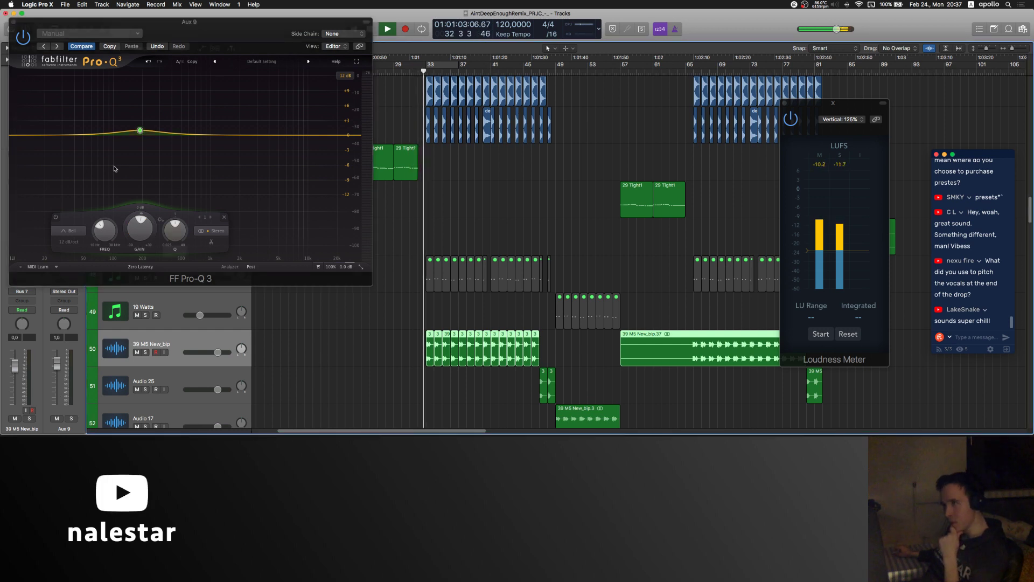
# Step: Add a slight cut near 50 Hz and a boost of about 3 dB near 108 Hz in Aux 9's Pro-Q 3, and close it
pyautogui.doubleClick(75, 140)
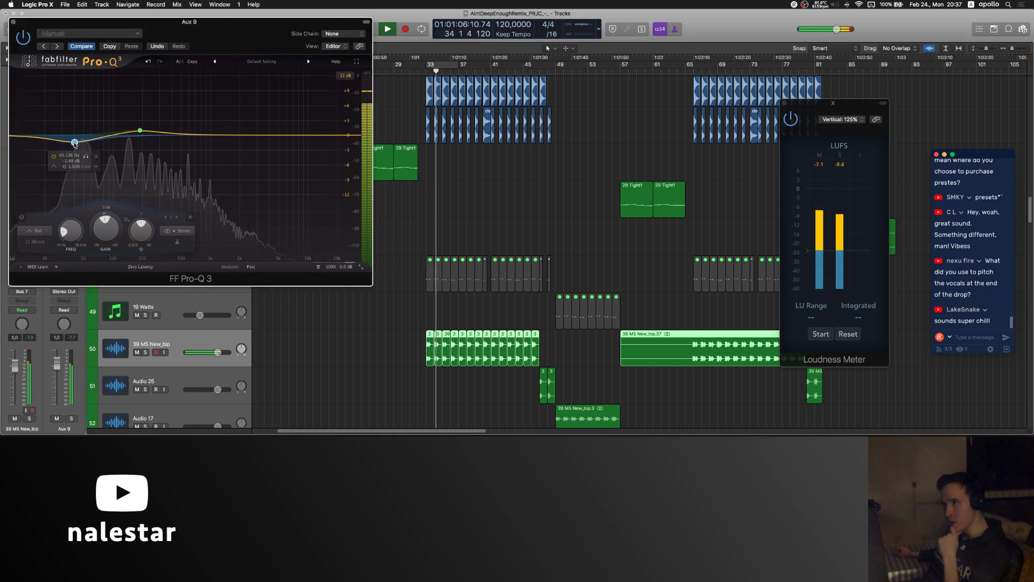
pyautogui.moveTo(75, 142); pyautogui.dragTo(106, 112)
pyautogui.moveTo(107, 237)
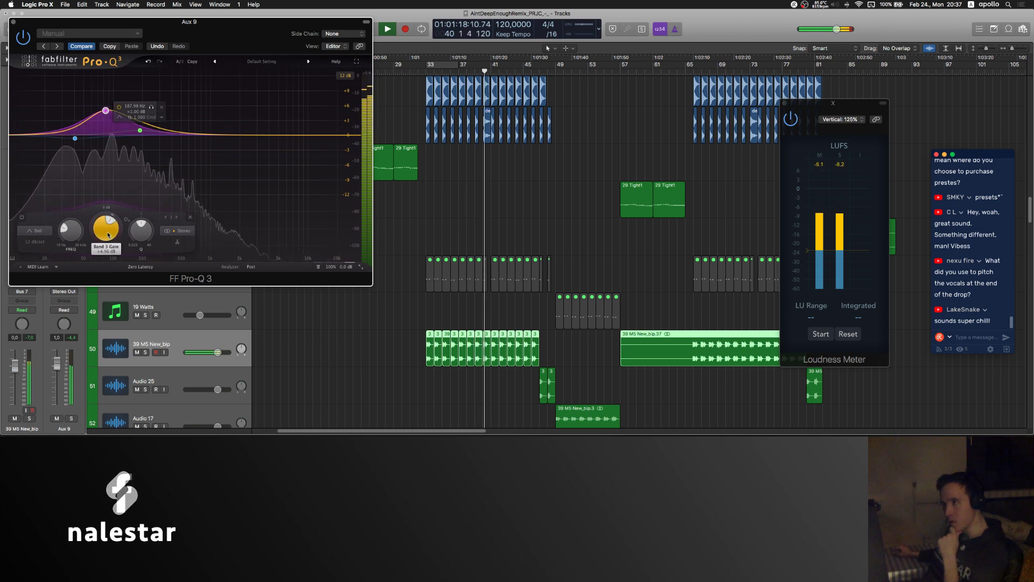
pyautogui.moveTo(107, 237); pyautogui.dragTo(107, 249)
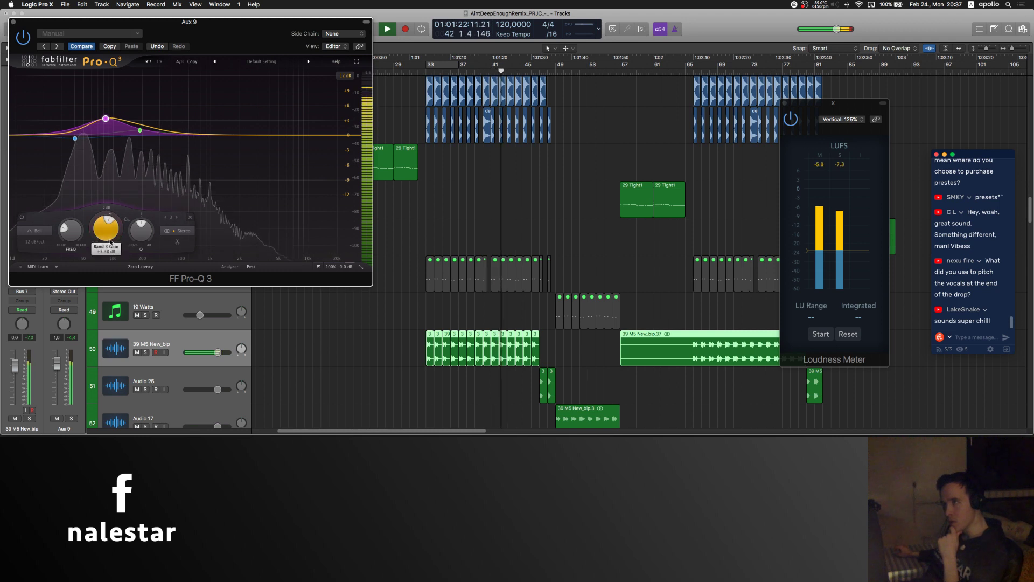
pyautogui.click(13, 22)
# Step: Select the autograf voc_bip region starting near bar 40 and open the FF Pro-C 2 compressor on its track
pyautogui.hscroll(2, 410, 174)
pyautogui.scroll(10, 411, 174)
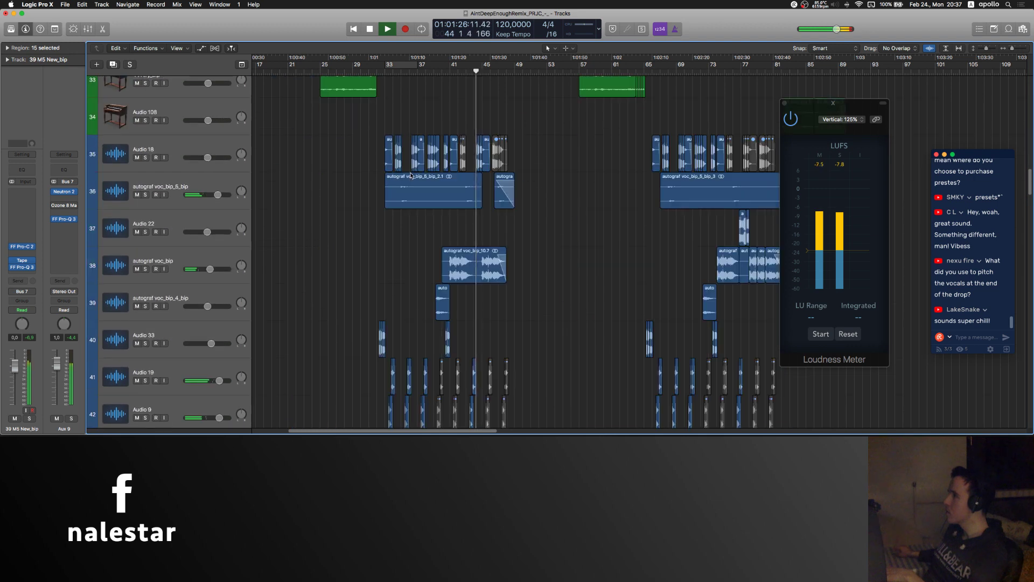
pyautogui.scroll(1, 450, 214)
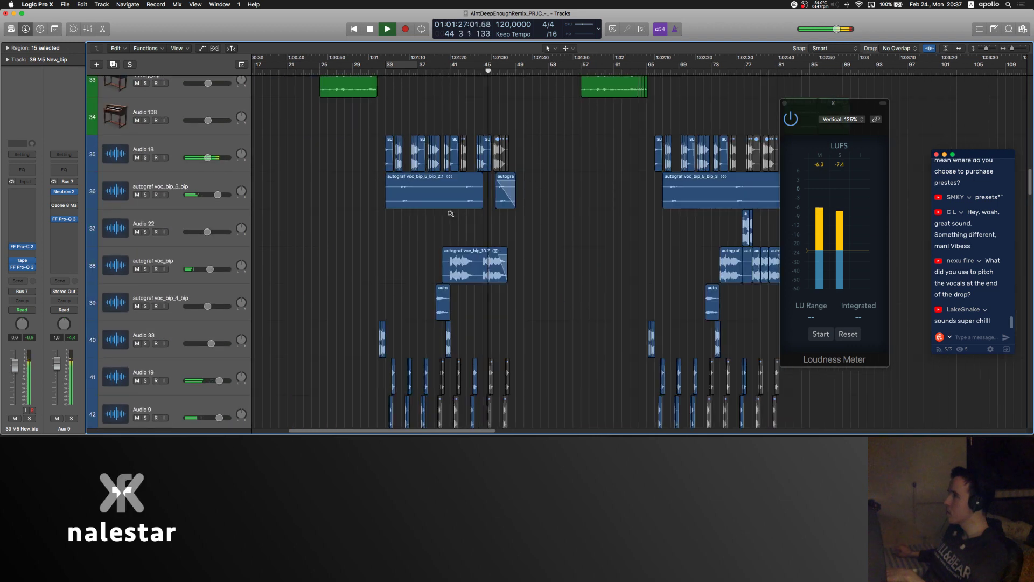
pyautogui.scroll(5, 450, 214)
pyautogui.click(457, 262)
pyautogui.click(22, 205)
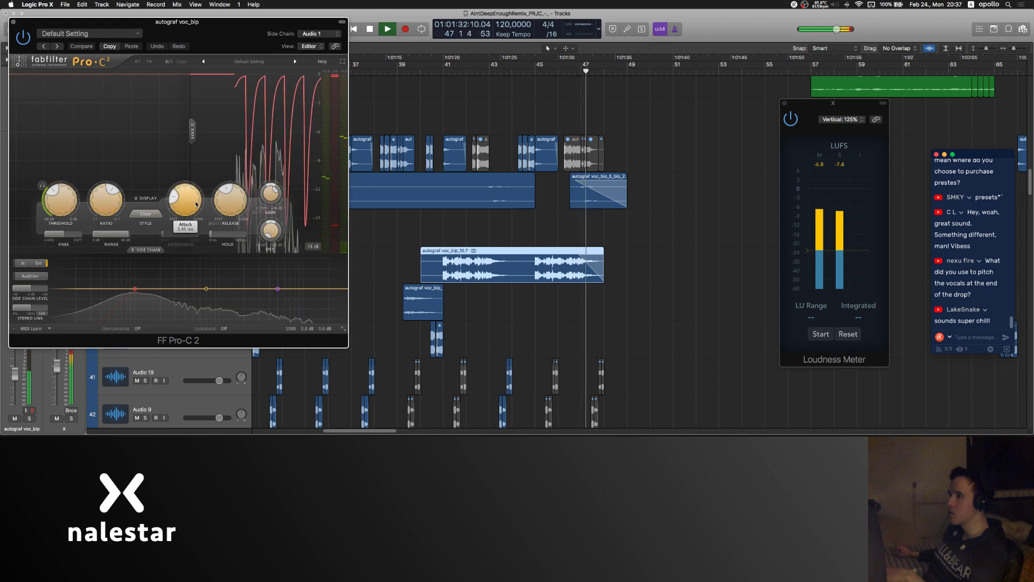
# Step: Close the FF Pro-C 2 compressor and listen to the song from about bar 55
pyautogui.click(14, 24)
pyautogui.keyDown('ctrl'); pyautogui.keyDown('alt'); pyautogui.click(408, 232); pyautogui.keyUp('alt'); pyautogui.keyUp('ctrl')
pyautogui.keyDown('ctrl'); pyautogui.keyDown('alt'); pyautogui.click(408, 232); pyautogui.keyUp('alt'); pyautogui.keyUp('ctrl')
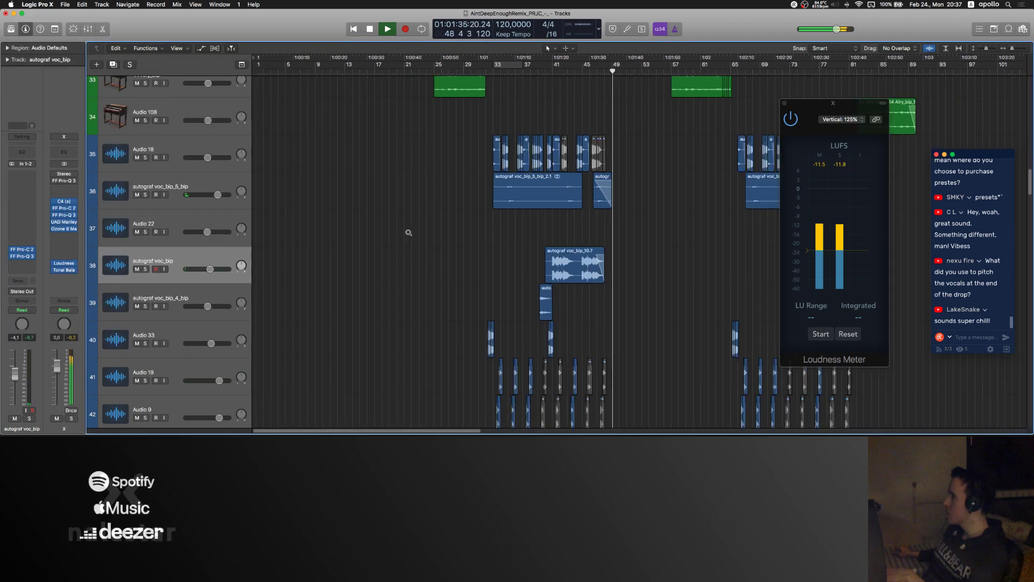
pyautogui.hscroll(4, 408, 232)
pyautogui.scroll(3, 409, 233)
pyautogui.hscroll(-8, 409, 232)
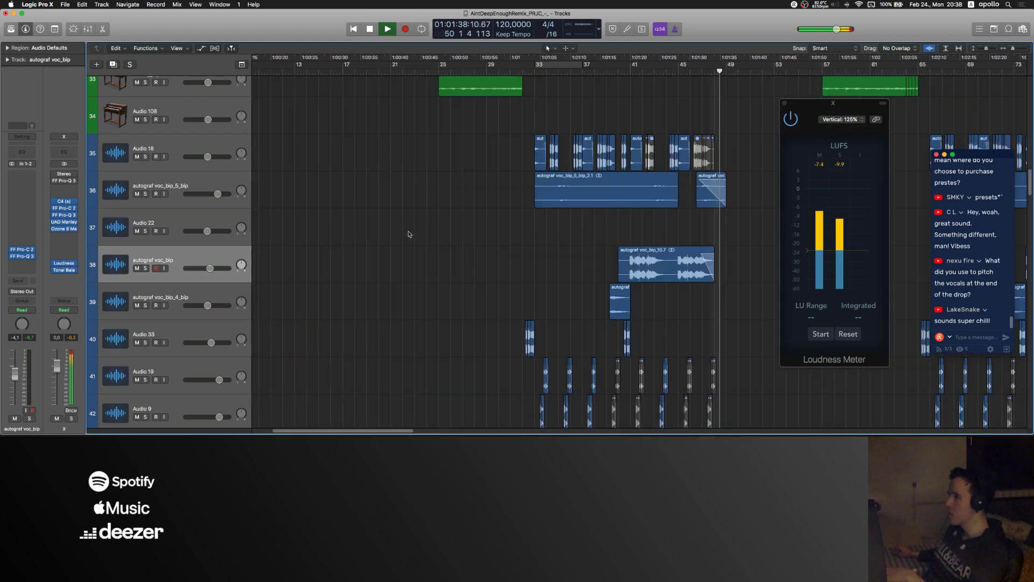
pyautogui.hscroll(8, 580, 100)
pyautogui.click(457, 70)
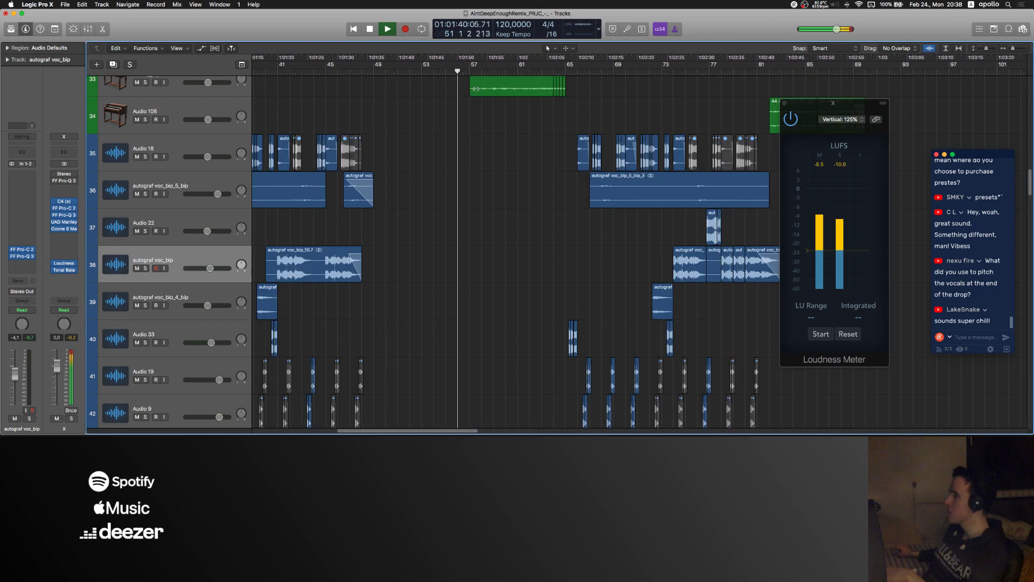
pyautogui.hscroll(1, 515, 129)
pyautogui.hscroll(1, 523, 119)
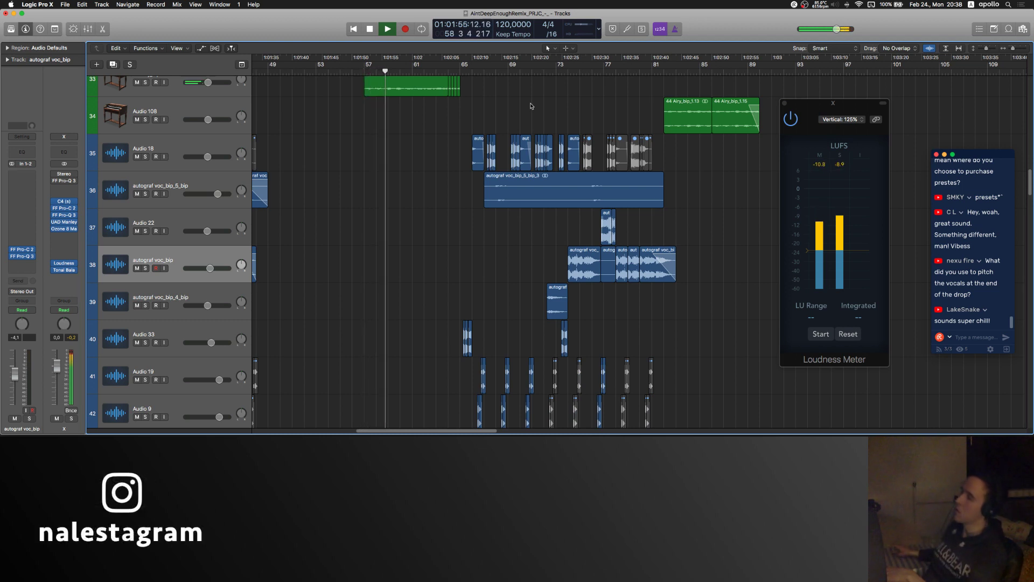
# Step: Set the Ozone 8 Maximizer's stereo independence to 50% transient and sustain and its transient emphasis to 101, and compare against bypass
pyautogui.click(63, 228)
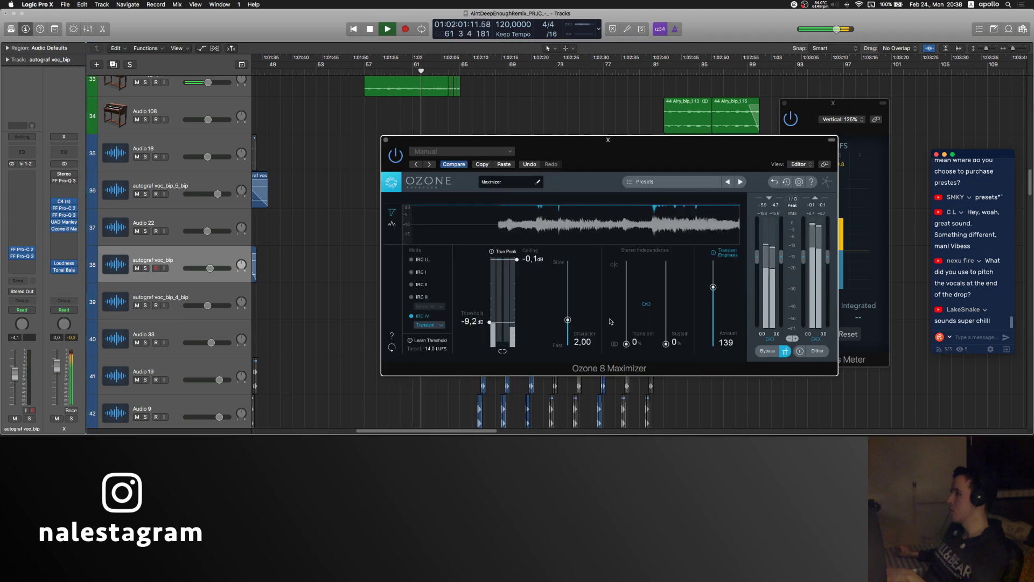
pyautogui.moveTo(666, 344); pyautogui.dragTo(673, 293)
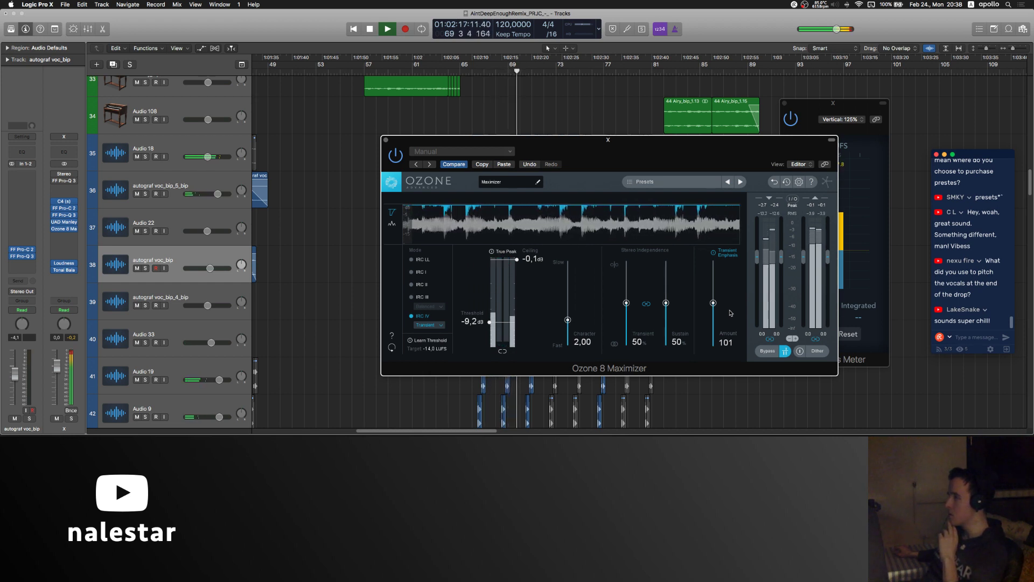
pyautogui.click(769, 353)
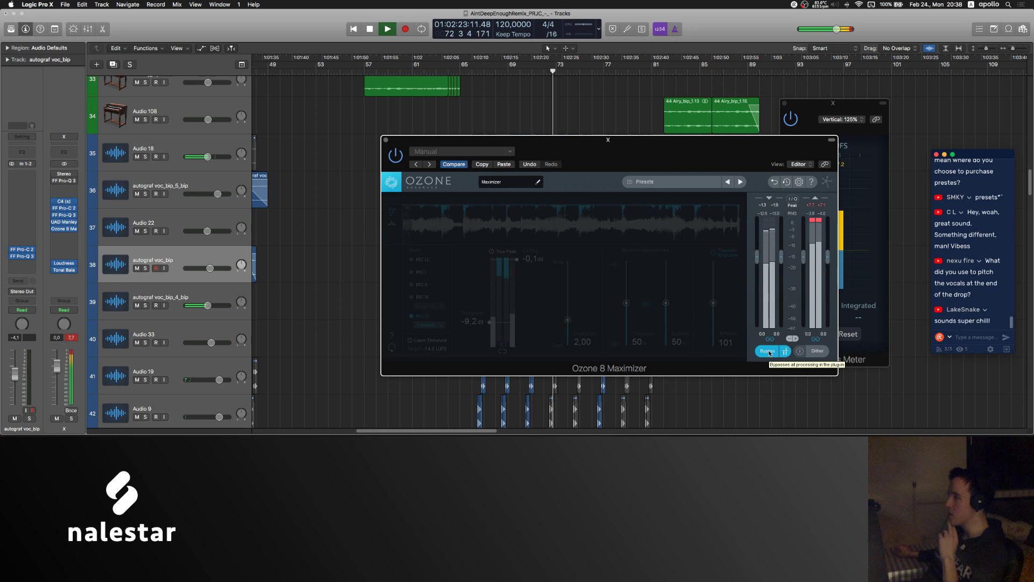
pyautogui.click(769, 352)
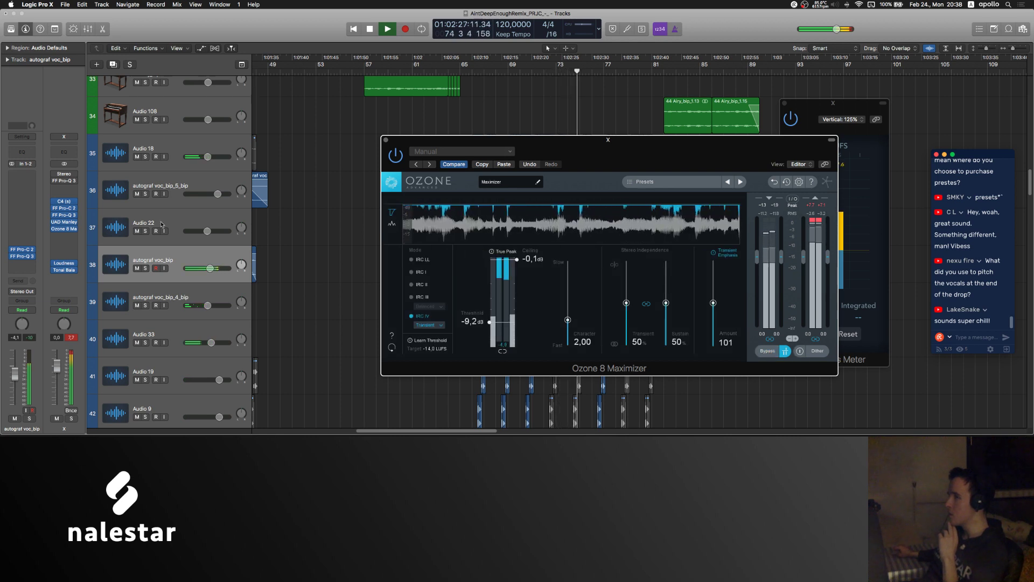
# Step: Open the master's UAD Manley Massive Passive and check the mix in Tonal Balance Control's Broad and Fine views
pyautogui.click(65, 223)
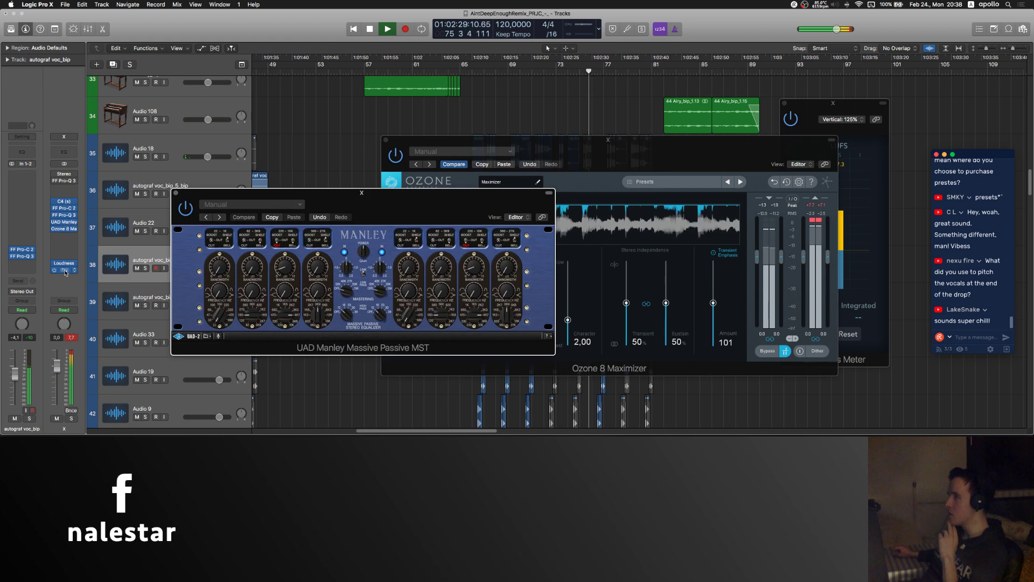
pyautogui.click(65, 273)
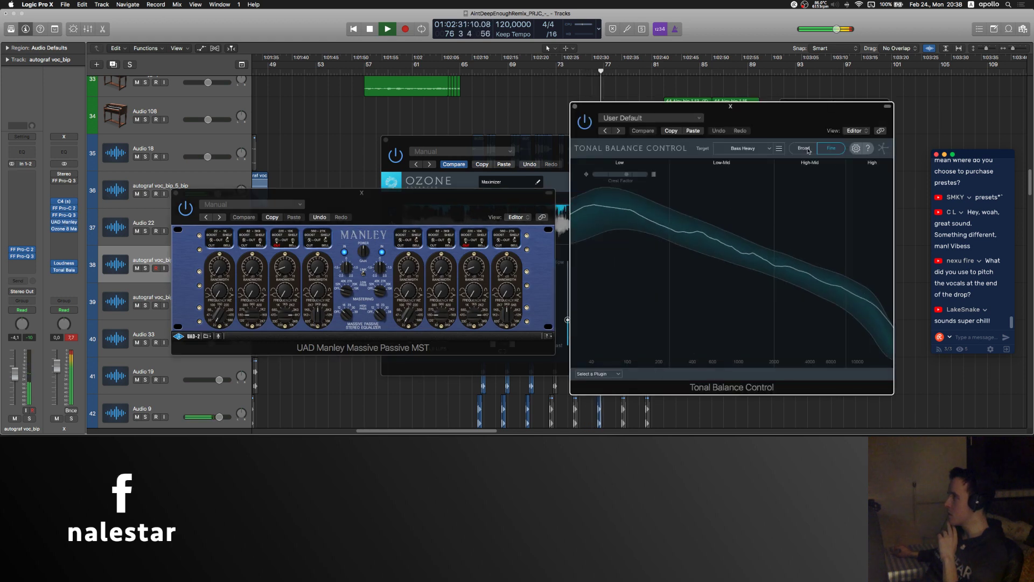
pyautogui.click(805, 148)
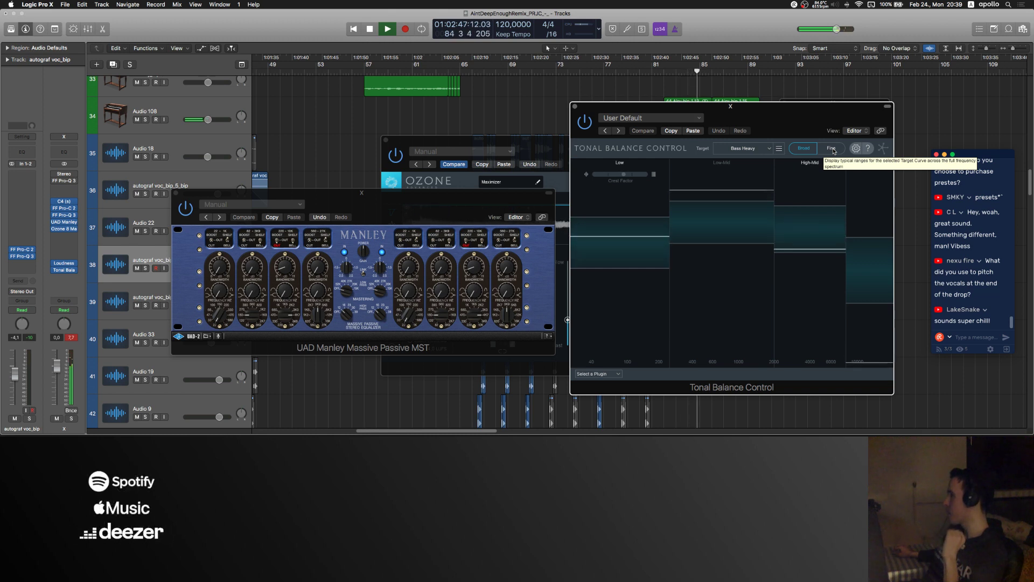
pyautogui.click(833, 149)
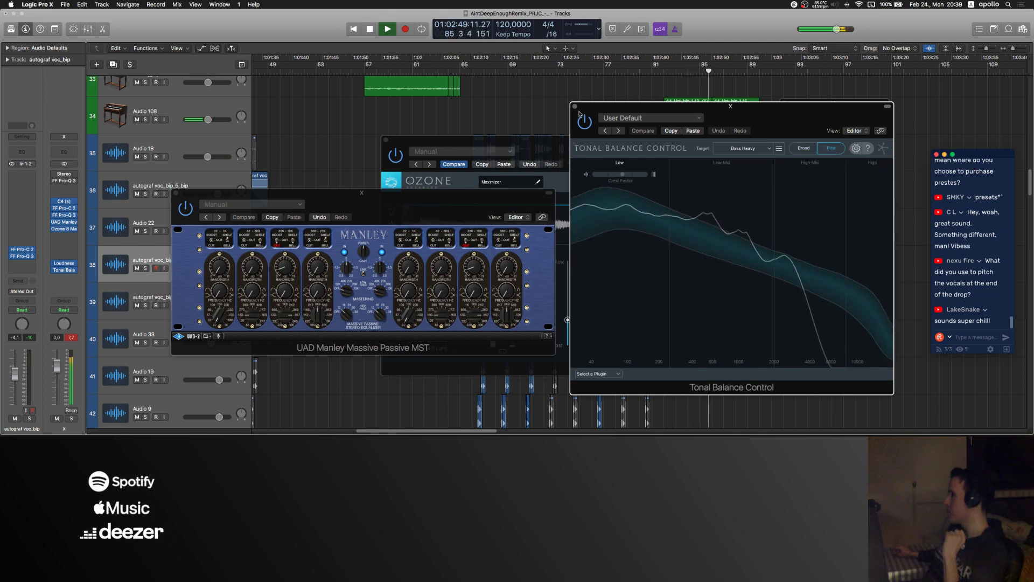
pyautogui.click(575, 107)
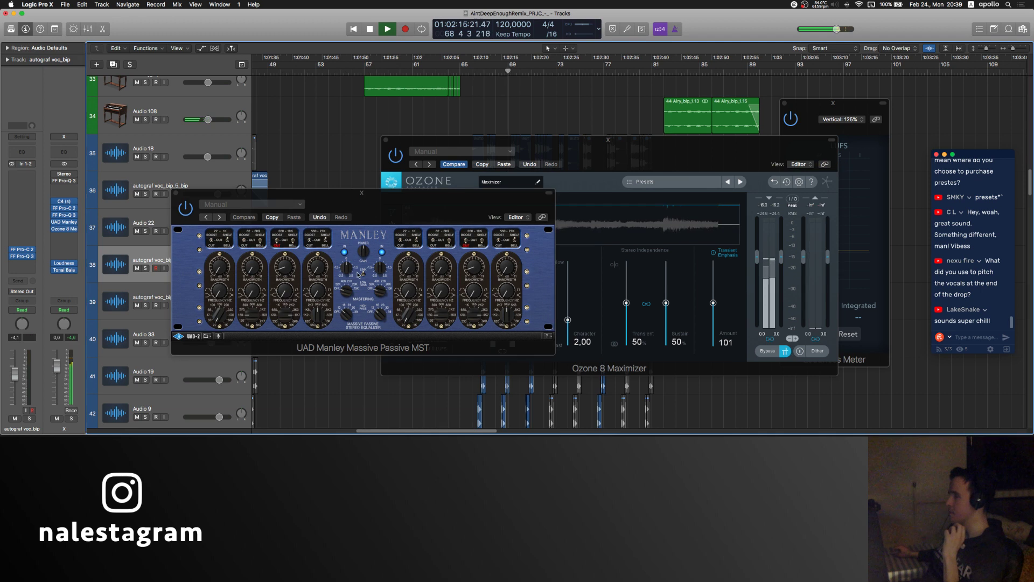
# Step: Switch the Manley's highest band to boost and check the result in Tonal Balance Control's Broad view
pyautogui.click(510, 245)
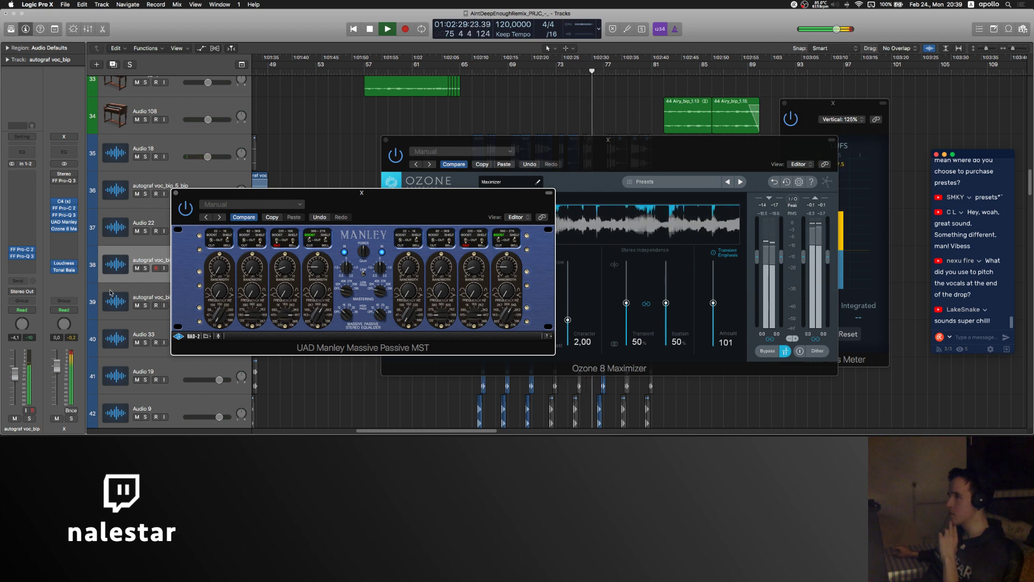
pyautogui.click(64, 270)
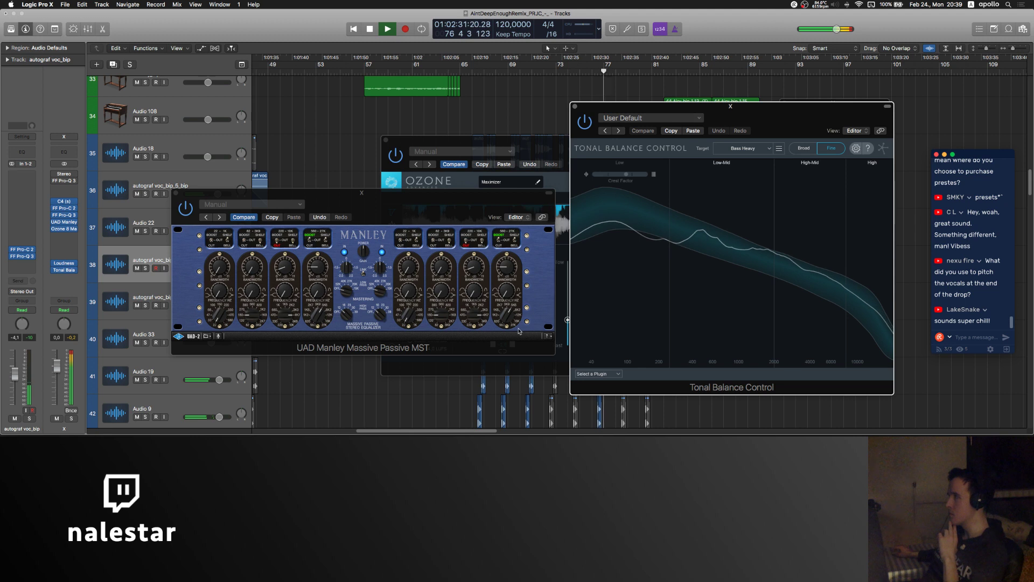
pyautogui.click(804, 148)
pyautogui.click(384, 253)
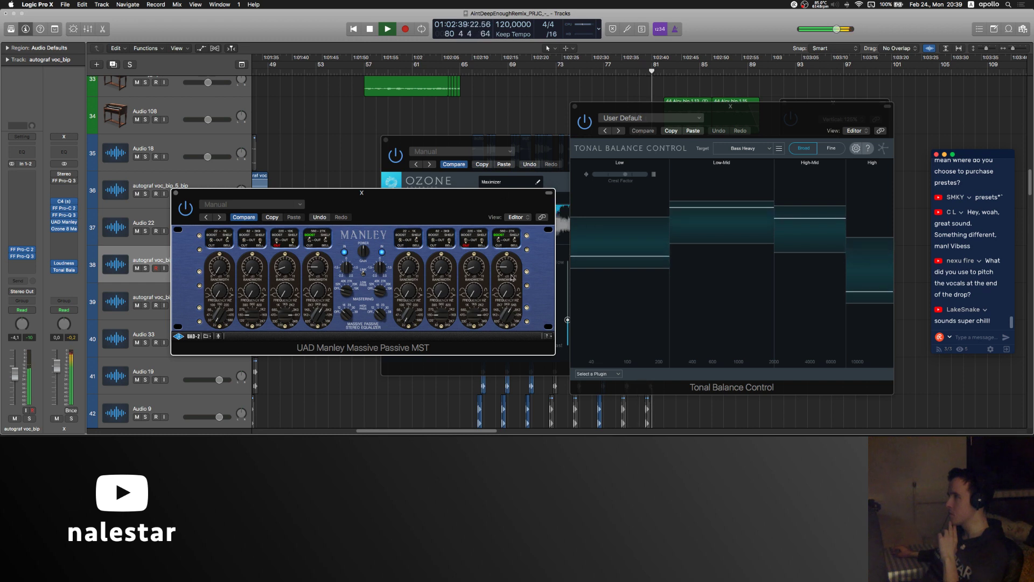
# Step: Open the FF Pro-Q 3 placed before the Manley on the master and listen from bar 50 and about bar 56
pyautogui.hscroll(-3, 502, 136)
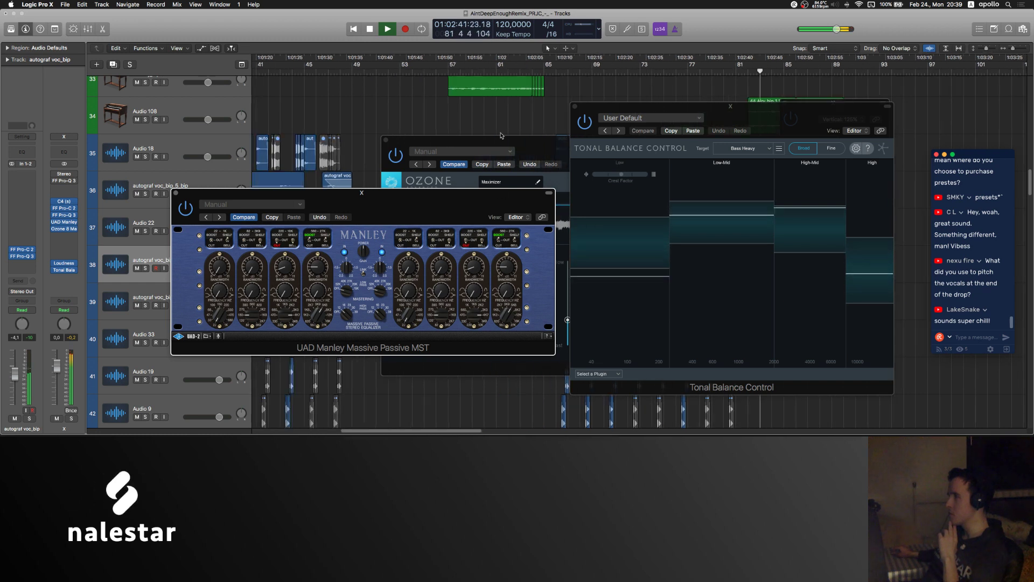
pyautogui.hscroll(-4, 501, 135)
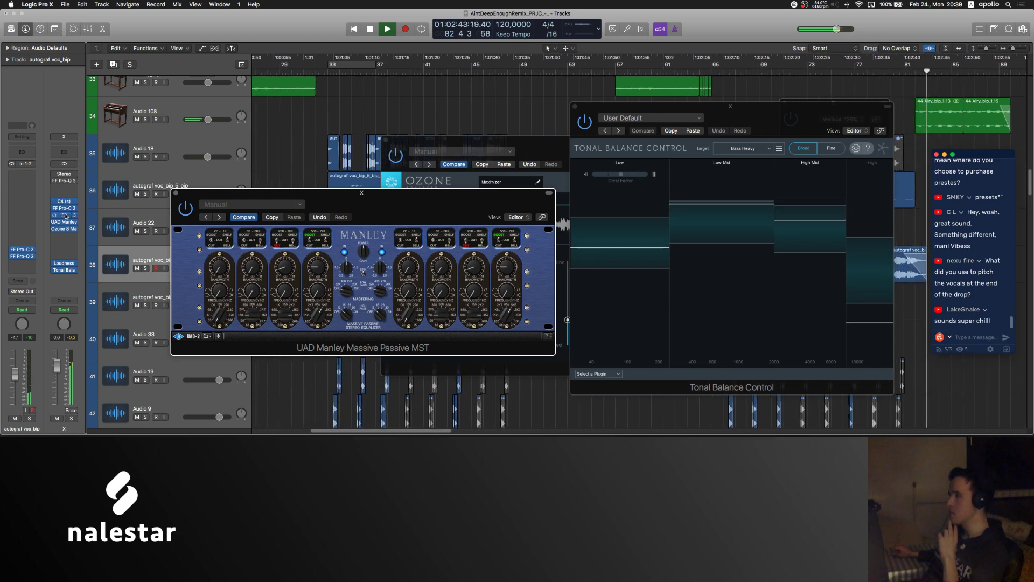
pyautogui.click(66, 216)
pyautogui.click(531, 68)
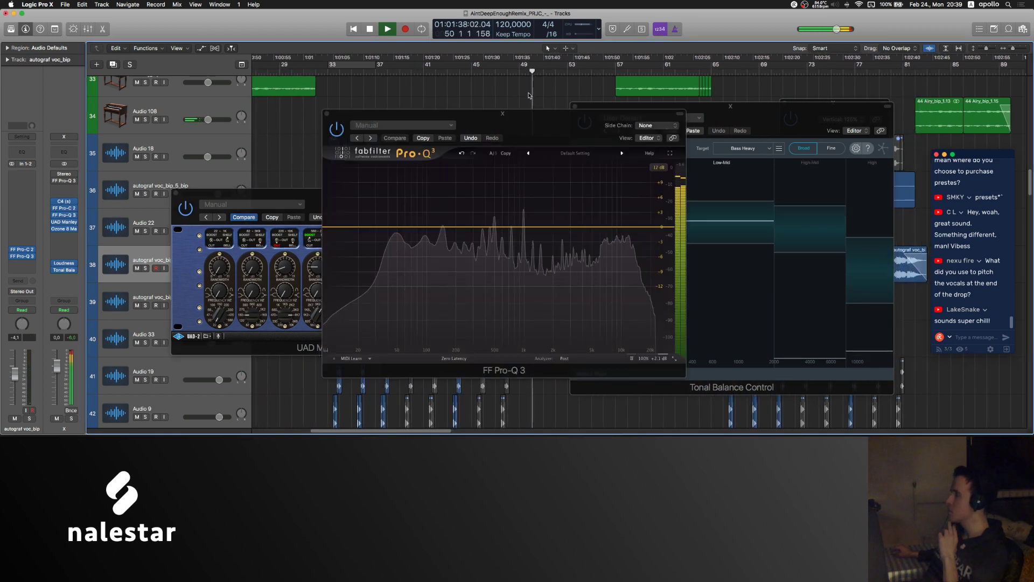
pyautogui.click(609, 67)
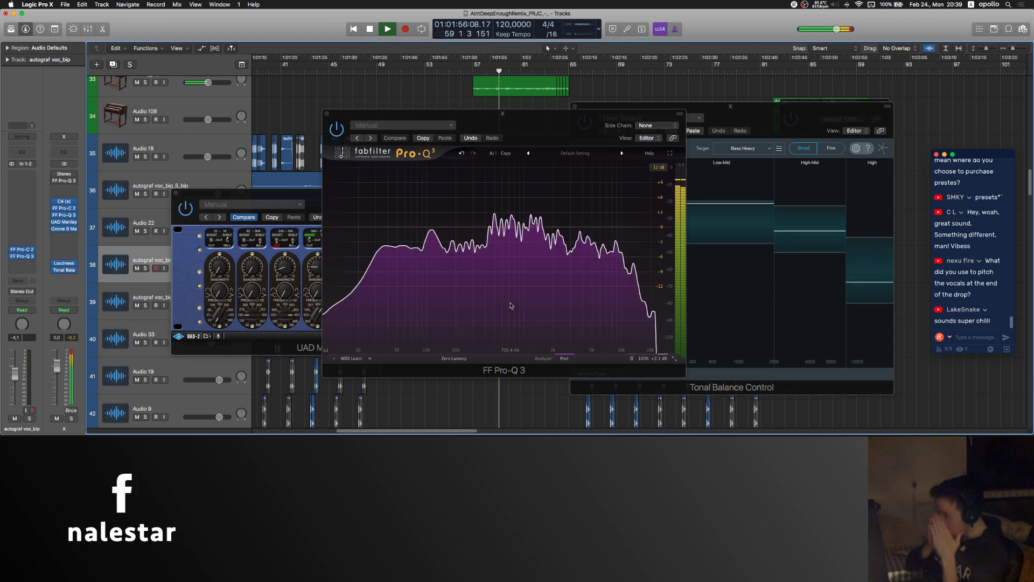
pyautogui.moveTo(510, 306)
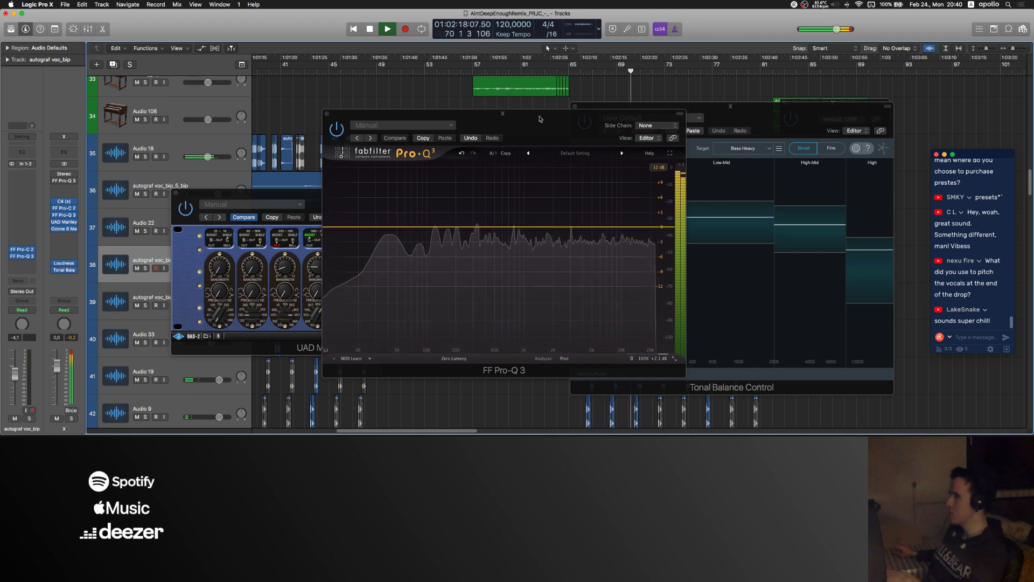
# Step: Try a boost of about 1 dB near 46 Hz and another in the low mids in the master Pro-Q 3, removing each band
pyautogui.click(408, 237)
pyautogui.moveTo(408, 237)
pyautogui.mouseDown()
pyautogui.moveTo(388, 201)
pyautogui.moveTo(394, 223)
pyautogui.mouseUp()
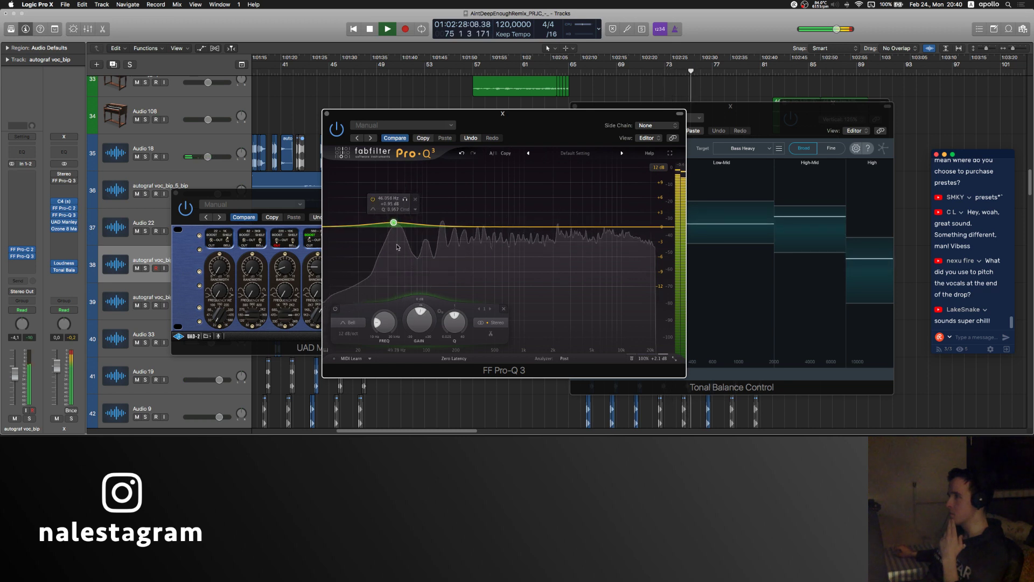
pyautogui.press('Delete')
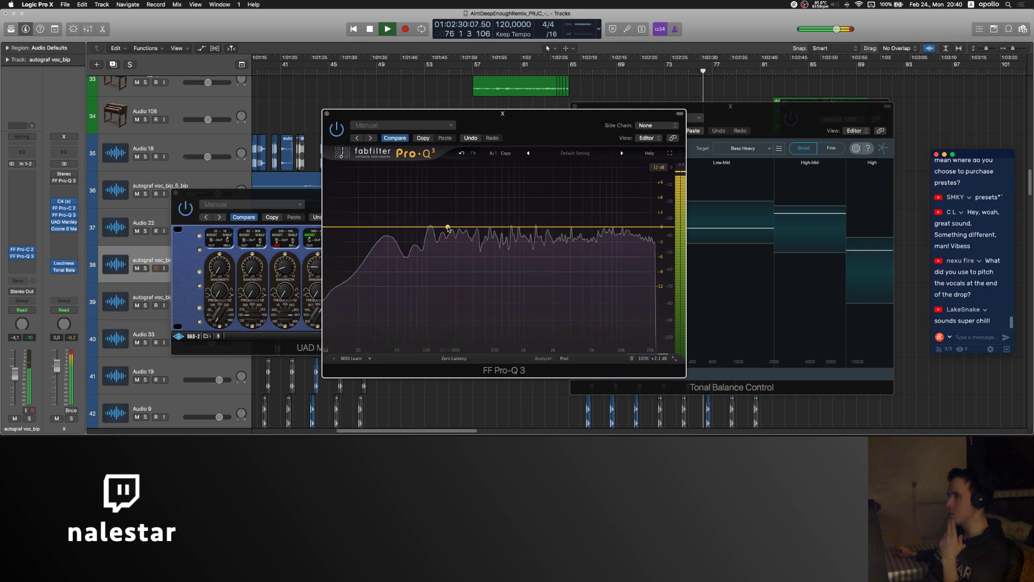
pyautogui.click(448, 227)
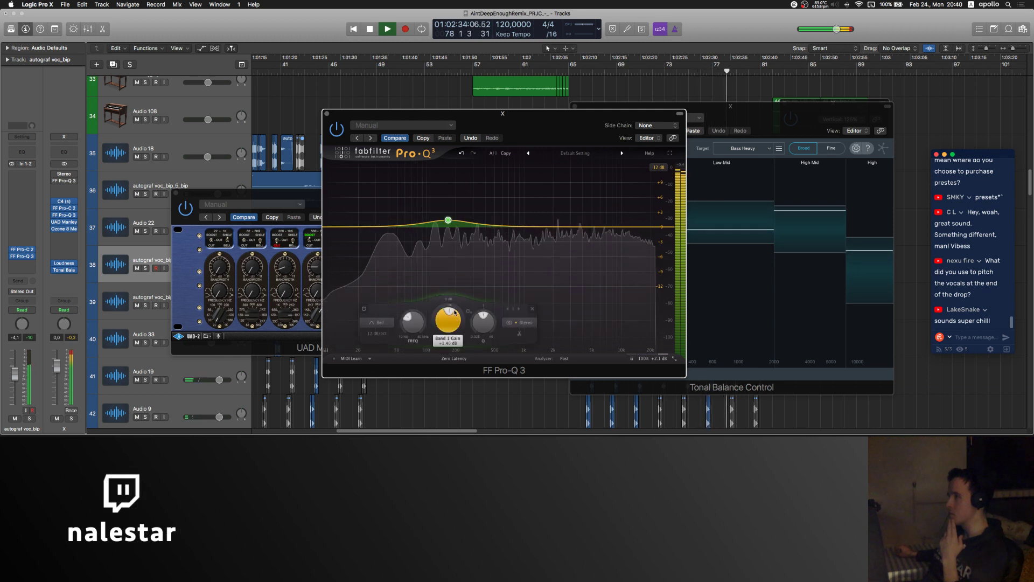
pyautogui.click(532, 309)
# Step: Add a slightly boosted band at about 1268 Hz in the master Pro-Q 3, sweep it up to about 5 kHz, and close the plug-in
pyautogui.click(534, 227)
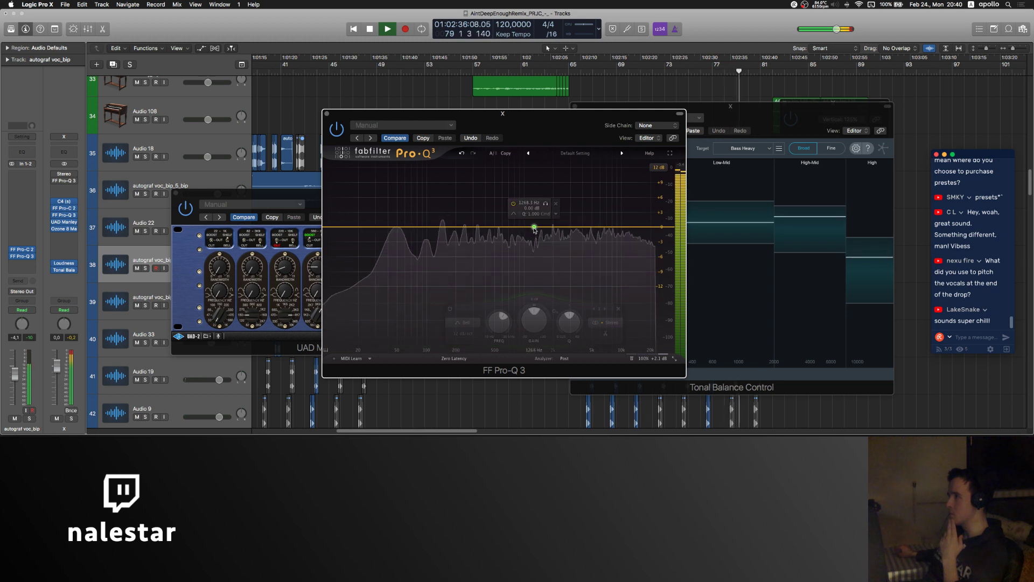
pyautogui.moveTo(534, 322); pyautogui.dragTo(534, 315)
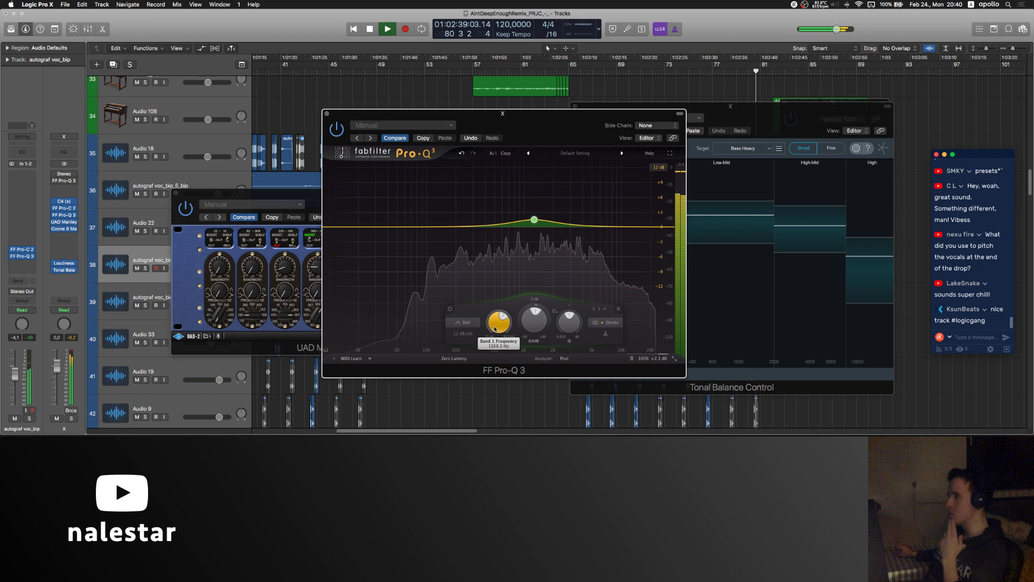
pyautogui.moveTo(496, 328); pyautogui.dragTo(499, 330)
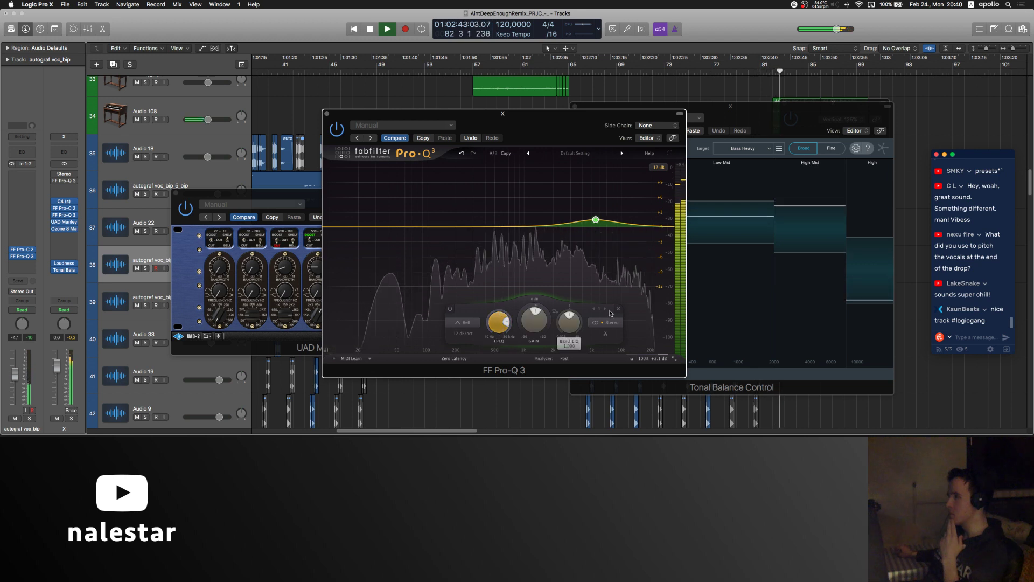
pyautogui.press('super+w')
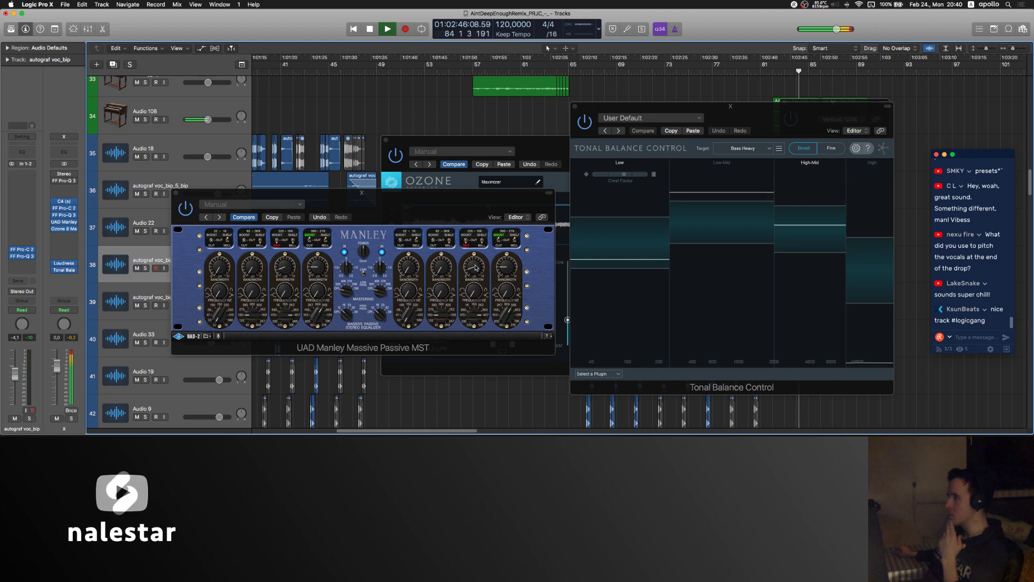
# Step: Stop playback and close Tonal Balance Control, the Ozone Maximizer, the Manley EQ and the Loudness Meter
pyautogui.click(465, 289)
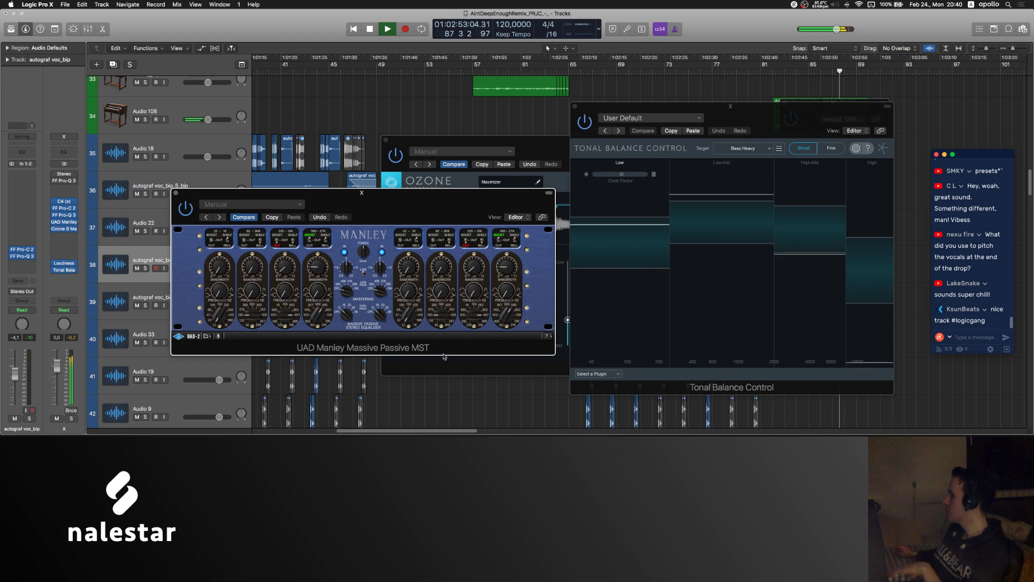
pyautogui.press('space')
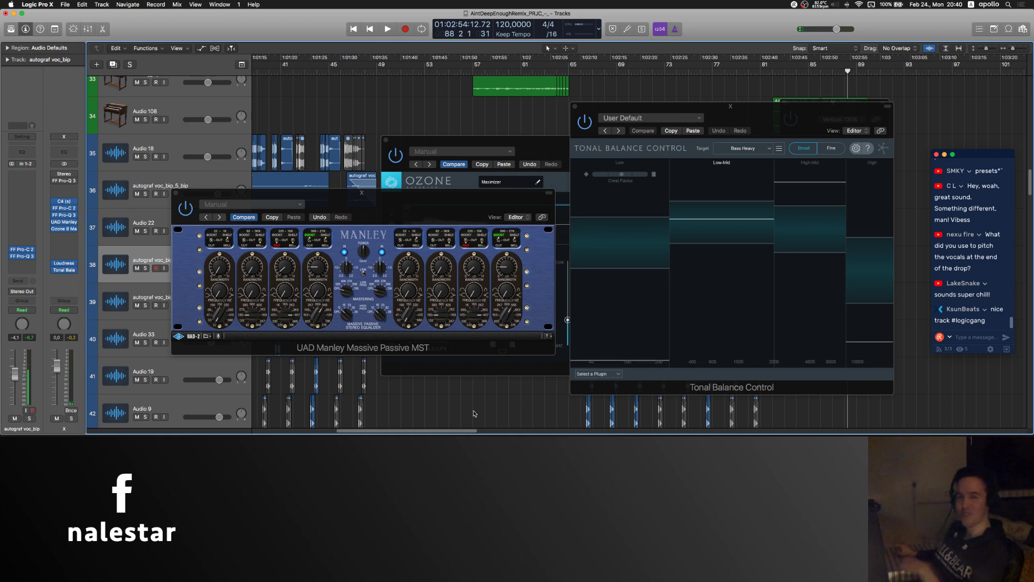
pyautogui.click(575, 107)
pyautogui.click(386, 141)
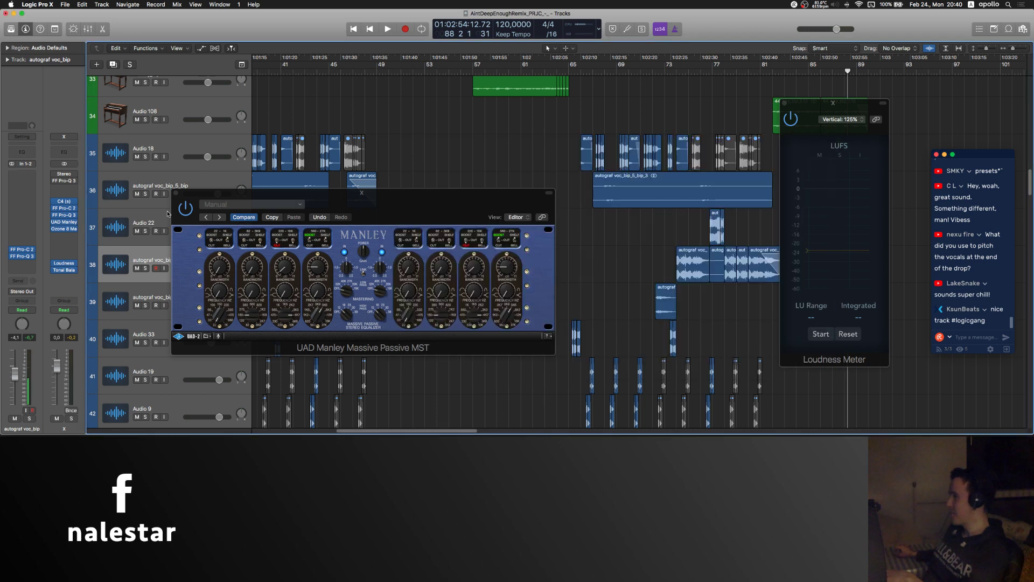
pyautogui.click(175, 193)
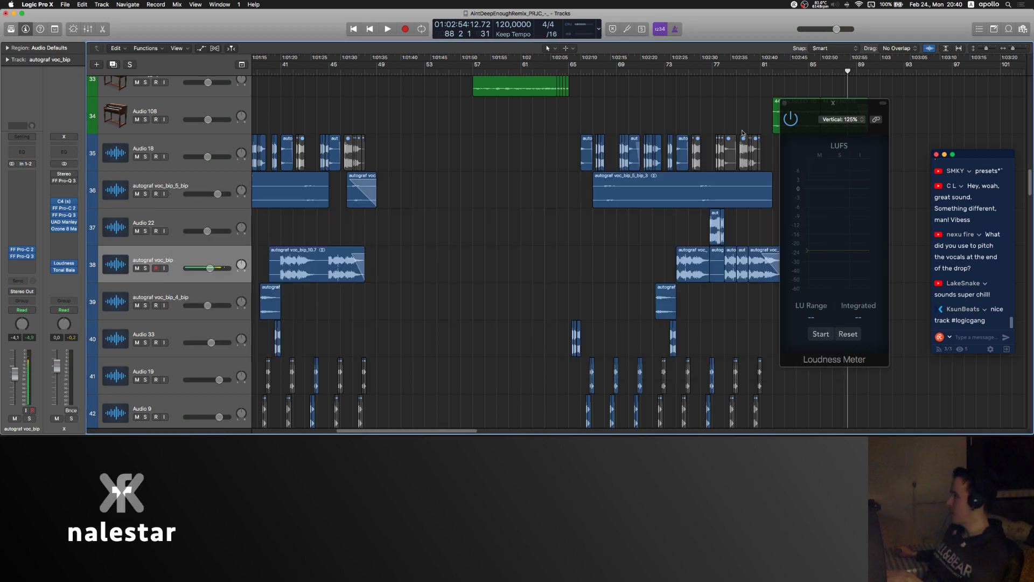
pyautogui.click(787, 104)
# Step: Select the vocal tracks from autograf voc on track 6 through autograf voc_bip_6_bip on track 27
pyautogui.scroll(-5, 612, 104)
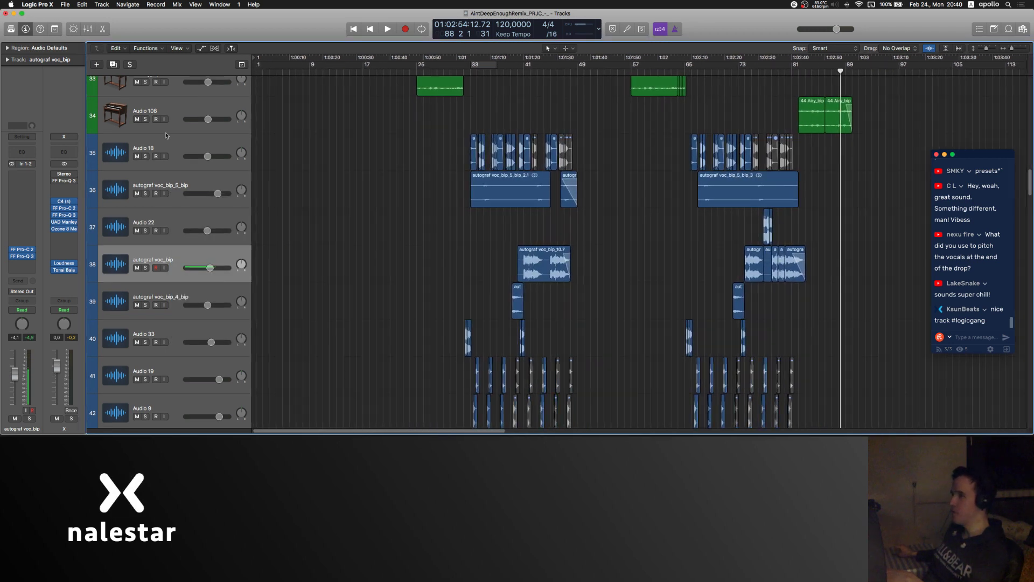
pyautogui.click(162, 141)
pyautogui.scroll(20, 353, 169)
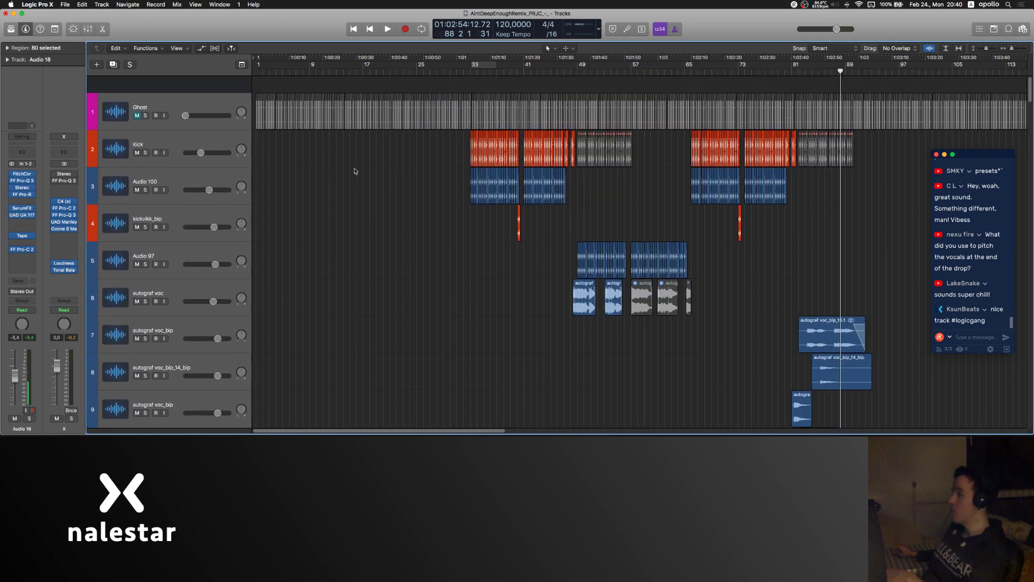
pyautogui.scroll(-8, 406, 204)
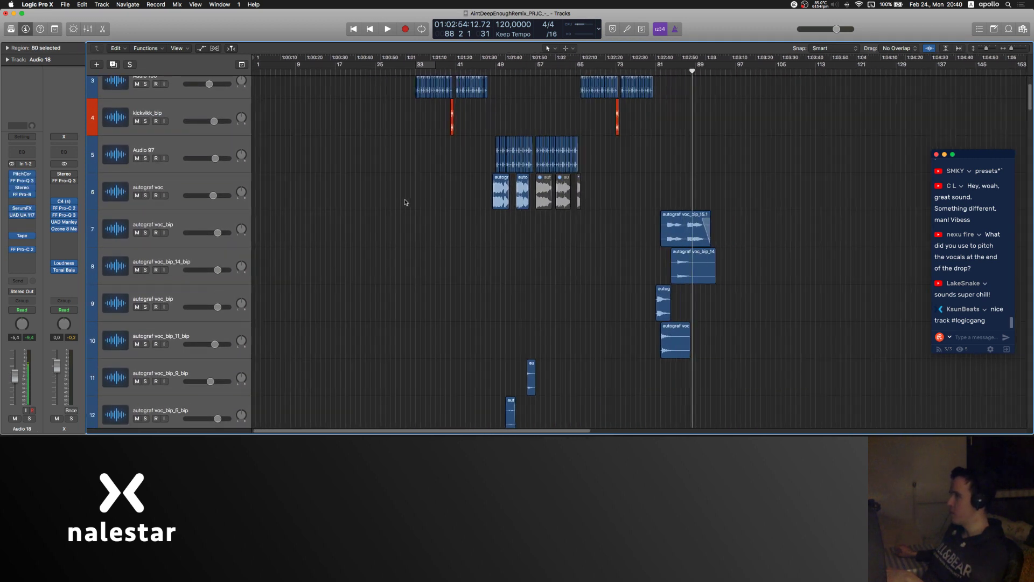
pyautogui.scroll(-3, 149, 183)
pyautogui.click(148, 183)
pyautogui.scroll(-15, 328, 219)
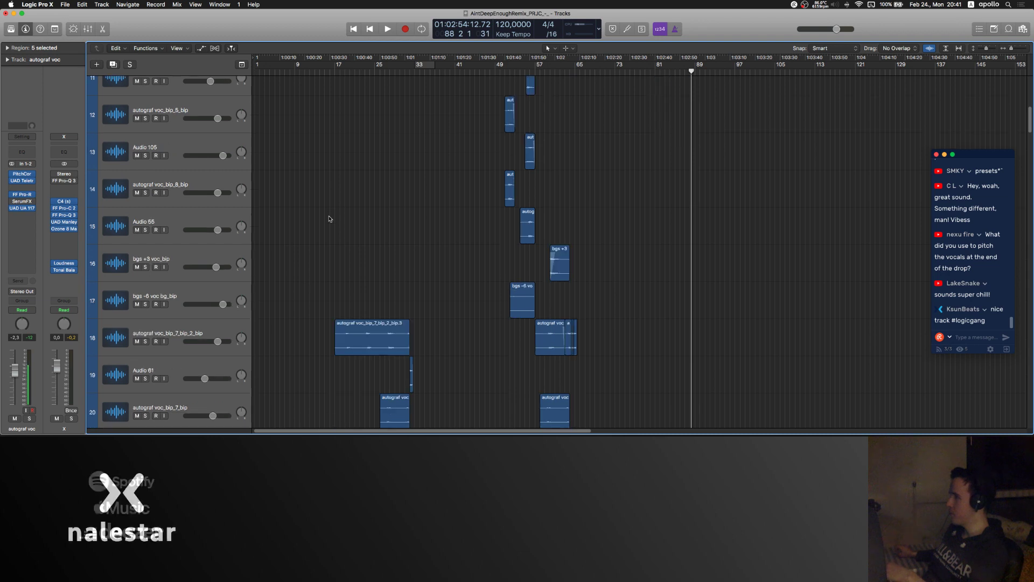
pyautogui.scroll(-6, 329, 219)
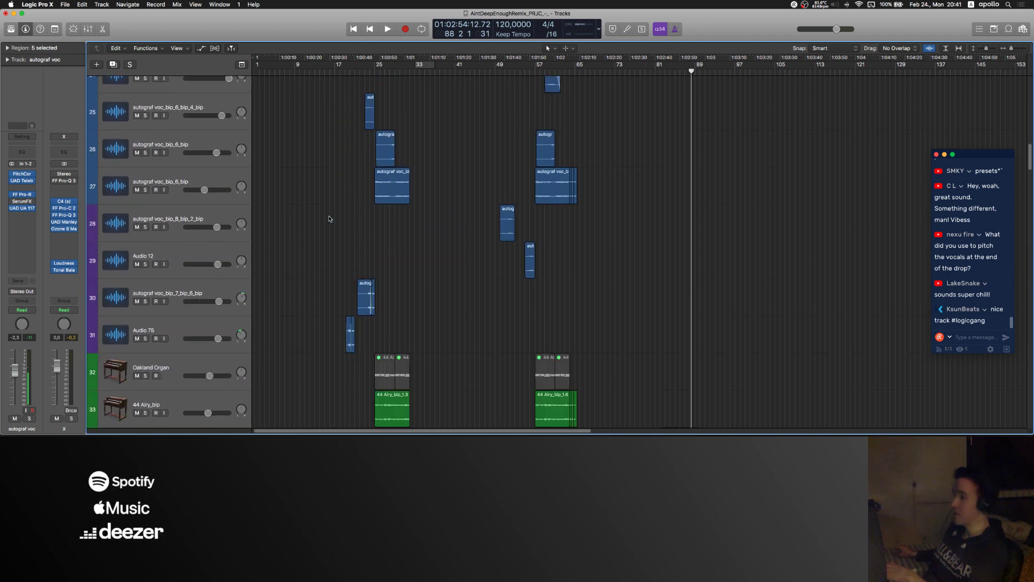
pyautogui.scroll(20, 297, 232)
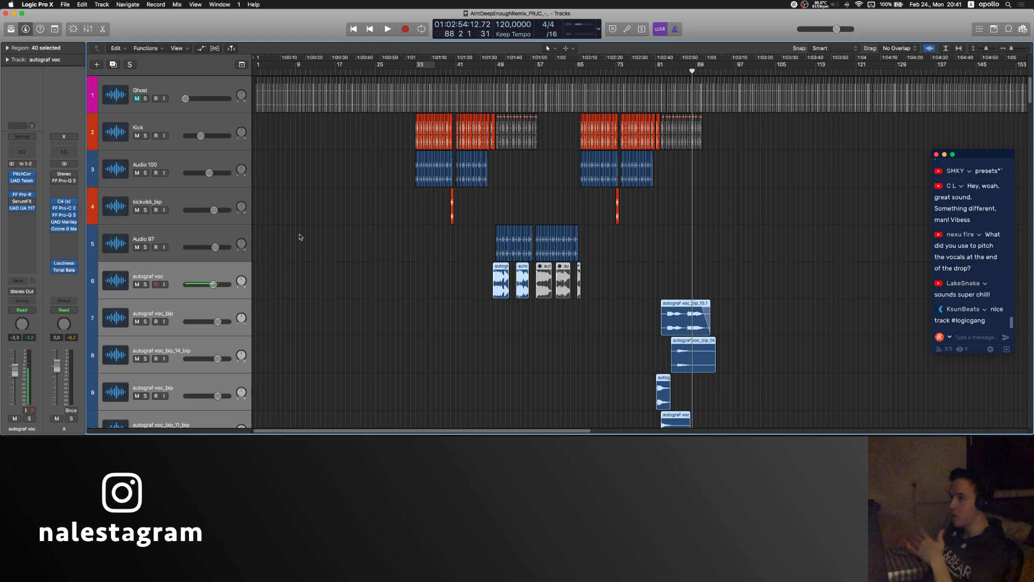
pyautogui.scroll(-4, 307, 239)
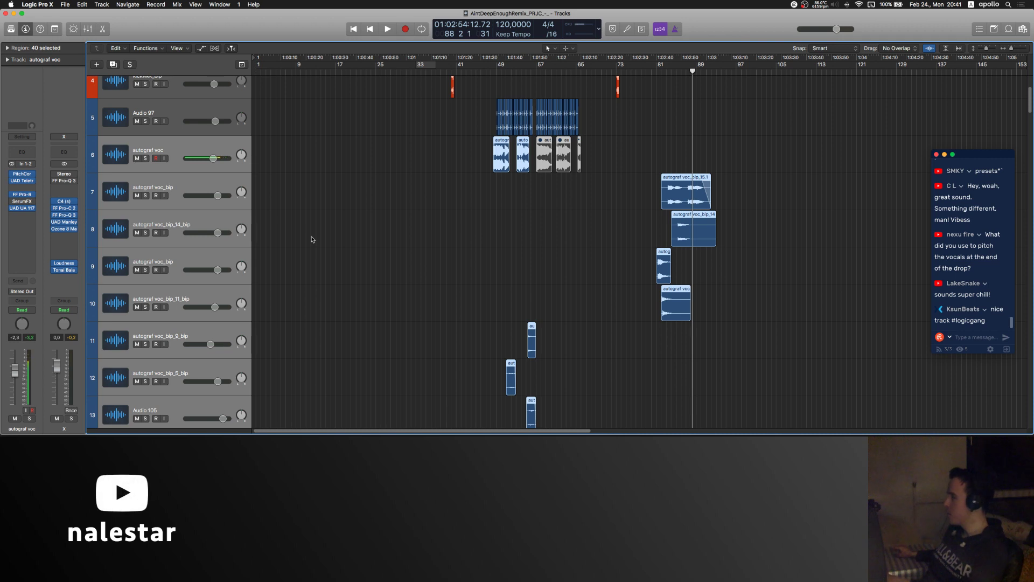
pyautogui.hscroll(3, 358, 237)
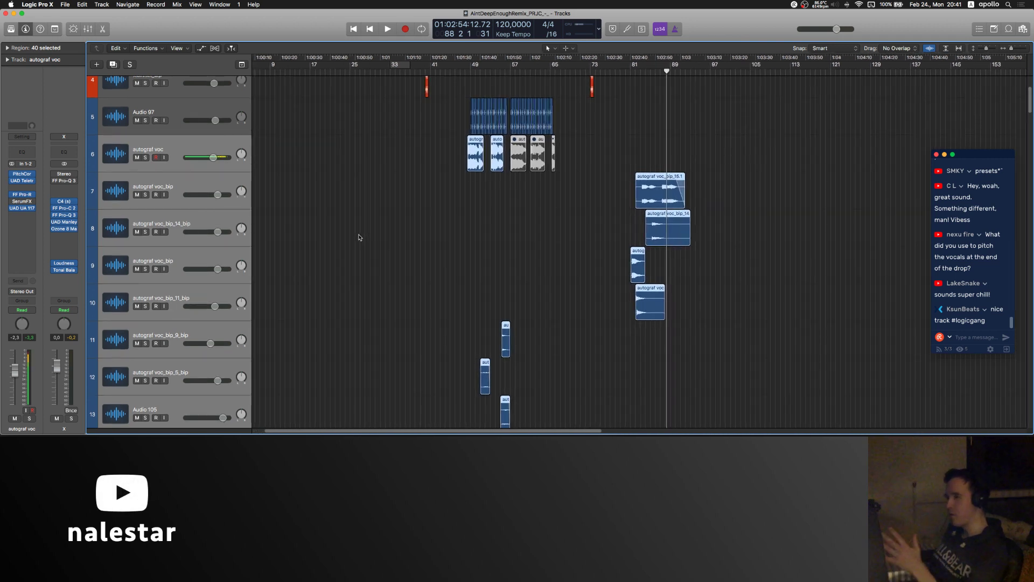
pyautogui.scroll(-8, 286, 214)
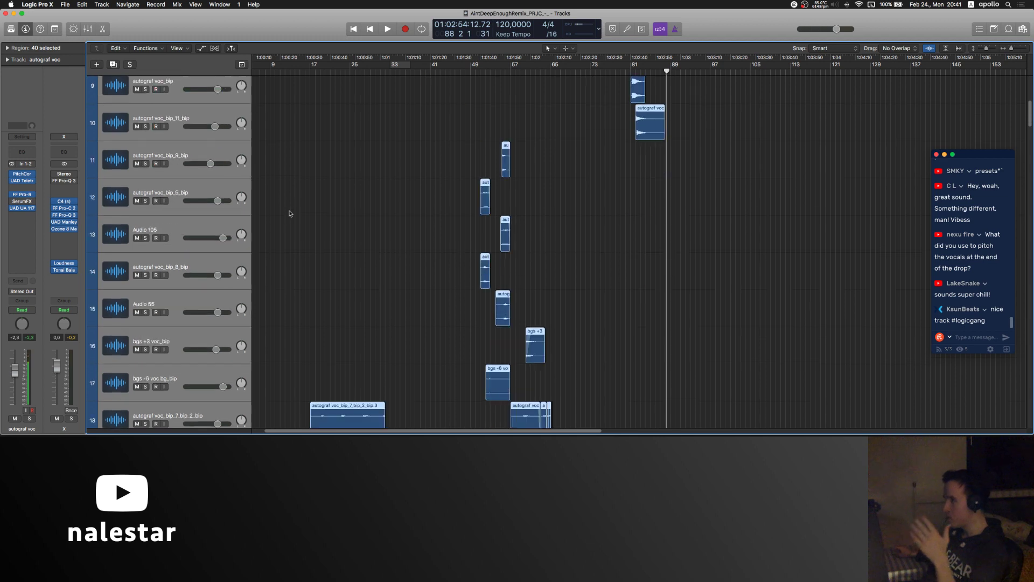
# Step: Route the output of all selected vocal tracks to Bus 9 in the Mixer and close the Mixer
pyautogui.press('super+2')
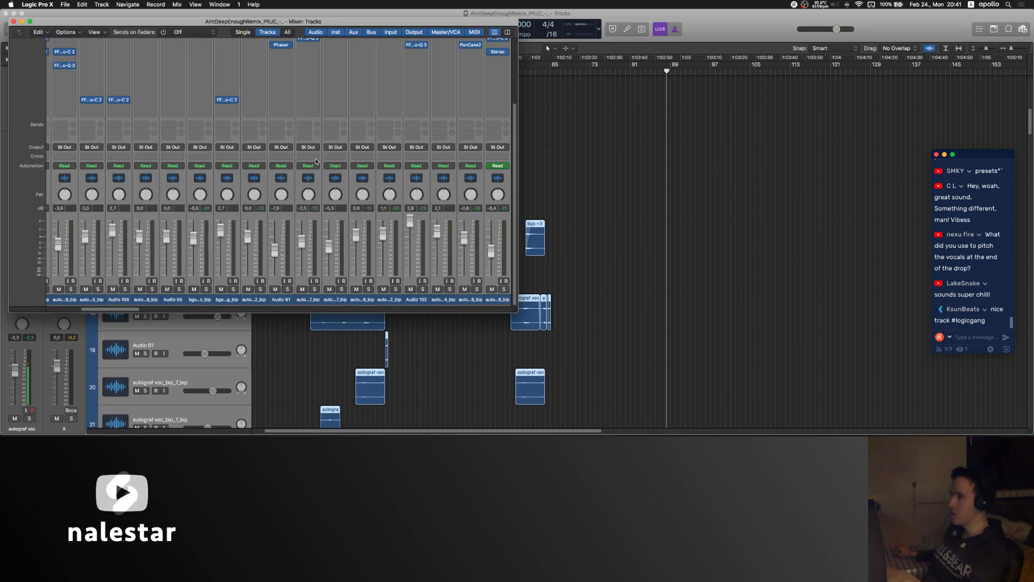
pyautogui.hscroll(3, 316, 162)
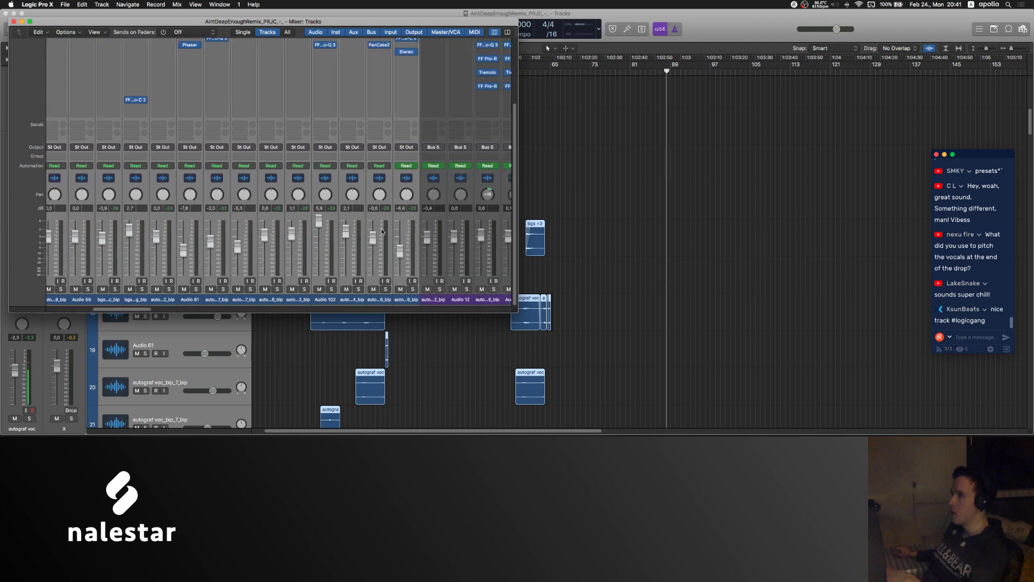
pyautogui.hscroll(-15, 384, 232)
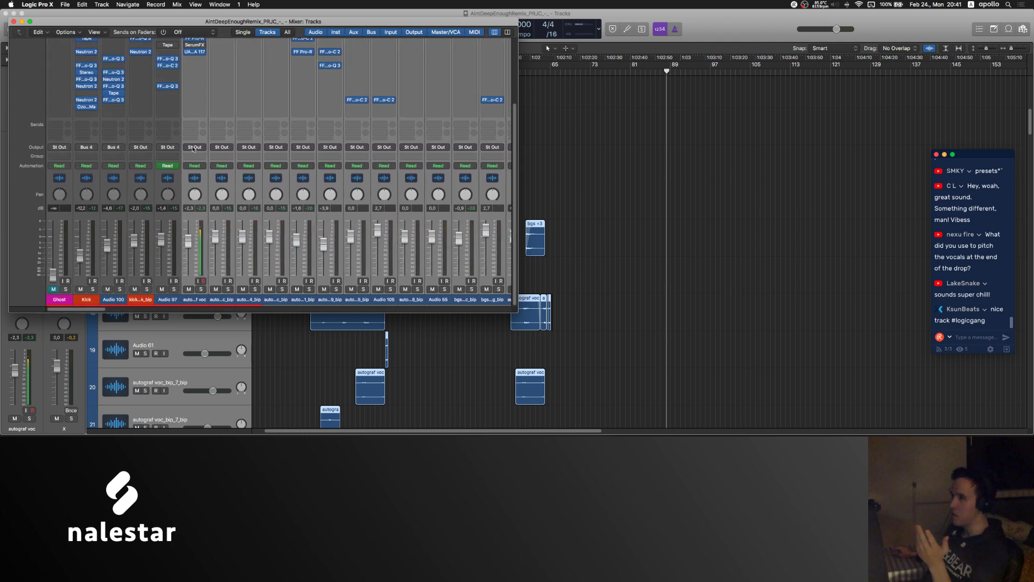
pyautogui.click(198, 148)
pyautogui.moveTo(198, 177)
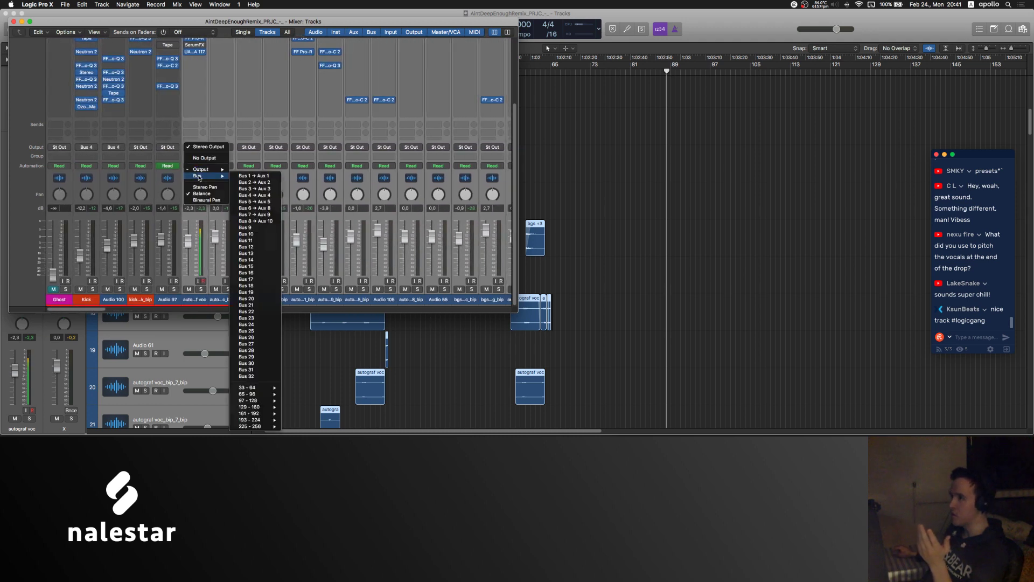
pyautogui.click(267, 231)
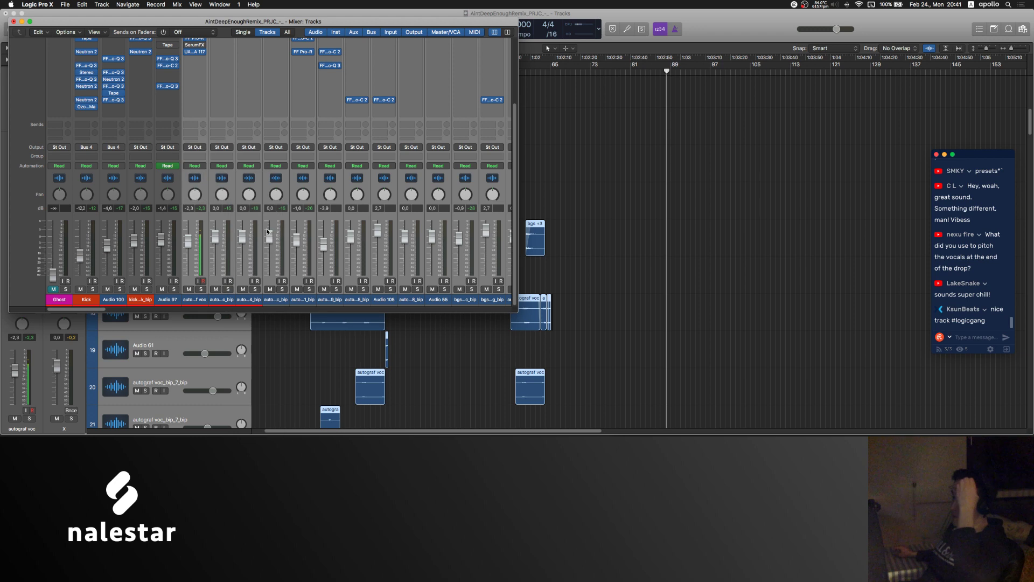
pyautogui.click(14, 22)
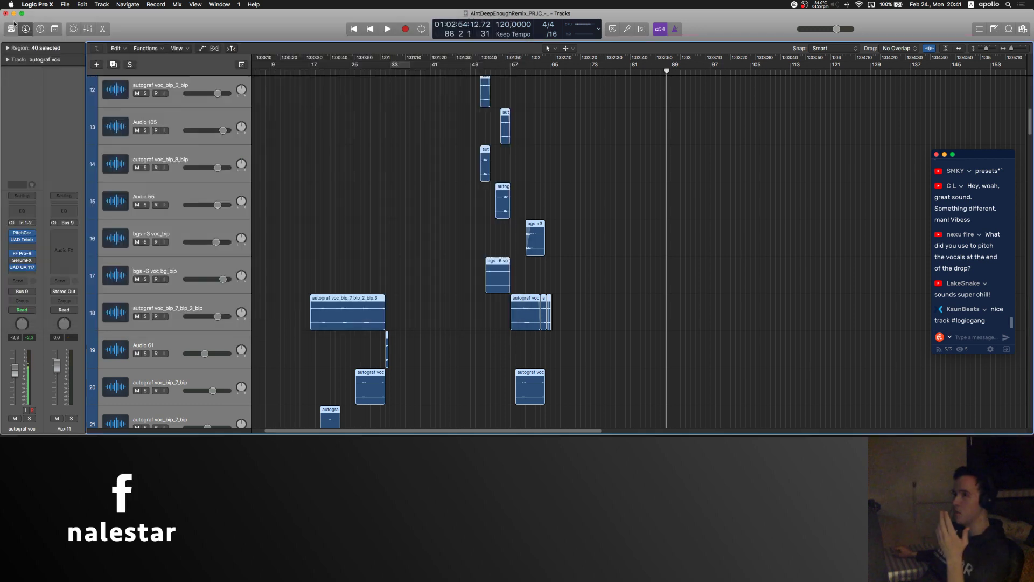
# Step: Check the Bus 9 routing on Audio 55 and review the arrangement's tracks from Ghost down to 44 Airy and back
pyautogui.click(209, 191)
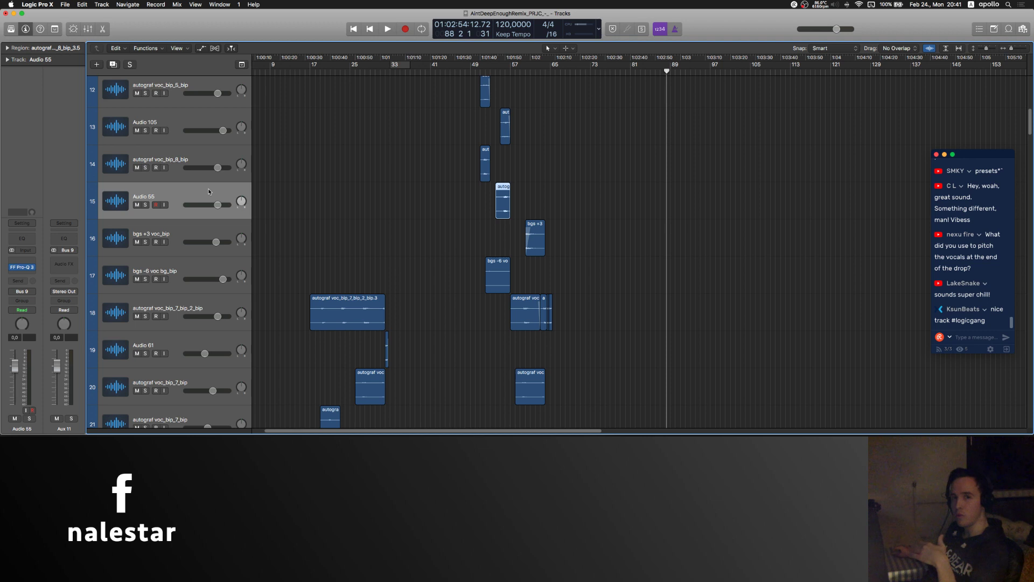
pyautogui.click(412, 192)
pyautogui.hscroll(2, 412, 192)
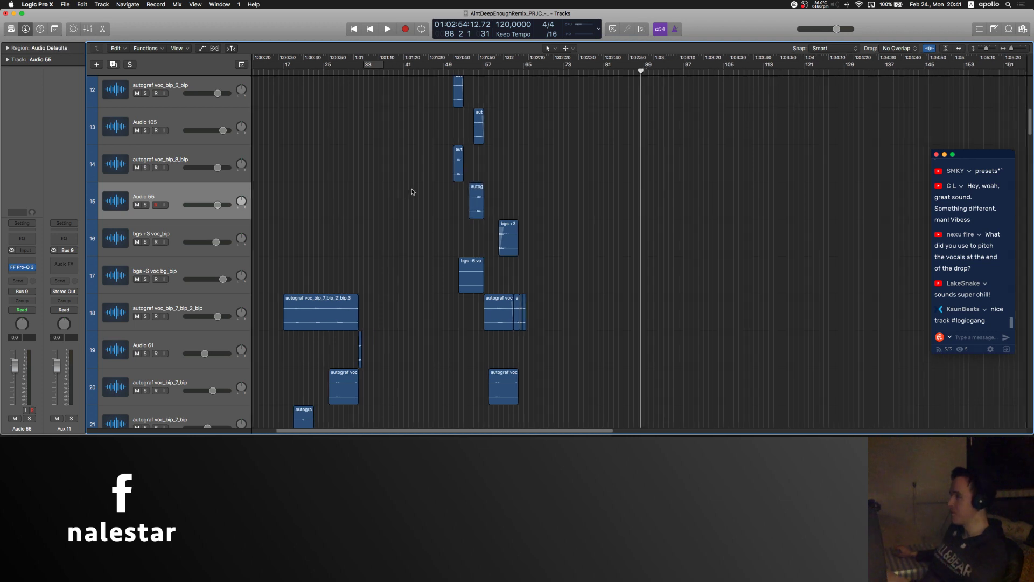
pyautogui.scroll(4, 411, 192)
pyautogui.scroll(7, 412, 192)
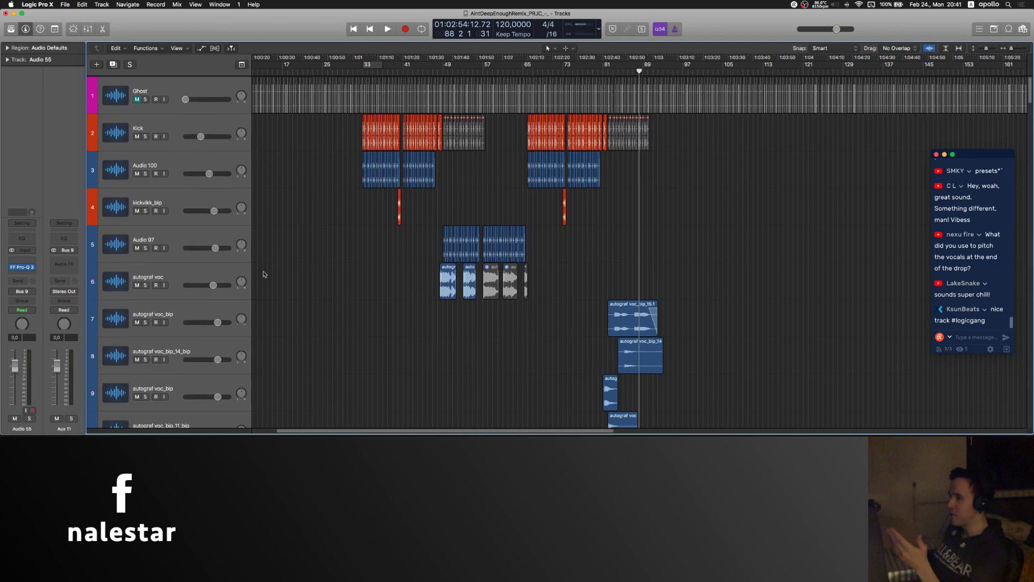
pyautogui.scroll(-2, 344, 289)
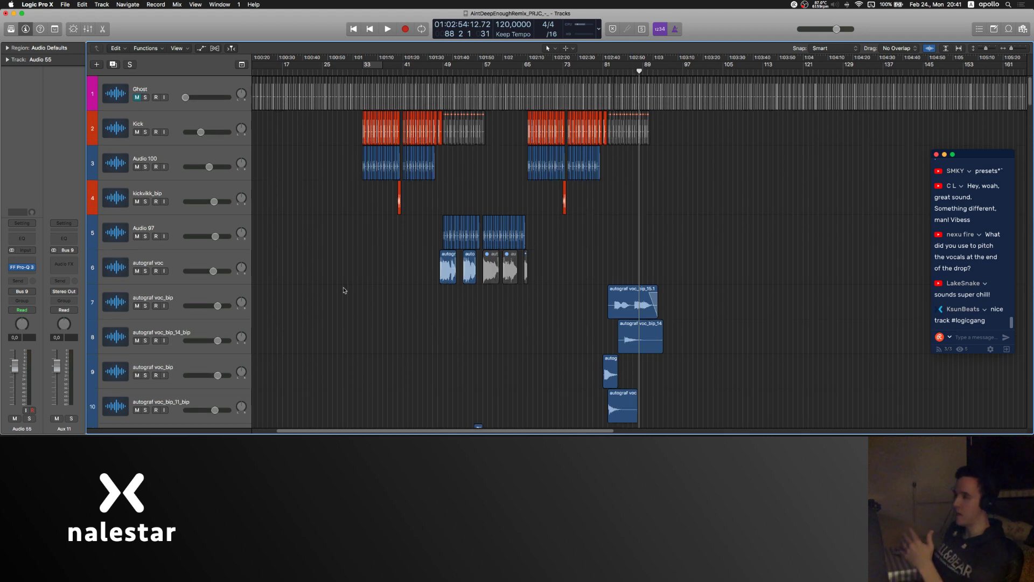
pyautogui.scroll(-20, 344, 290)
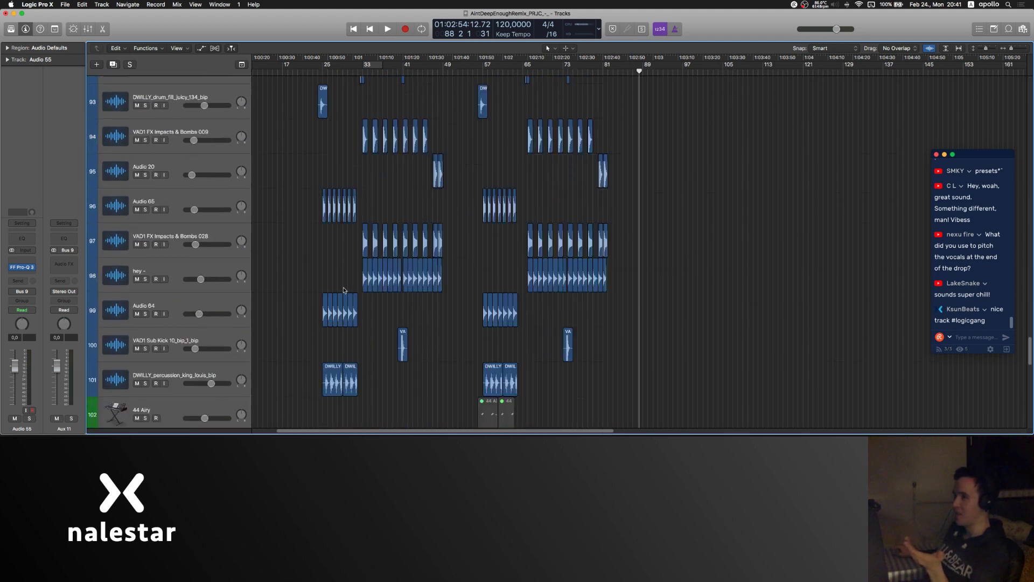
pyautogui.scroll(15, 344, 290)
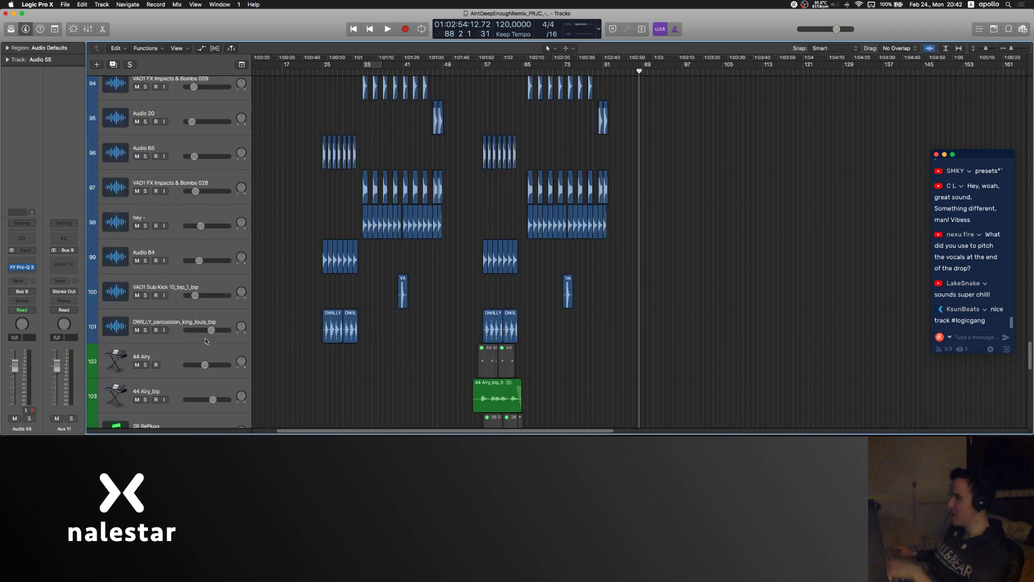
pyautogui.scroll(10, 208, 340)
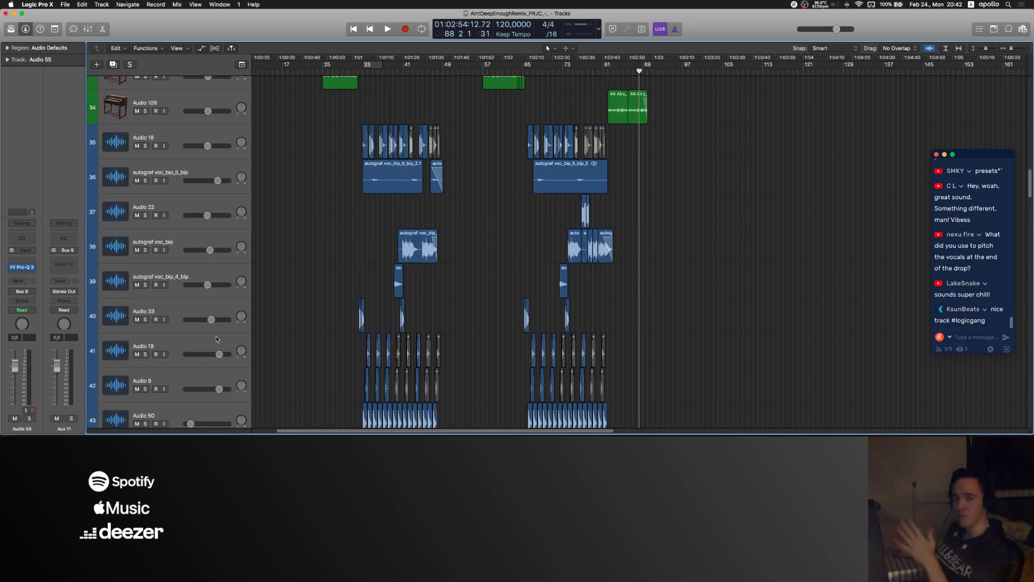
pyautogui.scroll(7, 339, 294)
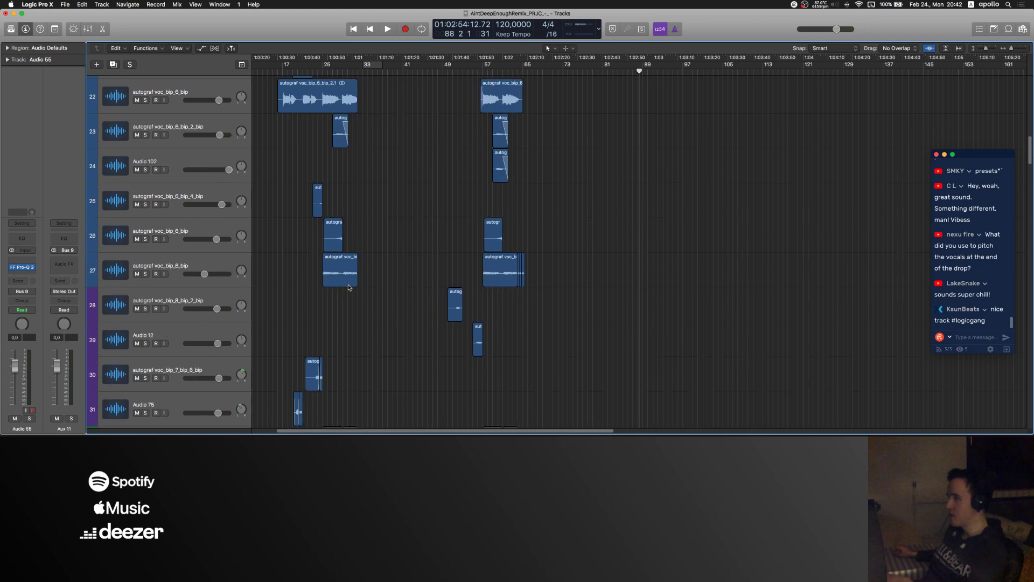
pyautogui.scroll(4, 349, 288)
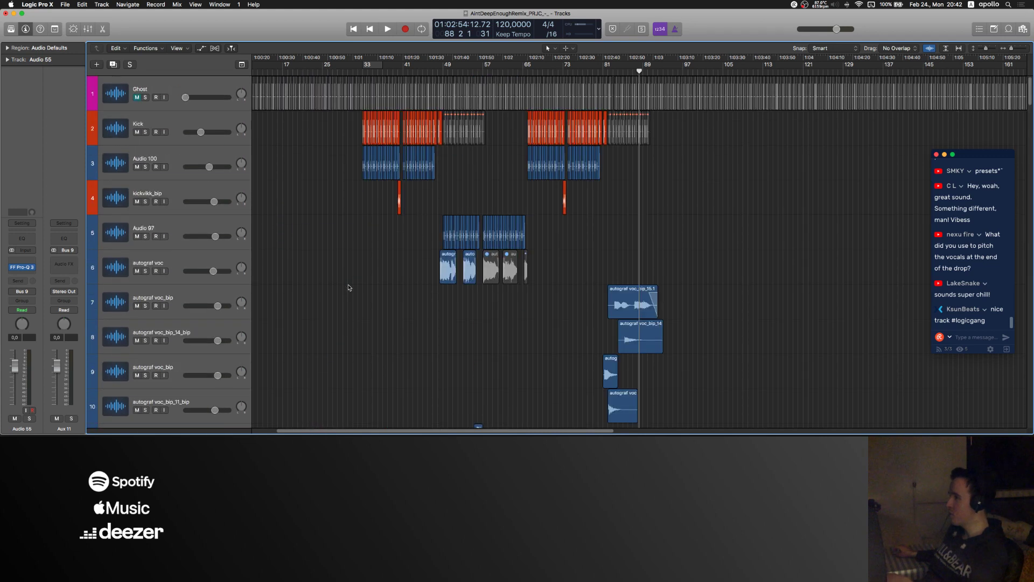
pyautogui.scroll(5, 348, 288)
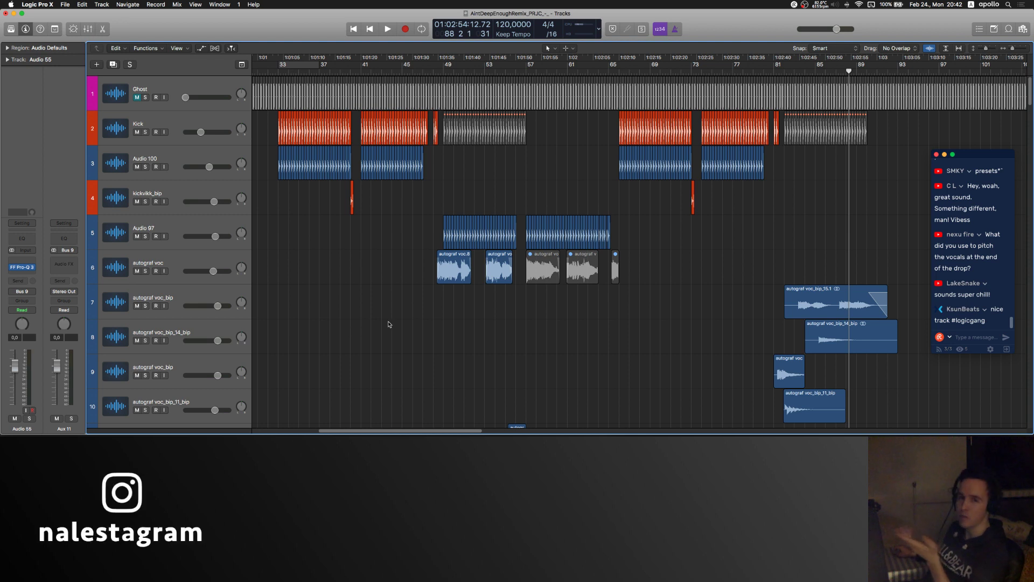
pyautogui.hscroll(-2, 386, 324)
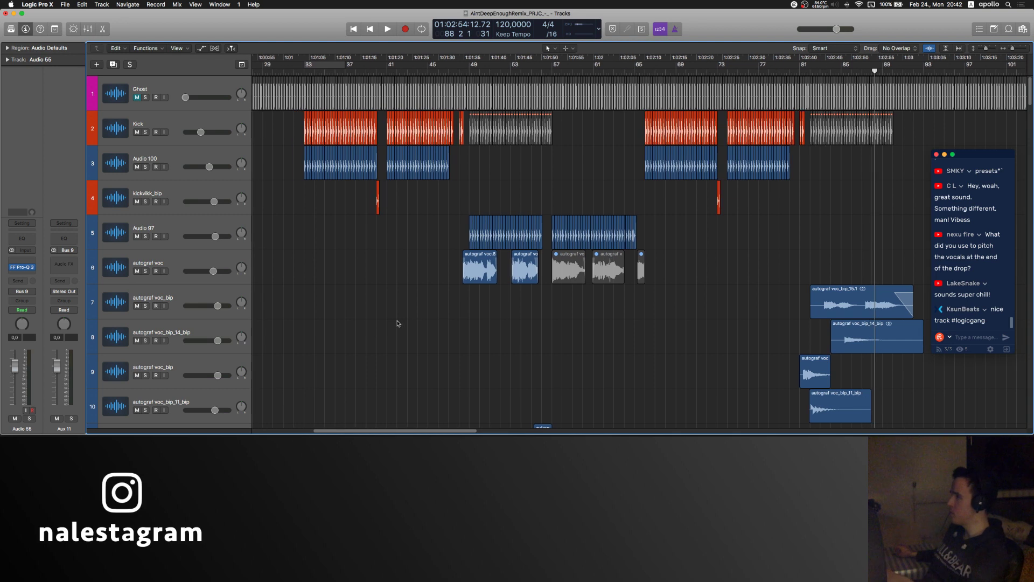
# Step: Insert a stereo Loudness Meter on the Bus 9 aux channel, reached through the autograf voc track
pyautogui.scroll(-5, 398, 324)
pyautogui.click(199, 140)
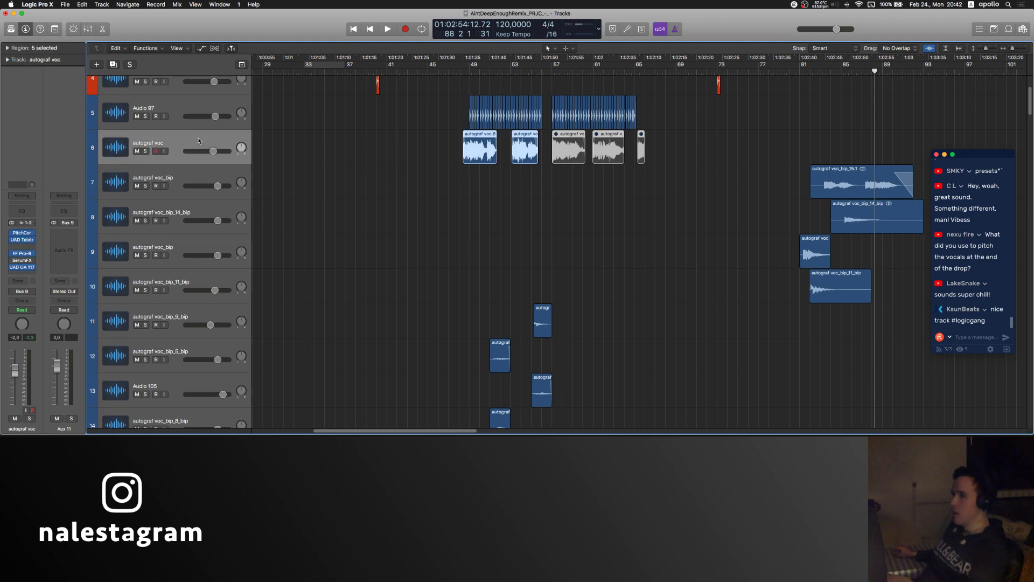
pyautogui.click(66, 235)
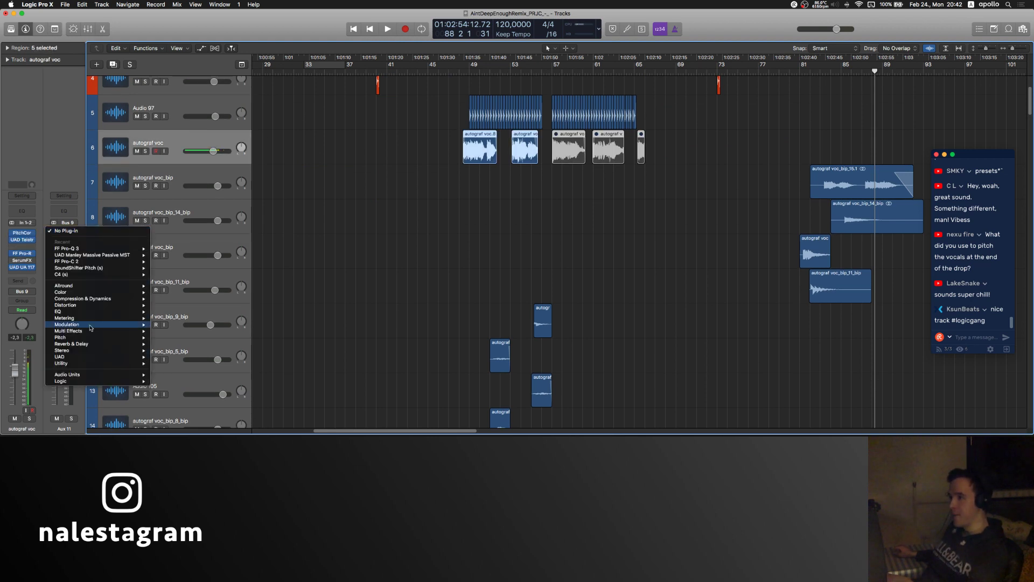
pyautogui.moveTo(85, 346)
pyautogui.moveTo(89, 328)
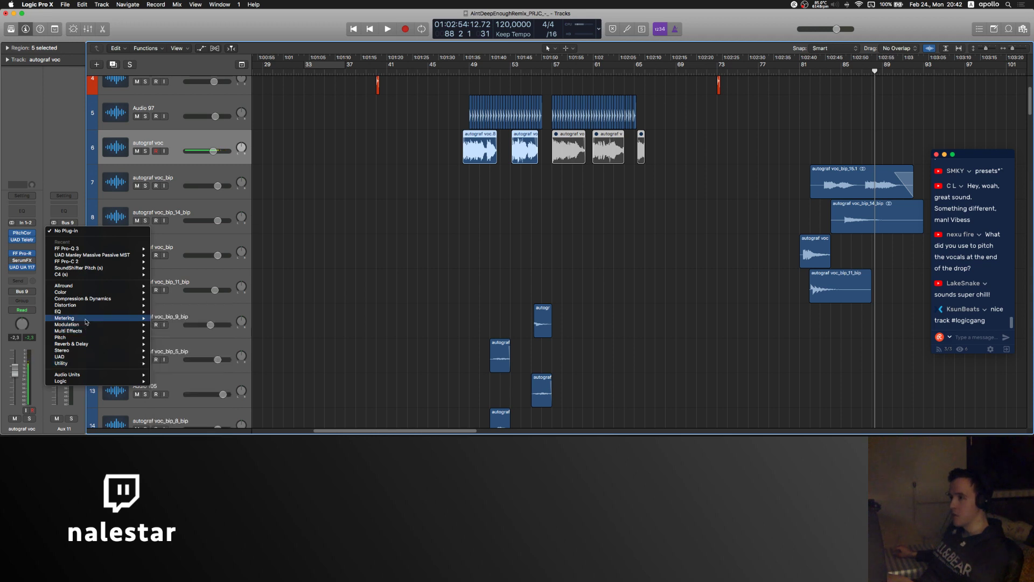
pyautogui.moveTo(198, 332)
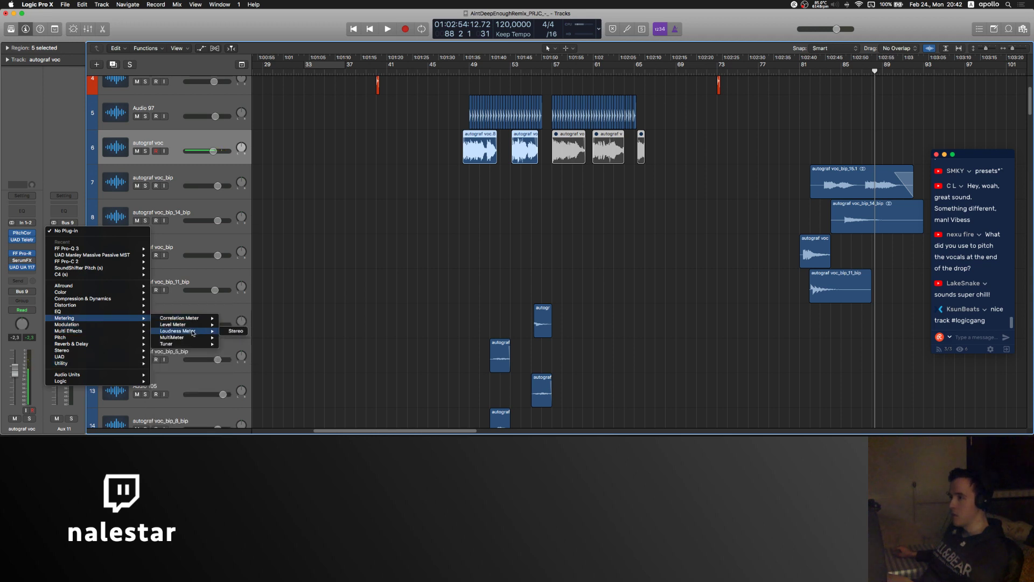
pyautogui.click(235, 331)
pyautogui.scroll(-3, 484, 146)
pyautogui.scroll(5, 369, 76)
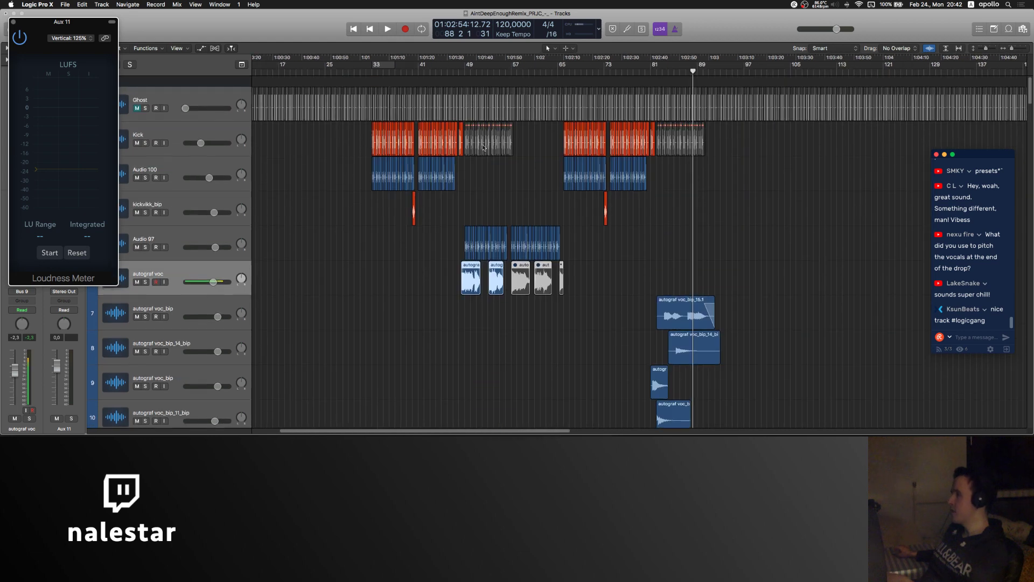
# Step: Play the song from bar 33 and from bar 17 to check the vocal bus level on the Loudness Meter
pyautogui.click(369, 76)
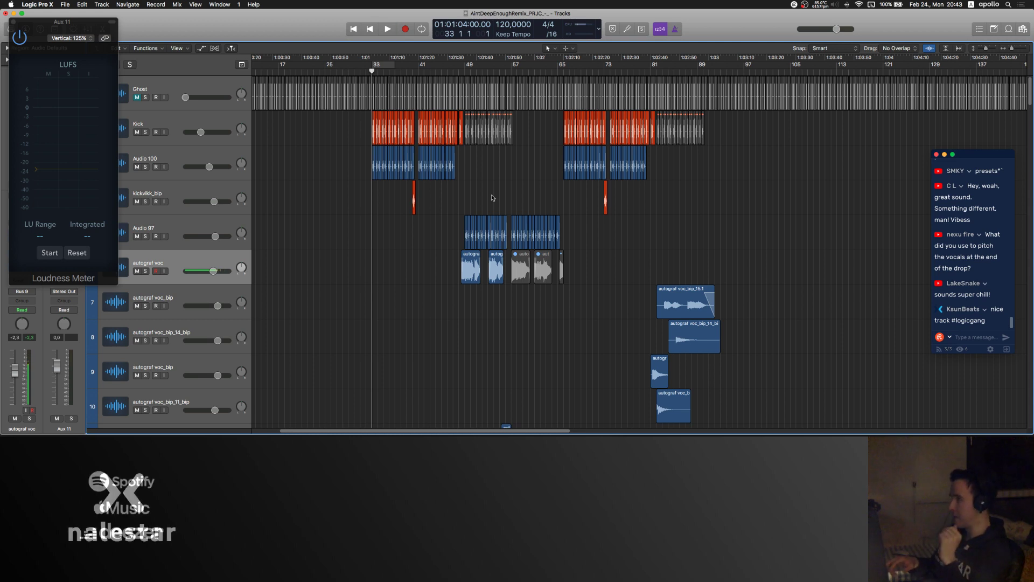
pyautogui.press('space')
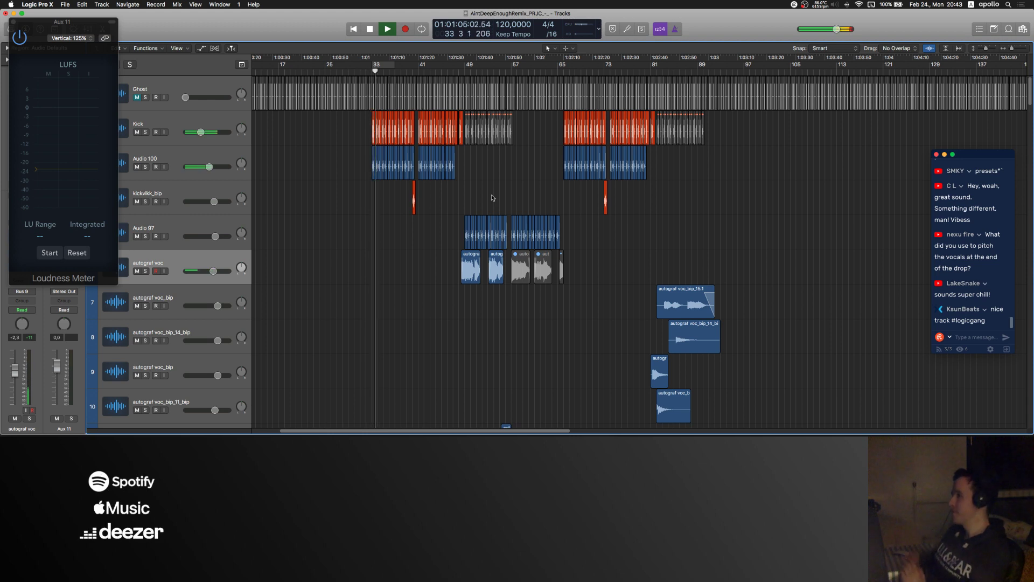
pyautogui.hscroll(-4, 493, 198)
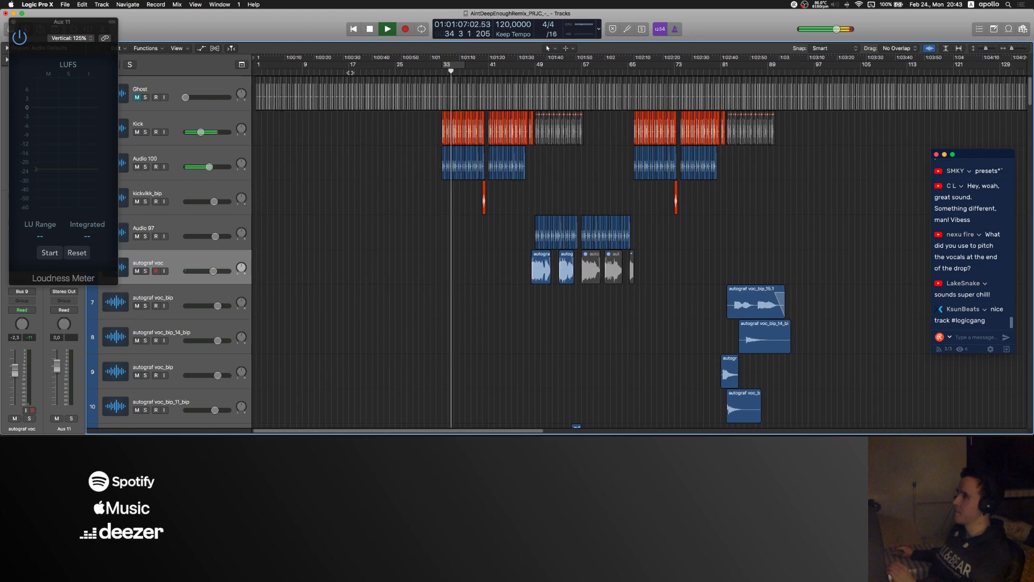
pyautogui.click(350, 68)
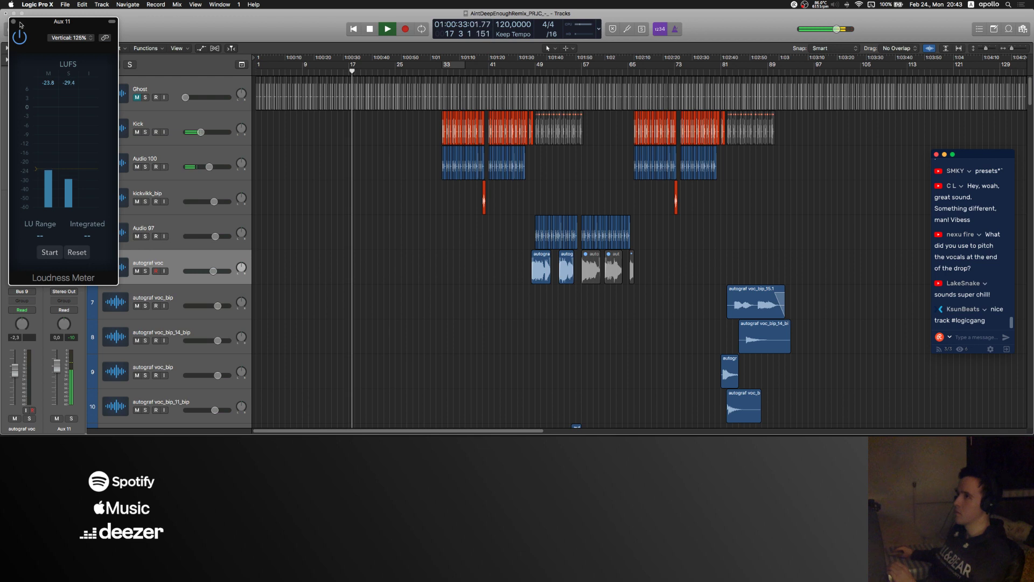
# Step: Move the Aux 11 Loudness Meter clear of the track list and insert another Loudness Meter on Audio 18
pyautogui.moveTo(20, 24); pyautogui.dragTo(707, 144)
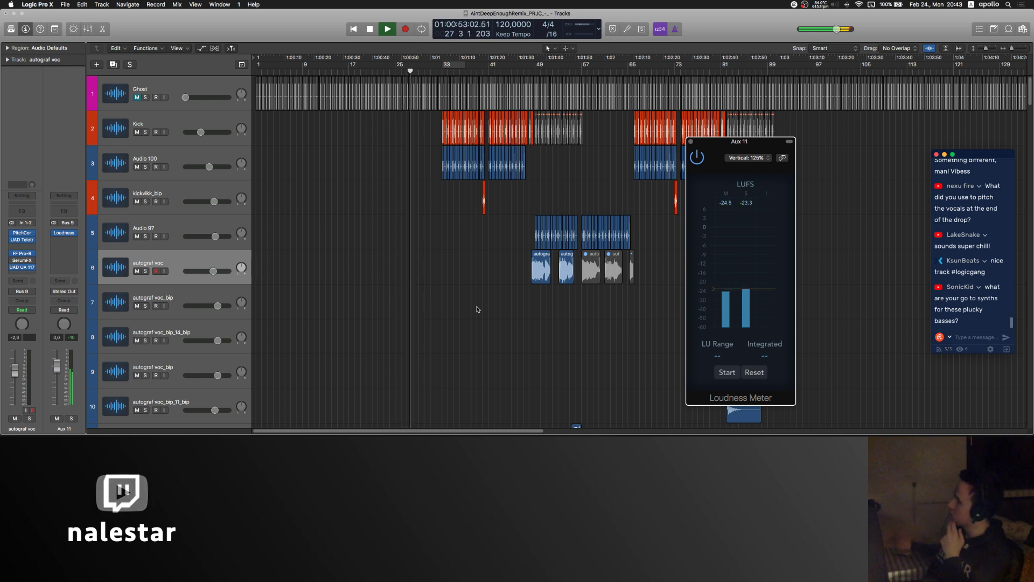
pyautogui.scroll(-10, 477, 310)
pyautogui.scroll(3, 447, 285)
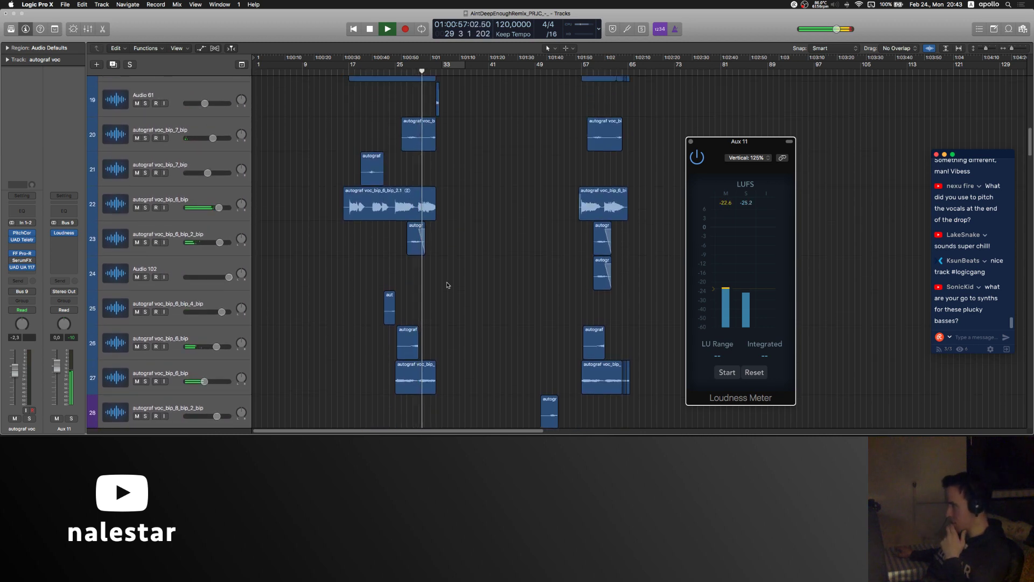
pyautogui.scroll(-10, 474, 277)
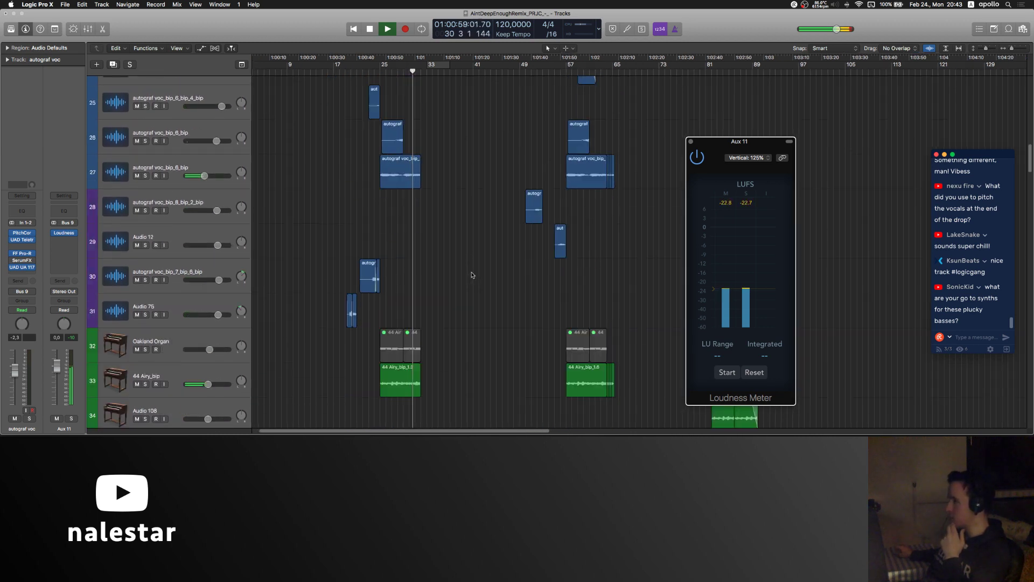
pyautogui.click(156, 188)
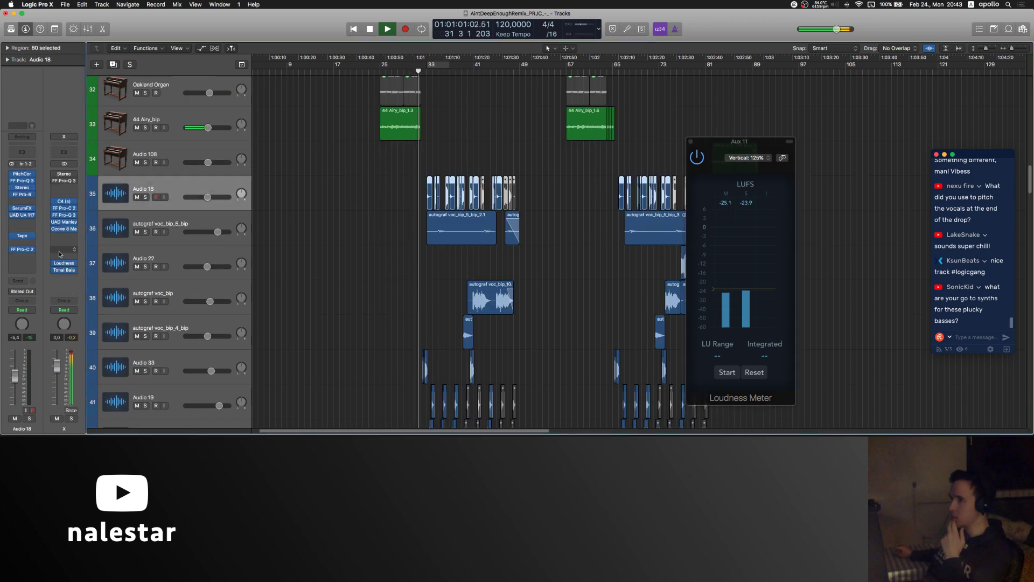
pyautogui.click(21, 263)
pyautogui.press('Escape')
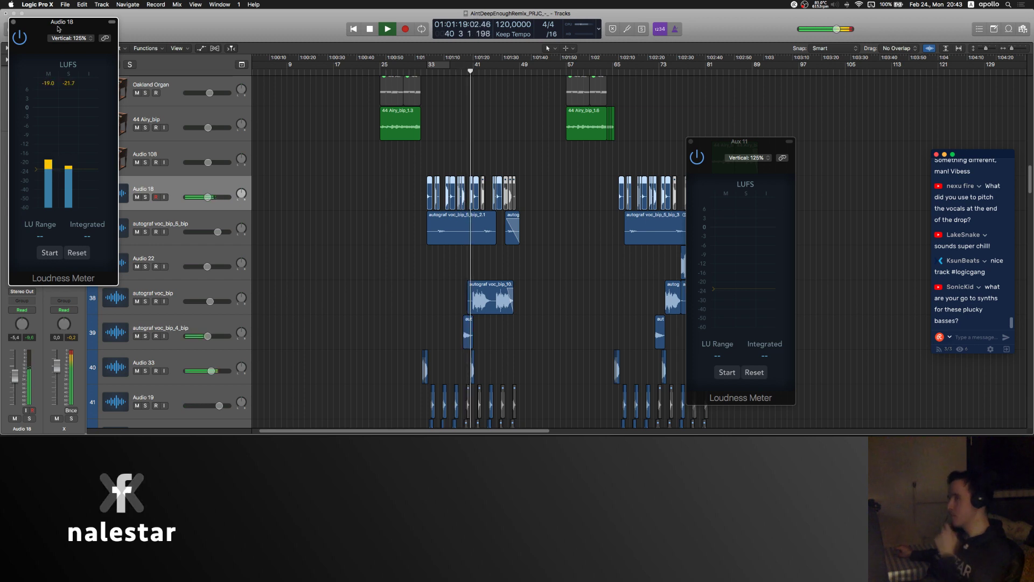
pyautogui.moveTo(58, 27); pyautogui.dragTo(264, 48)
# Step: Open the Loudness Meter on the X master channel and place it next to the Aux 11 meter
pyautogui.click(64, 263)
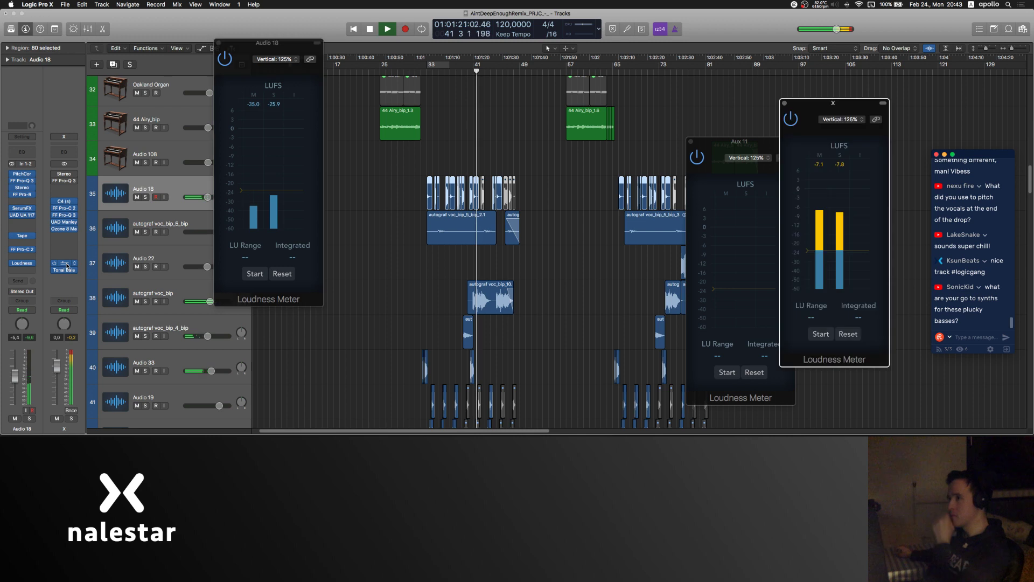
pyautogui.moveTo(808, 103); pyautogui.dragTo(846, 104)
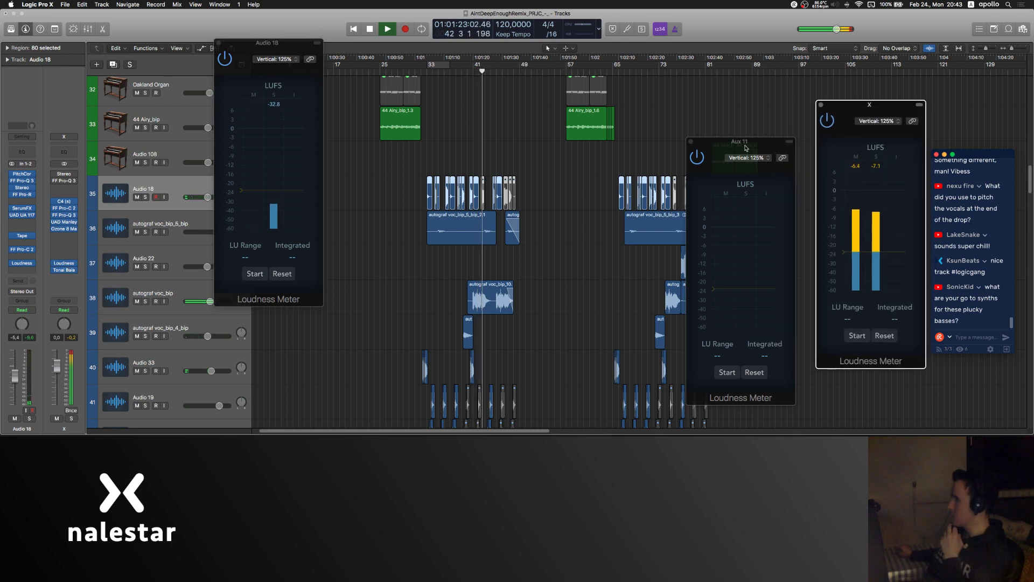
pyautogui.moveTo(746, 146); pyautogui.dragTo(730, 107)
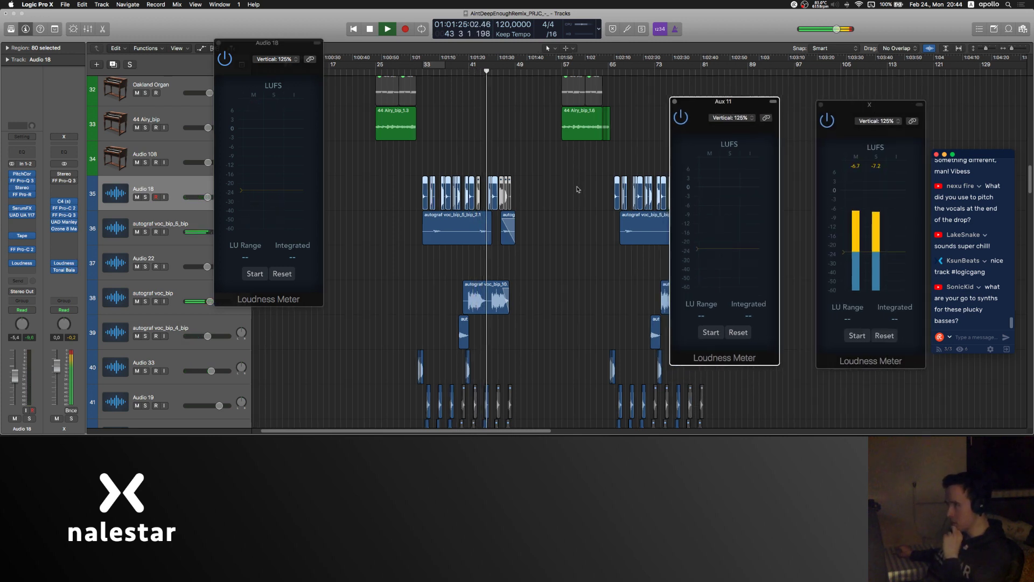
# Step: Insert a Loudness Meter after the FF Pro-Q 3 on track 38, autograf voc_bip
pyautogui.click(172, 294)
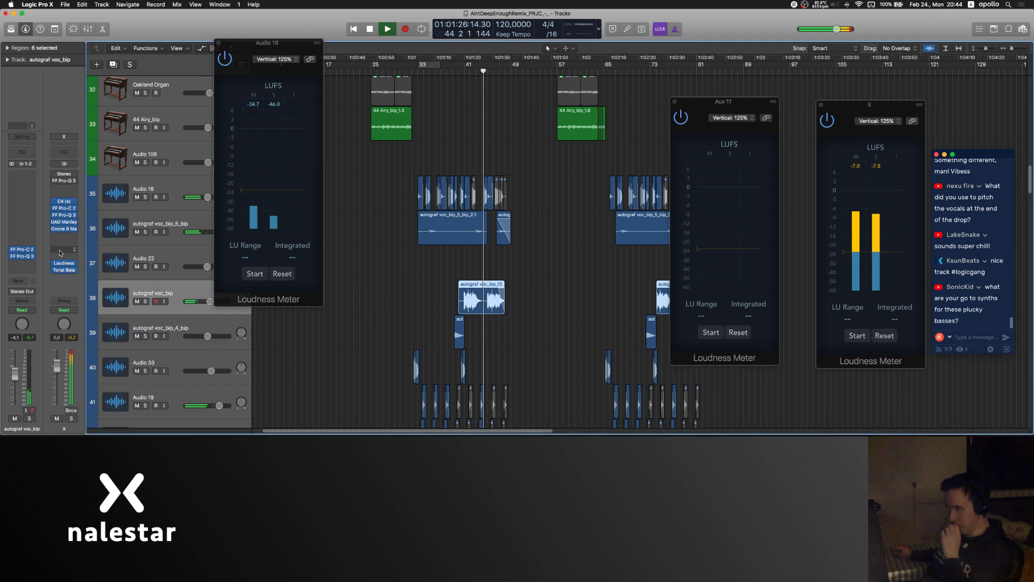
pyautogui.click(22, 256)
pyautogui.click(32, 279)
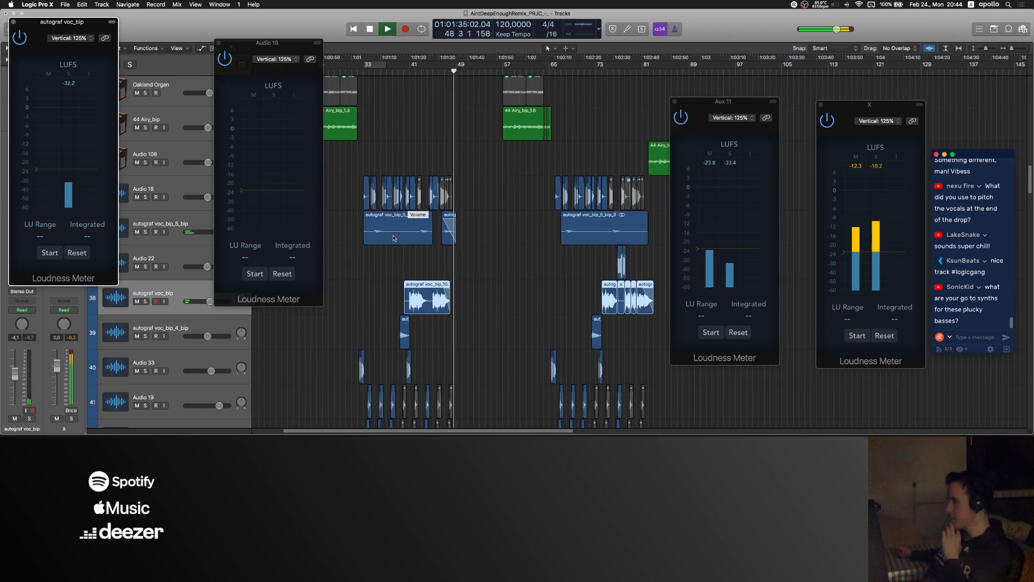
# Step: Follow playback through the break and second drop, comparing the vocal meters with the master meter and checking which tracks are sounding
pyautogui.hscroll(3, 458, 253)
pyautogui.hscroll(1, 464, 258)
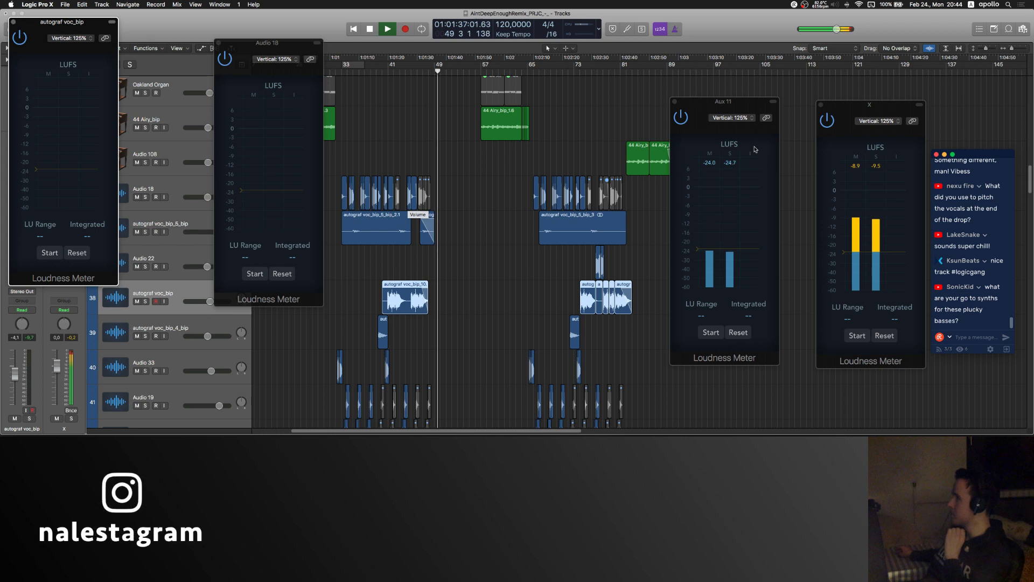
pyautogui.moveTo(750, 103); pyautogui.dragTo(750, 99)
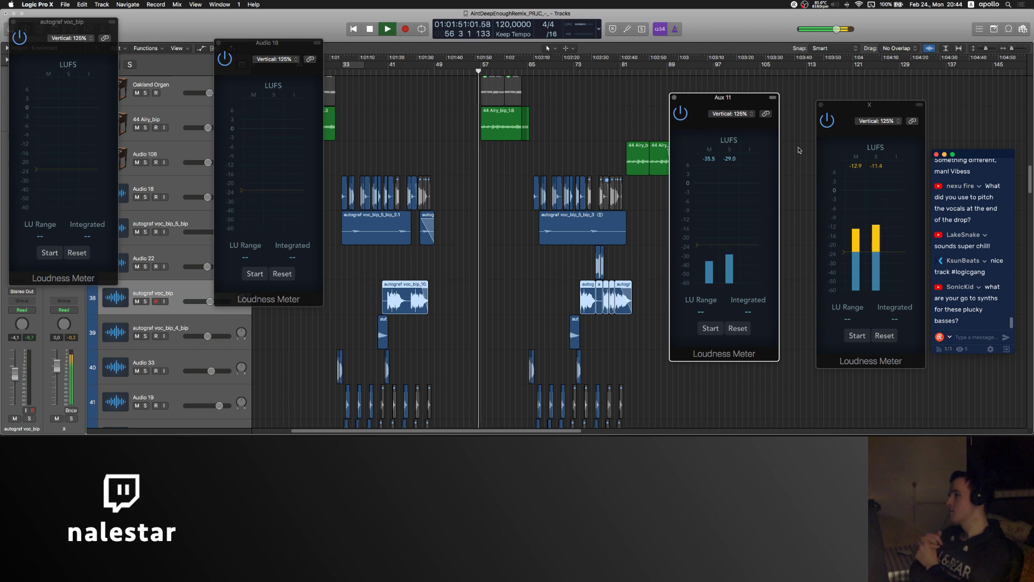
pyautogui.scroll(2, 482, 197)
pyautogui.scroll(20, 439, 238)
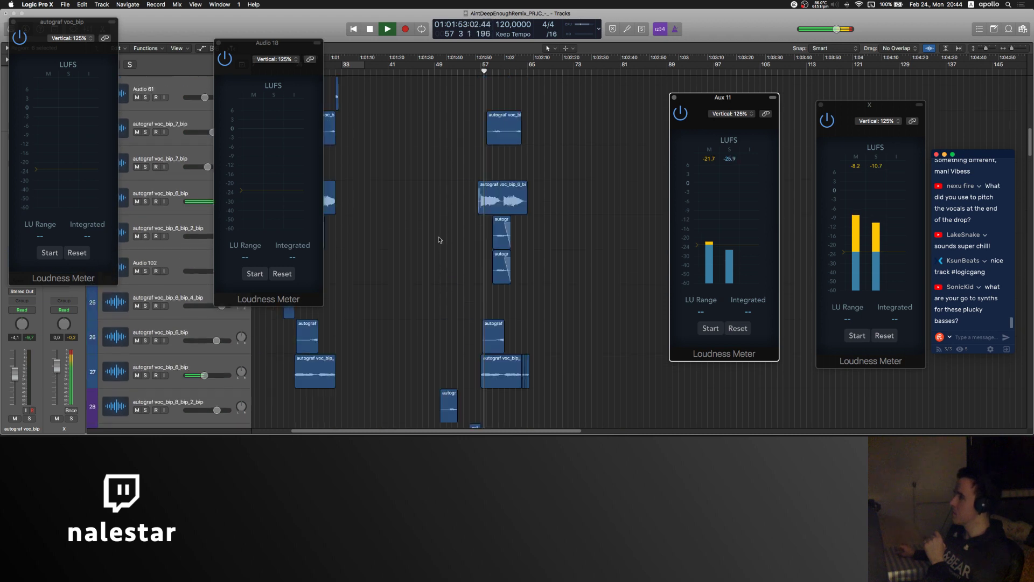
pyautogui.scroll(-20, 438, 238)
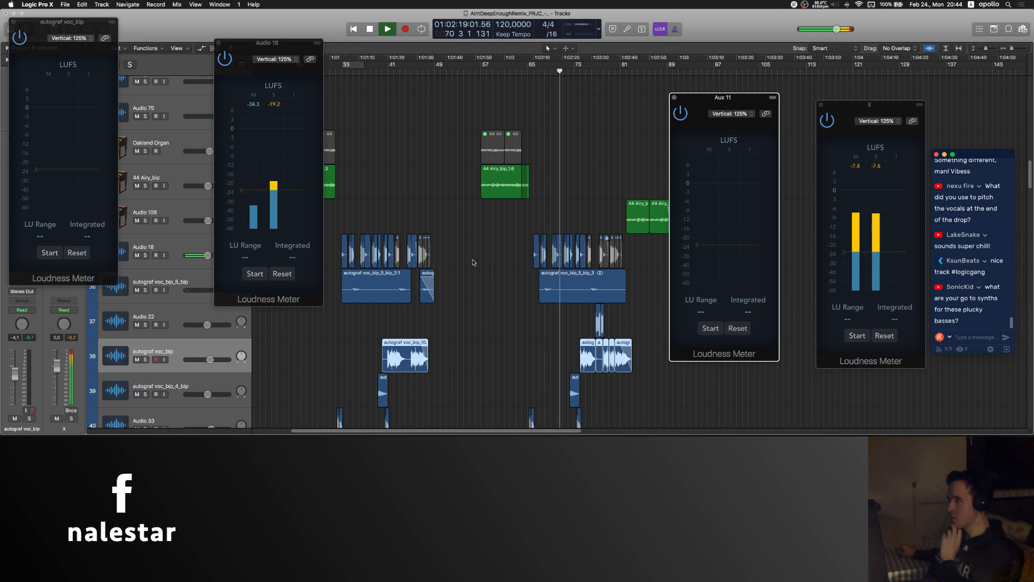
pyautogui.hscroll(3, 473, 262)
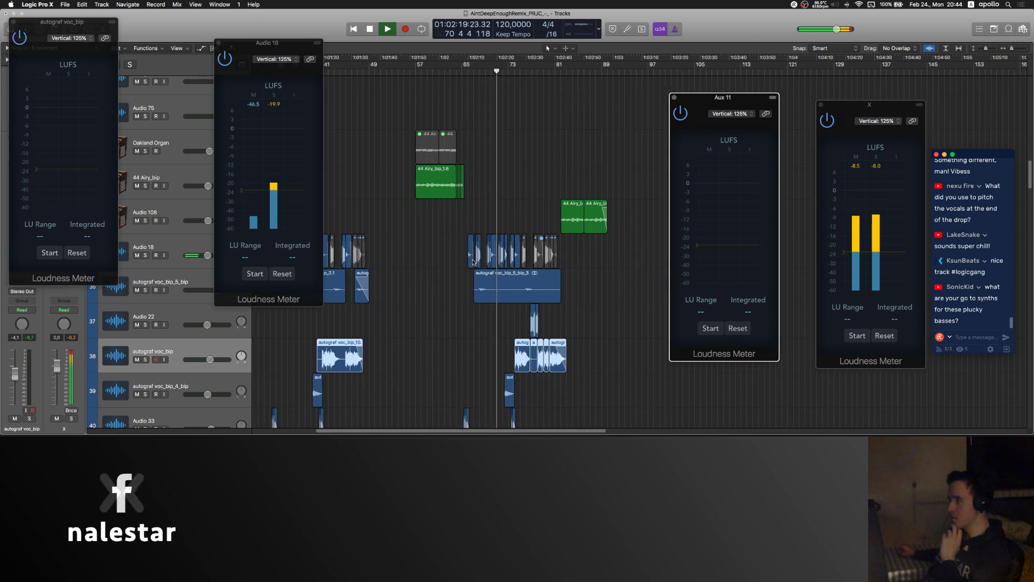
pyautogui.scroll(-15, 473, 262)
pyautogui.hscroll(3, 473, 262)
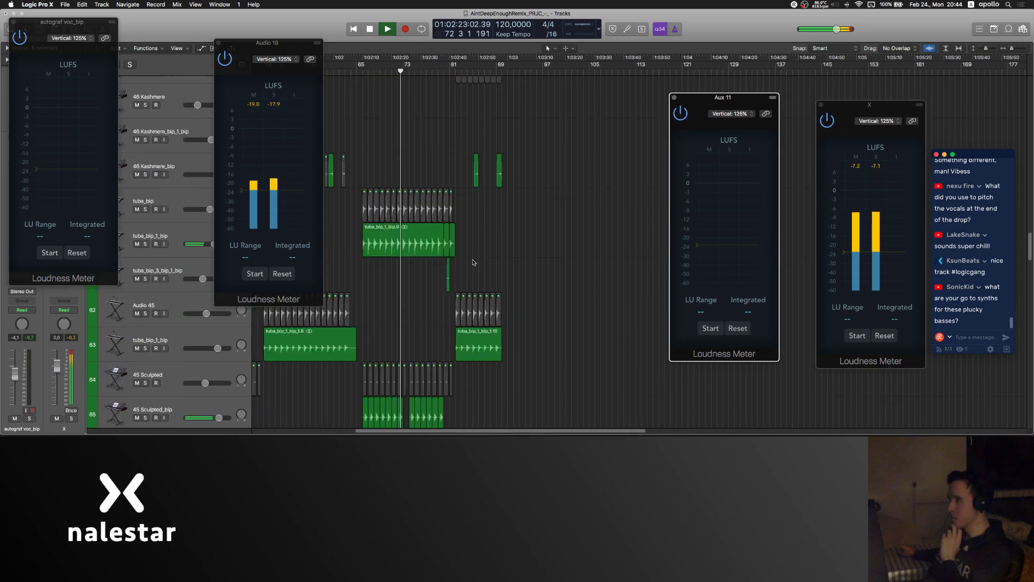
pyautogui.scroll(20, 473, 262)
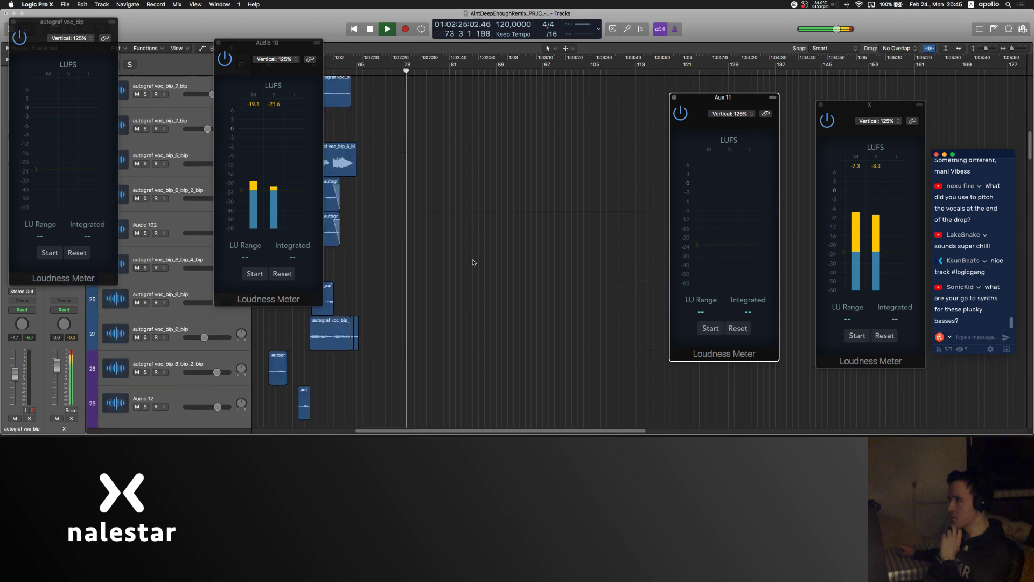
pyautogui.scroll(5, 473, 262)
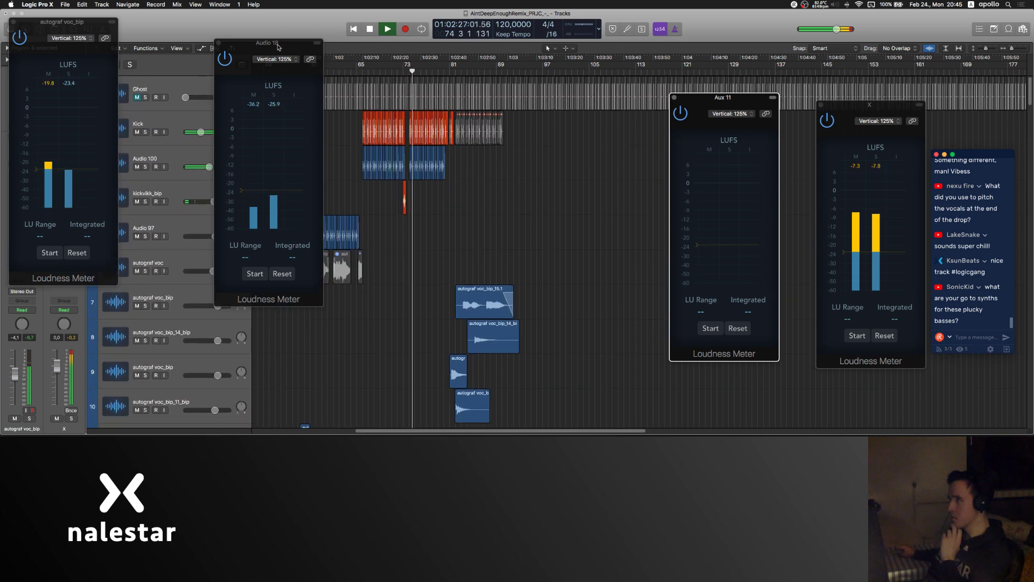
# Step: Close the Loudness Meter windows of Audio 18, autograf voc_bip and Aux 11
pyautogui.click(219, 43)
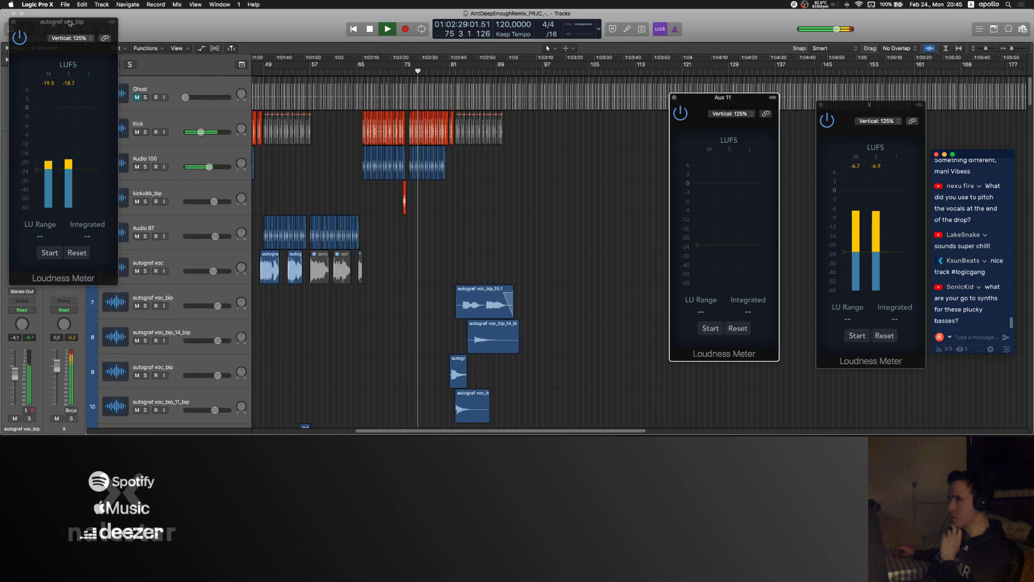
pyautogui.click(15, 24)
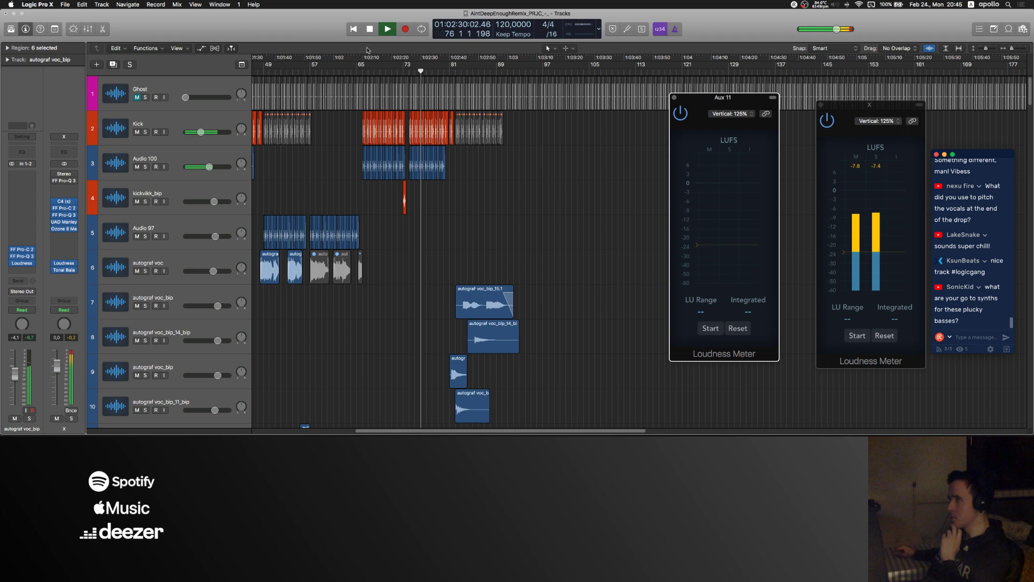
pyautogui.click(674, 97)
# Step: Raise track 7, autograf voc_bip, to 0.4 dB while checking the ending vocals from bar 81 on the Aux 11 Loudness Meter
pyautogui.click(503, 294)
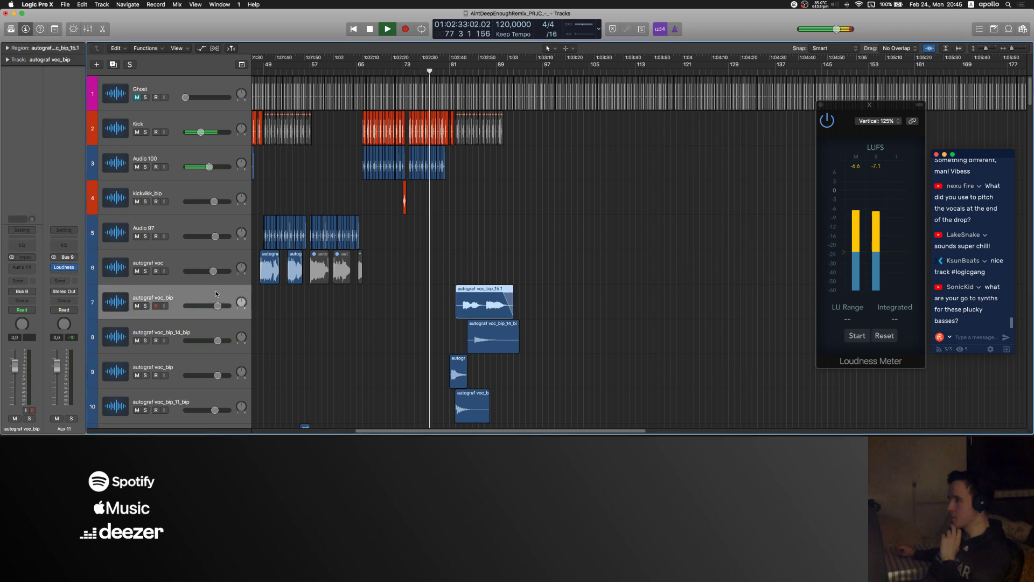
pyautogui.press('super+Right')
pyautogui.press('super+Right')
pyautogui.press('super+Right')
pyautogui.press('super+Right')
pyautogui.press('super+Right')
pyautogui.press('super+Right')
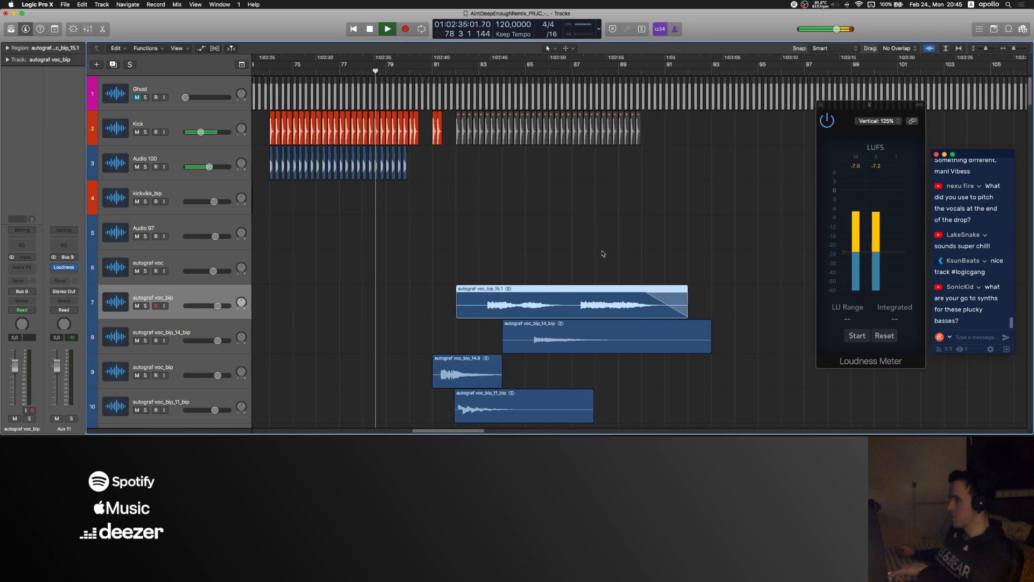
pyautogui.click(598, 243)
pyautogui.hscroll(2, 596, 240)
pyautogui.scroll(-3, 596, 241)
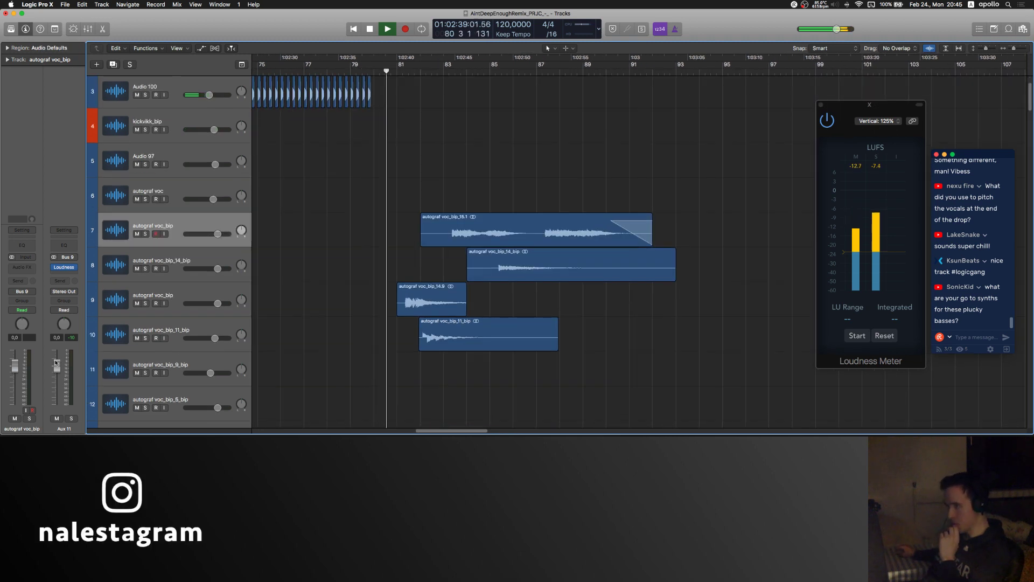
pyautogui.click(64, 267)
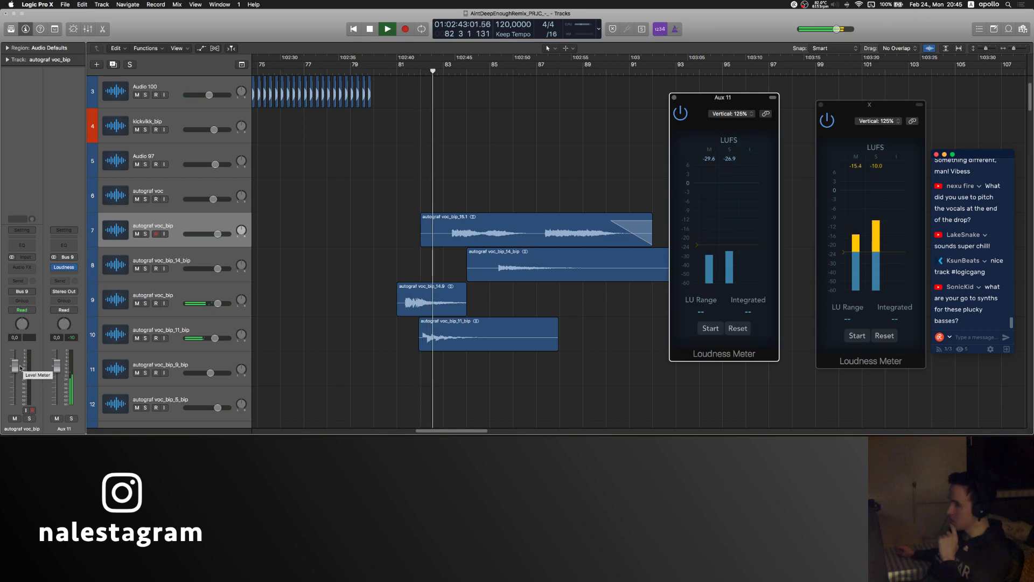
pyautogui.moveTo(18, 372); pyautogui.dragTo(17, 370)
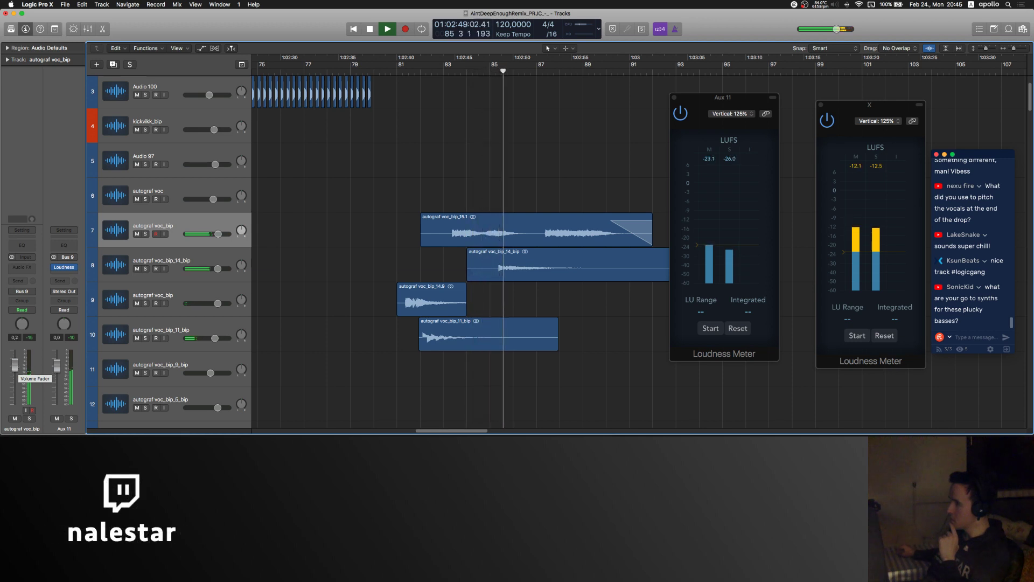
pyautogui.moveTo(18, 370); pyautogui.dragTo(18, 369)
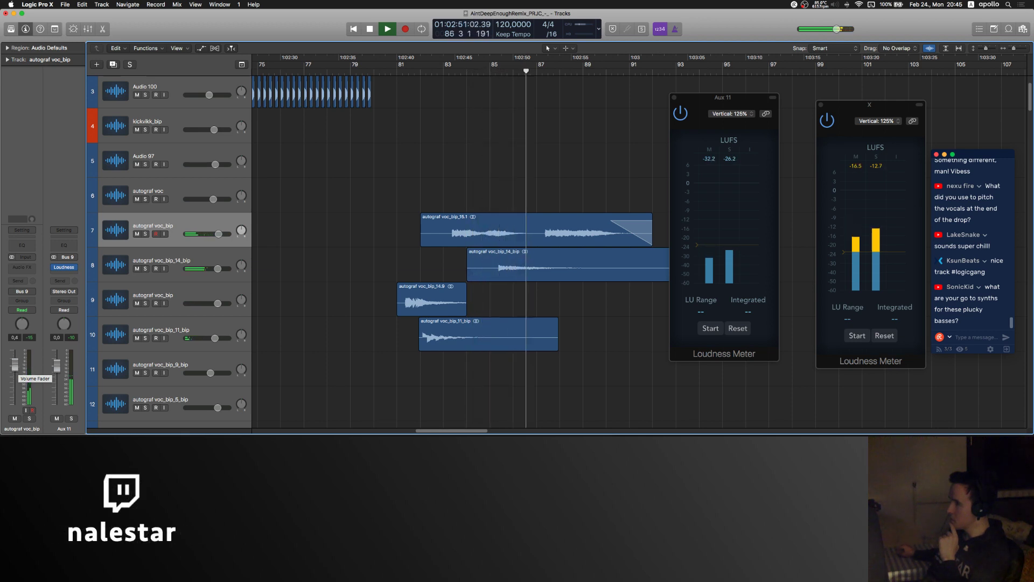
# Step: Set the volume of autograf voc_bip and autograf voc_bip_14_bip together to 0.3 dB in the Mixer, and close the Mixer
pyautogui.click(226, 278)
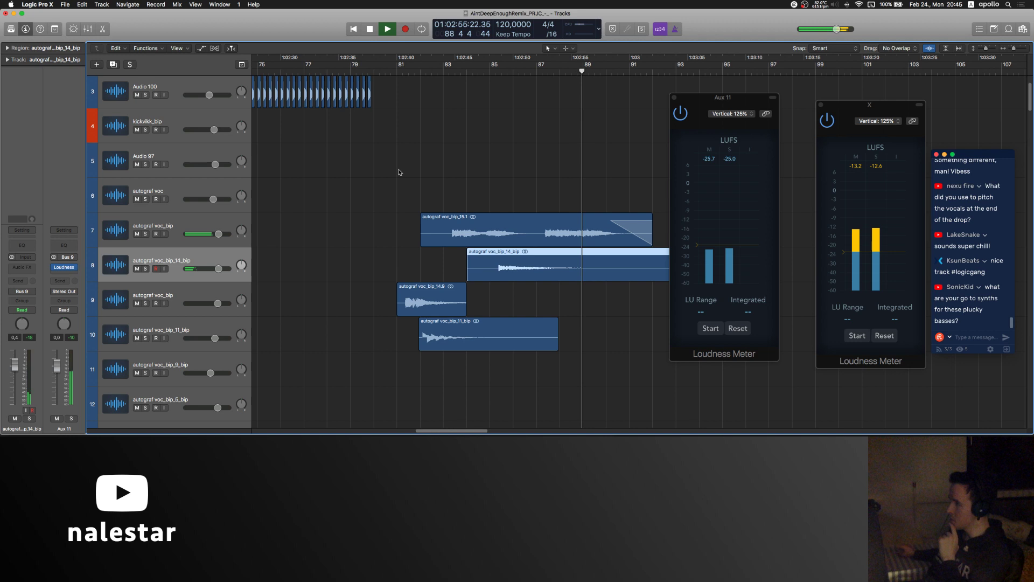
pyautogui.keyDown('shift'); pyautogui.click(194, 222); pyautogui.keyUp('shift')
pyautogui.press('super+2')
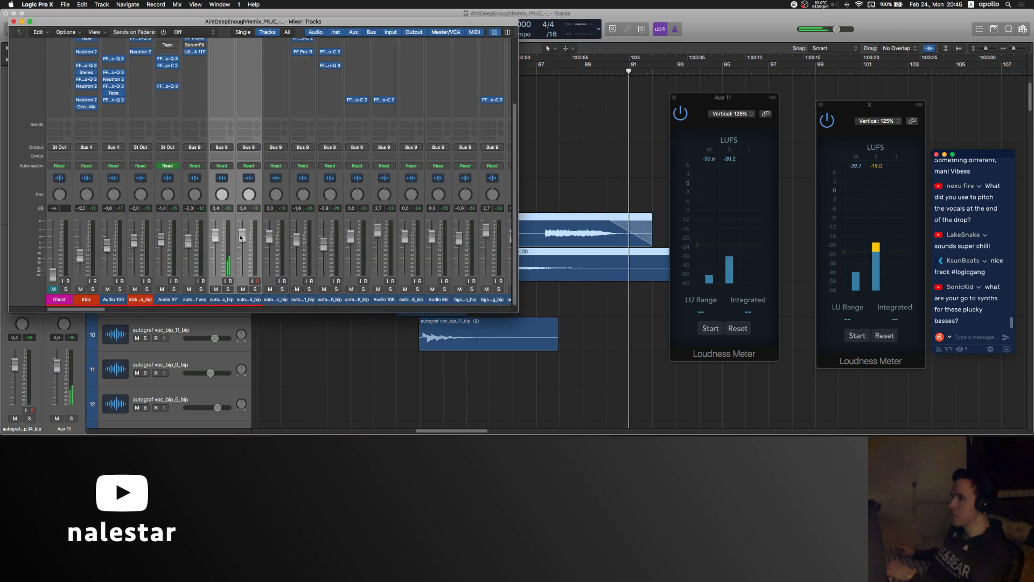
pyautogui.press('super+2')
pyautogui.click(521, 194)
# Step: Stop playback and close the X and Aux 11 Loudness Meters
pyautogui.press('space')
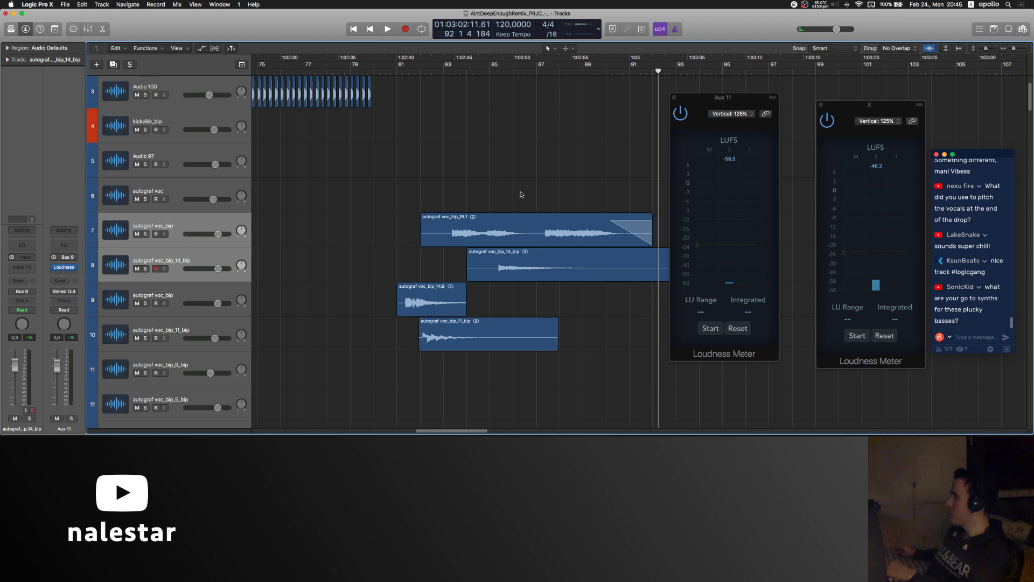
pyautogui.click(821, 105)
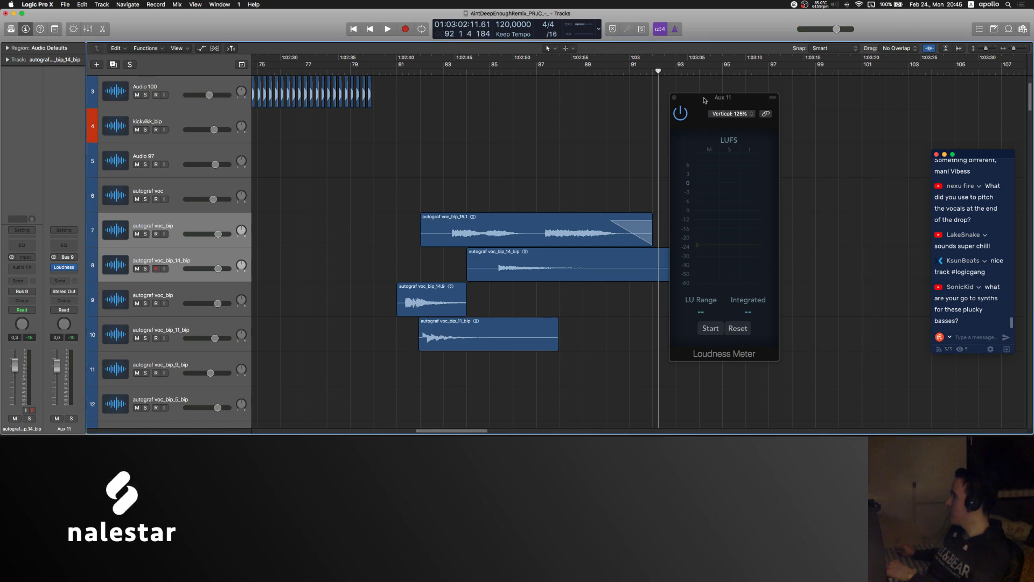
pyautogui.click(673, 97)
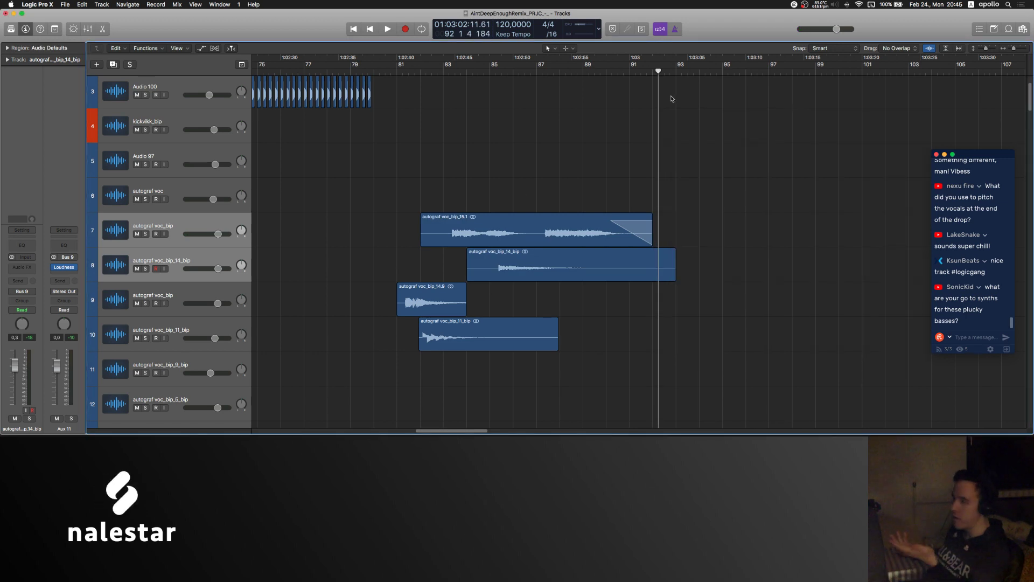
# Step: Zoom out to the whole arrangement and review its tracks from autograf voc_bip down to the 39 M5 New_bip and 46 Kashmere synths
pyautogui.click(158, 230)
pyautogui.click(409, 166)
pyautogui.press('super+Left')
pyautogui.press('super+Left')
pyautogui.press('super+Left')
pyautogui.press('super+Left')
pyautogui.press('super+Left')
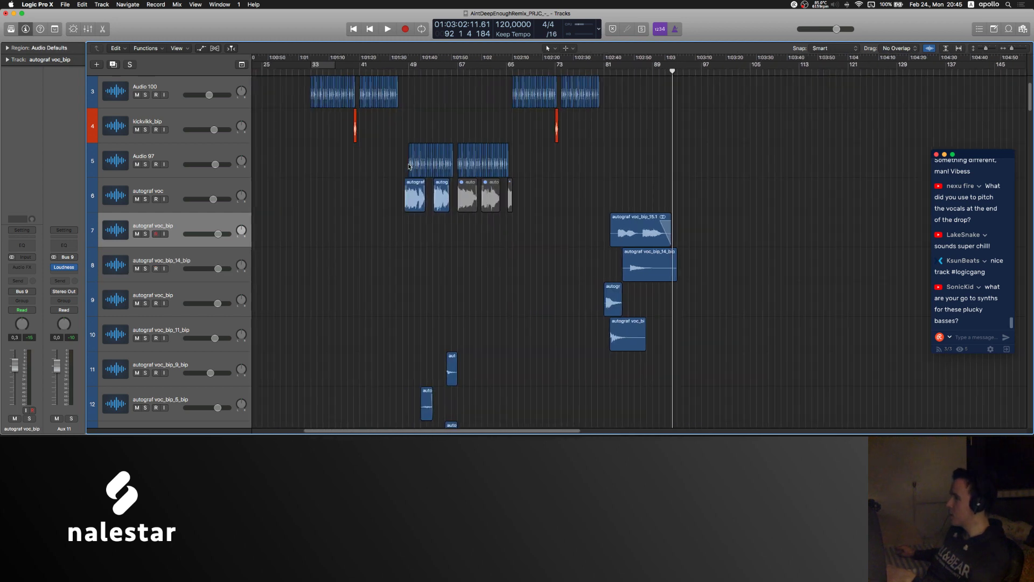
pyautogui.hscroll(-3, 408, 166)
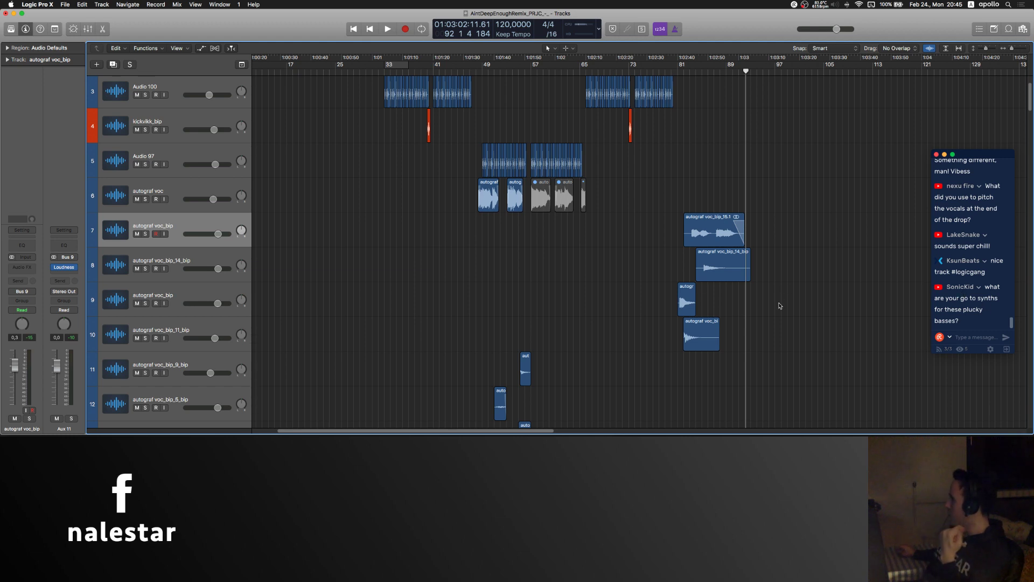
pyautogui.scroll(-15, 557, 280)
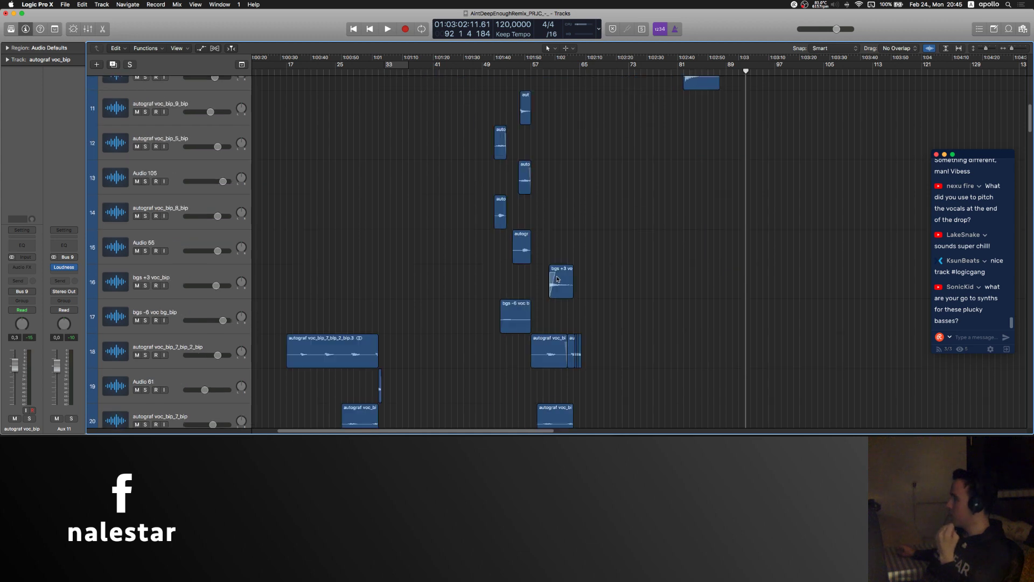
pyautogui.scroll(-15, 587, 281)
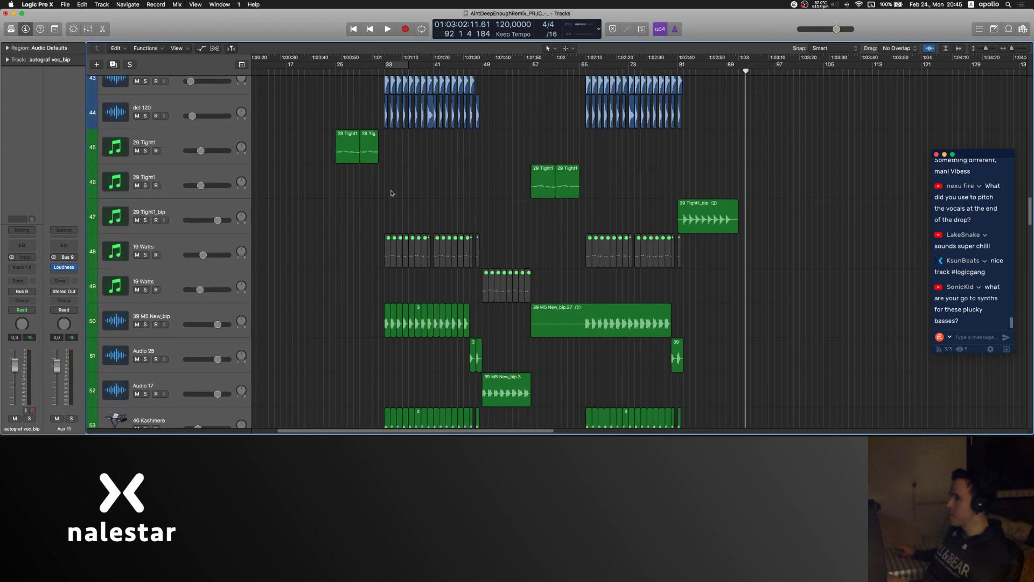
# Step: Open Massive with the ATTACK patch on track 46, 29 Tight1, and audition notes one octave lower using Musical Typing
pyautogui.click(165, 172)
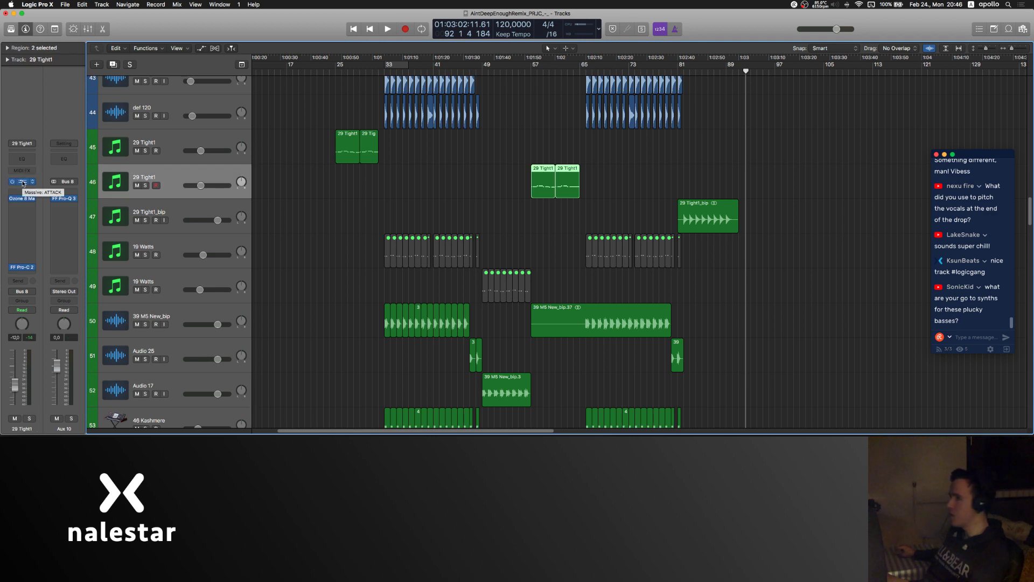
pyautogui.click(490, 153)
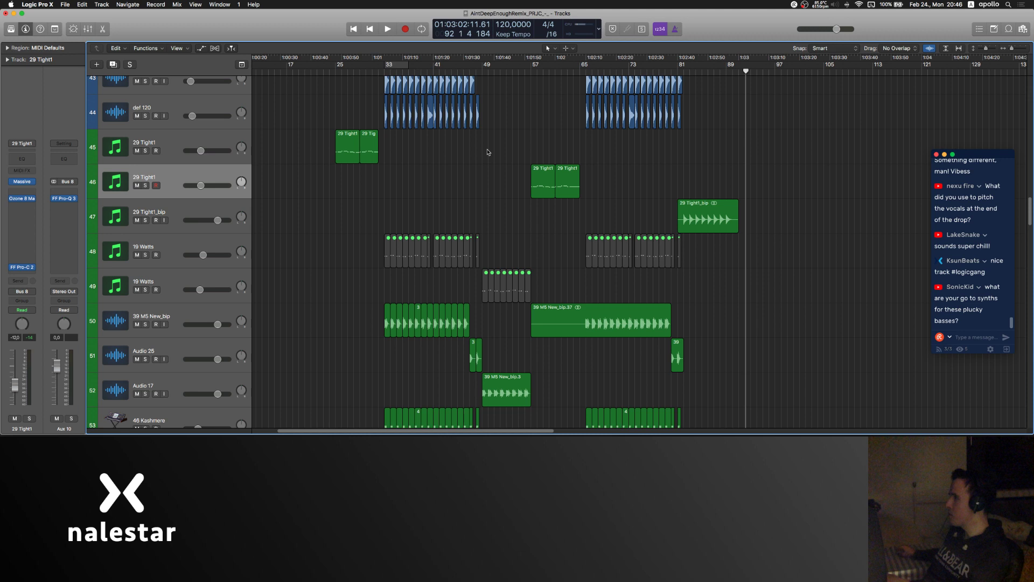
pyautogui.click(179, 167)
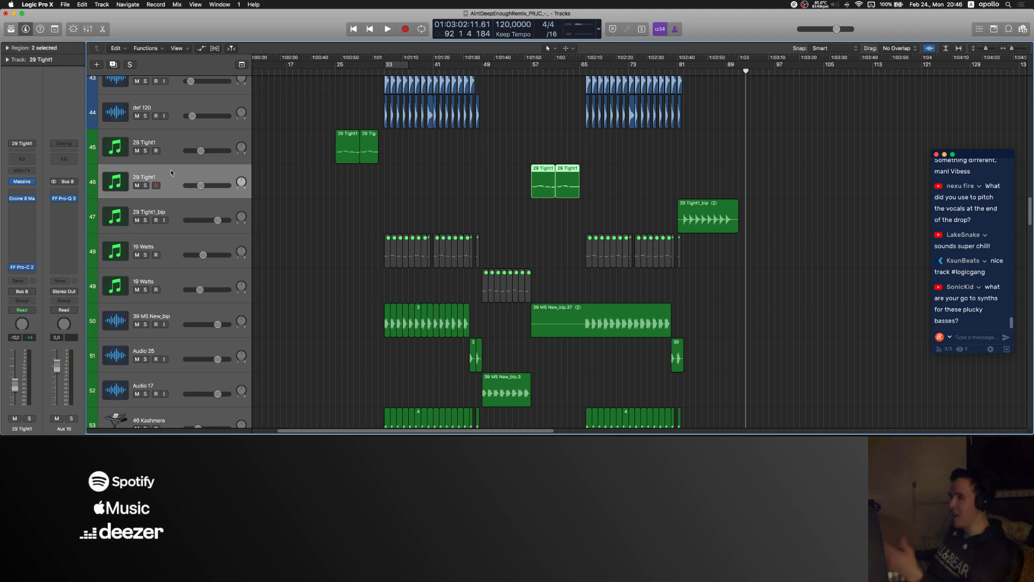
pyautogui.click(21, 182)
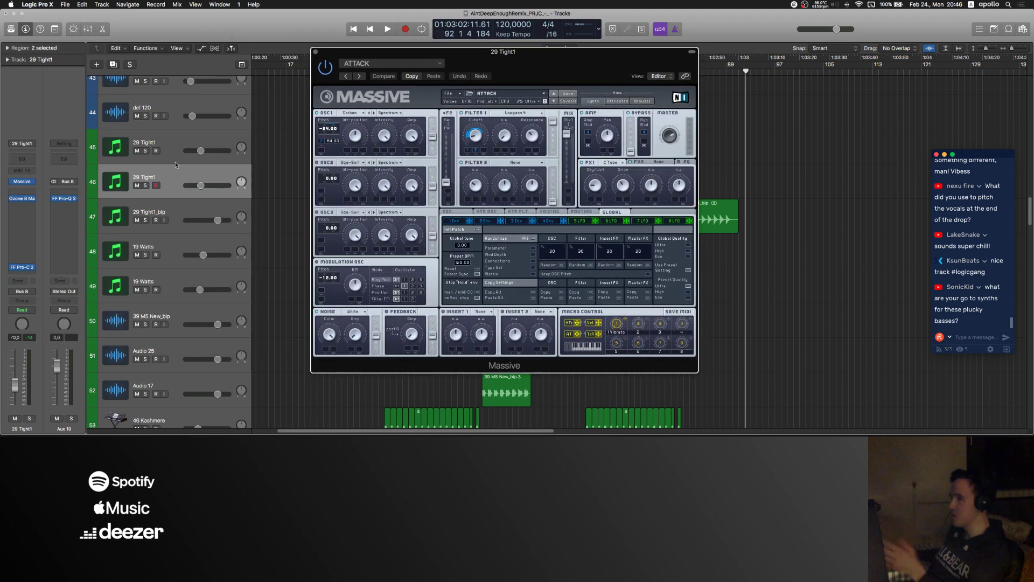
pyautogui.press('super+k')
pyautogui.press('d')
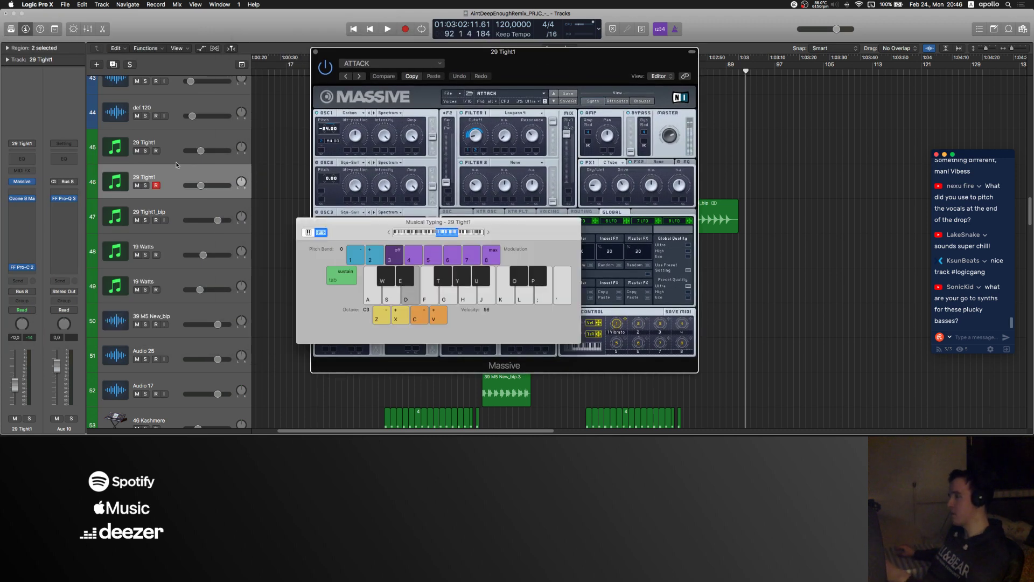
pyautogui.press('z')
pyautogui.press('d')
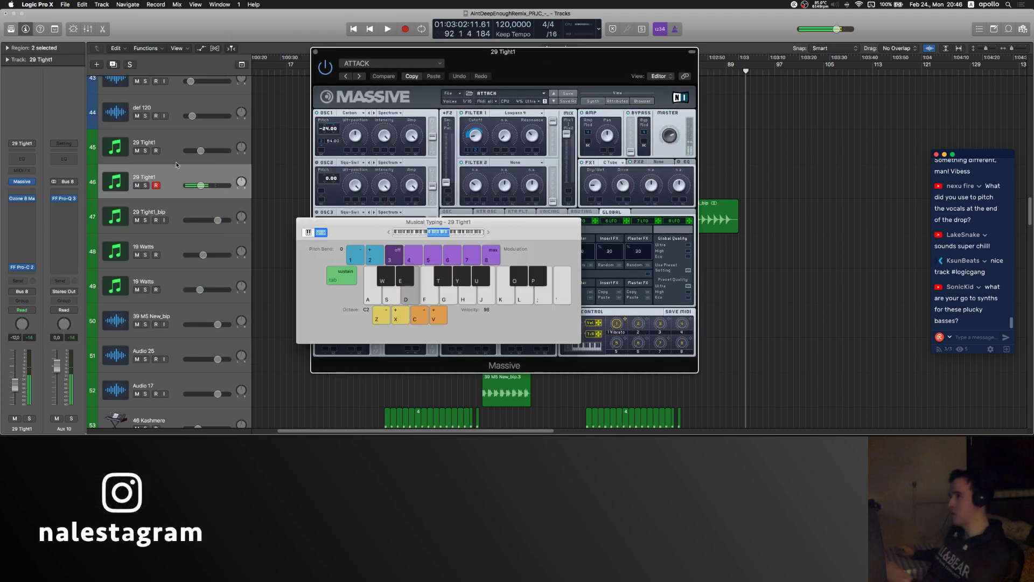
pyautogui.press('d')
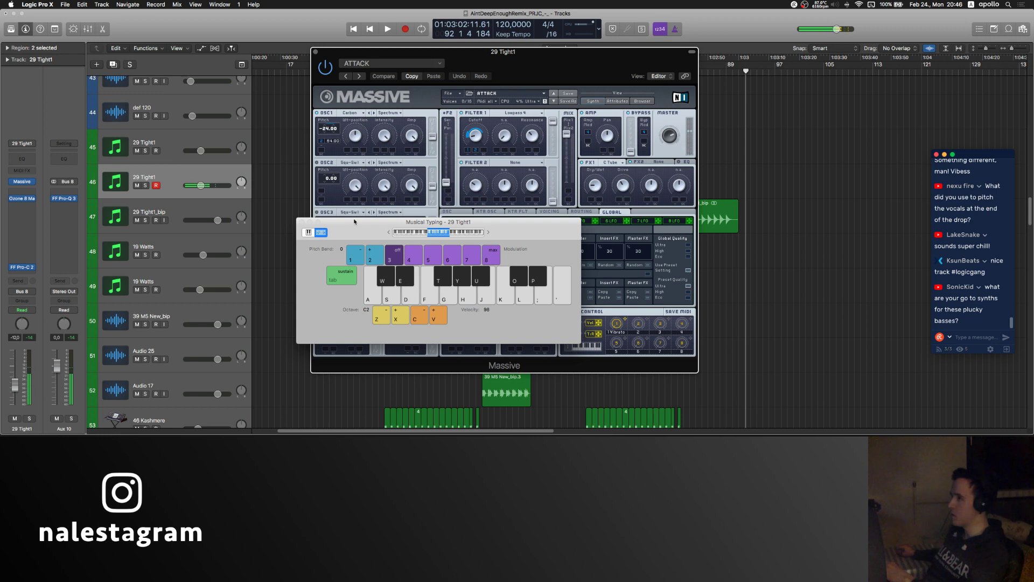
# Step: Move the Musical Typing keyboard clear of Massive, examine the ATTACK patch's envelopes, and close Massive
pyautogui.moveTo(354, 221); pyautogui.dragTo(762, 172)
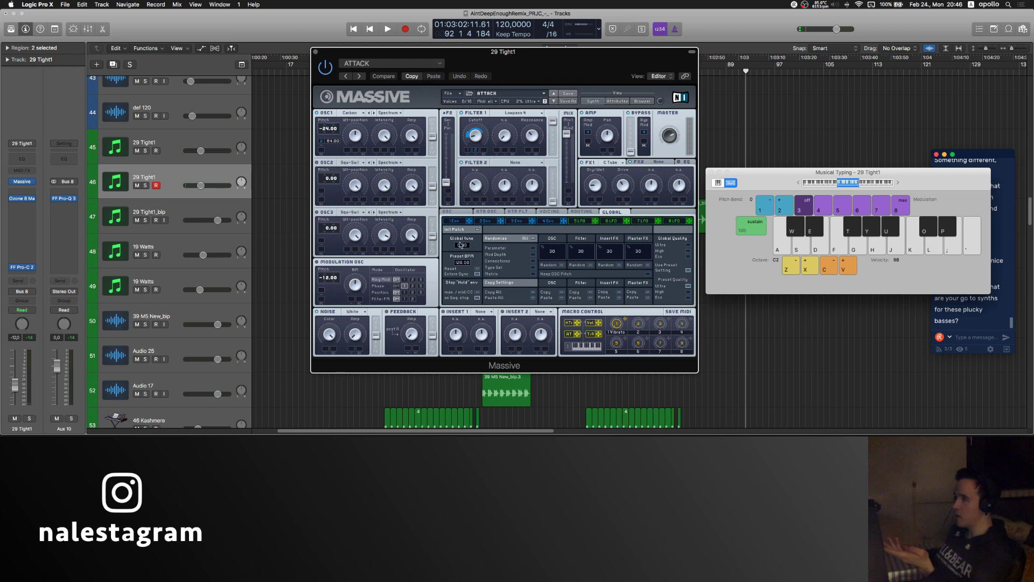
pyautogui.click(516, 222)
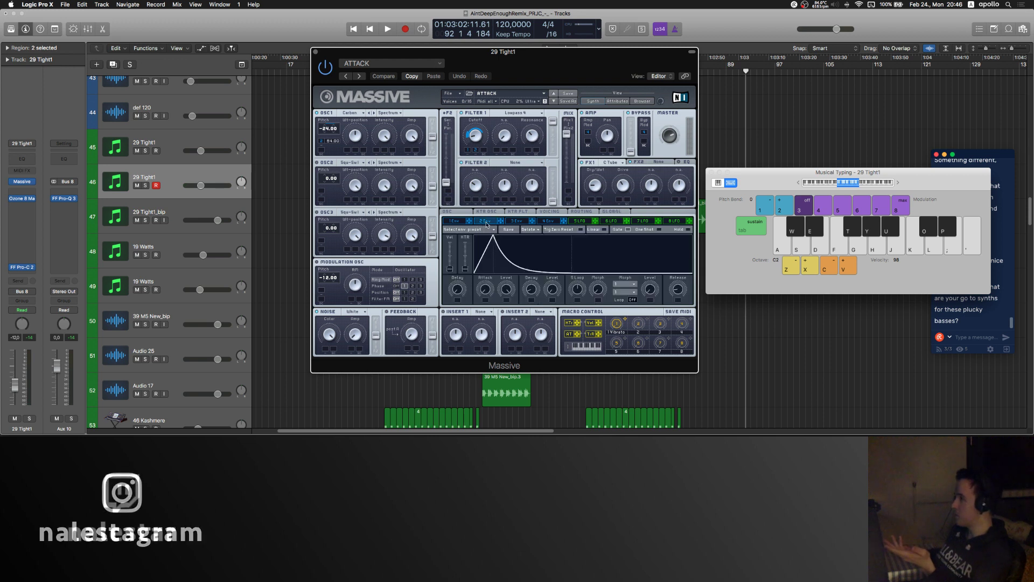
pyautogui.click(549, 221)
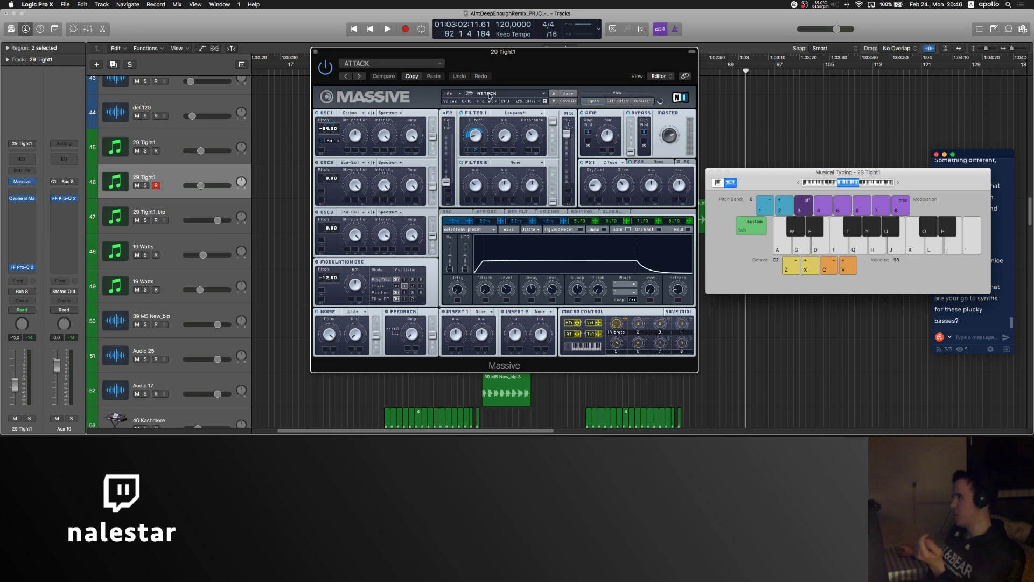
pyautogui.click(316, 52)
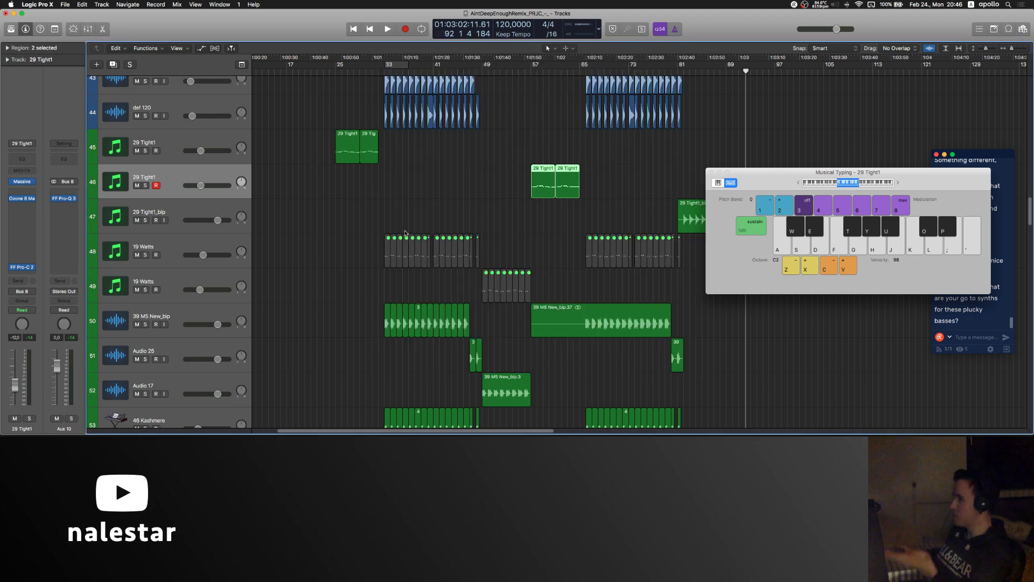
# Step: Inspect and audition the iZotope Iris 2 bass on track 48, 19 Watts, and close Iris 2 and Musical Typing
pyautogui.scroll(-2, 401, 233)
pyautogui.click(341, 211)
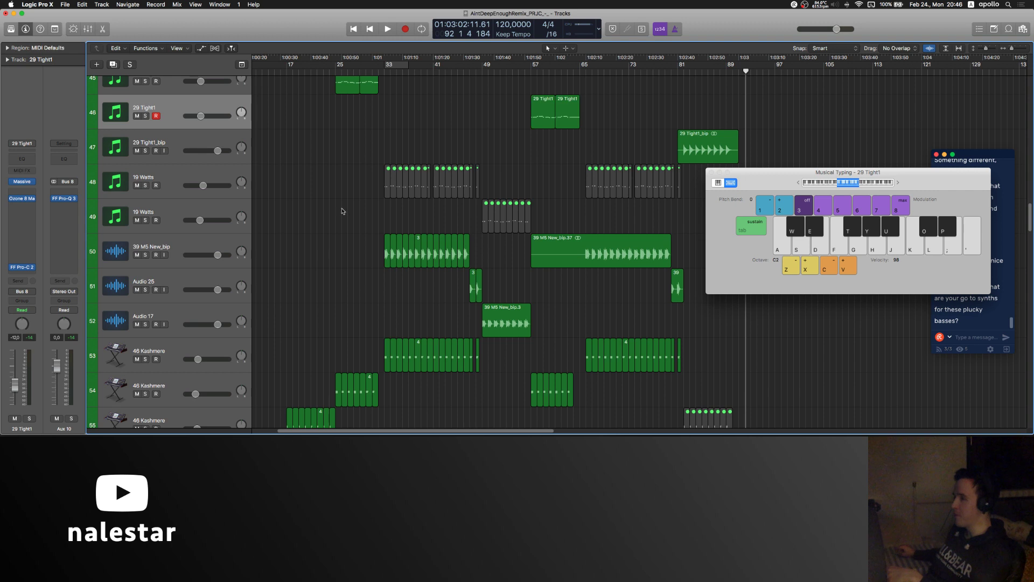
pyautogui.scroll(7, 328, 302)
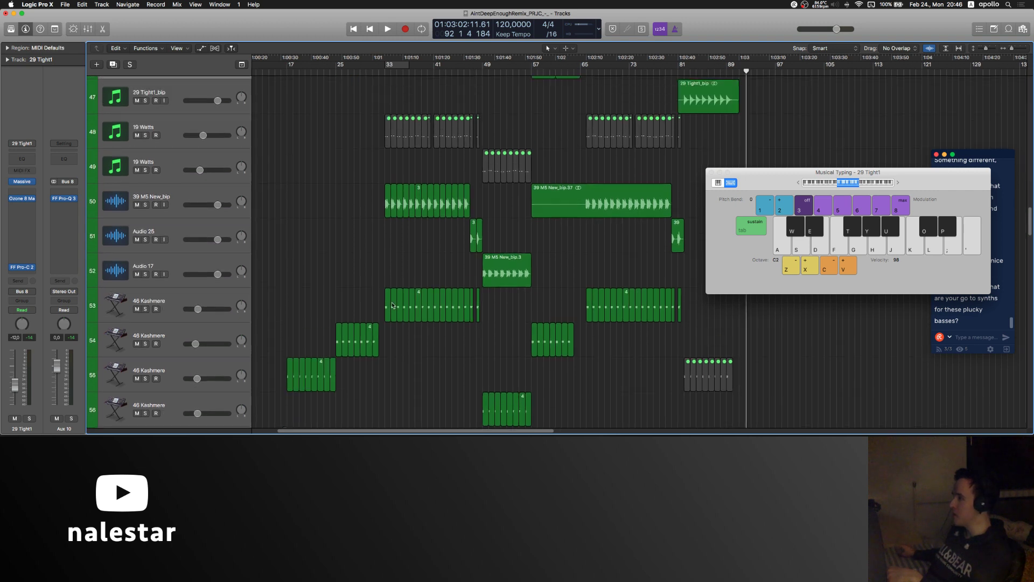
pyautogui.scroll(-4, 188, 330)
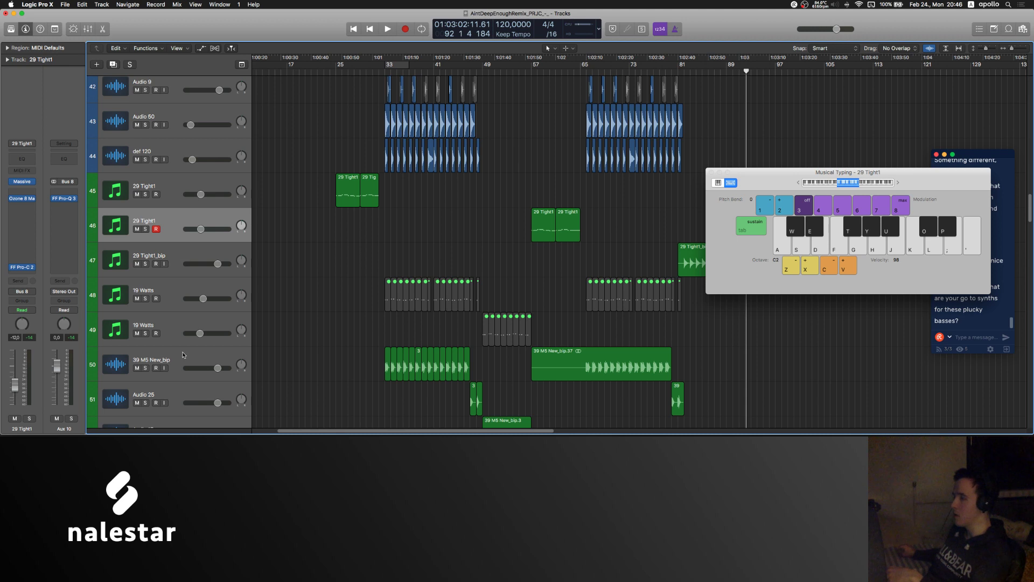
pyautogui.click(174, 290)
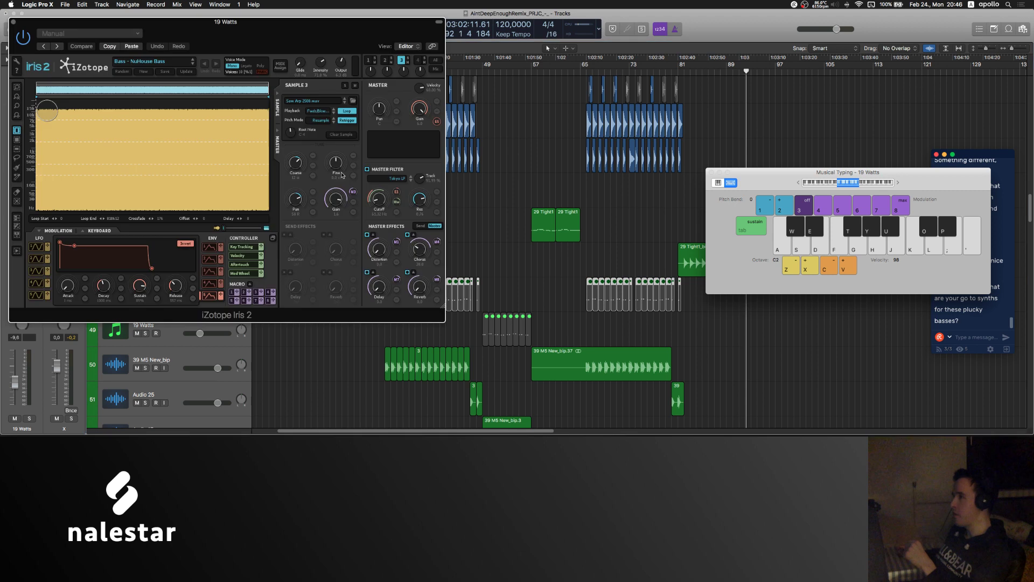
pyautogui.press('d')
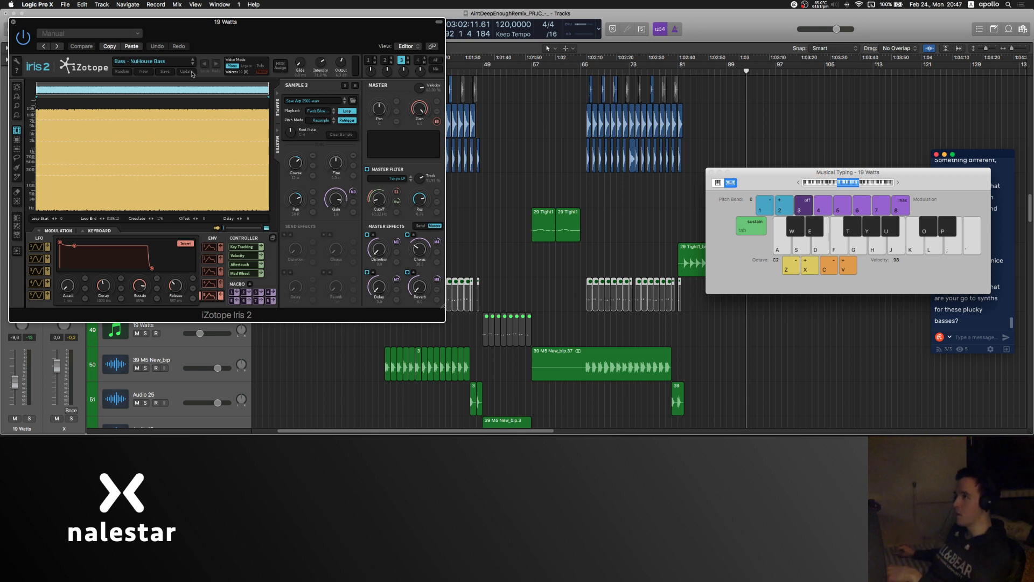
pyautogui.press('super+w')
pyautogui.click(711, 172)
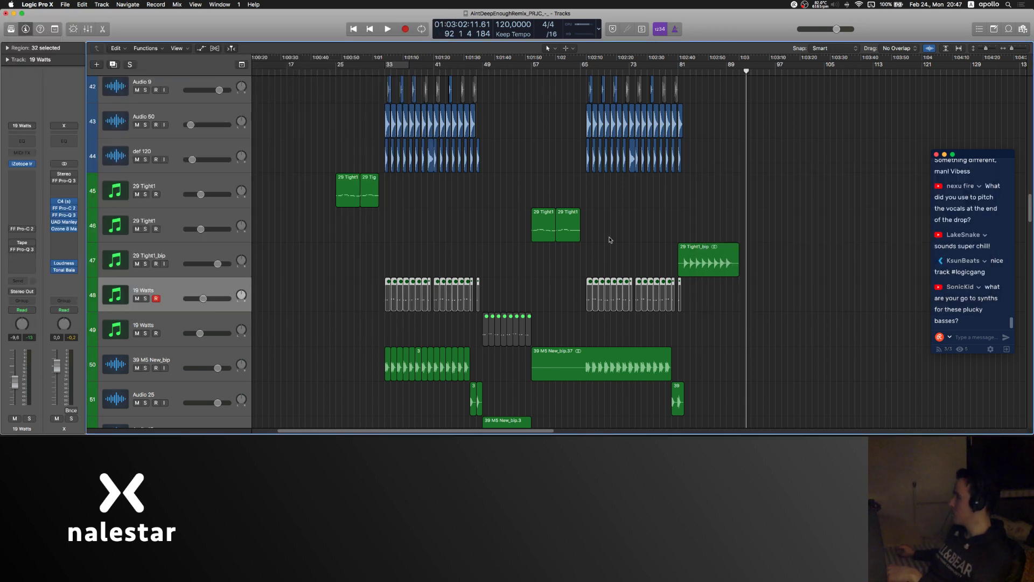
pyautogui.click(612, 239)
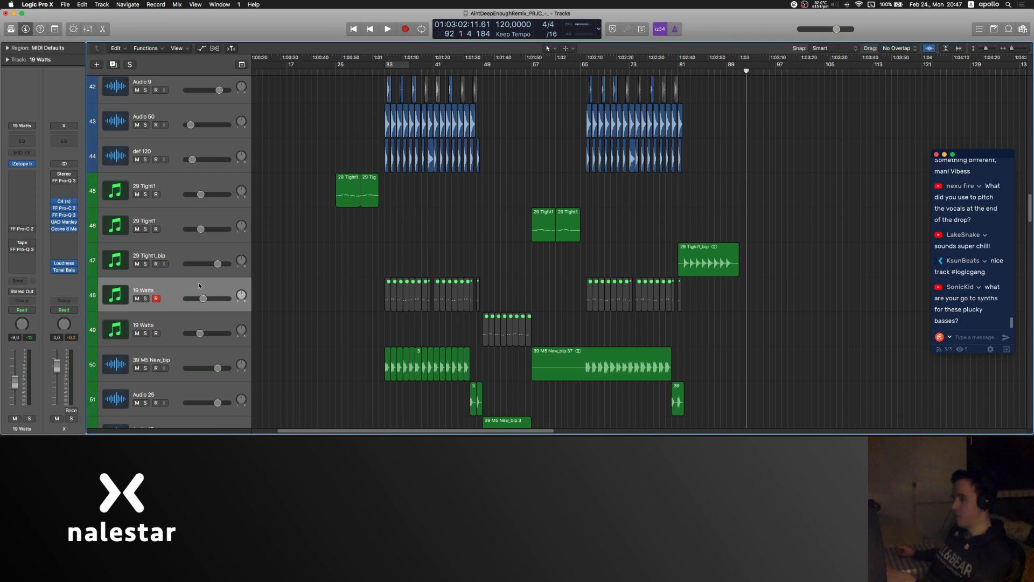
# Step: Add a software instrument track below track 48, 19 Watts, and load the New2 channel strip setting 30 Sample SDM
pyautogui.press('alt+super+s')
pyautogui.click(22, 126)
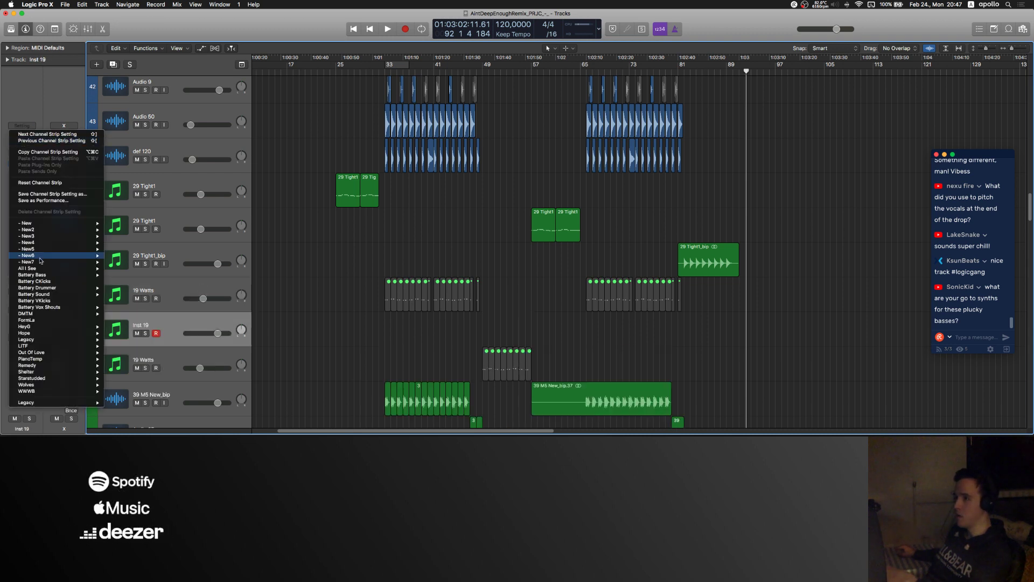
pyautogui.moveTo(40, 257)
pyautogui.moveTo(42, 225)
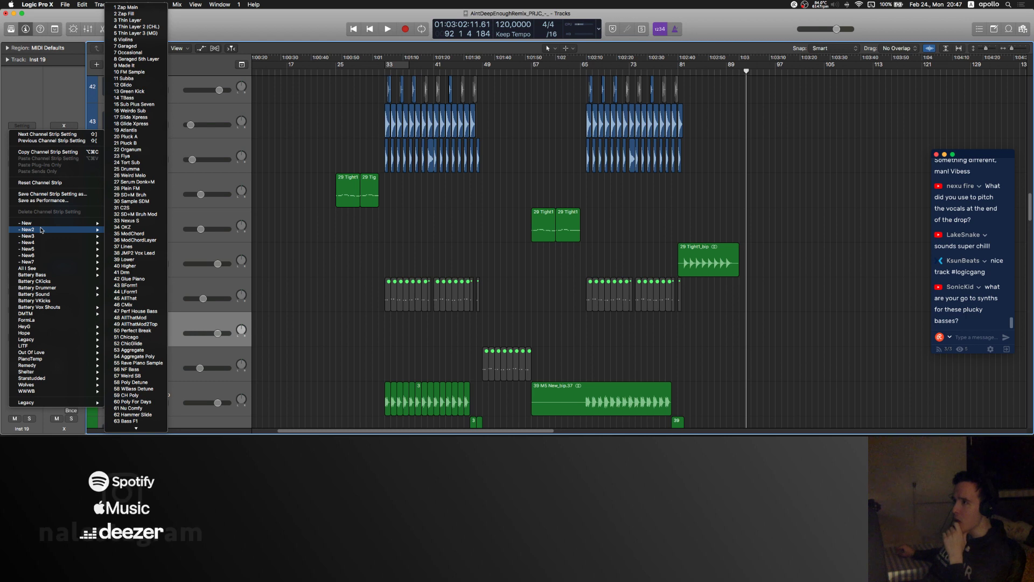
pyautogui.click(139, 208)
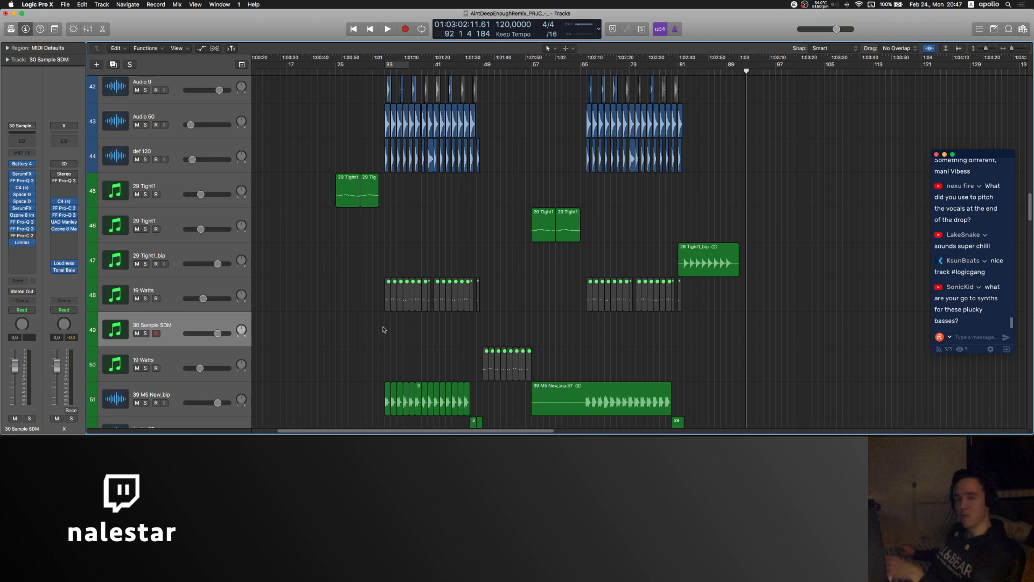
# Step: Audition the 30 Sample SDM bass with Musical Typing, inspect its sample cells in Battery 4, and close Battery 4
pyautogui.press('super+k')
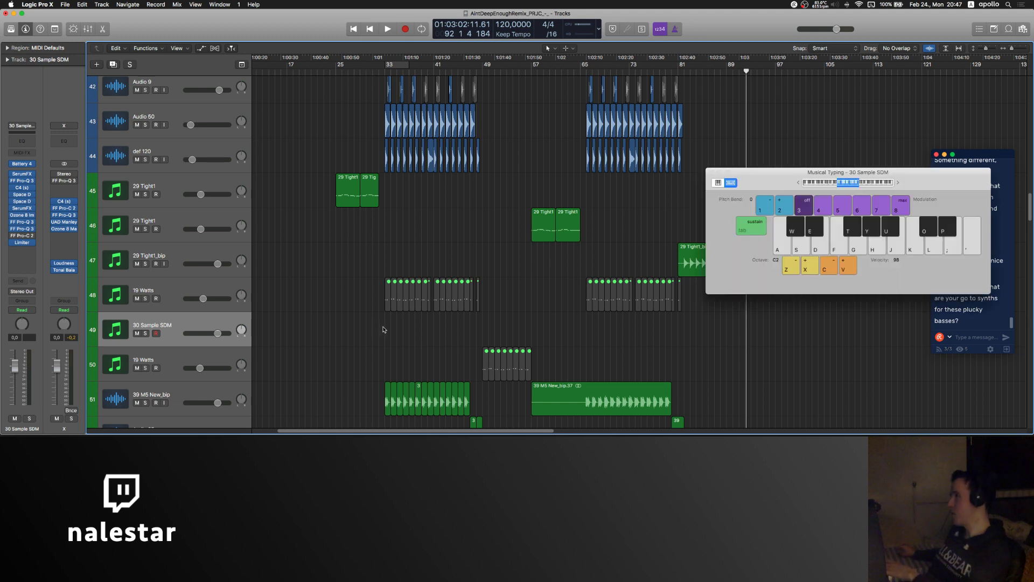
pyautogui.press('a')
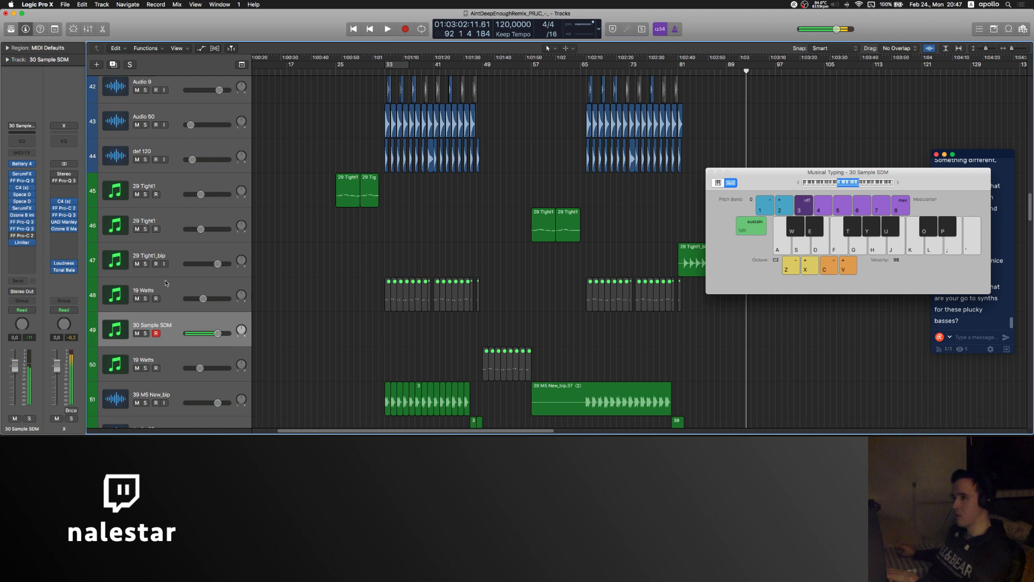
pyautogui.click(22, 165)
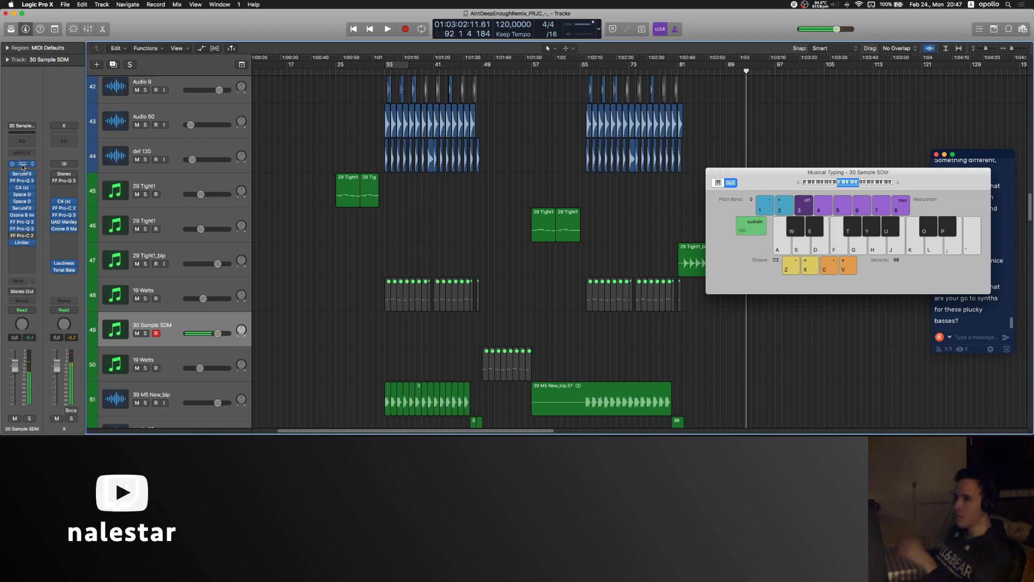
pyautogui.moveTo(297, 32); pyautogui.dragTo(466, 67)
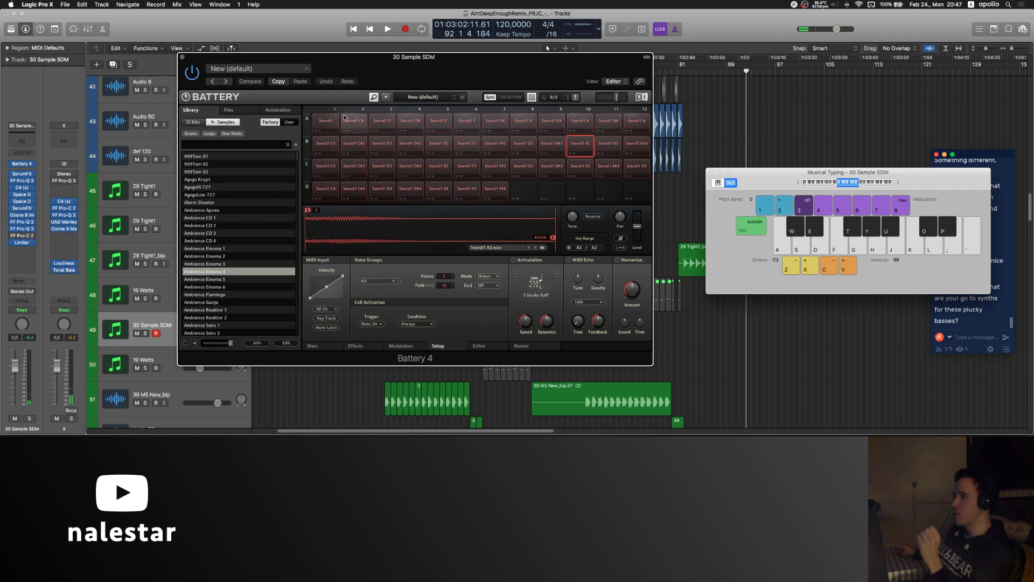
pyautogui.click(182, 57)
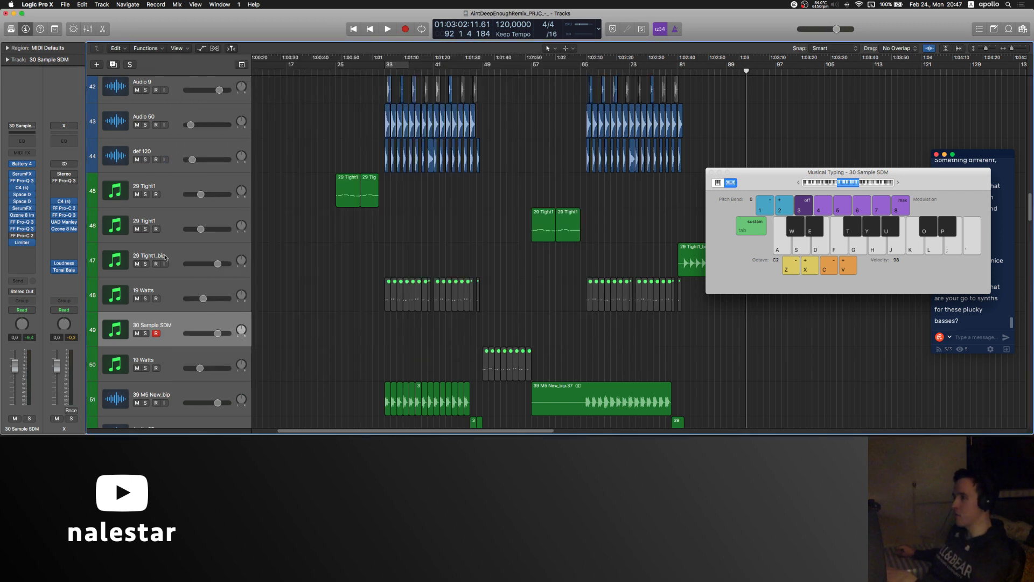
# Step: Add another software instrument track below 30 Sample SDM and load the New2 channel strip setting 29 SD+M Bruh
pyautogui.press('alt+super+s')
pyautogui.click(27, 130)
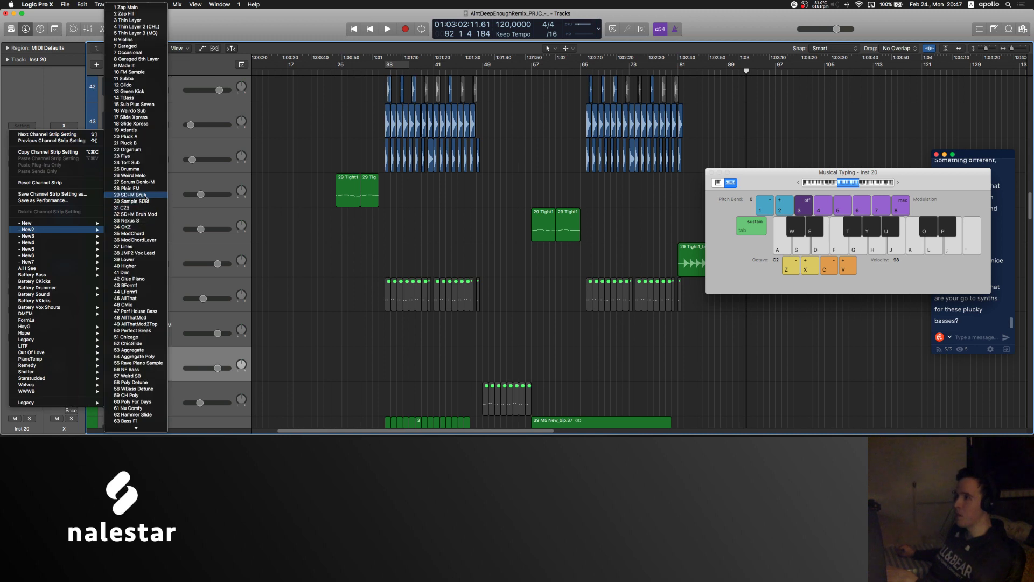
pyautogui.click(145, 195)
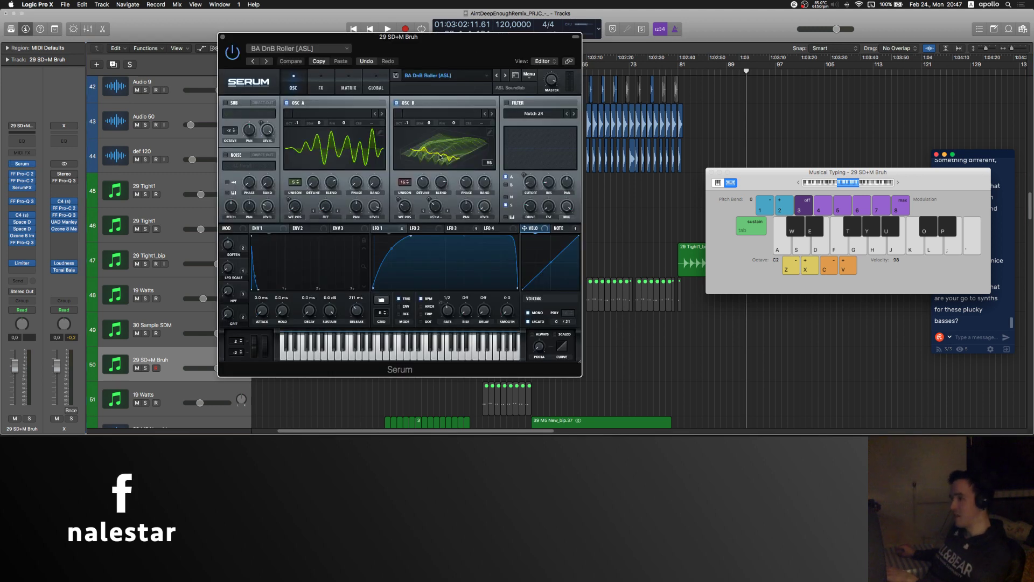
# Step: Play several bass notes through the Serum BA DnB Roller patch on 29 SD+M Bruh, and close Serum
pyautogui.press('h')
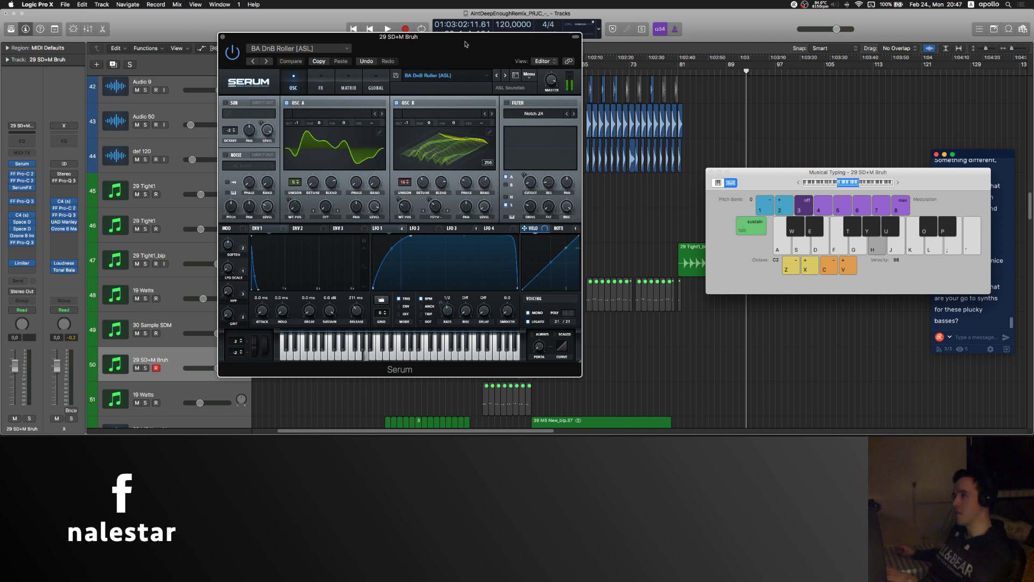
pyautogui.press('g')
pyautogui.press('f')
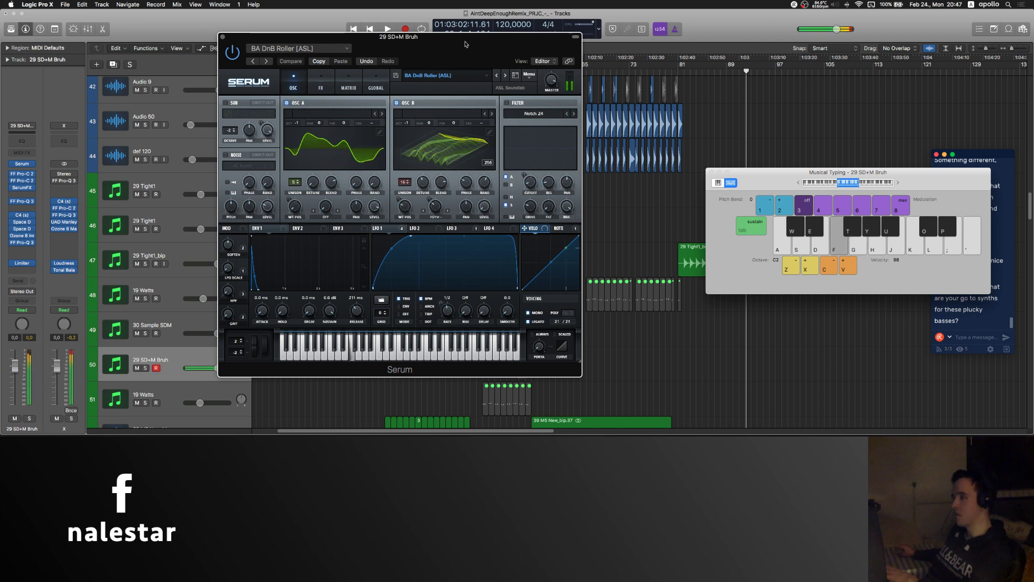
pyautogui.press('a')
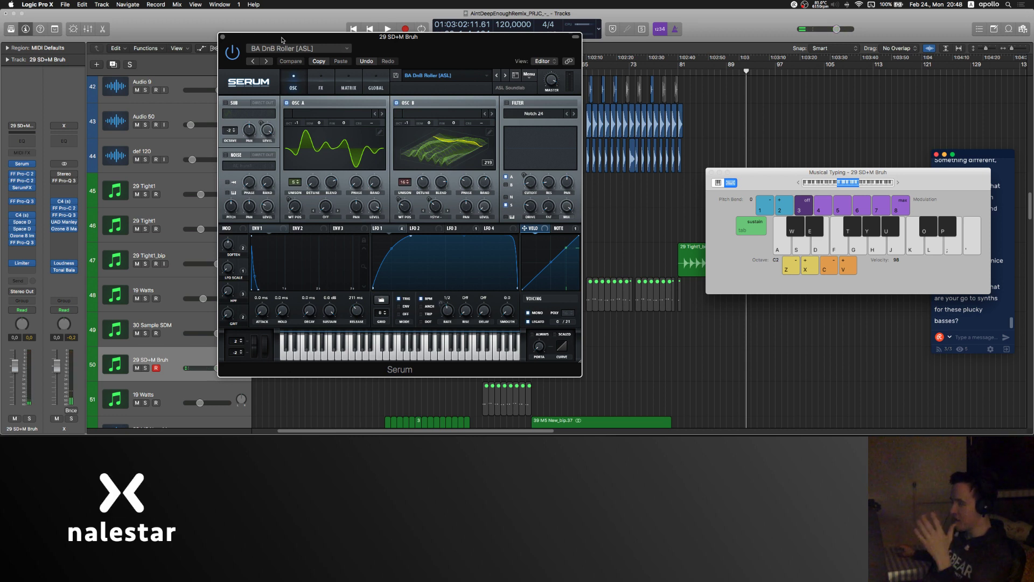
pyautogui.click(223, 37)
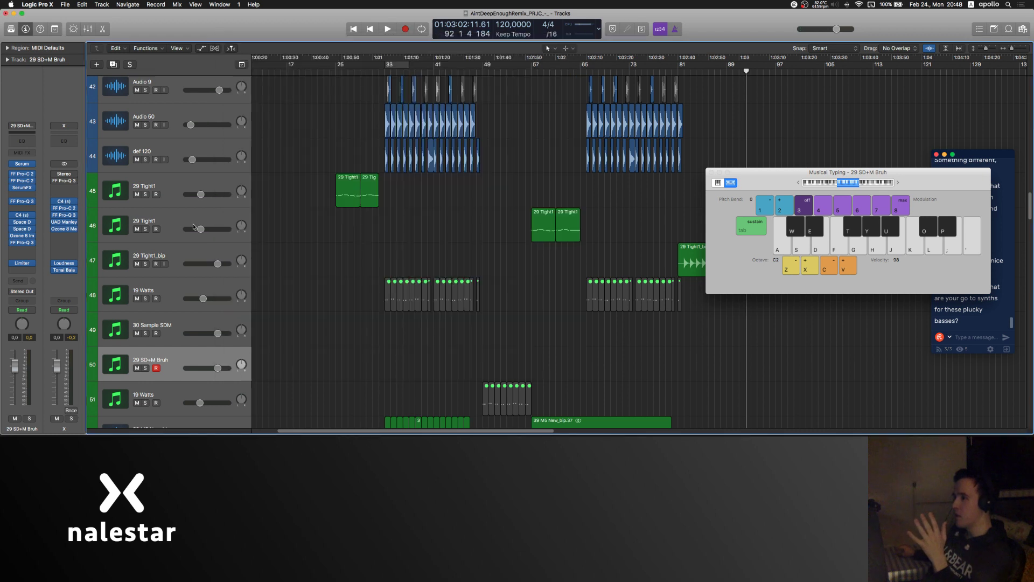
# Step: Reopen Battery 4 on the 30 Sample SDM track and remove the FF Pro-C 2 insert above the Limiter
pyautogui.click(177, 338)
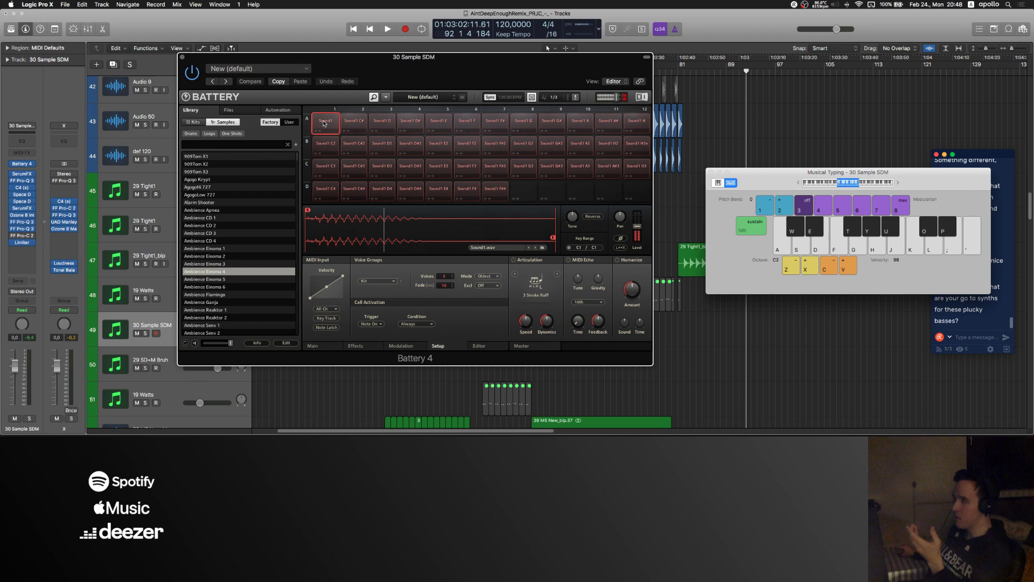
pyautogui.click(31, 237)
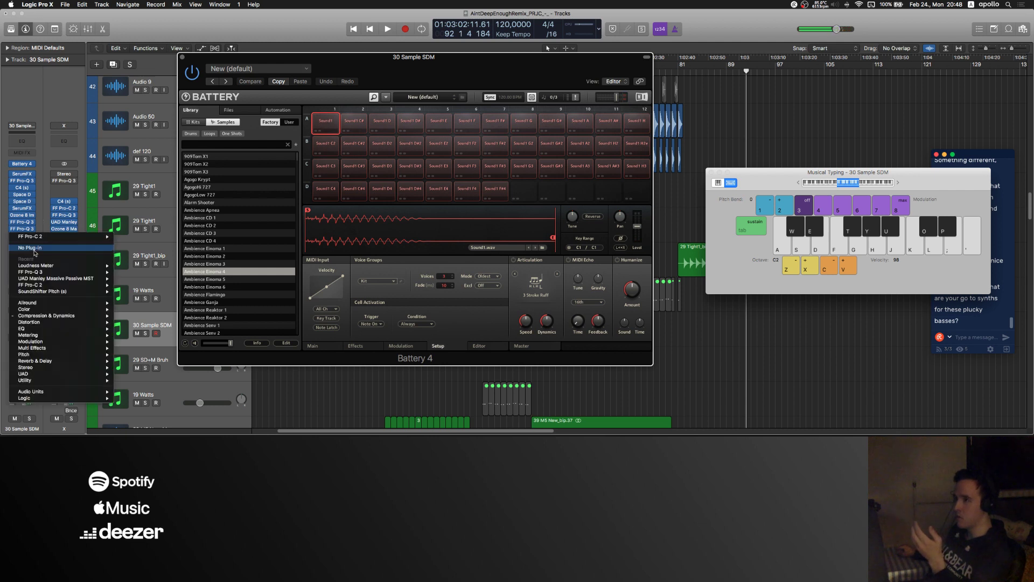
pyautogui.click(14, 248)
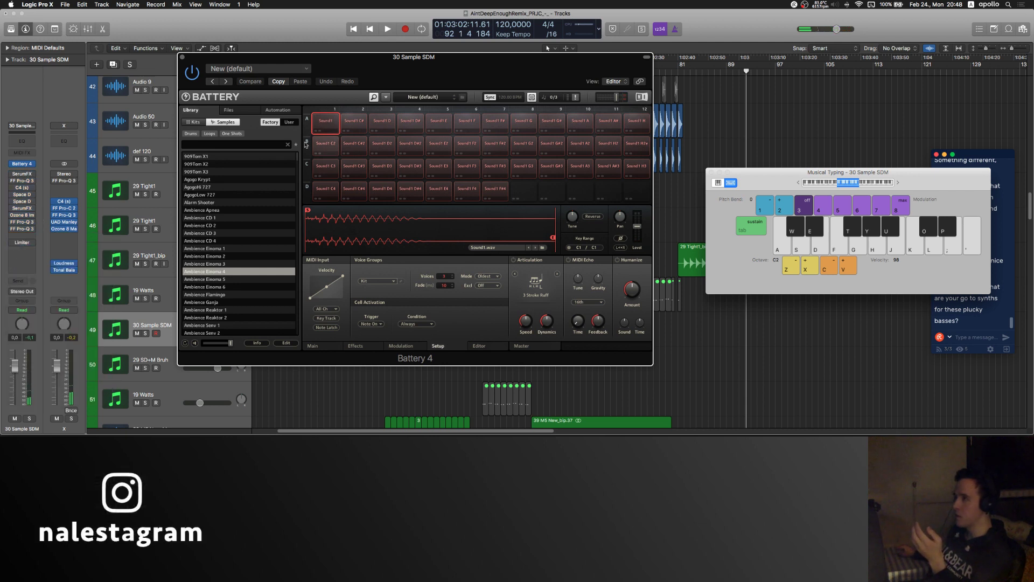
# Step: Audition several Sound1 sample cells in Battery 4 on 30 Sample SDM, and close Battery 4 and Musical Typing
pyautogui.click(355, 124)
pyautogui.click(381, 124)
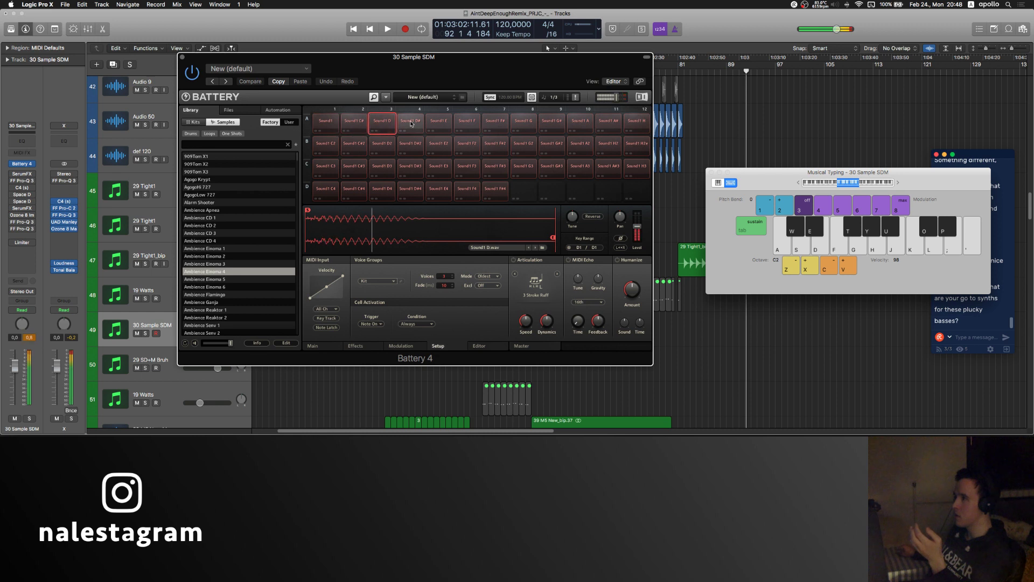
pyautogui.click(410, 123)
pyautogui.click(439, 123)
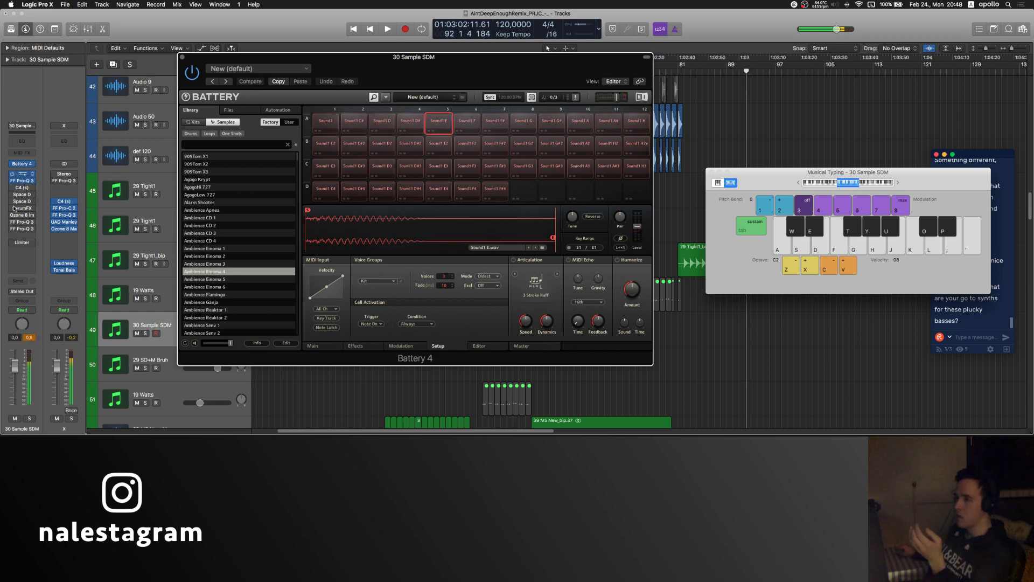
pyautogui.click(328, 121)
pyautogui.click(182, 57)
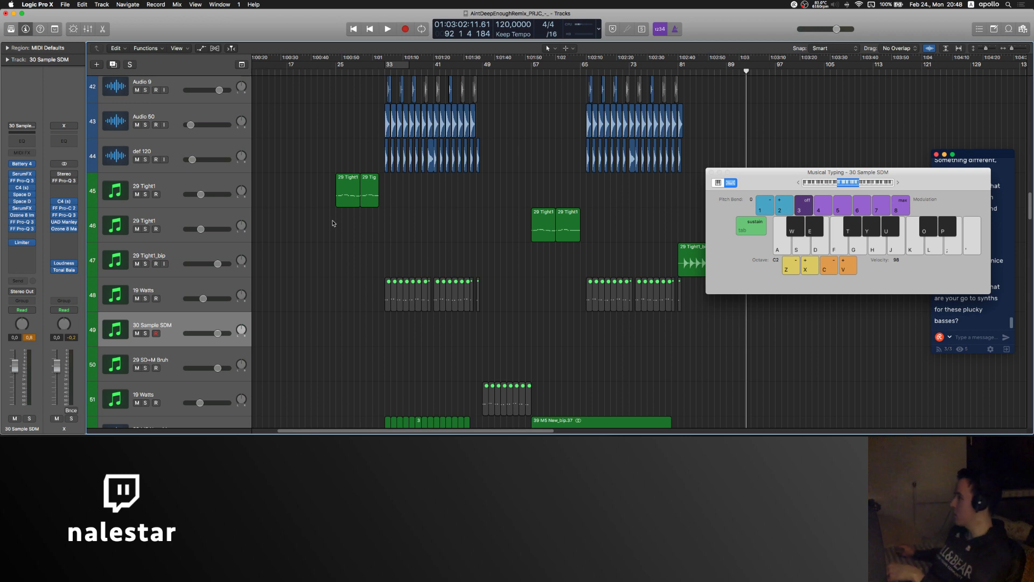
pyautogui.moveTo(762, 177); pyautogui.dragTo(673, 172)
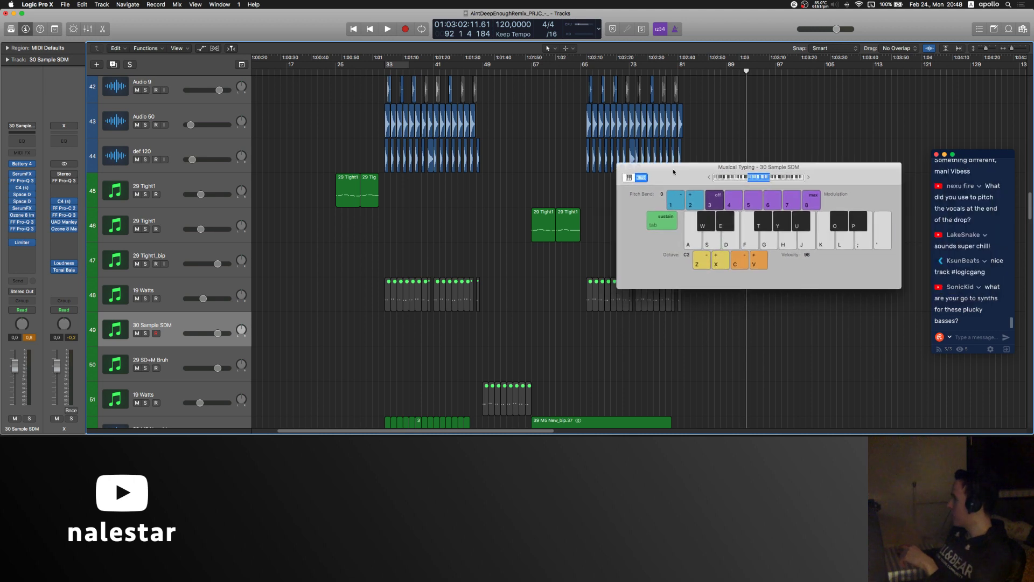
pyautogui.click(622, 167)
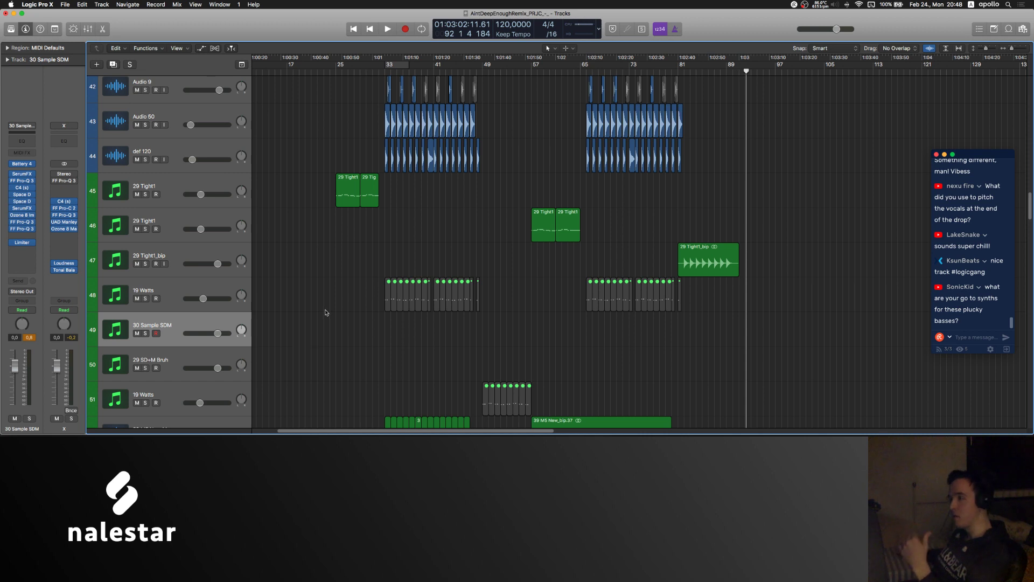
# Step: Delete the 30 Sample SDM and 29 SD+M Bruh tracks
pyautogui.hscroll(-5, 326, 312)
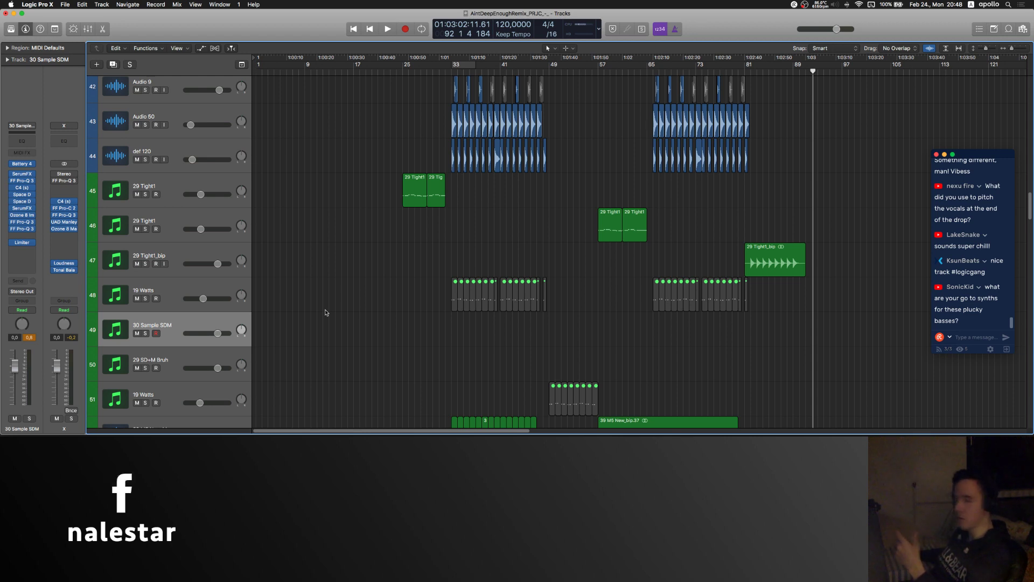
pyautogui.keyDown('ctrl'); pyautogui.keyDown('alt'); pyautogui.click(394, 312); pyautogui.keyUp('alt'); pyautogui.keyUp('ctrl')
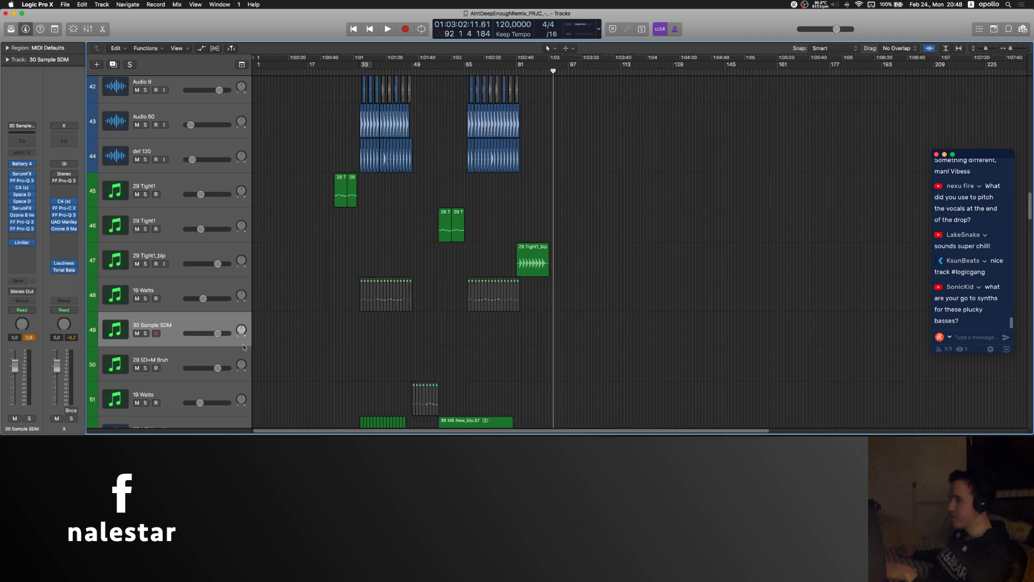
pyautogui.keyDown('shift'); pyautogui.click(213, 351); pyautogui.keyUp('shift')
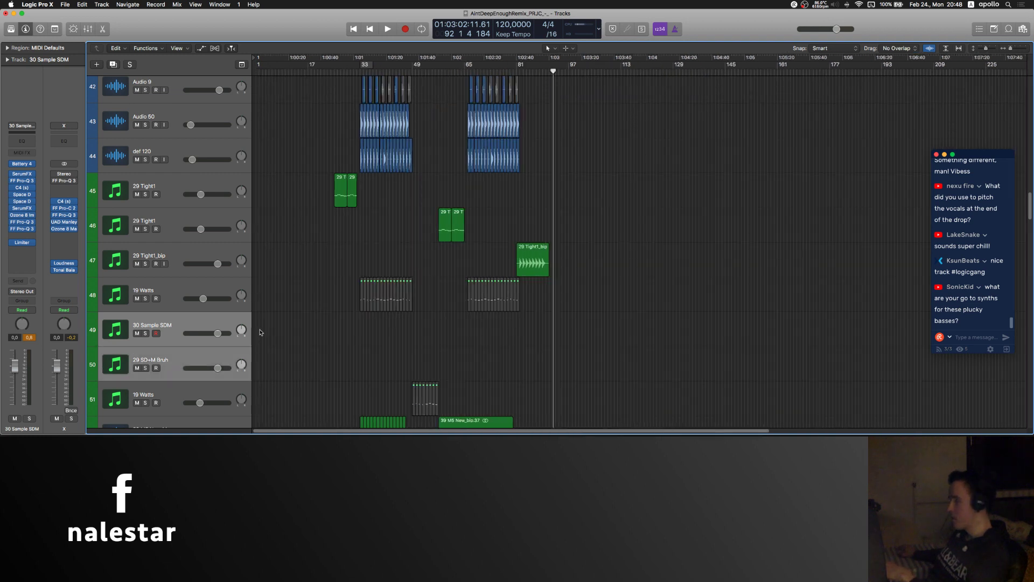
pyautogui.press('super+BackSpace')
pyautogui.press('super+Right')
pyautogui.press('super+Right')
pyautogui.press('super+Right')
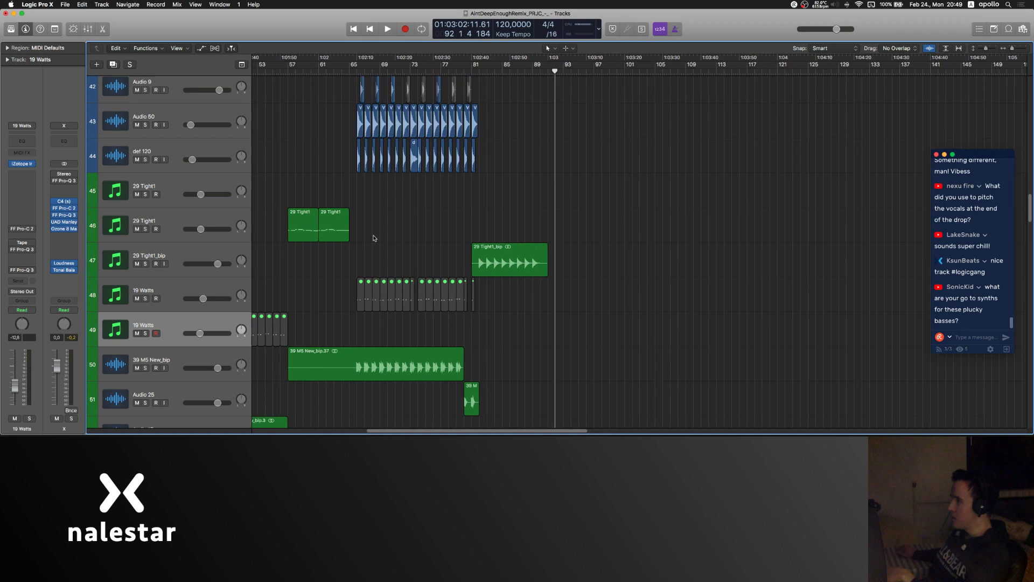
pyautogui.hscroll(-10, 375, 238)
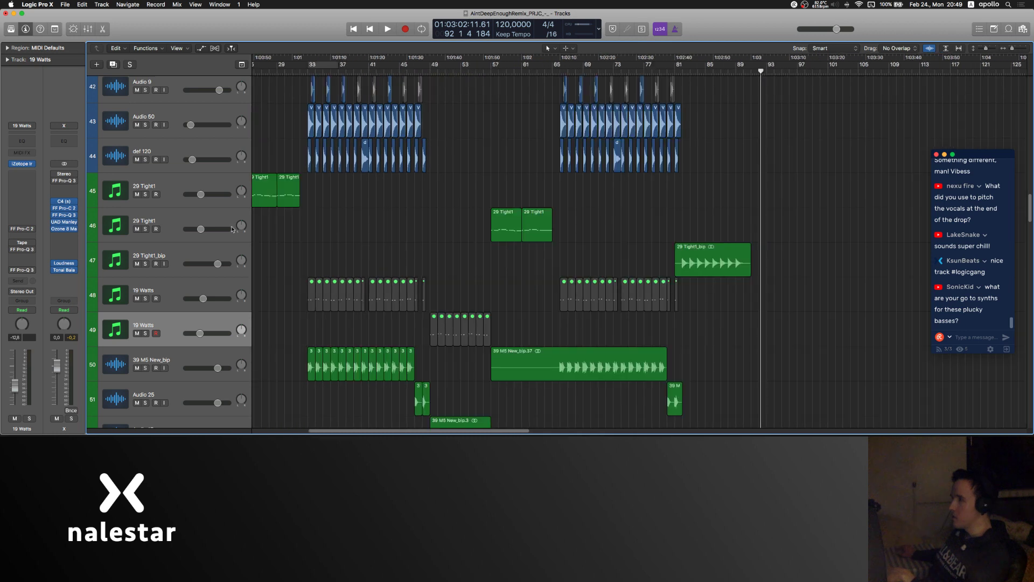
# Step: Add a software instrument track below def 120 and load the New7 channel strip setting 33 OTE Bass
pyautogui.click(232, 229)
pyautogui.click(182, 149)
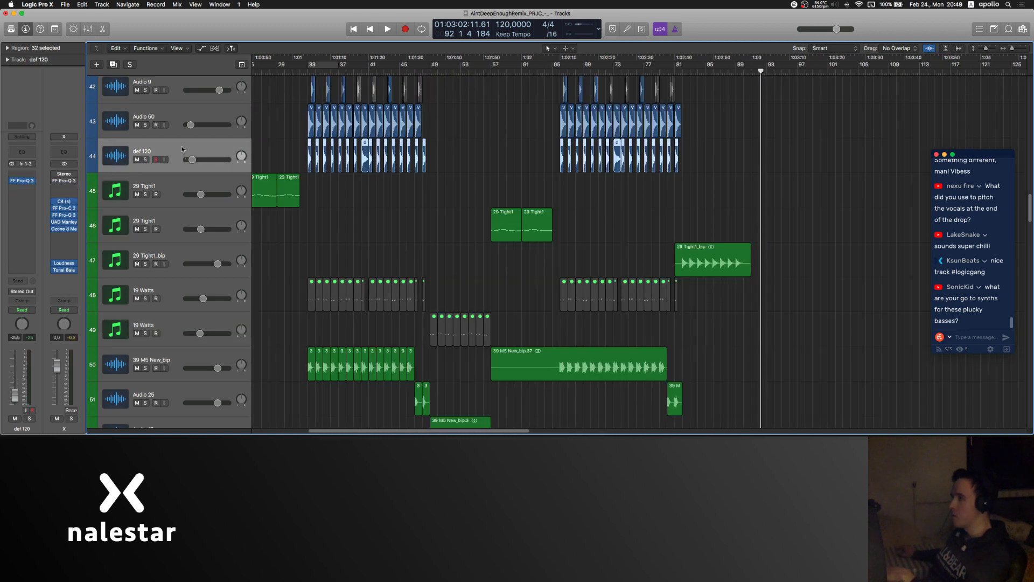
pyautogui.press('alt+super+s')
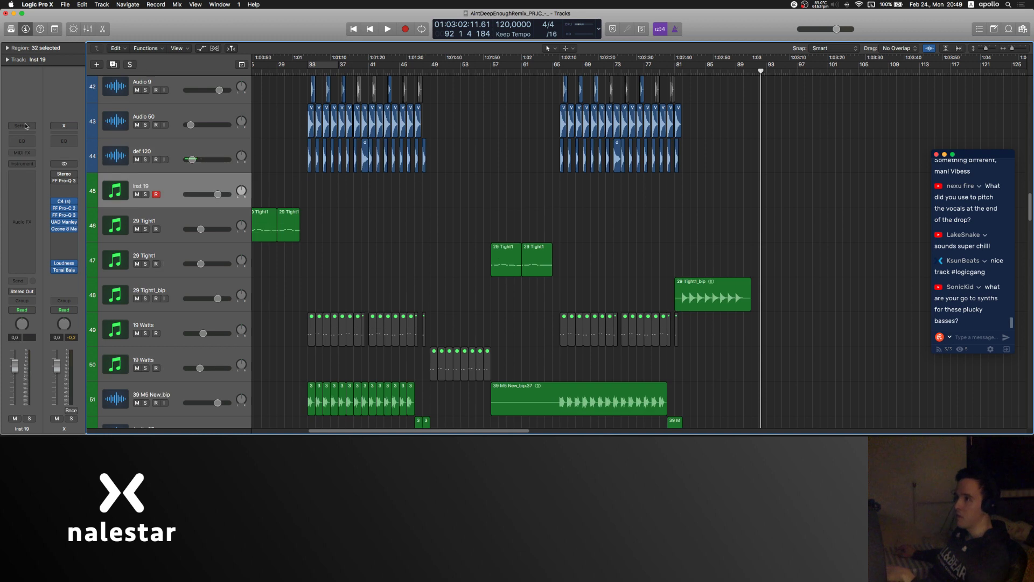
pyautogui.click(26, 126)
pyautogui.moveTo(32, 262)
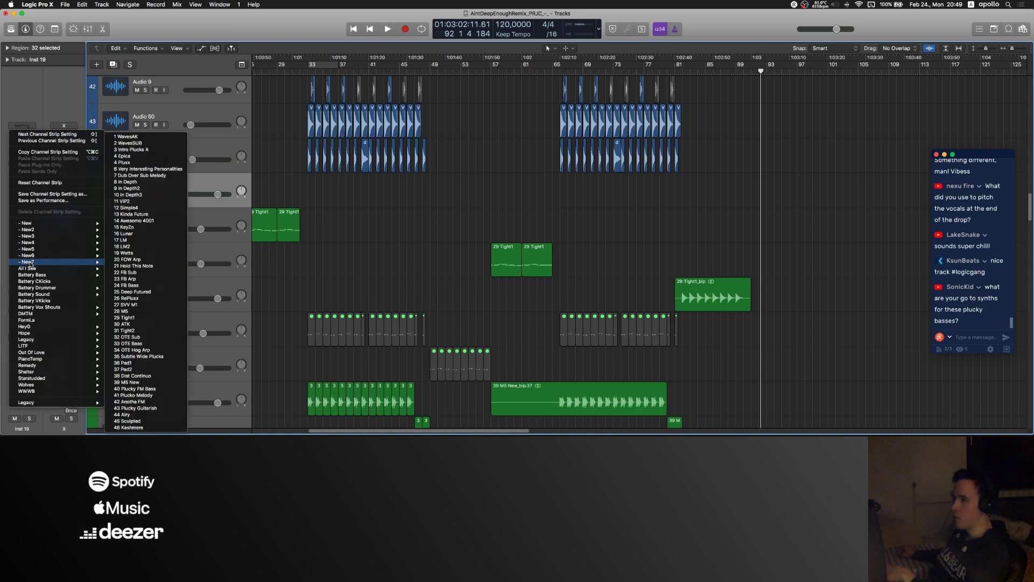
pyautogui.click(129, 343)
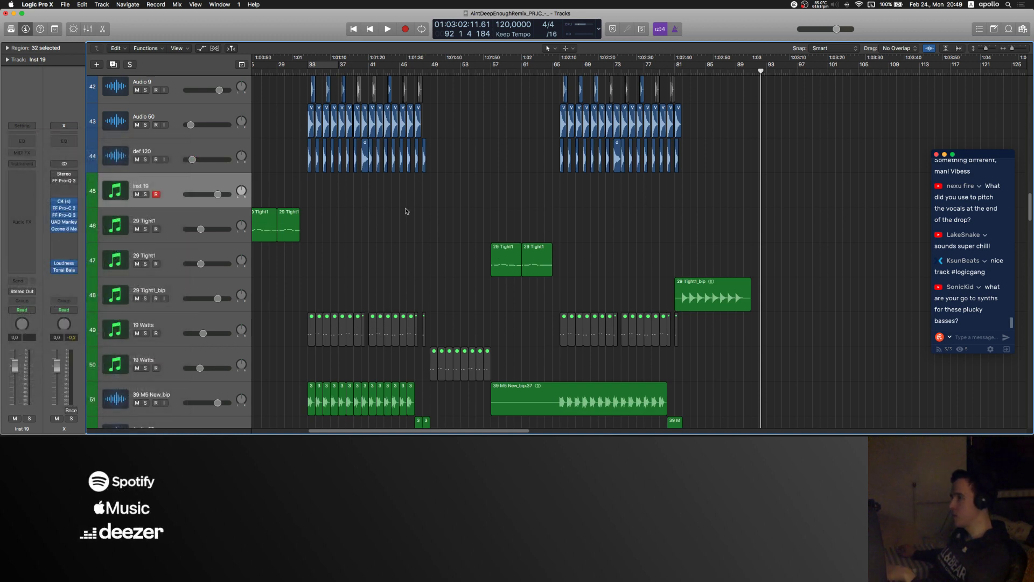
# Step: Audition the 33 OTE Bass patch with Musical Typing, raising the octave to C3, and close the keyboard
pyautogui.press('super+k')
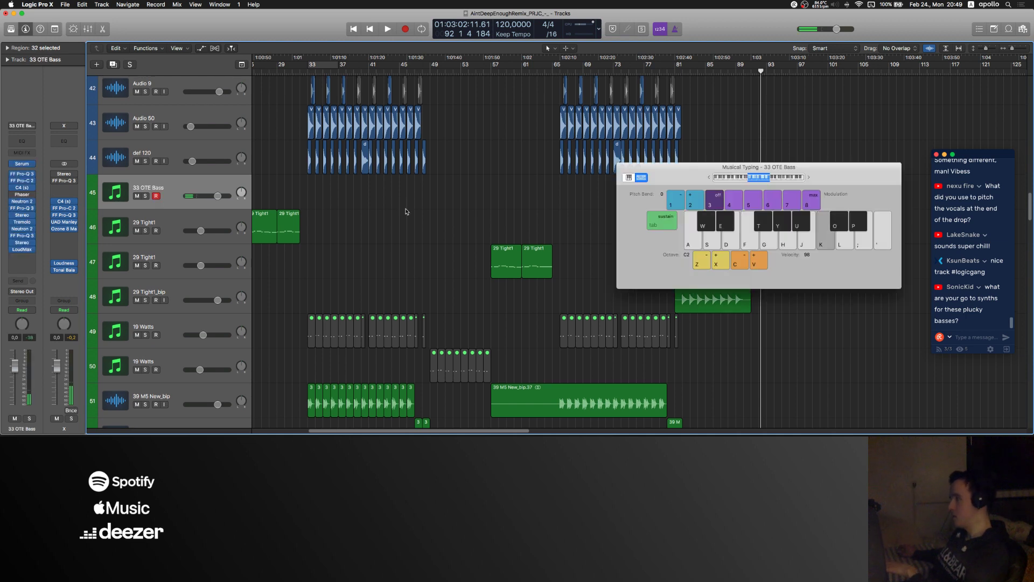
pyautogui.press('h')
pyautogui.press('x')
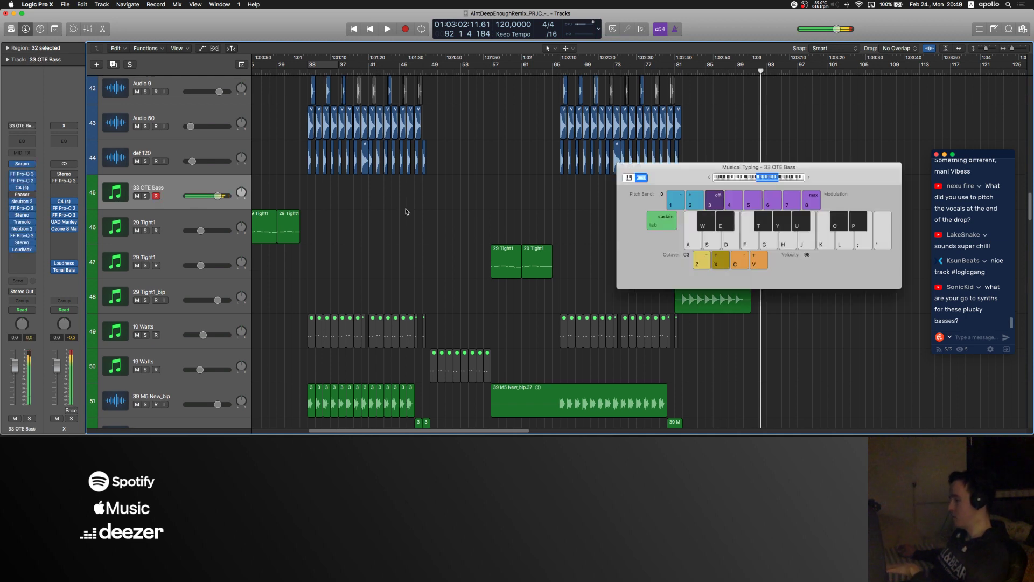
pyautogui.press('l')
pyautogui.press('g')
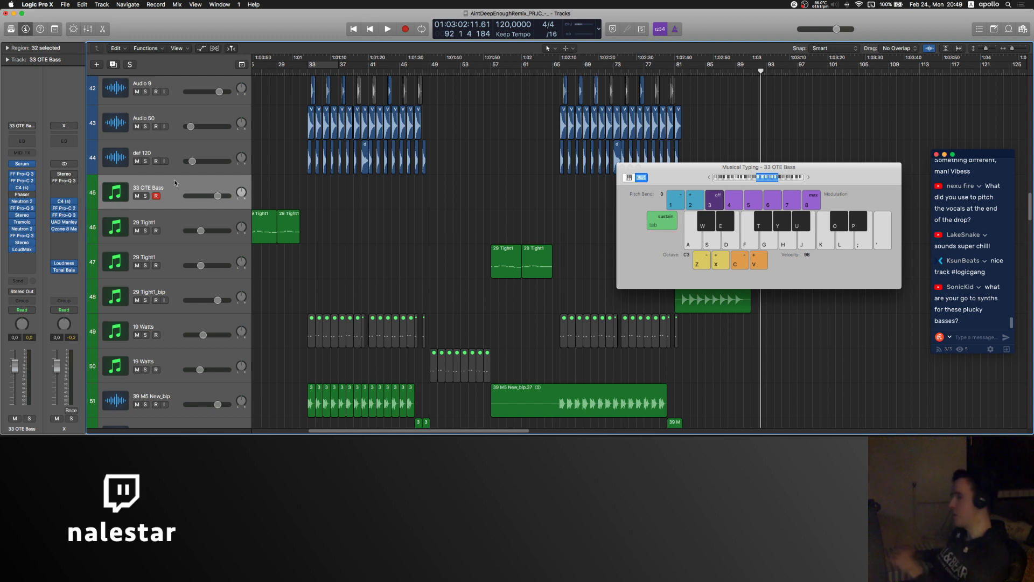
pyautogui.press('super+k')
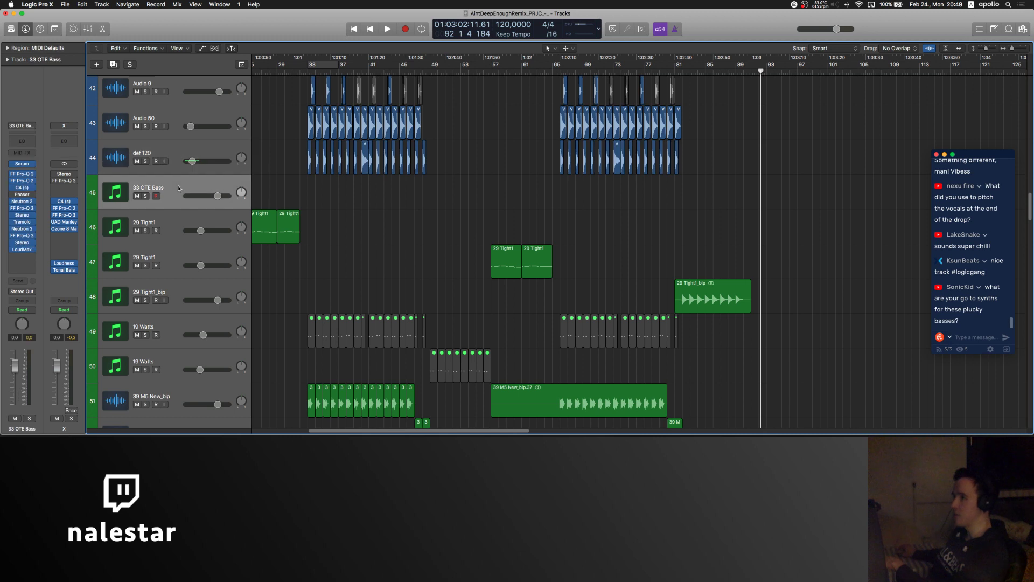
# Step: Delete the 33 OTE Bass track
pyautogui.press('super+BackSpace')
pyautogui.click(358, 222)
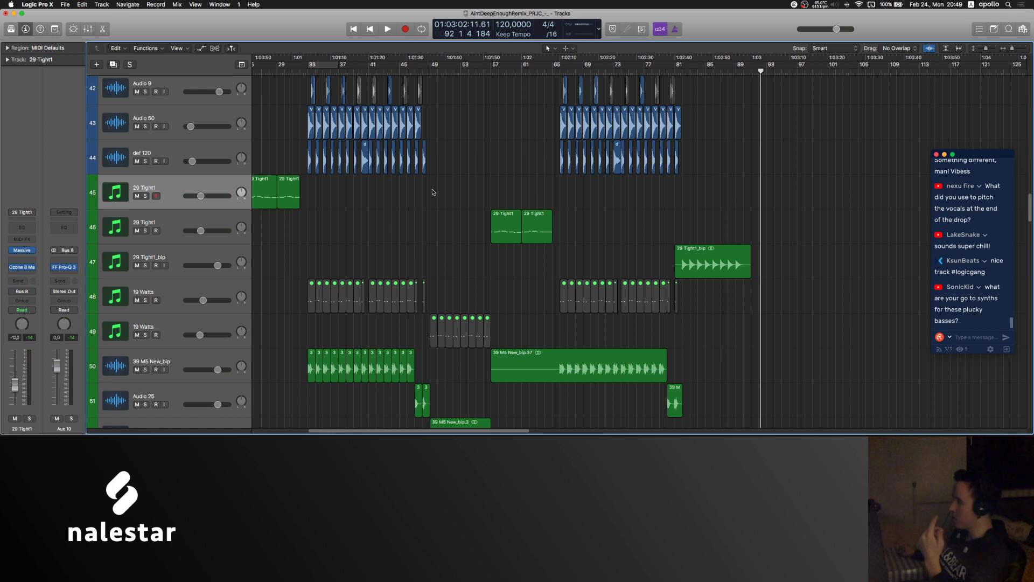
pyautogui.press('super+Left')
pyautogui.hscroll(-5, 433, 190)
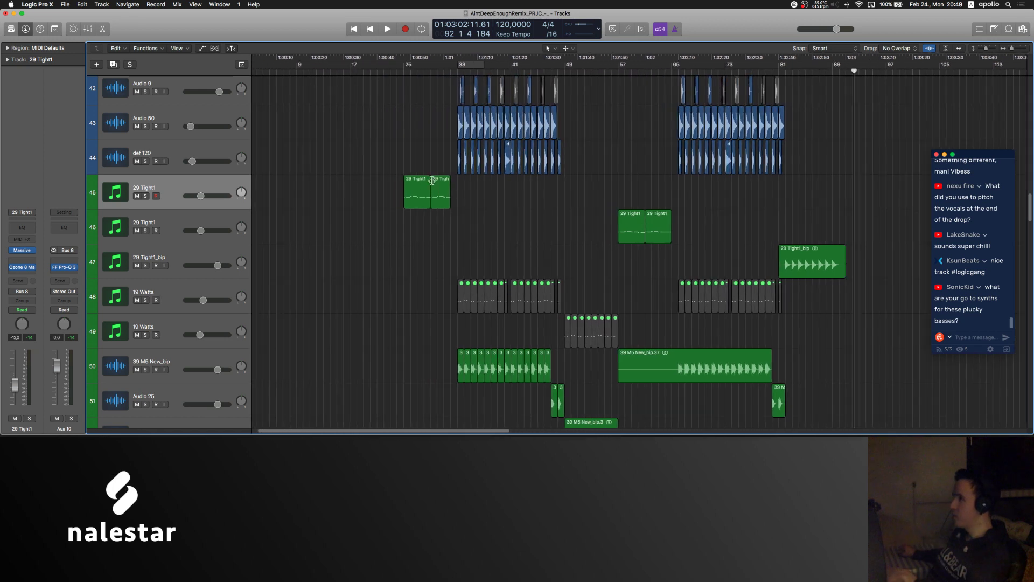
# Step: Select the Ghost track, place the playhead at bar 16 and save the project
pyautogui.click(416, 70)
pyautogui.scroll(20, 285, 151)
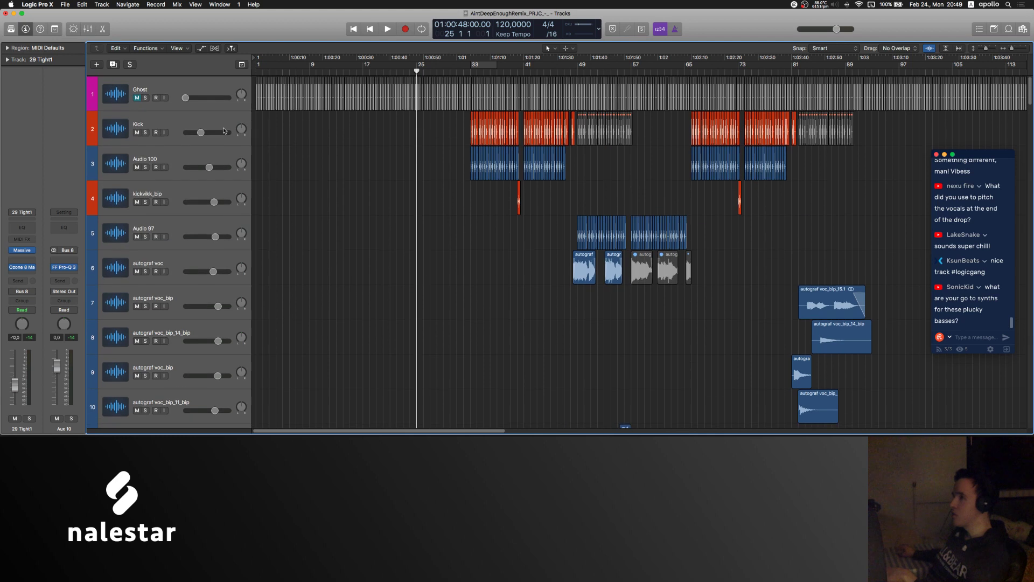
pyautogui.click(188, 82)
pyautogui.press('super+Left')
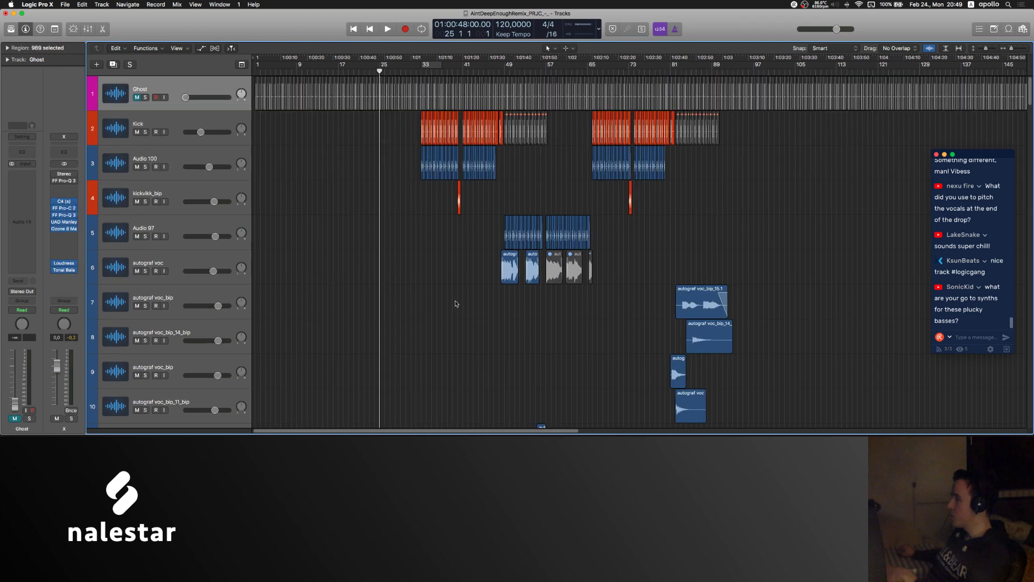
pyautogui.scroll(-6, 456, 303)
pyautogui.scroll(-20, 456, 303)
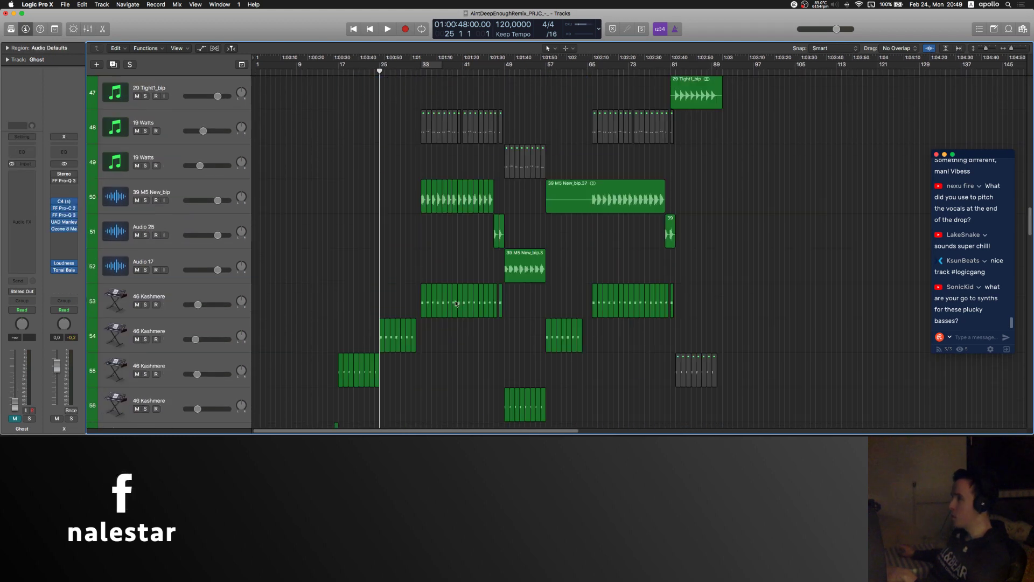
pyautogui.scroll(-13, 455, 303)
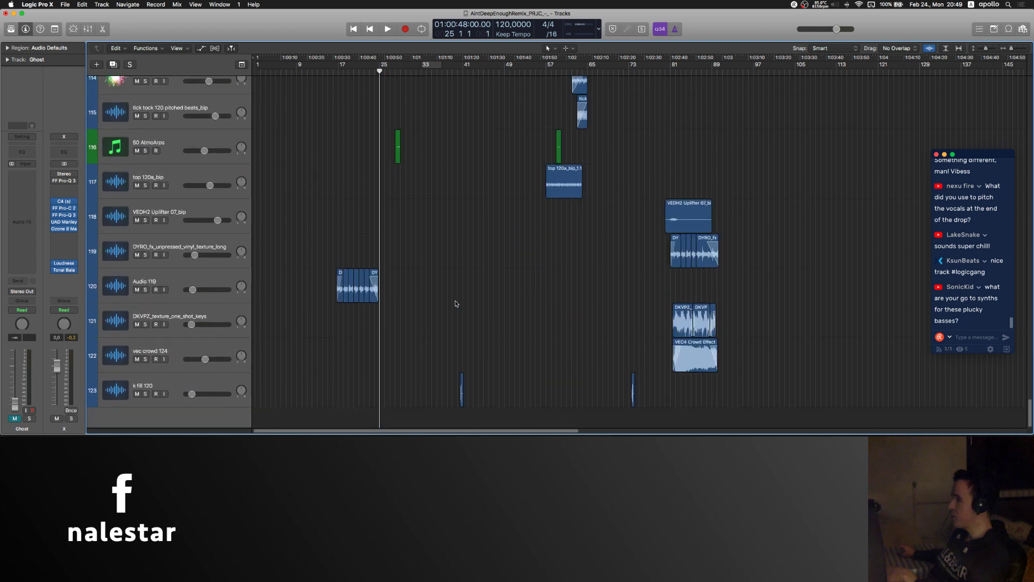
pyautogui.click(334, 70)
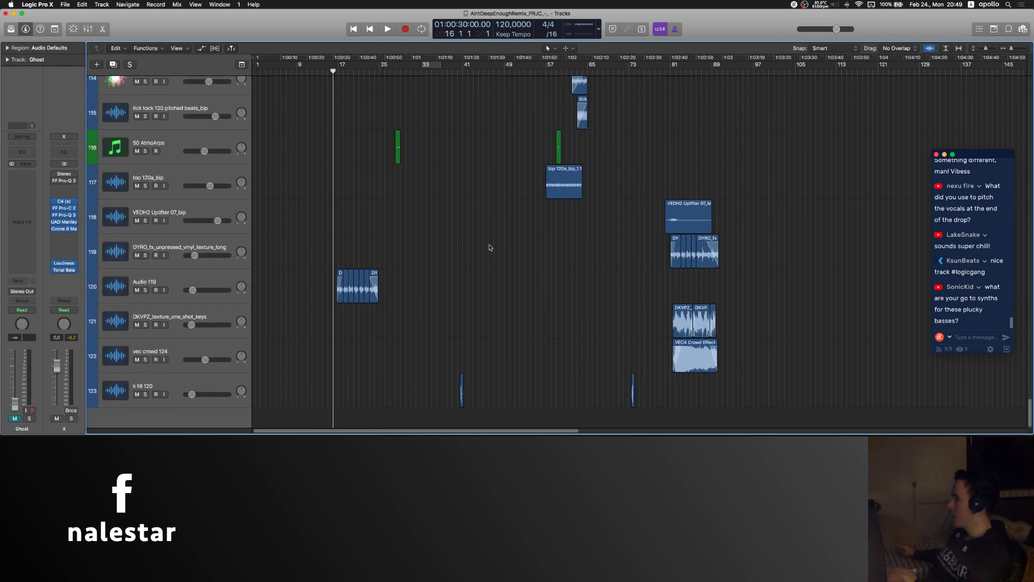
pyautogui.press('super+s')
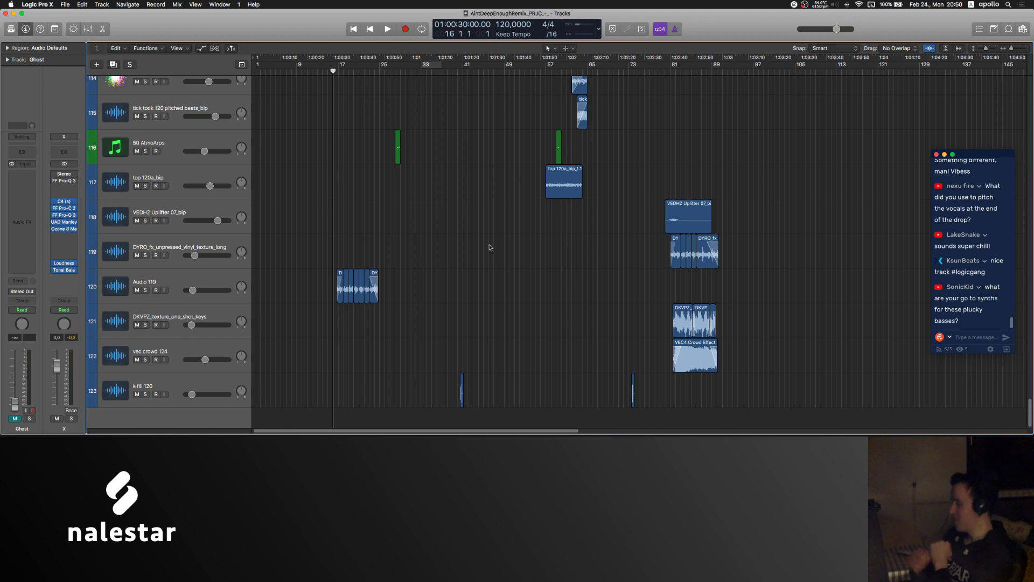
# Step: Play the remix from bar 16, show the master's Loudness Meter and briefly inspect the UAD Manley Massive Passive
pyautogui.press('space')
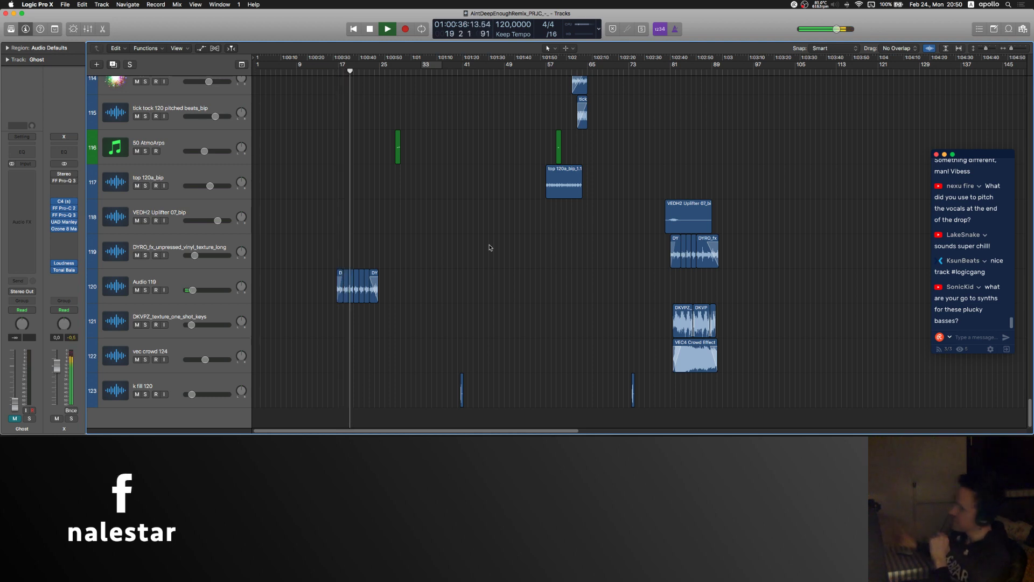
pyautogui.click(66, 263)
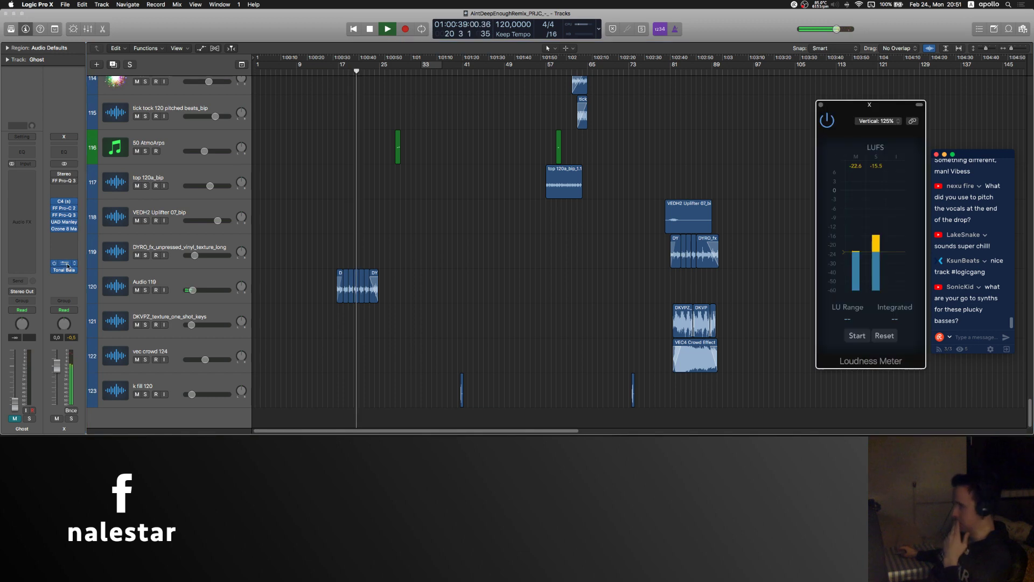
pyautogui.click(66, 222)
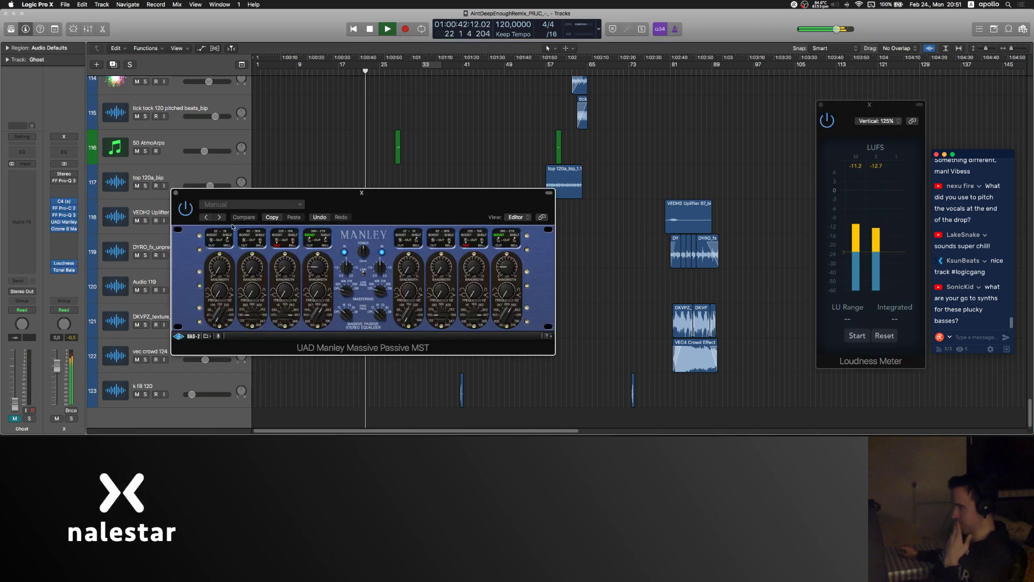
pyautogui.click(175, 191)
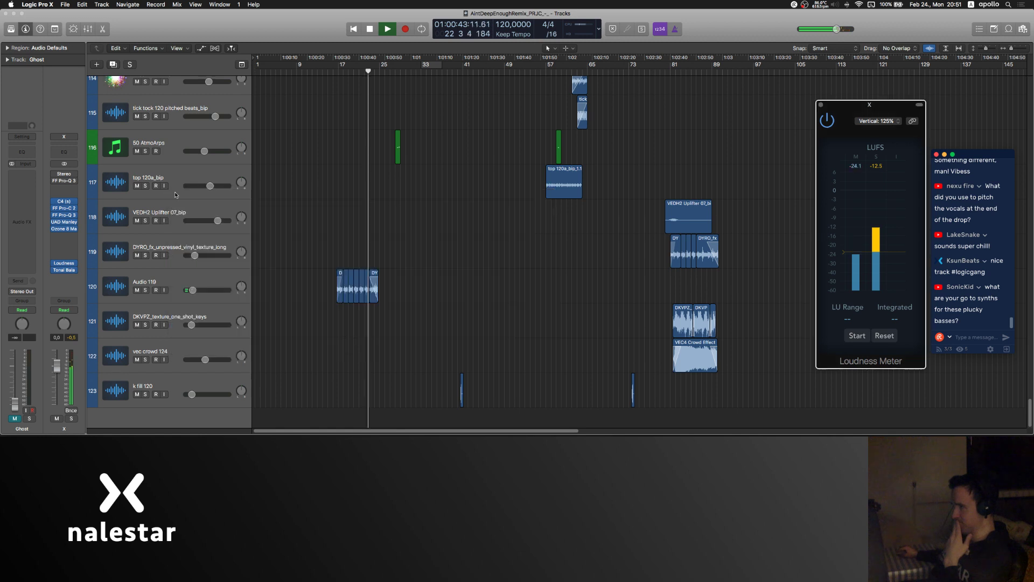
# Step: Open the master's Ozone 8 Maximizer and compare the playing mix with its processing bypassed and active, clearing the master's peak reading
pyautogui.click(65, 230)
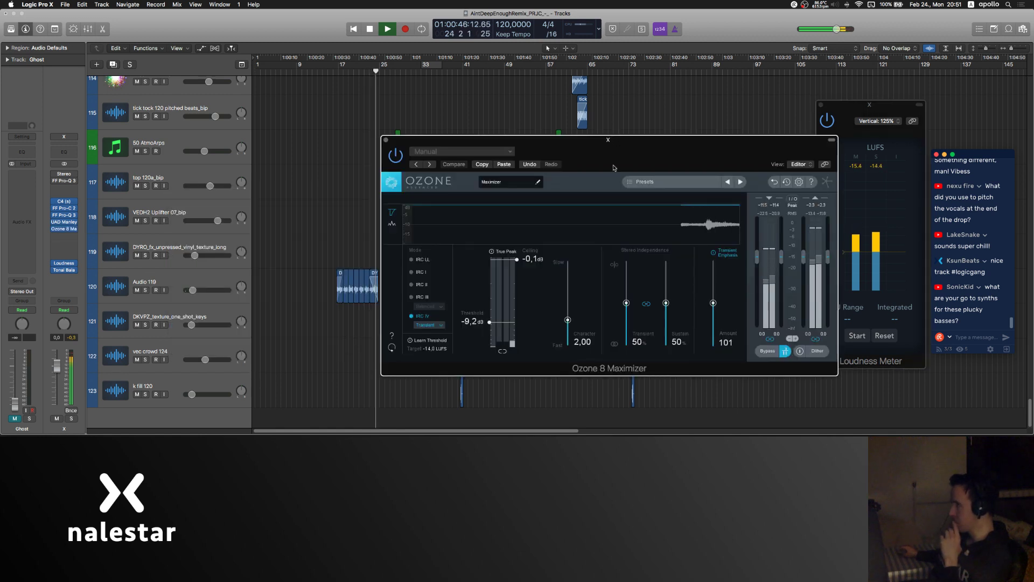
pyautogui.moveTo(656, 152); pyautogui.dragTo(606, 134)
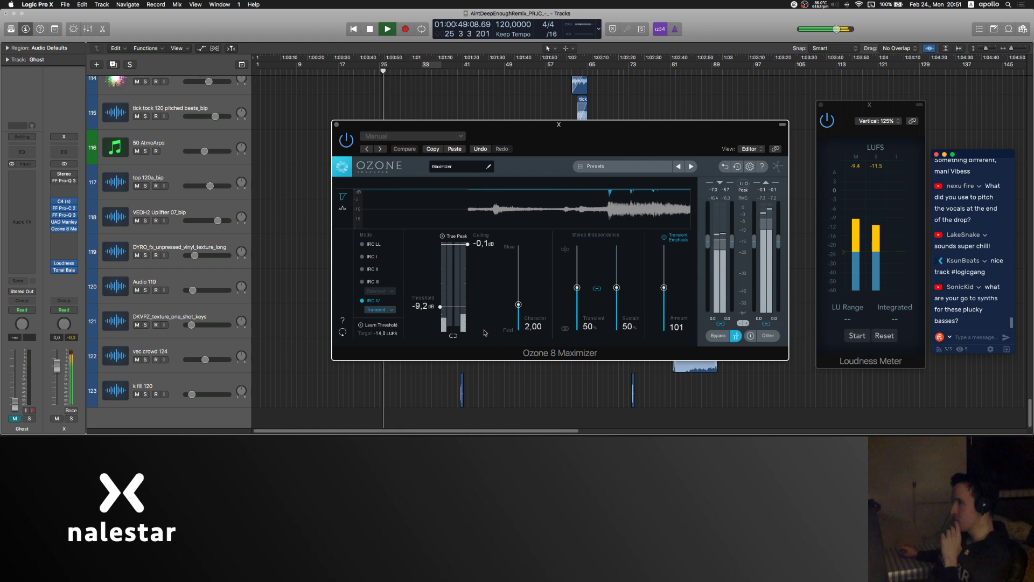
pyautogui.click(724, 337)
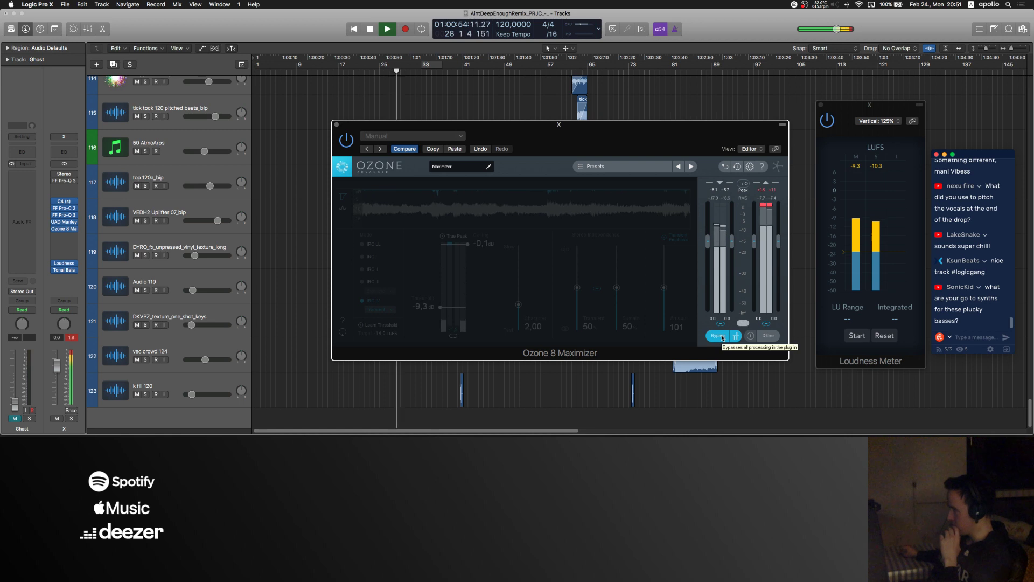
pyautogui.click(723, 337)
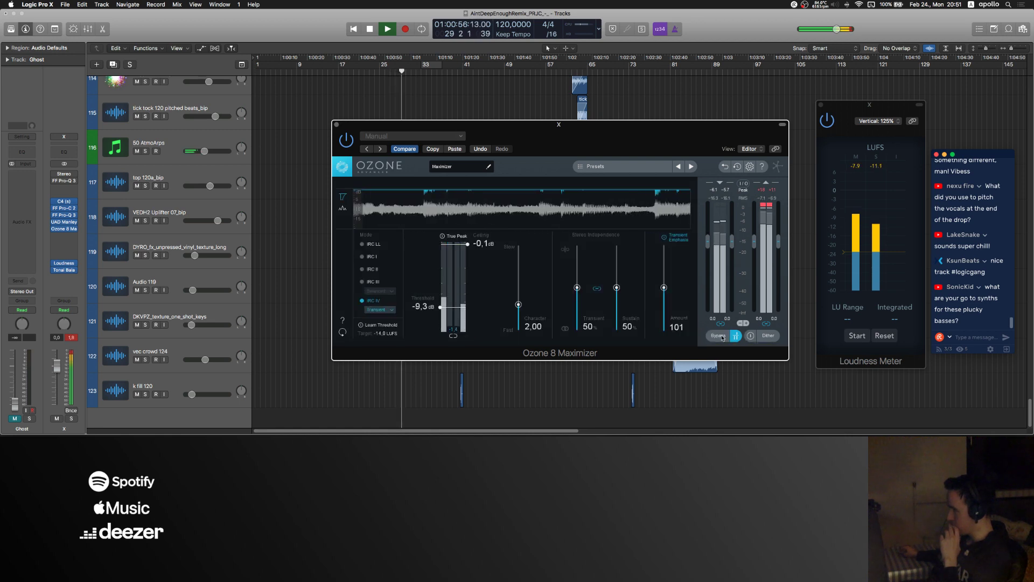
pyautogui.click(720, 336)
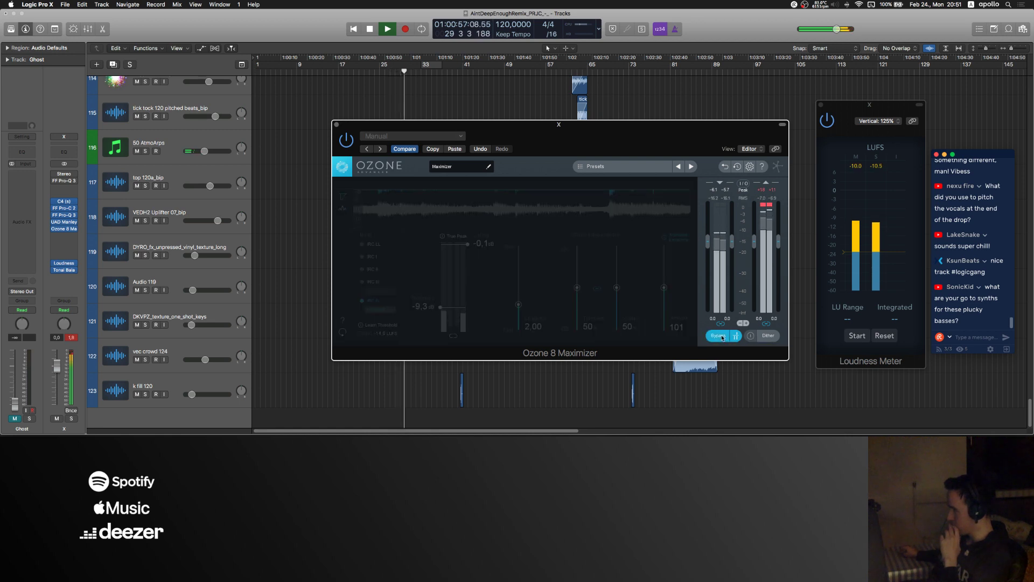
pyautogui.click(721, 336)
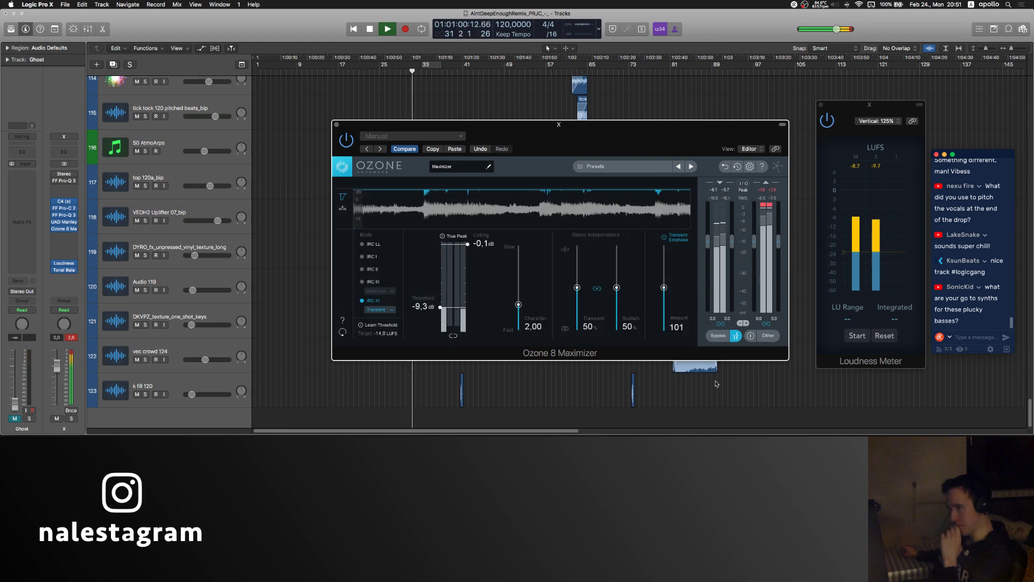
pyautogui.click(71, 338)
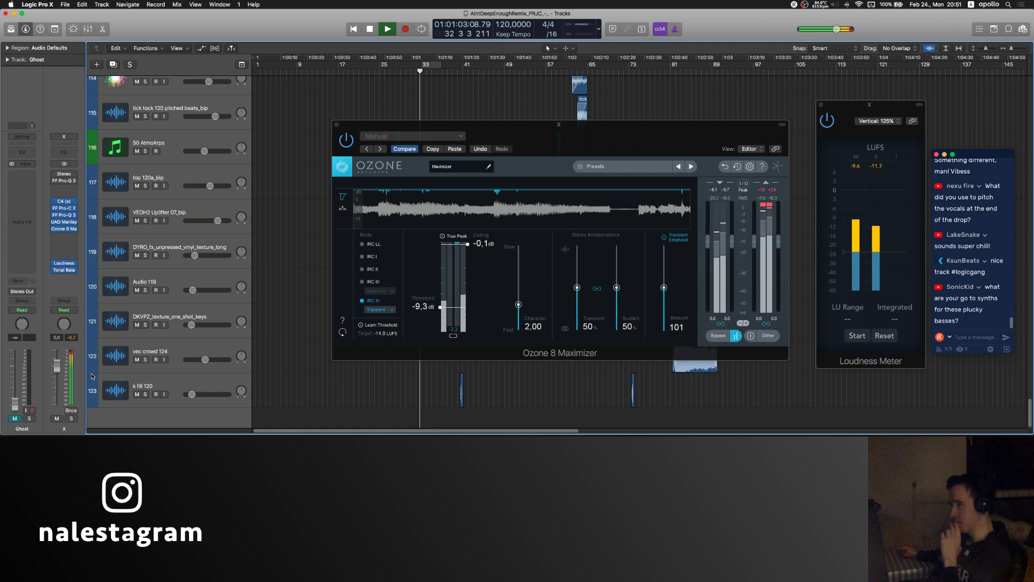
pyautogui.click(718, 336)
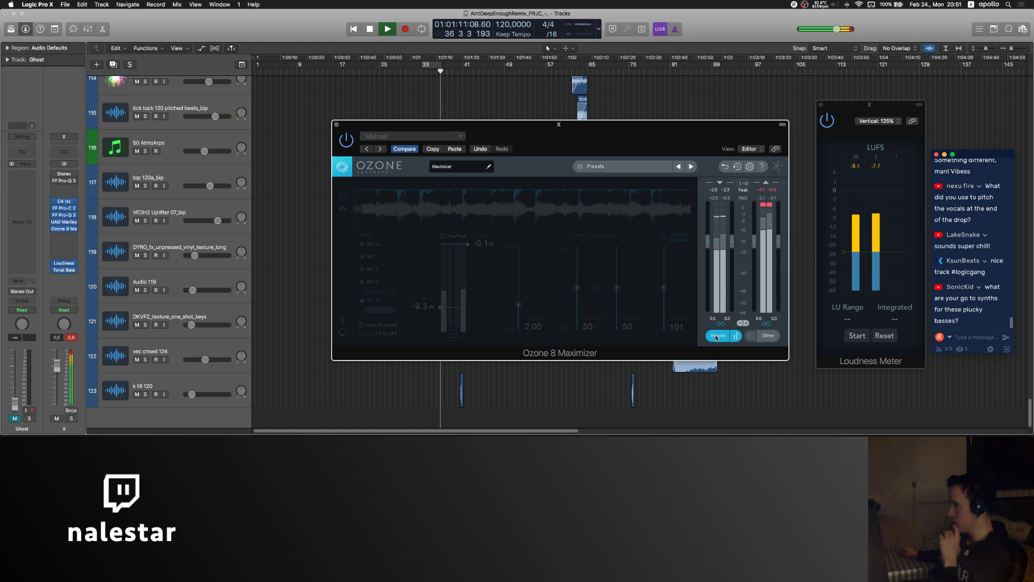
pyautogui.click(717, 336)
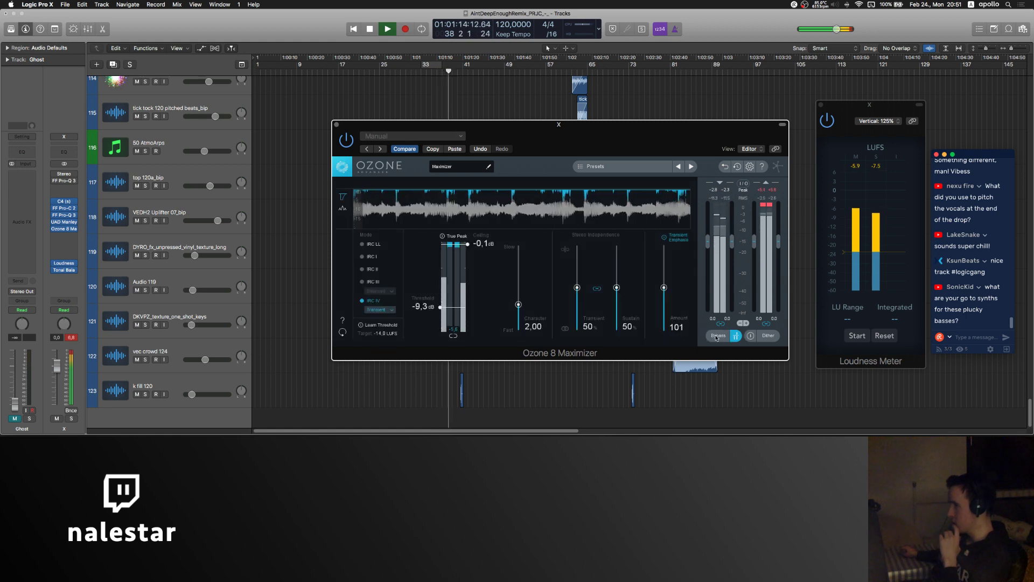
# Step: Close the Maximizer, select the Audio 100 track and set its Aux 4 bus fader to 2.0 dB
pyautogui.scroll(8, 113, 332)
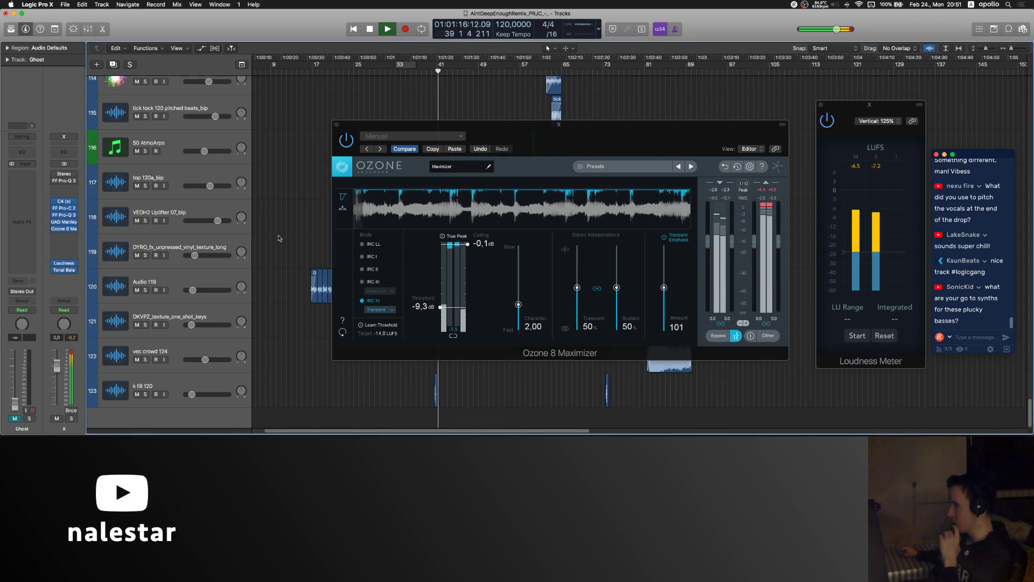
pyautogui.scroll(20, 285, 237)
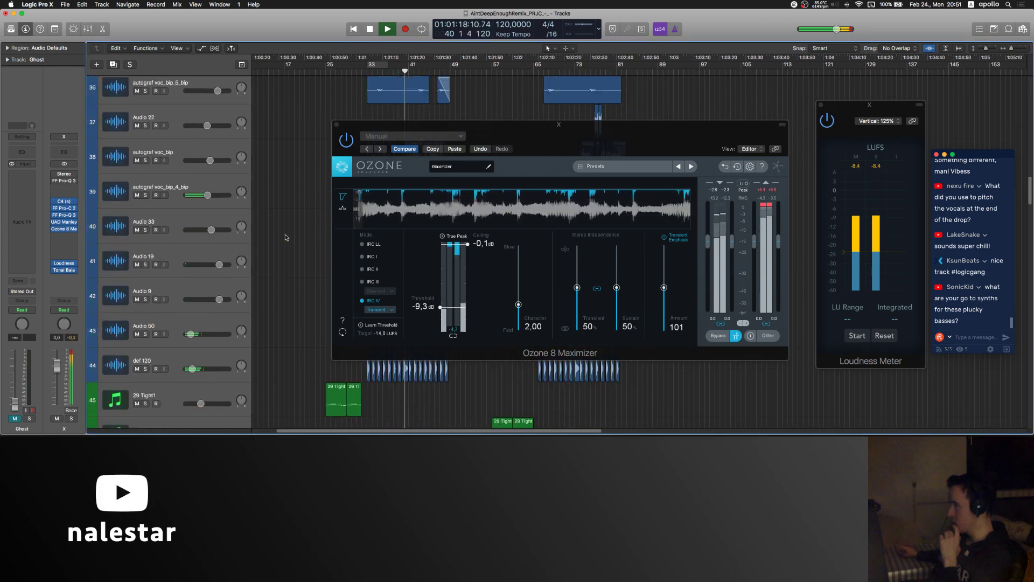
pyautogui.press('super+w')
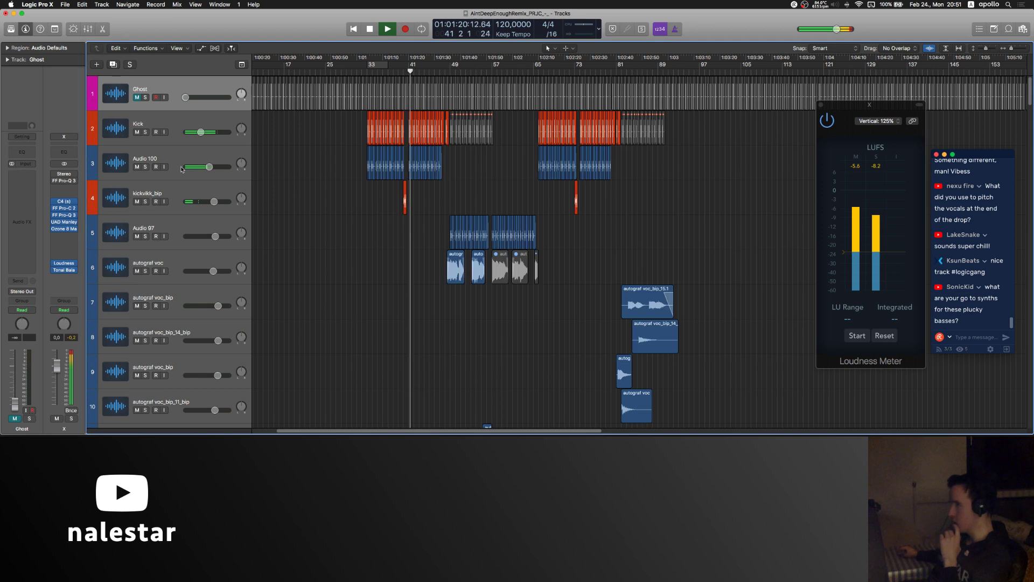
pyautogui.click(180, 158)
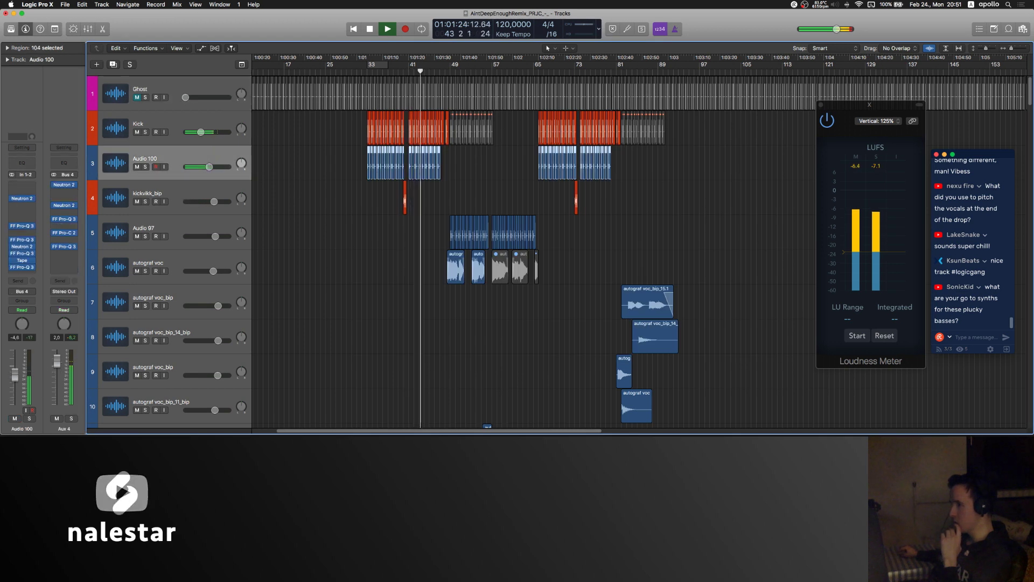
pyautogui.moveTo(59, 361); pyautogui.dragTo(61, 362)
# Step: Select the 39 M5 New_bip track and briefly audition the 46 Kashmere track 53 in solo
pyautogui.scroll(-15, 365, 308)
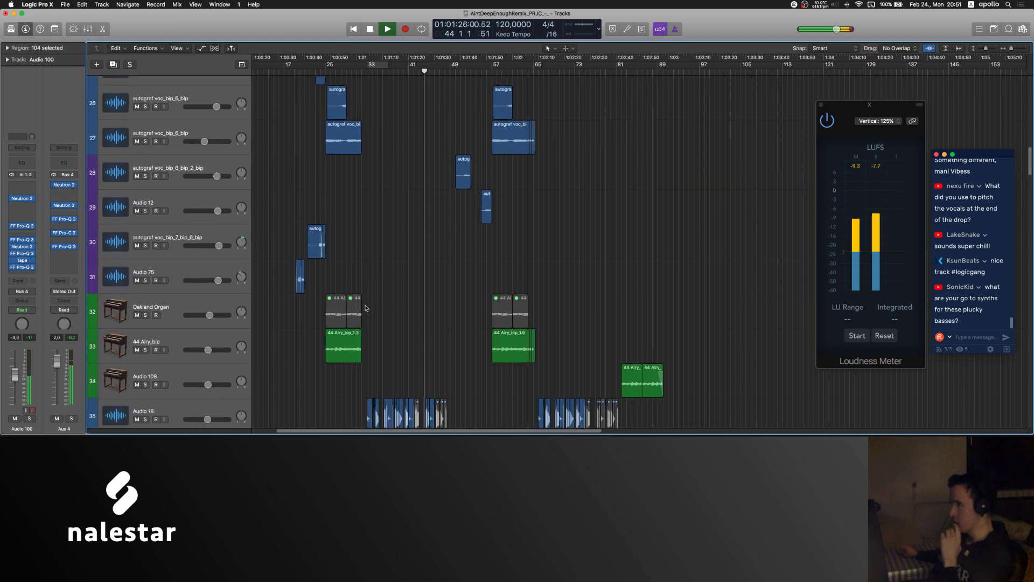
pyautogui.scroll(-15, 365, 308)
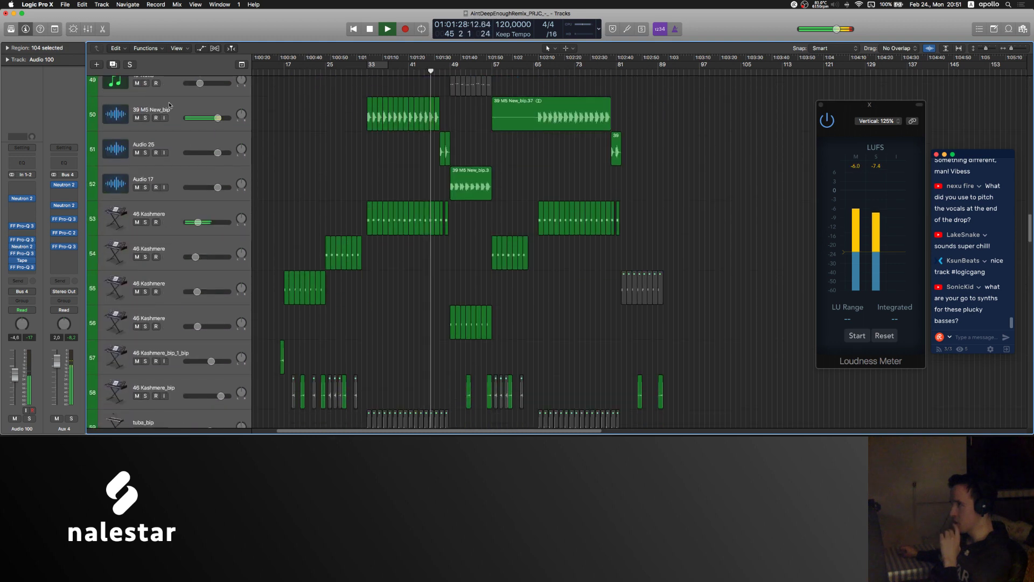
pyautogui.click(169, 106)
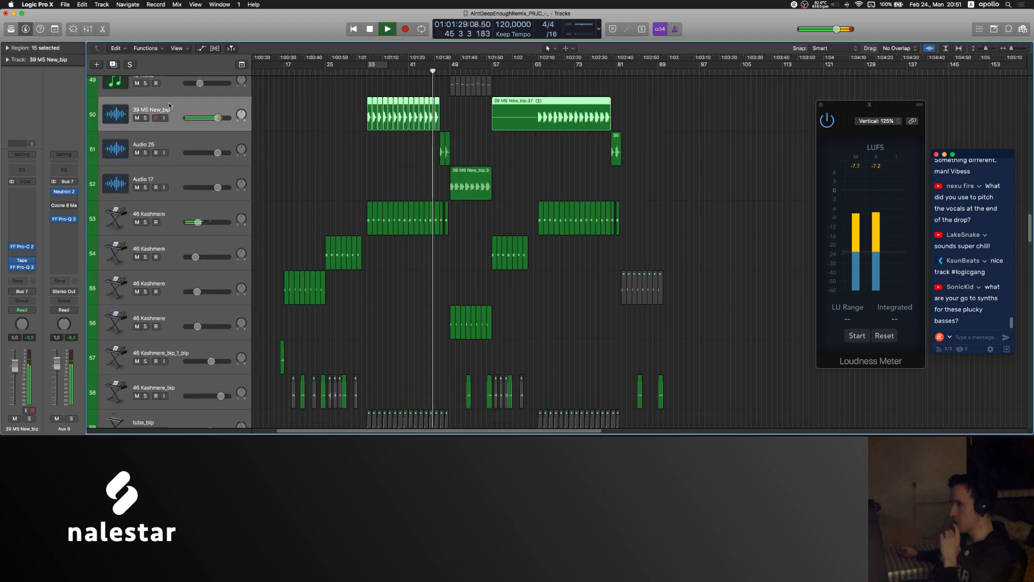
pyautogui.click(145, 222)
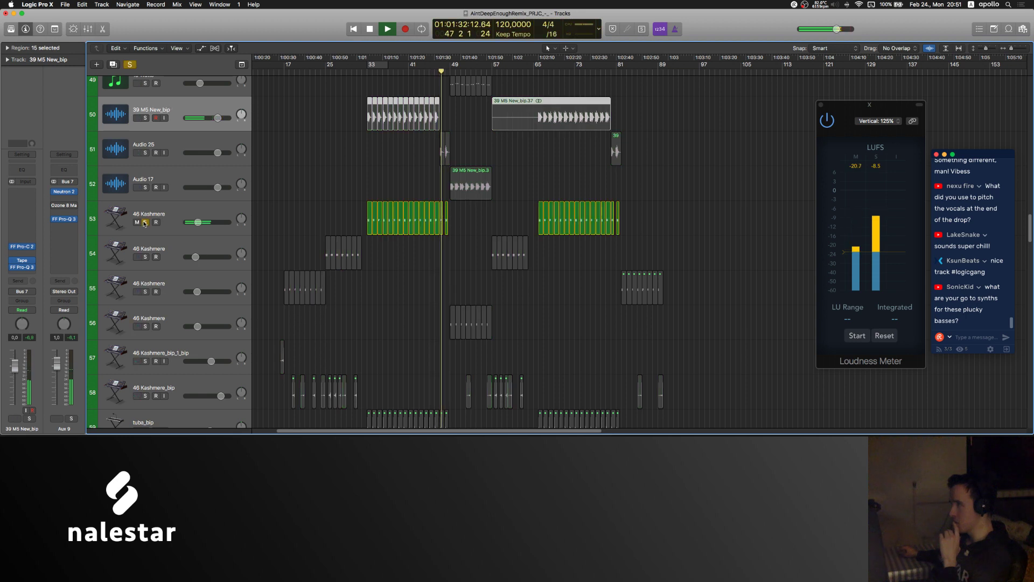
pyautogui.click(145, 222)
# Step: Replay from just before bar 33, mute 46 Kashmere on track 53 and slightly raise the Aux 9 bus fader
pyautogui.click(360, 71)
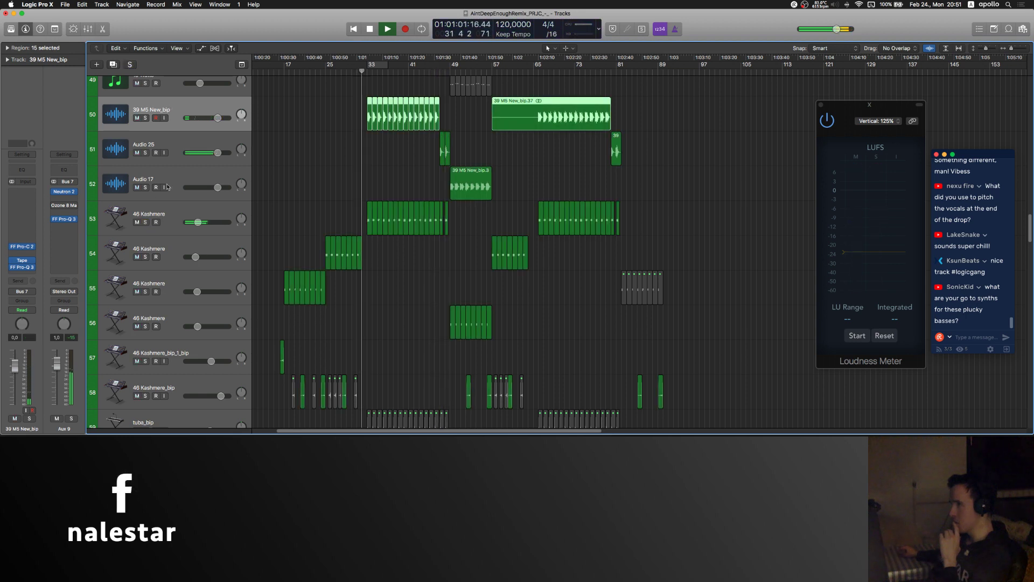
pyautogui.click(137, 222)
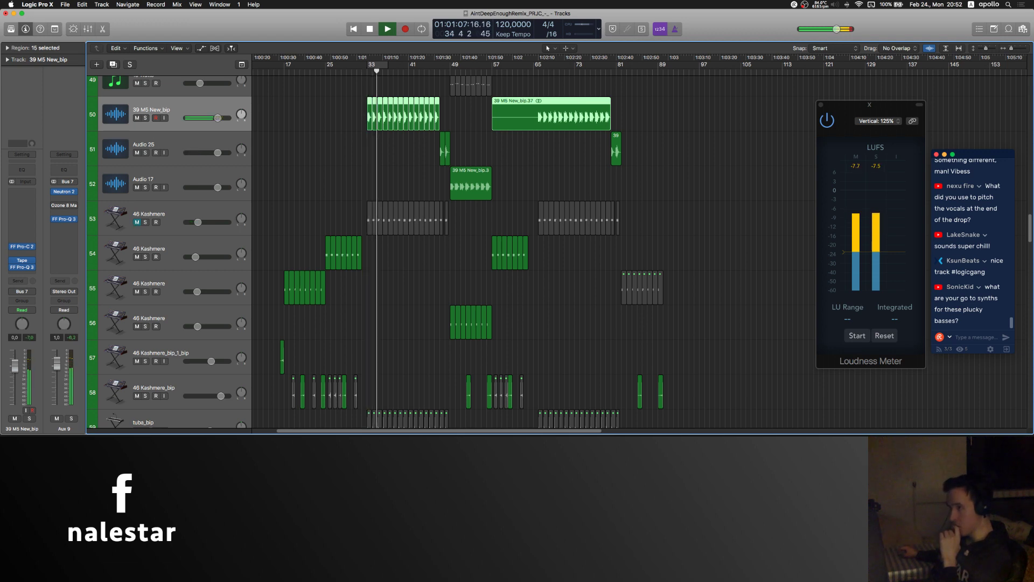
pyautogui.moveTo(57, 364); pyautogui.dragTo(57, 361)
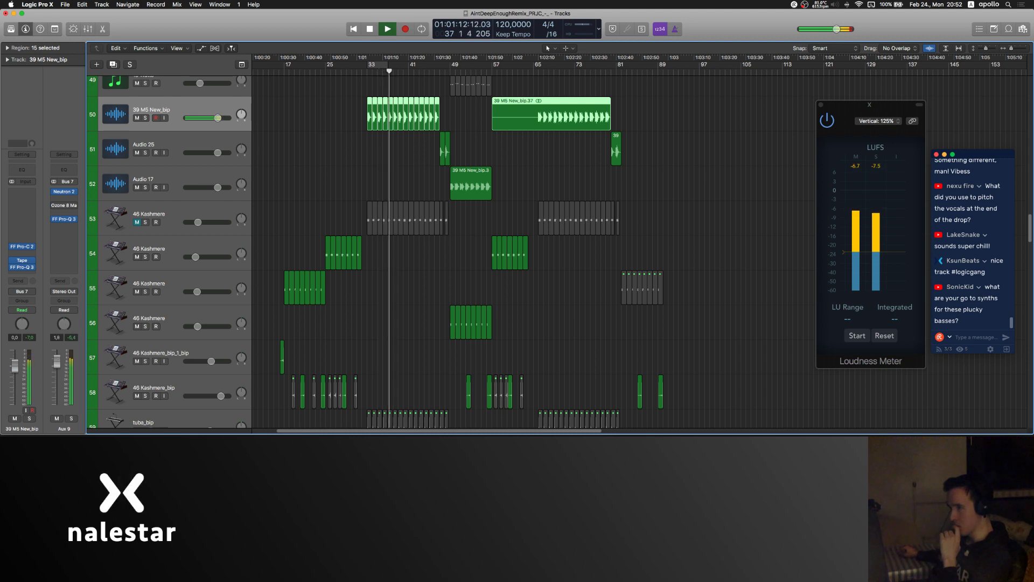
# Step: Unmute the 46 Kashmere layer on track 53 and raise its fader slightly during playback
pyautogui.click(172, 223)
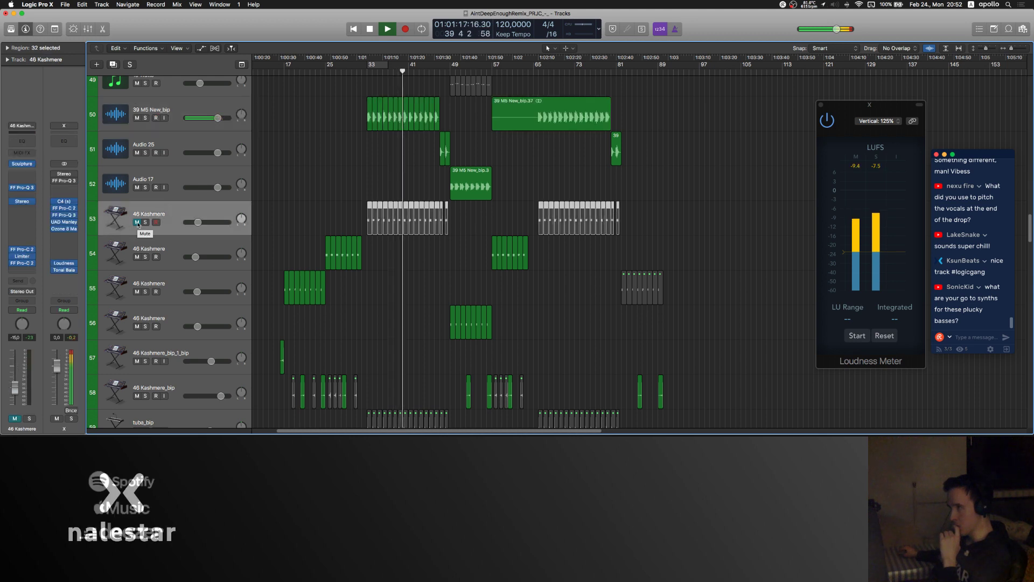
pyautogui.click(137, 222)
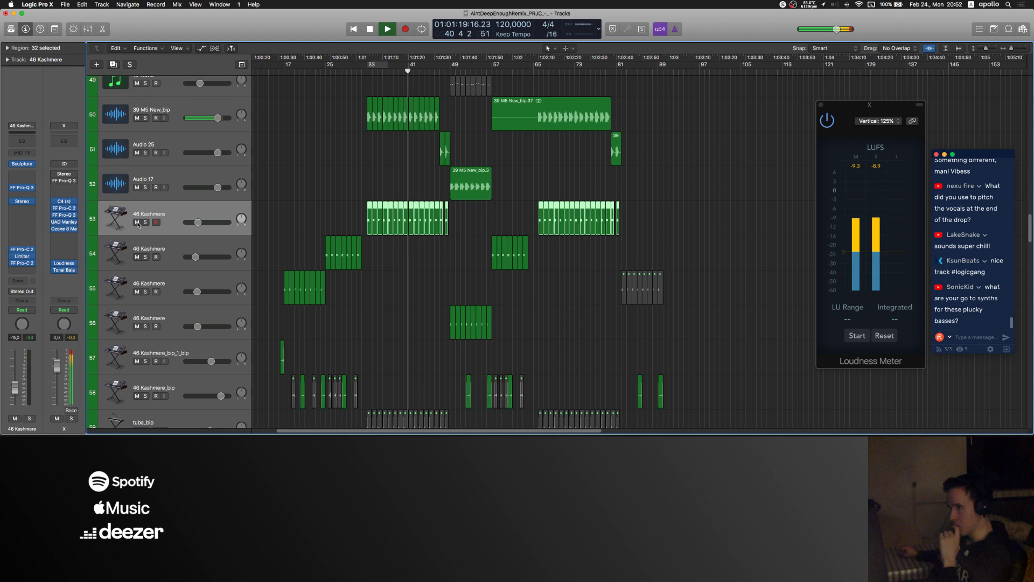
pyautogui.moveTo(15, 388); pyautogui.dragTo(15, 386)
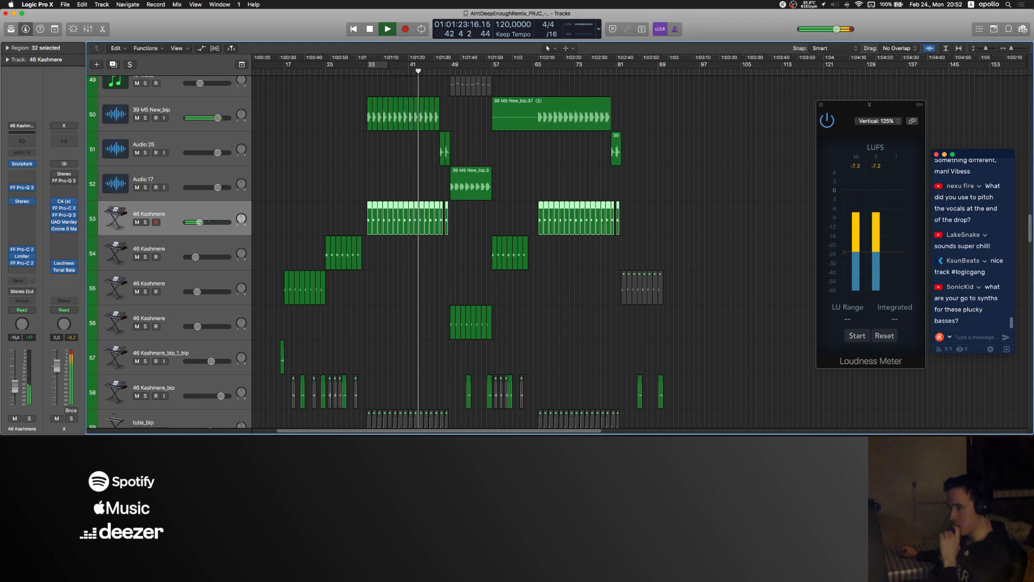
pyautogui.click(173, 248)
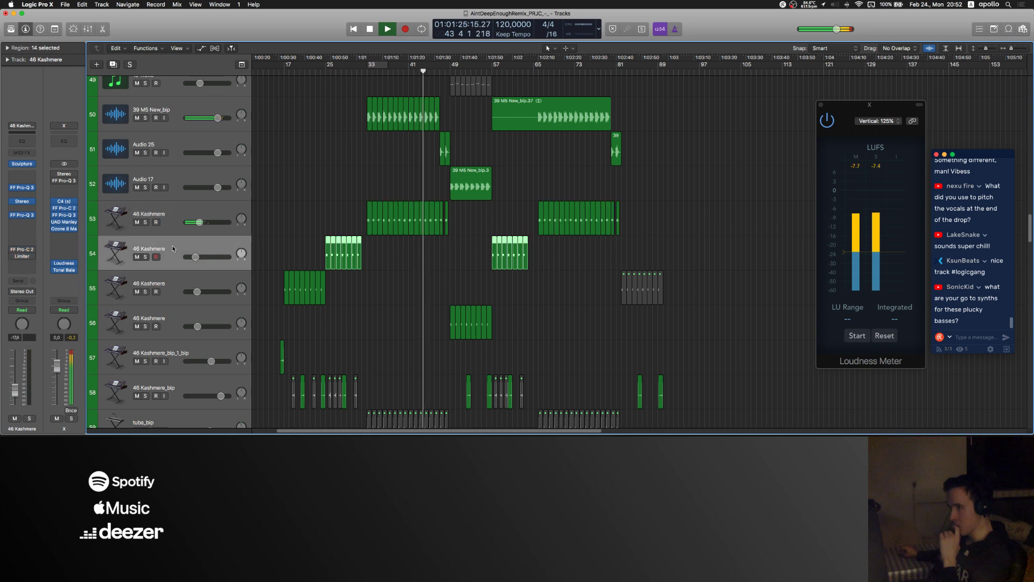
pyautogui.click(183, 210)
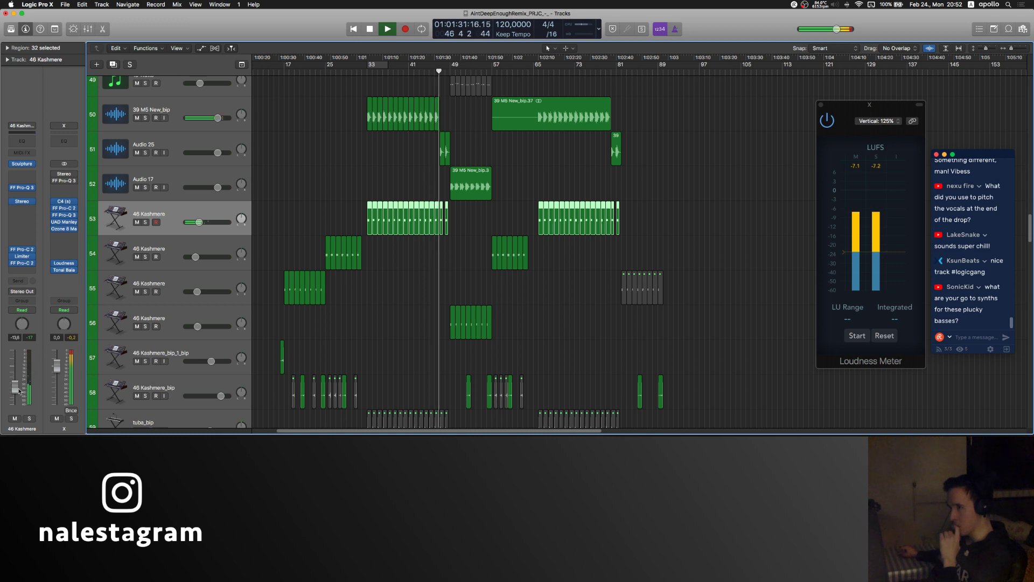
# Step: Open the master's Tonal Balance Control in Fine view and examine the mix against the Bass Heavy target
pyautogui.click(384, 285)
pyautogui.hscroll(3, 384, 286)
pyautogui.hscroll(3, 383, 286)
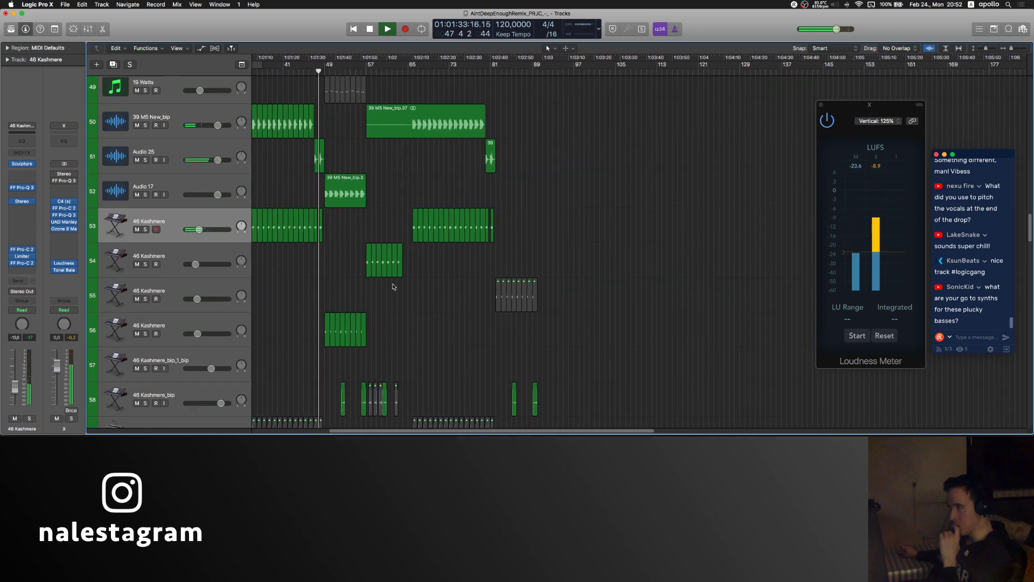
pyautogui.scroll(15, 388, 287)
pyautogui.scroll(20, 394, 287)
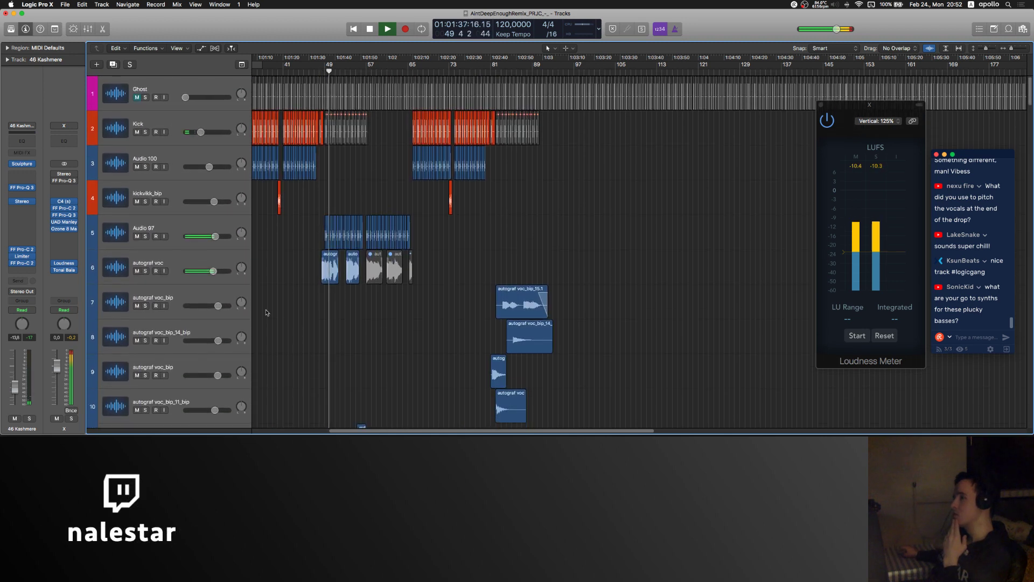
pyautogui.click(64, 270)
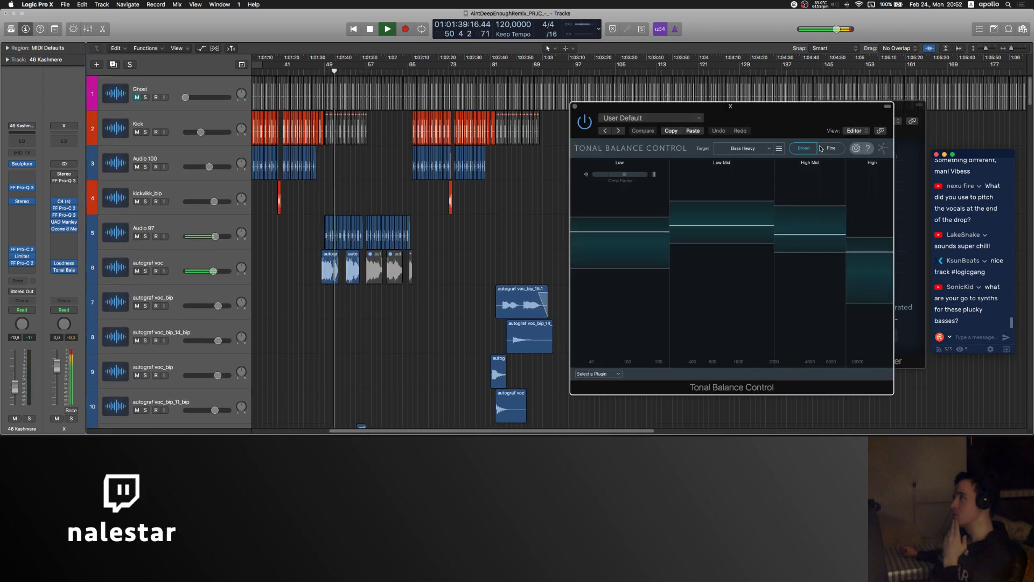
pyautogui.hscroll(2, 474, 265)
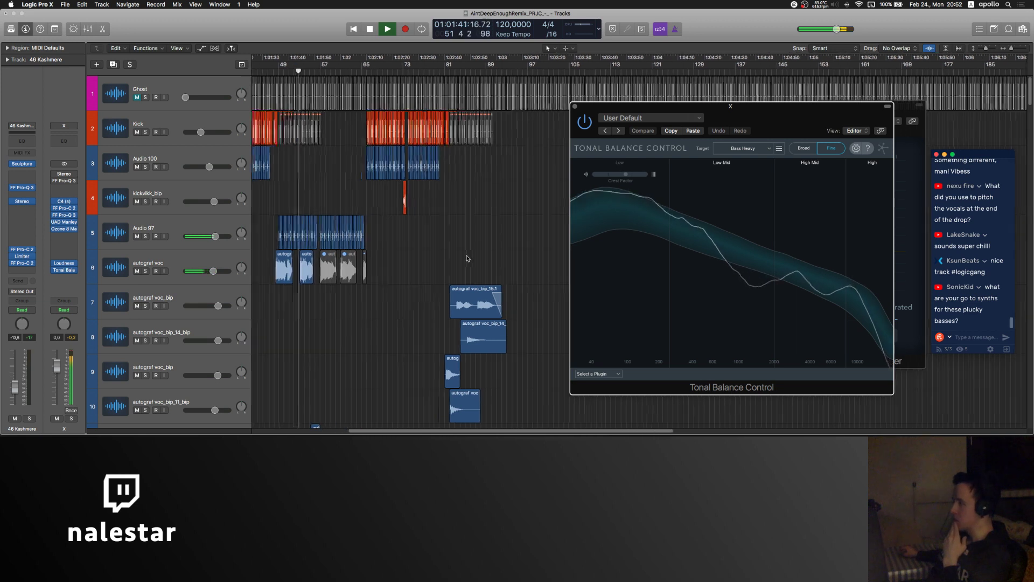
pyautogui.click(452, 239)
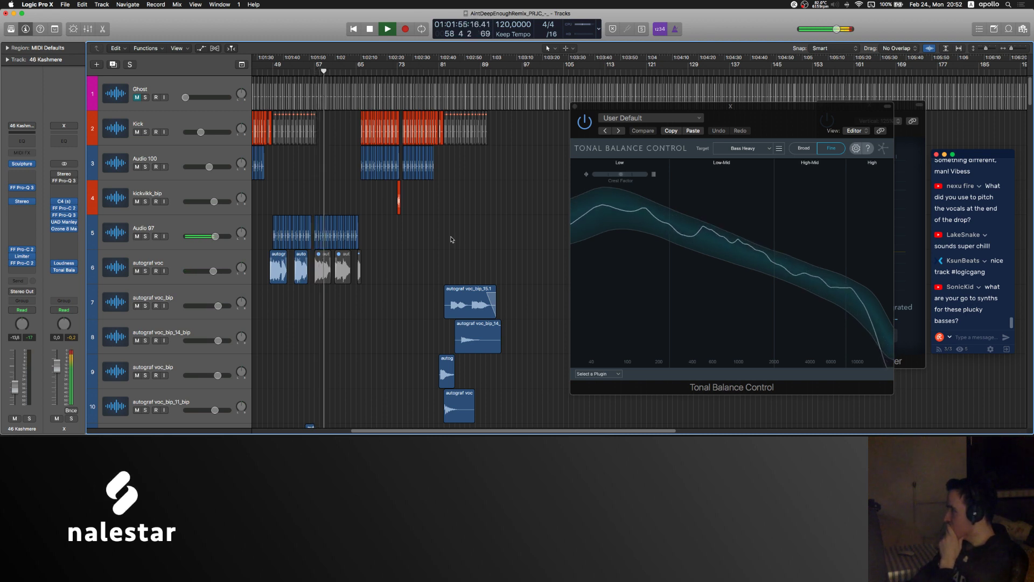
# Step: Replay from just before bar 49, compare Audio 17 muted and unmuted, and lower its fader slightly
pyautogui.scroll(-10, 377, 253)
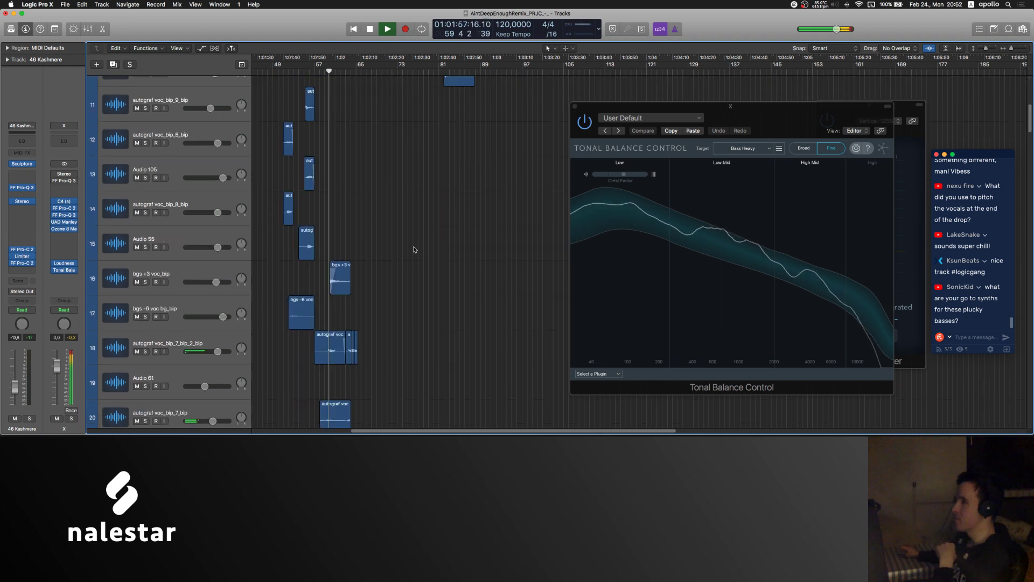
pyautogui.scroll(-20, 307, 262)
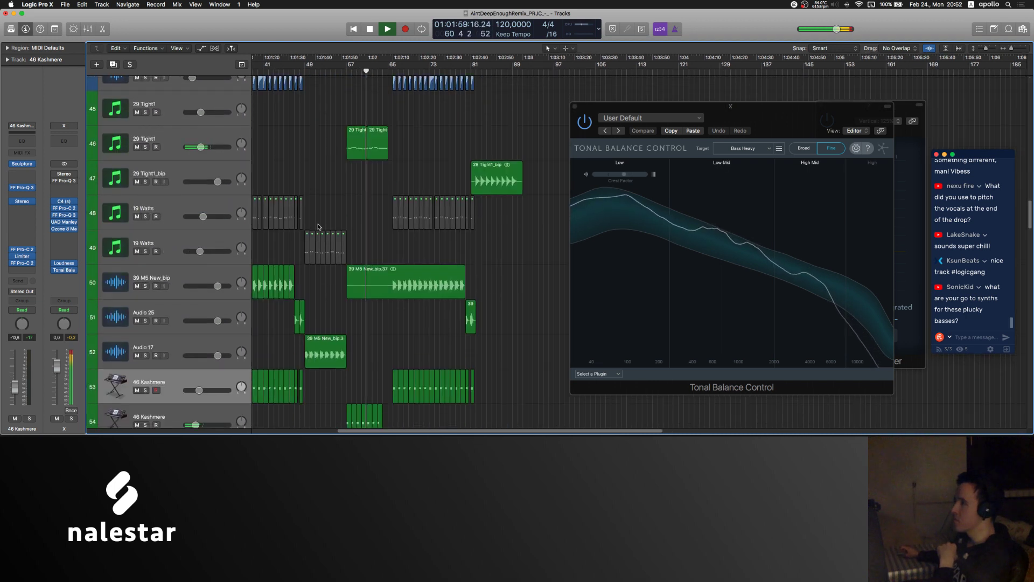
pyautogui.click(301, 69)
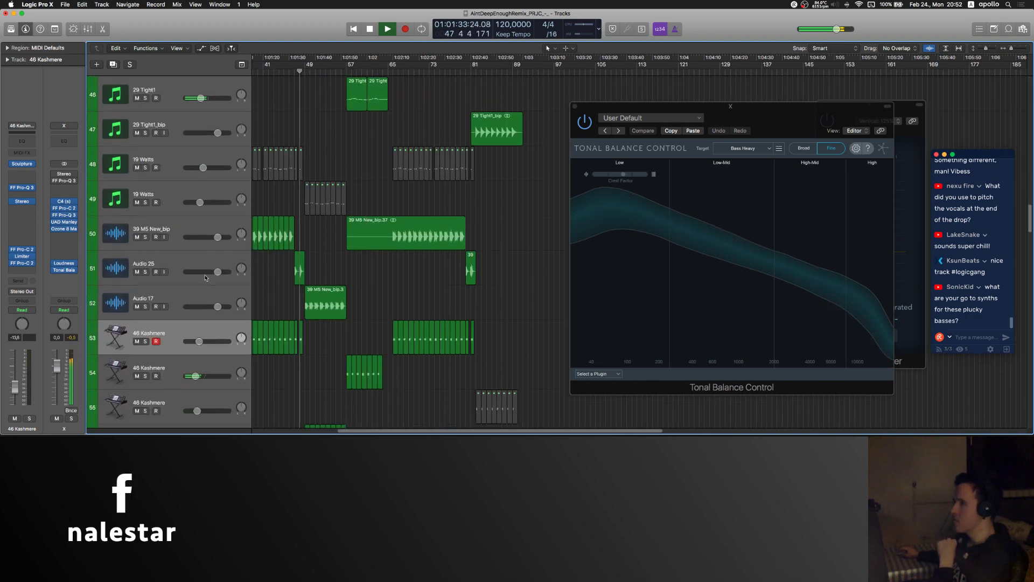
pyautogui.click(180, 298)
pyautogui.click(137, 306)
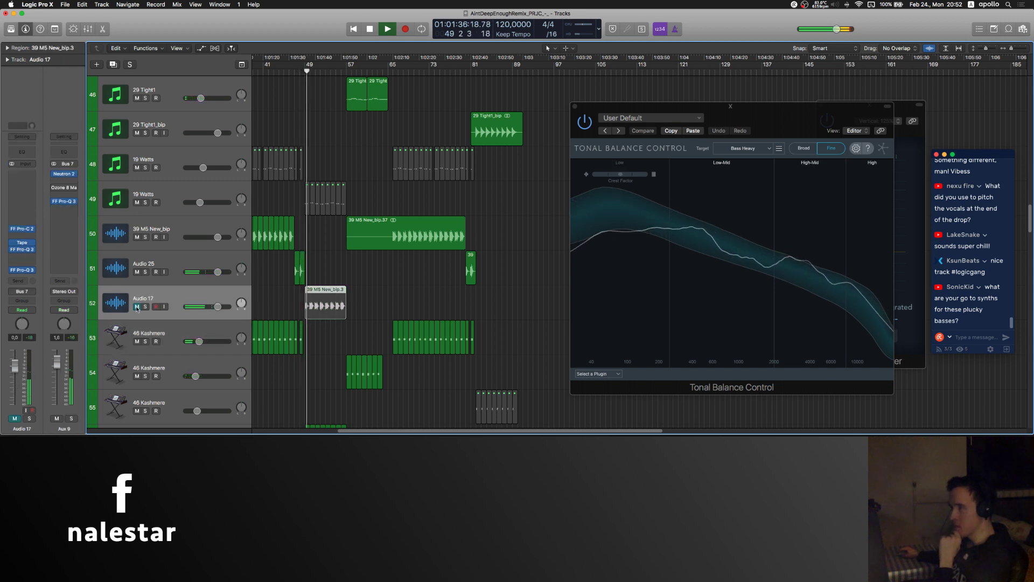
pyautogui.click(137, 307)
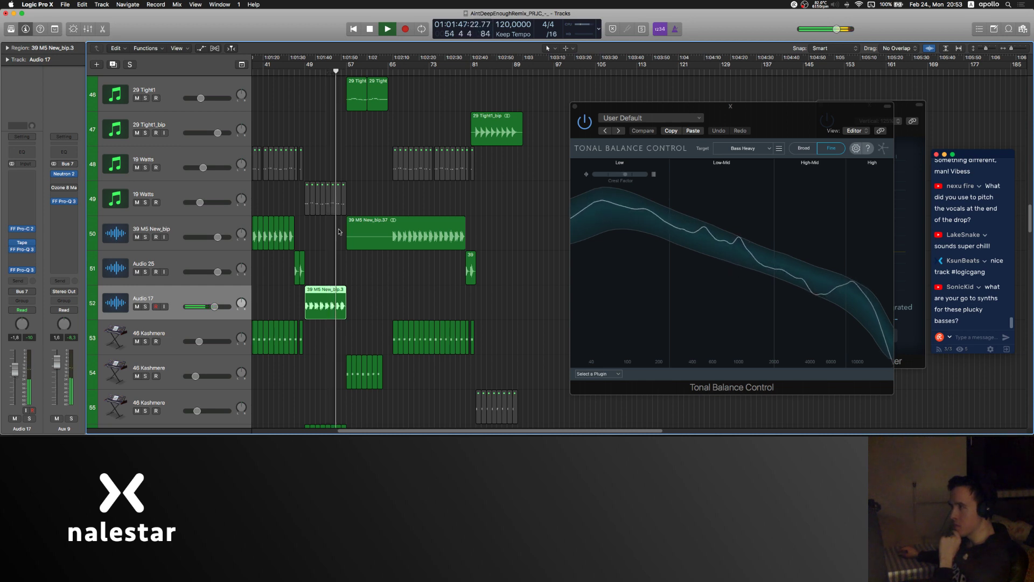
# Step: Place the Tonal Balance Control beside the Loudness Meter and check the playing mix in Broad view against the Bass Heavy target
pyautogui.click(422, 200)
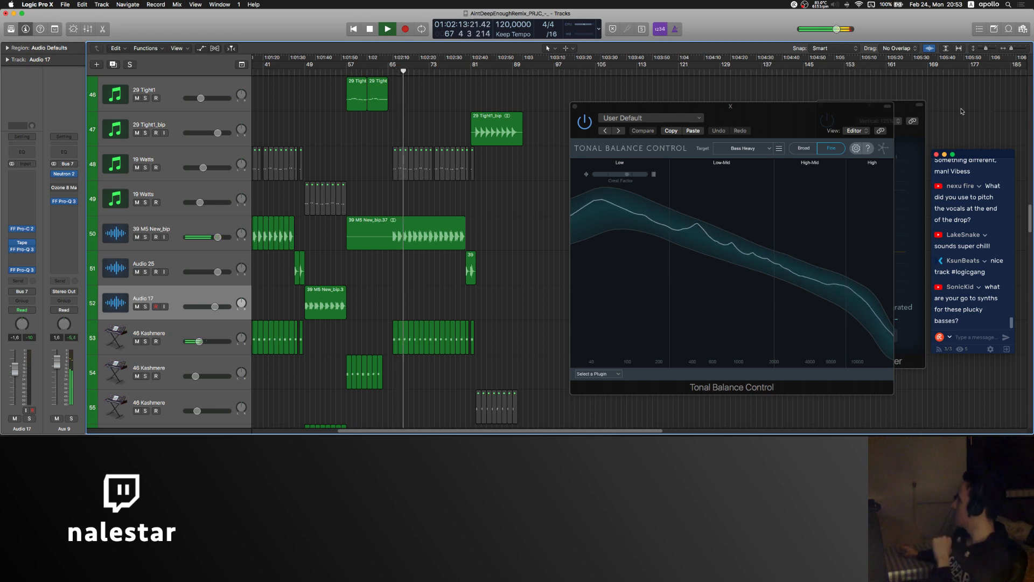
pyautogui.click(905, 107)
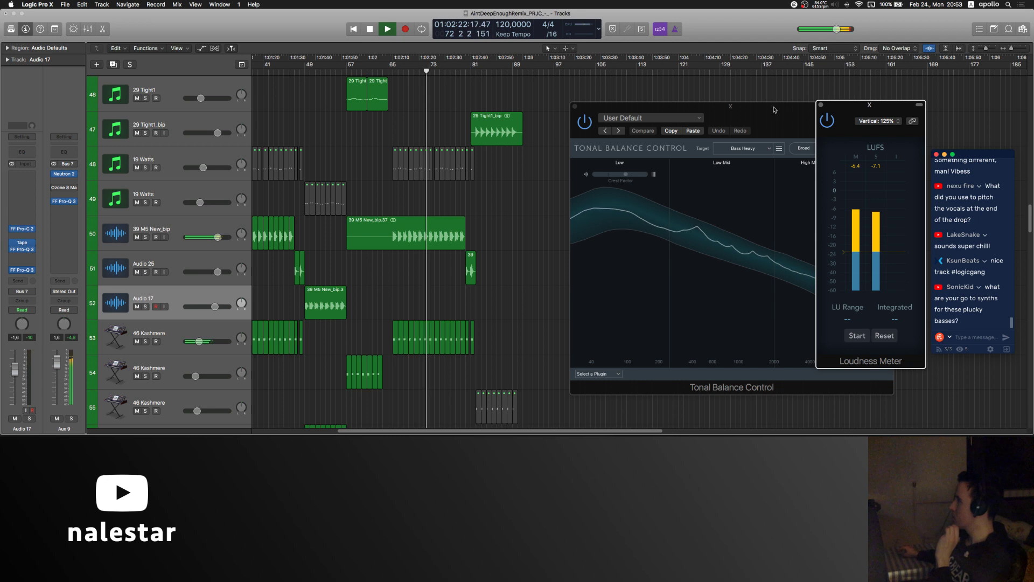
pyautogui.moveTo(774, 109); pyautogui.dragTo(677, 99)
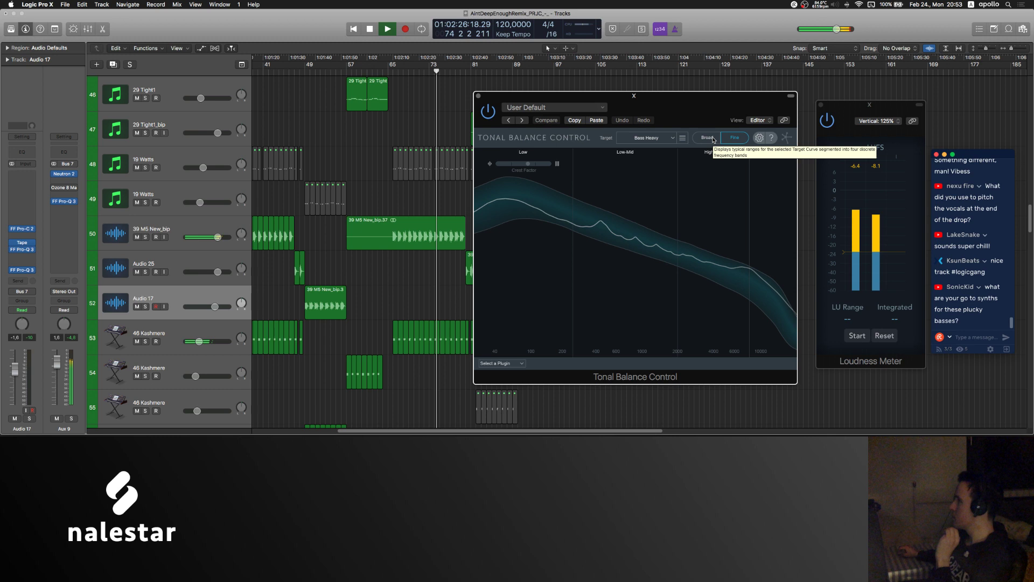
pyautogui.click(714, 139)
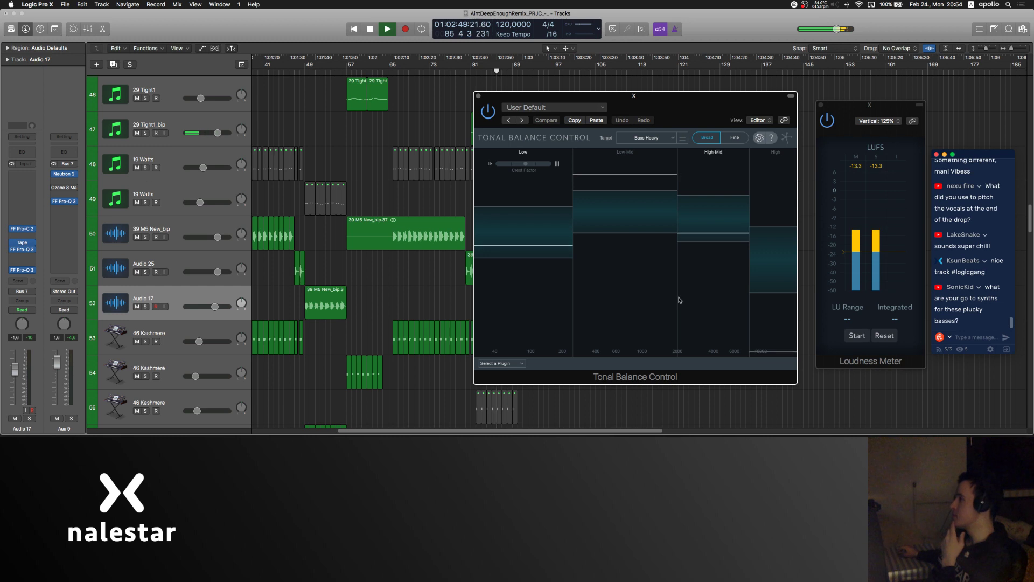
# Step: Close the Tonal Balance Control and Loudness Meter windows and save the project
pyautogui.click(477, 96)
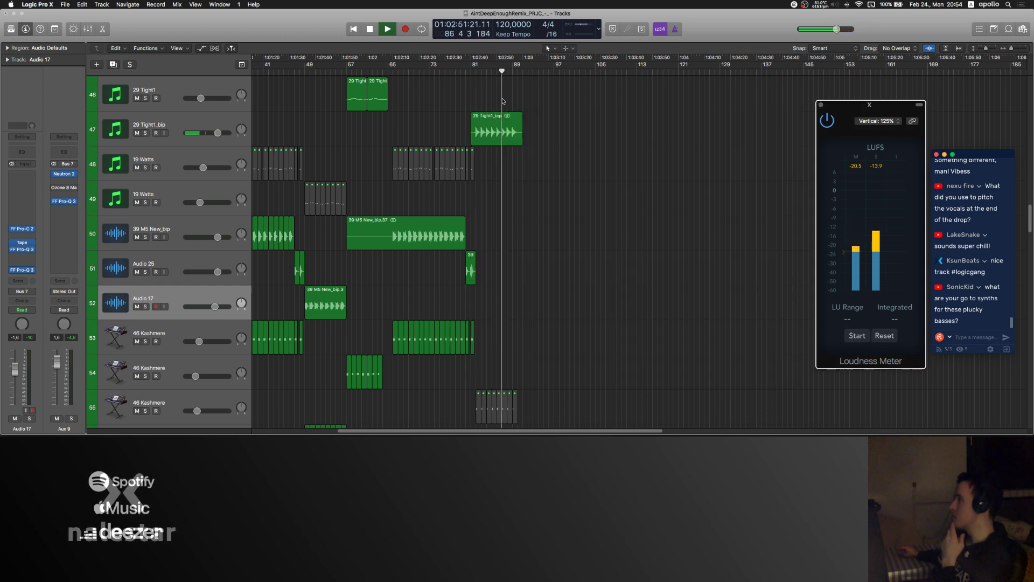
pyautogui.click(870, 104)
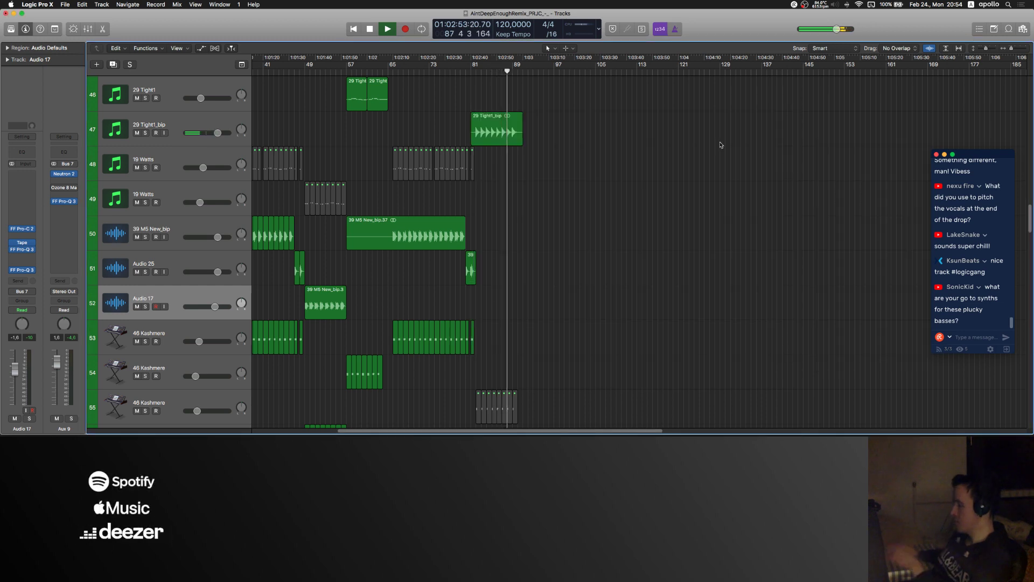
pyautogui.scroll(-3, 721, 145)
pyautogui.hscroll(-3, 721, 144)
pyautogui.press('super+s')
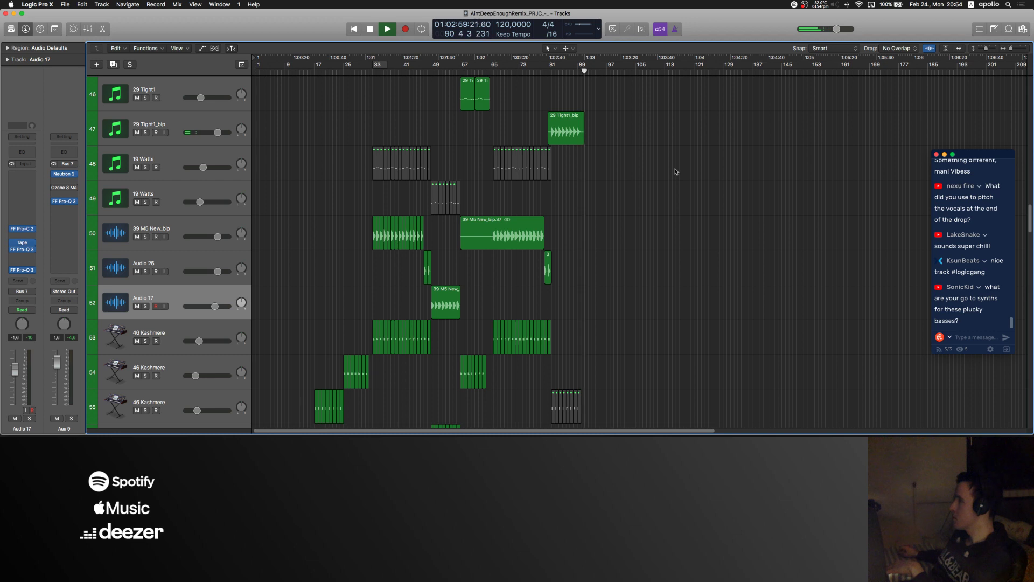
# Step: Stop playback and select the Audio 100 track below the Kick track
pyautogui.press('space')
pyautogui.scroll(20, 593, 178)
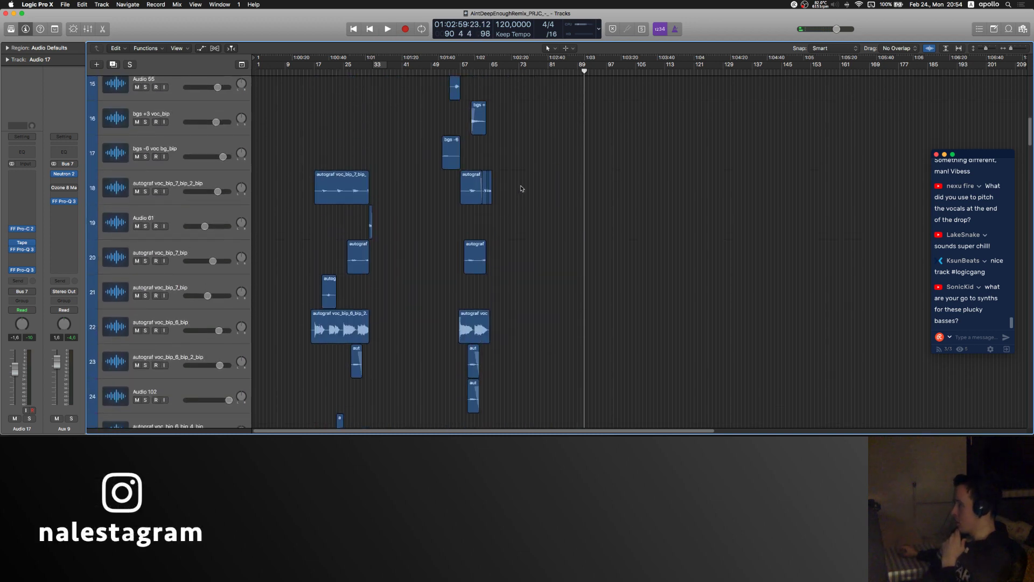
pyautogui.scroll(4, 521, 188)
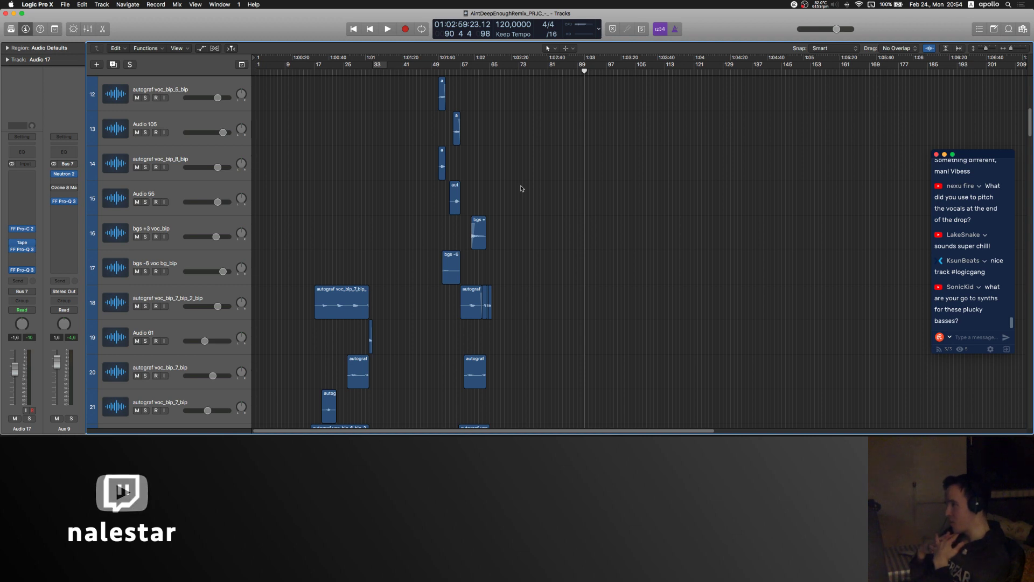
pyautogui.scroll(5, 521, 188)
pyautogui.scroll(6, 521, 188)
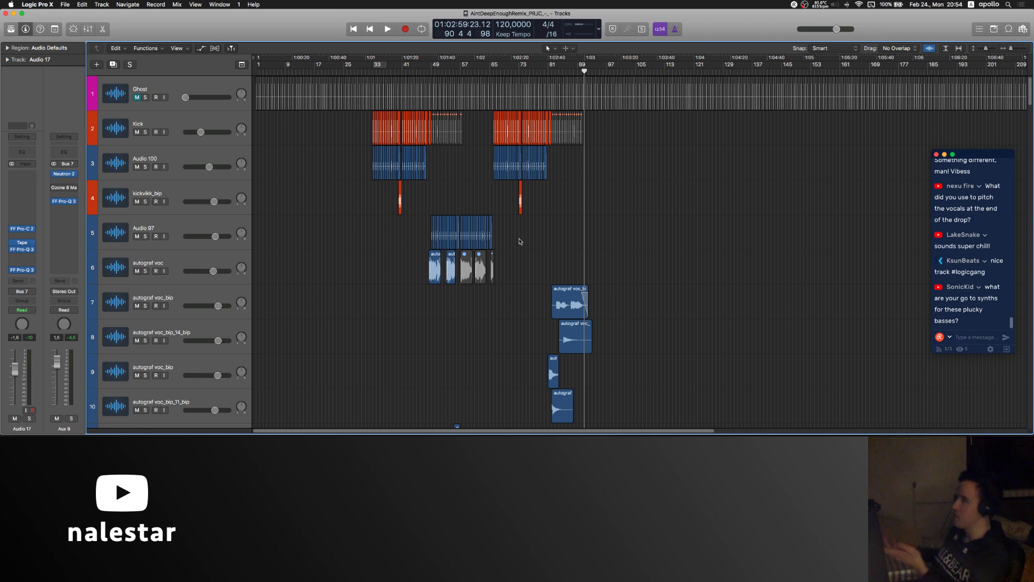
pyautogui.click(232, 156)
pyautogui.click(383, 241)
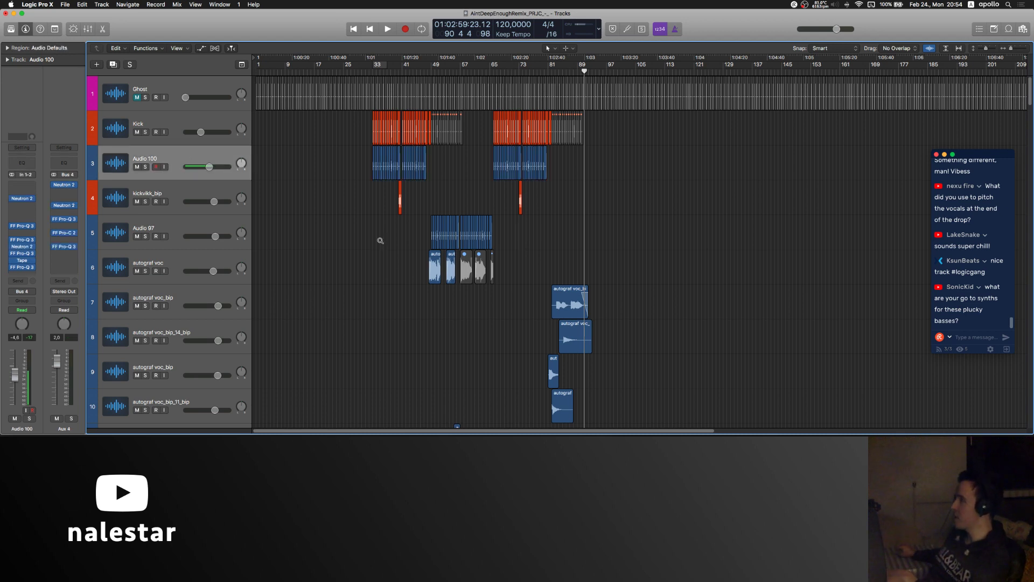
# Step: Select the Ghost track above the Kick track without any region selected
pyautogui.press('super+Right')
pyautogui.press('super+Right')
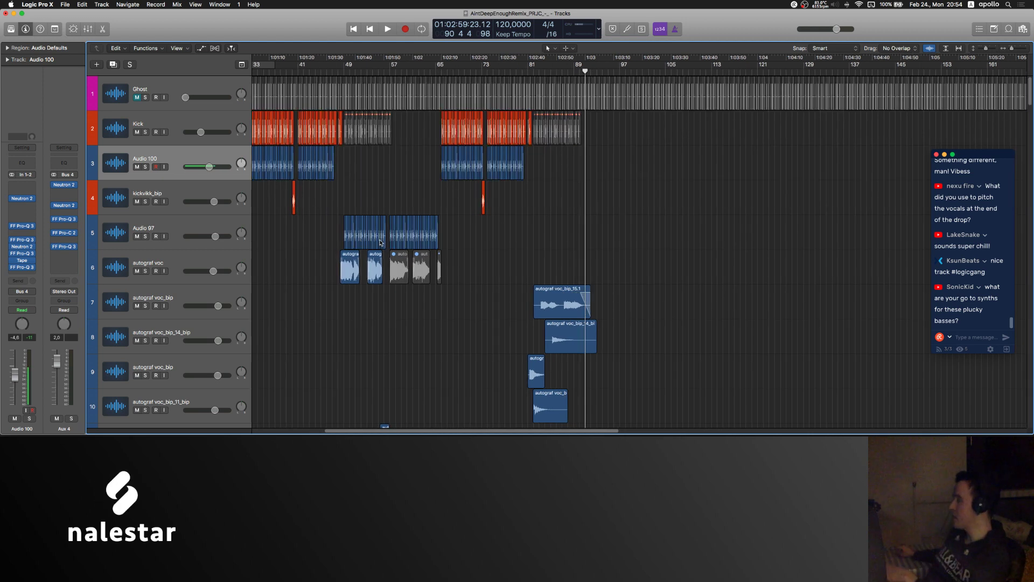
pyautogui.hscroll(-3, 381, 242)
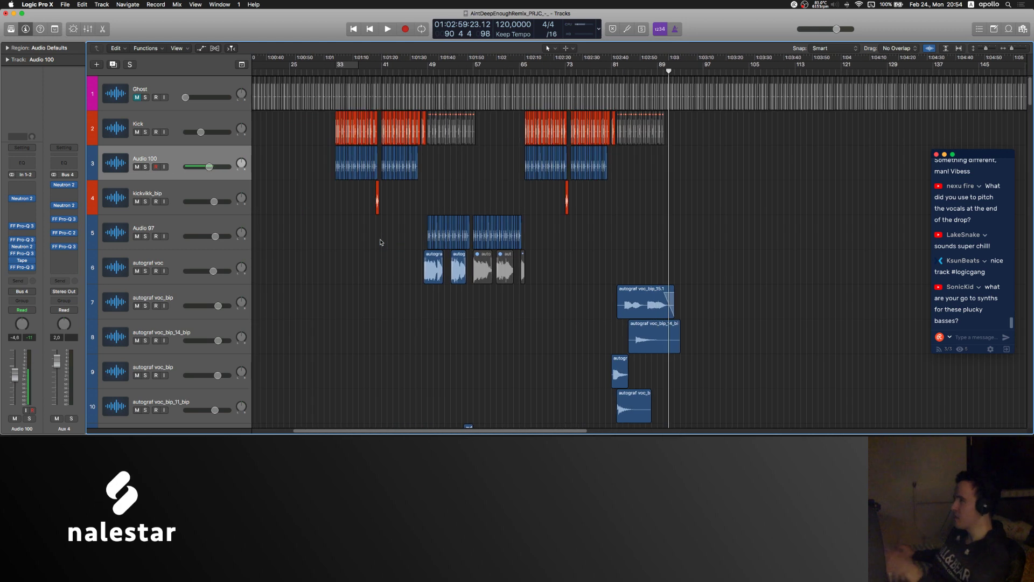
pyautogui.hscroll(-2, 381, 242)
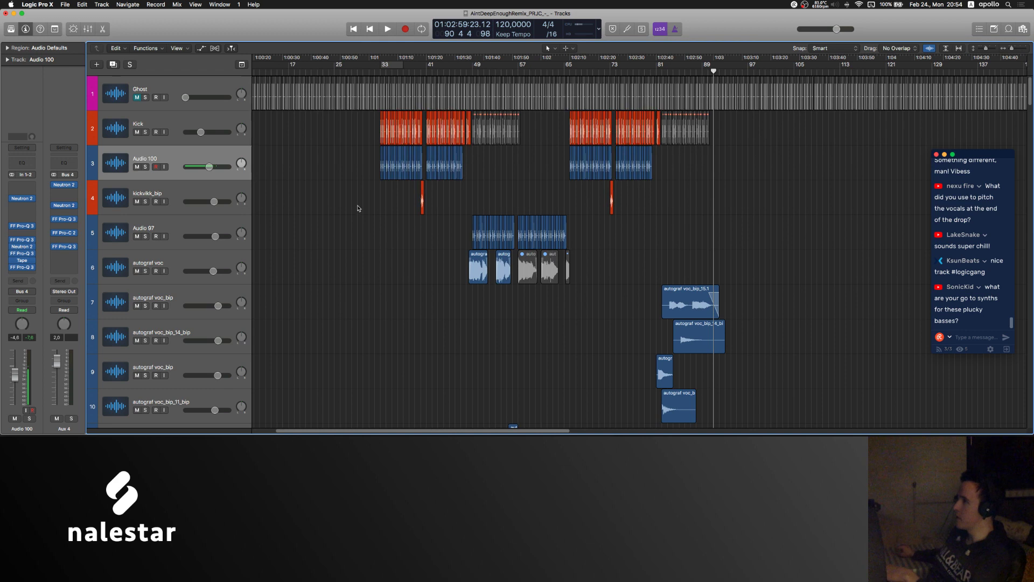
pyautogui.hscroll(-1, 357, 208)
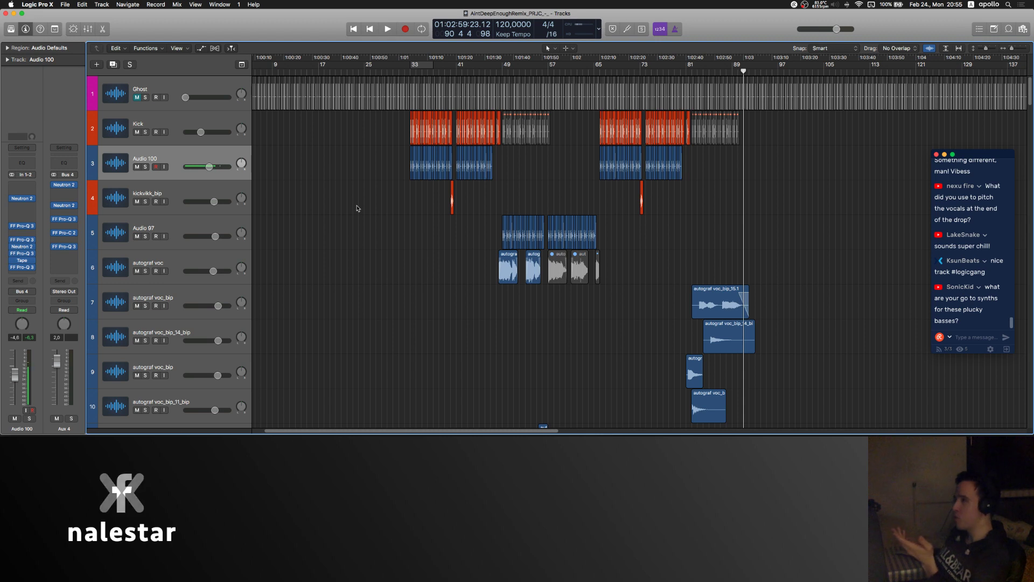
pyautogui.click(173, 81)
pyautogui.click(400, 196)
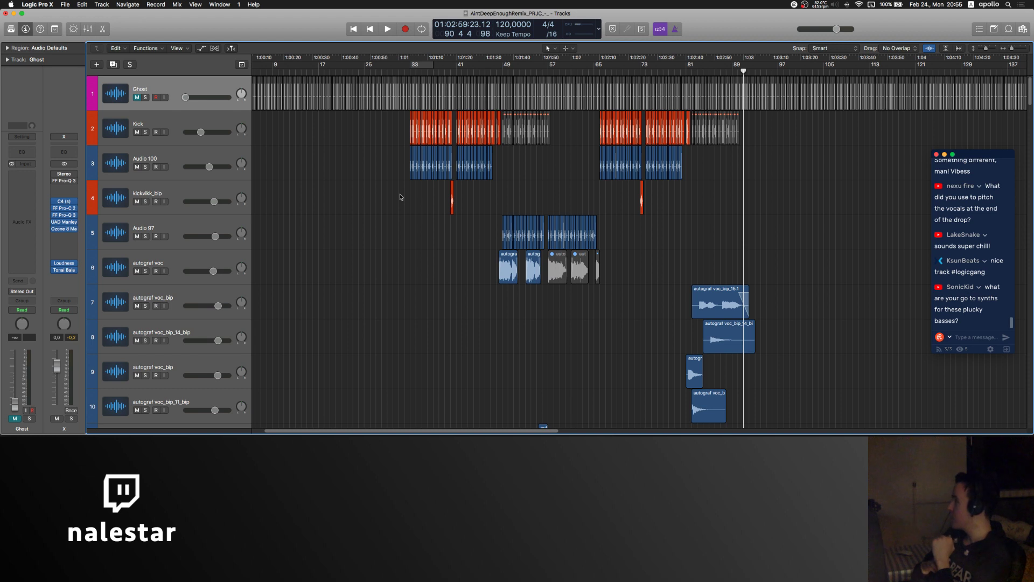
# Step: Read back through the earlier live chat messages and return to the newest ones
pyautogui.scroll(5, 951, 264)
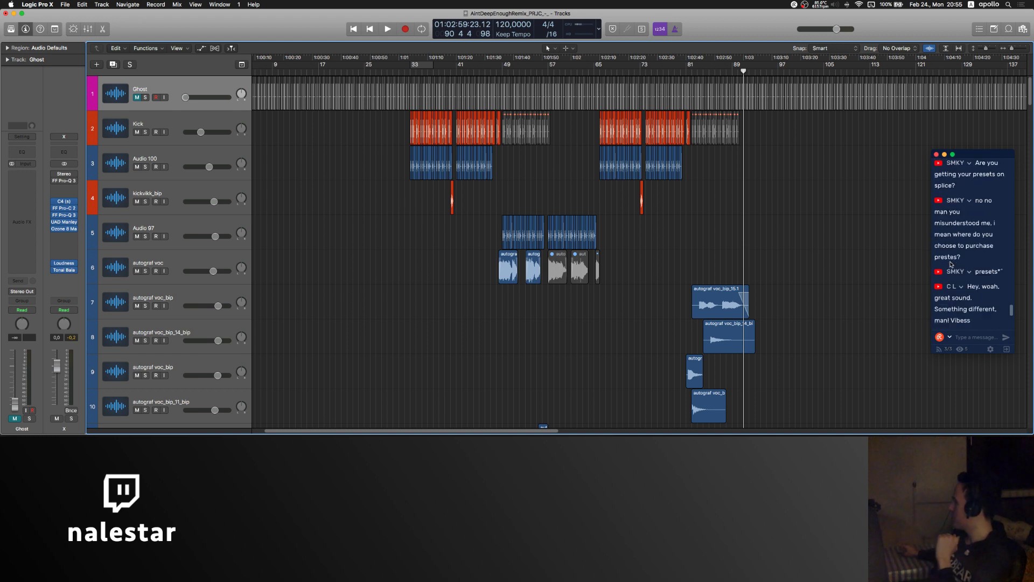
pyautogui.scroll(5, 951, 264)
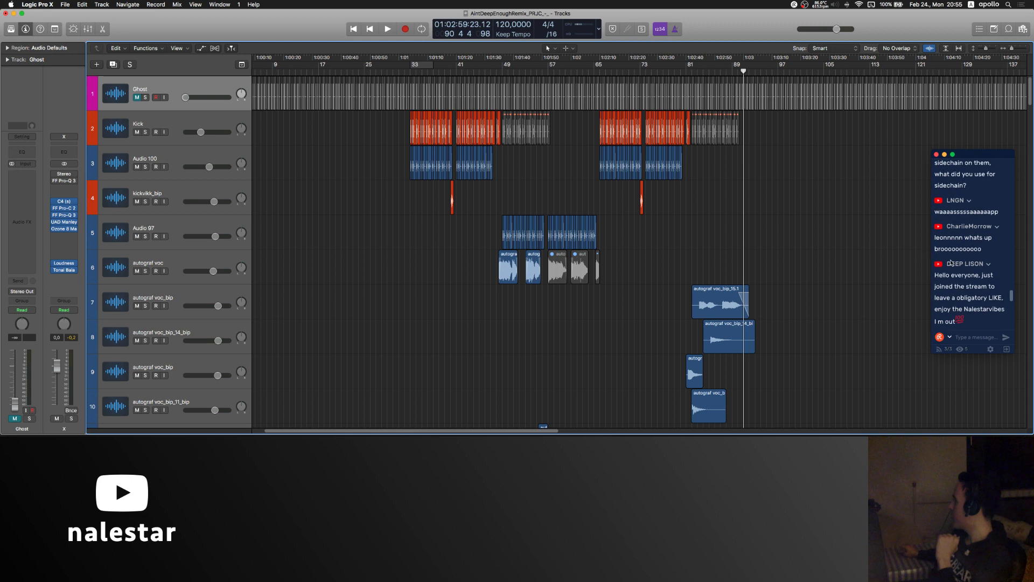
pyautogui.scroll(5, 951, 263)
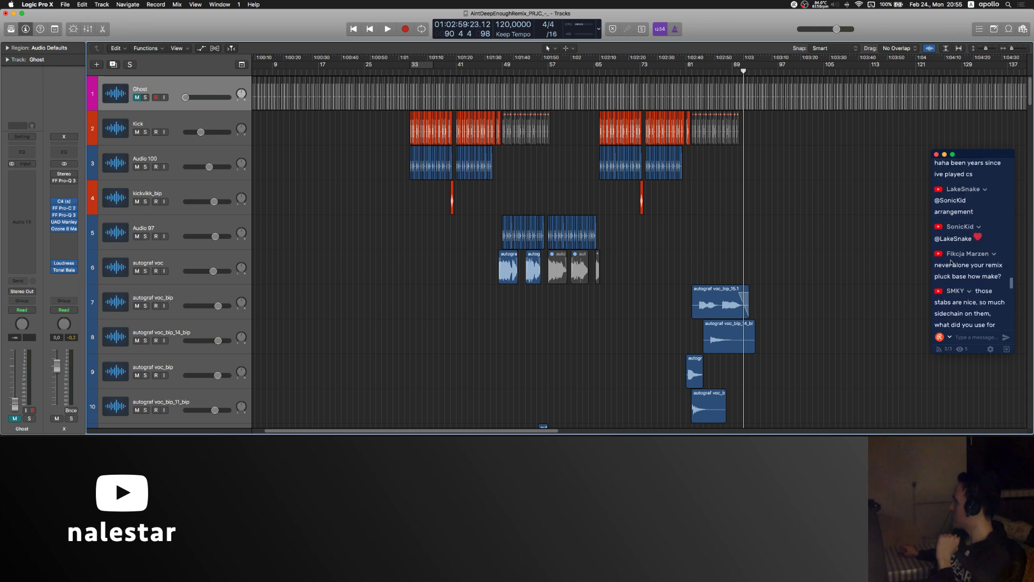
pyautogui.scroll(5, 952, 262)
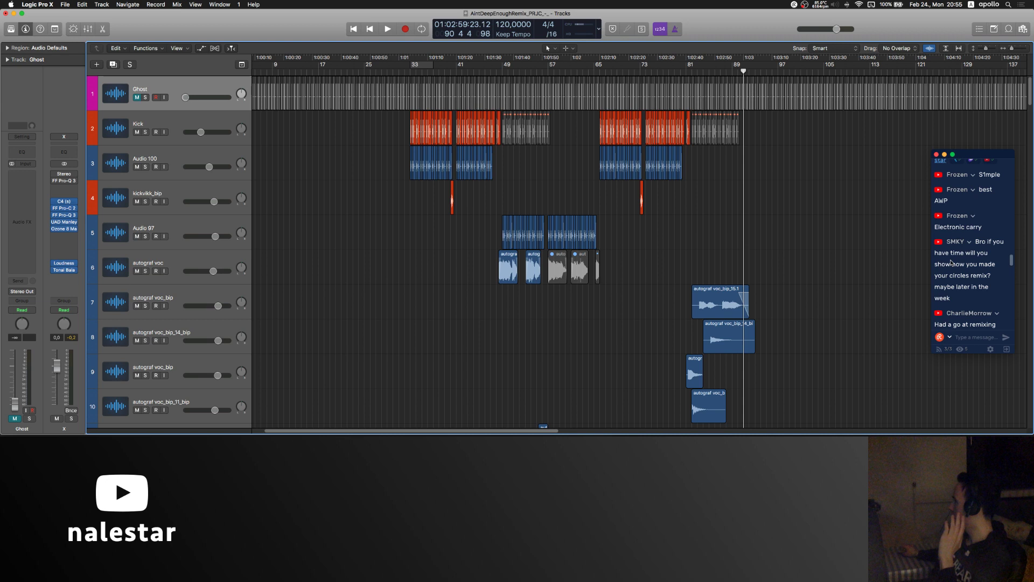
pyautogui.scroll(-15, 951, 262)
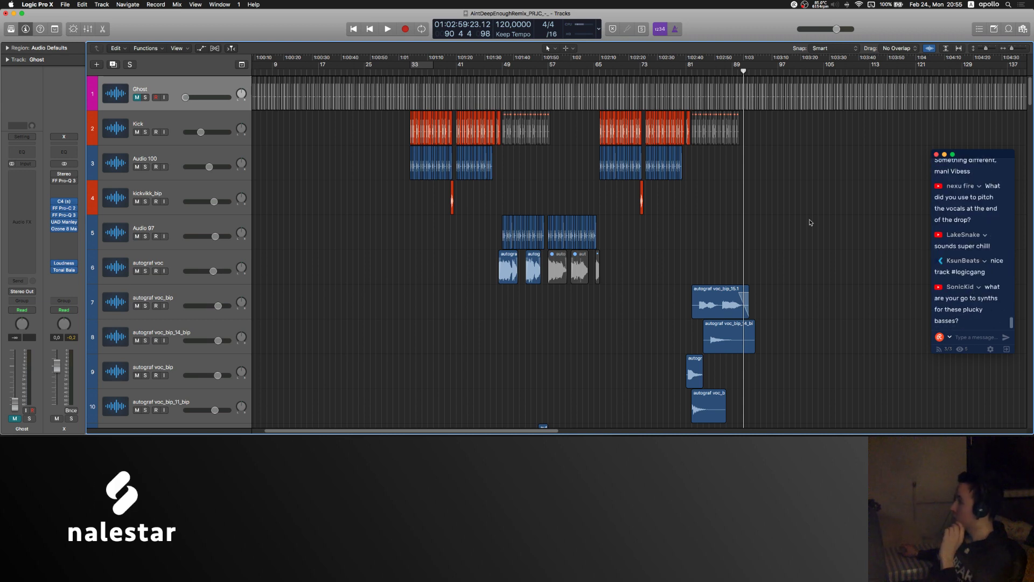